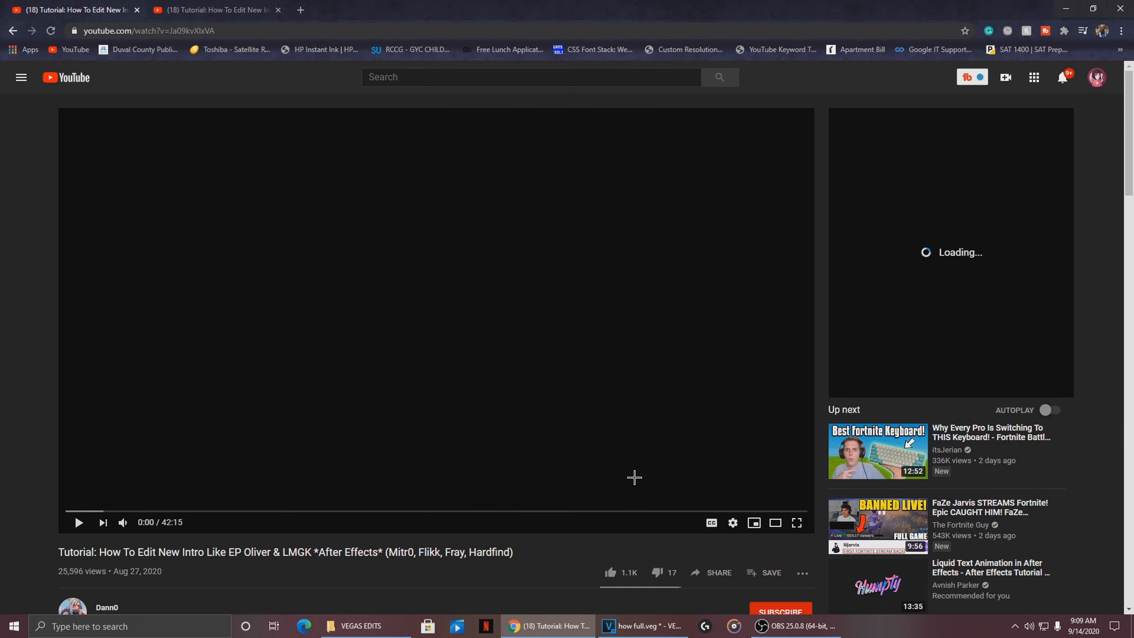
# - Look over the After Effects and Sony Vegas versions of the EP Oliver & LMGK intro tutorial on YouTube
pyautogui.scroll(-5, 214, 300)
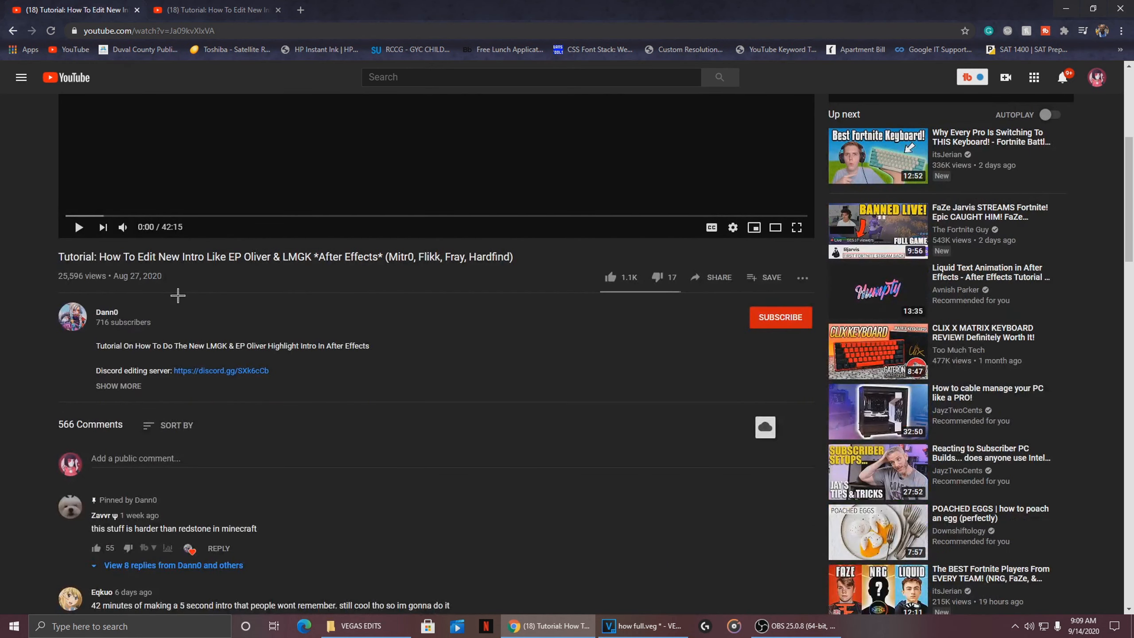
pyautogui.scroll(5, 191, 309)
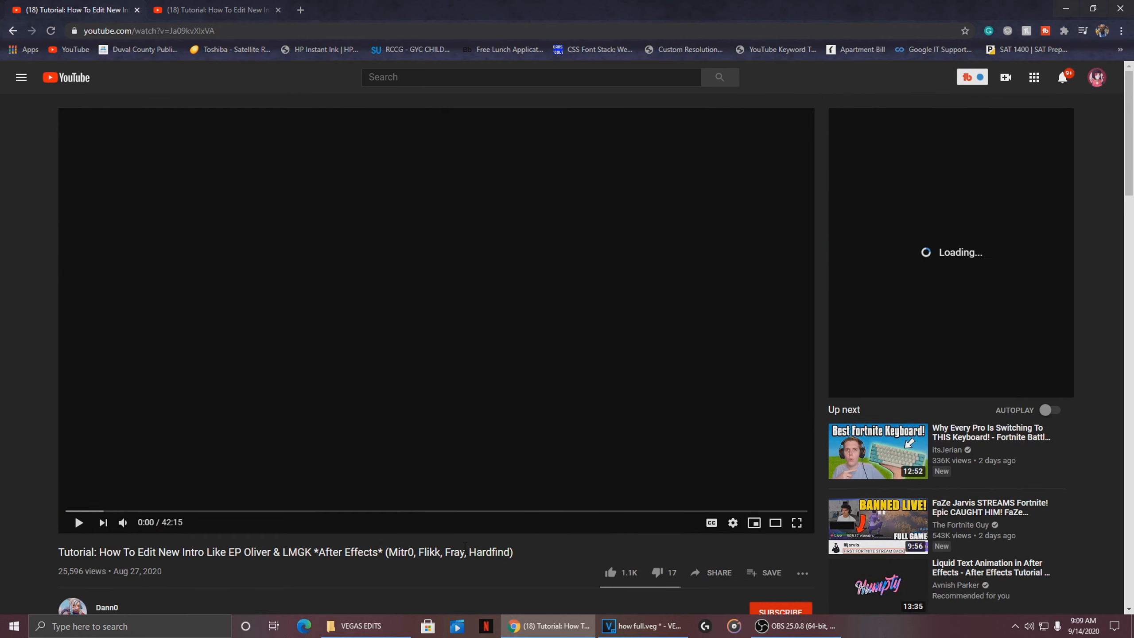
pyautogui.scroll(-10, 286, 543)
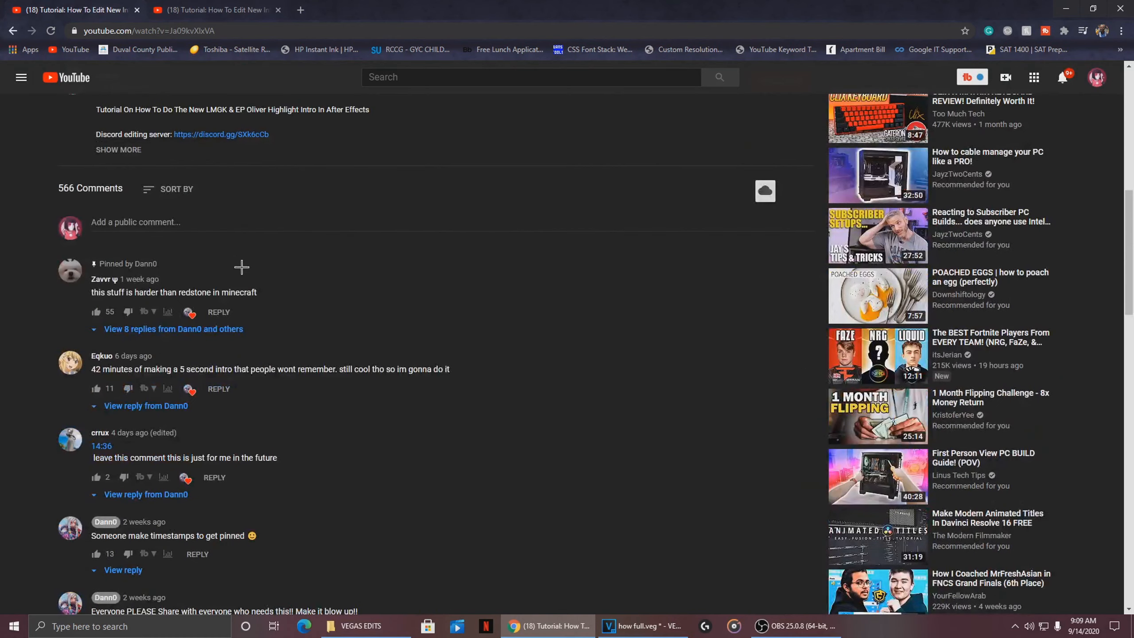
pyautogui.scroll(10, 241, 267)
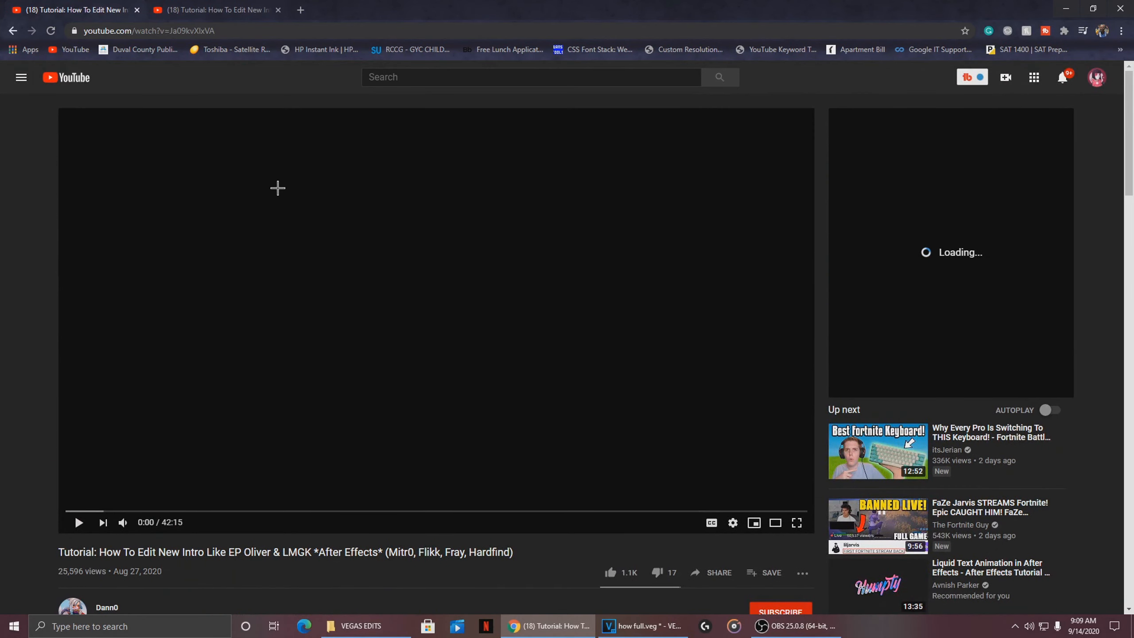
pyautogui.click(280, 224)
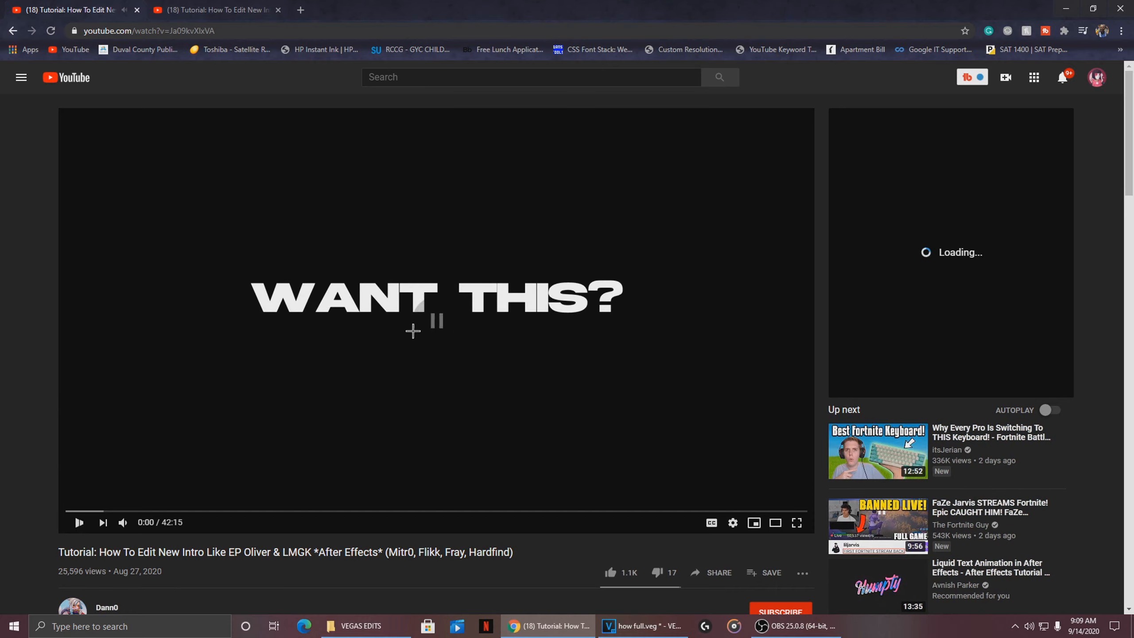
pyautogui.click(243, 4)
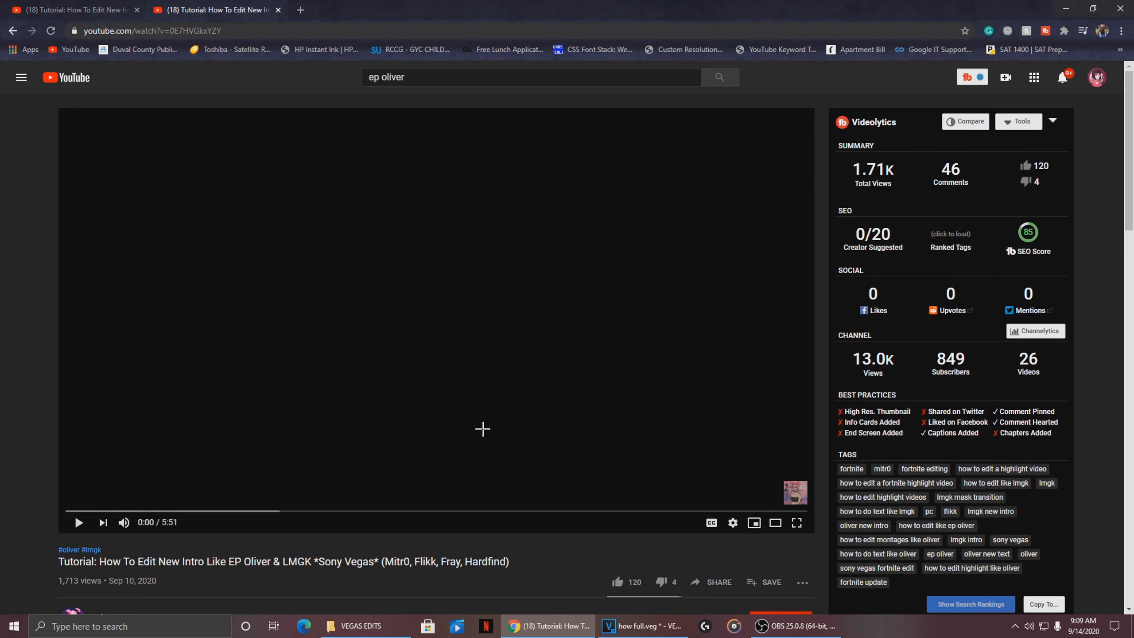
pyautogui.scroll(-5, 459, 362)
pyautogui.scroll(5, 458, 359)
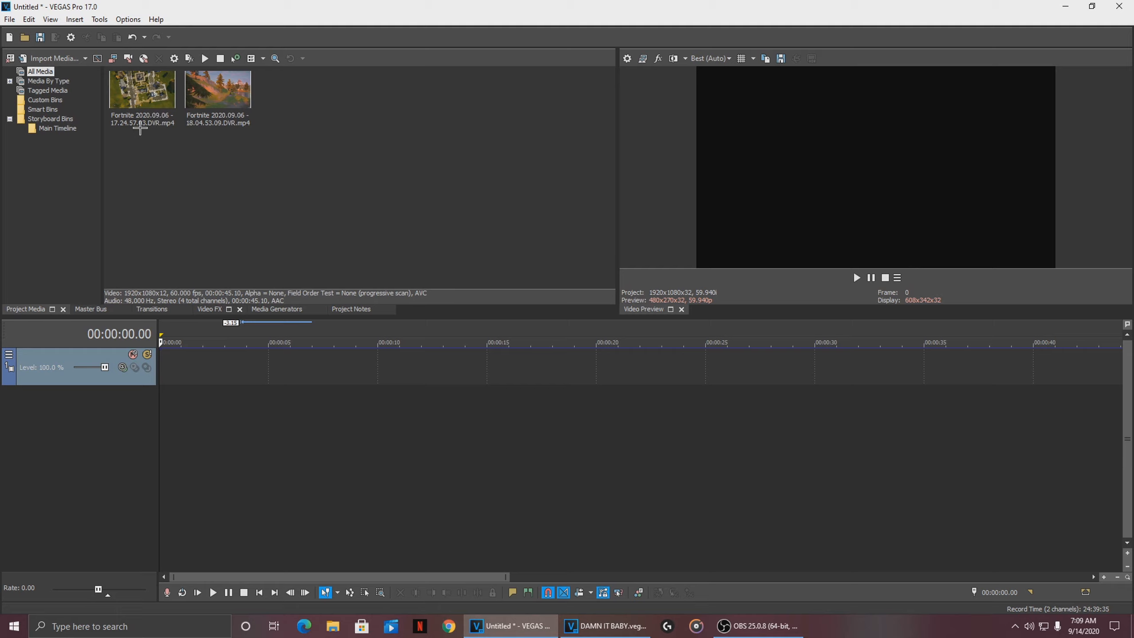
# - In VEGAS Pro, add the Fortnite 2020.09.06 - 17.24.57.03.DVR.mp4 clip to the timeline and remove its audio
pyautogui.moveTo(192, 142)
pyautogui.mouseDown()
pyautogui.moveTo(117, 98)
pyautogui.moveTo(168, 98)
pyautogui.moveTo(189, 134)
pyautogui.mouseUp()
pyautogui.moveTo(223, 167); pyautogui.dragTo(169, 102)
pyautogui.moveTo(170, 149); pyautogui.dragTo(234, 364)
pyautogui.click(658, 244)
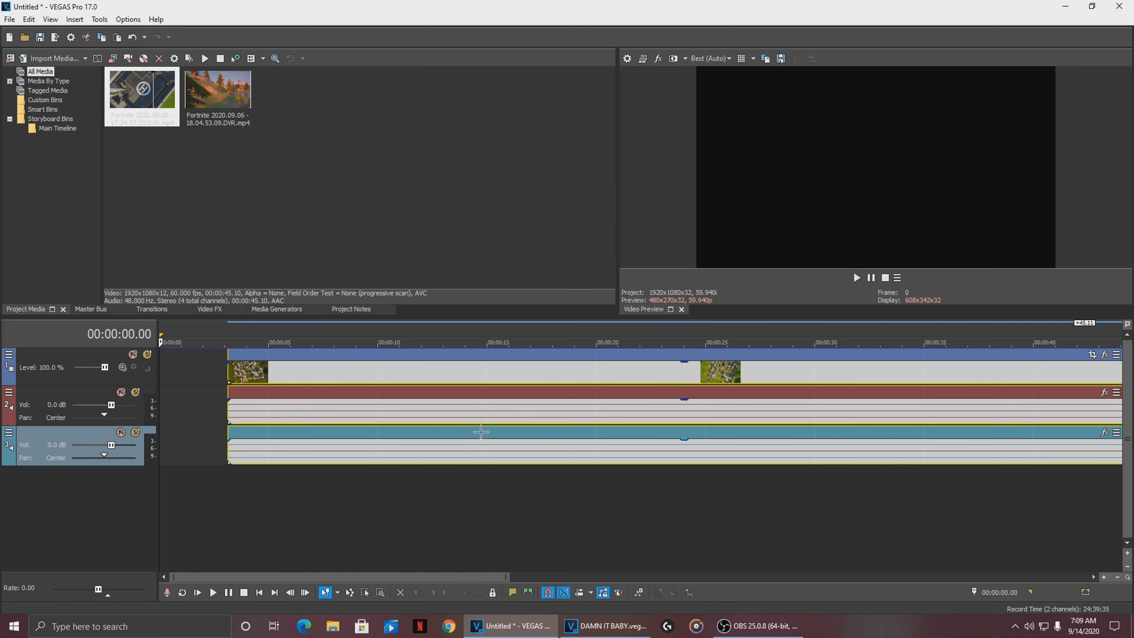
pyautogui.click(441, 405)
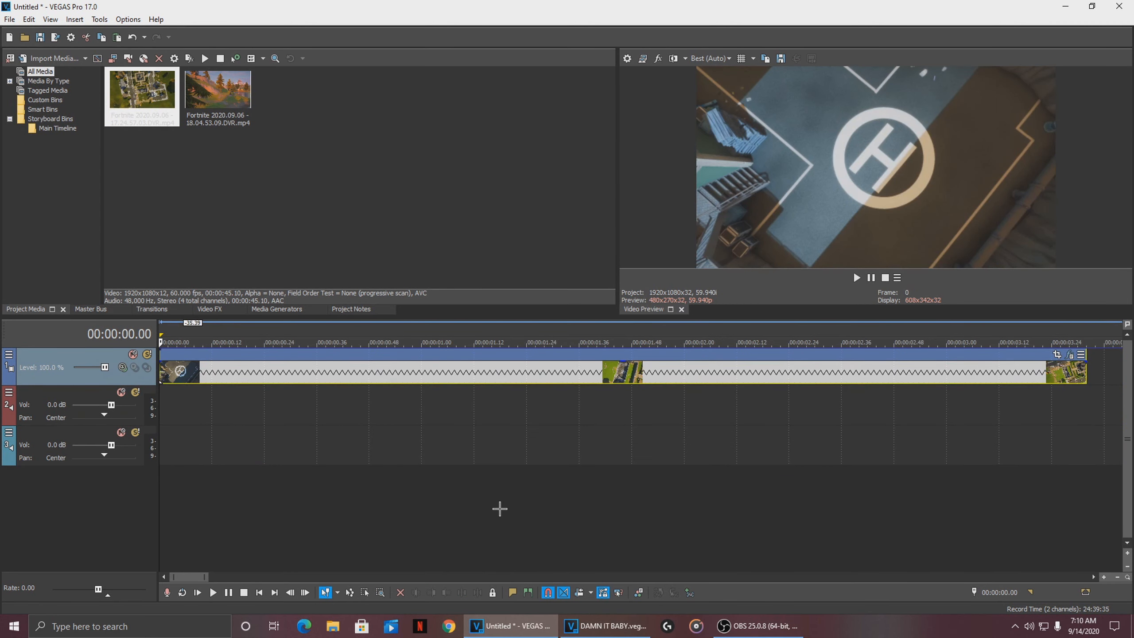
# - Preview the first clip at 00:00:00.24 on the timeline and check where it ends
pyautogui.scroll(-3, 288, 415)
pyautogui.click(215, 420)
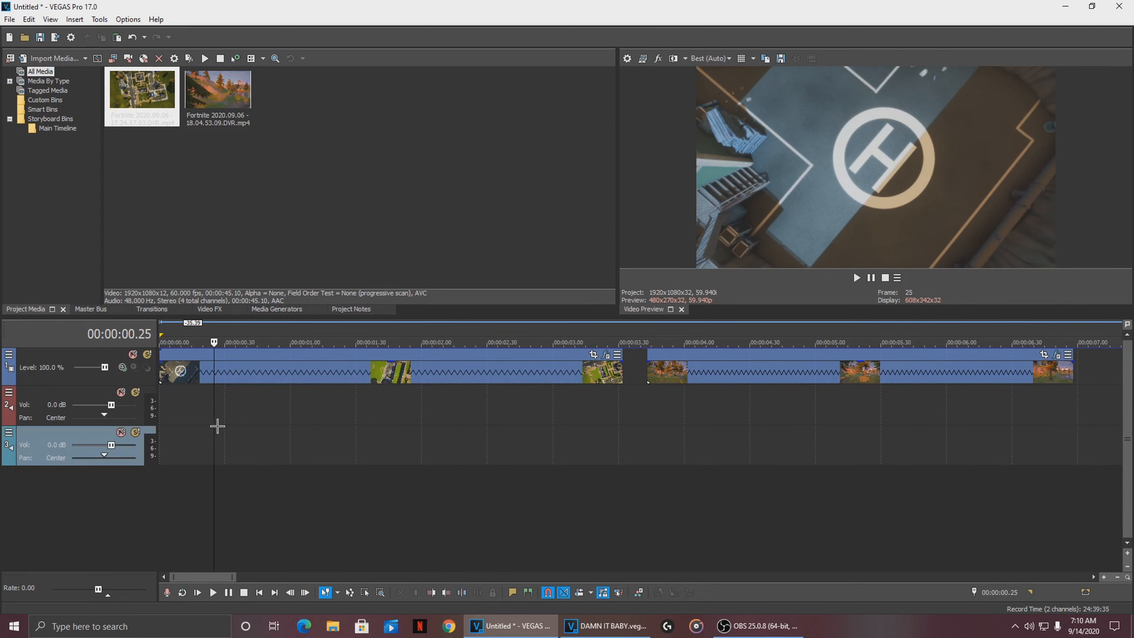
pyautogui.moveTo(214, 420)
pyautogui.mouseDown()
pyautogui.moveTo(199, 422)
pyautogui.moveTo(767, 429)
pyautogui.moveTo(212, 428)
pyautogui.mouseUp()
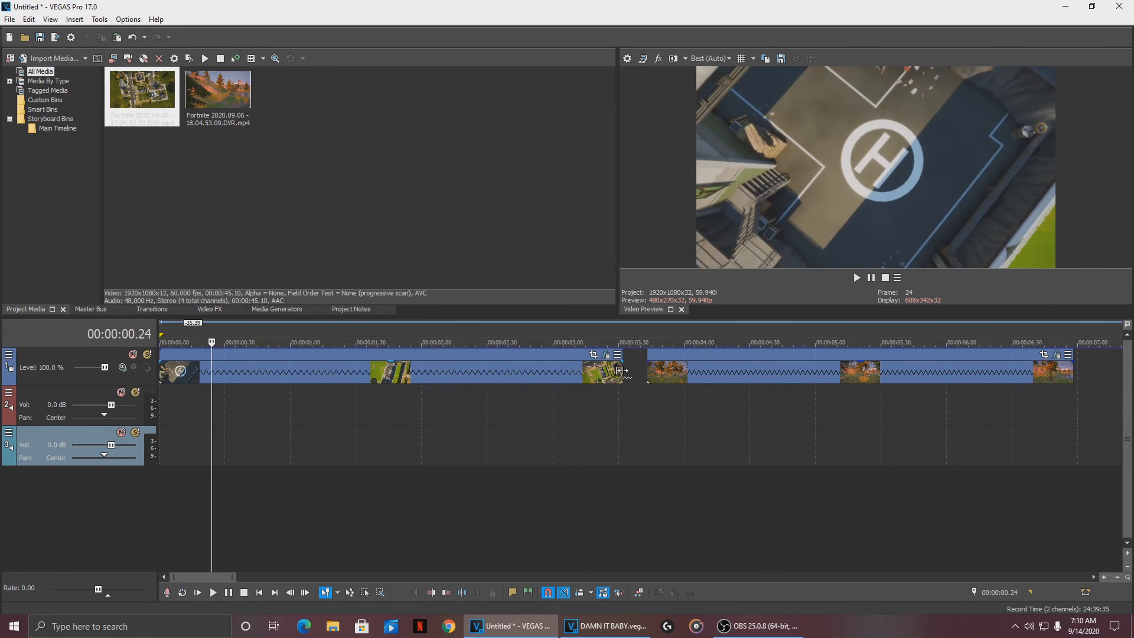
pyautogui.click(620, 370)
pyautogui.moveTo(620, 372)
pyautogui.mouseDown()
pyautogui.moveTo(217, 380)
pyautogui.moveTo(621, 375)
pyautogui.mouseUp()
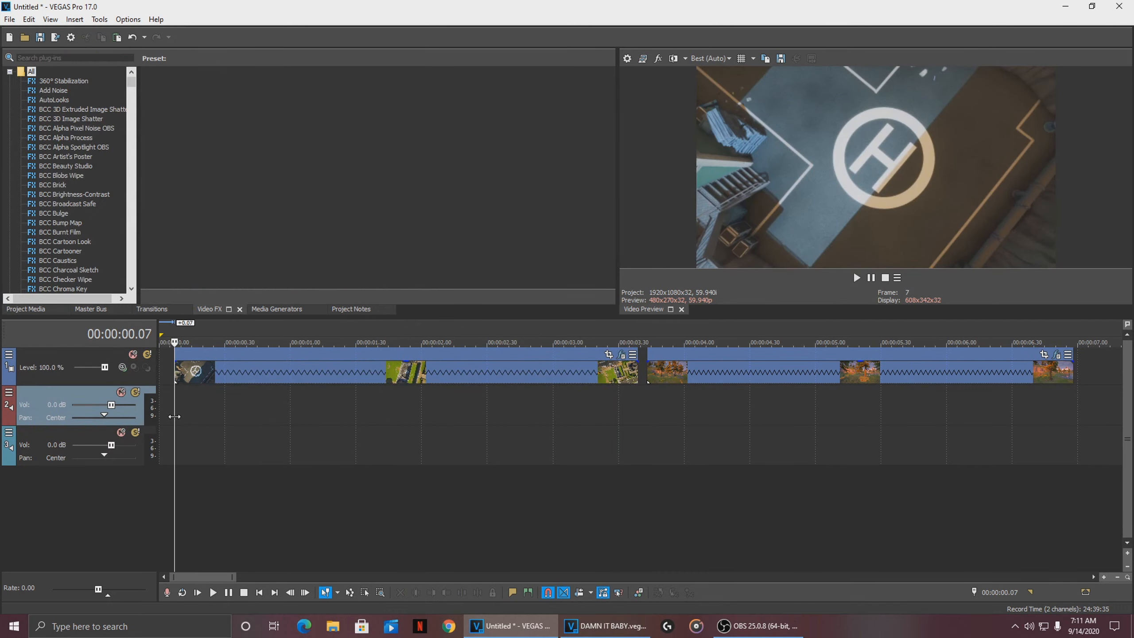
# - Import Steven Cannon - DAMN IT BABY.mp3 from the Music folder and place it on a new audio track at 00:00:00.07
pyautogui.moveTo(174, 417)
pyautogui.mouseDown()
pyautogui.moveTo(458, 431)
pyautogui.moveTo(172, 432)
pyautogui.mouseUp()
pyautogui.hotkey('ctrl', 'o')
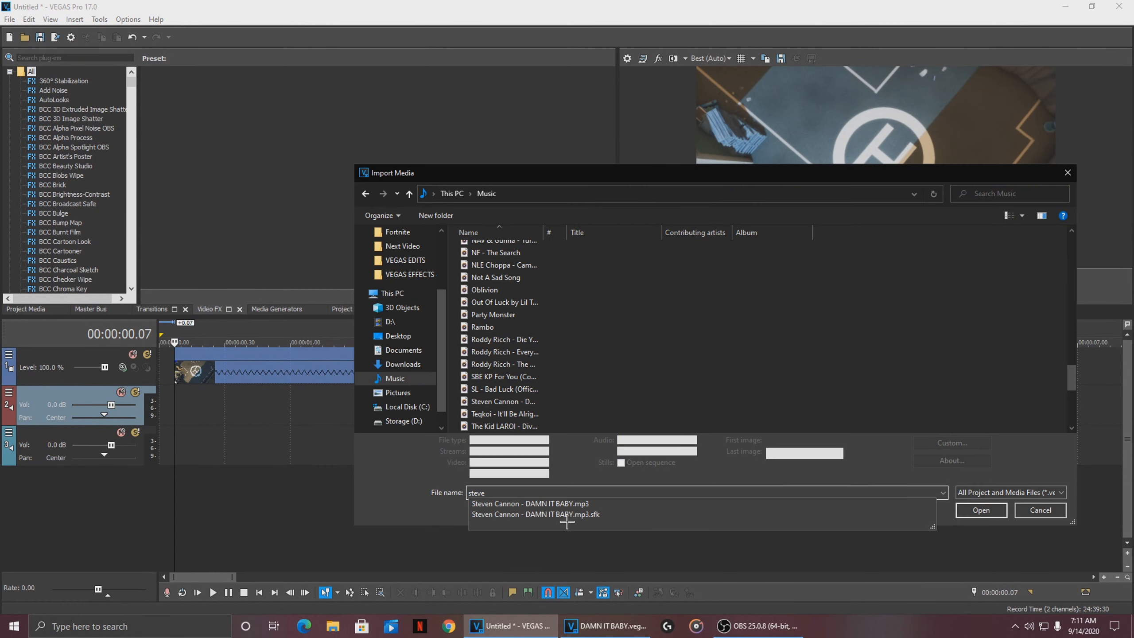
pyautogui.click(585, 504)
pyautogui.click(982, 512)
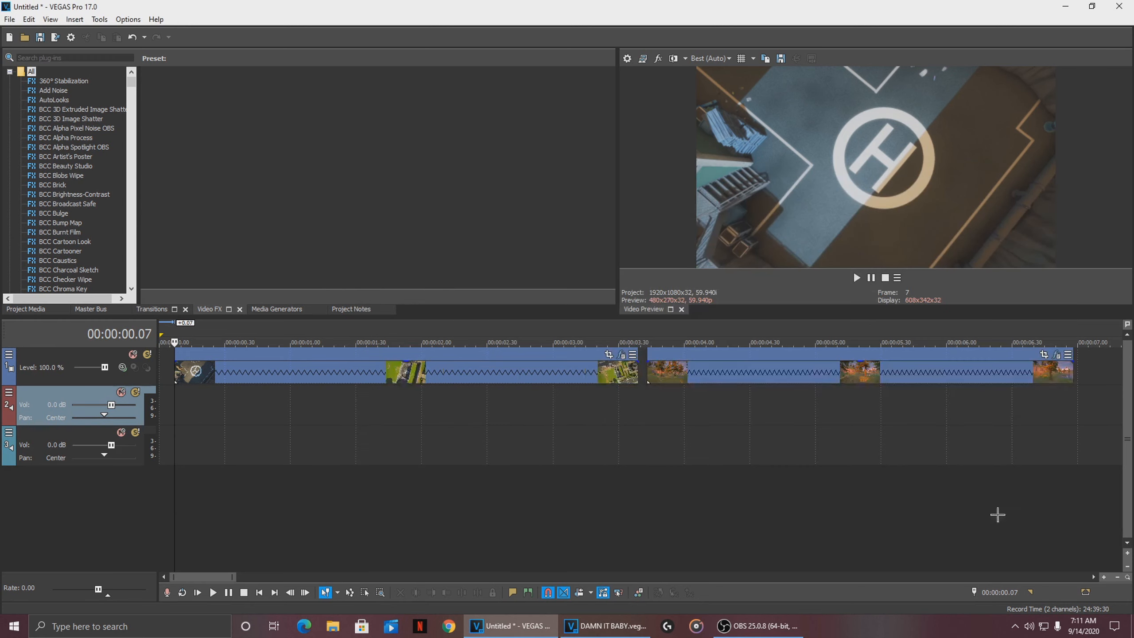
pyautogui.moveTo(310, 128); pyautogui.dragTo(179, 483)
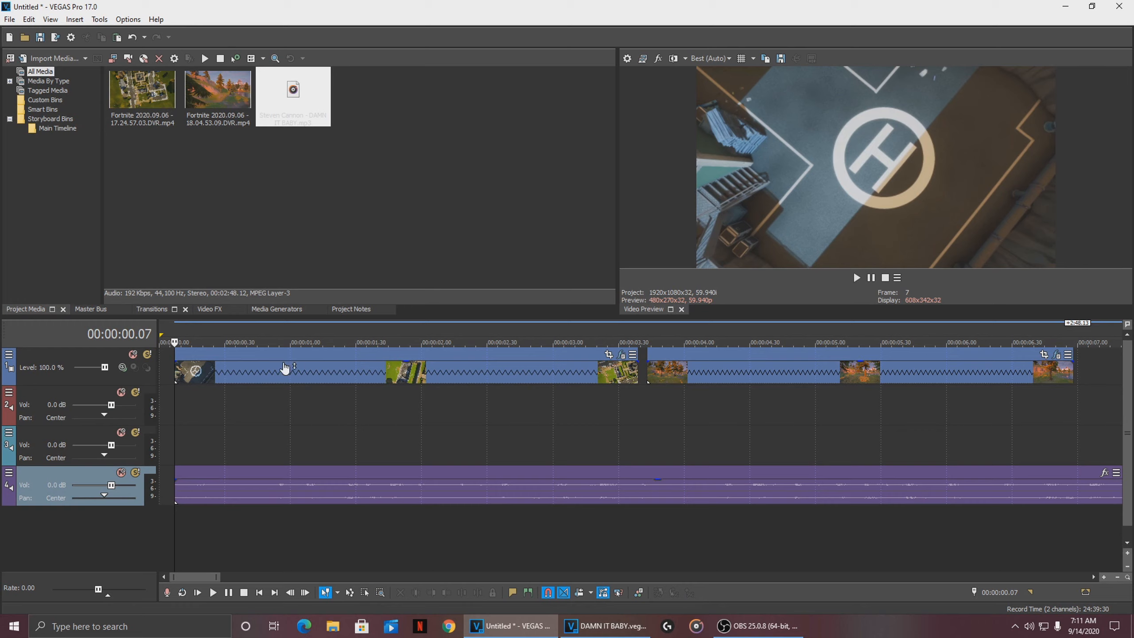
# - Play the sequence from 00:00:00.07 and lower the volume of the music event during playback
pyautogui.moveTo(222, 120); pyautogui.dragTo(264, 214)
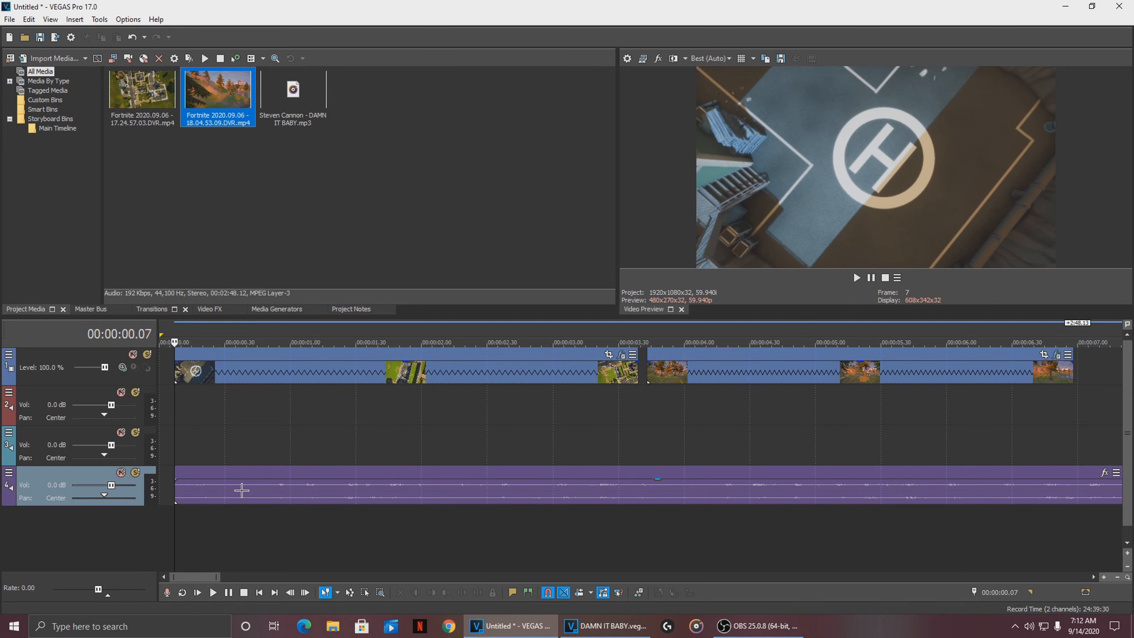
pyautogui.click(232, 473)
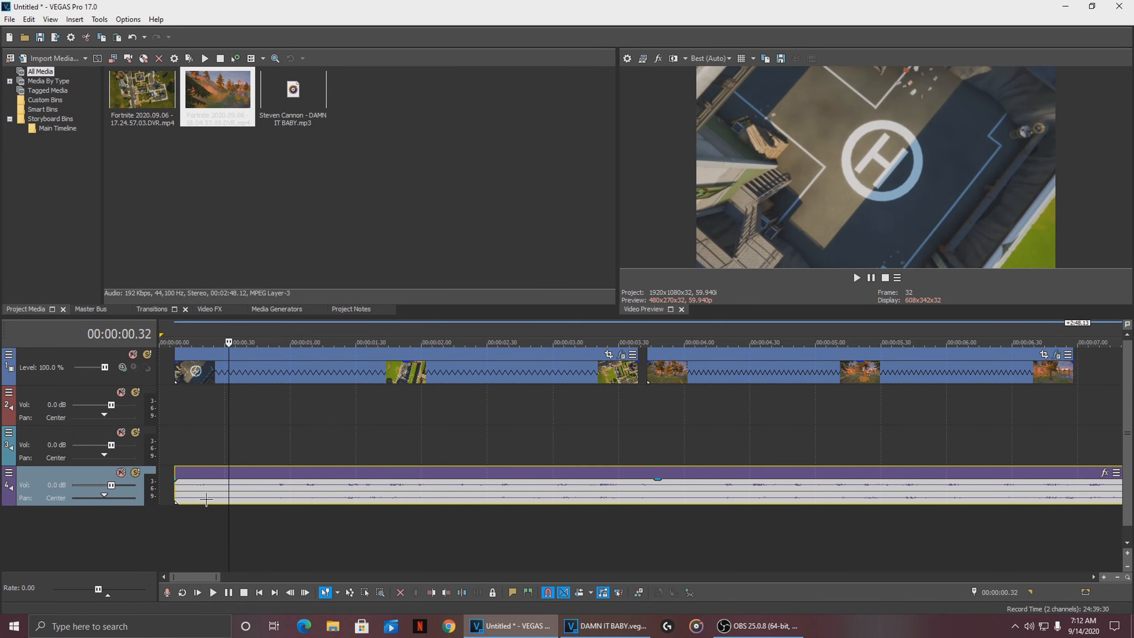
pyautogui.click(168, 493)
pyautogui.click(169, 491)
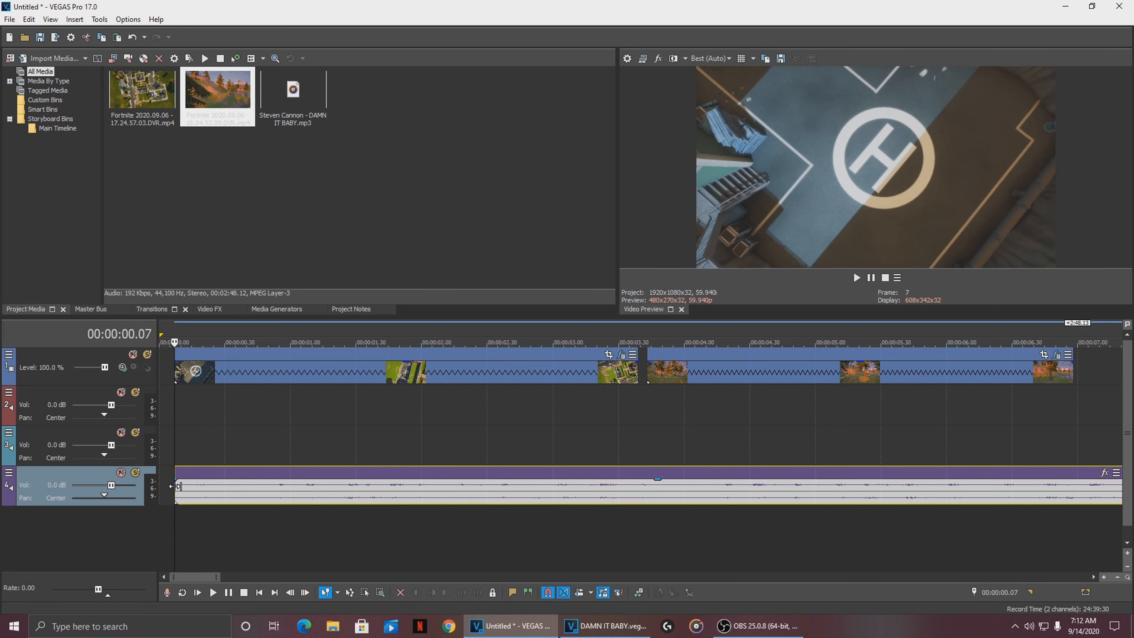
pyautogui.scroll(-3, 238, 434)
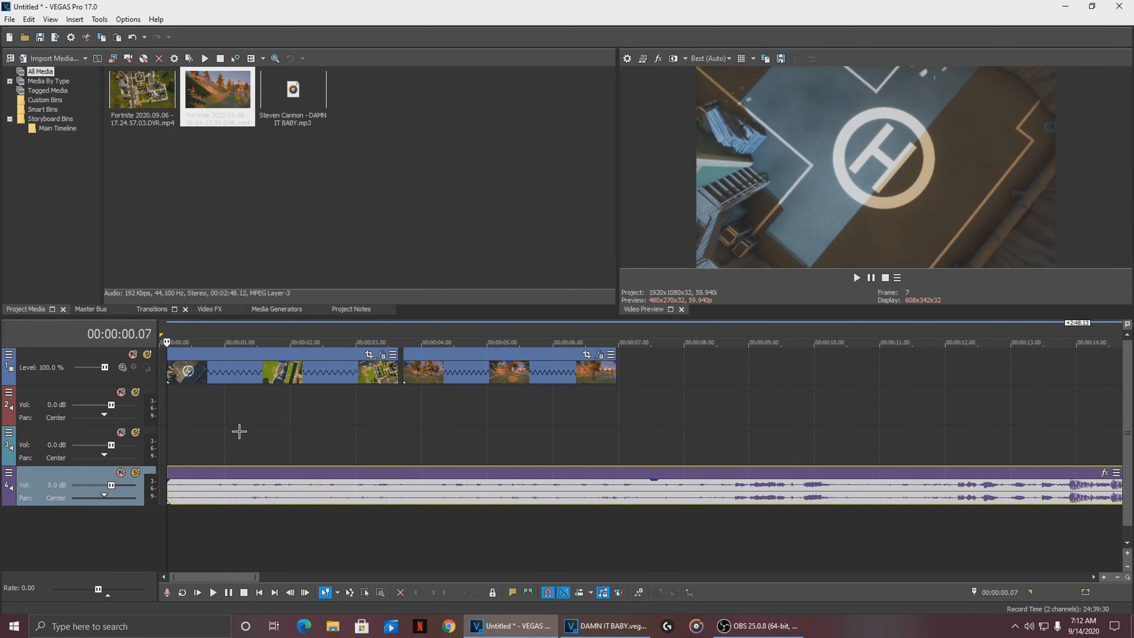
pyautogui.press('space')
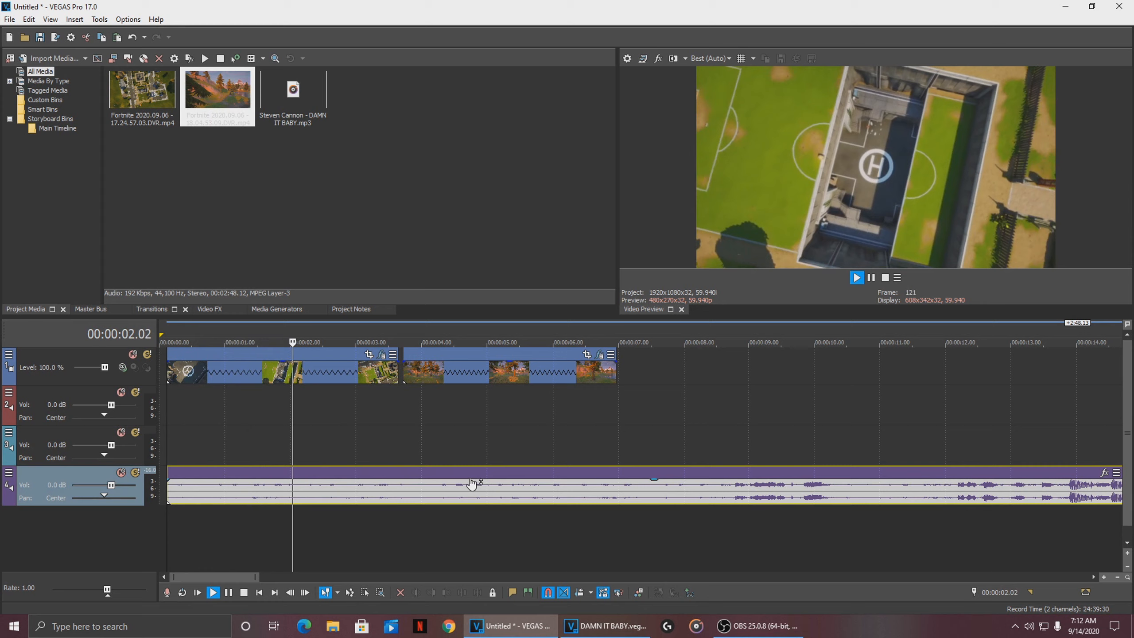
pyautogui.moveTo(654, 480); pyautogui.dragTo(655, 494)
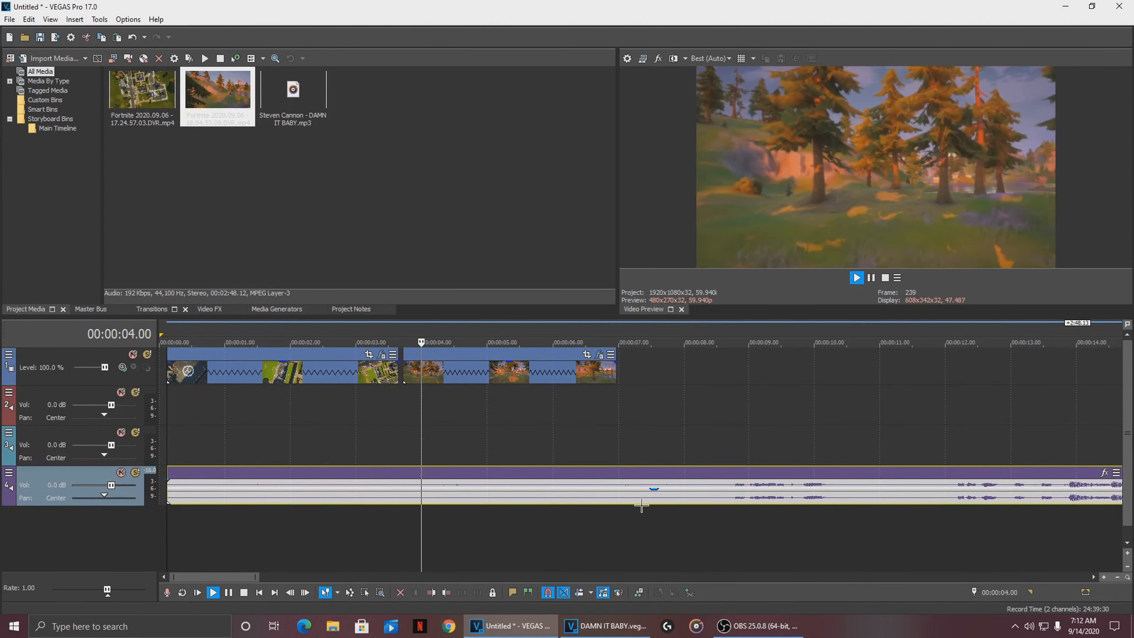
pyautogui.scroll(-2, 505, 450)
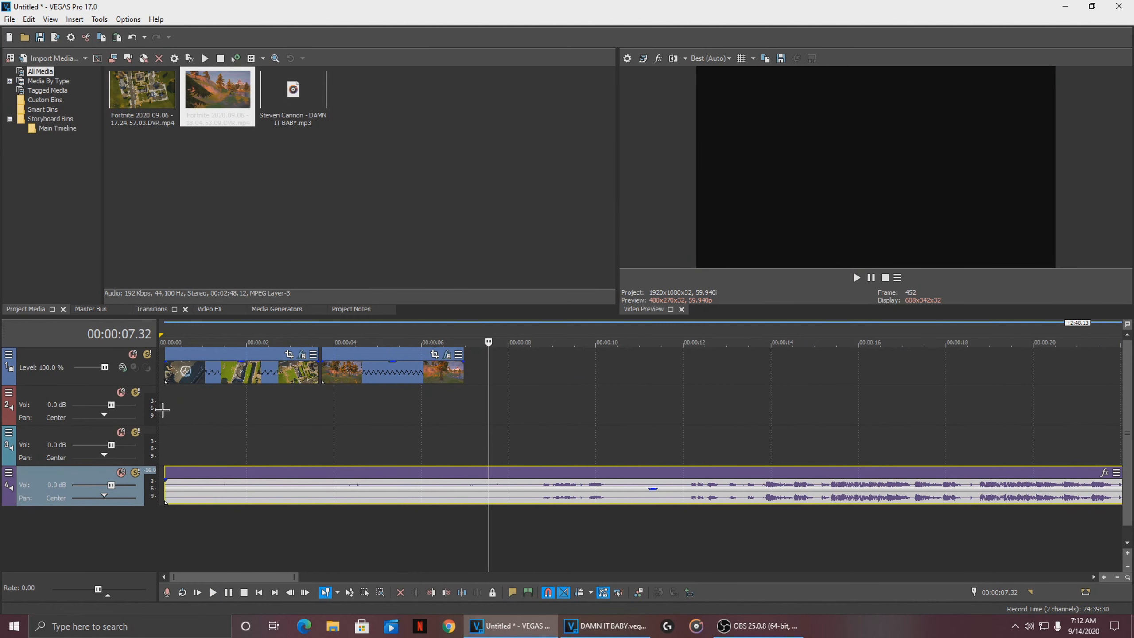
pyautogui.press('space')
# - Move the second clip to start at about 00:00:05.00 and return the playhead to the first clip's start at 00:00:00.07
pyautogui.scroll(2, 406, 411)
pyautogui.moveTo(535, 378); pyautogui.dragTo(651, 378)
pyautogui.moveTo(365, 378); pyautogui.dragTo(373, 378)
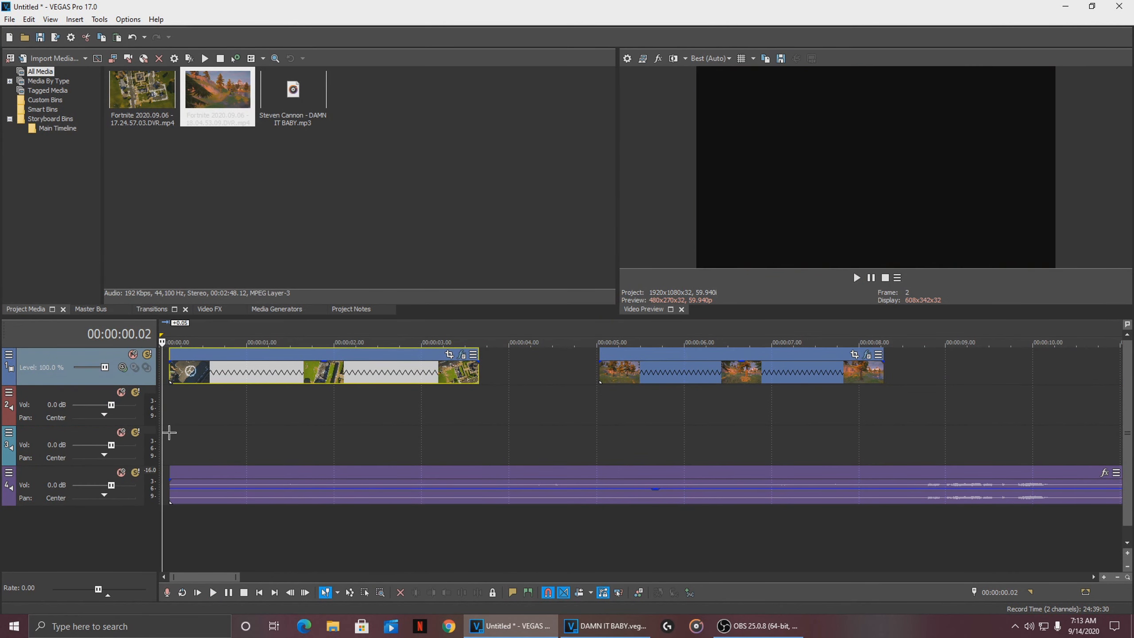
pyautogui.click(168, 433)
pyautogui.scroll(5, 198, 426)
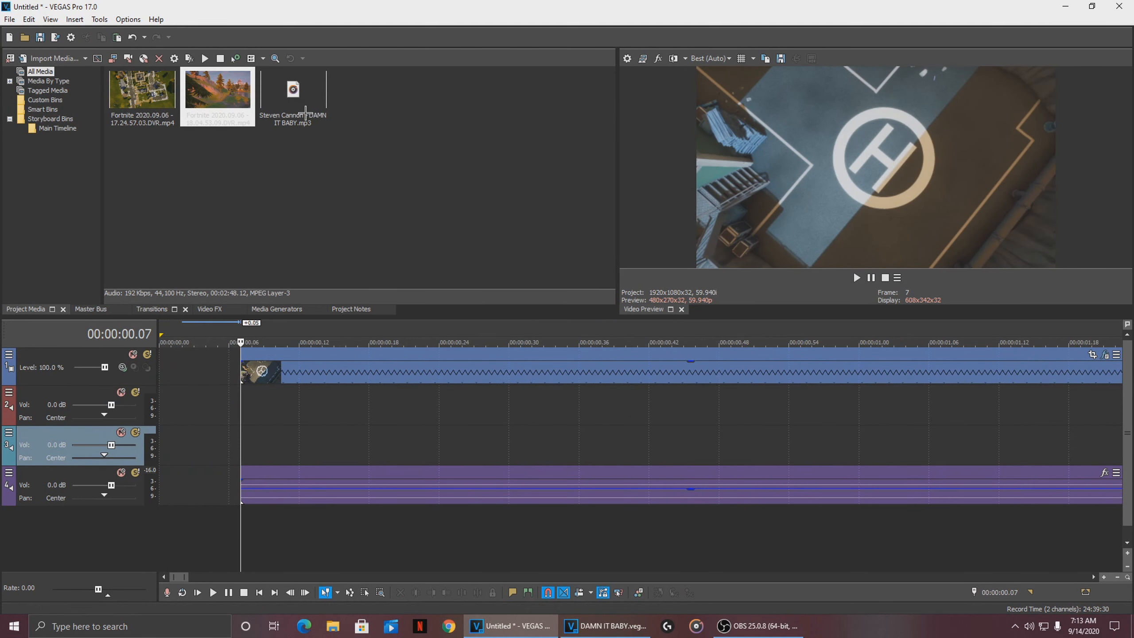
# - Search the transitions for "swish" and apply the S_SwishPan transition's My Preset to the start of the first clip
pyautogui.click(208, 309)
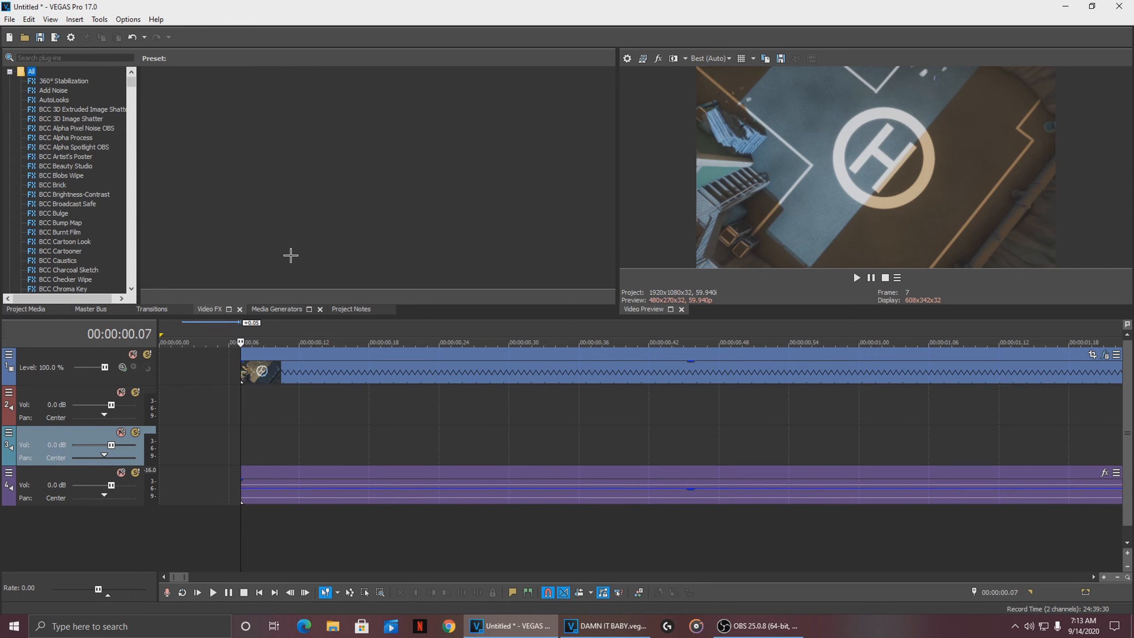
pyautogui.click(148, 310)
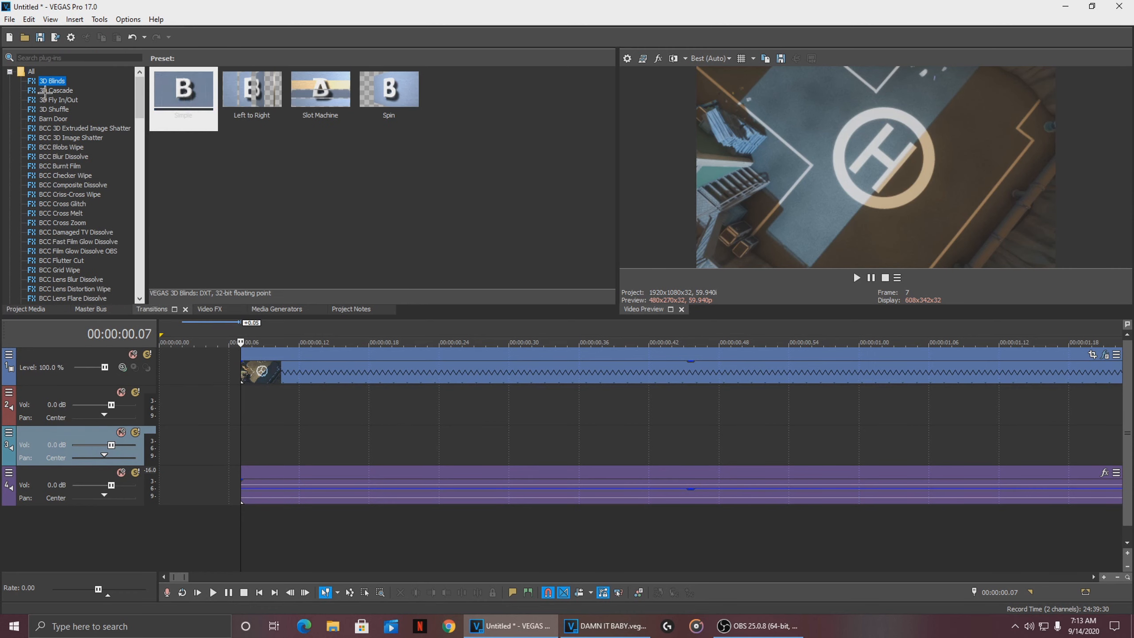
pyautogui.click(61, 59)
pyautogui.write('sw')
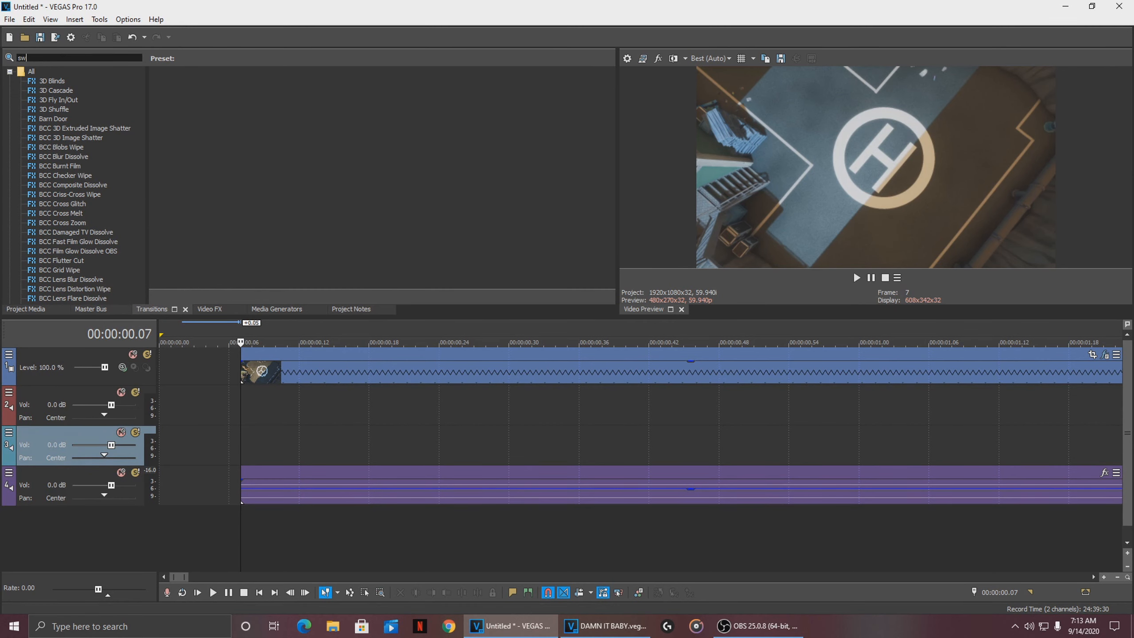
pyautogui.write('ish')
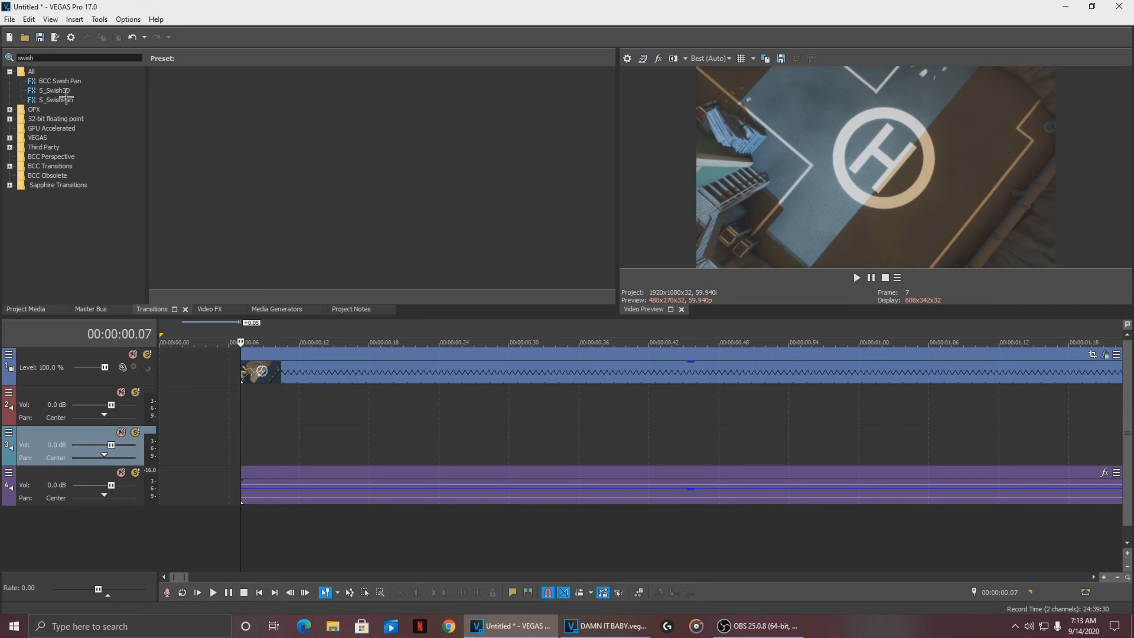
pyautogui.click(58, 99)
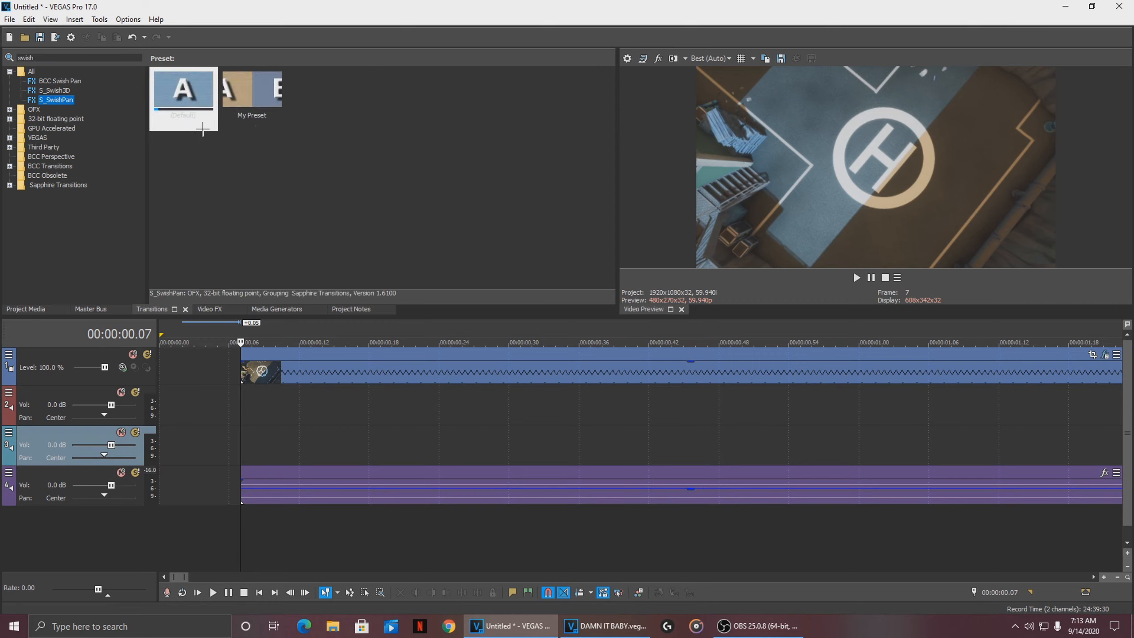
pyautogui.click(189, 122)
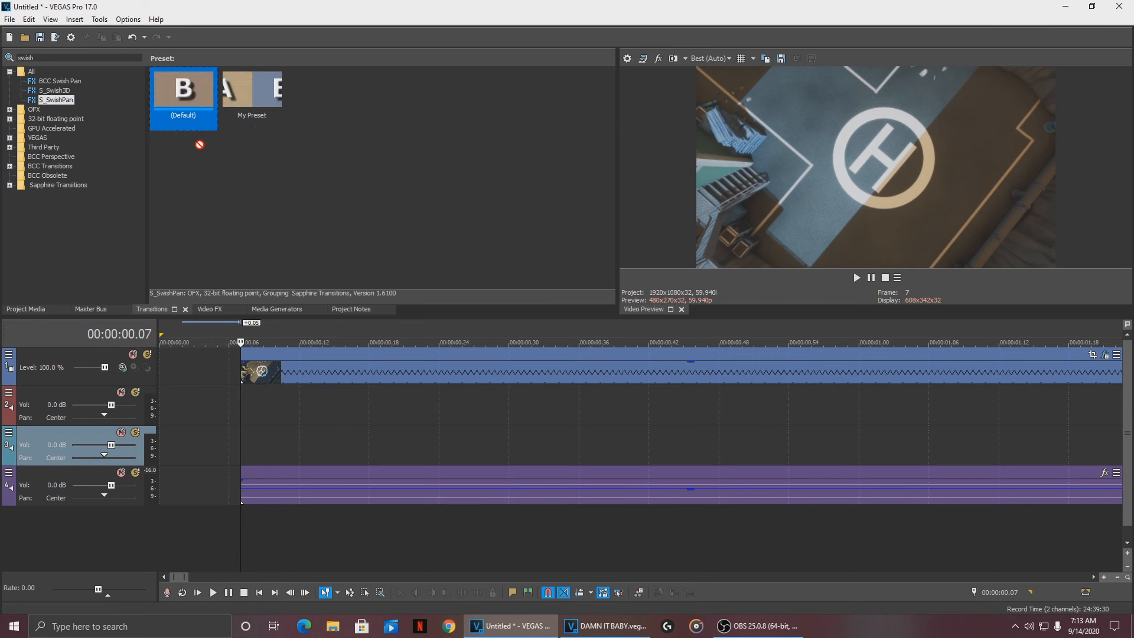
pyautogui.moveTo(271, 115); pyautogui.dragTo(242, 375)
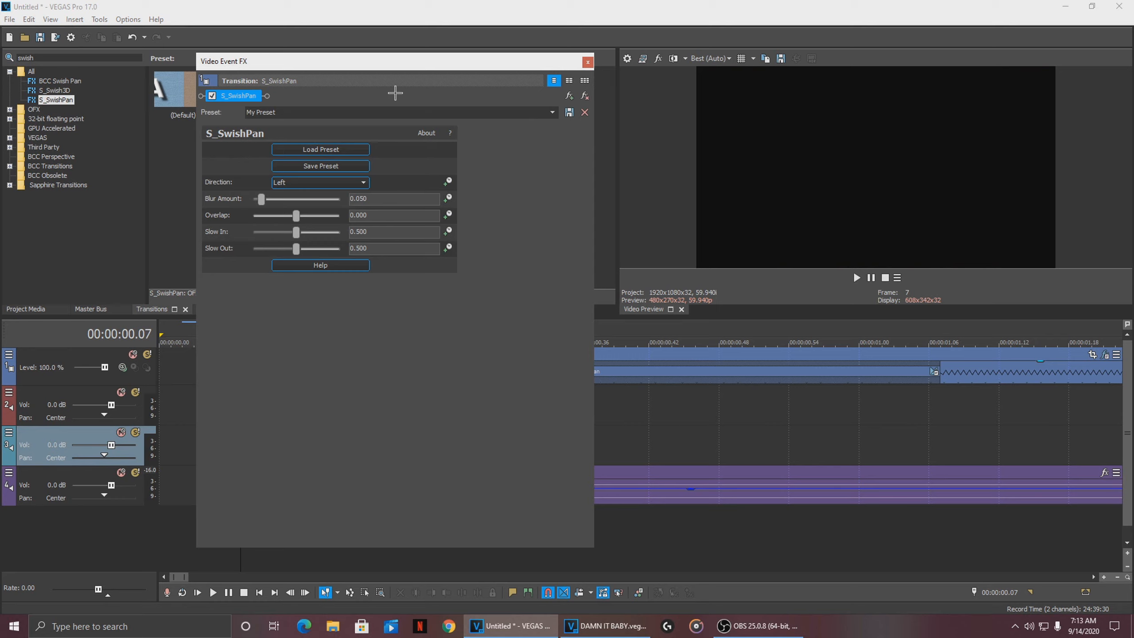
# - Set the direction of the S_SwishPan transition to Down
pyautogui.click(320, 183)
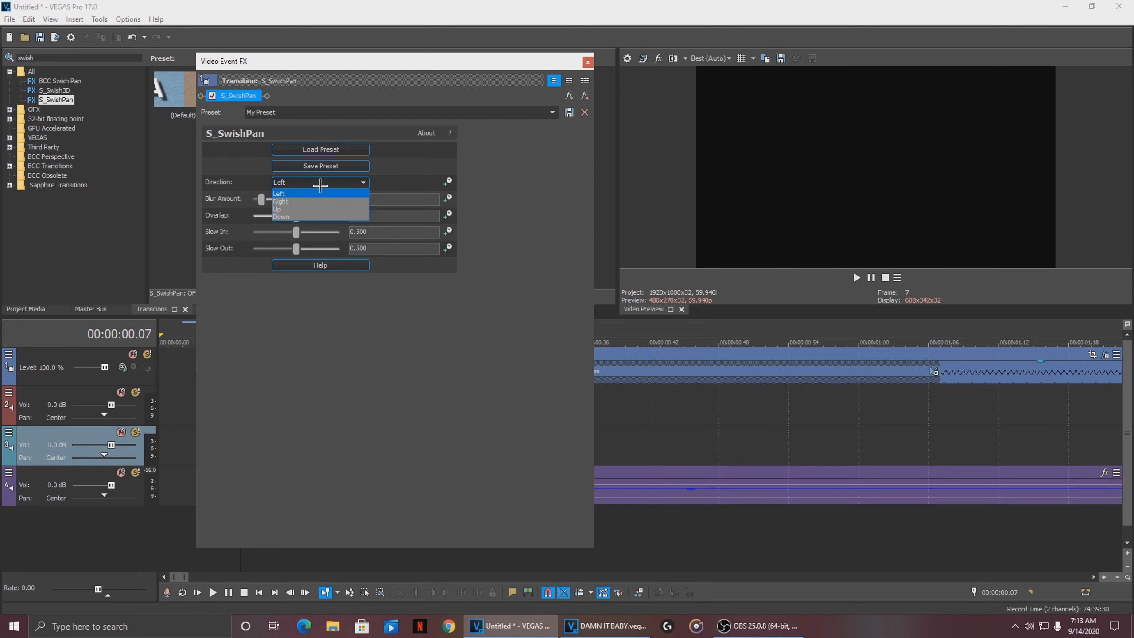
pyautogui.click(303, 218)
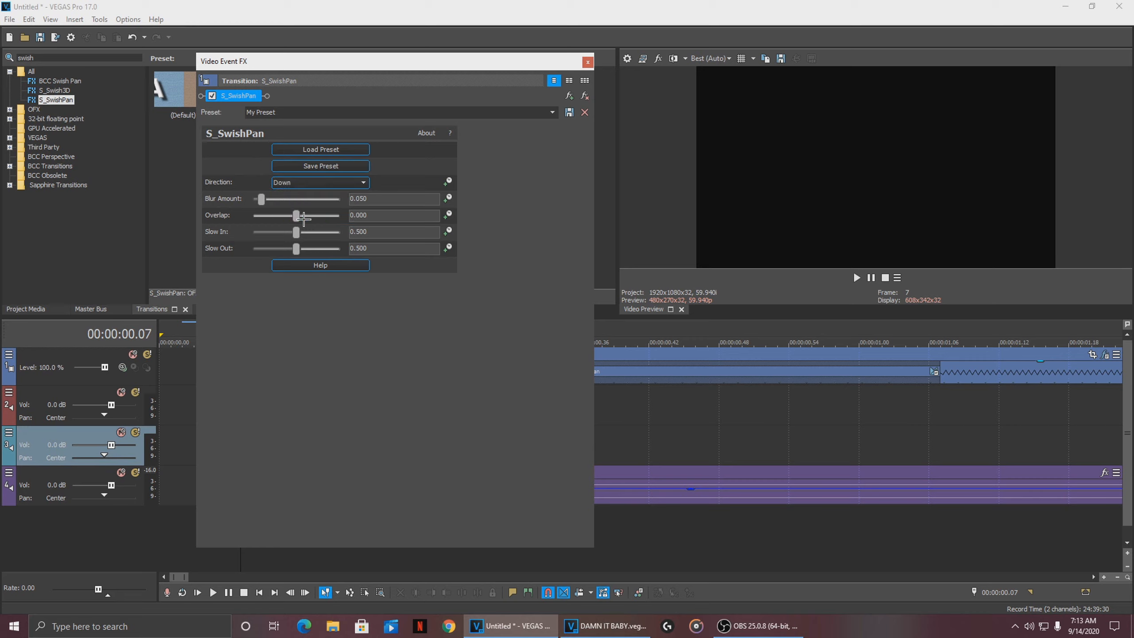
pyautogui.click(318, 182)
pyautogui.click(318, 193)
pyautogui.click(318, 182)
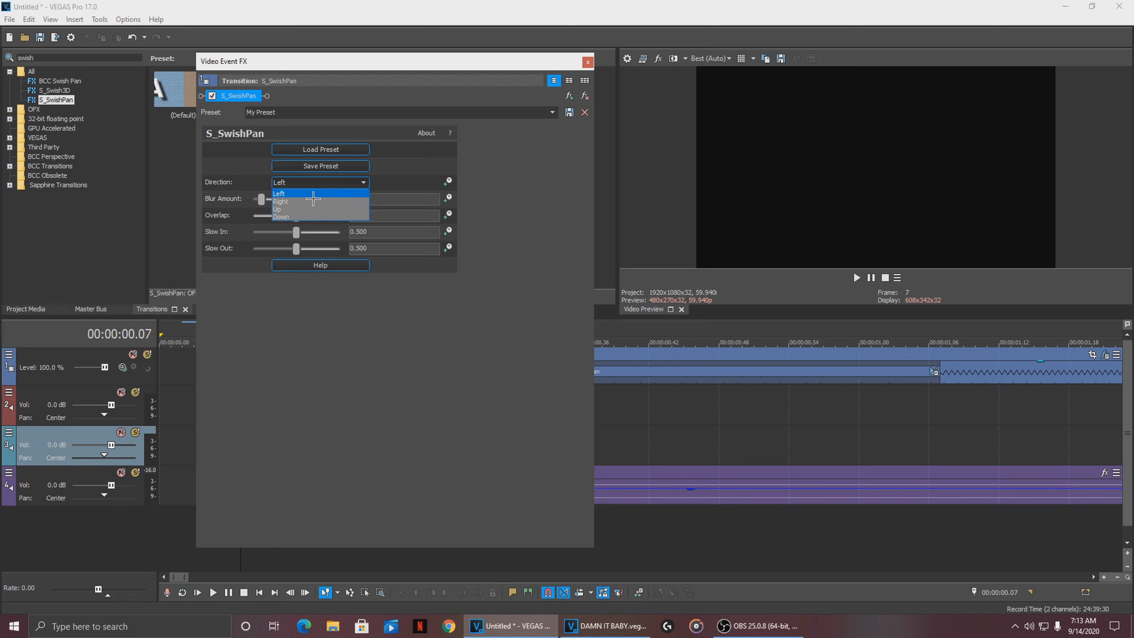
pyautogui.click(308, 216)
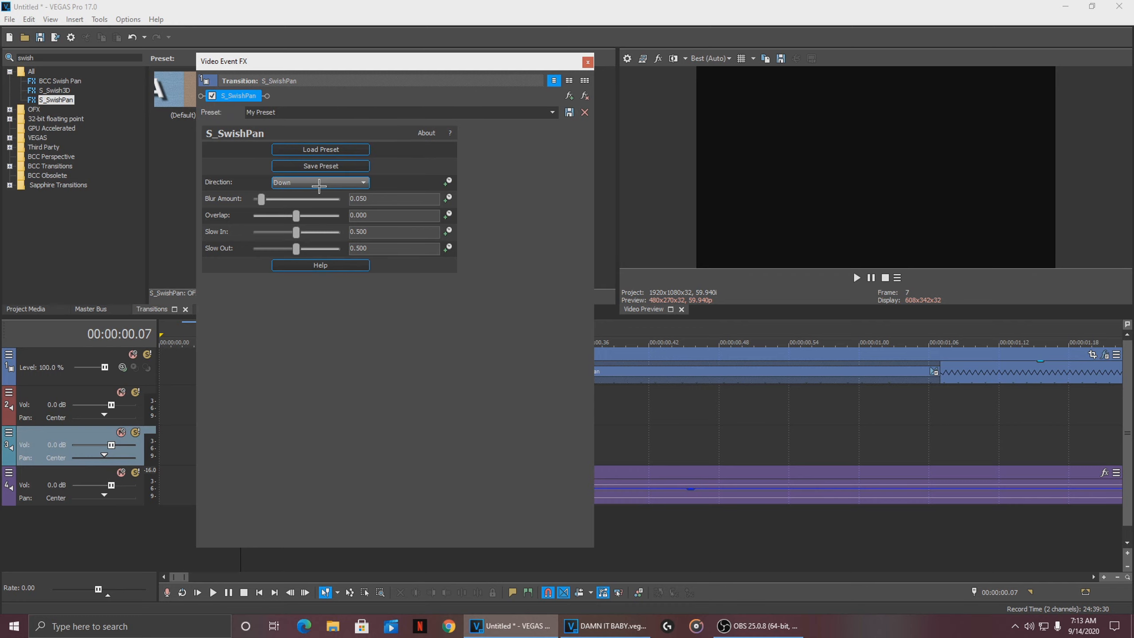
# - Close the transition settings and play the first clip's S_SwishPan transition from the clip's start at 00:00:00.07
pyautogui.click(588, 62)
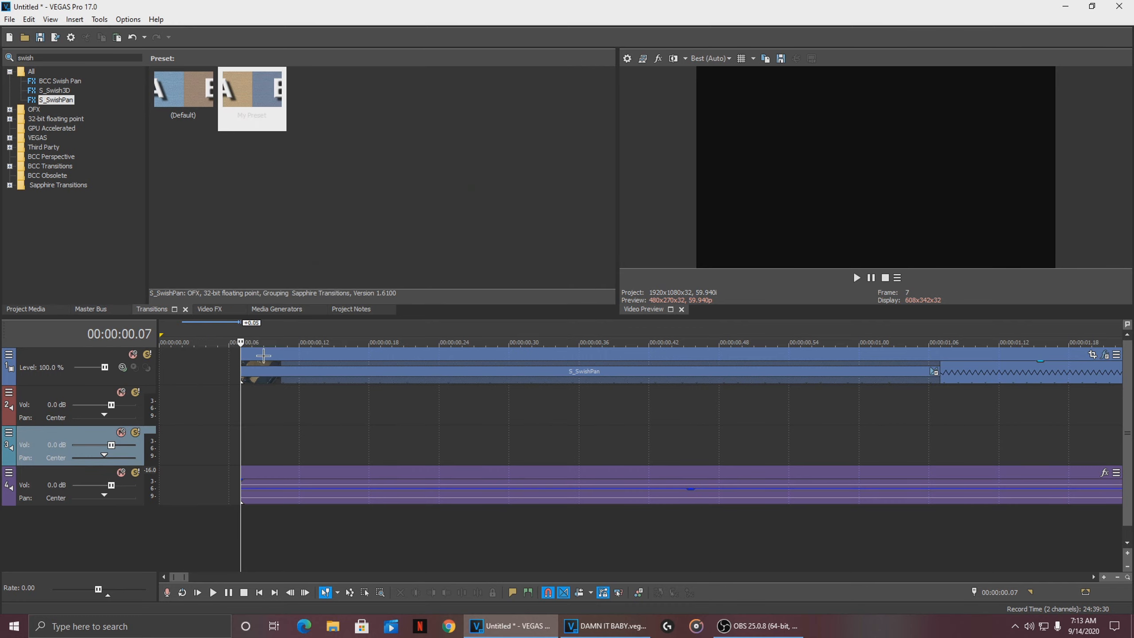
pyautogui.click(239, 370)
pyautogui.scroll(-2, 239, 370)
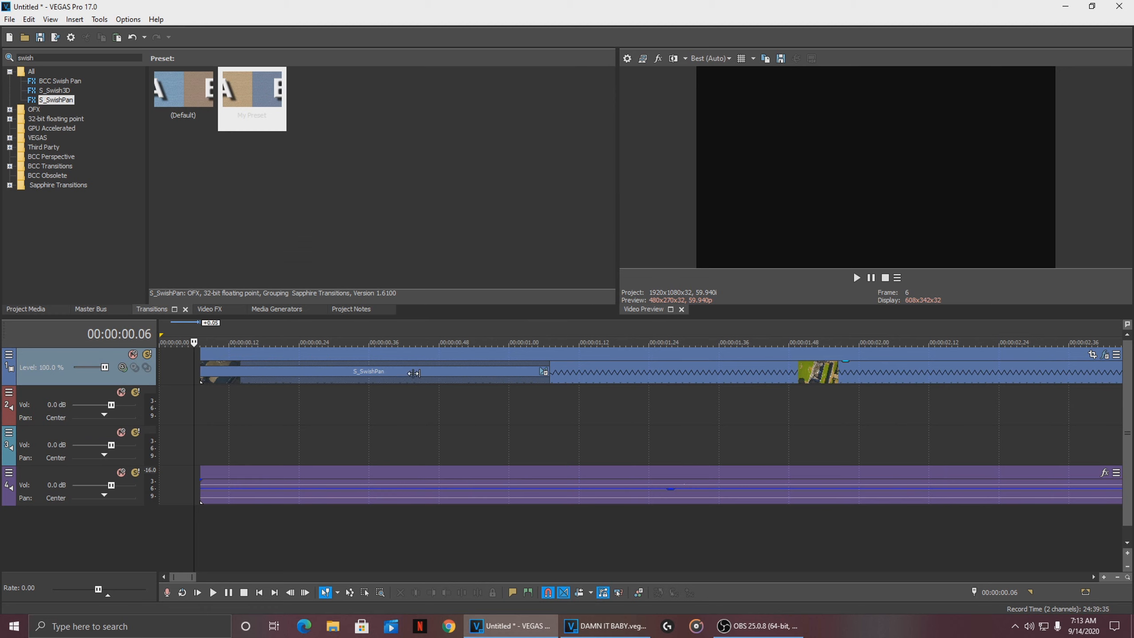
pyautogui.click(202, 371)
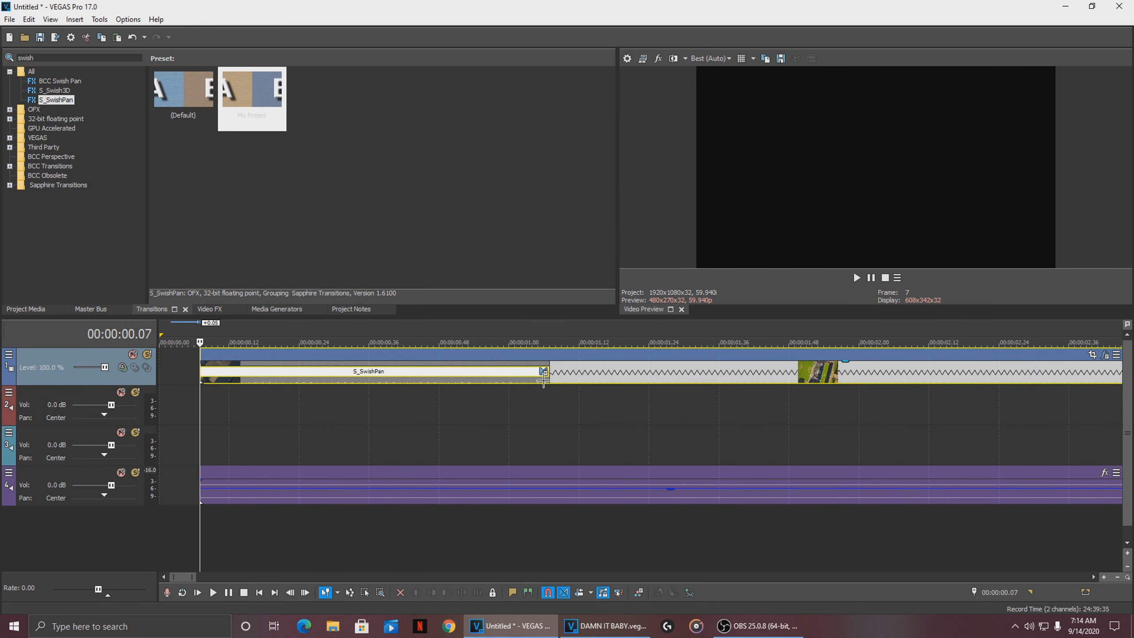
pyautogui.click(549, 384)
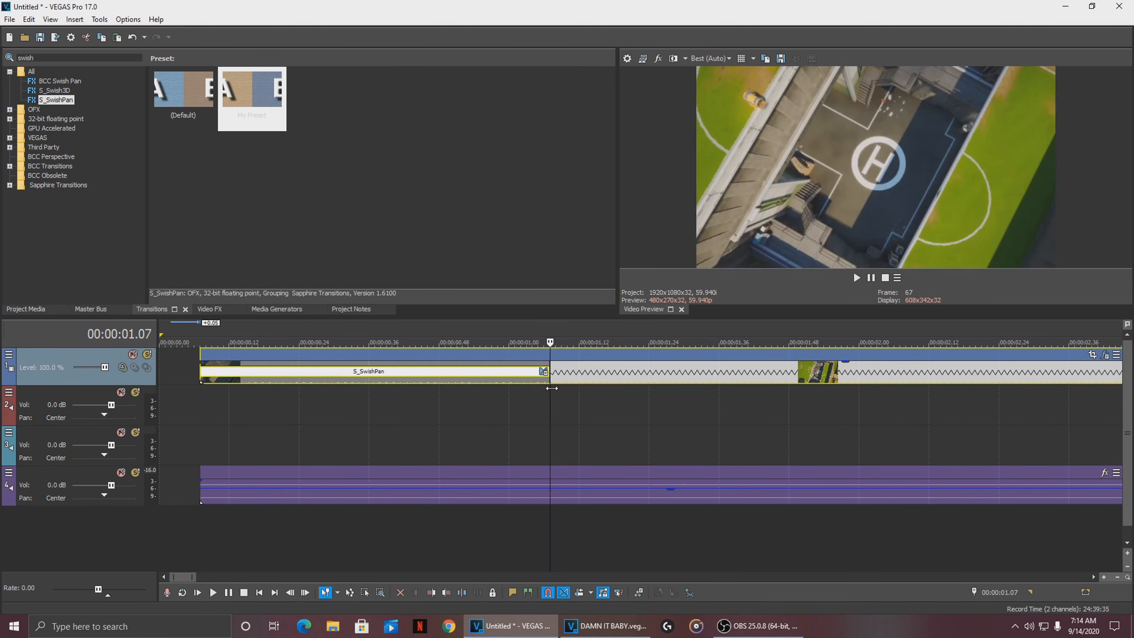
pyautogui.moveTo(551, 397); pyautogui.dragTo(200, 392)
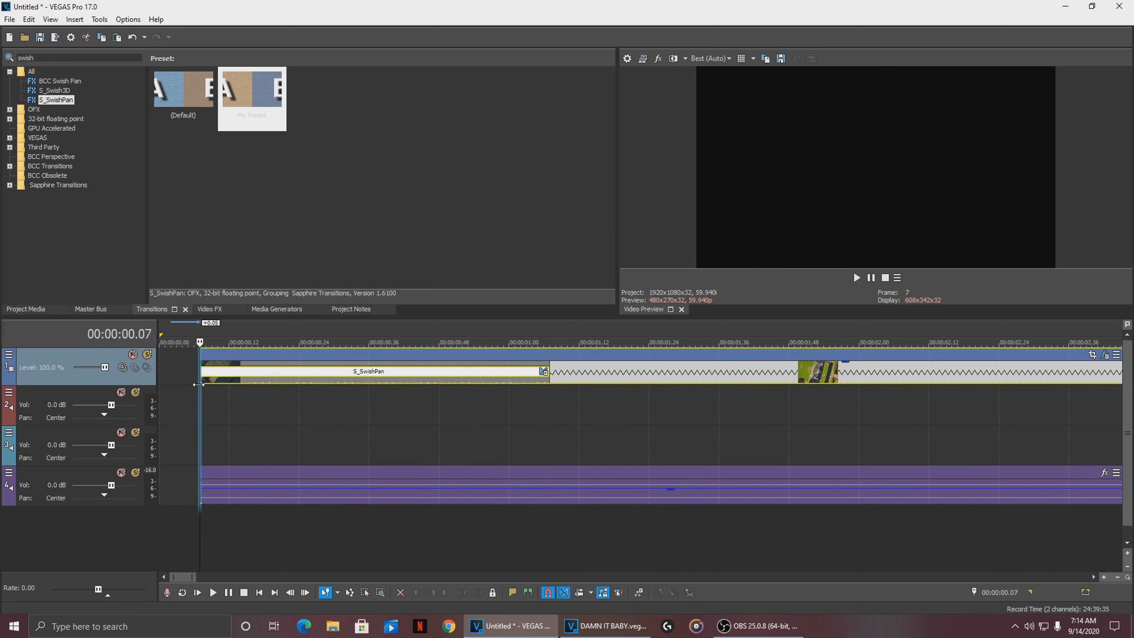
pyautogui.scroll(-3, 201, 387)
pyautogui.press('space')
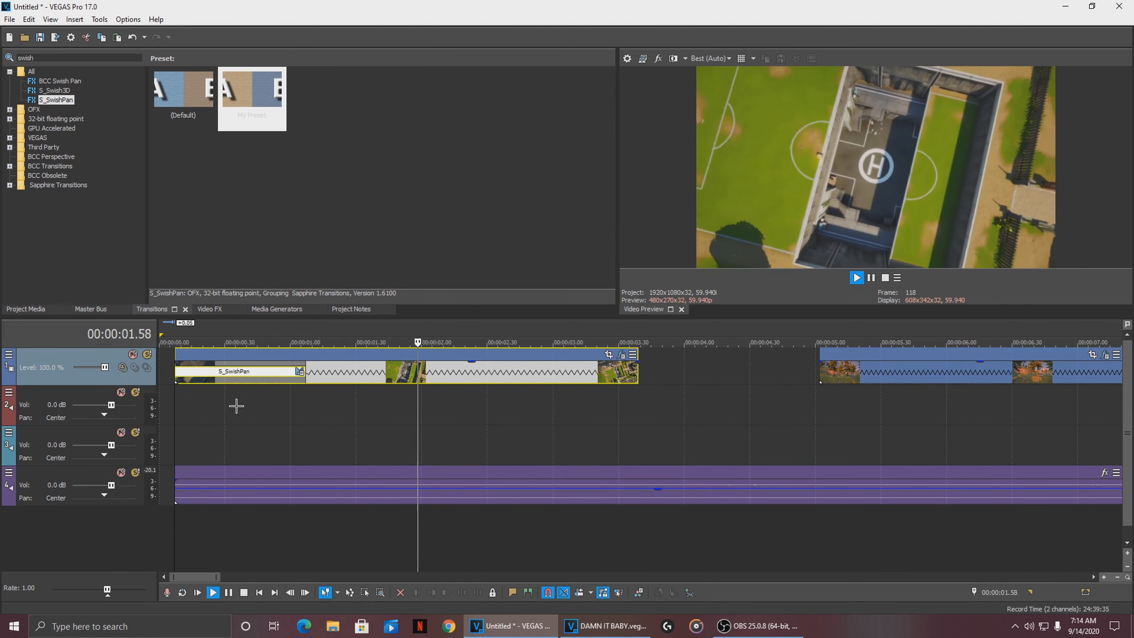
# - Shorten the S_SwishPan transition on the first clip and return the playhead to the clip's start at 00:00:00.07
pyautogui.press('Return')
pyautogui.moveTo(303, 373); pyautogui.dragTo(234, 387)
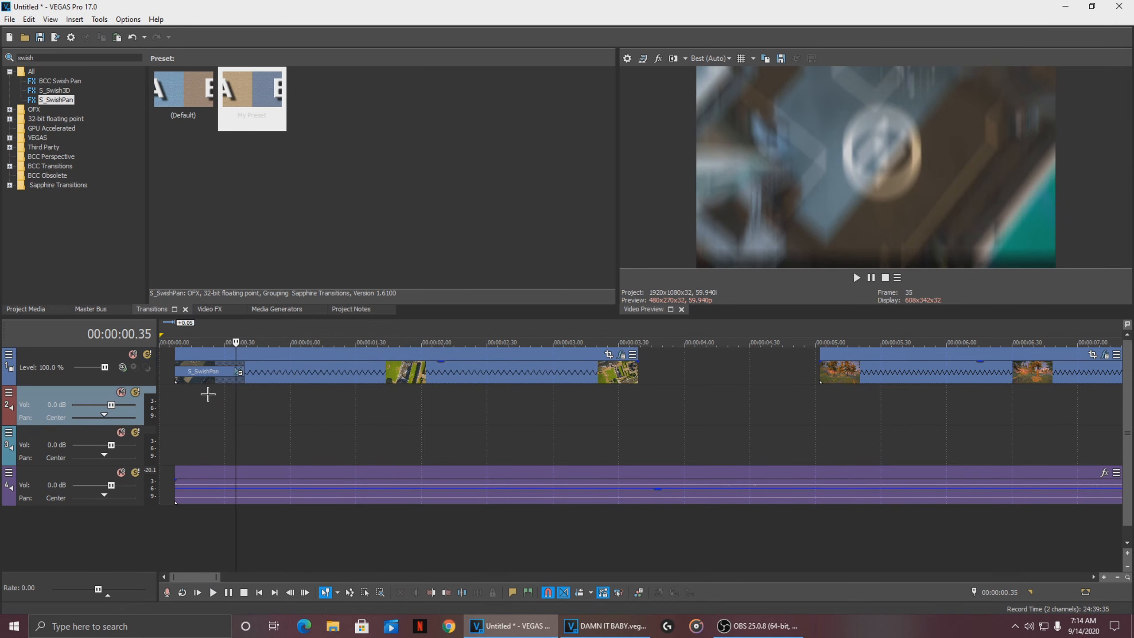
pyautogui.click(208, 393)
pyautogui.click(223, 392)
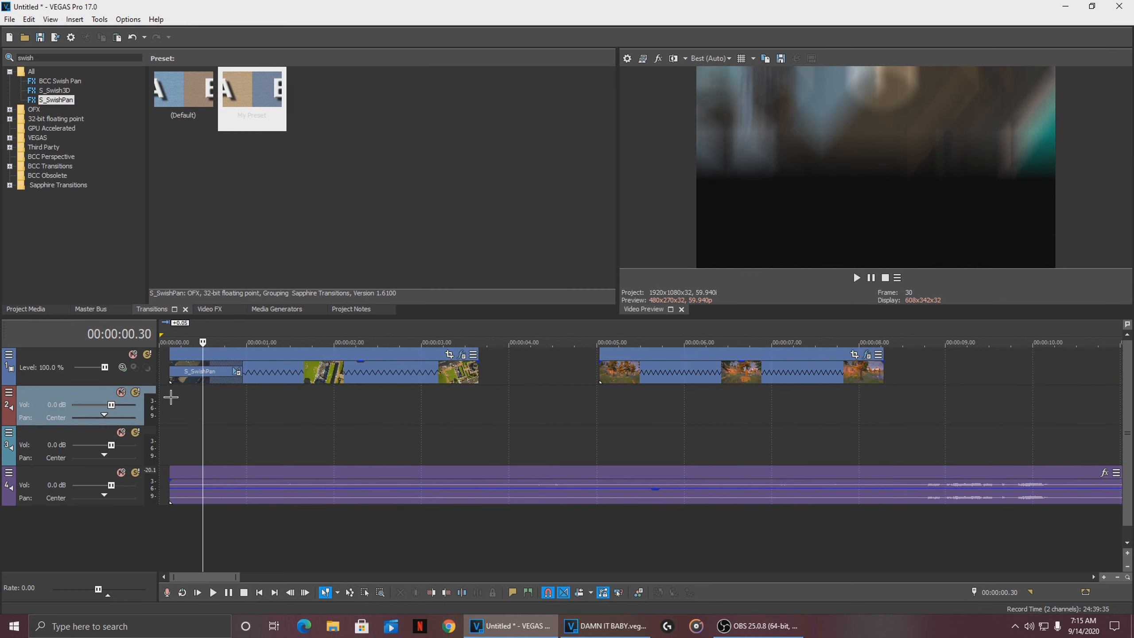
pyautogui.click(171, 396)
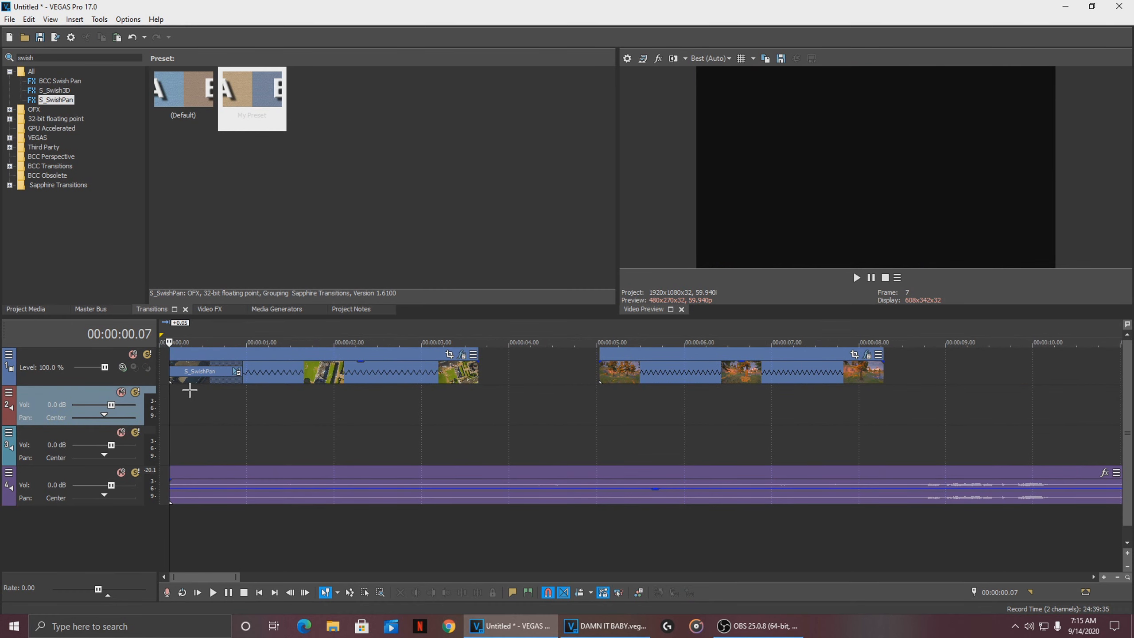
# - Advance frame by frame through the beginning of the S_SwishPan transition up to 00:00:00.18
pyautogui.press('Right')
pyautogui.press('Right')
pyautogui.press('Right')
pyautogui.press('Right')
pyautogui.press('Right')
pyautogui.press('Right')
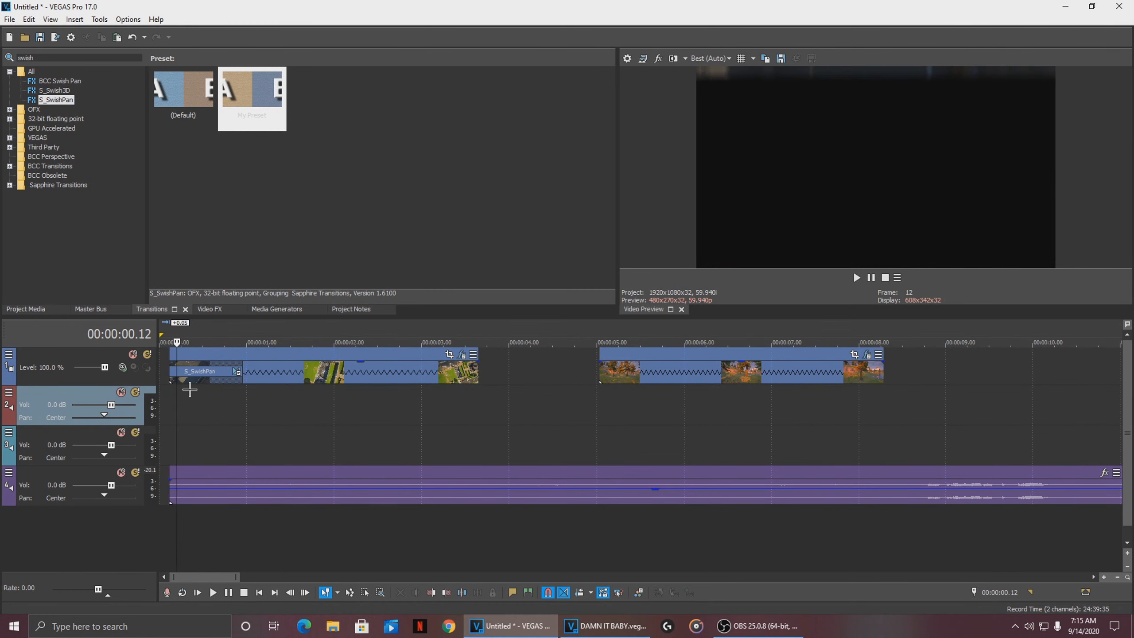
pyautogui.press('Right')
pyautogui.press('Right')
pyautogui.press('Right')
pyautogui.press('Right')
pyautogui.press('Right')
pyautogui.press('Right')
pyautogui.press('Right')
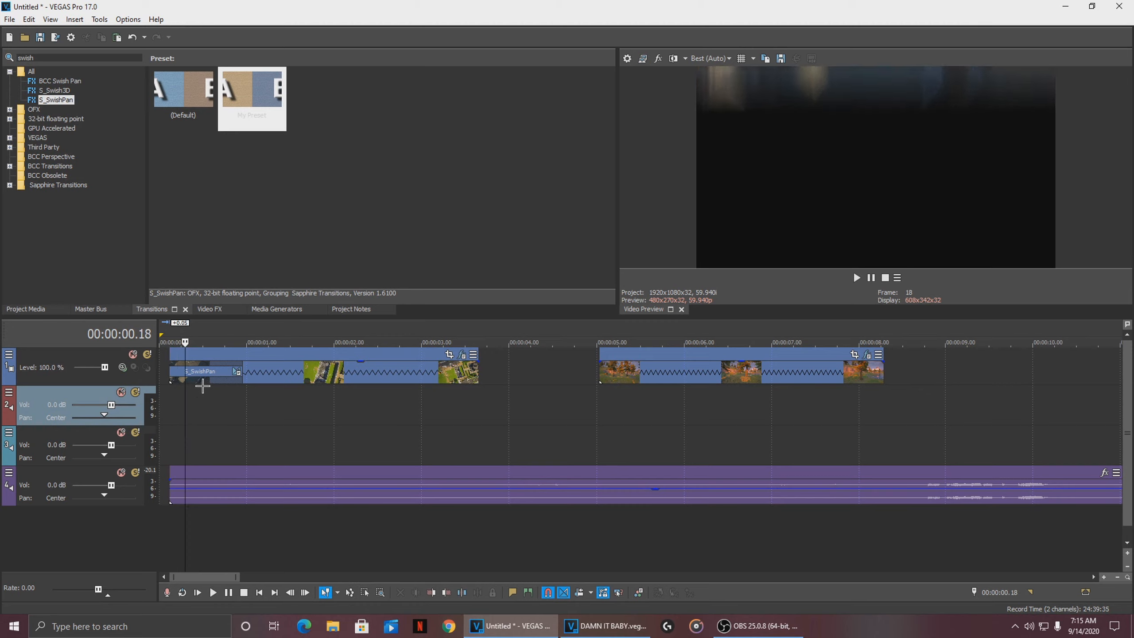
# - Shorten the first clip's S_SwishPan transition so it ends at about 00:00:00.20, and return the playhead to the clip's start
pyautogui.moveTo(240, 371); pyautogui.dragTo(205, 371)
pyautogui.click(168, 393)
pyautogui.scroll(4, 177, 393)
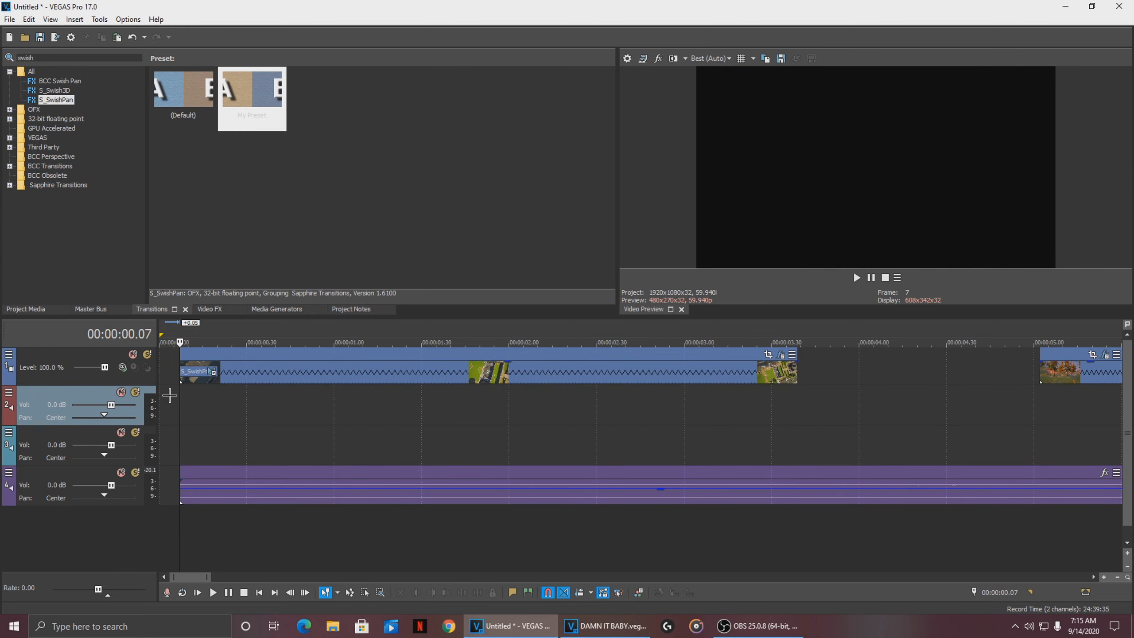
# - Play the shortened transition from 00:00:00.06 and return the playhead to the first clip's start
pyautogui.press('Return')
pyautogui.click(192, 394)
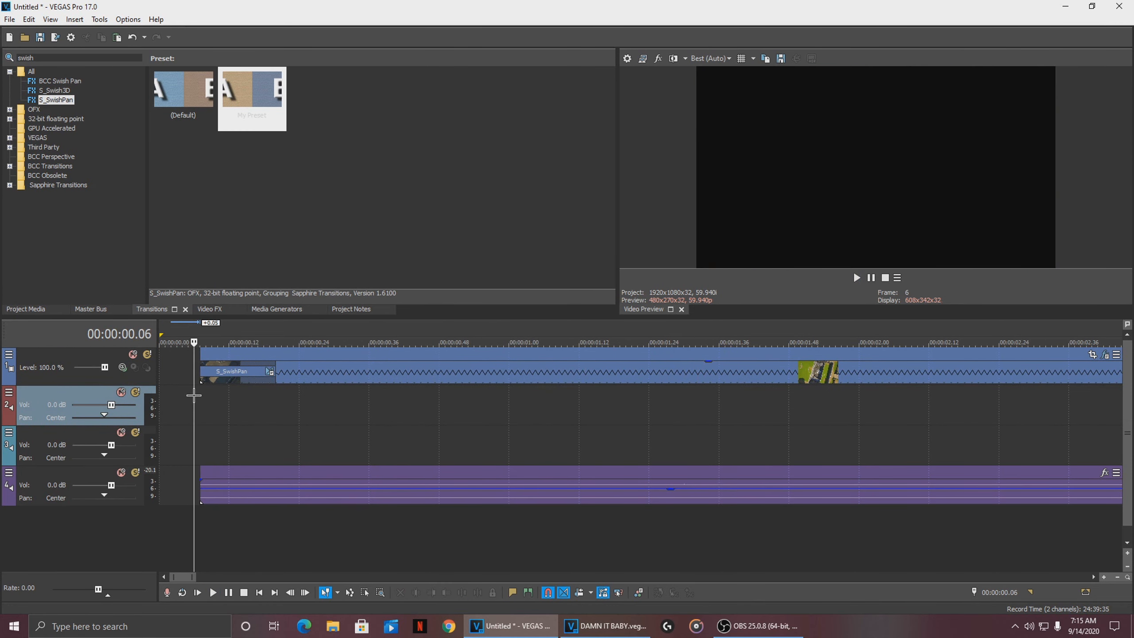
pyautogui.press('space')
pyautogui.click(202, 393)
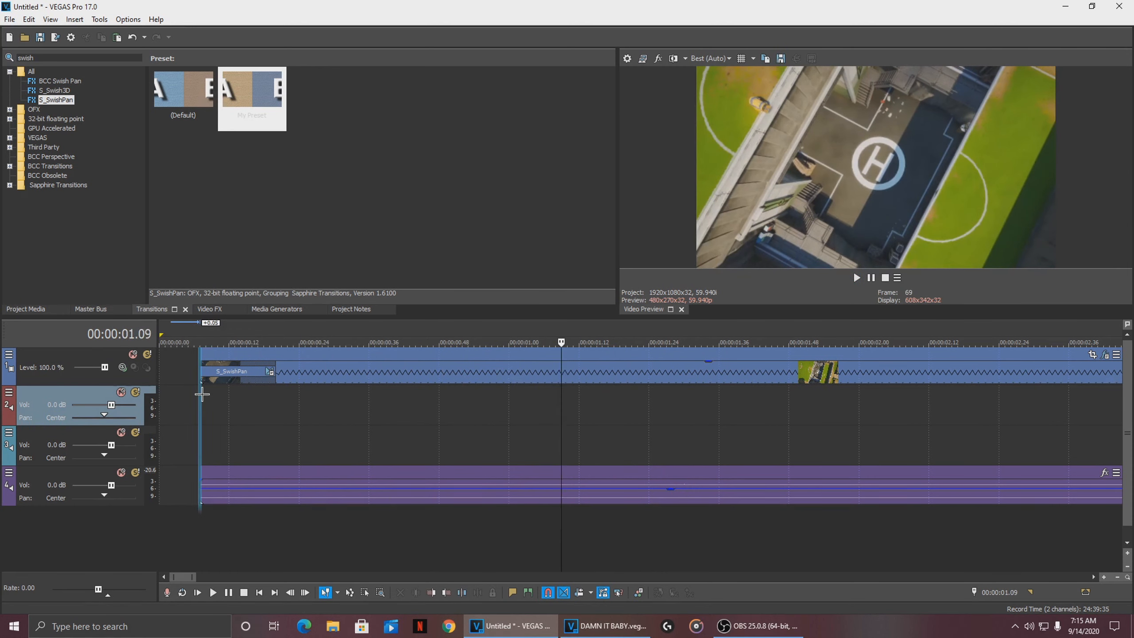
pyautogui.scroll(-3, 202, 393)
# - Import the Swoosh sound file from the VEGAS OVERLAYS folder into the project media
pyautogui.click(203, 308)
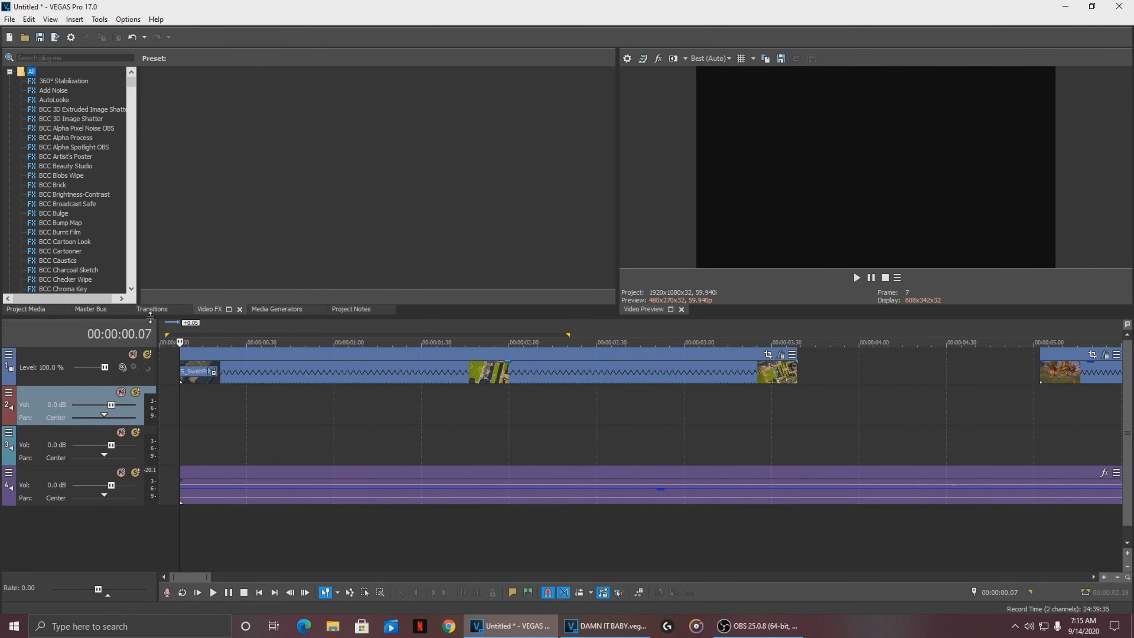
pyautogui.scroll(-3, 187, 429)
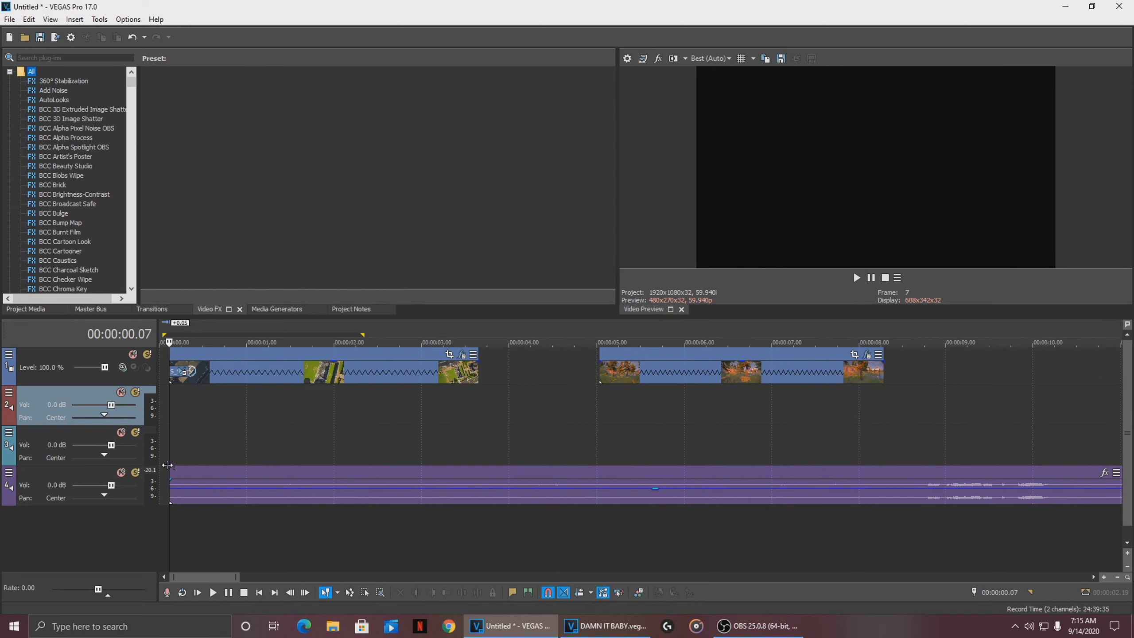
pyautogui.click(24, 309)
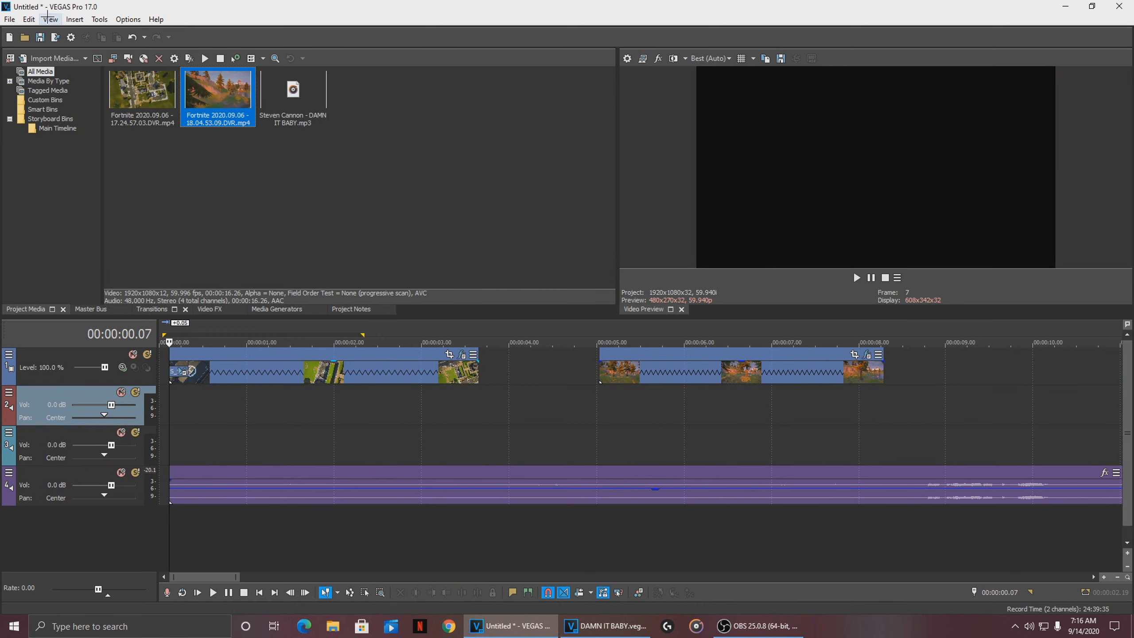
pyautogui.click(9, 19)
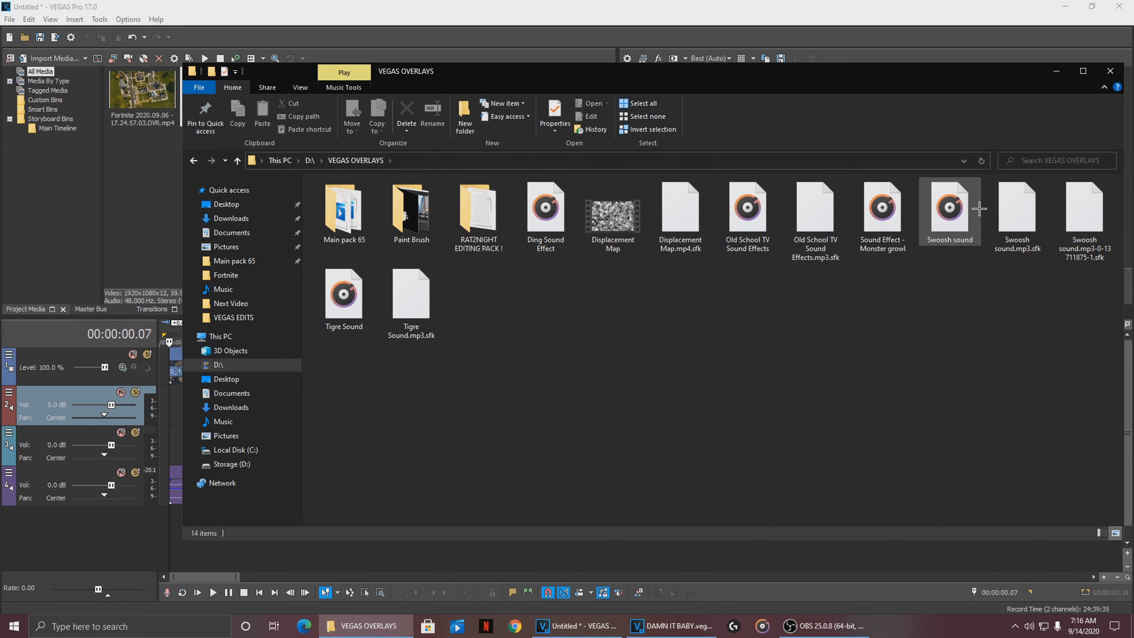
pyautogui.moveTo(950, 210); pyautogui.dragTo(156, 187)
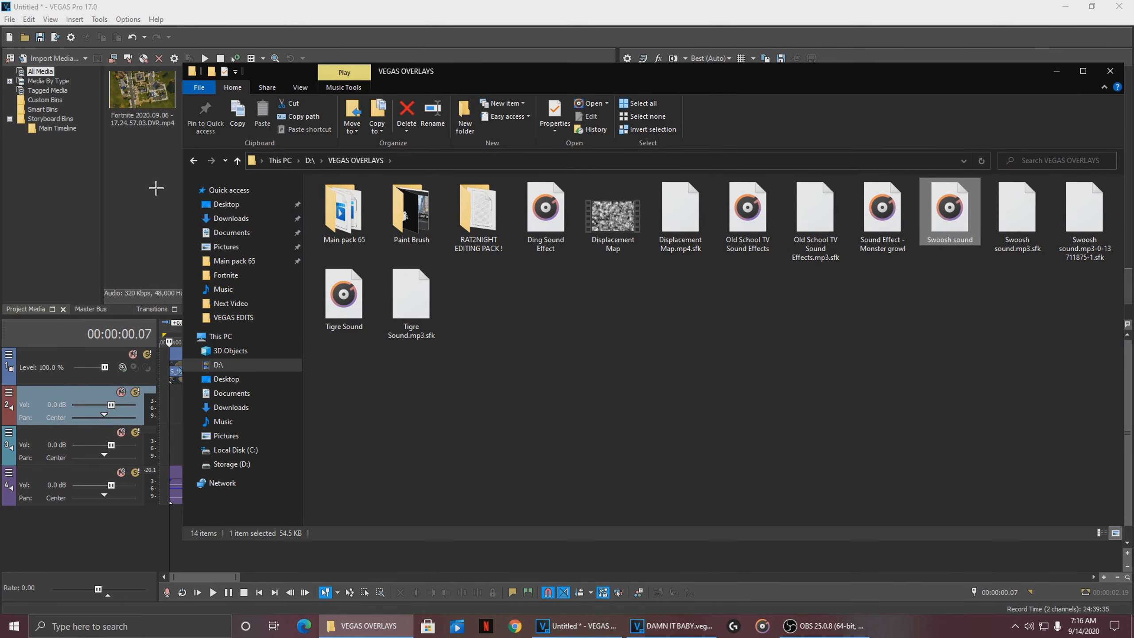
pyautogui.click(1056, 70)
# - Add Swoosh sound.mp3 on a new audio track below the music and align it with the start of the timeline
pyautogui.moveTo(396, 96); pyautogui.dragTo(197, 525)
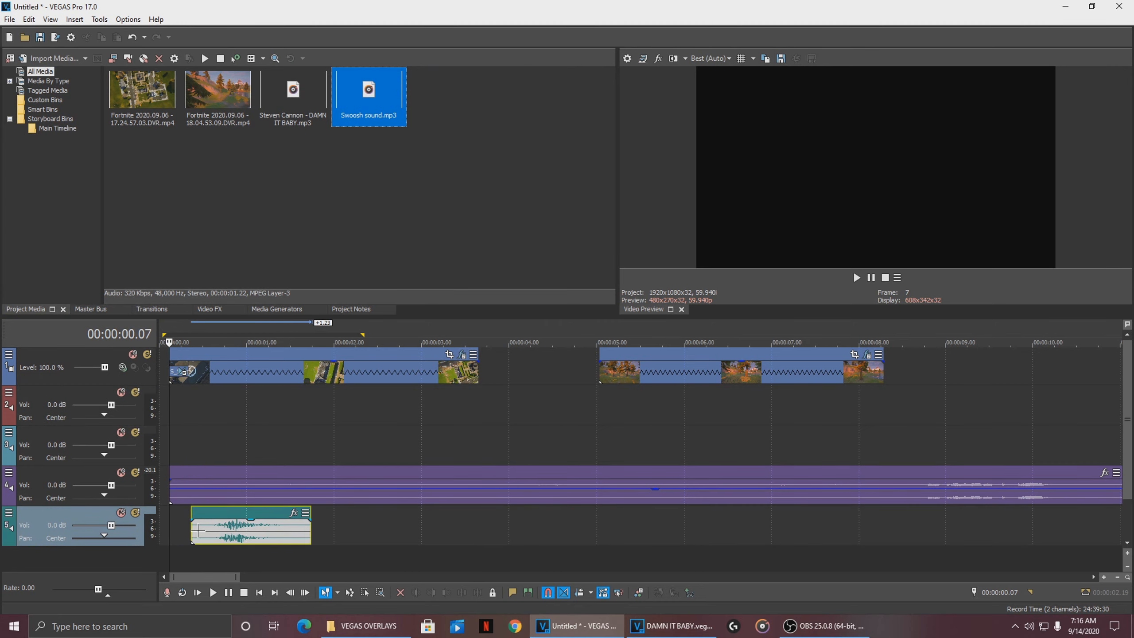
pyautogui.scroll(-3, 168, 531)
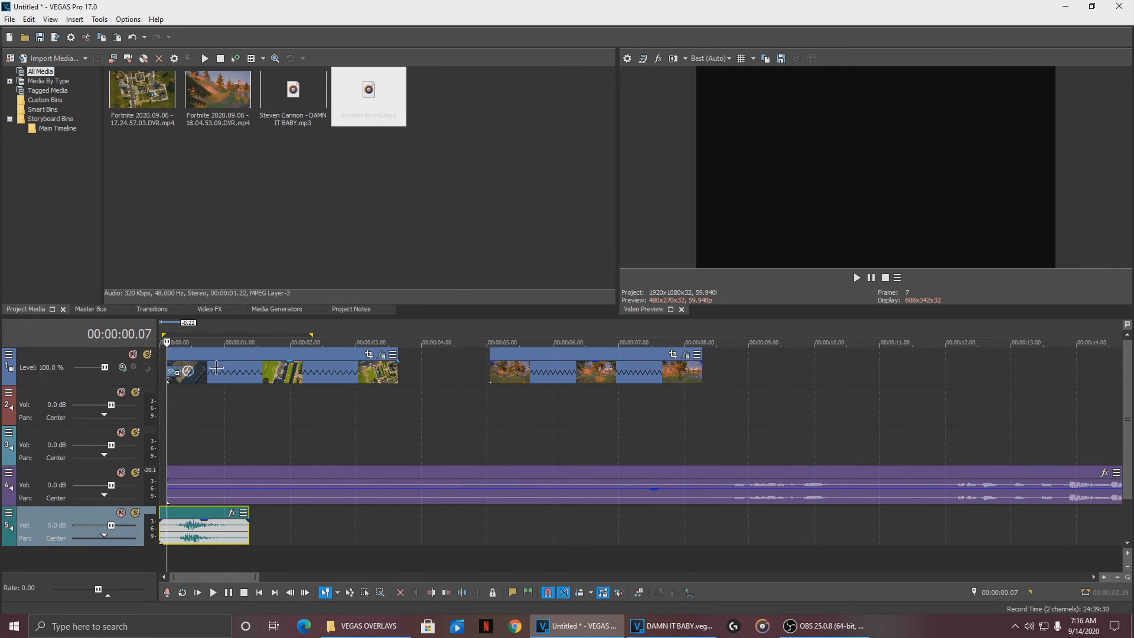
# - Move the music and both video clips together to start at 00:00:01.03, and shift the swoosh sound to about 00:00:00.25
pyautogui.click(398, 492)
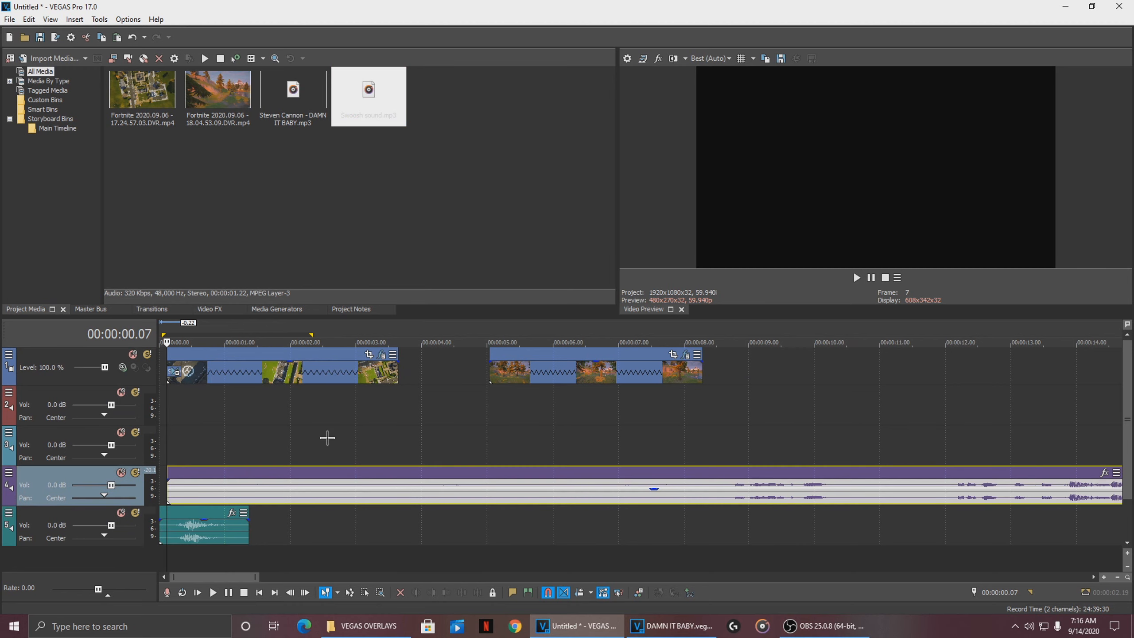
pyautogui.keyDown('ctrl'); pyautogui.click(304, 373); pyautogui.keyUp('ctrl')
pyautogui.keyDown('ctrl'); pyautogui.click(514, 367); pyautogui.keyUp('ctrl')
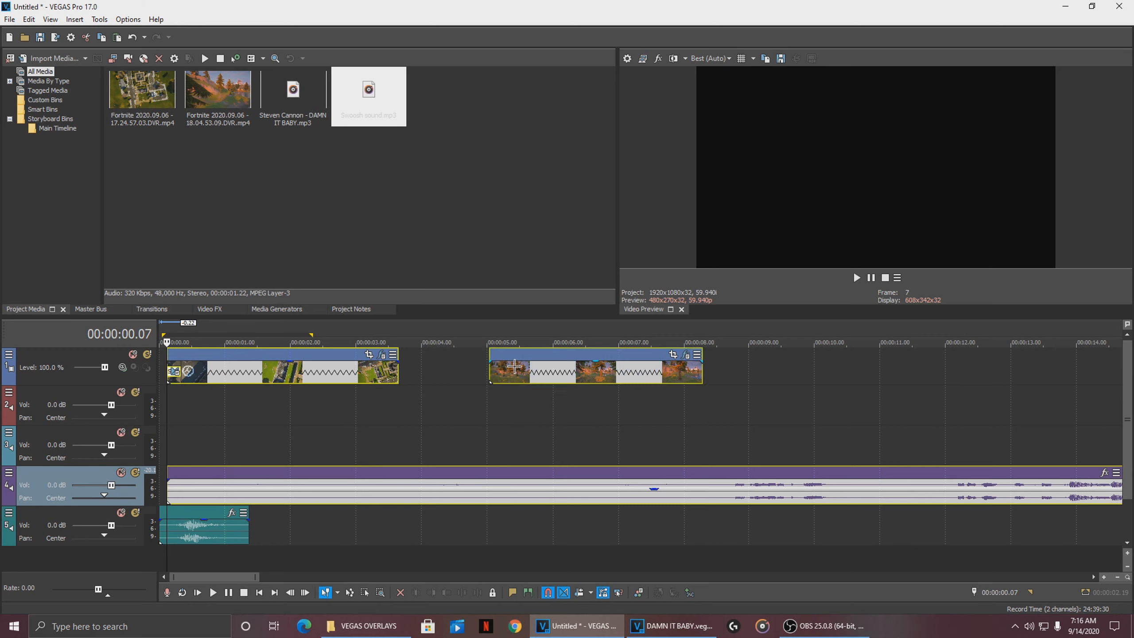
pyautogui.moveTo(545, 372); pyautogui.dragTo(521, 421)
pyautogui.moveTo(226, 535); pyautogui.dragTo(249, 532)
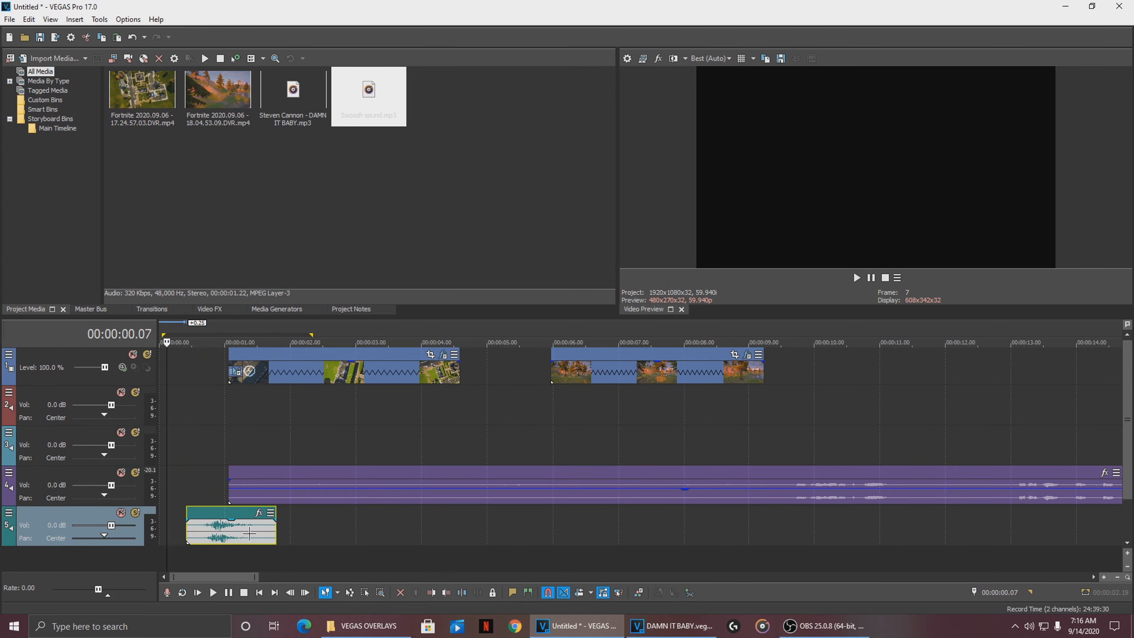
# - Place the playhead at the music's start at 00:00:01.03 and delete the stray marker there
pyautogui.click(230, 482)
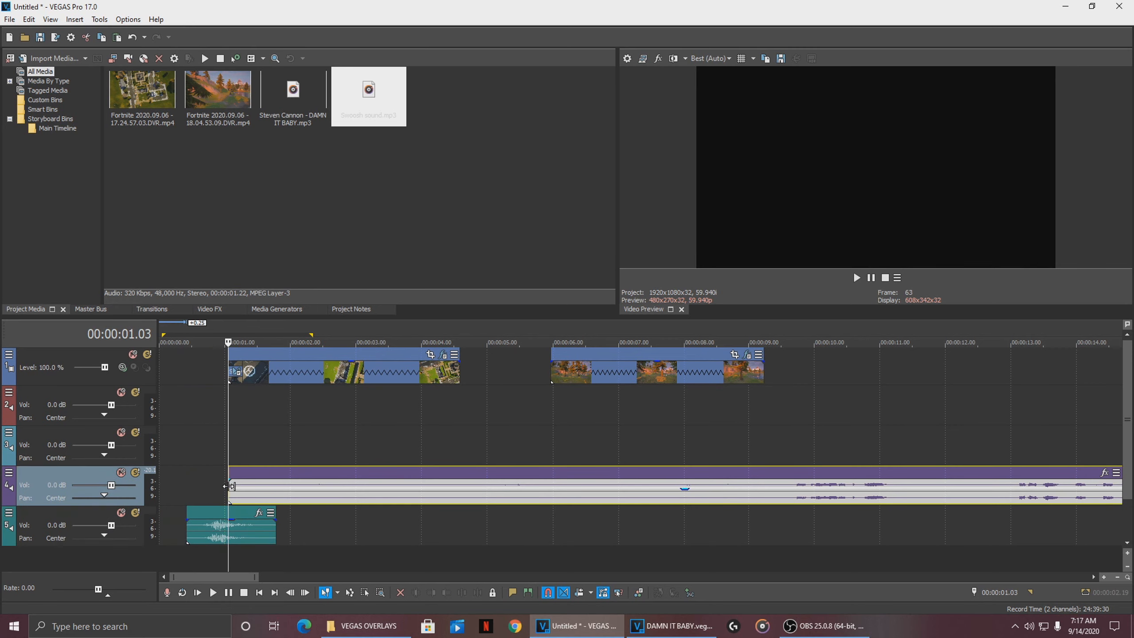
pyautogui.scroll(5, 231, 487)
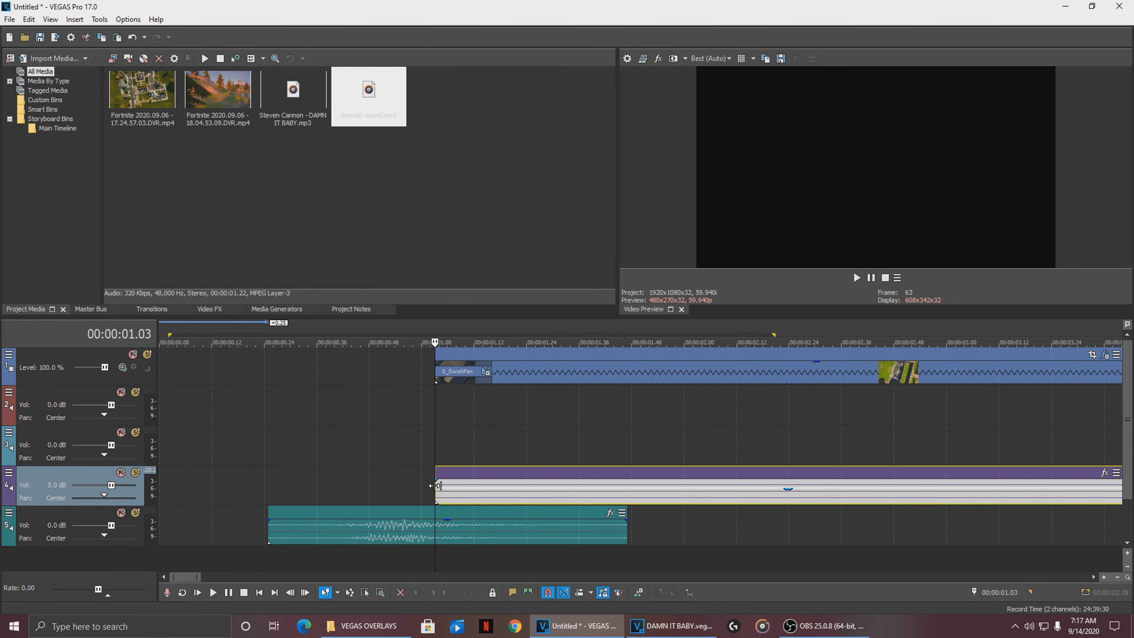
pyautogui.doubleClick(431, 469)
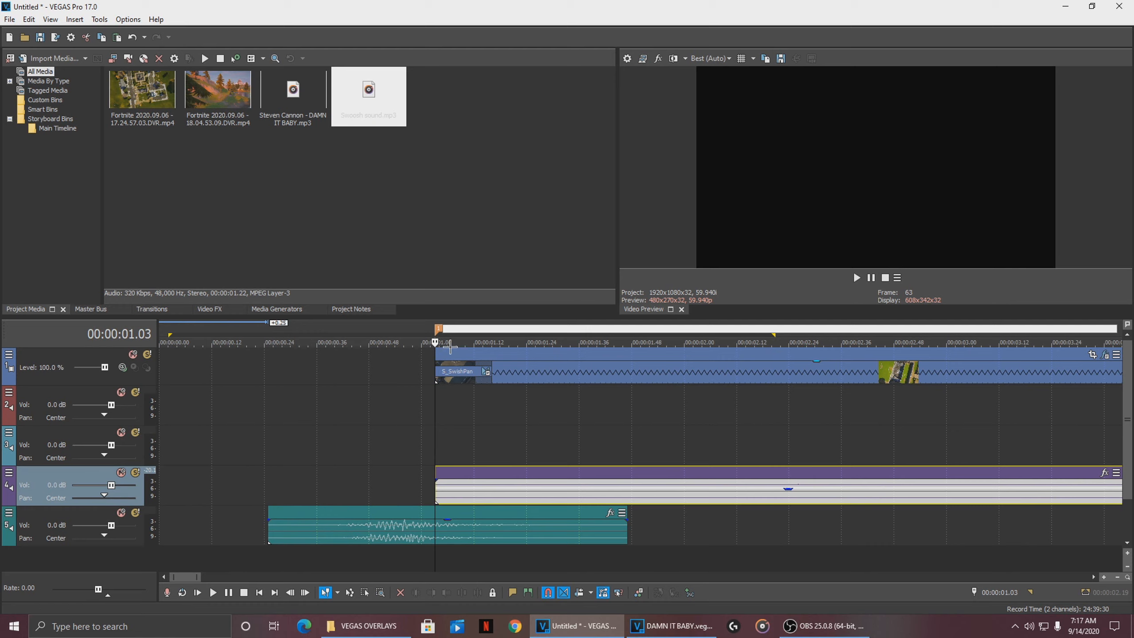
pyautogui.rightClick(441, 331)
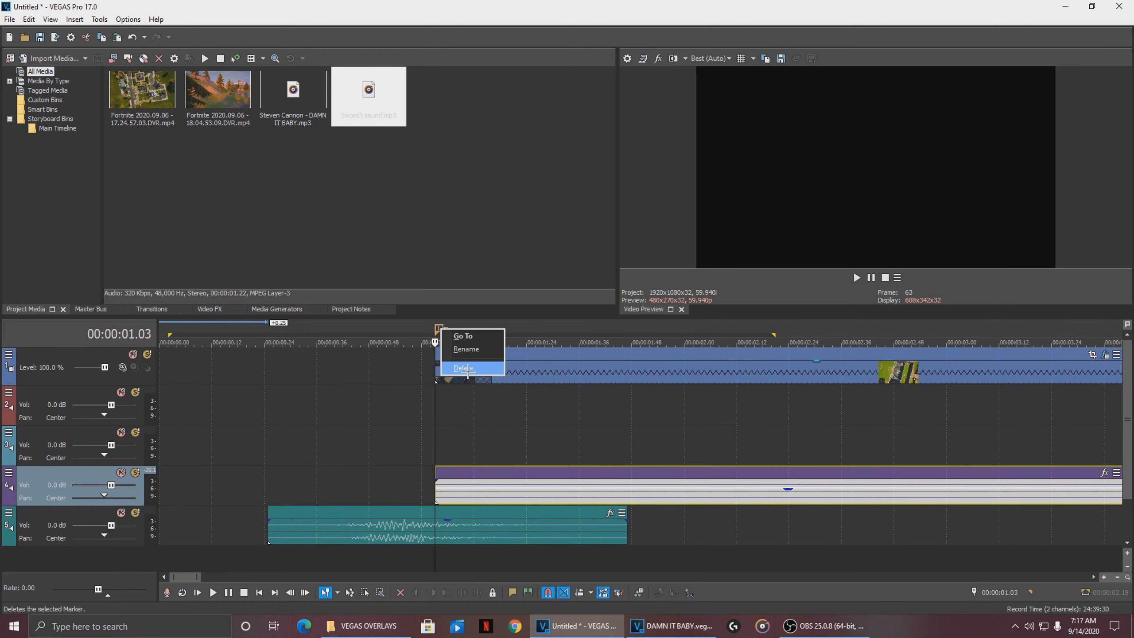
pyautogui.click(452, 372)
pyautogui.click(435, 442)
pyautogui.click(436, 433)
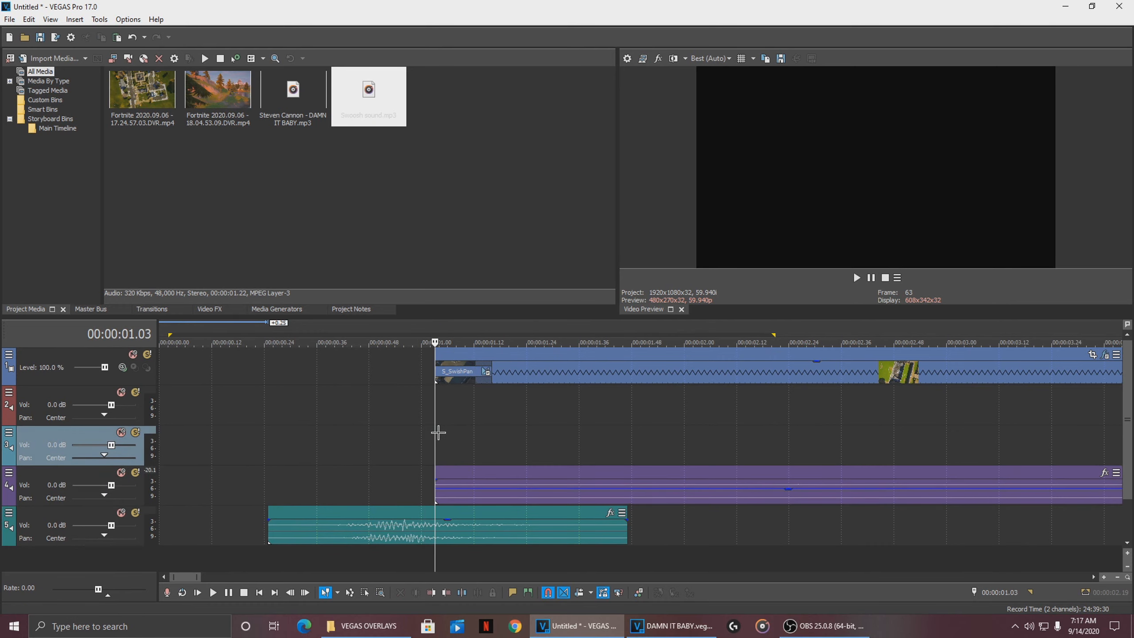
# - Move the swoosh sound to start at about 00:00:00.32 so its loudest part meets the first clip's start
pyautogui.scroll(4, 438, 432)
pyautogui.scroll(-4, 440, 434)
pyautogui.scroll(-1, 441, 528)
pyautogui.moveTo(357, 531); pyautogui.dragTo(379, 531)
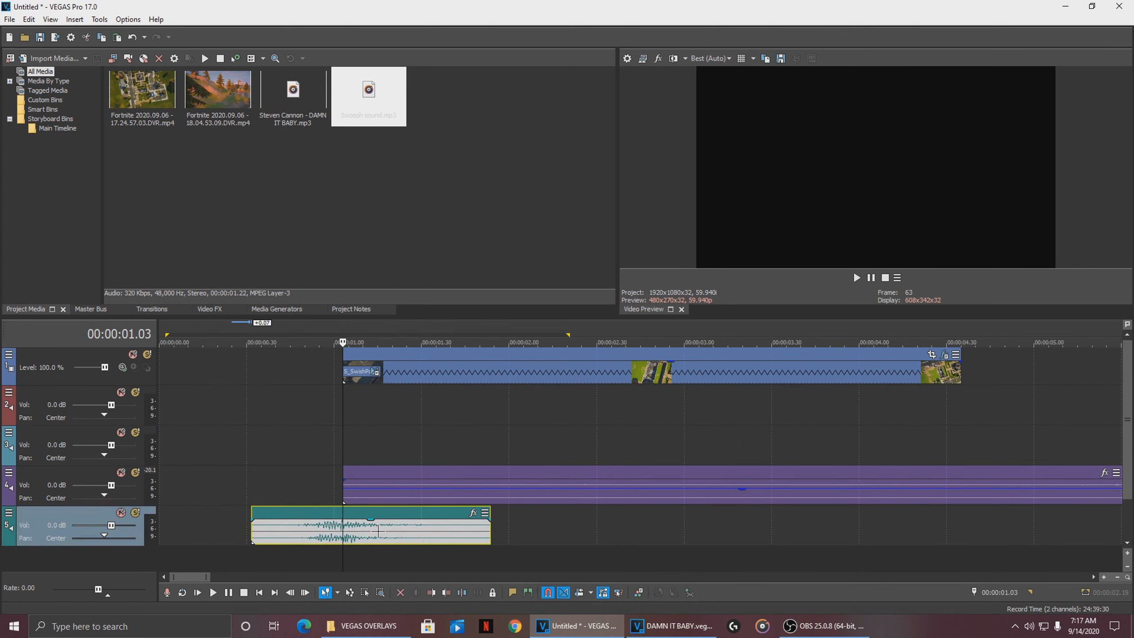
# - Play the sequence from just before the swoosh sound to check its timing against the first clip's transition
pyautogui.scroll(-4, 378, 530)
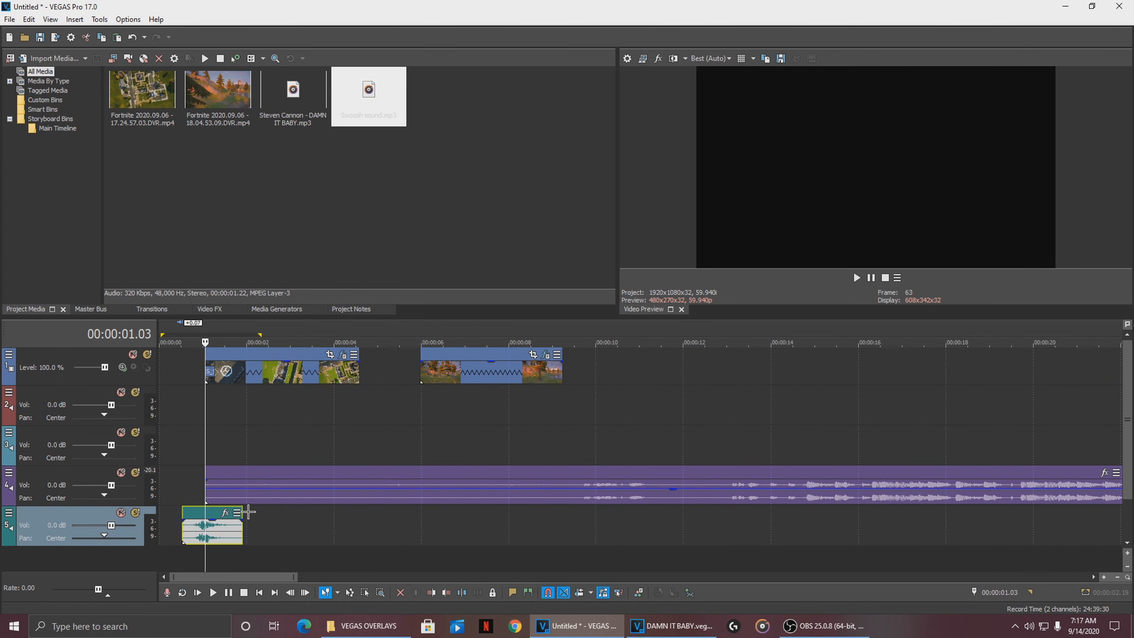
pyautogui.rightClick(216, 526)
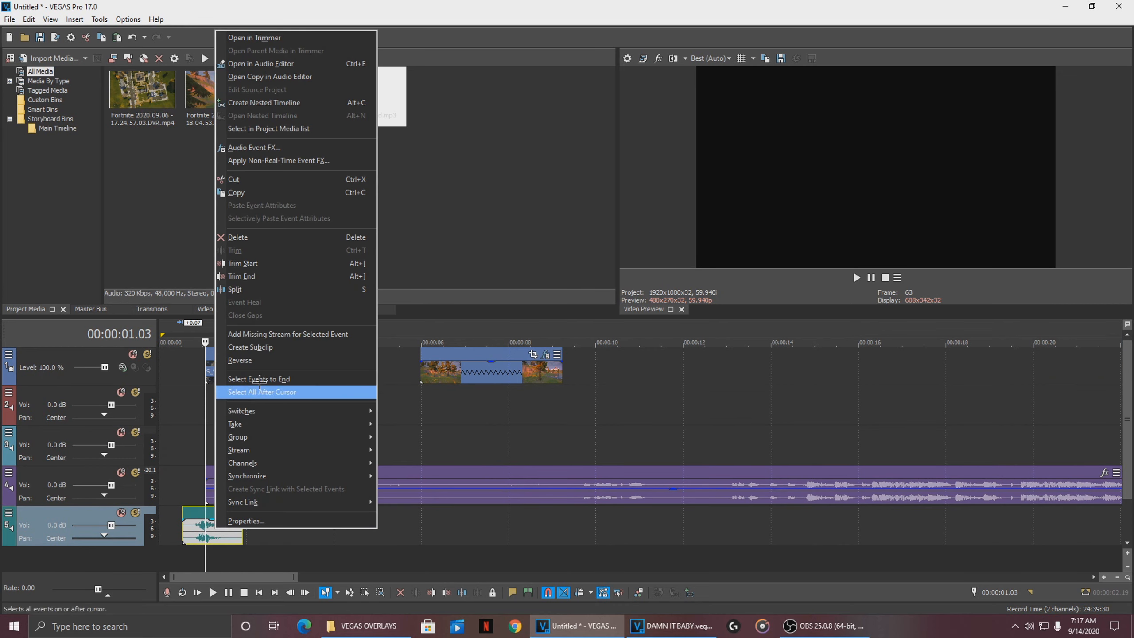
pyautogui.click(174, 447)
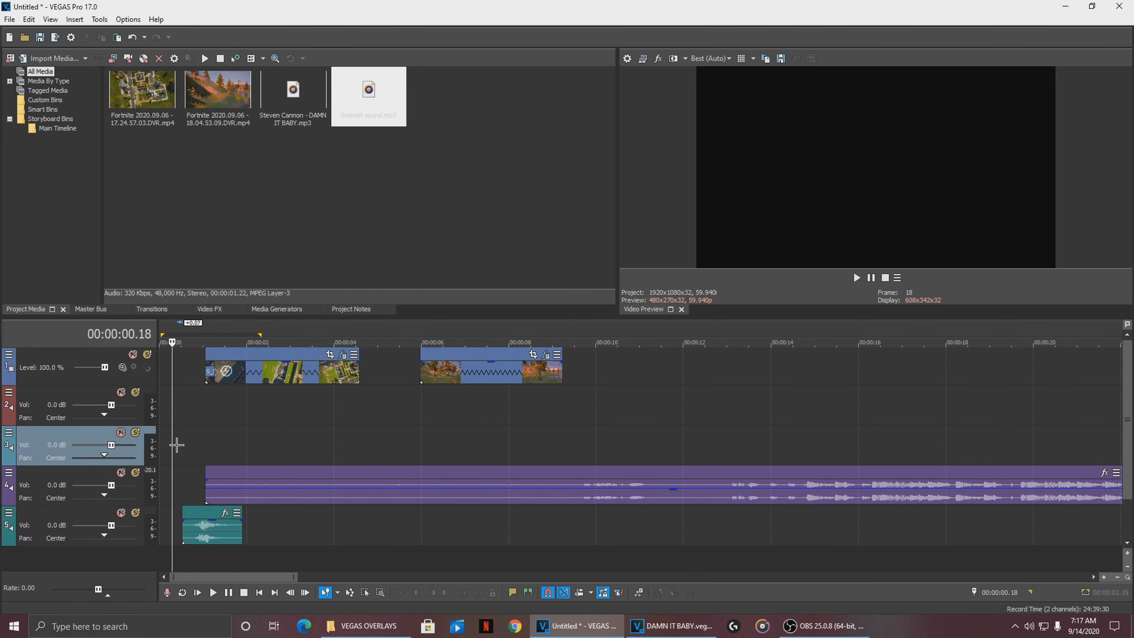
pyautogui.press('space')
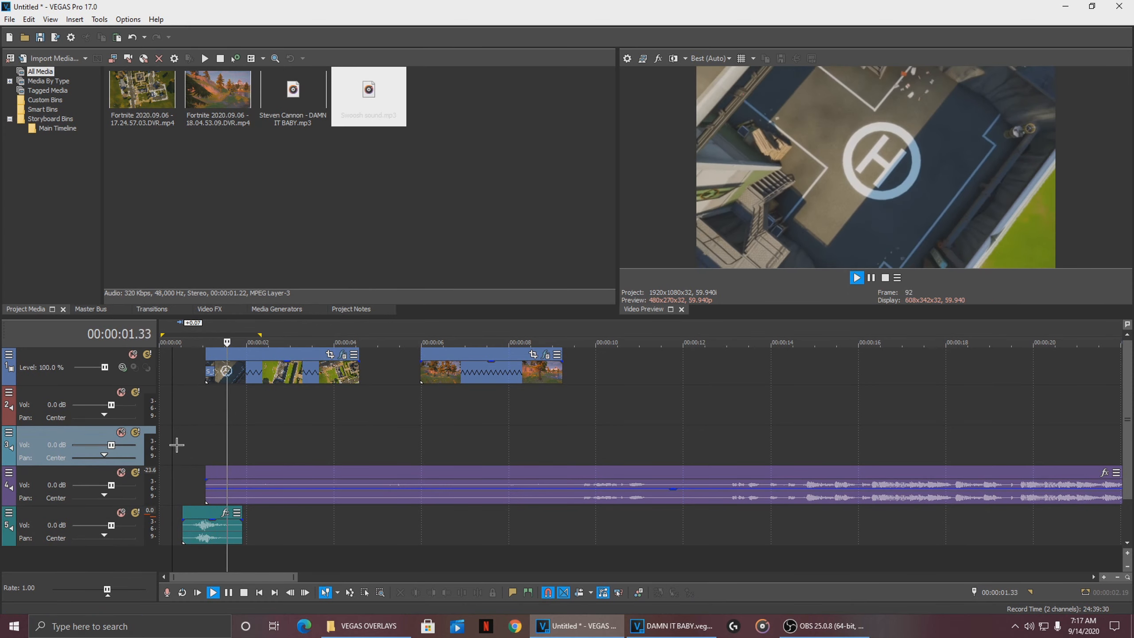
pyautogui.click(179, 428)
pyautogui.press('space')
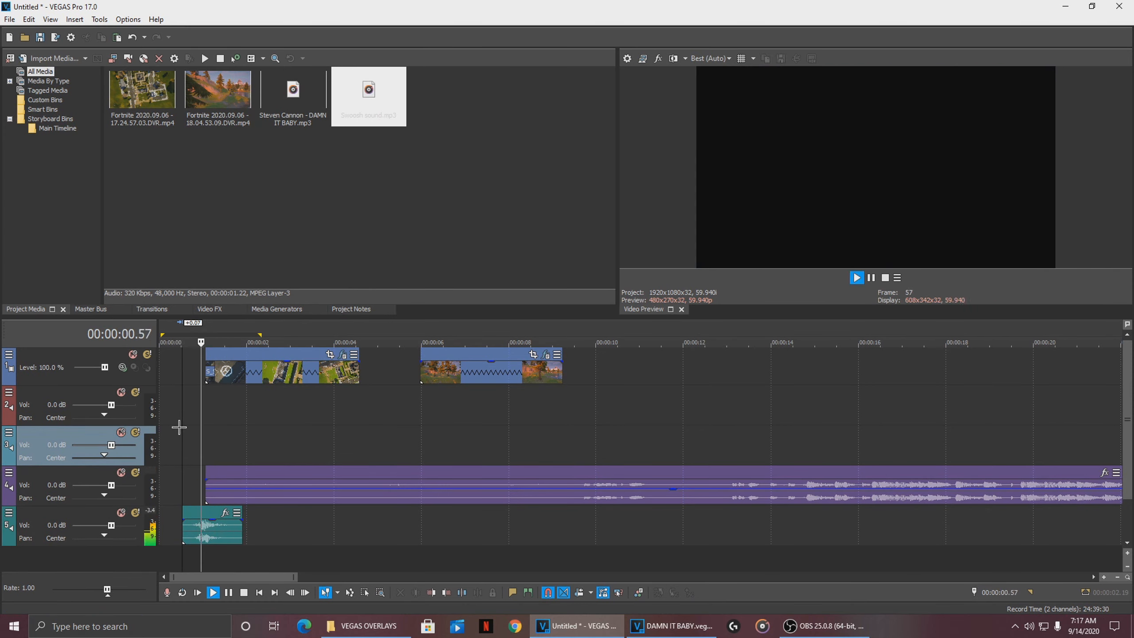
# - Reverse the swoosh sound and move it 22 frames earlier so its loudest part lines up with the first clip's start
pyautogui.press('space')
pyautogui.click(205, 525)
pyautogui.rightClick(207, 524)
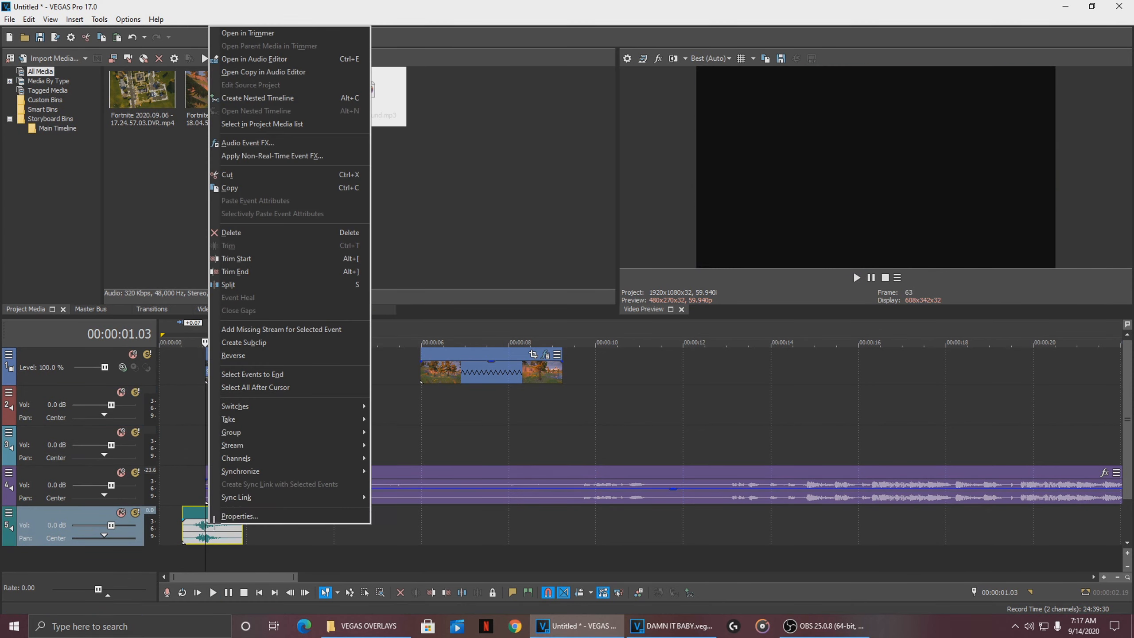
pyautogui.click(260, 355)
pyautogui.moveTo(223, 531)
pyautogui.mouseDown()
pyautogui.moveTo(208, 551)
pyautogui.moveTo(208, 538)
pyautogui.mouseUp()
pyautogui.scroll(-1, 204, 532)
pyautogui.scroll(1, 192, 514)
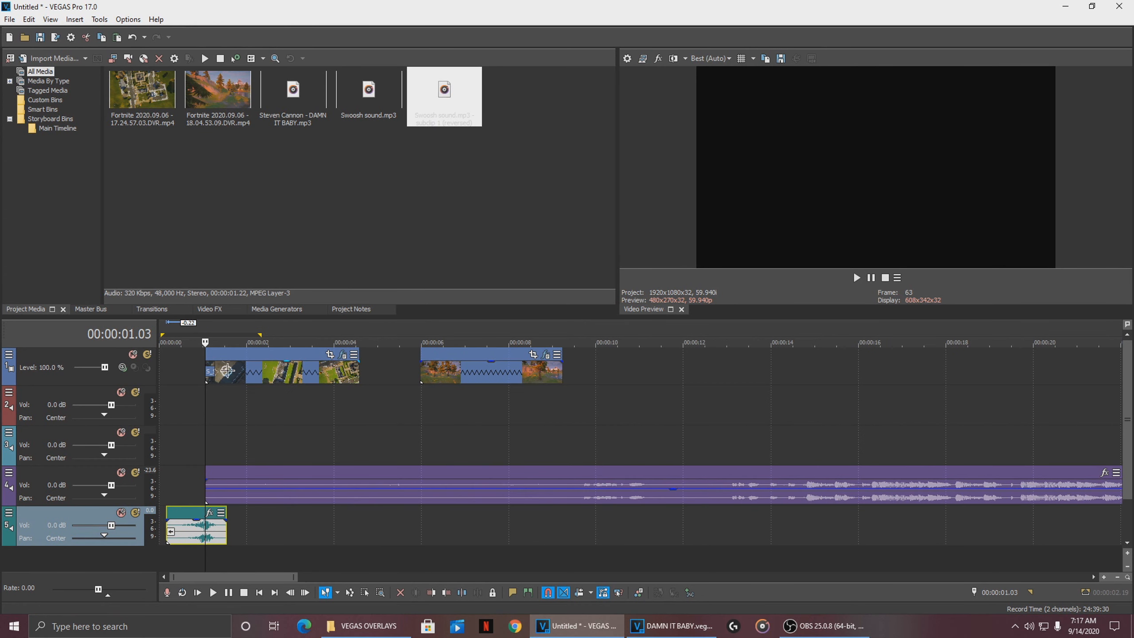
# - Move the reversed swoosh, the music and both video clips together 30 frames later on the timeline
pyautogui.keyDown('ctrl'); pyautogui.click(254, 500); pyautogui.keyUp('ctrl')
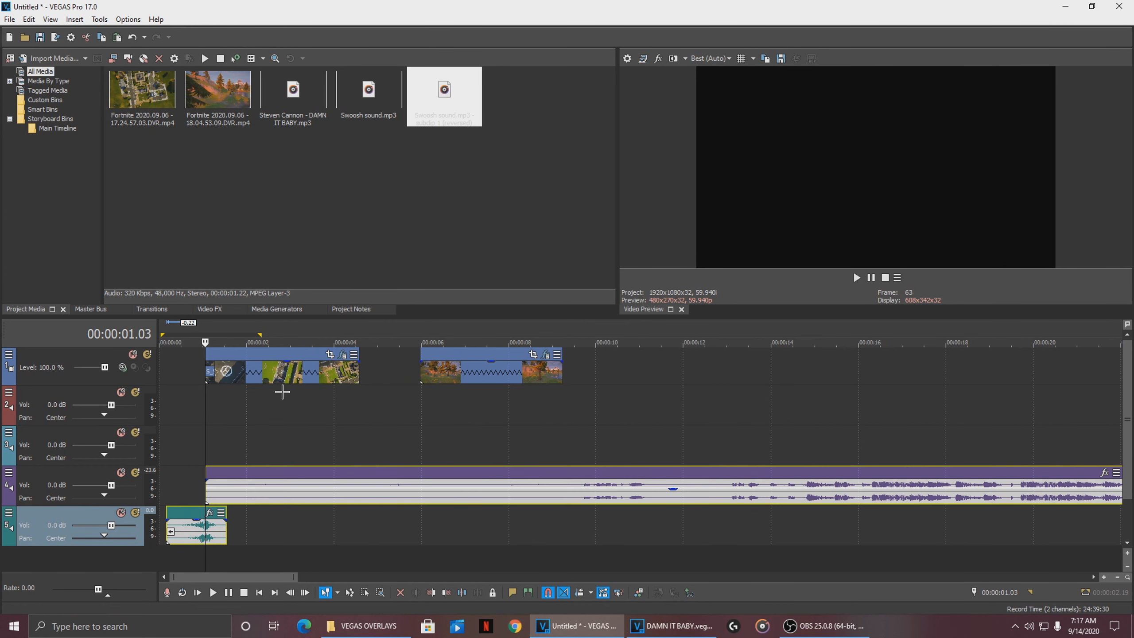
pyautogui.keyDown('ctrl'); pyautogui.click(282, 375); pyautogui.keyUp('ctrl')
pyautogui.keyDown('ctrl'); pyautogui.click(458, 376); pyautogui.keyUp('ctrl')
pyautogui.moveTo(457, 377)
pyautogui.mouseDown()
pyautogui.moveTo(491, 377)
pyautogui.moveTo(479, 376)
pyautogui.mouseUp()
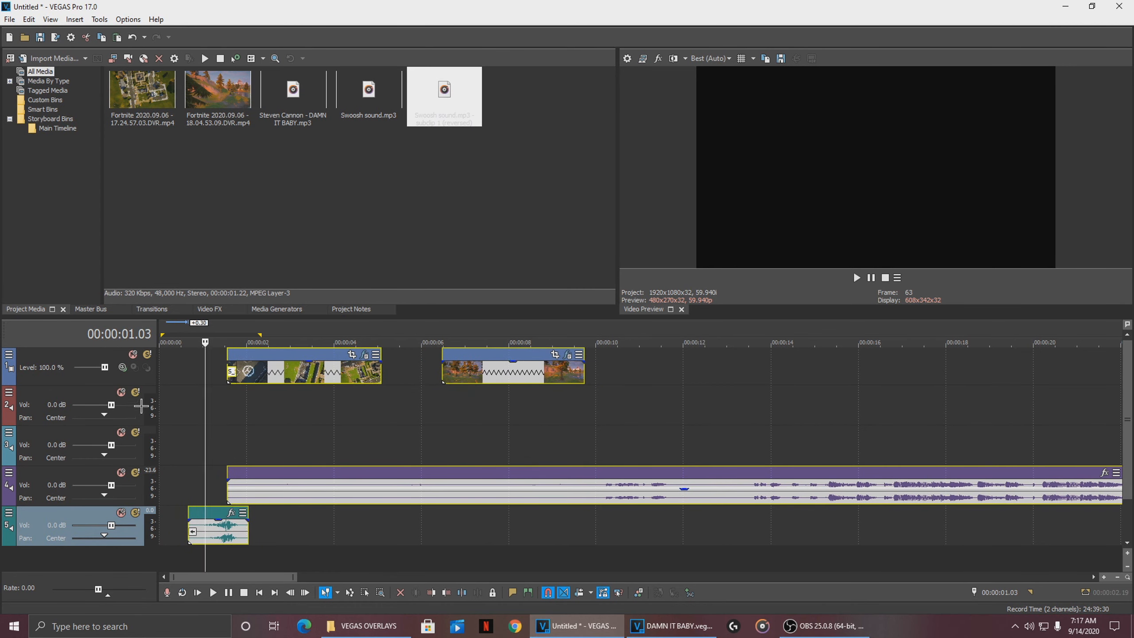
# - Select the range from 00:00:00.06 to 00:00:05.05 and play the opening to check the reversed swoosh against the first clip
pyautogui.click(162, 375)
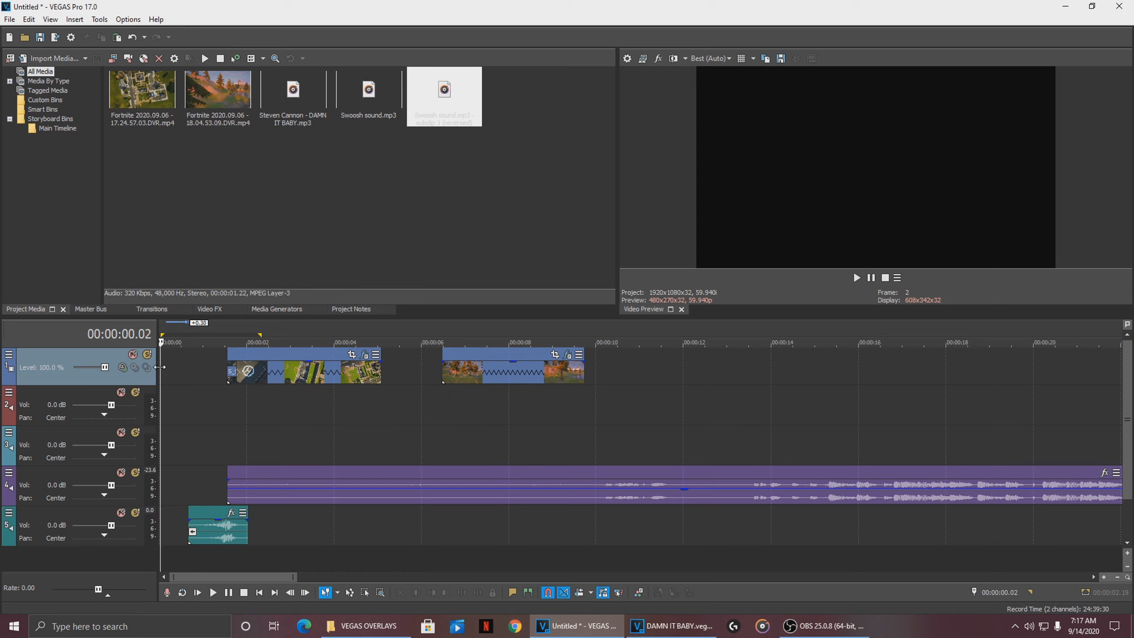
pyautogui.moveTo(163, 363); pyautogui.dragTo(385, 411)
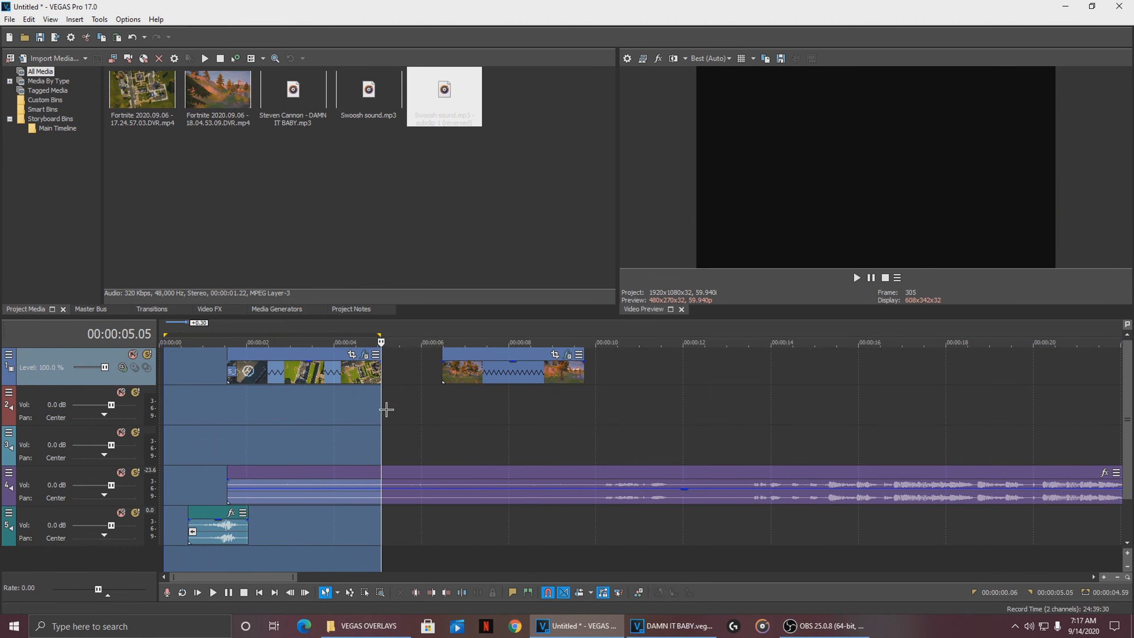
pyautogui.press('space')
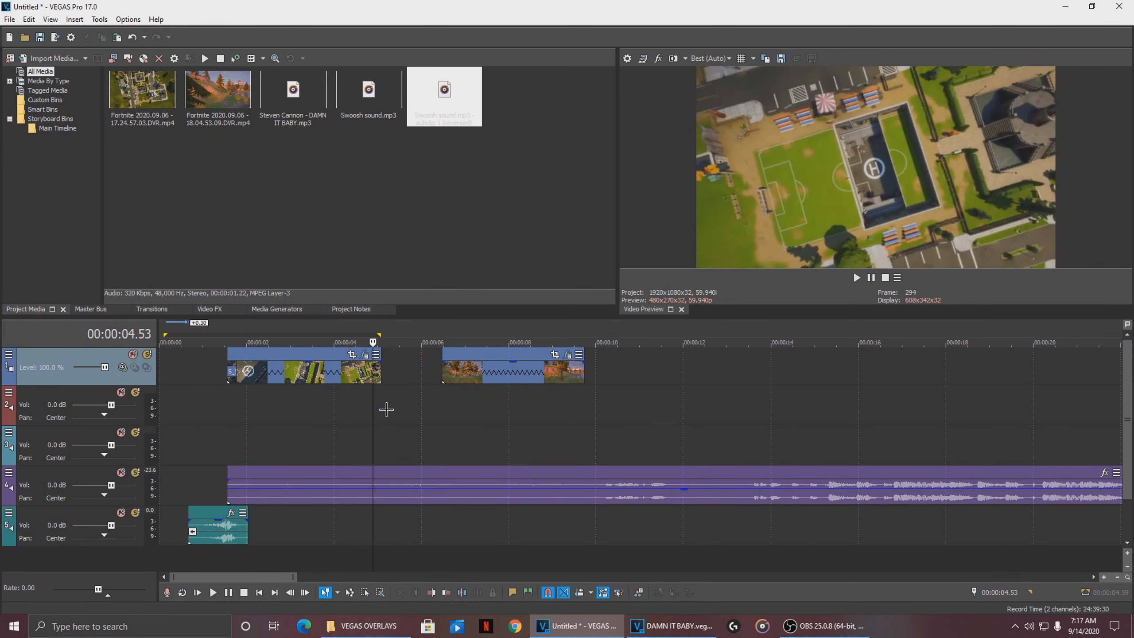
pyautogui.press('space')
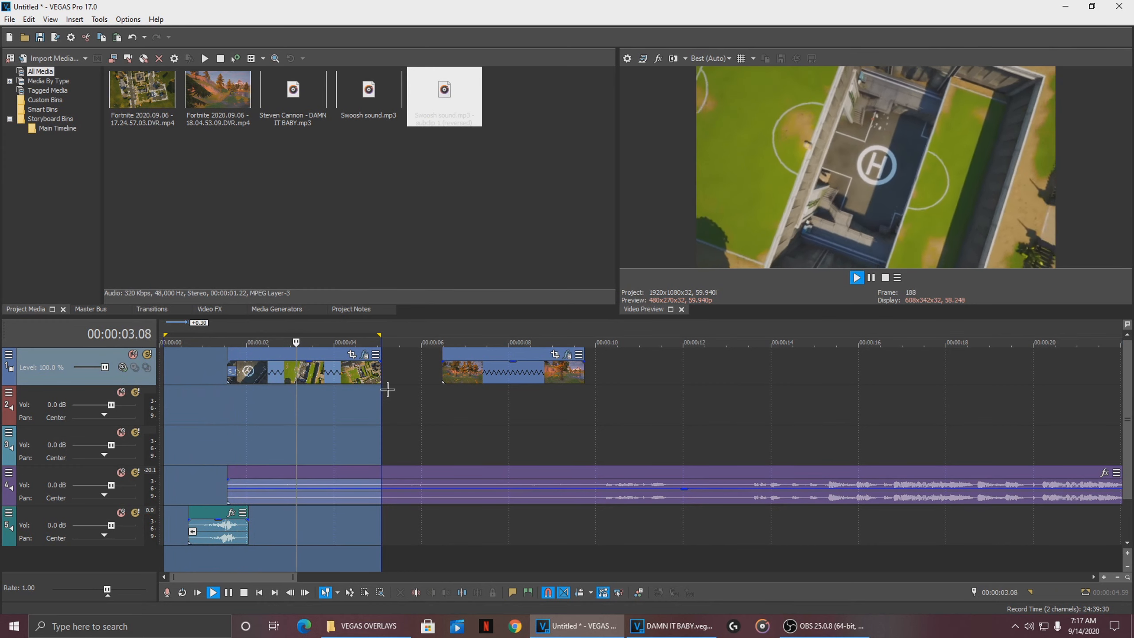
pyautogui.press('Return')
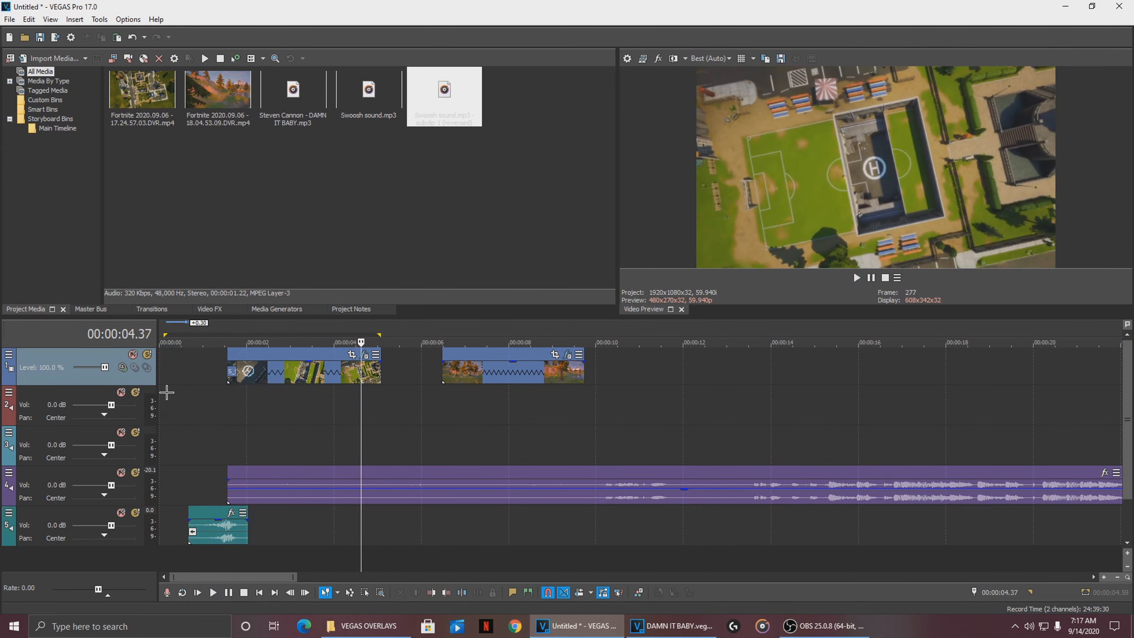
pyautogui.click(166, 392)
pyautogui.press('space')
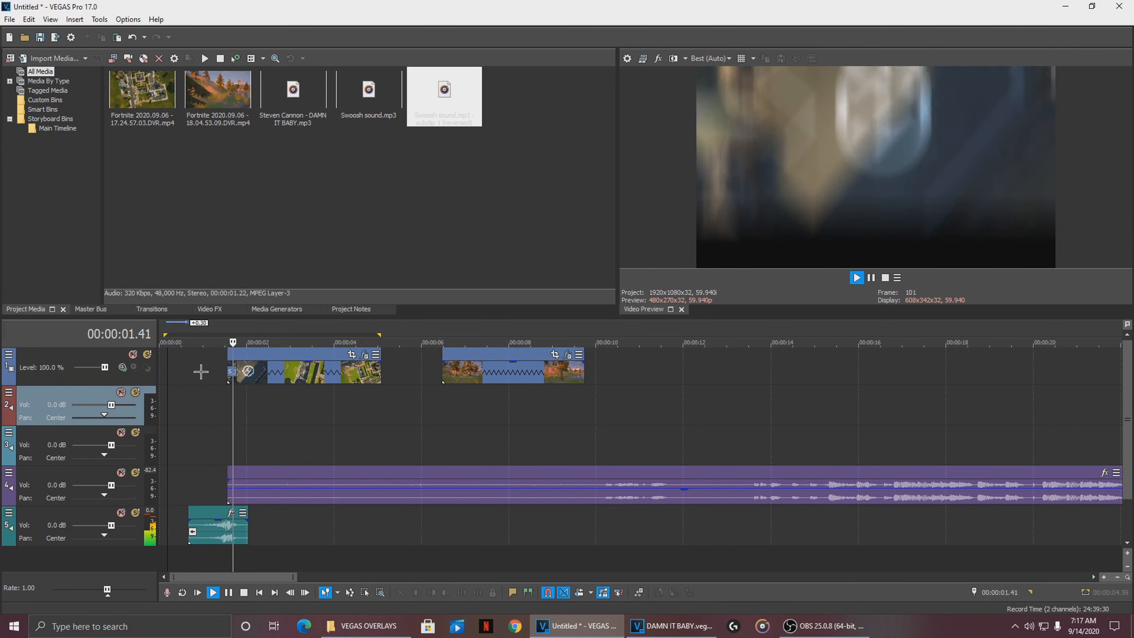
pyautogui.press('space')
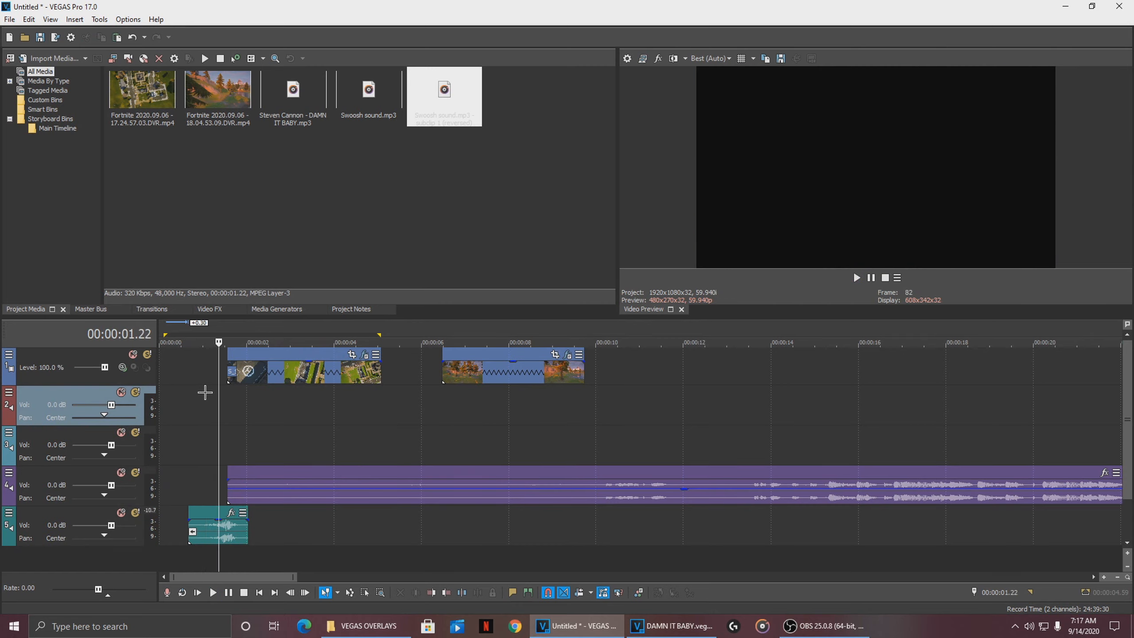
# - Move the reversed swoosh 7 frames later and play the opening to check its timing against the first clip's transition
pyautogui.moveTo(235, 529); pyautogui.dragTo(240, 530)
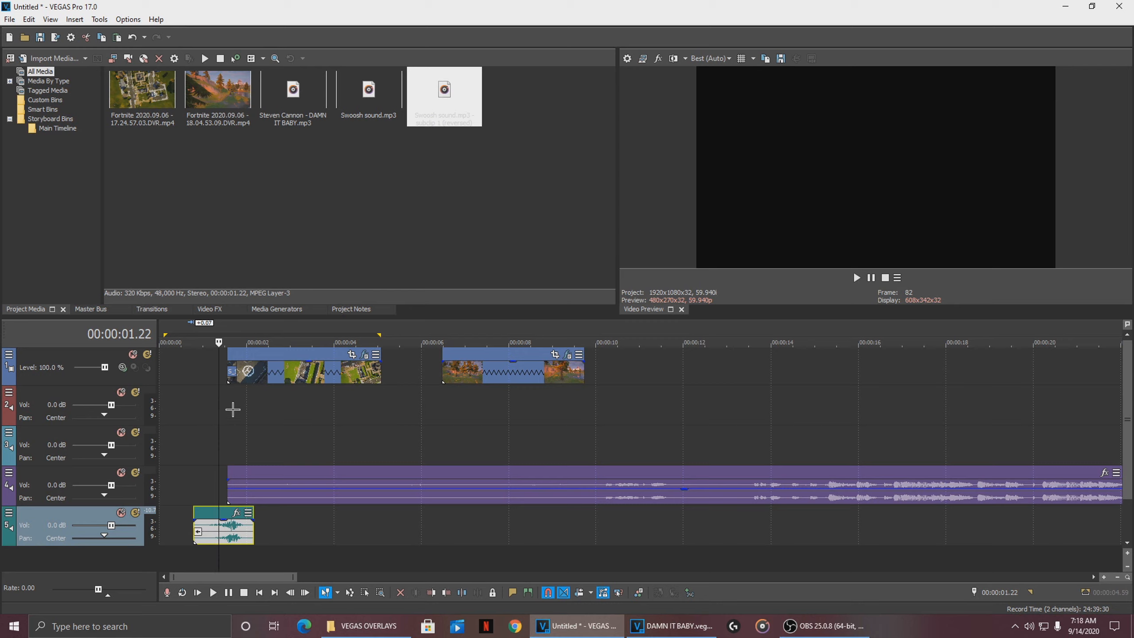
pyautogui.click(227, 411)
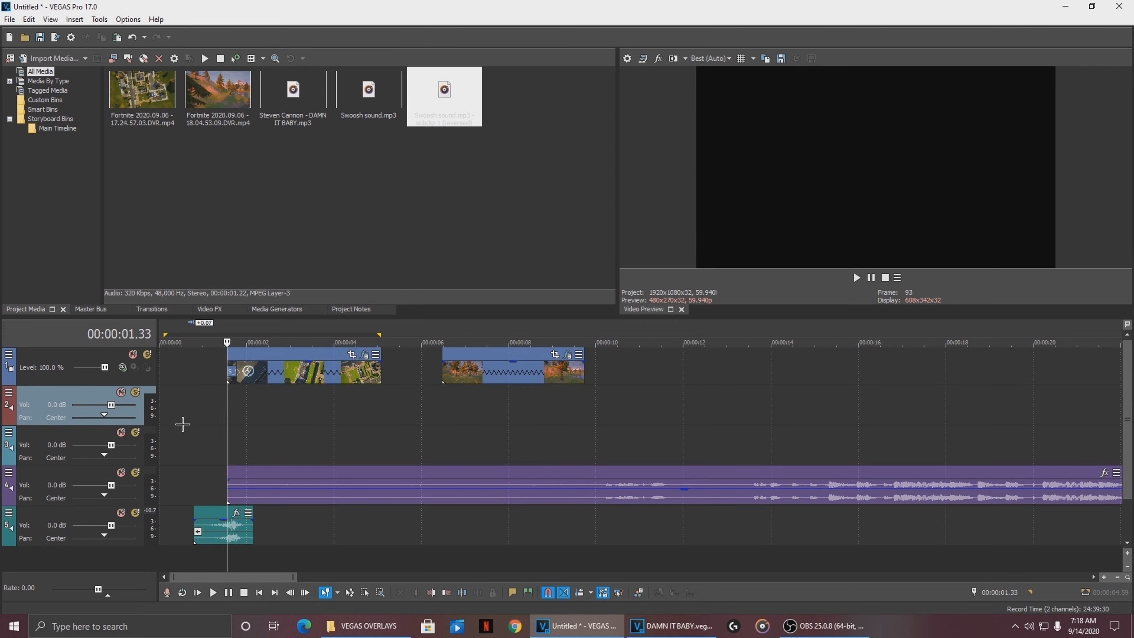
pyautogui.click(171, 428)
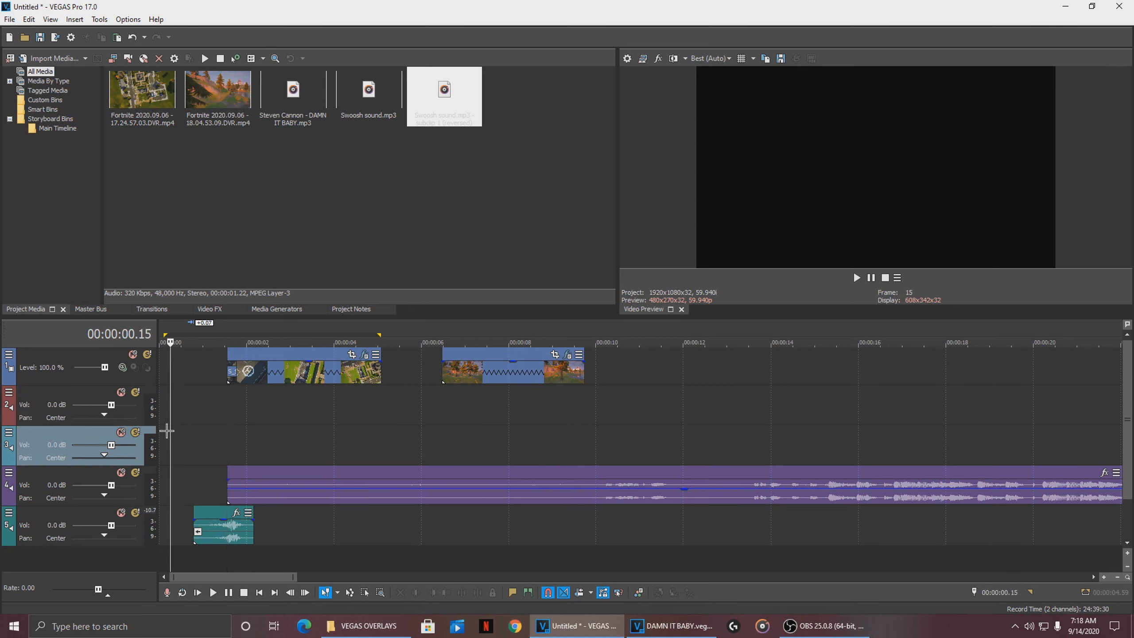
pyautogui.press('space')
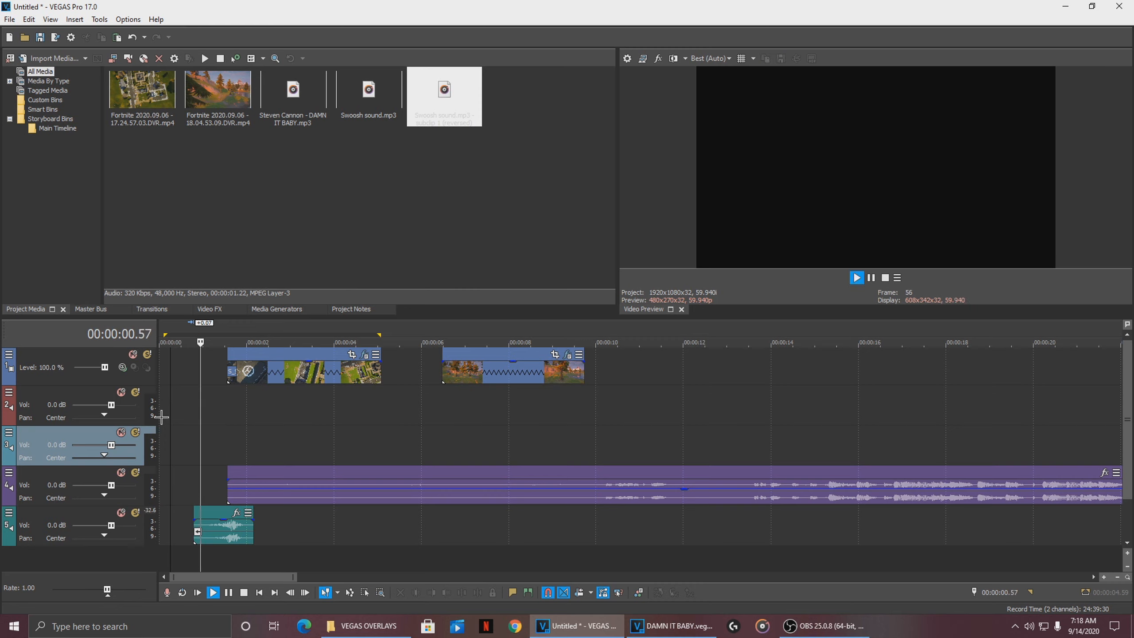
pyautogui.moveTo(179, 400); pyautogui.dragTo(301, 392)
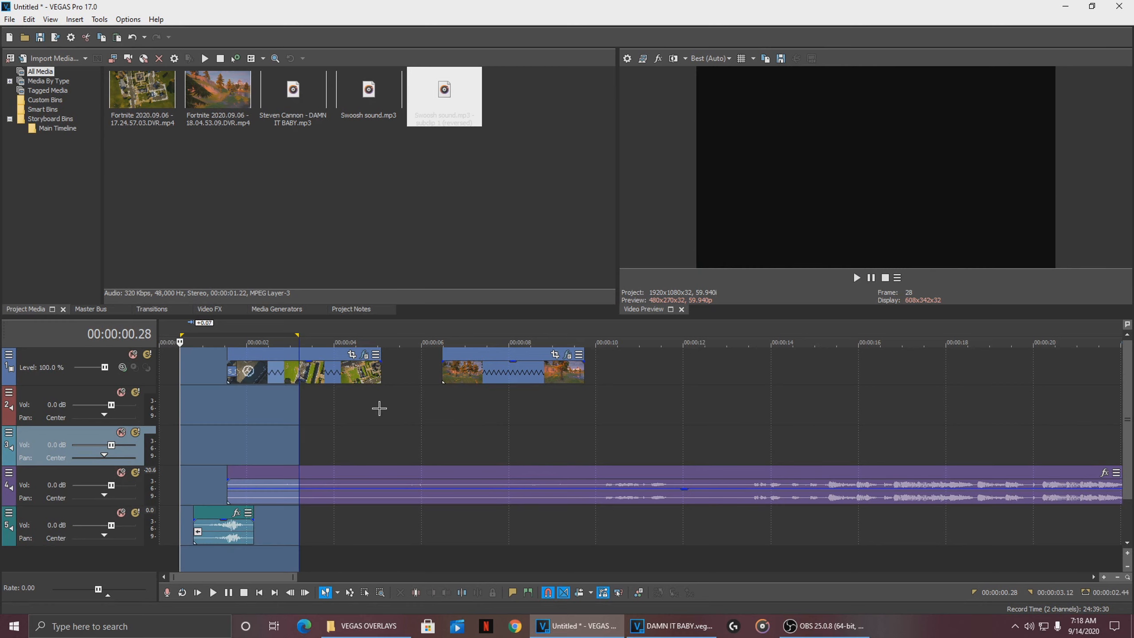
pyautogui.press('space')
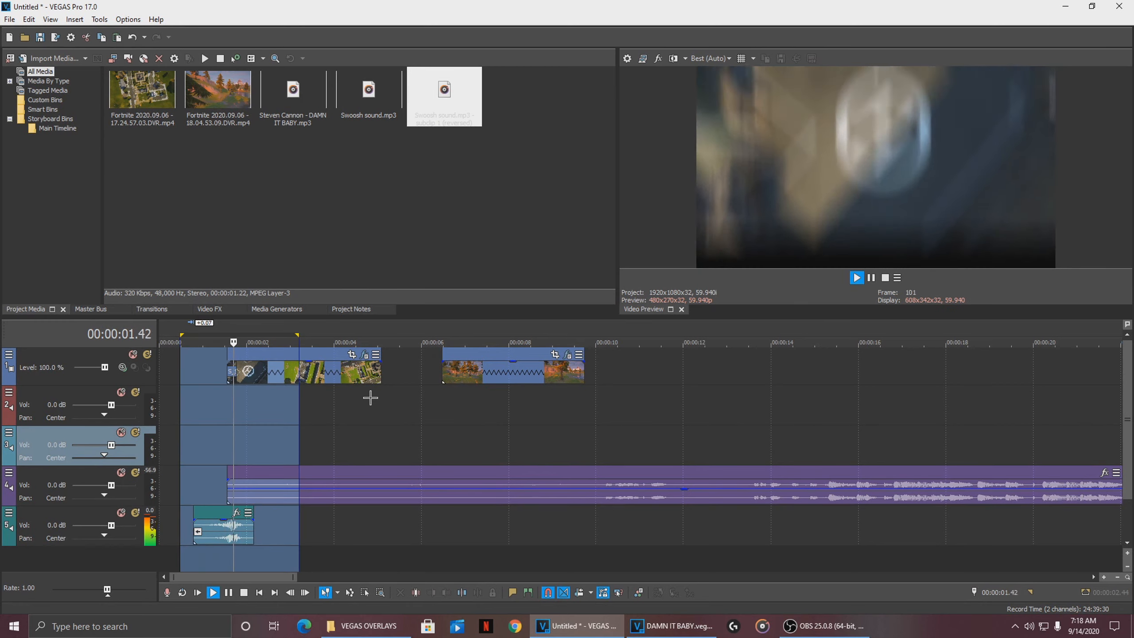
pyautogui.press('space')
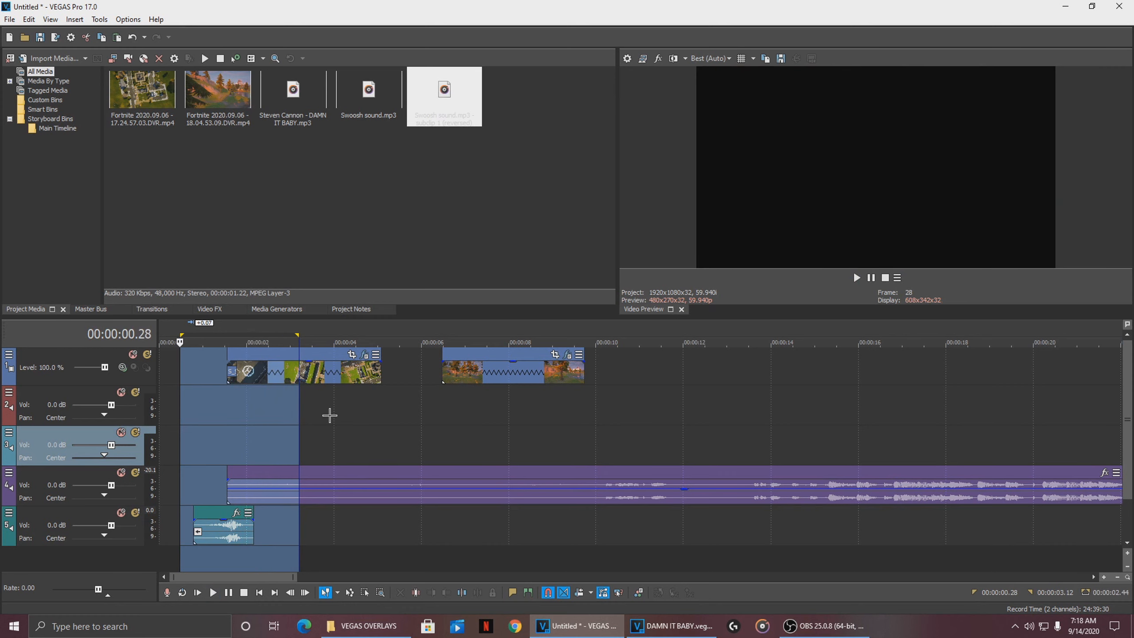
# - Move the second video clip earlier so it starts directly at the first clip's end at 00:00:05.05
pyautogui.click(291, 418)
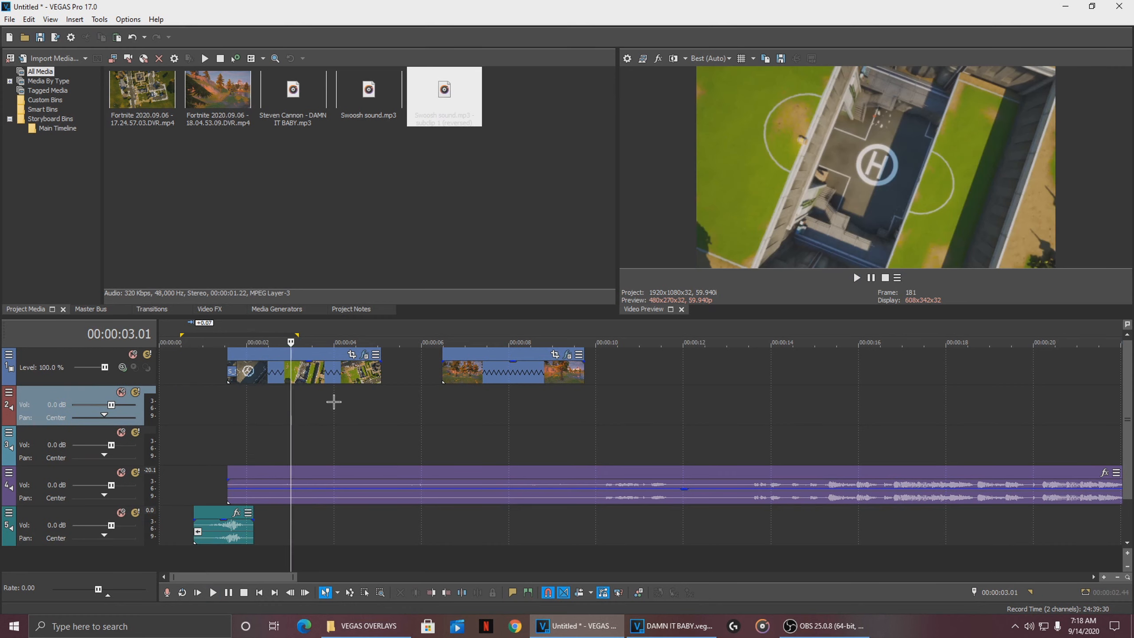
pyautogui.click(451, 371)
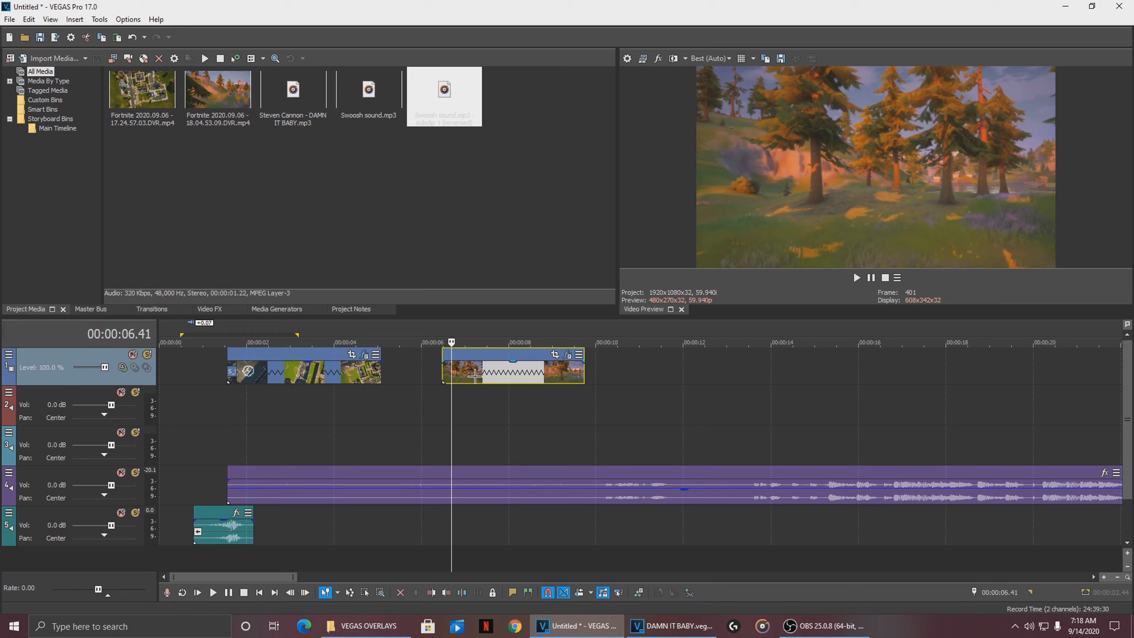
pyautogui.moveTo(452, 411); pyautogui.dragTo(481, 418)
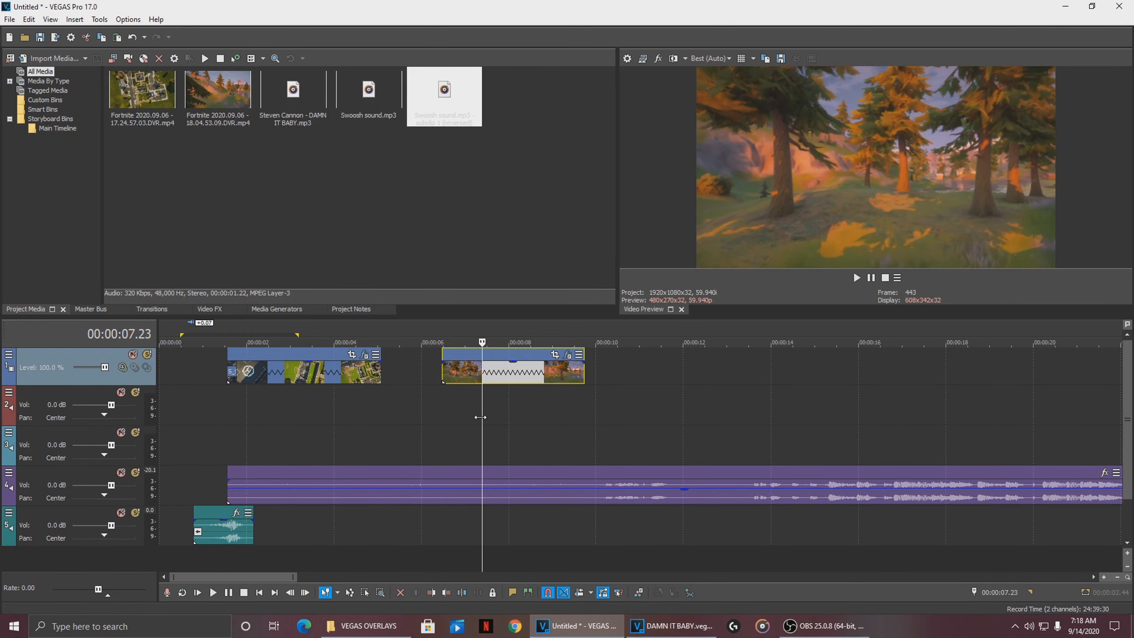
pyautogui.click(379, 398)
pyautogui.moveTo(472, 378); pyautogui.dragTo(412, 379)
pyautogui.scroll(4, 387, 380)
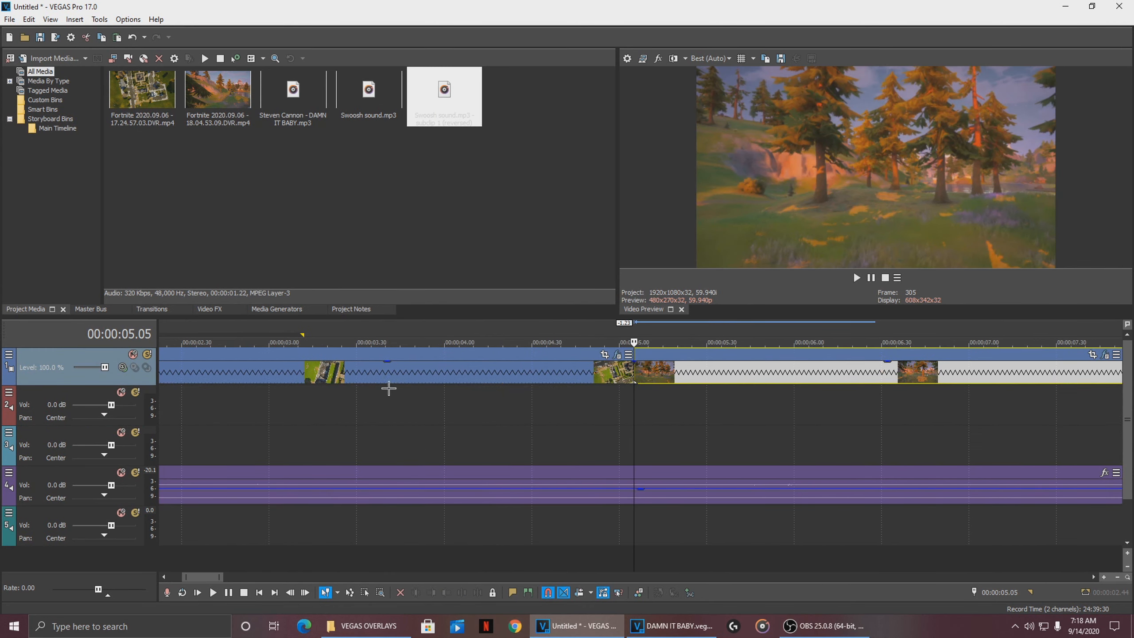
pyautogui.scroll(3, 674, 369)
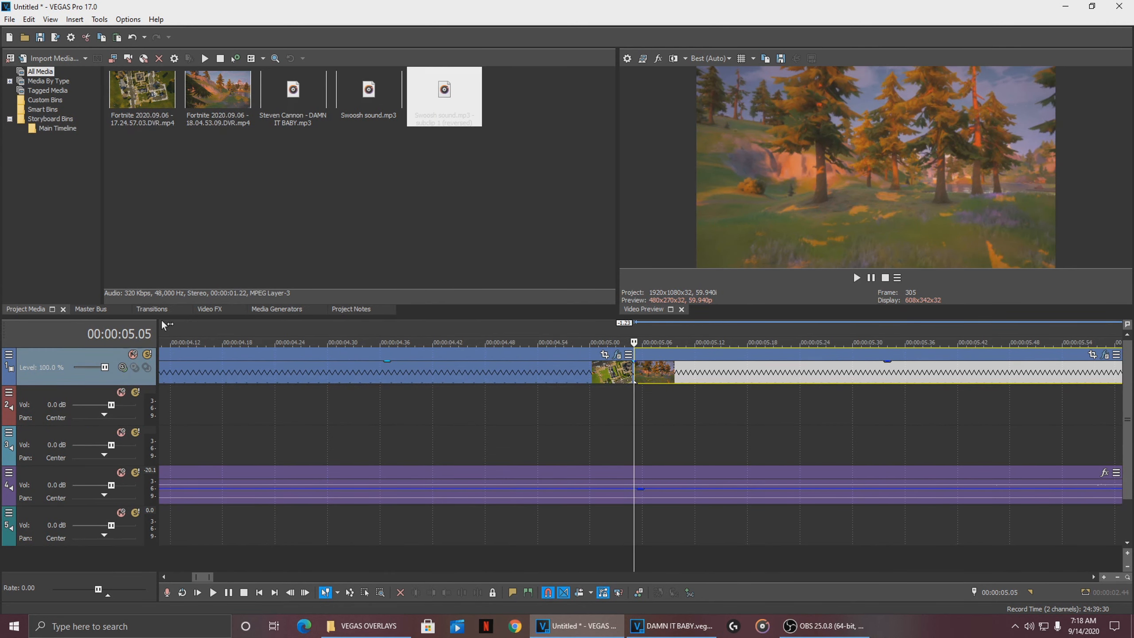
# - Place the playhead at the cut between the two clips and pick the S_SwishPan transition's My Preset
pyautogui.click(203, 308)
pyautogui.click(577, 411)
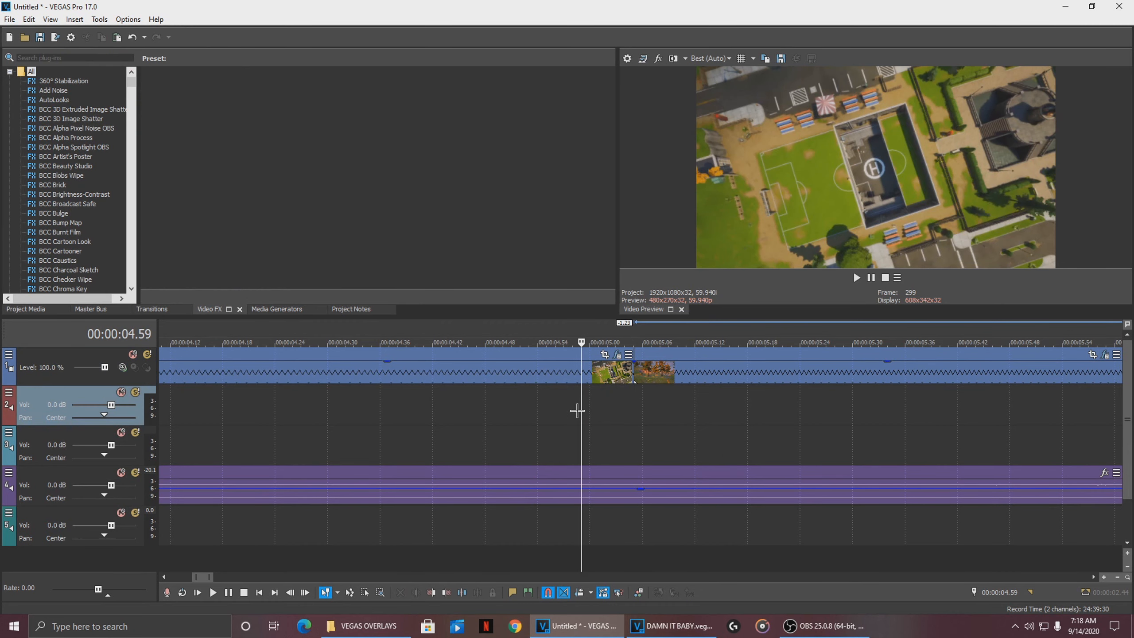
pyautogui.moveTo(580, 411); pyautogui.dragTo(633, 412)
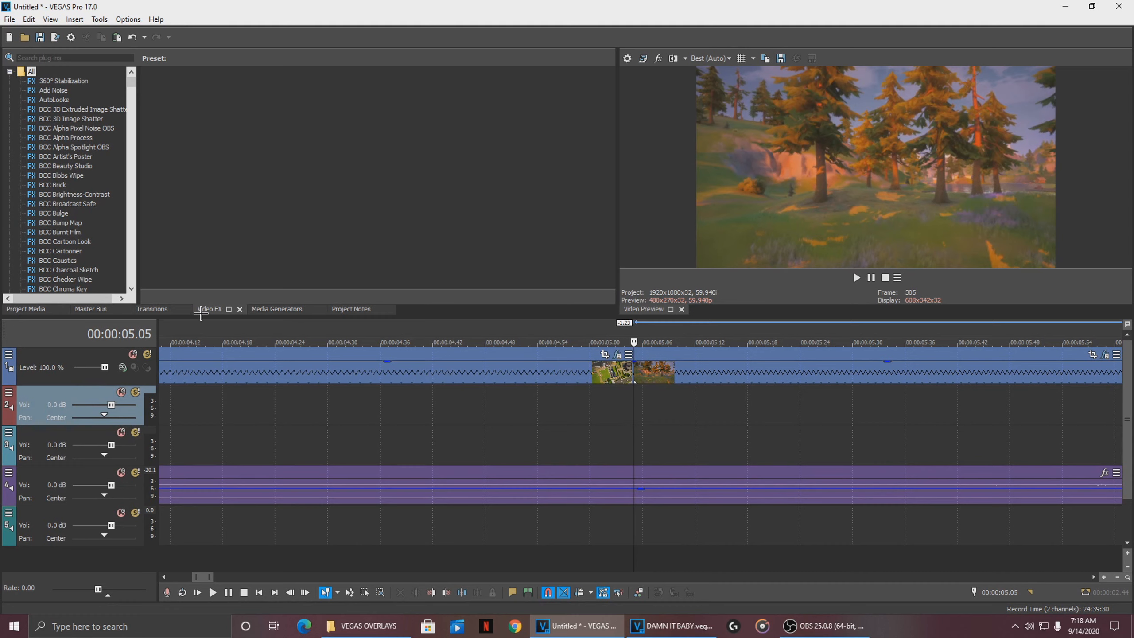
pyautogui.click(152, 309)
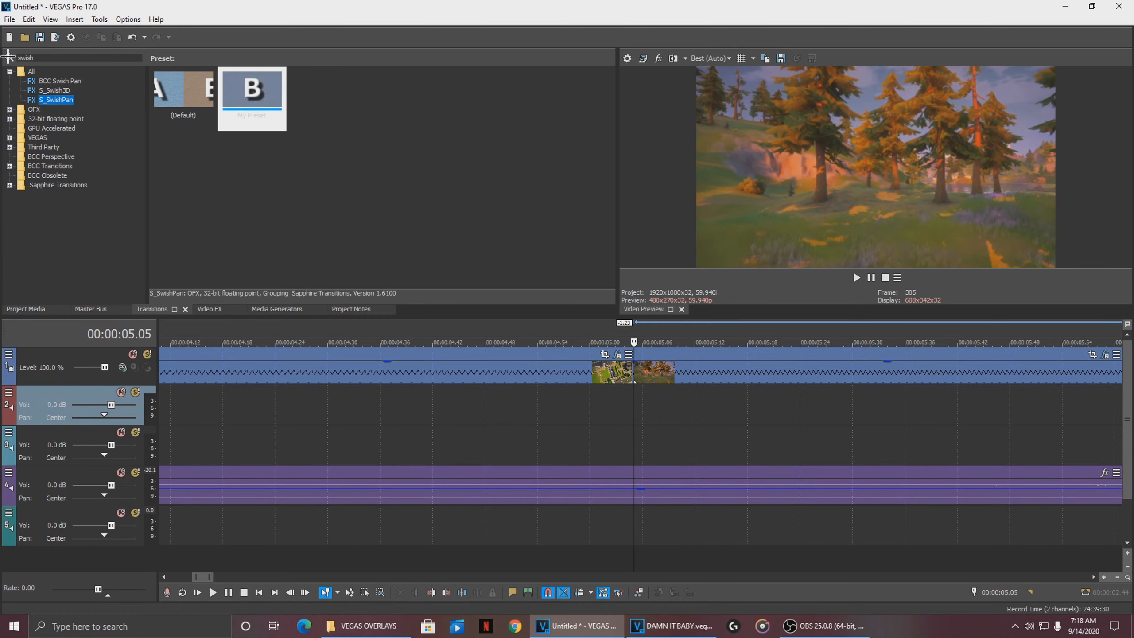
pyautogui.click(60, 101)
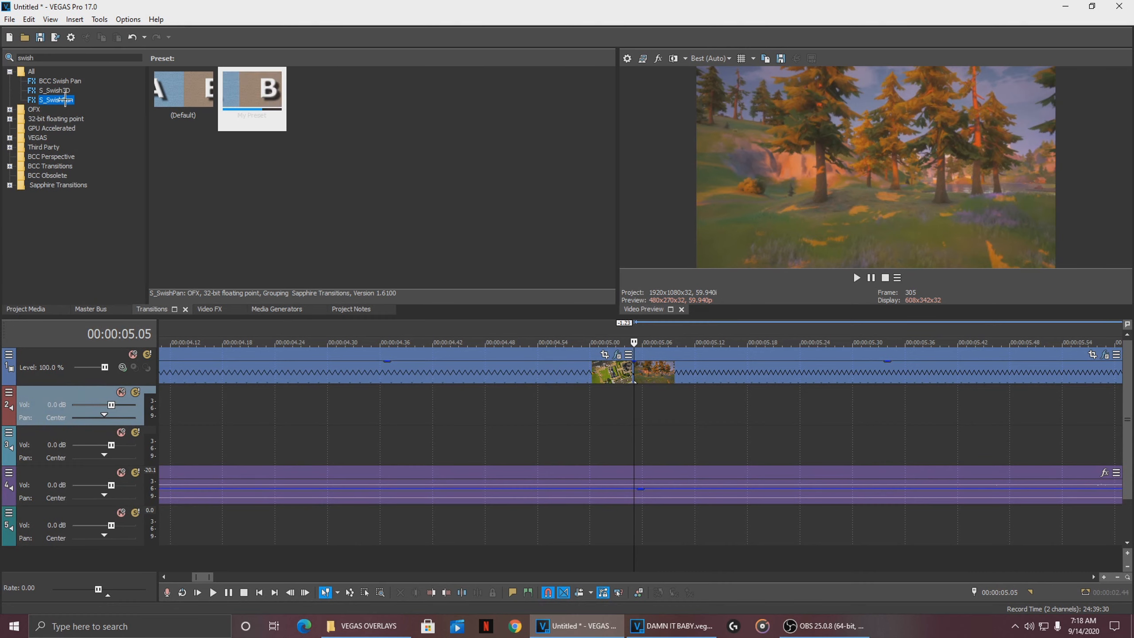
pyautogui.click(260, 119)
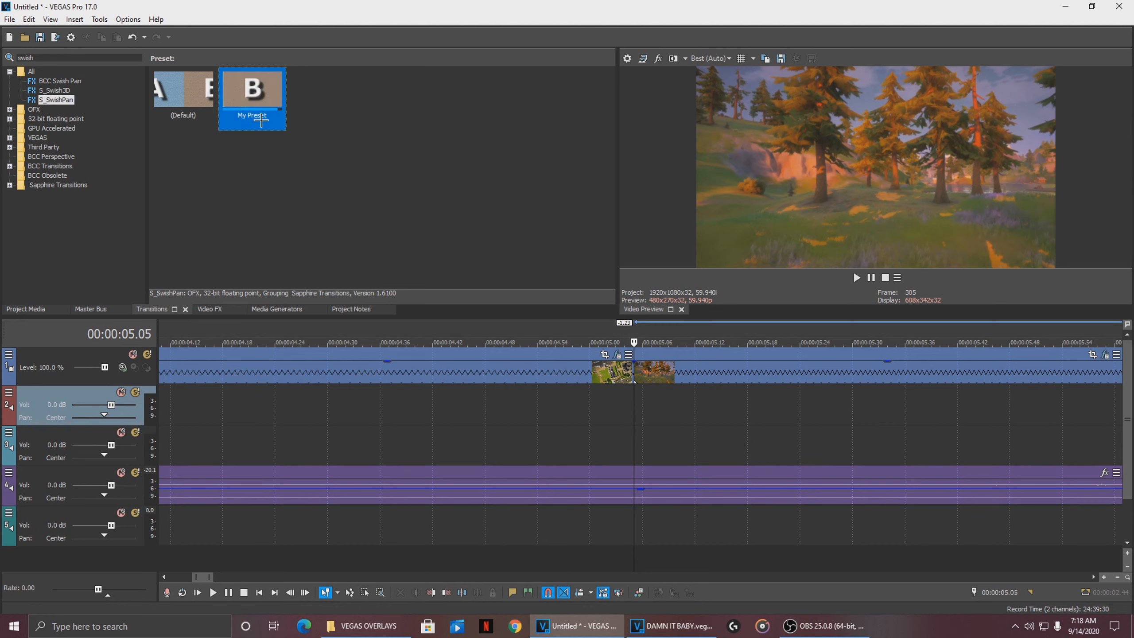
# - Extend the second clip's start one frame earlier over the first clip to create a BCC Swish Pan transition
pyautogui.click(632, 375)
pyautogui.scroll(4, 633, 377)
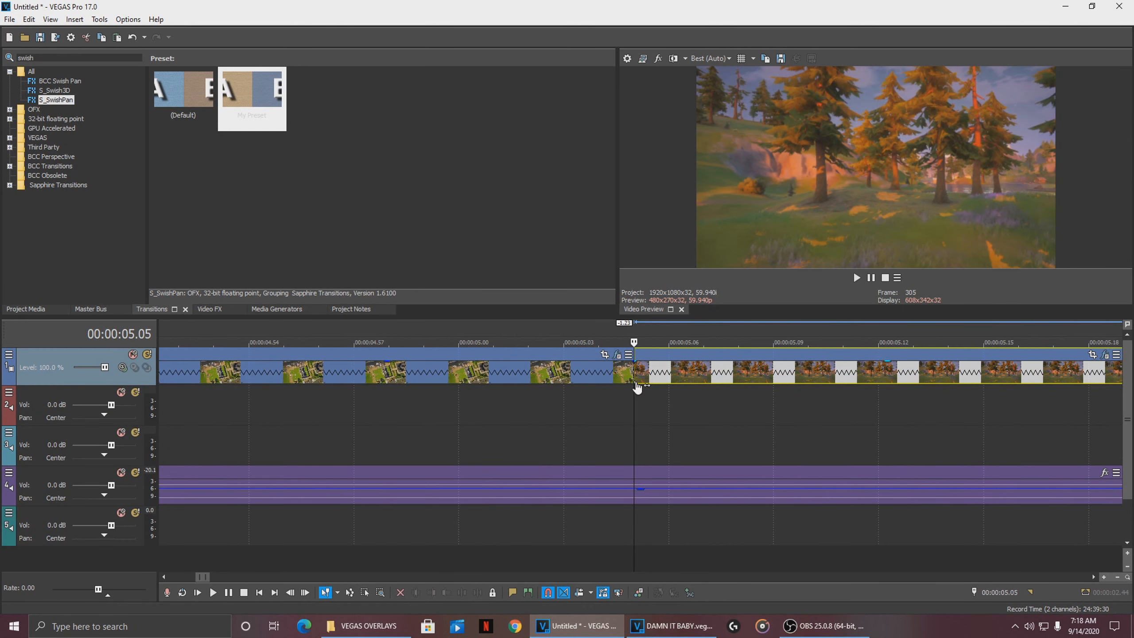
pyautogui.scroll(3, 636, 370)
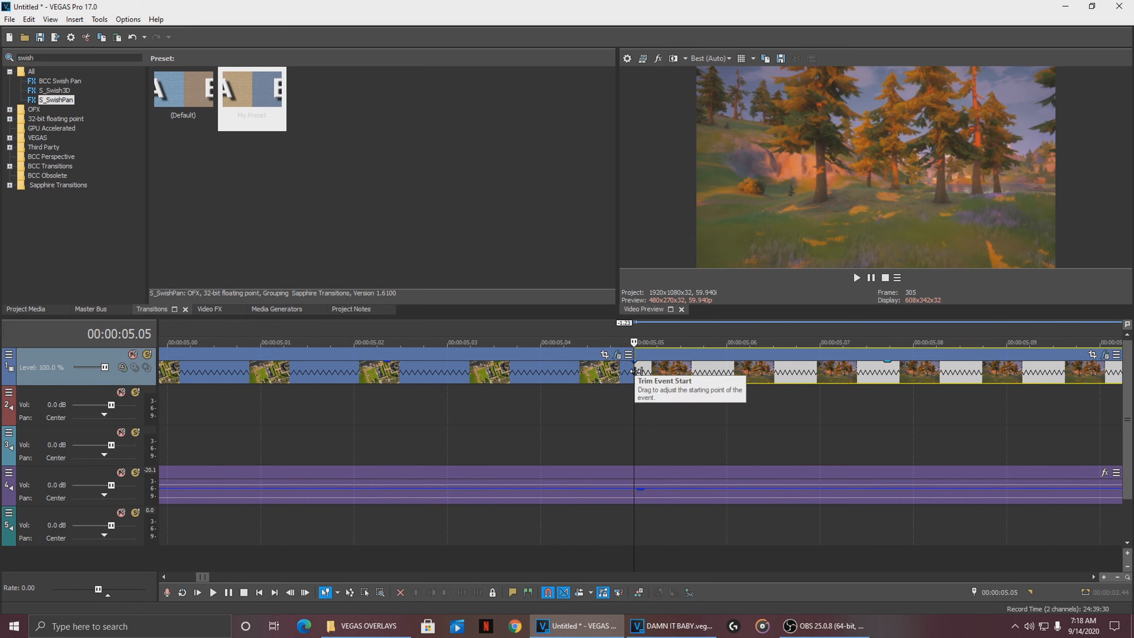
pyautogui.moveTo(636, 372); pyautogui.dragTo(572, 375)
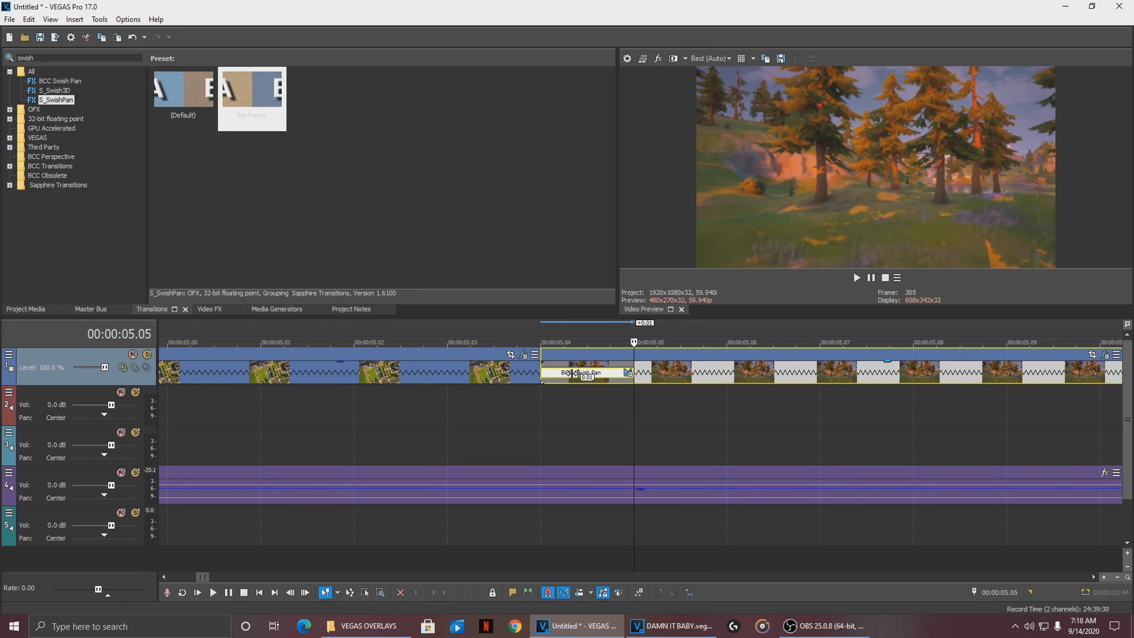
pyautogui.moveTo(570, 374); pyautogui.dragTo(570, 374)
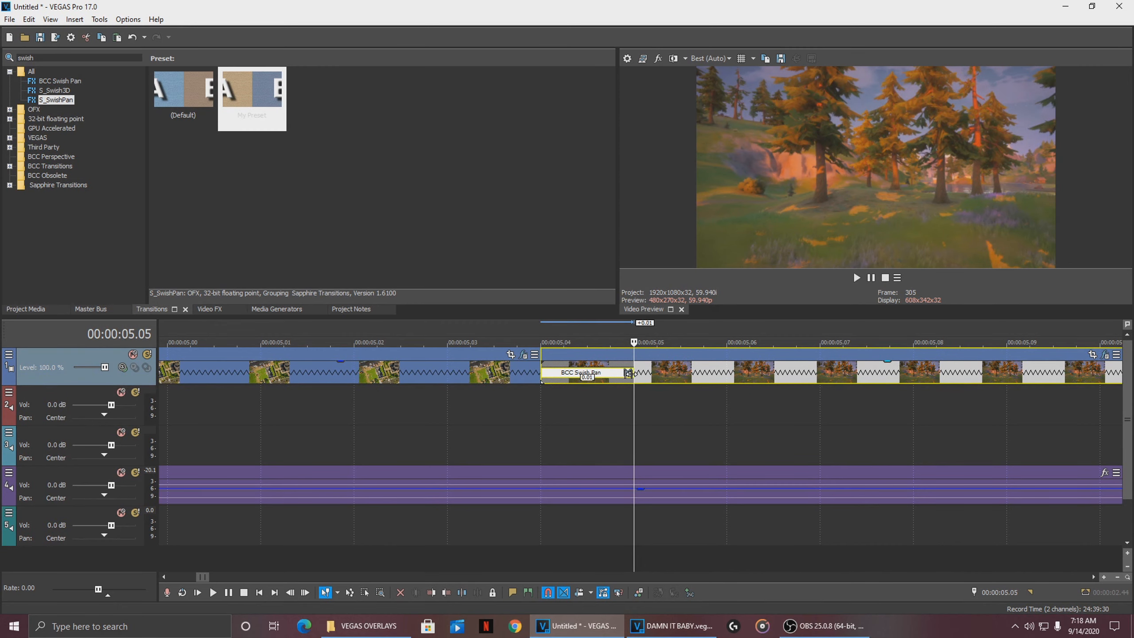
# - Extend the first clip's end to about 00:00:05.13 to lengthen the BCC Swish Pan overlap to 9 frames
pyautogui.moveTo(630, 373); pyautogui.dragTo(722, 368)
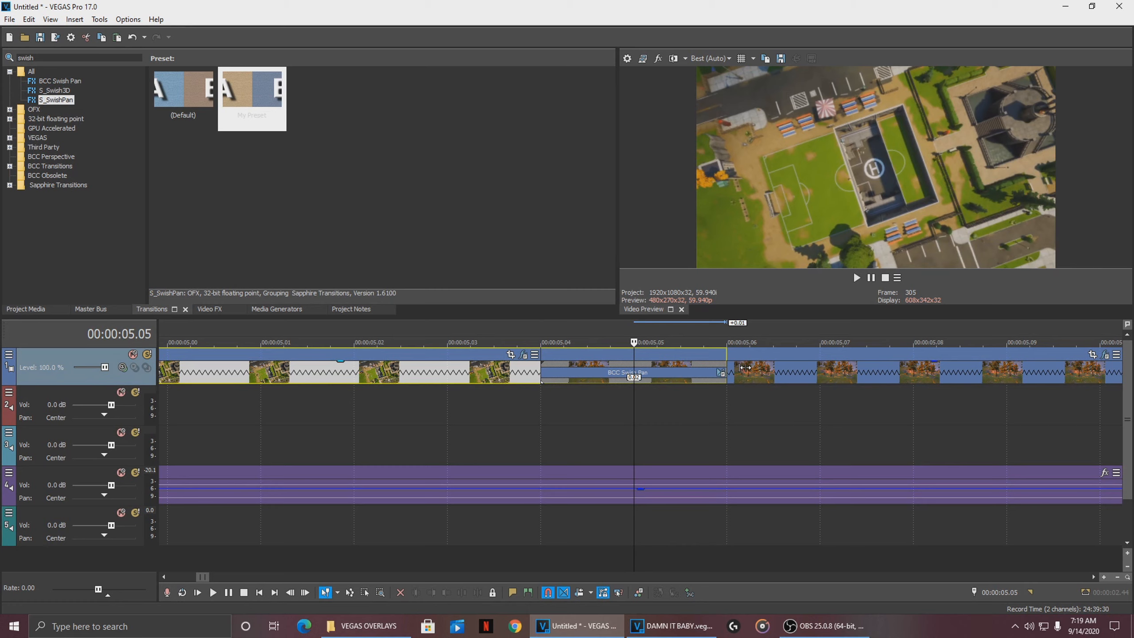
pyautogui.moveTo(768, 368); pyautogui.dragTo(1072, 365)
pyautogui.scroll(-3, 933, 410)
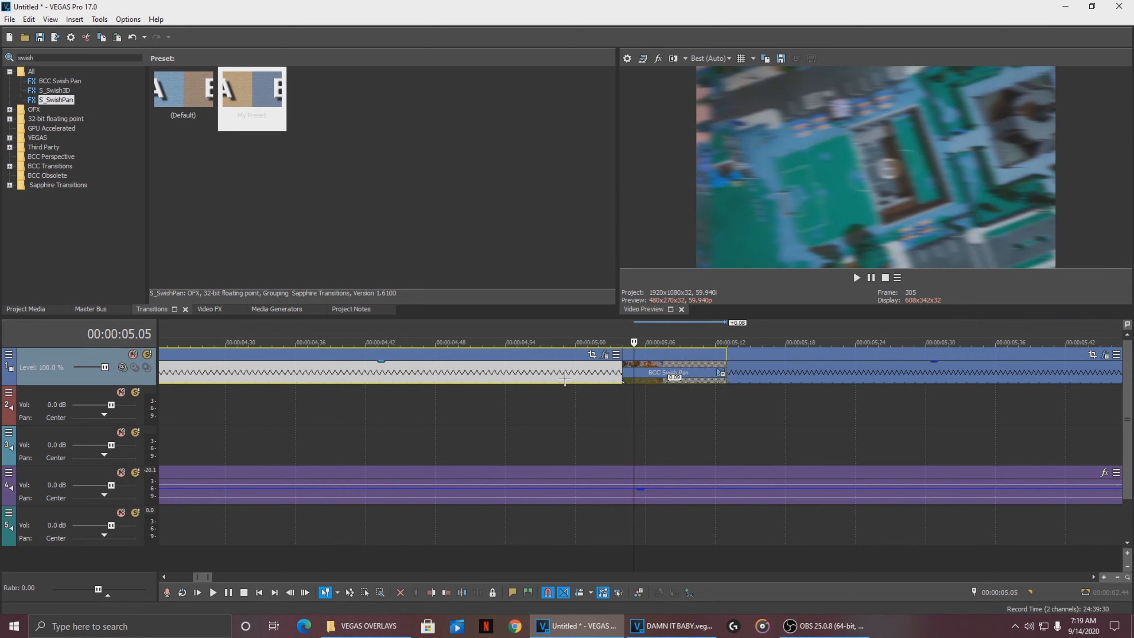
# - Place the playhead at the start of the BCC Swish Pan transition at 00:00:05.04
pyautogui.click(694, 396)
pyautogui.scroll(-1, 679, 395)
pyautogui.click(597, 390)
pyautogui.scroll(2, 597, 390)
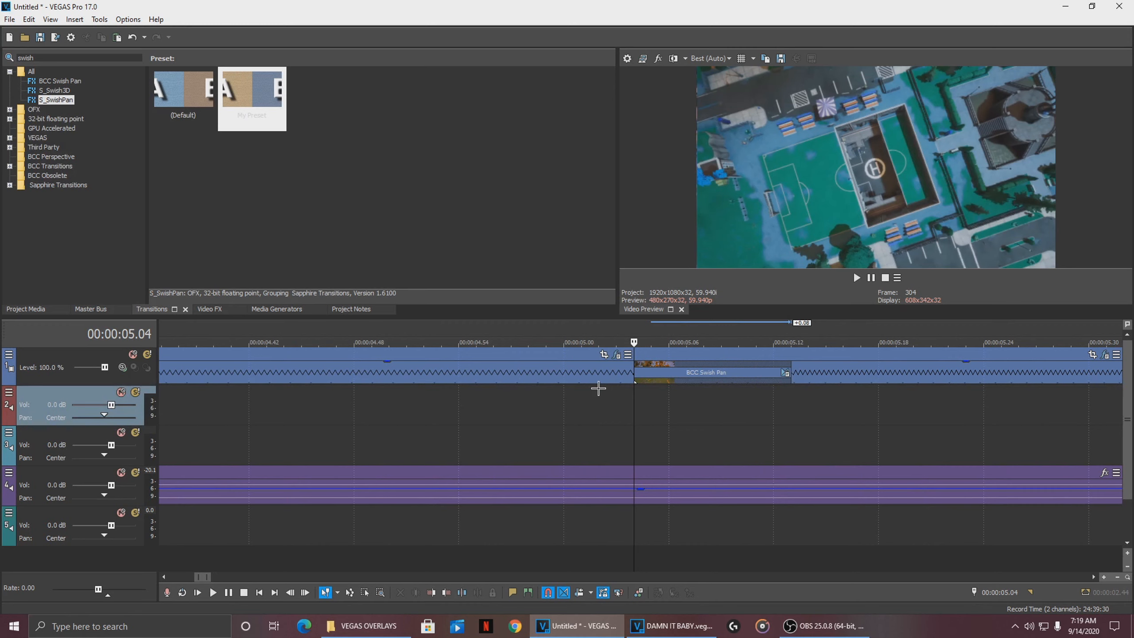
# - Examine the frames of the BCC Swish Pan transition between 00:00:05.04 and 00:00:05.16 for how its colors look
pyautogui.scroll(2, 625, 390)
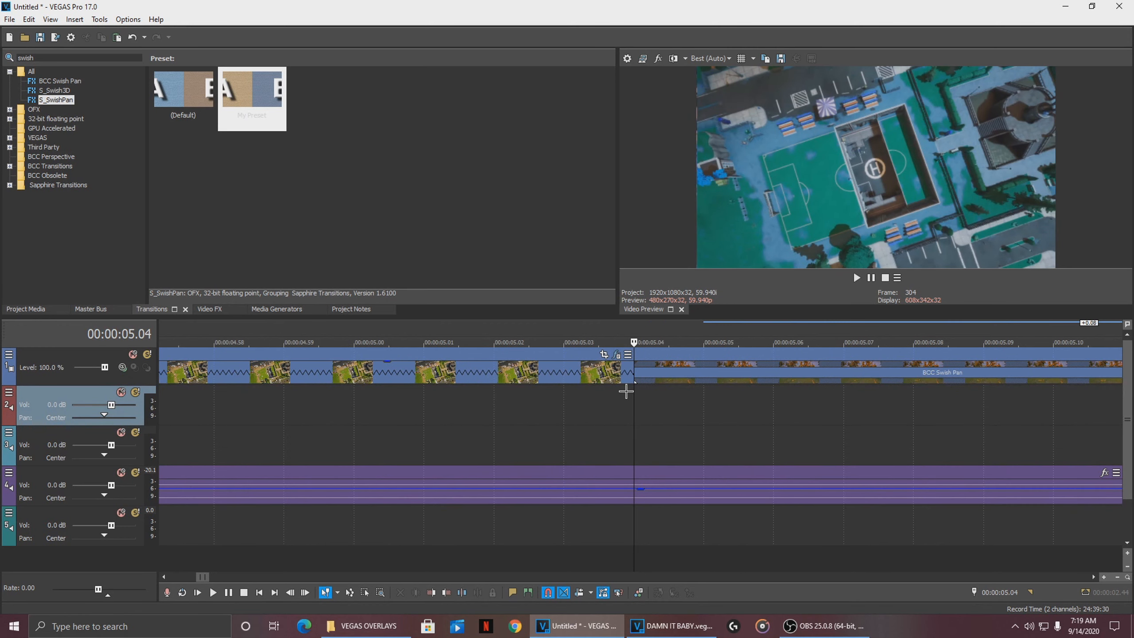
pyautogui.scroll(-3, 625, 390)
pyautogui.click(584, 398)
pyautogui.click(673, 397)
pyautogui.click(716, 395)
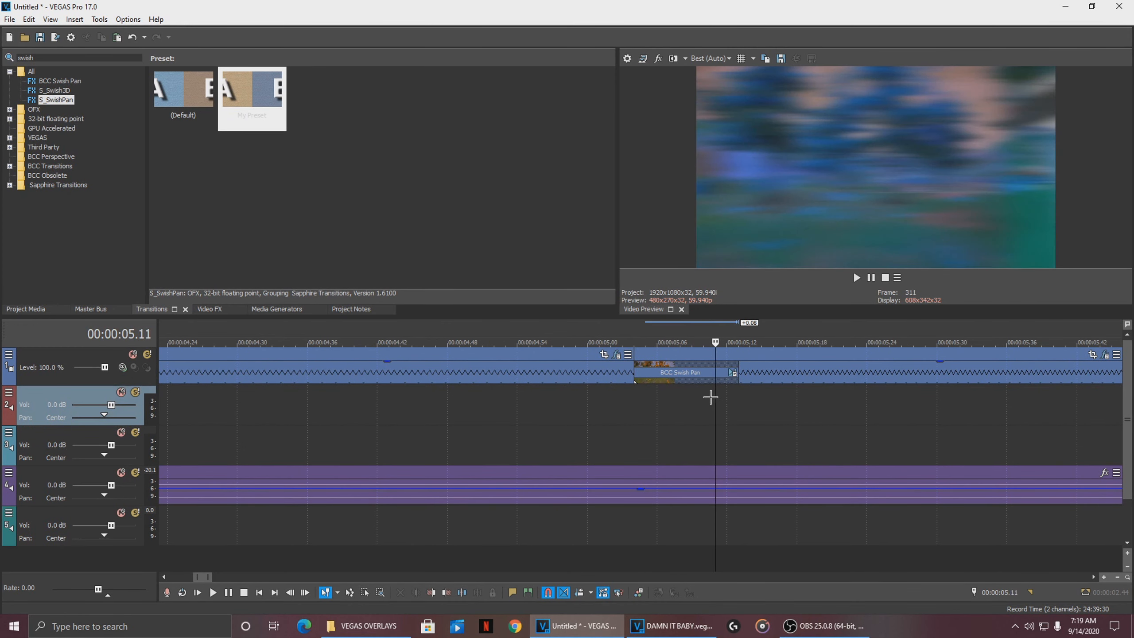
pyautogui.click(739, 389)
pyautogui.click(773, 390)
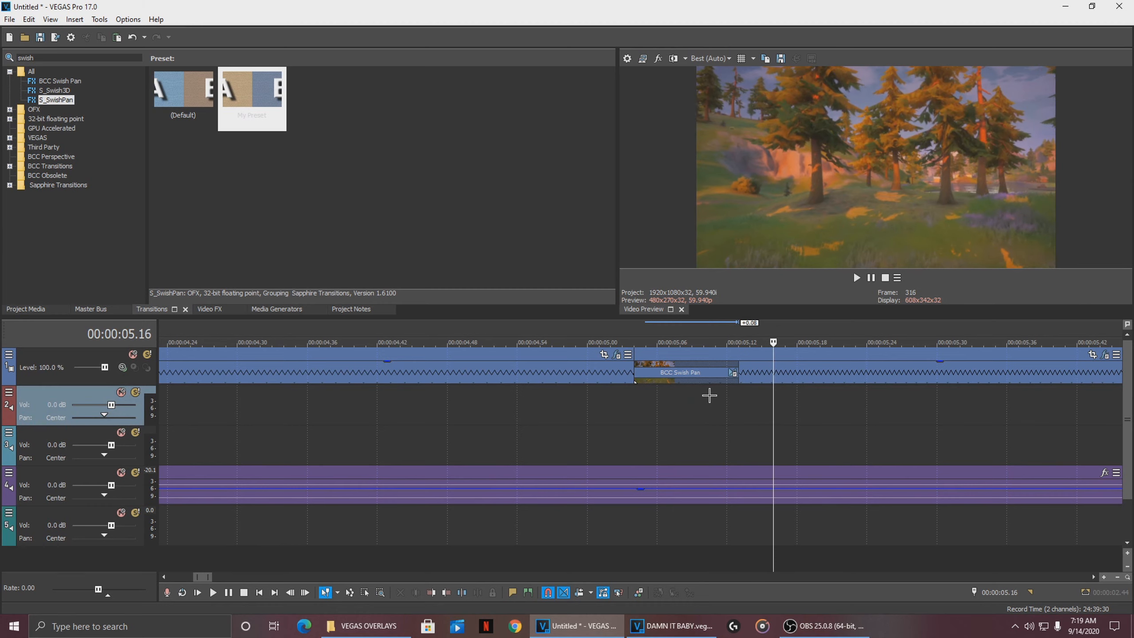
pyautogui.click(710, 395)
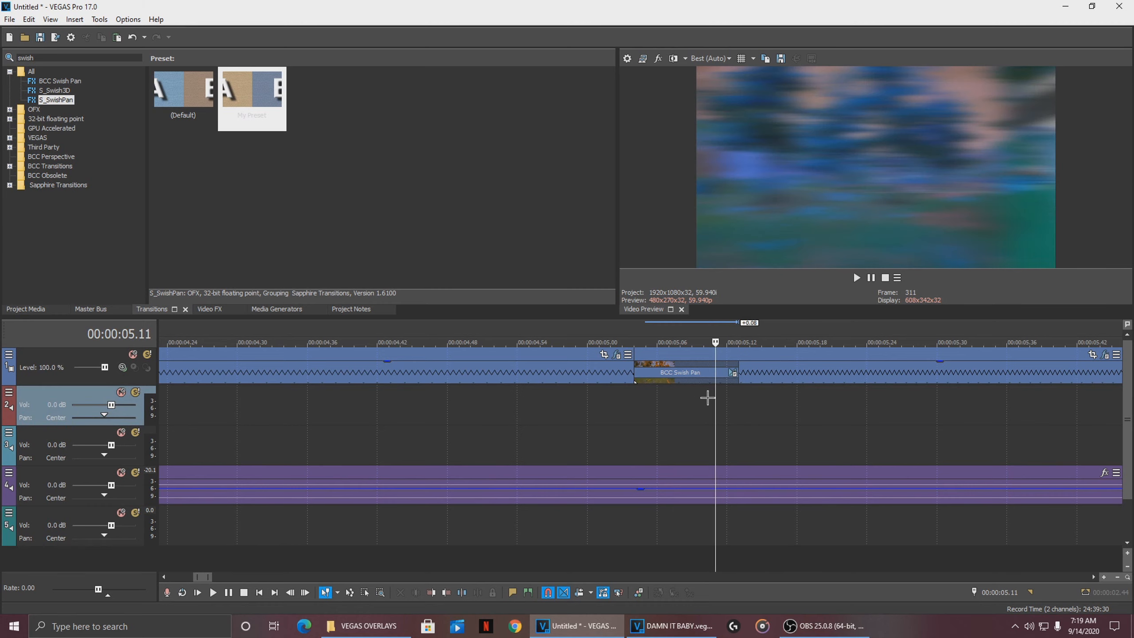
pyautogui.moveTo(716, 395); pyautogui.dragTo(693, 391)
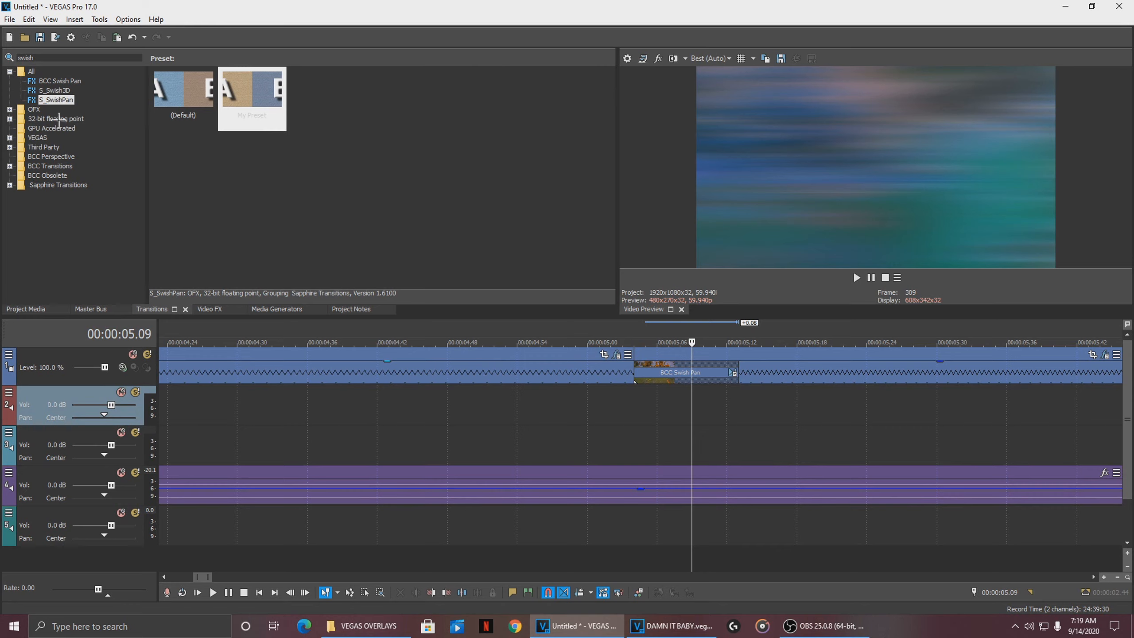
pyautogui.moveTo(692, 405); pyautogui.dragTo(651, 404)
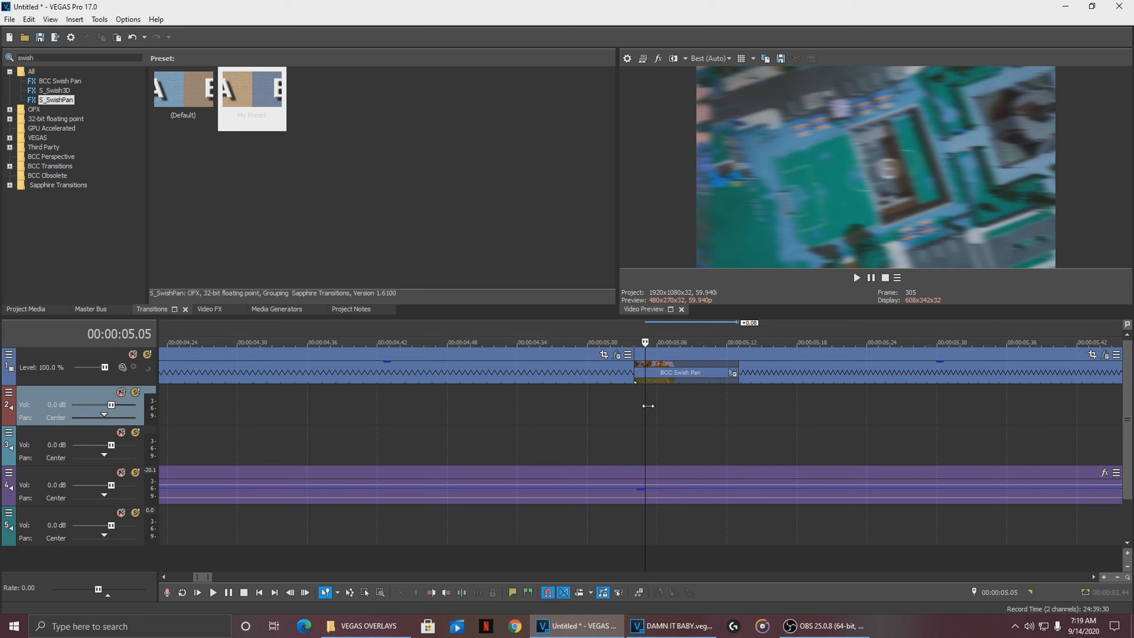
pyautogui.moveTo(639, 406); pyautogui.dragTo(638, 405)
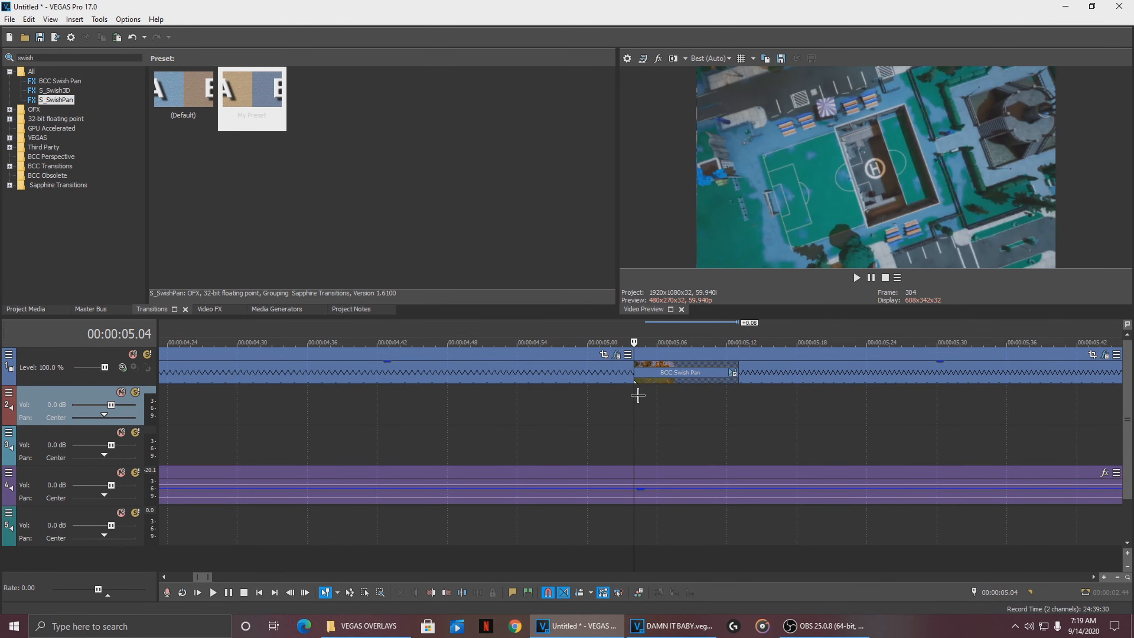
# - Split the first clip at 00:00:05.03, one frame before the BCC Swish Pan transition starts
pyautogui.scroll(2, 638, 395)
pyautogui.scroll(4, 638, 394)
pyautogui.press('Left')
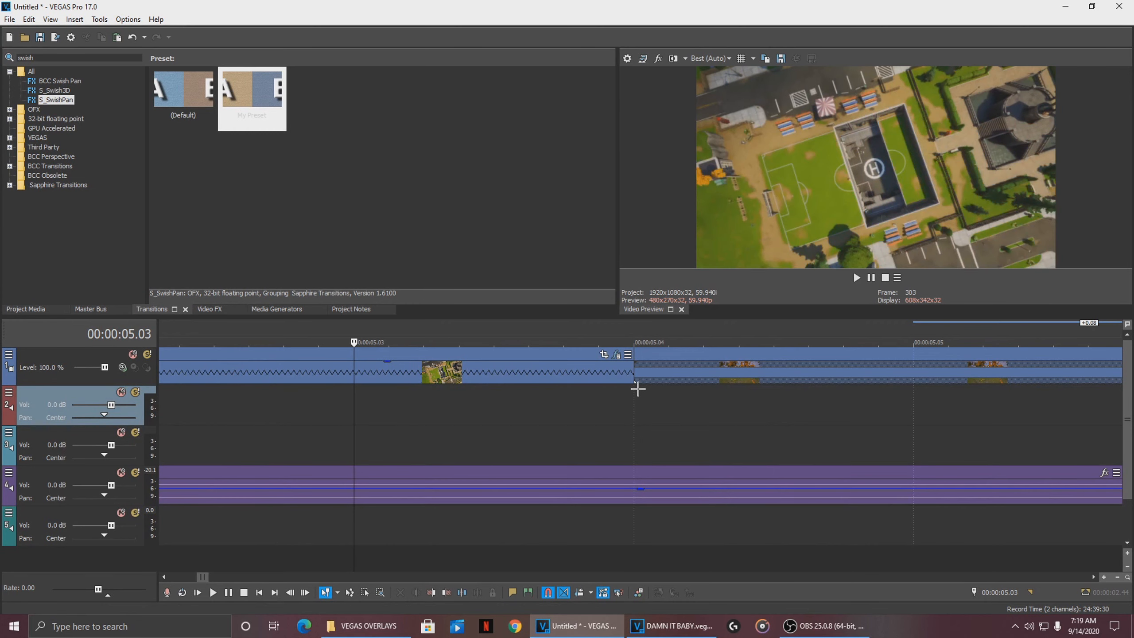
pyautogui.scroll(-2, 636, 389)
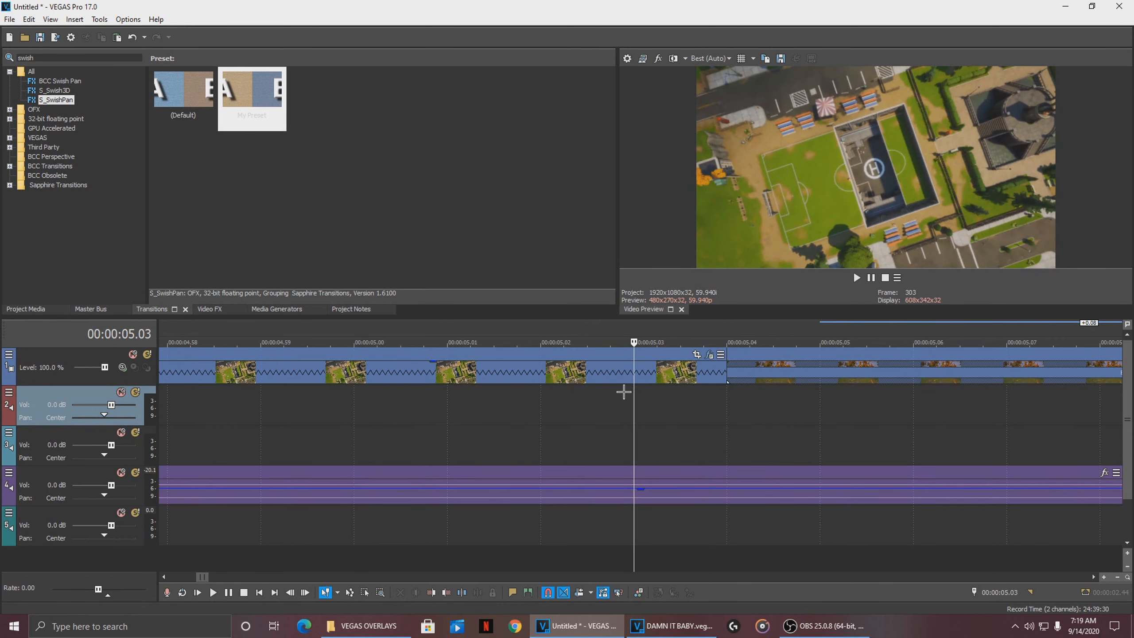
pyautogui.click(633, 369)
pyautogui.scroll(-3, 693, 388)
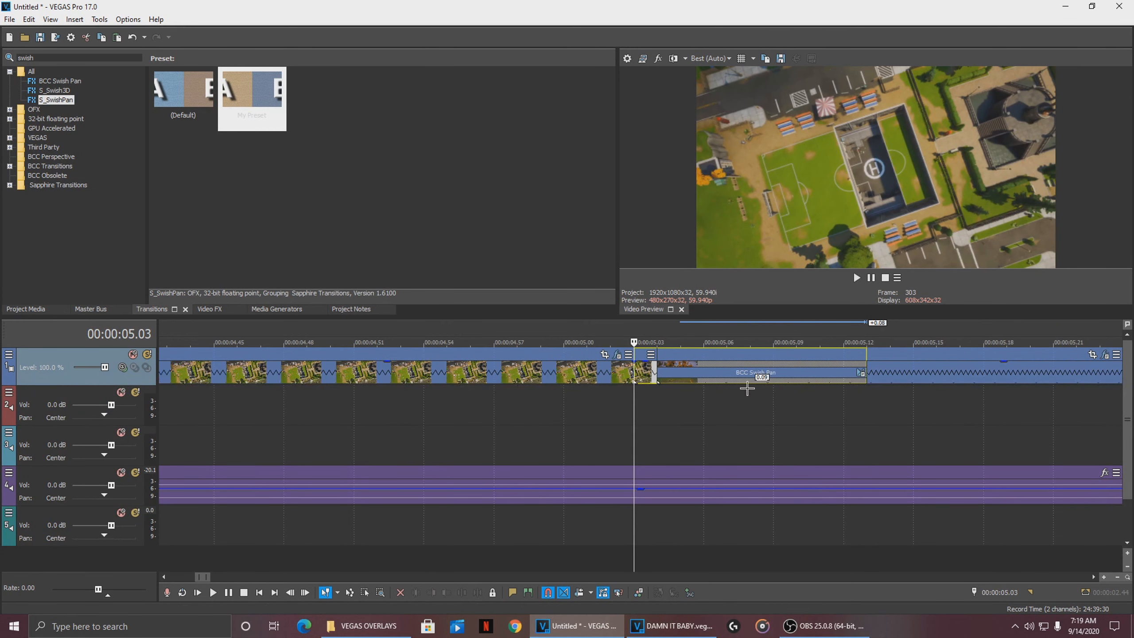
# - Split the second clip at 00:00:05.14, one frame after the BCC Swish Pan transition ends
pyautogui.click(865, 386)
pyautogui.click(881, 397)
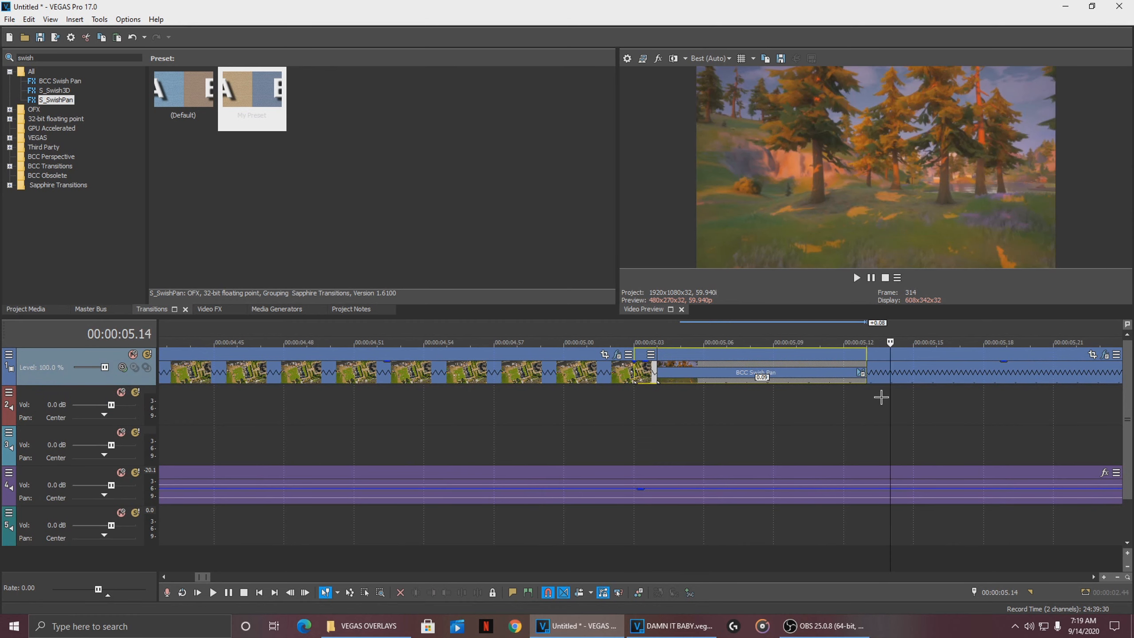
pyautogui.click(892, 365)
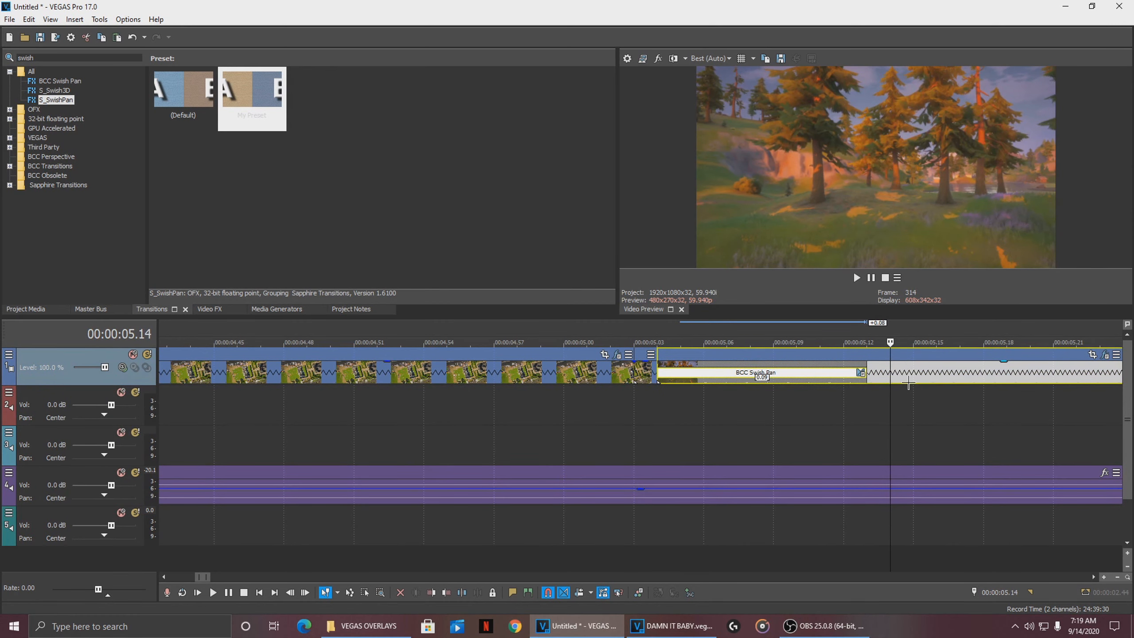
pyautogui.press('s')
# - Check the frames of the short split segments around the BCC Swish Pan transition, from 00:00:05.03 to 00:00:05.14
pyautogui.click(642, 374)
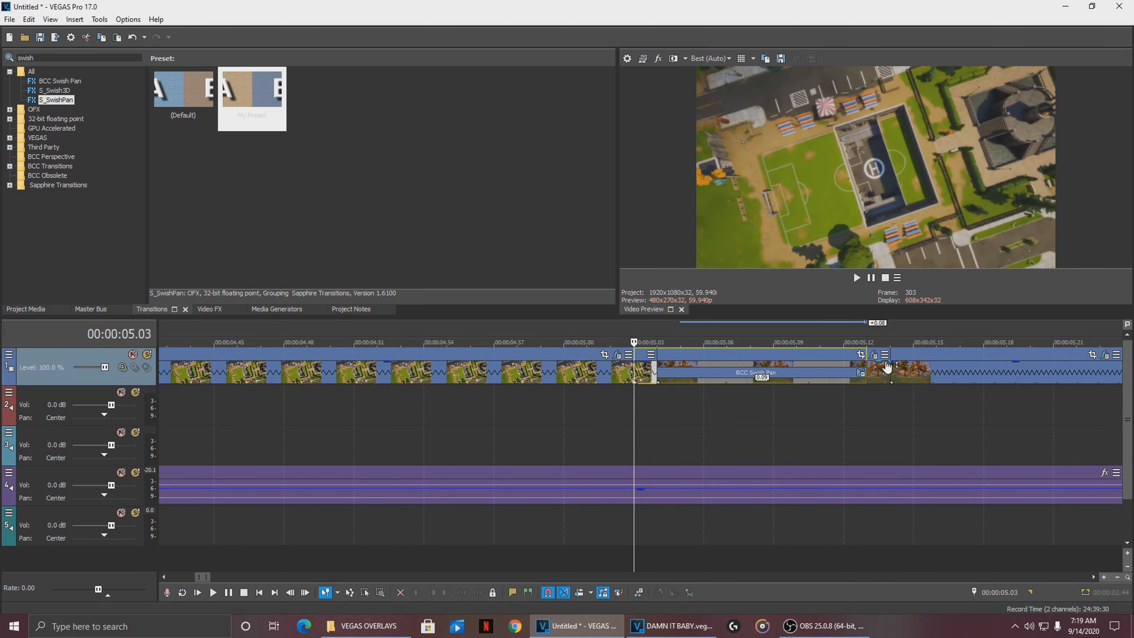
pyautogui.click(653, 390)
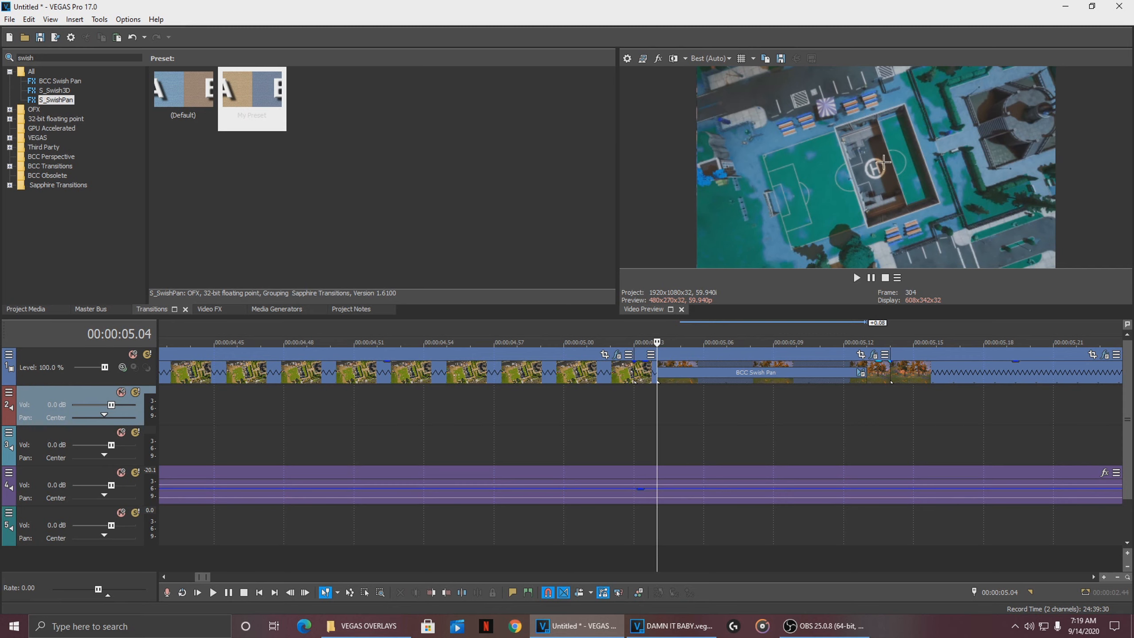
pyautogui.click(888, 397)
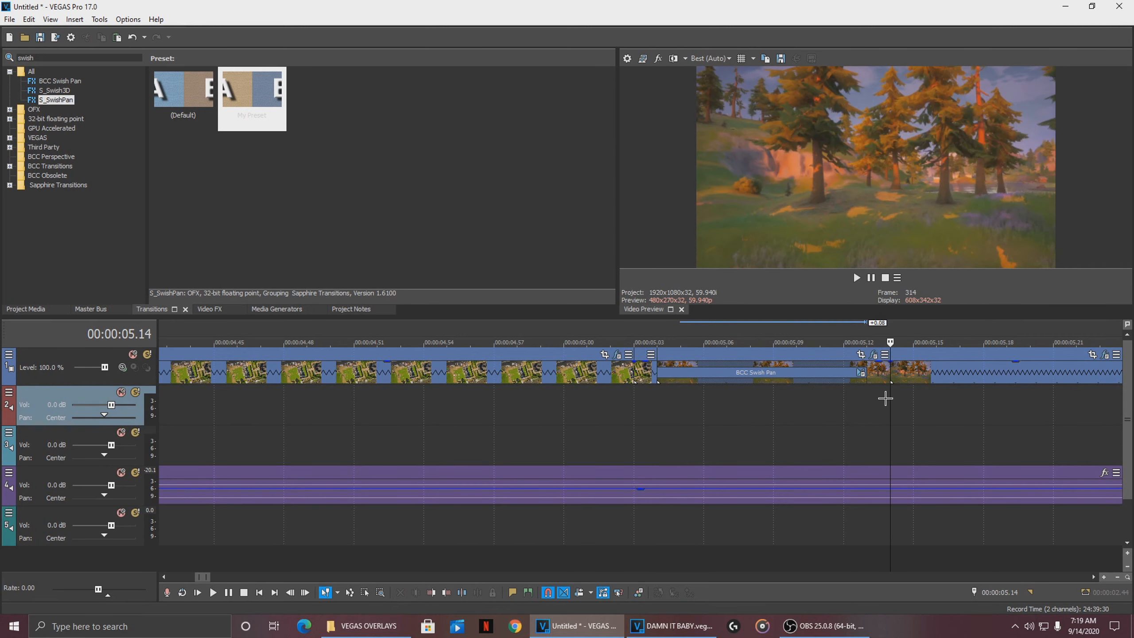
pyautogui.click(766, 412)
pyautogui.click(702, 410)
pyautogui.click(653, 412)
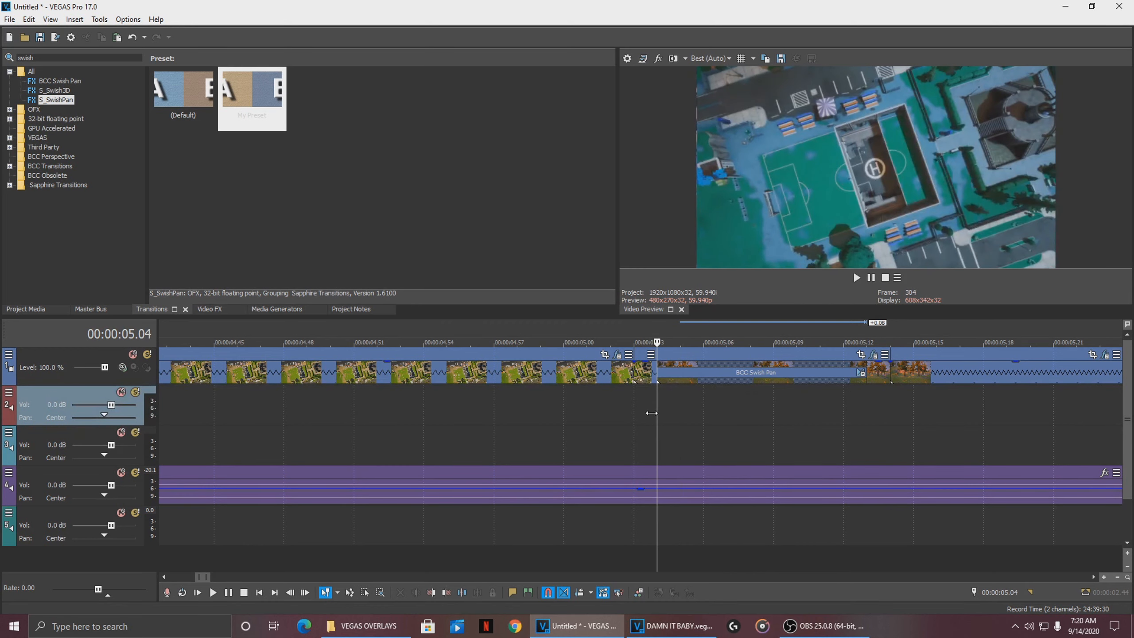
pyautogui.click(727, 406)
pyautogui.click(771, 405)
pyautogui.click(724, 405)
pyautogui.click(705, 405)
pyautogui.moveTo(708, 405); pyautogui.dragTo(634, 420)
# - Search the video effects for "glow" and pick the color correction preset of S_Glow
pyautogui.click(208, 308)
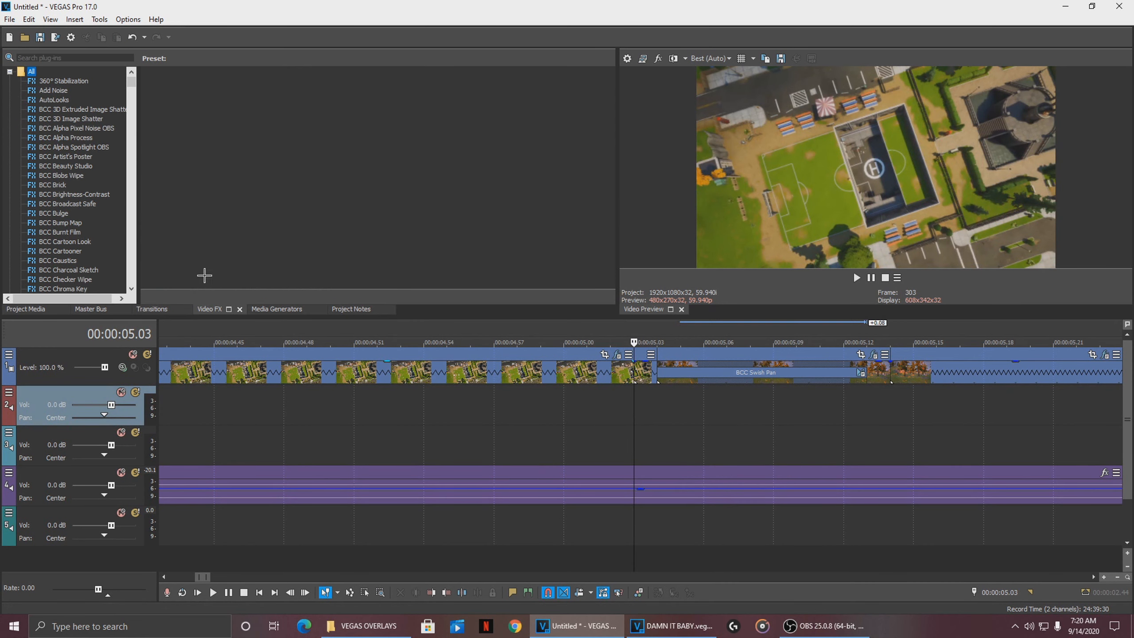
pyautogui.click(68, 59)
pyautogui.write('glo')
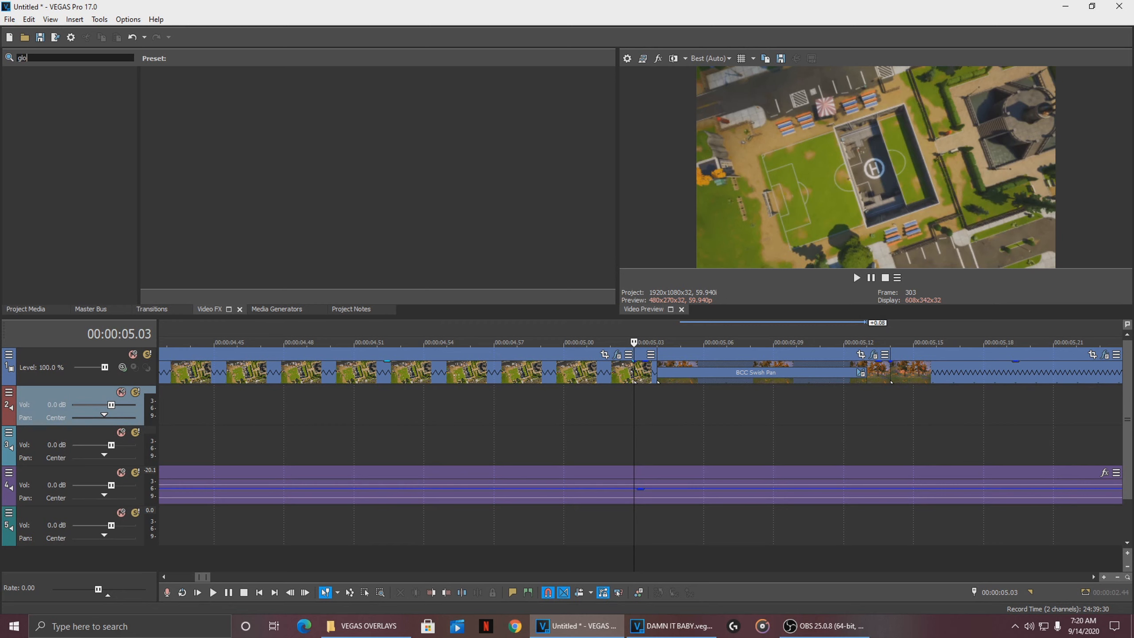
pyautogui.write('w')
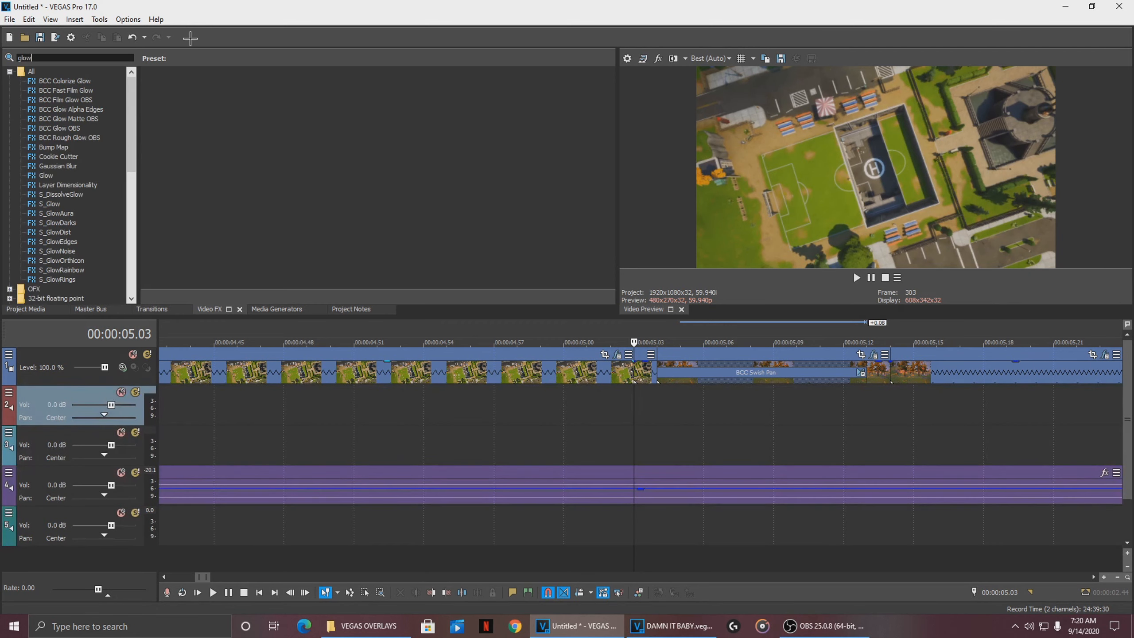
pyautogui.click(57, 204)
pyautogui.click(250, 125)
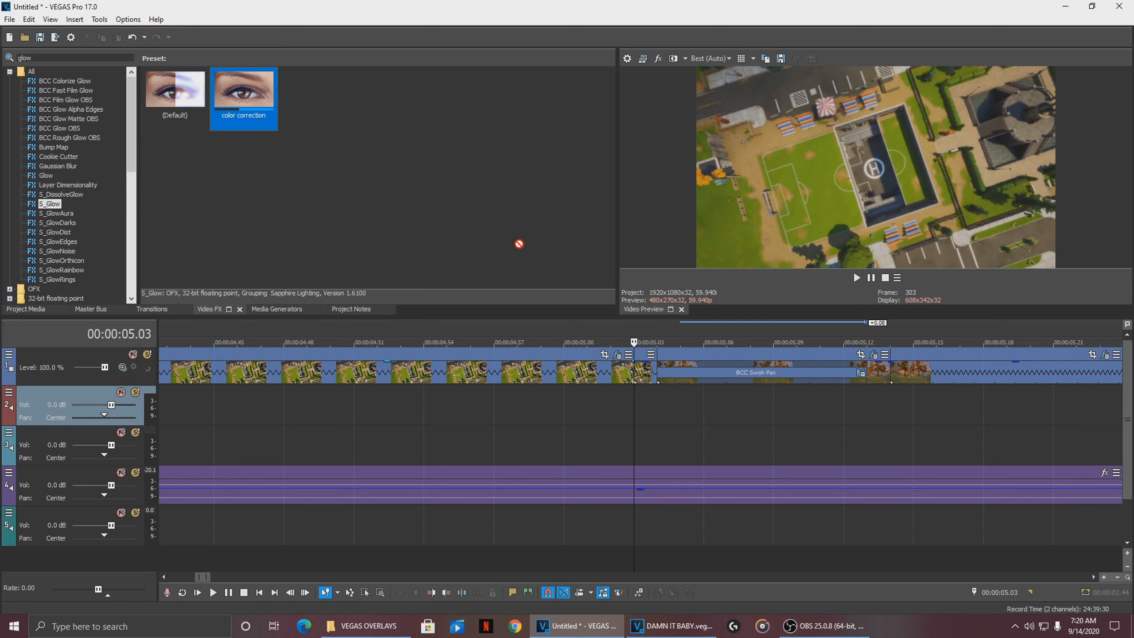
# - Apply the S_Glow color correction preset to the first clip's short segment starting at 00:00:05.03 and close its effect settings
pyautogui.scroll(2, 644, 364)
pyautogui.moveTo(237, 102); pyautogui.dragTo(700, 378)
pyautogui.moveTo(262, 121); pyautogui.dragTo(700, 362)
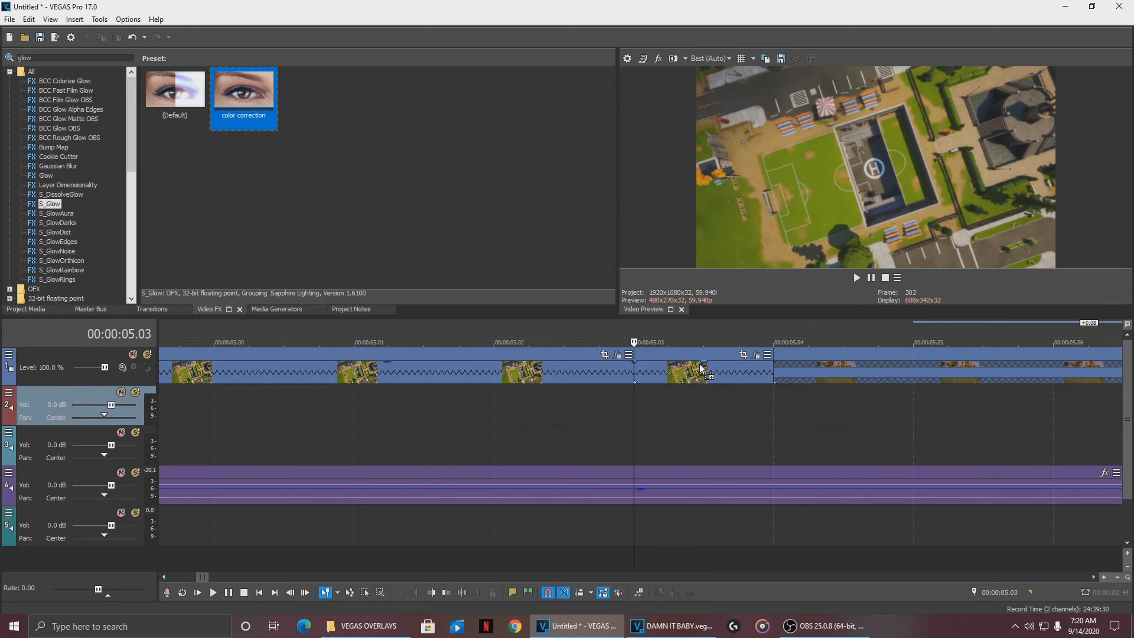
pyautogui.moveTo(246, 84); pyautogui.dragTo(773, 385)
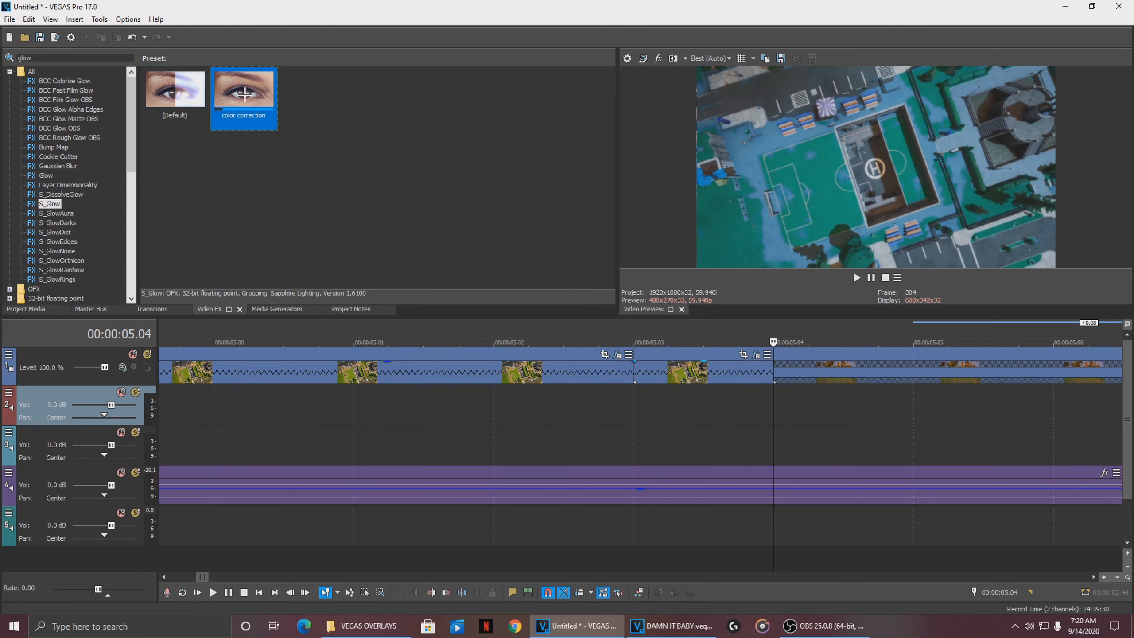
pyautogui.moveTo(678, 368); pyautogui.dragTo(700, 374)
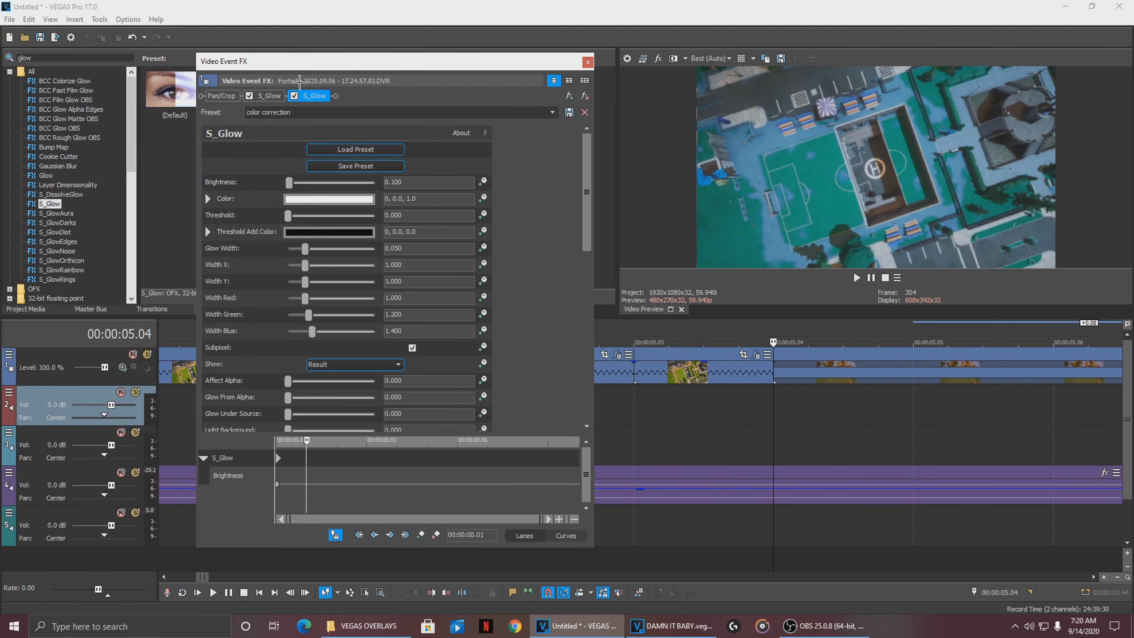
pyautogui.click(587, 62)
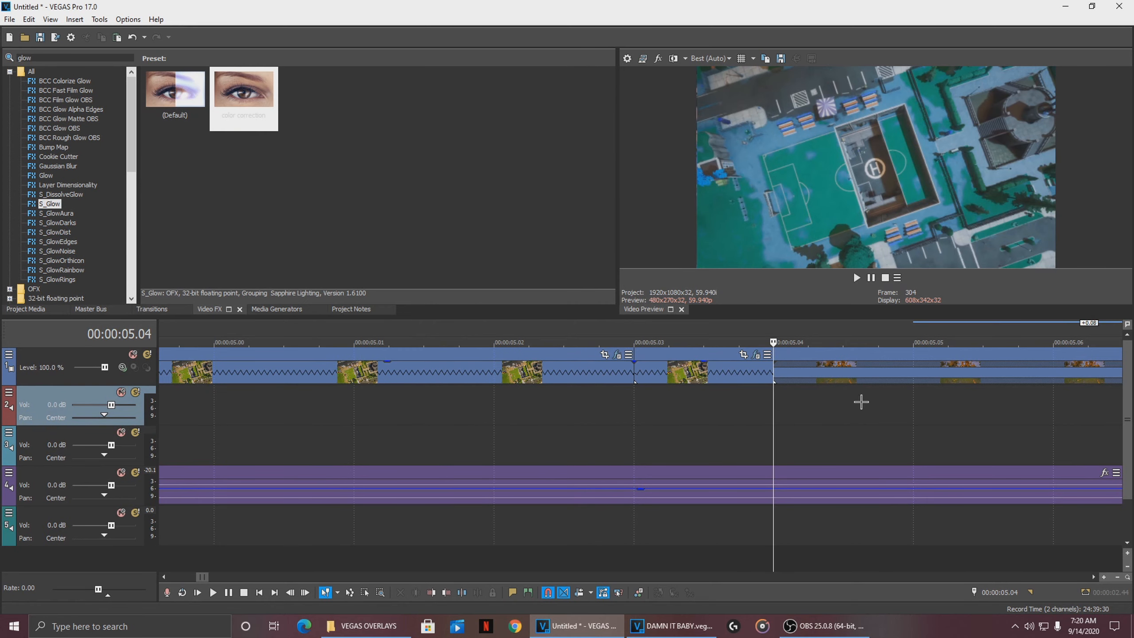
# - Apply the S_Glow color correction preset to the second clip's short segment ending at 00:00:05.14 and close its effect settings
pyautogui.scroll(-2, 855, 397)
pyautogui.click(587, 404)
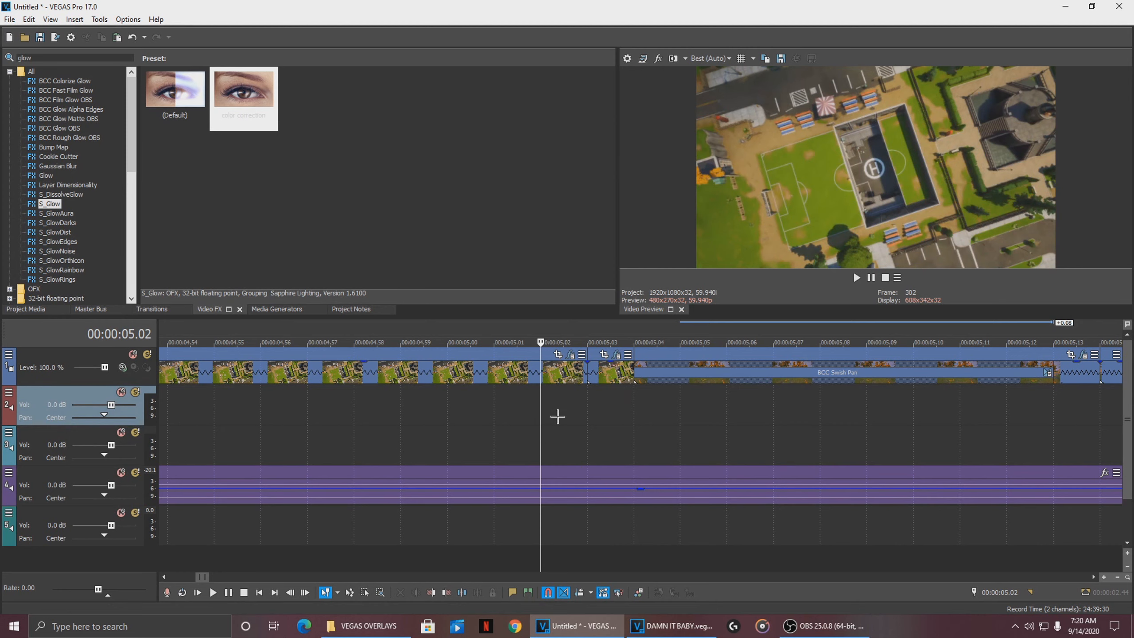
pyautogui.click(663, 422)
pyautogui.click(736, 420)
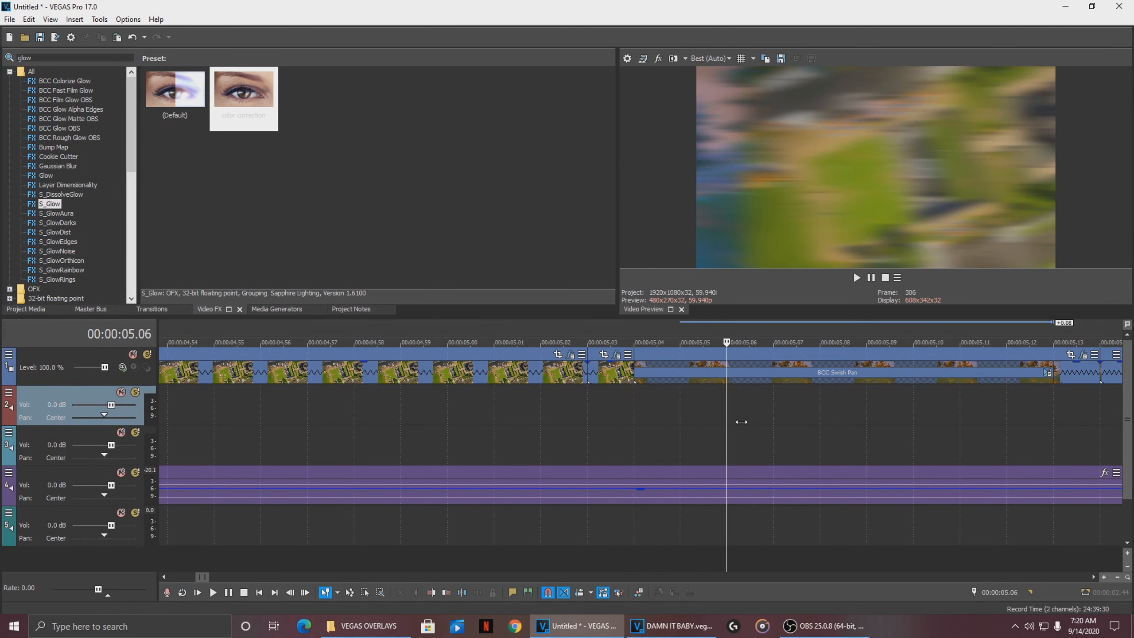
pyautogui.click(770, 420)
pyautogui.click(709, 411)
pyautogui.moveTo(709, 411); pyautogui.dragTo(758, 410)
pyautogui.moveTo(266, 121); pyautogui.dragTo(1073, 369)
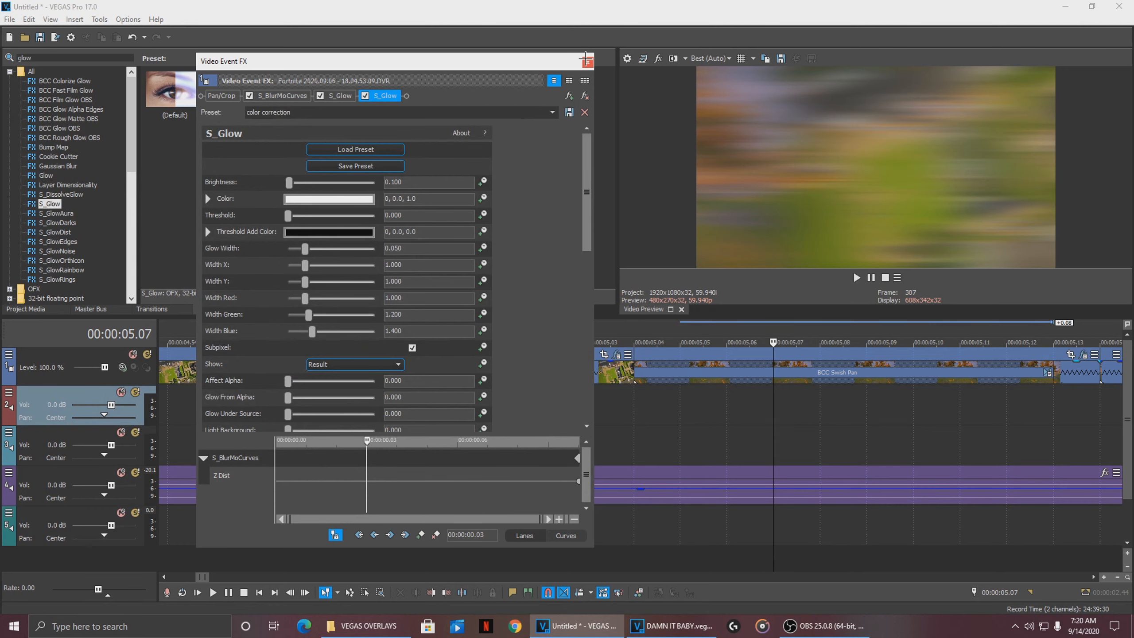
pyautogui.click(588, 62)
# - Compare the frames just before, inside and at the end of the color-corrected transition segments, from 00:00:05.02 to 00:00:05.13
pyautogui.moveTo(774, 407); pyautogui.dragTo(535, 406)
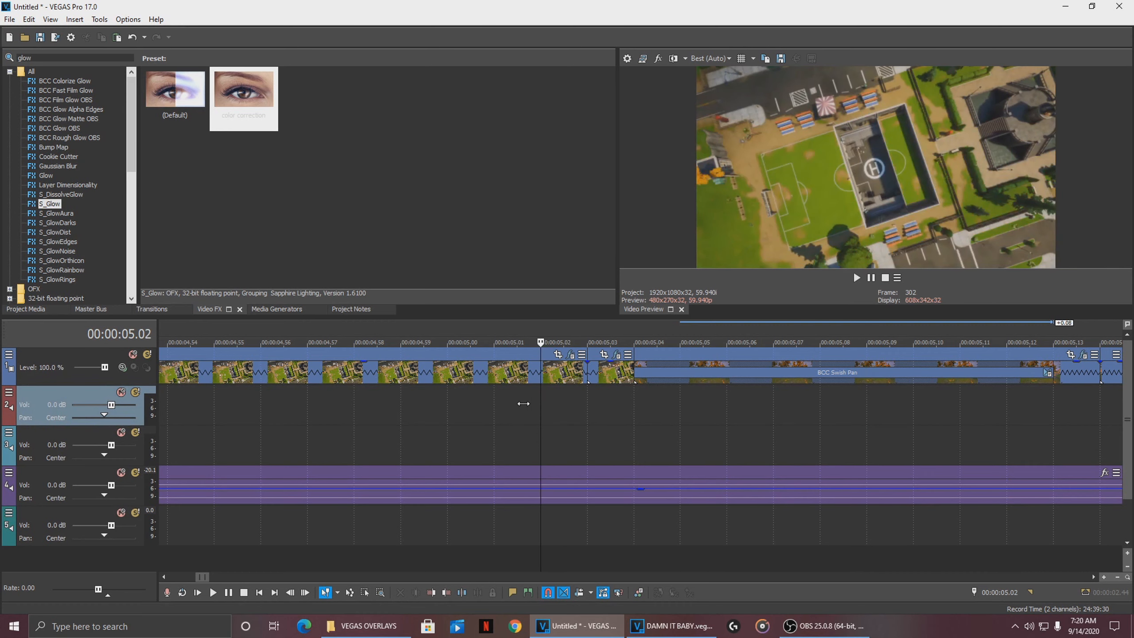
pyautogui.scroll(-5, 514, 405)
pyautogui.click(638, 386)
pyautogui.scroll(5, 638, 386)
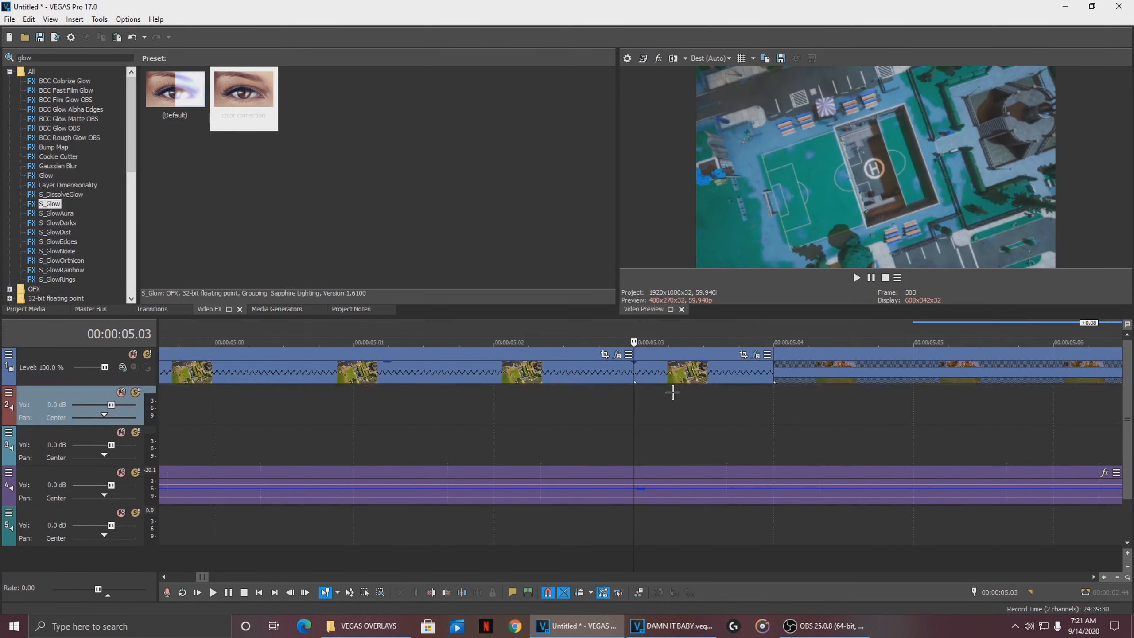
pyautogui.click(735, 393)
pyautogui.click(629, 394)
pyautogui.click(494, 405)
pyautogui.scroll(-3, 562, 401)
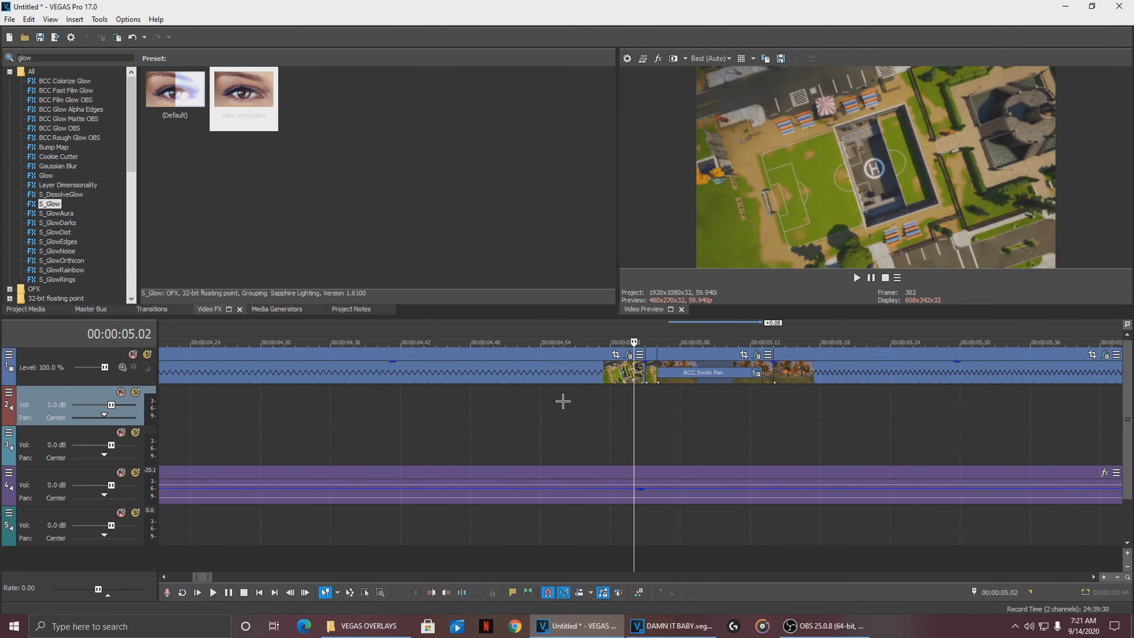
pyautogui.click(764, 387)
pyautogui.click(770, 380)
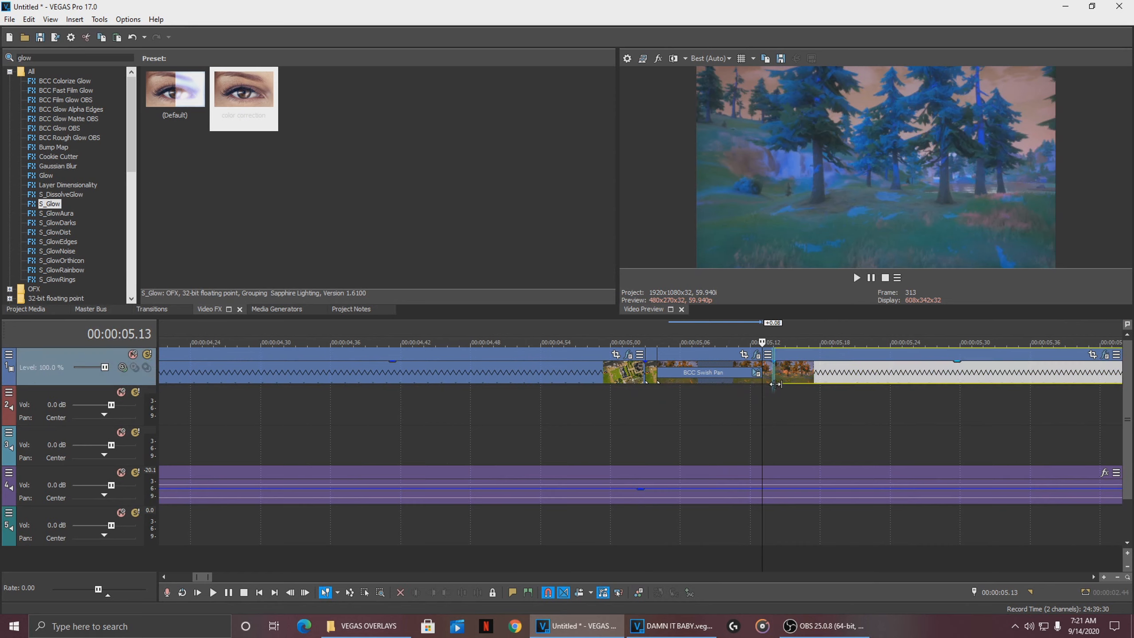
# - Select the range from 00:00:00.43 to 00:00:06.23, build its dynamic RAM preview and play it
pyautogui.scroll(-5, 491, 409)
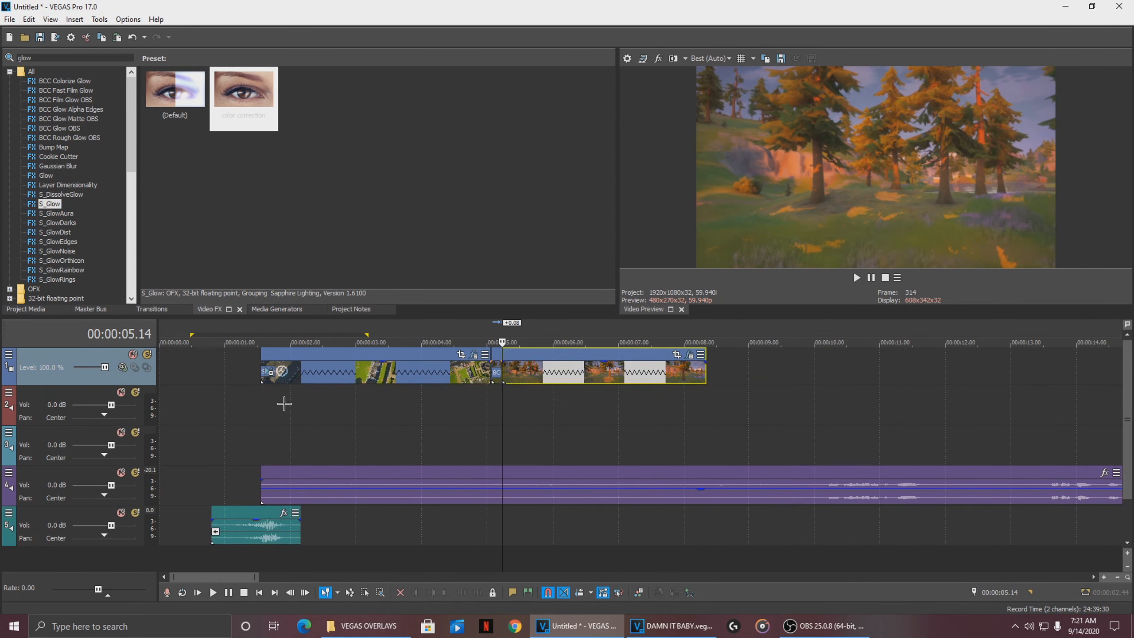
pyautogui.moveTo(207, 405); pyautogui.dragTo(579, 409)
pyautogui.hotkey('shift', 'b')
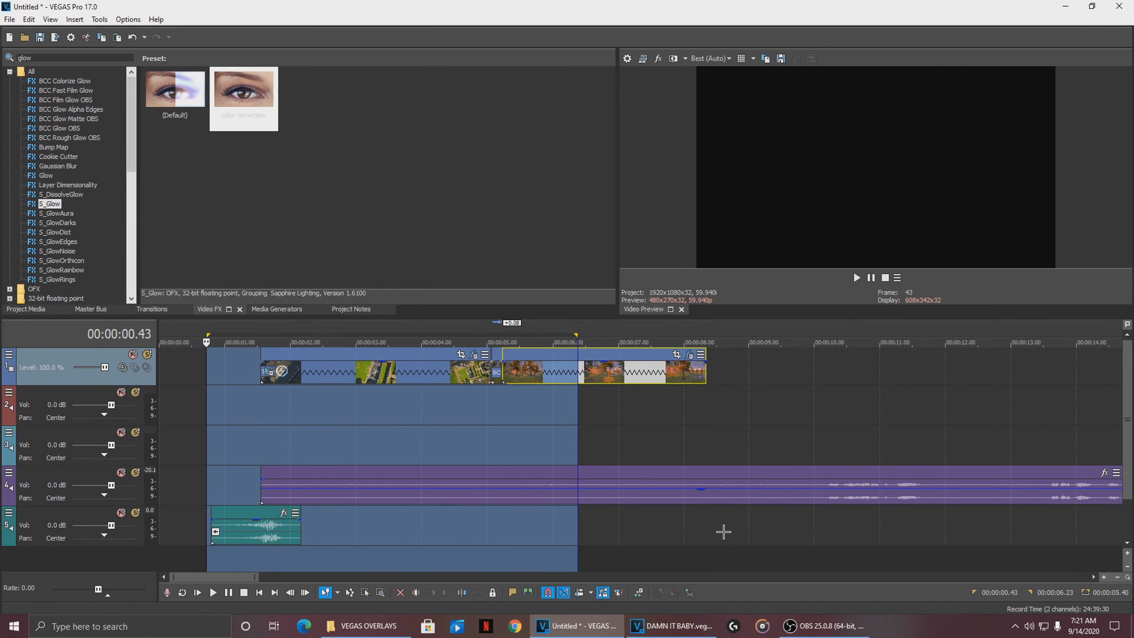
pyautogui.scroll(-2, 649, 533)
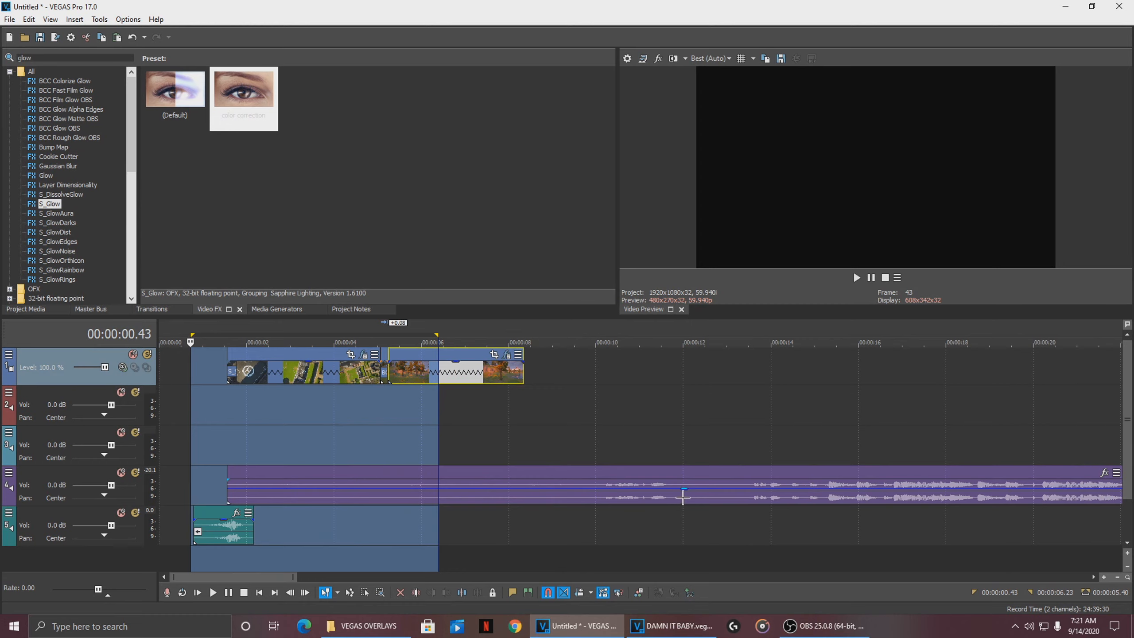
pyautogui.press('space')
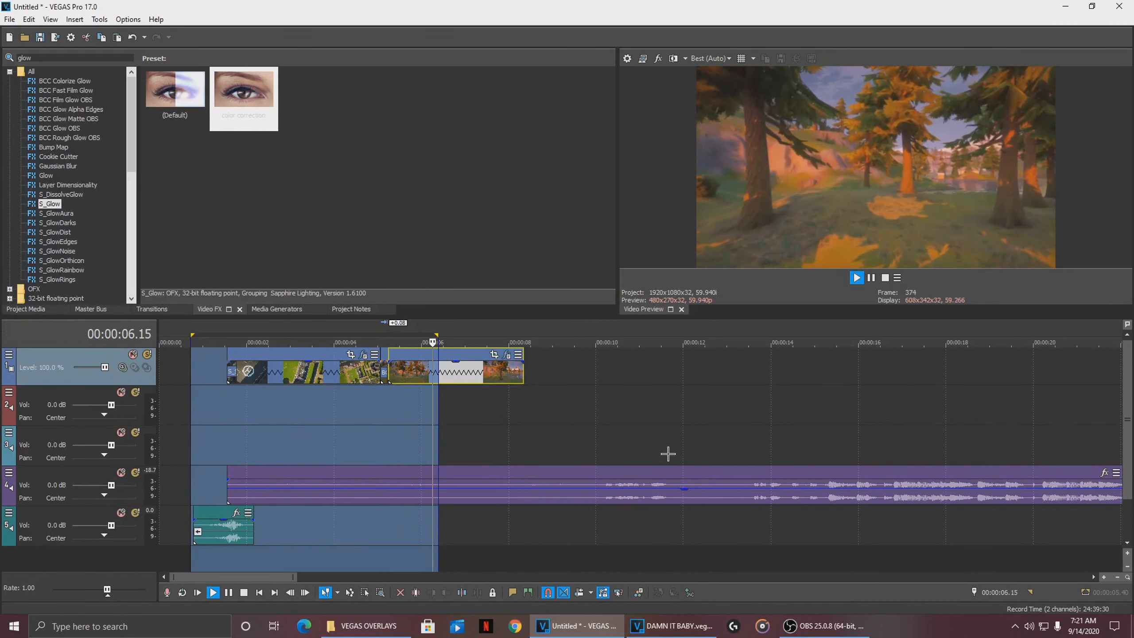
# - Play the edit from near the end of the first clip and again from 00:00:00.36 through the color-corrected transition
pyautogui.click(361, 399)
pyautogui.press('space')
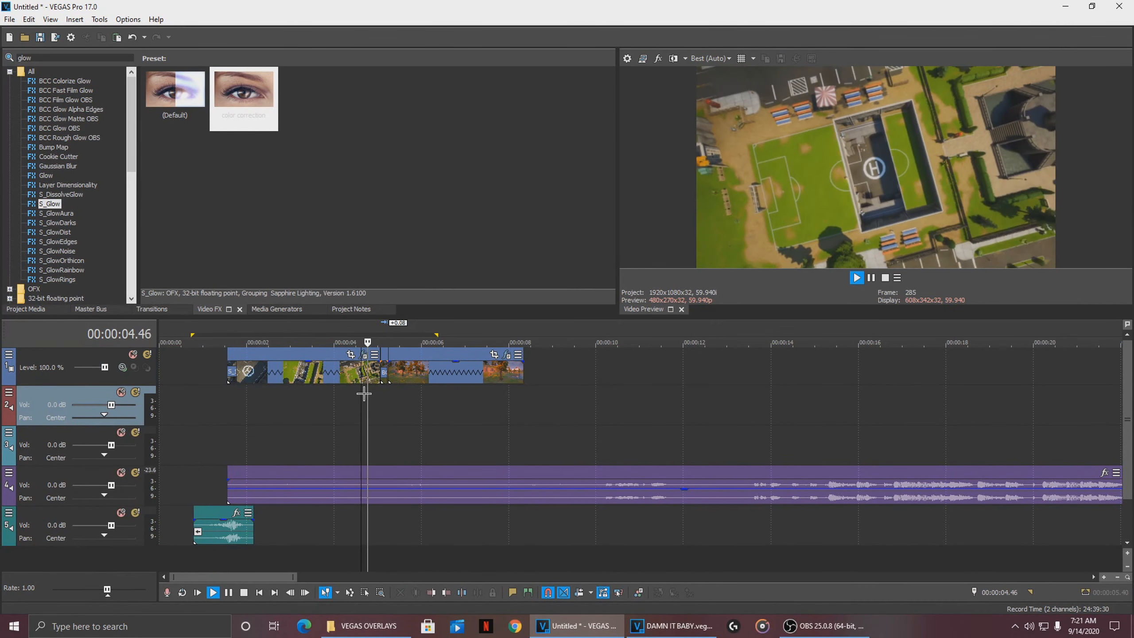
pyautogui.moveTo(353, 392); pyautogui.dragTo(227, 418)
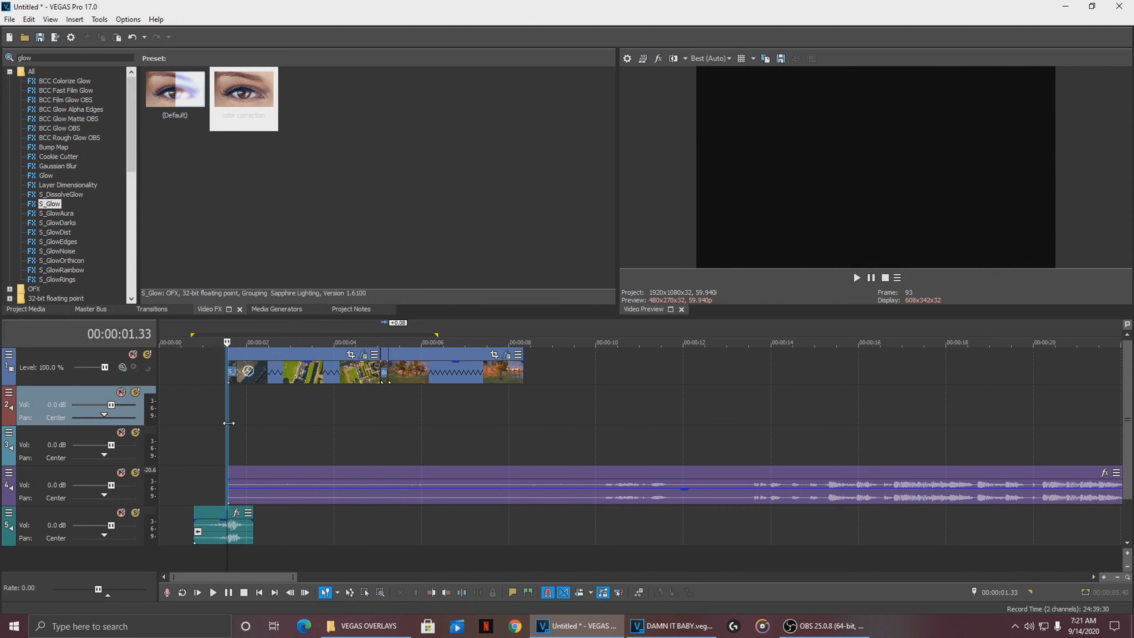
pyautogui.scroll(3, 267, 415)
pyautogui.click(266, 415)
pyautogui.click(238, 414)
pyautogui.scroll(-3, 516, 466)
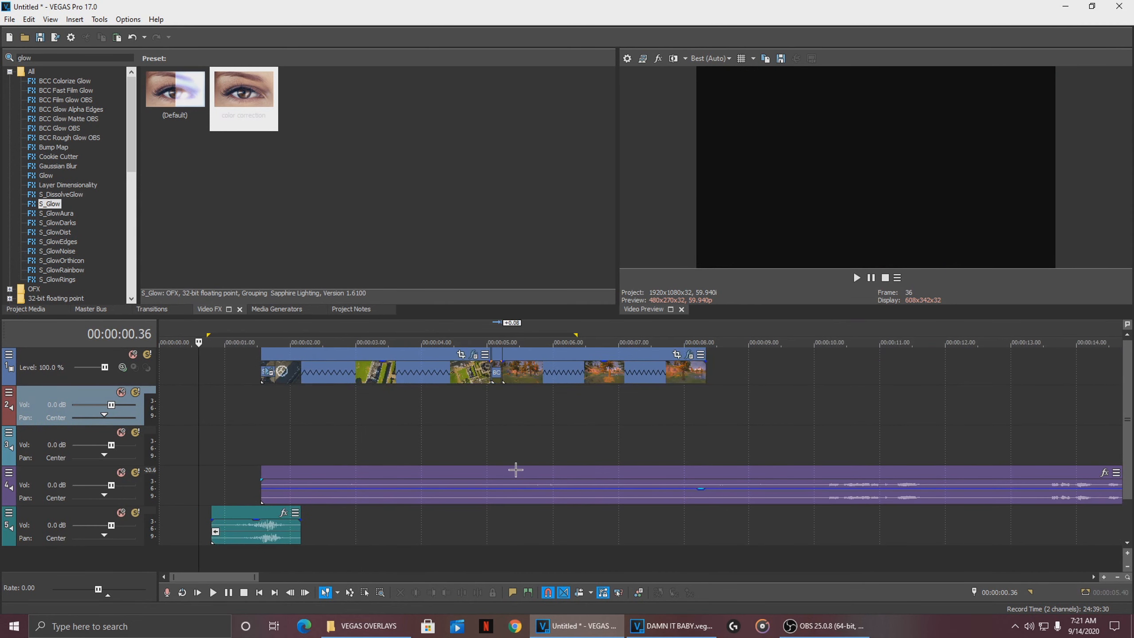
pyautogui.press('space')
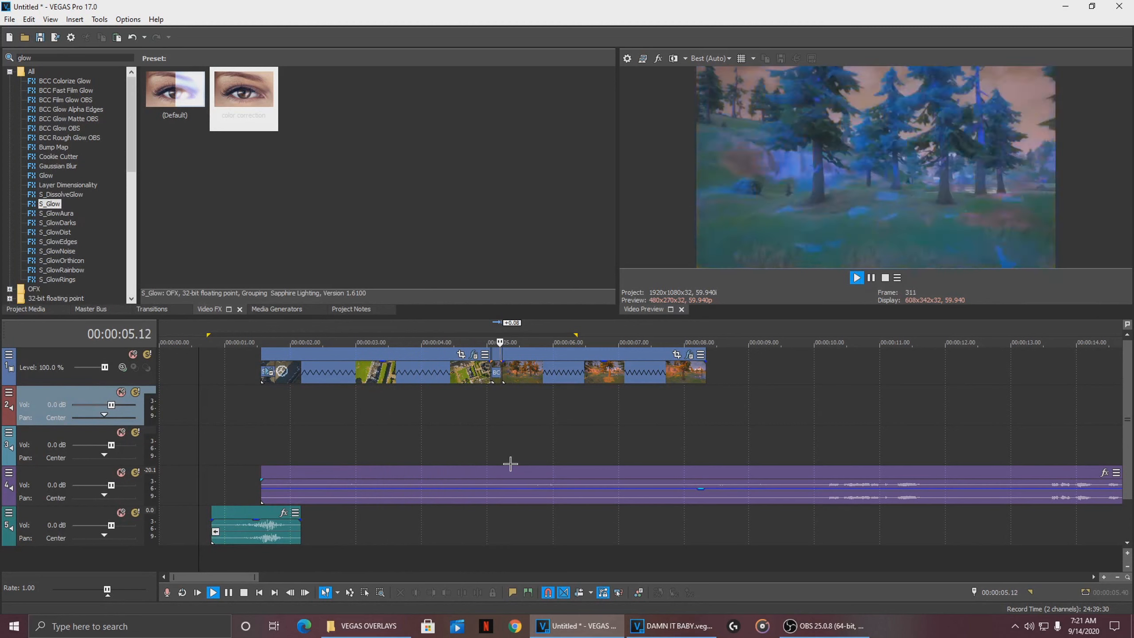
pyautogui.press('Return')
# - Insert a new video track above the gameplay clips' track
pyautogui.click(204, 422)
pyautogui.click(208, 423)
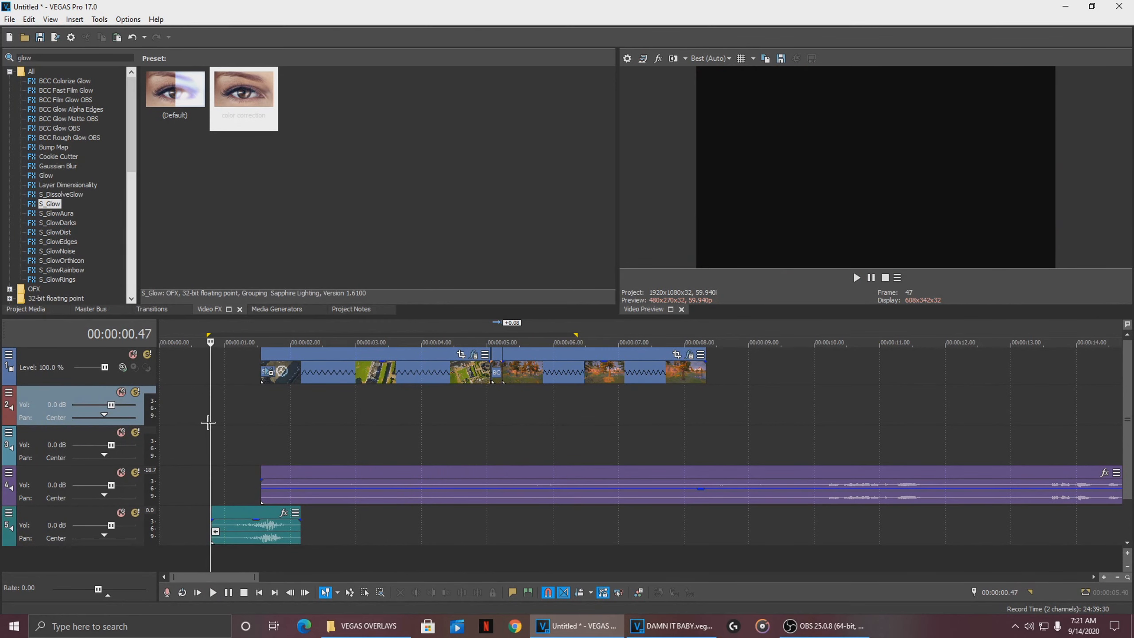
pyautogui.rightClick(78, 350)
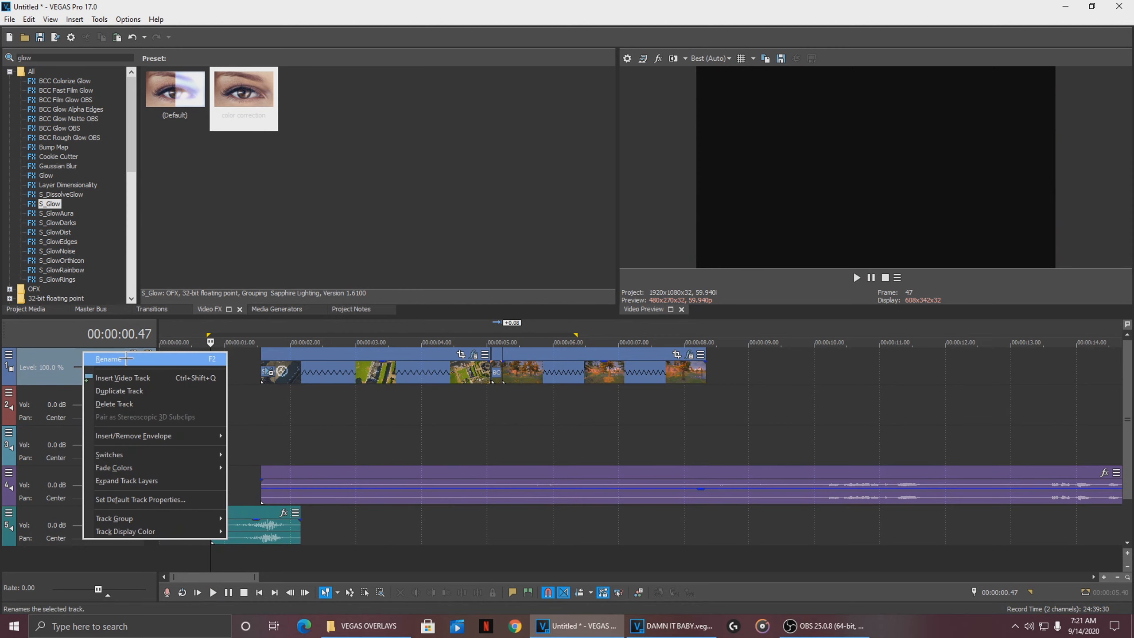
pyautogui.click(96, 358)
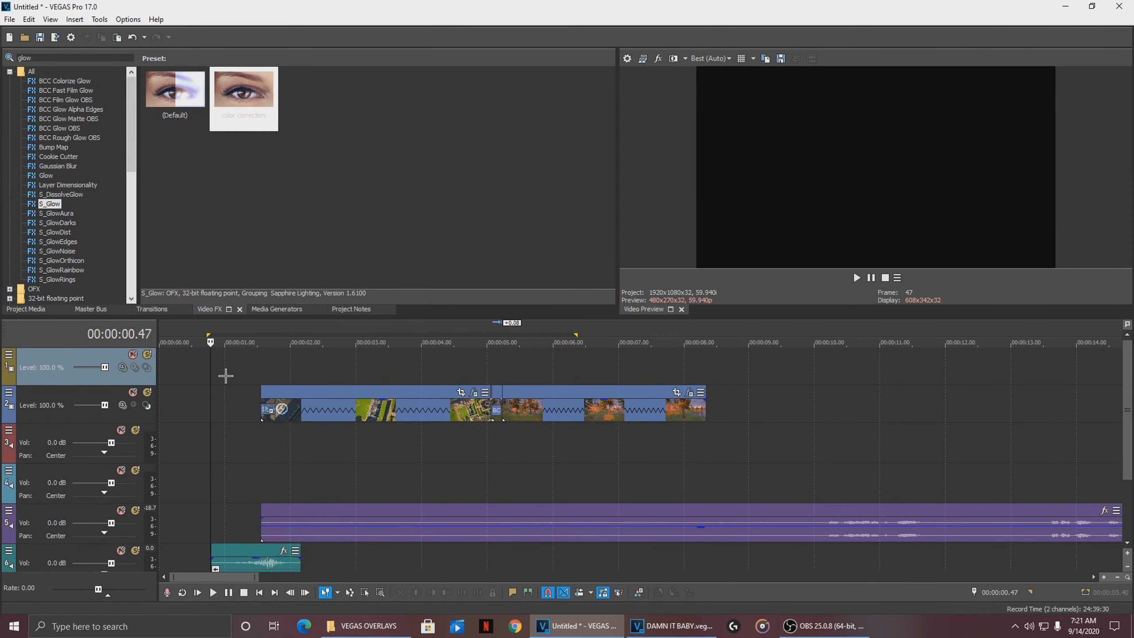
# - Save the project on the Desktop as a VEGAS Pro project file named "how to"
pyautogui.hotkey('ctrl', 's')
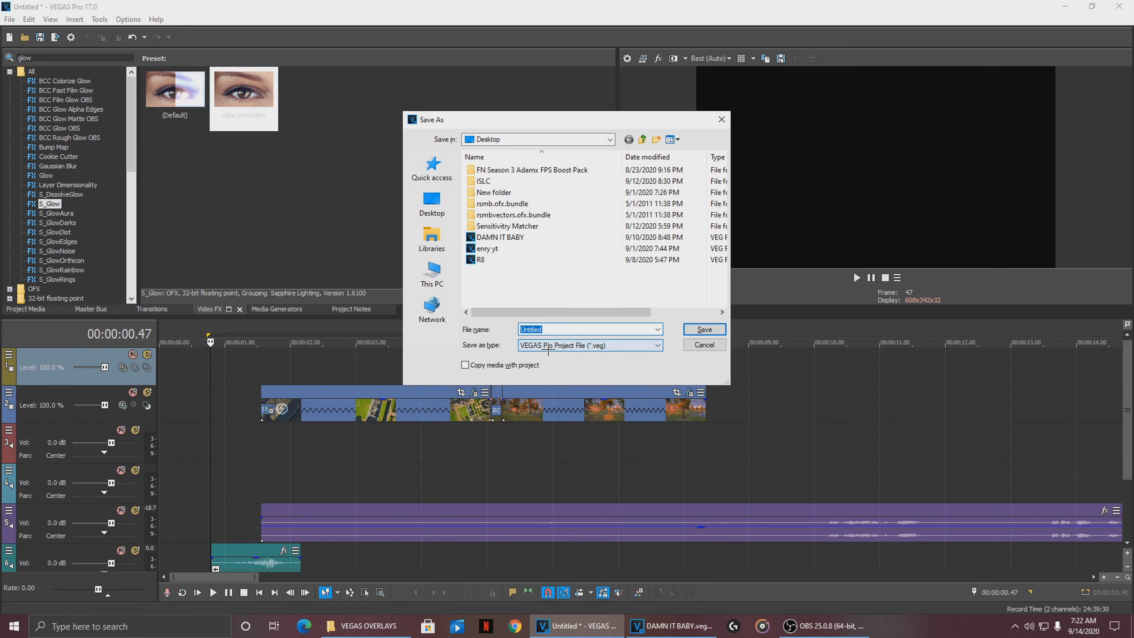
pyautogui.write('how to')
pyautogui.press('Return')
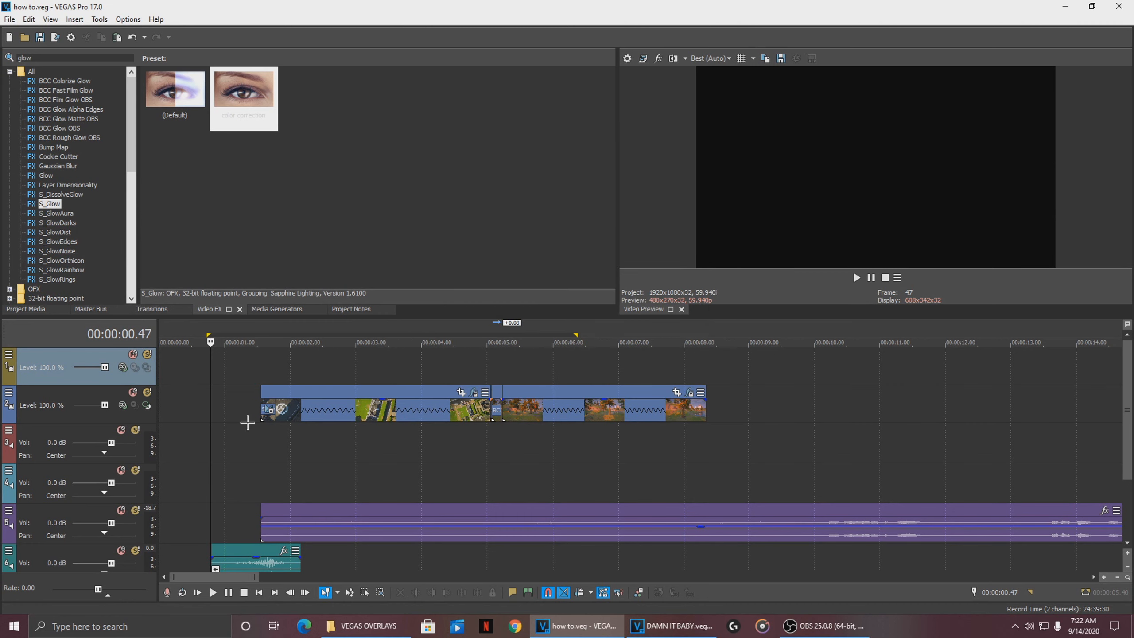
# - Find the (Legacy) Text generator and add its default text to the new track, starting at the first clip's start
pyautogui.click(184, 434)
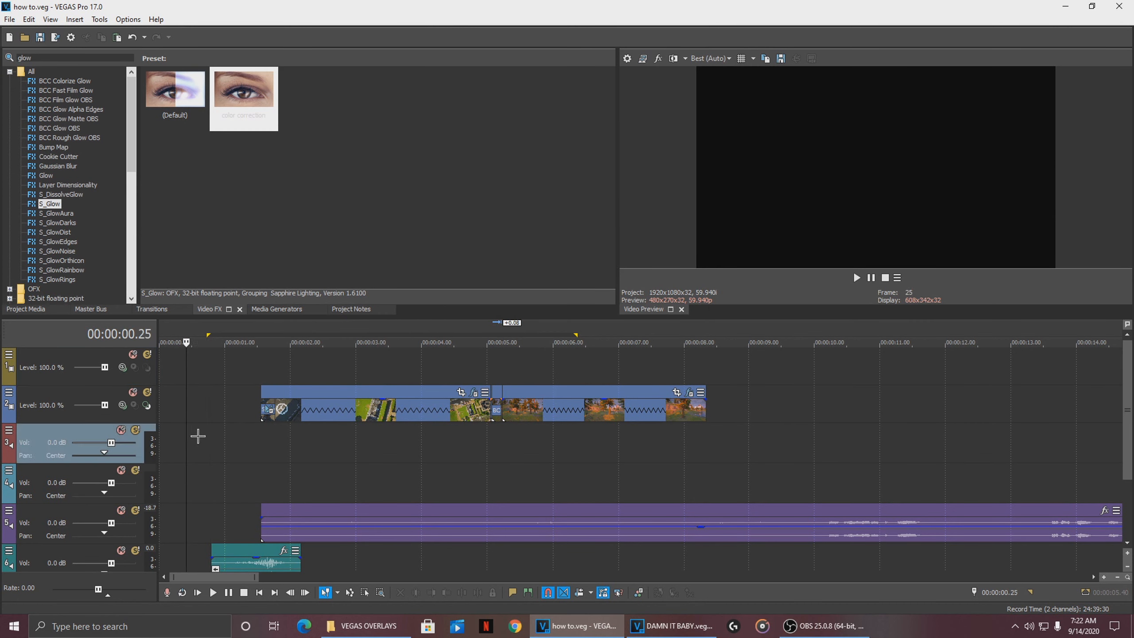
pyautogui.press('space')
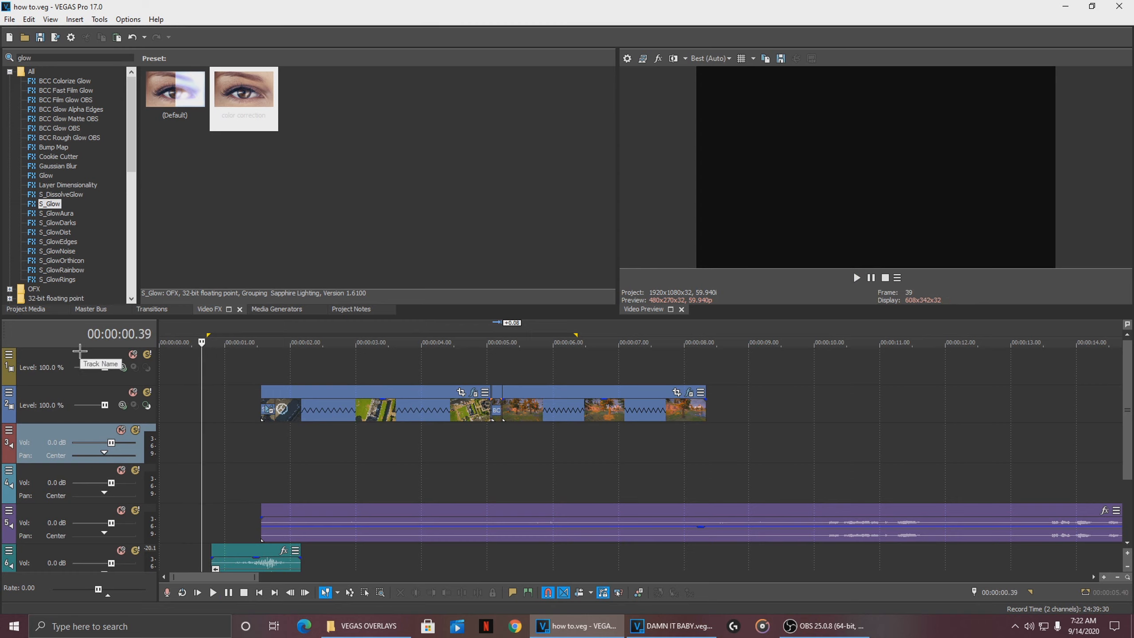
pyautogui.click(282, 308)
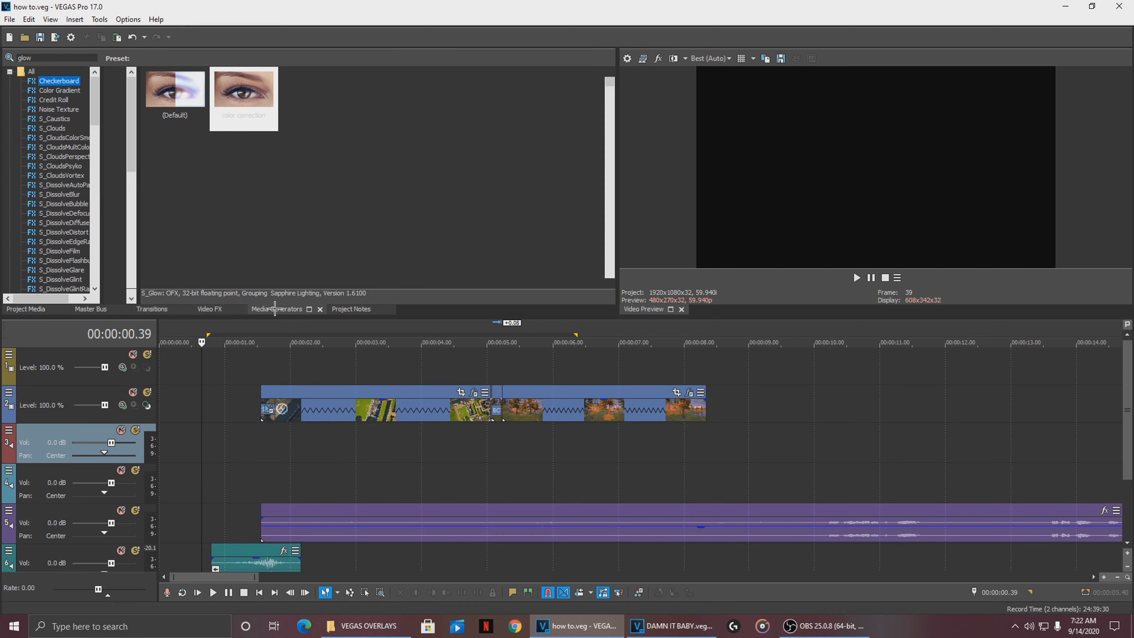
pyautogui.click(40, 60)
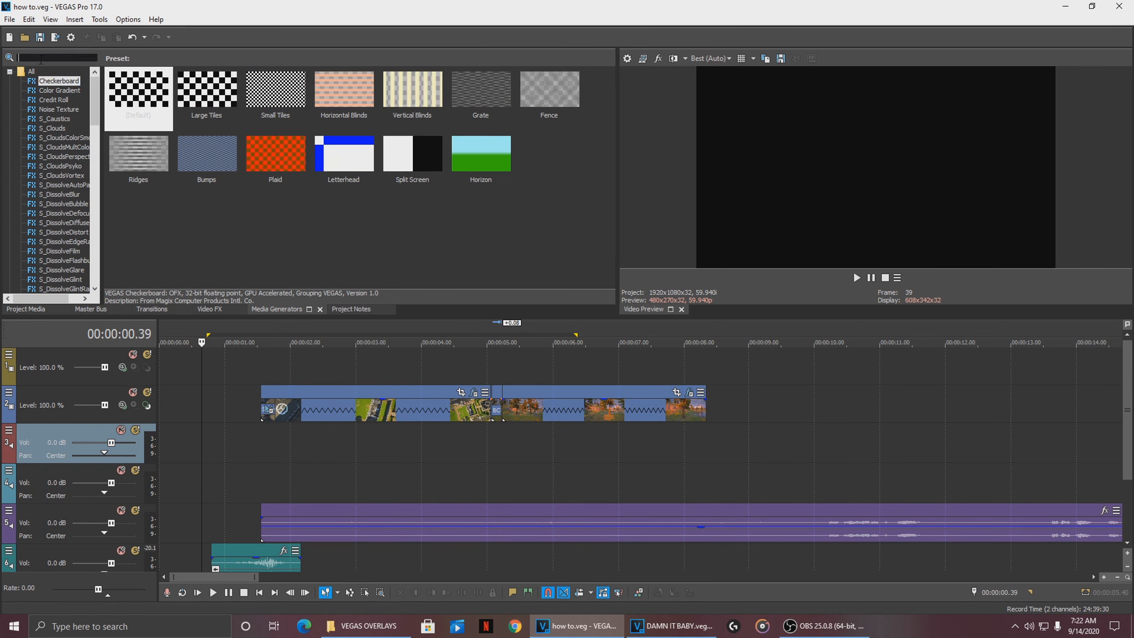
pyautogui.write('text')
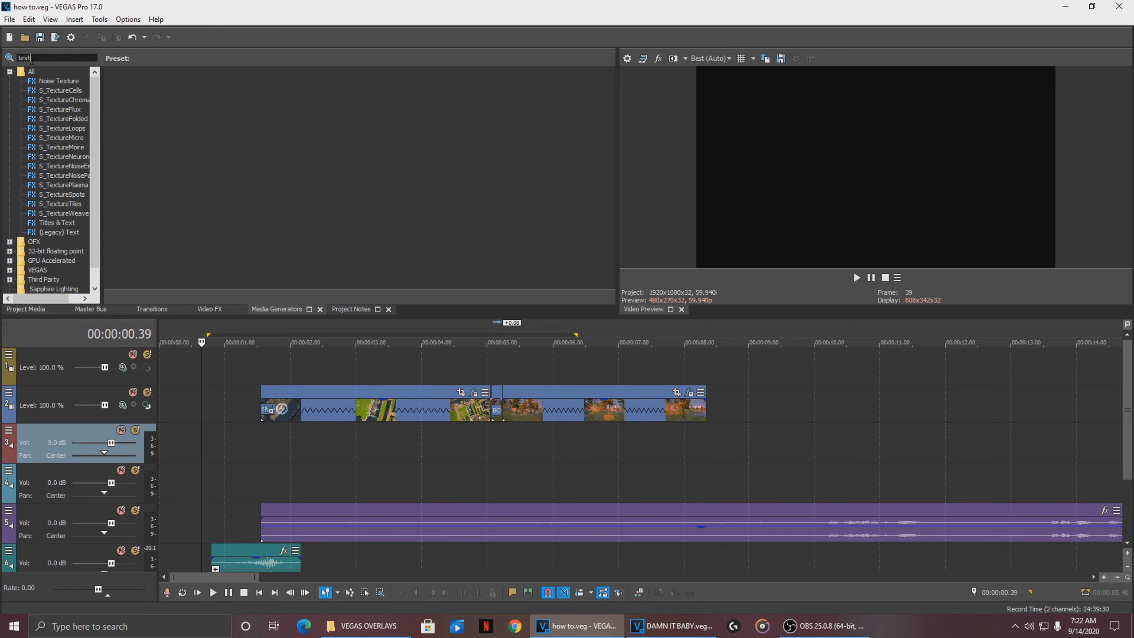
pyautogui.click(64, 232)
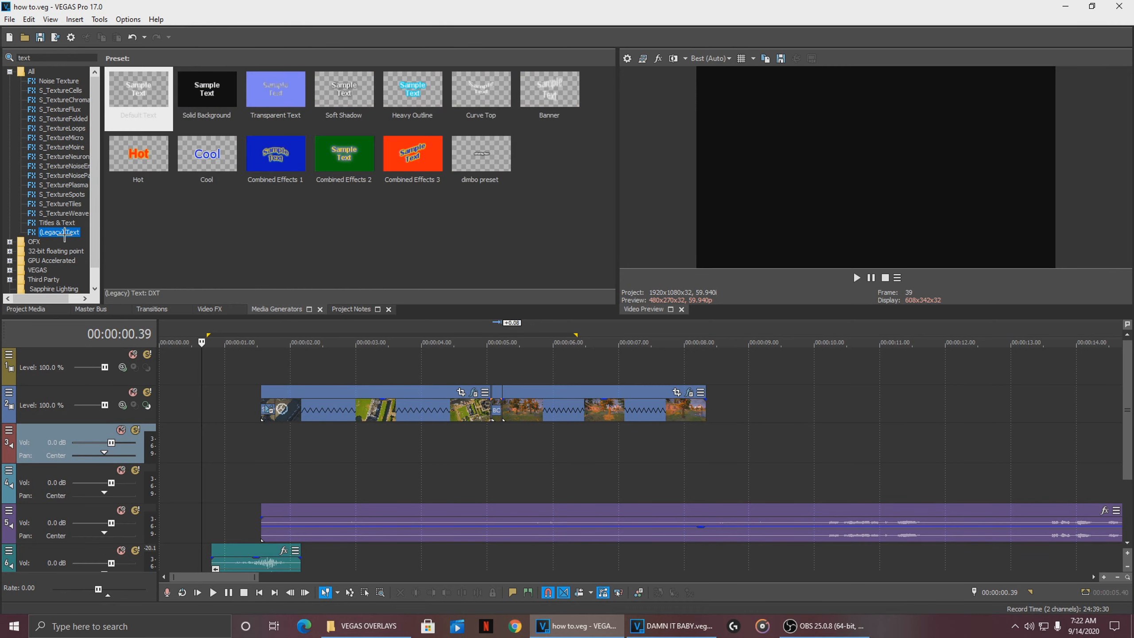
pyautogui.moveTo(64, 233); pyautogui.dragTo(269, 359)
pyautogui.click(733, 196)
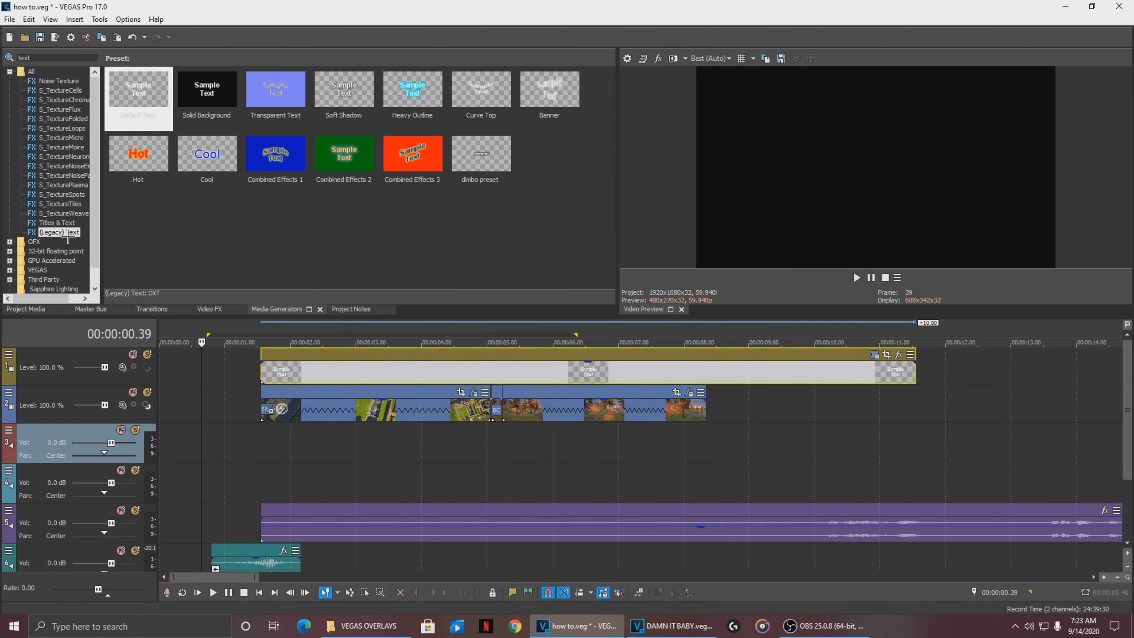
# - View the Enable Legacy Text option among the deprecated features in the preferences and close the preferences without applying anything
pyautogui.click(138, 18)
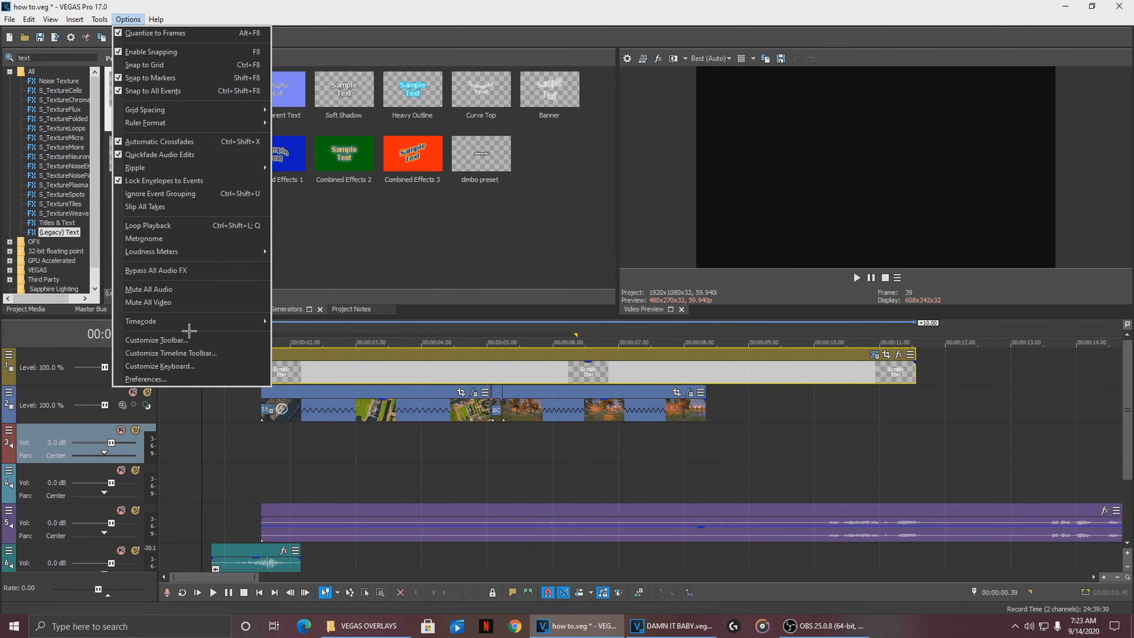
pyautogui.click(145, 378)
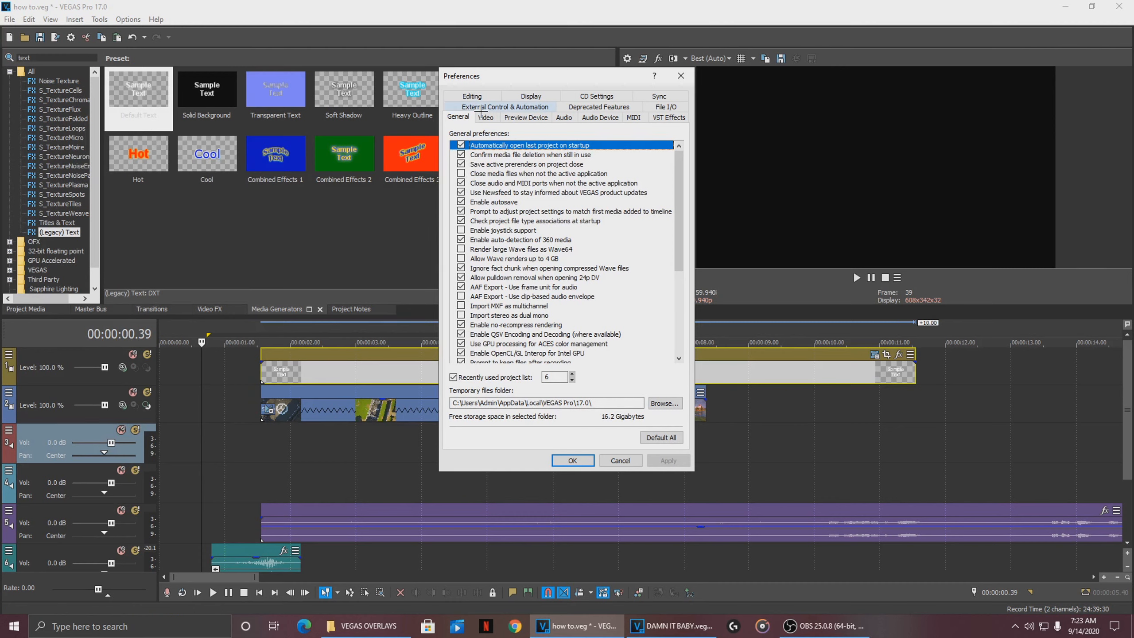
pyautogui.click(615, 107)
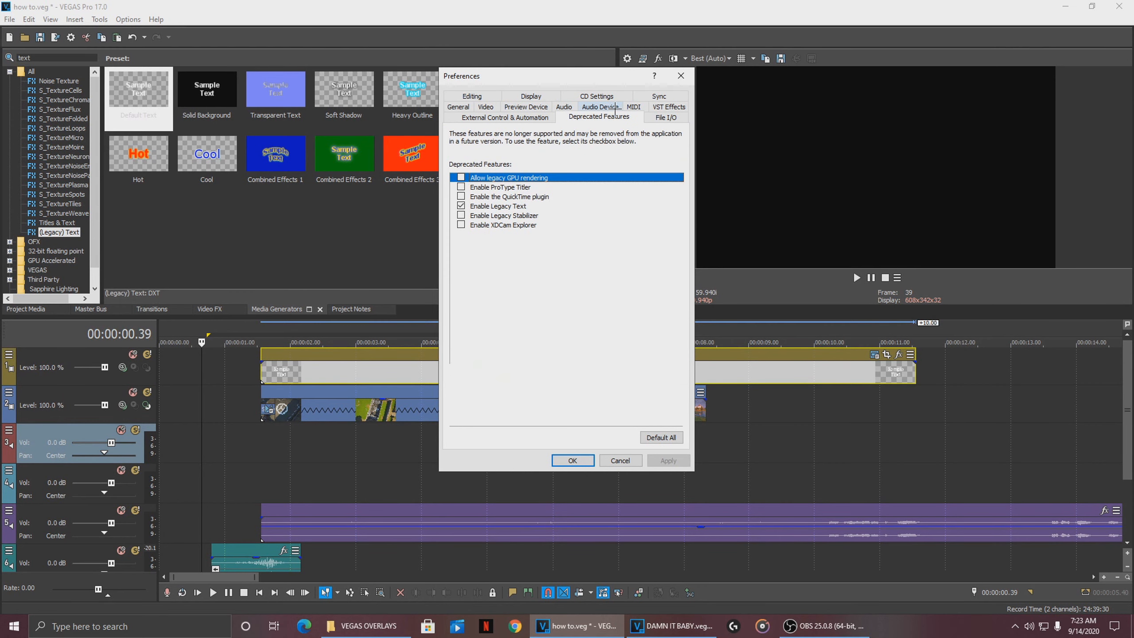
pyautogui.click(461, 206)
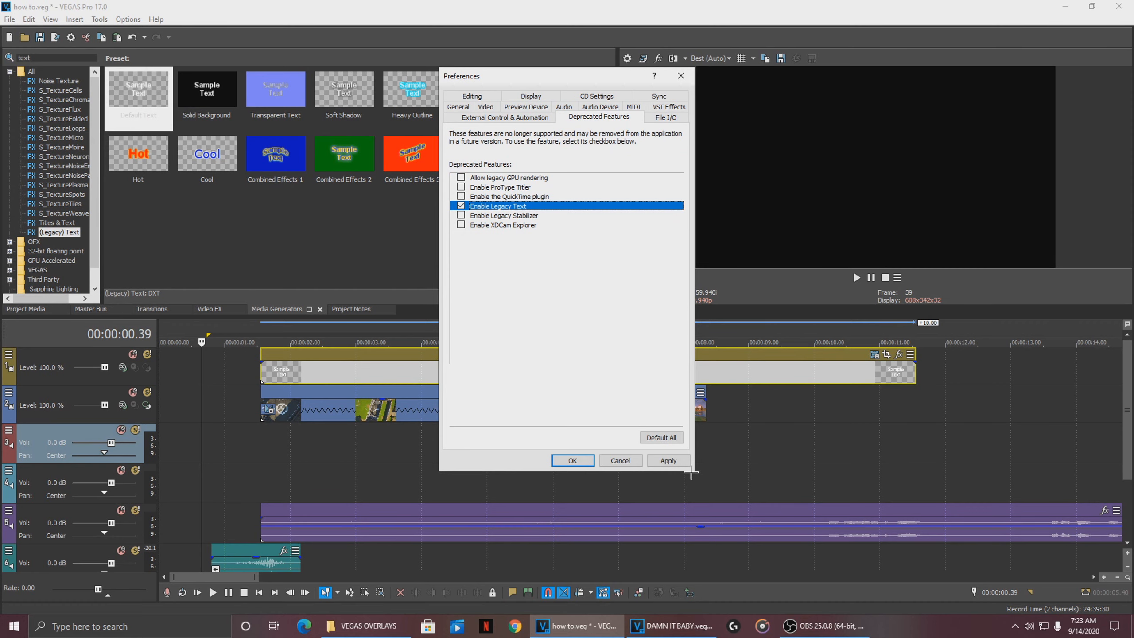
pyautogui.click(681, 76)
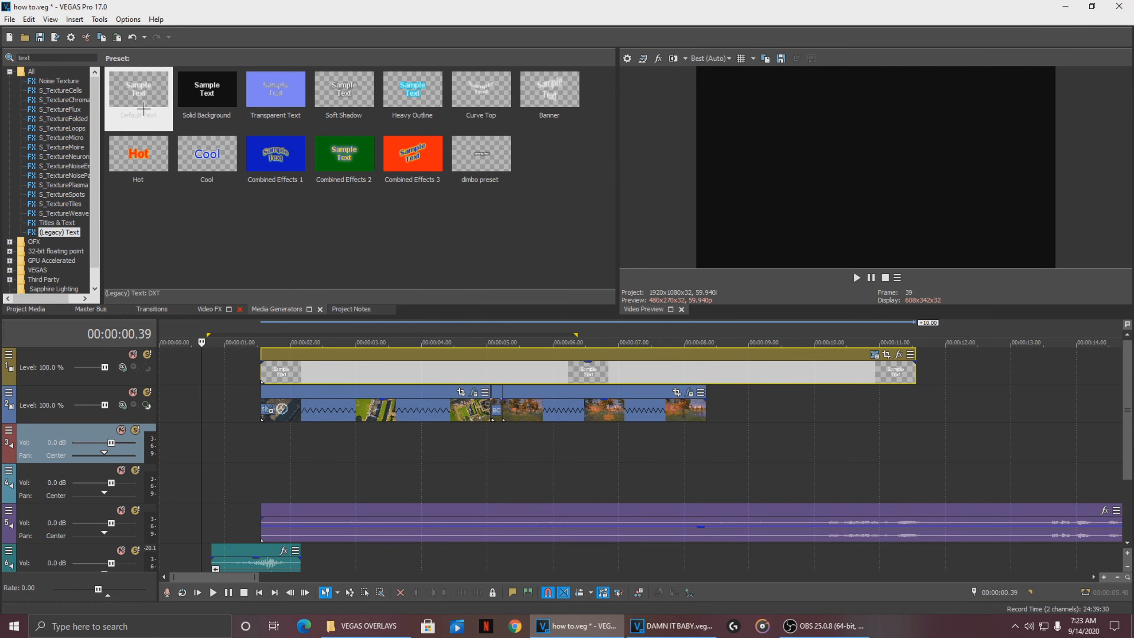
# - Preview the text event over the first clip, open its generated media settings and clear the sample text
pyautogui.click(57, 232)
pyautogui.click(460, 374)
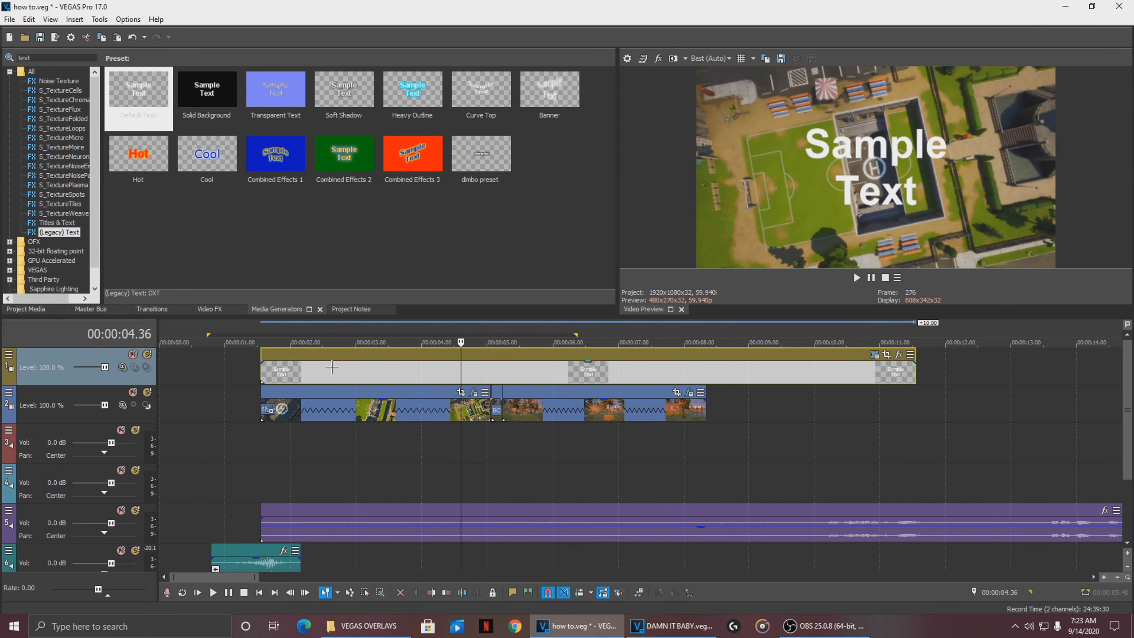
pyautogui.click(309, 370)
pyautogui.click(342, 377)
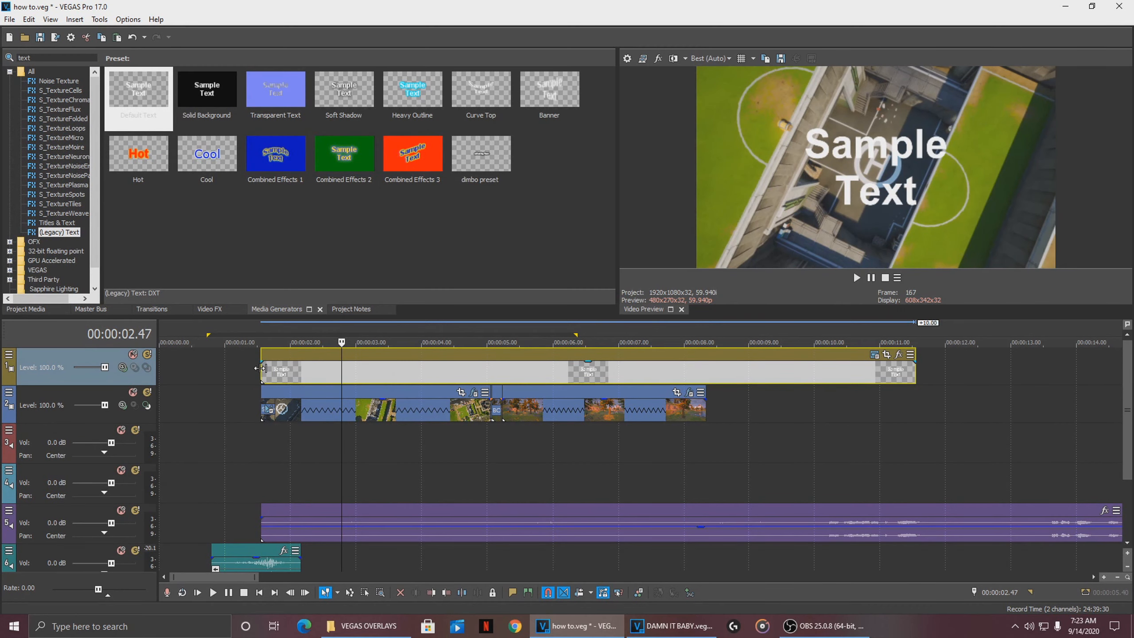
pyautogui.click(260, 367)
pyautogui.click(874, 359)
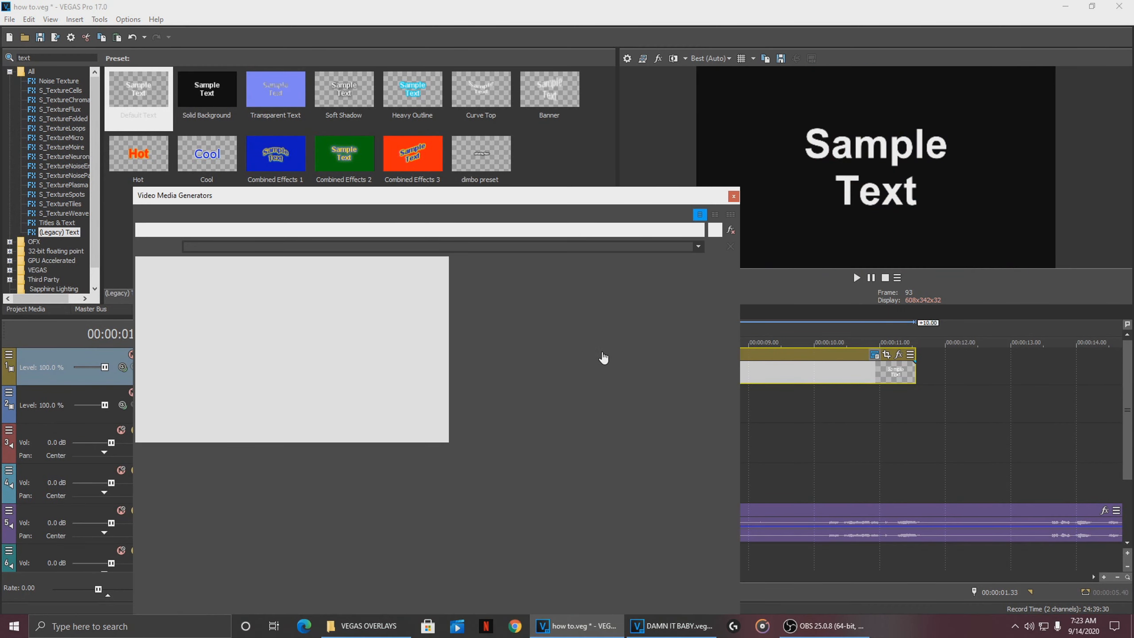
pyautogui.moveTo(368, 400); pyautogui.dragTo(140, 276)
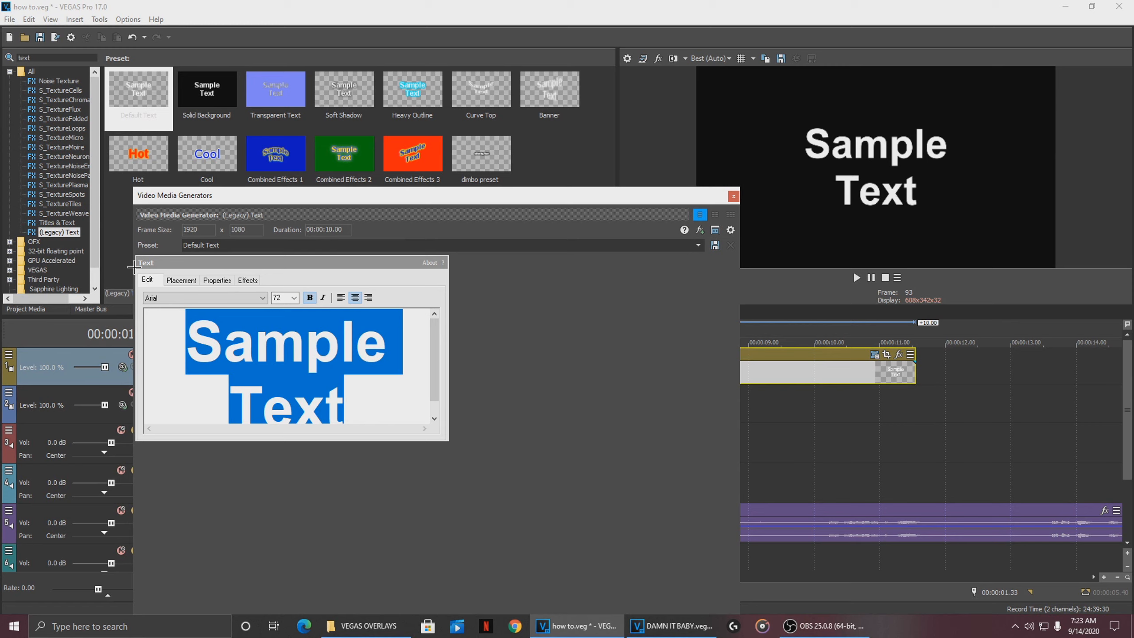
pyautogui.press('BackSpace')
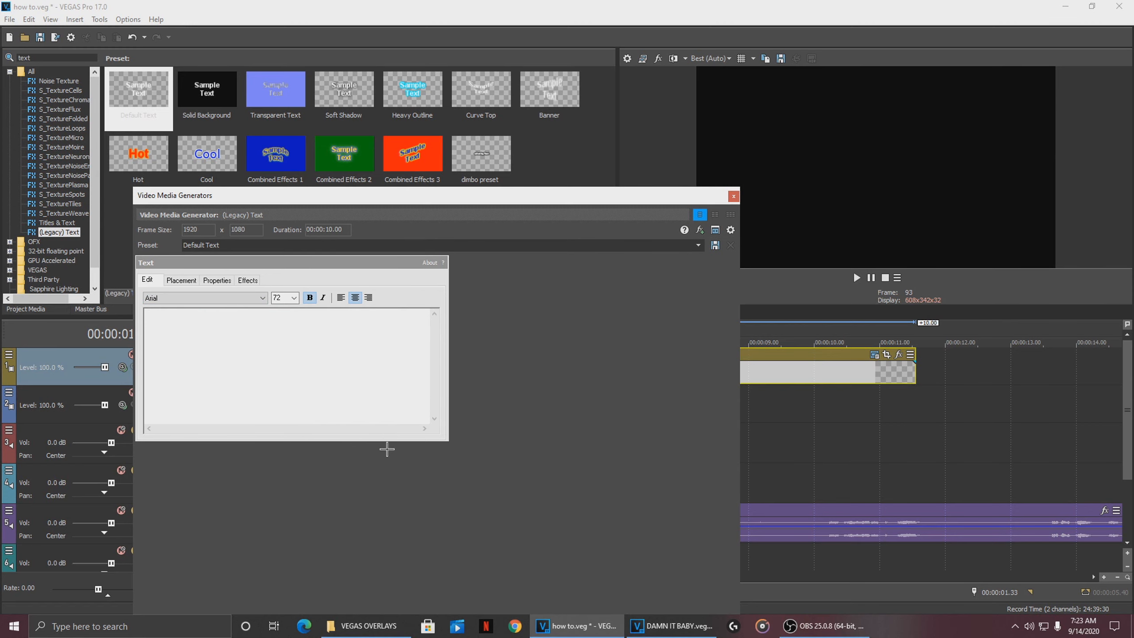
# - Switch to the DAMN IT BABY project and inspect the font and size settings of its HIGHLIGHTS #12 title
pyautogui.click(672, 626)
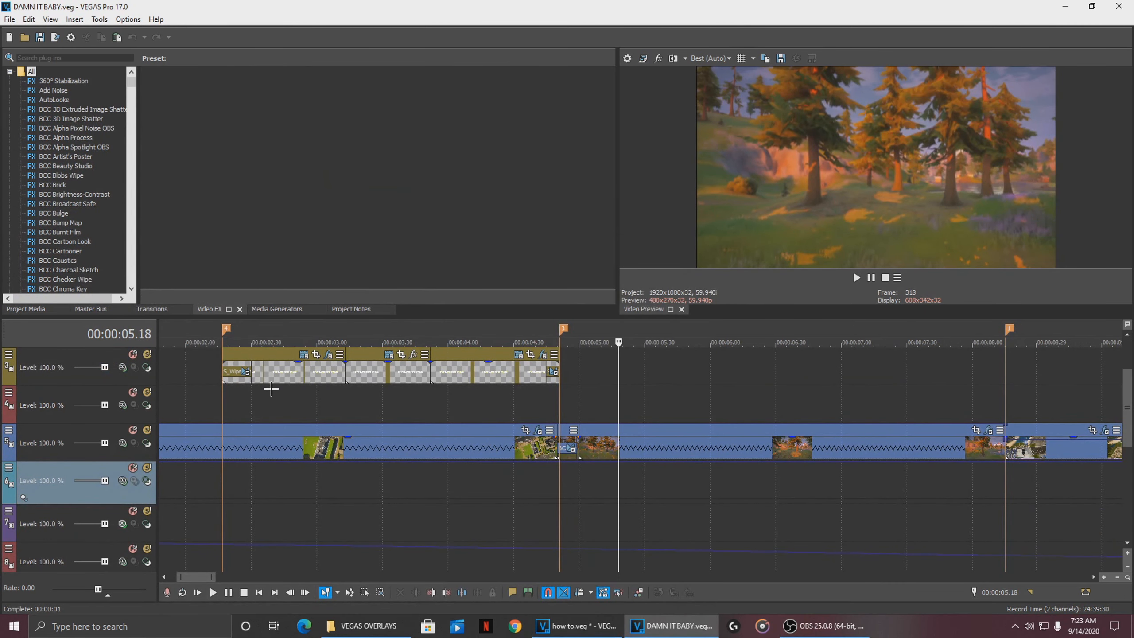
pyautogui.click(286, 392)
pyautogui.scroll(3, 447, 402)
pyautogui.click(564, 409)
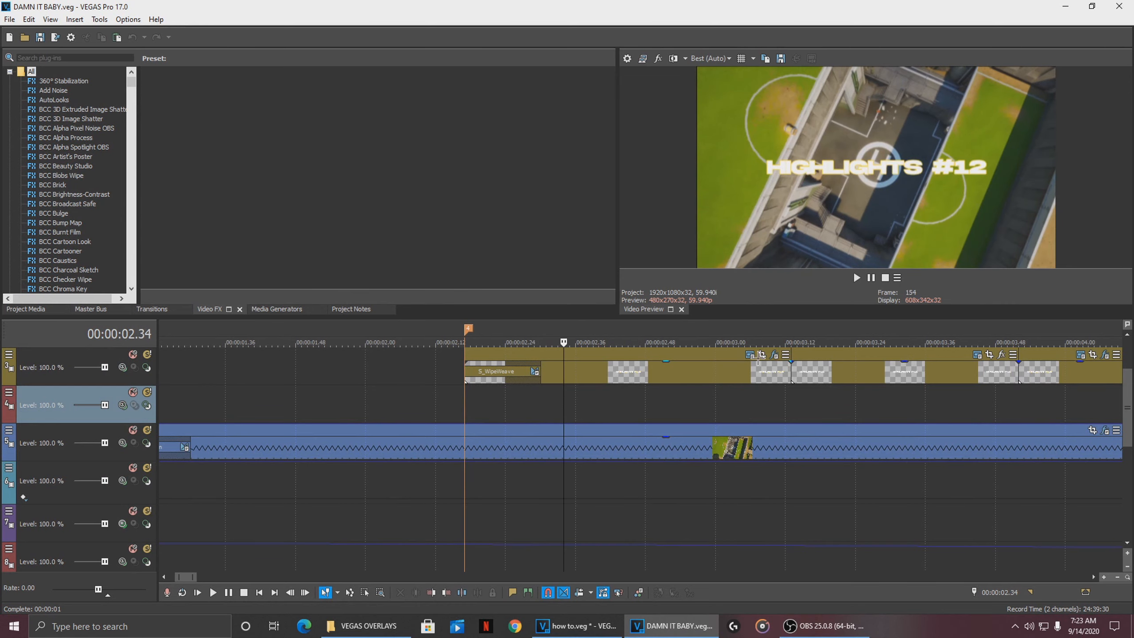
pyautogui.click(749, 354)
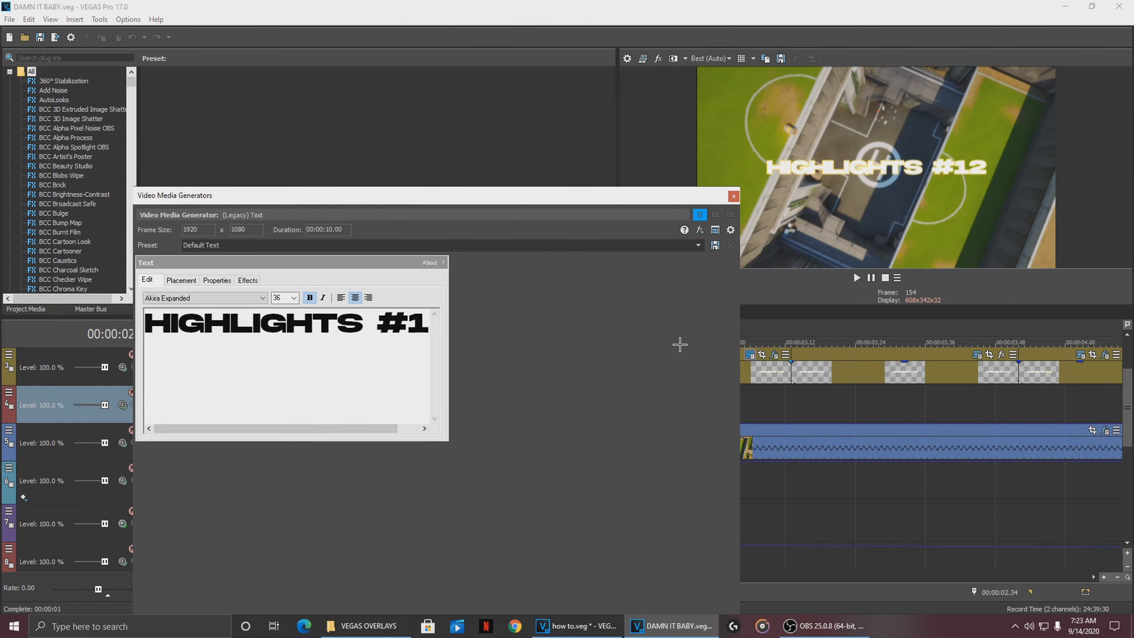
pyautogui.click(734, 194)
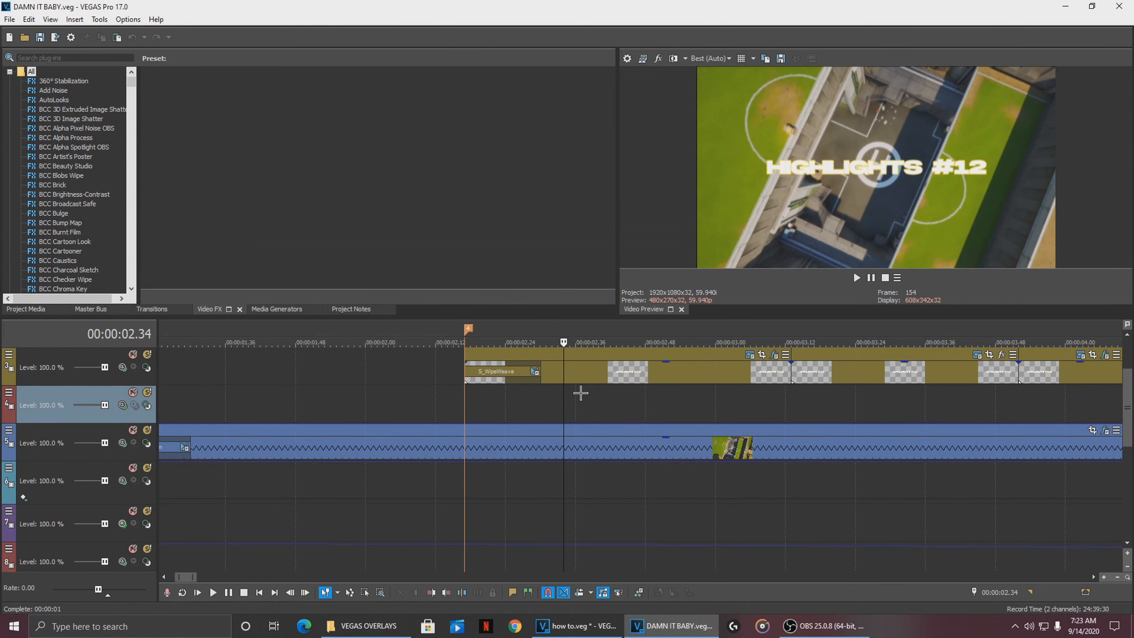
pyautogui.click(467, 395)
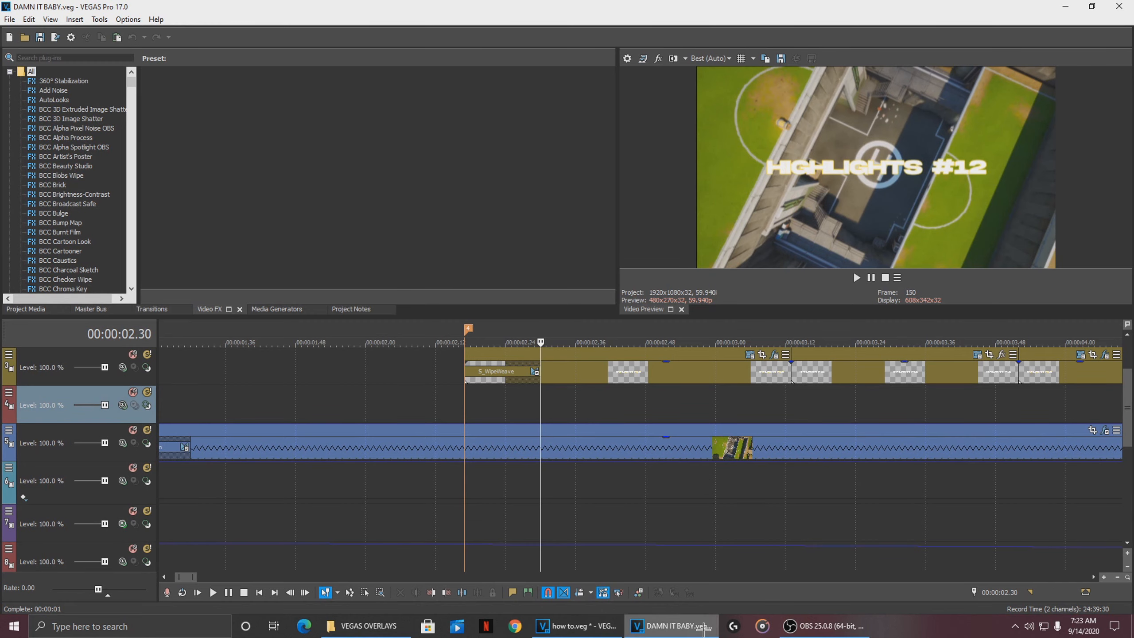
# - Return to the "how to" project, set the text event's font to Akira Expanded and enter HIGHLIGHTS as its text
pyautogui.click(578, 625)
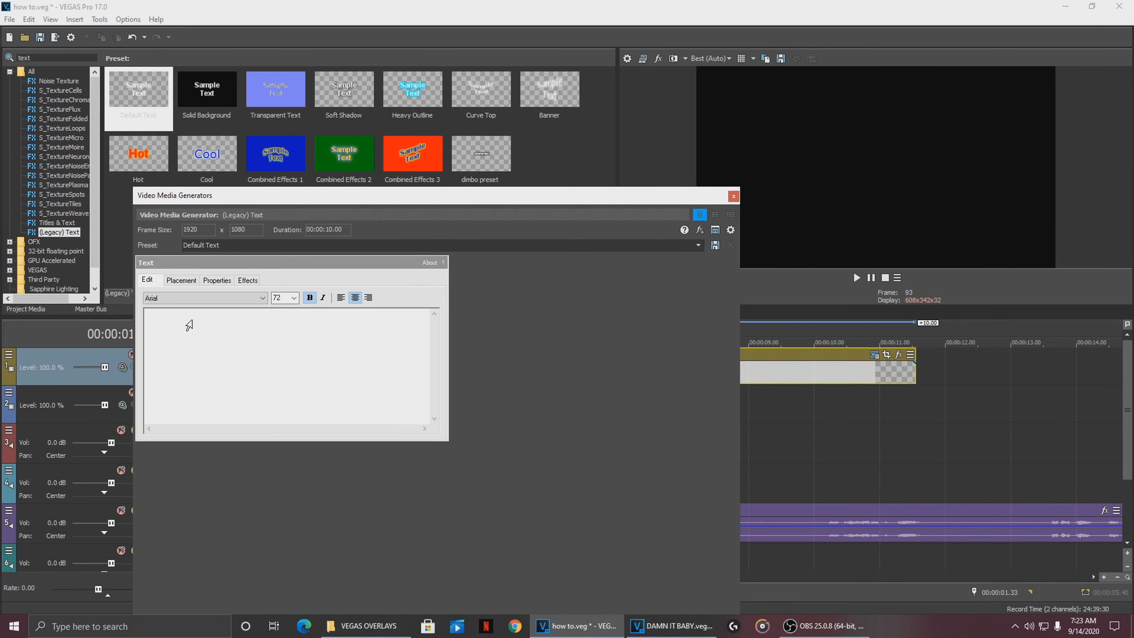
pyautogui.moveTo(335, 195); pyautogui.dragTo(422, 172)
pyautogui.click(329, 276)
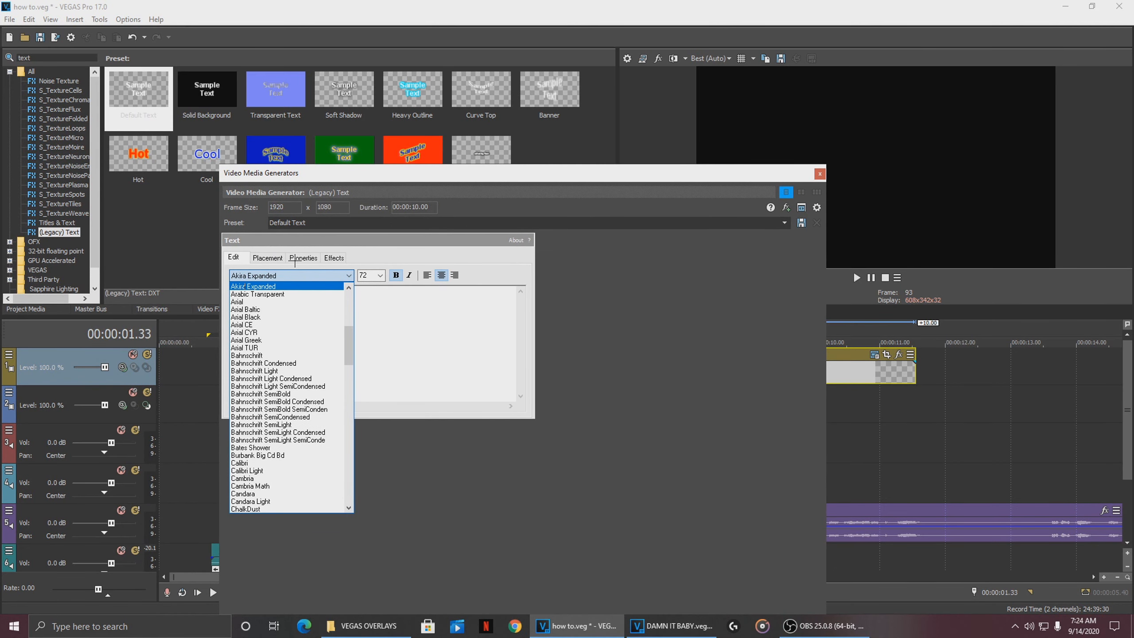
pyautogui.click(278, 286)
pyautogui.click(364, 322)
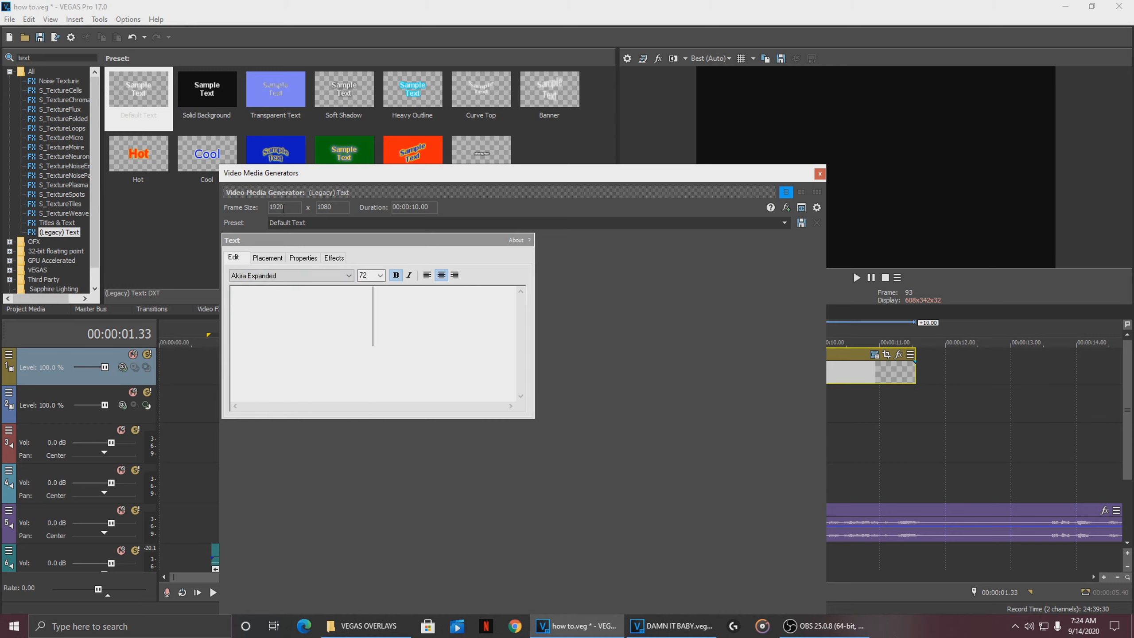
pyautogui.press('BackSpace')
pyautogui.write('HIGHLIGHTS')
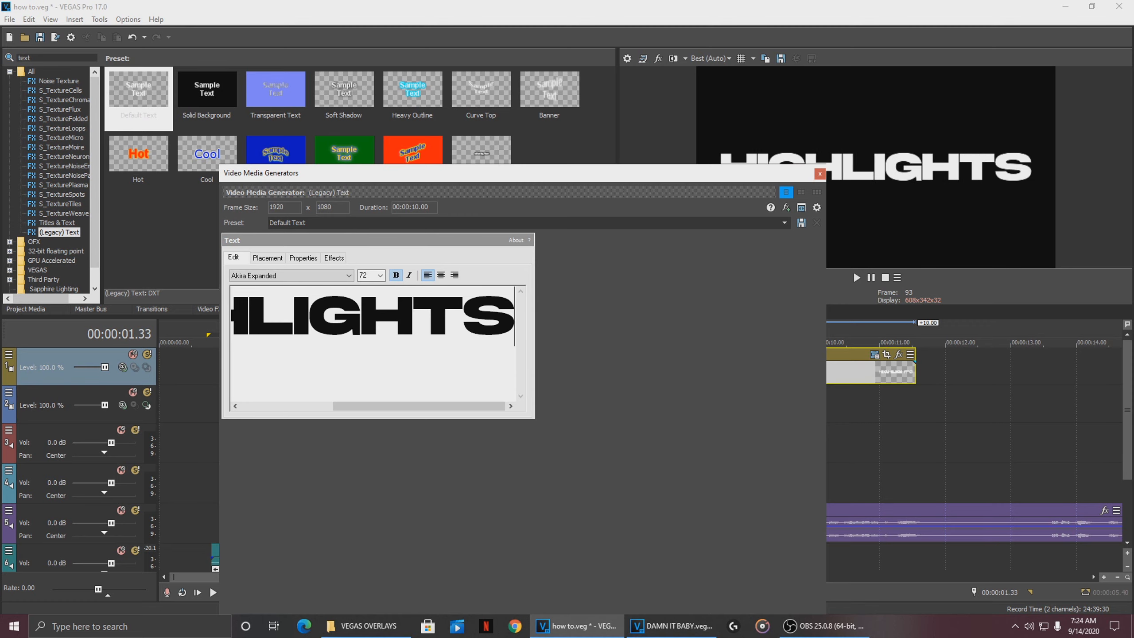
# - Check the title in the preview and reduce the HIGHLIGHTS text's font size to 26
pyautogui.moveTo(576, 175); pyautogui.dragTo(761, 346)
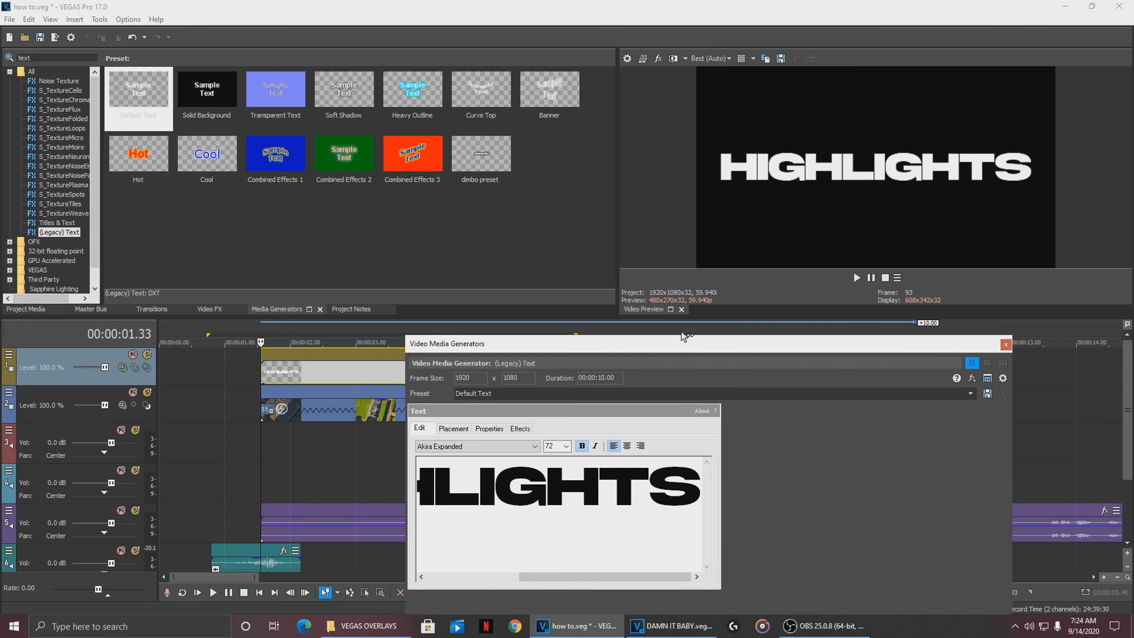
pyautogui.moveTo(684, 337); pyautogui.dragTo(456, 144)
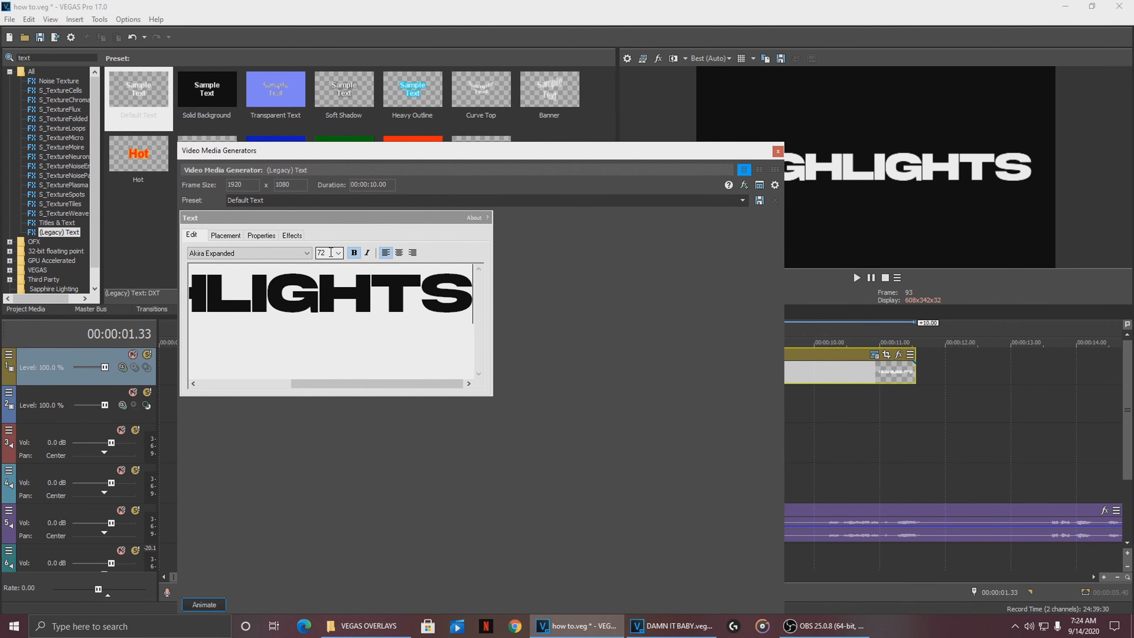
pyautogui.scroll(2, 330, 253)
pyautogui.scroll(2, 330, 252)
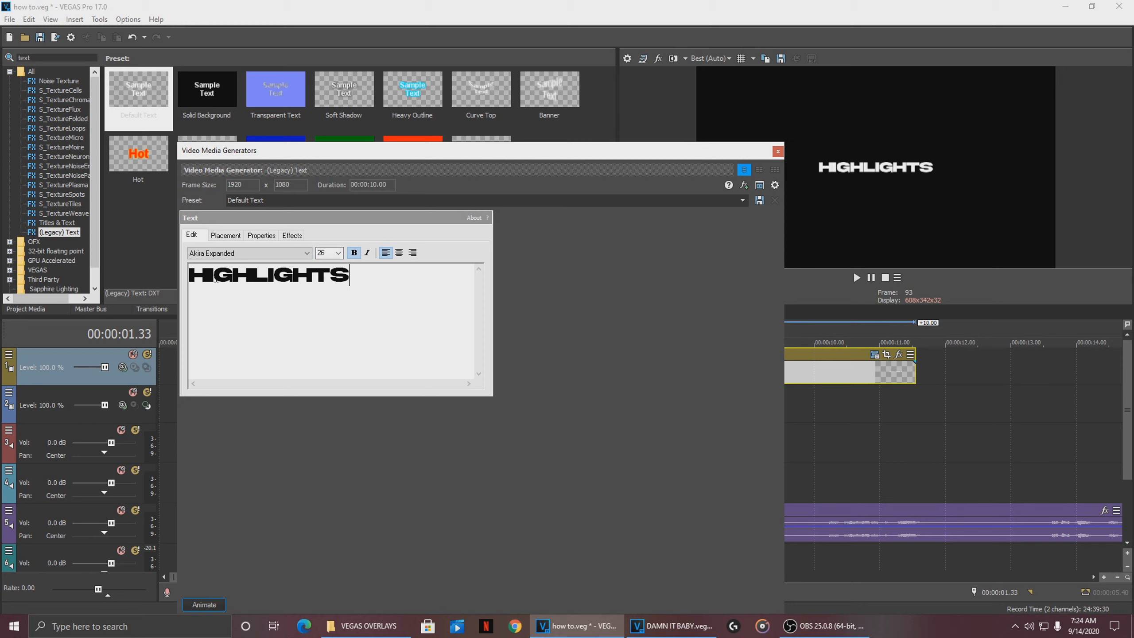
# - Preview the title over the first gameplay clip and set its font size to 28
pyautogui.moveTo(419, 151); pyautogui.dragTo(789, 253)
pyautogui.click(382, 435)
pyautogui.click(344, 433)
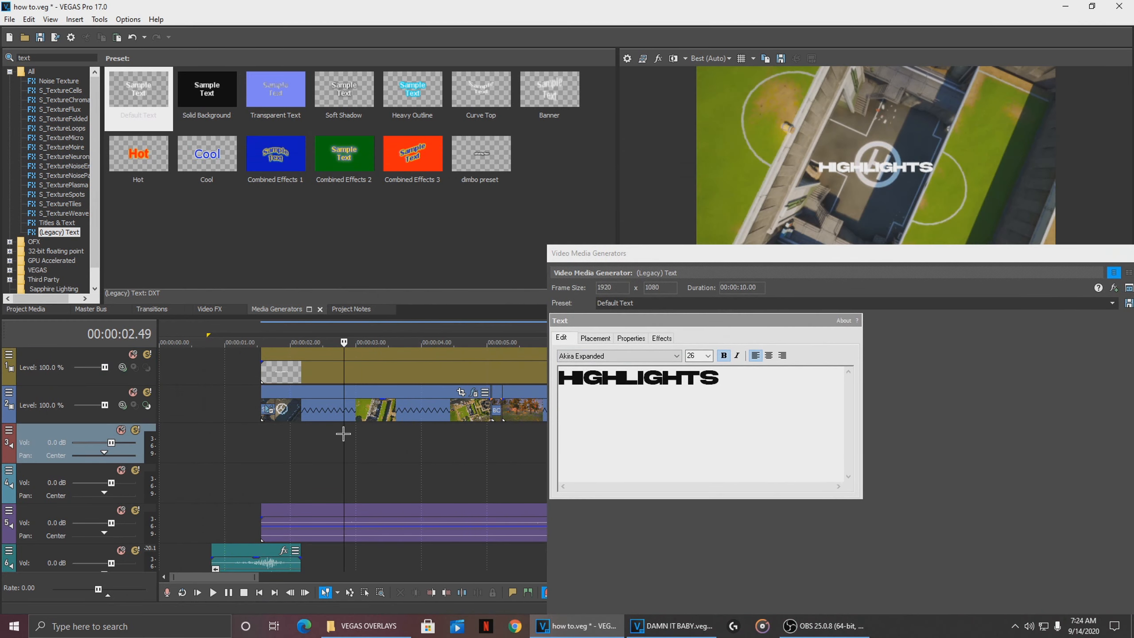
pyautogui.moveTo(669, 253); pyautogui.dragTo(356, 196)
pyautogui.scroll(-1, 377, 294)
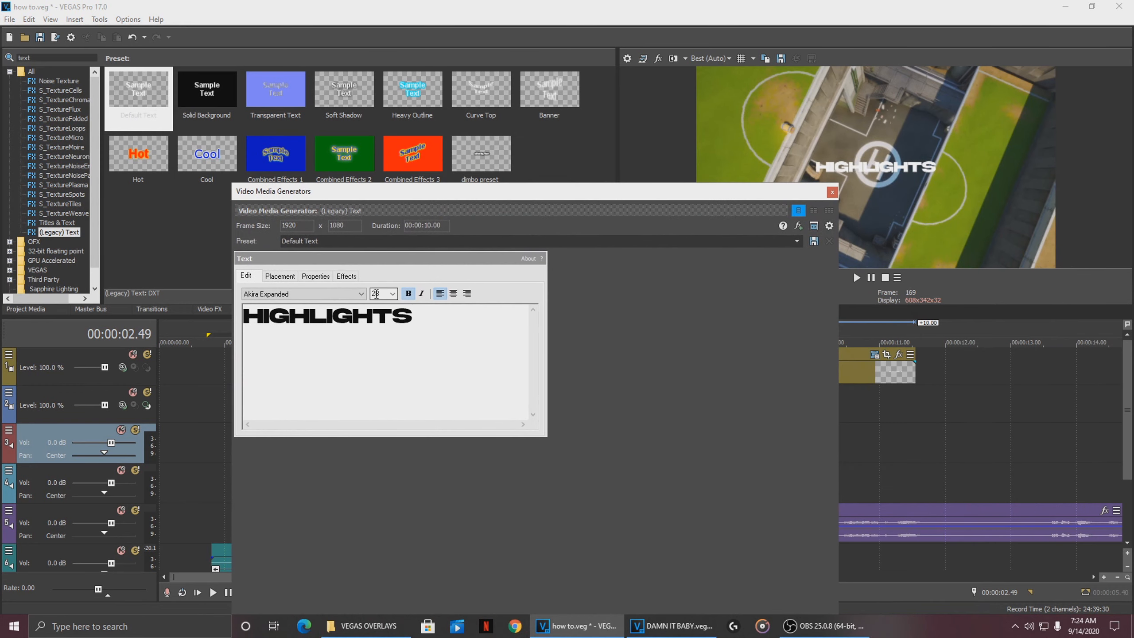
pyautogui.moveTo(411, 191); pyautogui.dragTo(263, 113)
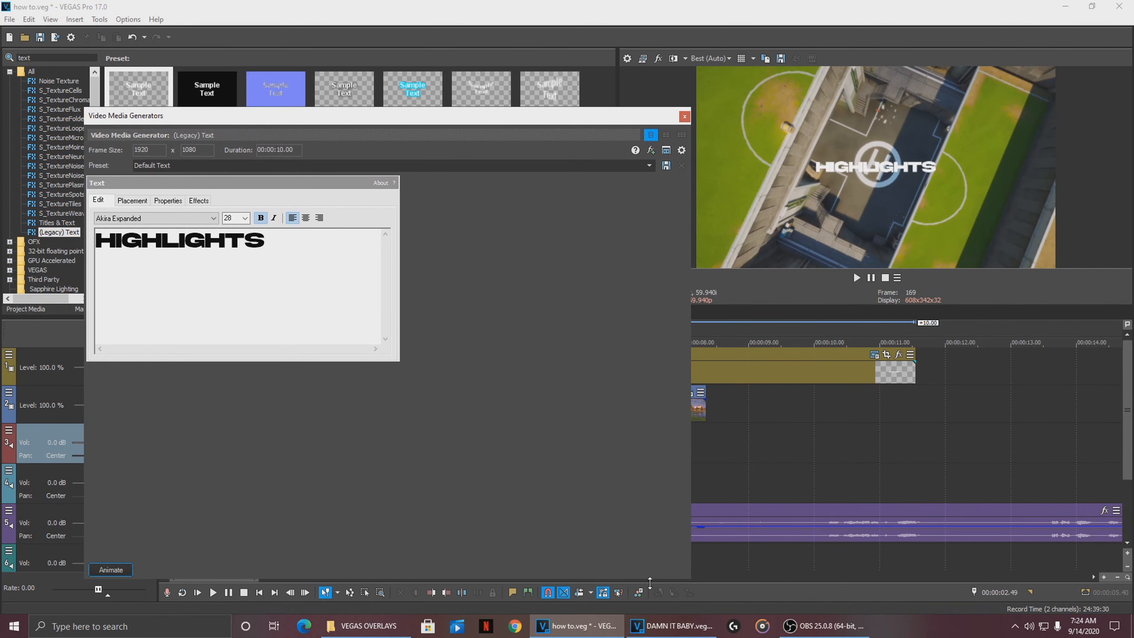
# - Switch to the DAMN IT BABY project and inspect the HIGHLIGHTS #12 title's font size, text properties and outline effects
pyautogui.click(670, 626)
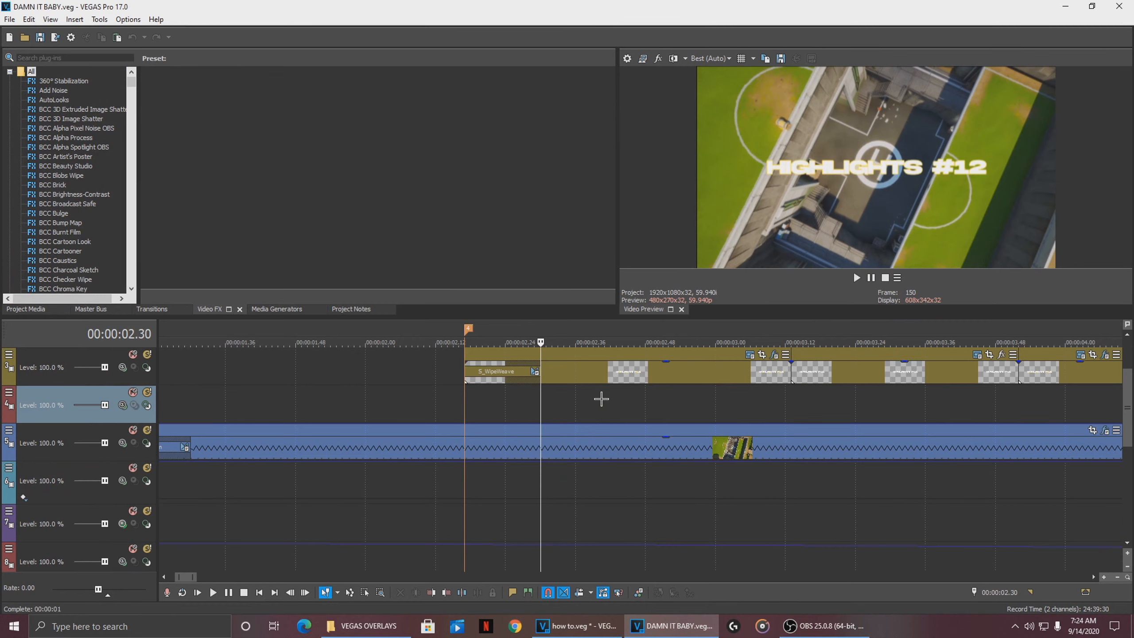
pyautogui.click(580, 625)
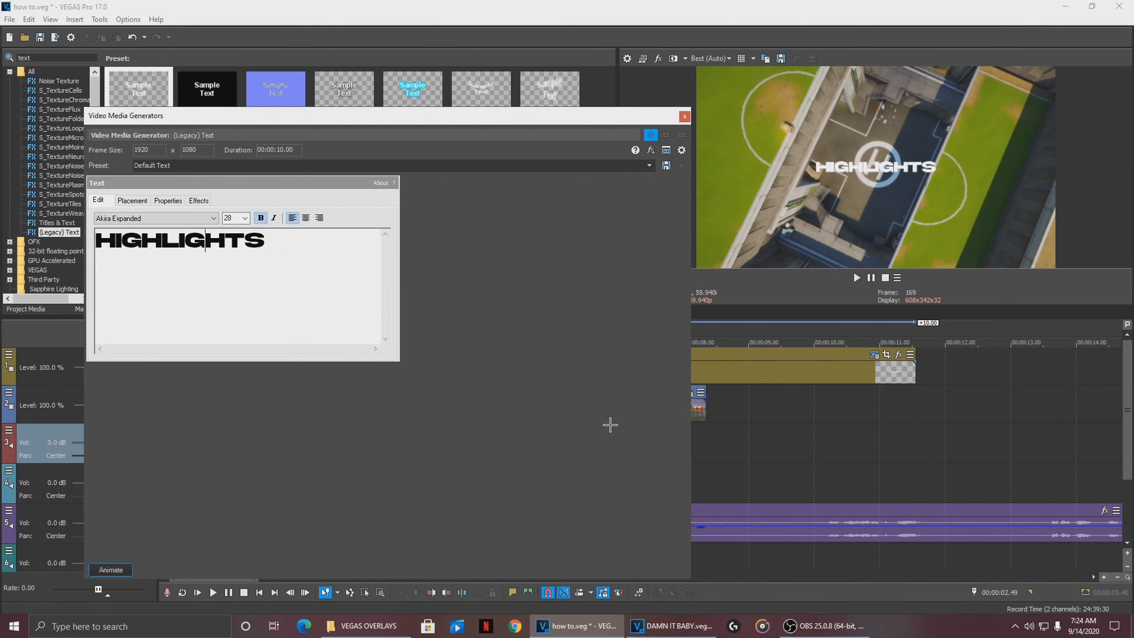
pyautogui.click(670, 625)
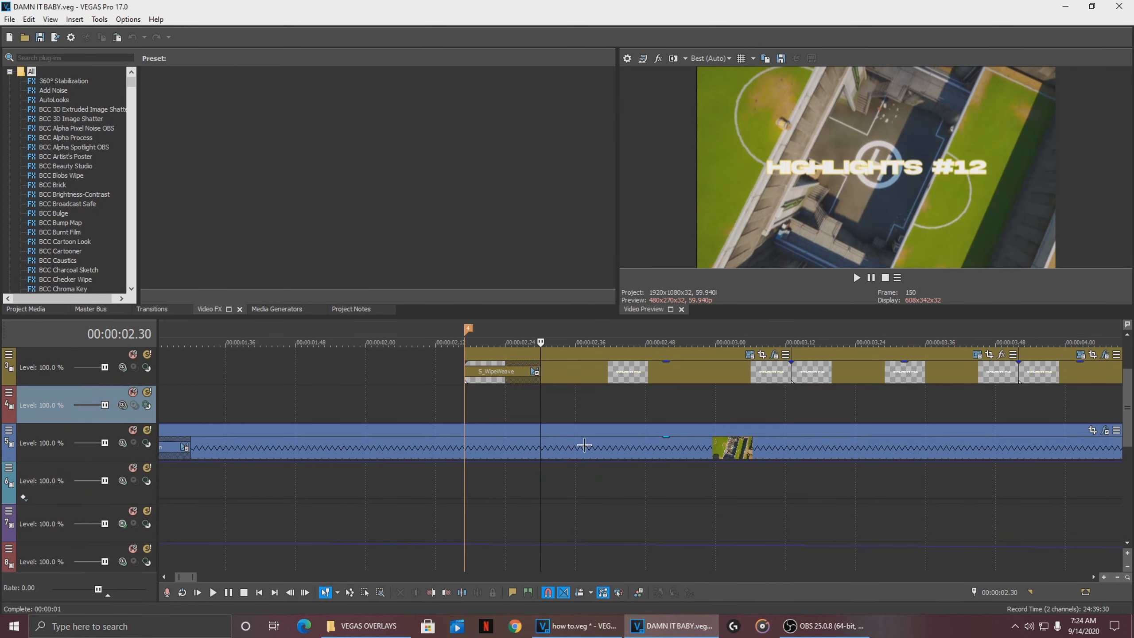
pyautogui.click(750, 354)
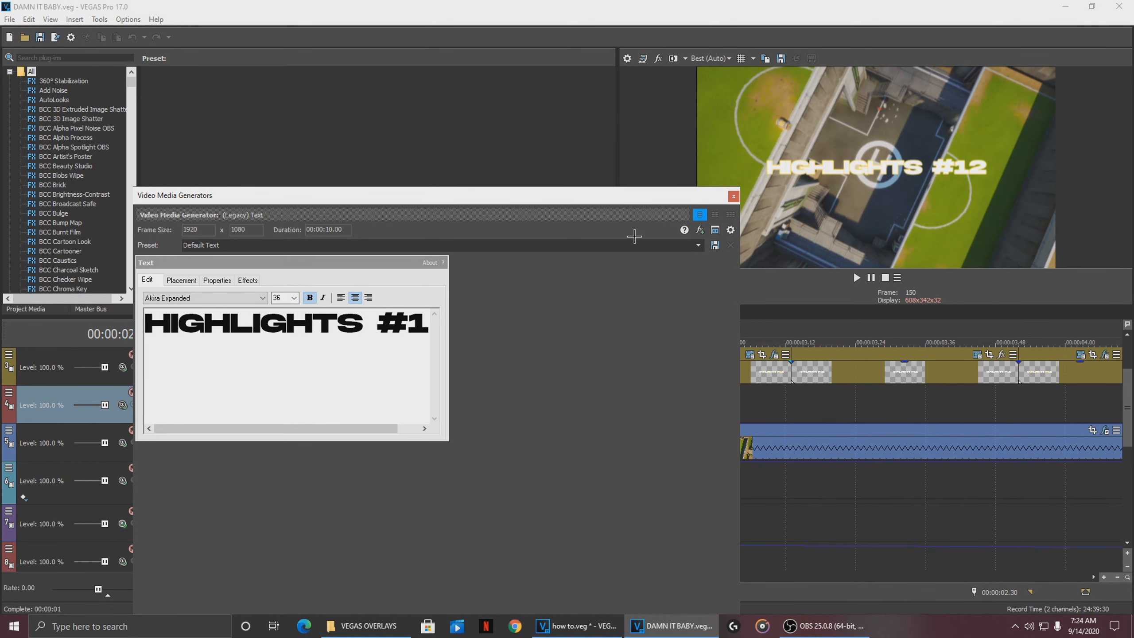
pyautogui.click(230, 276)
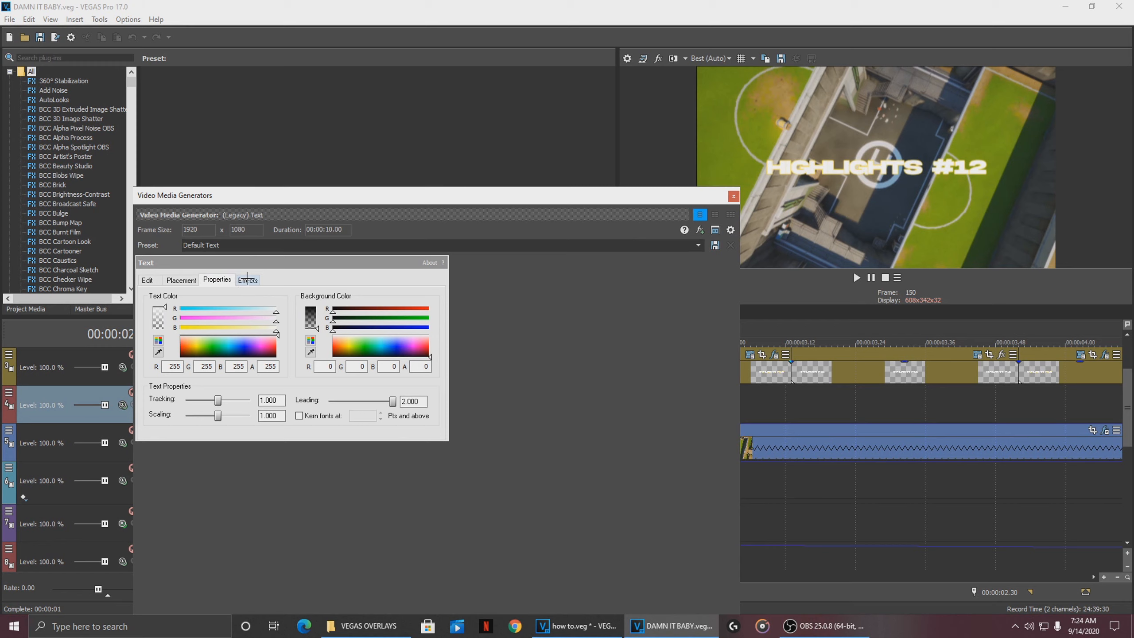
pyautogui.click(247, 279)
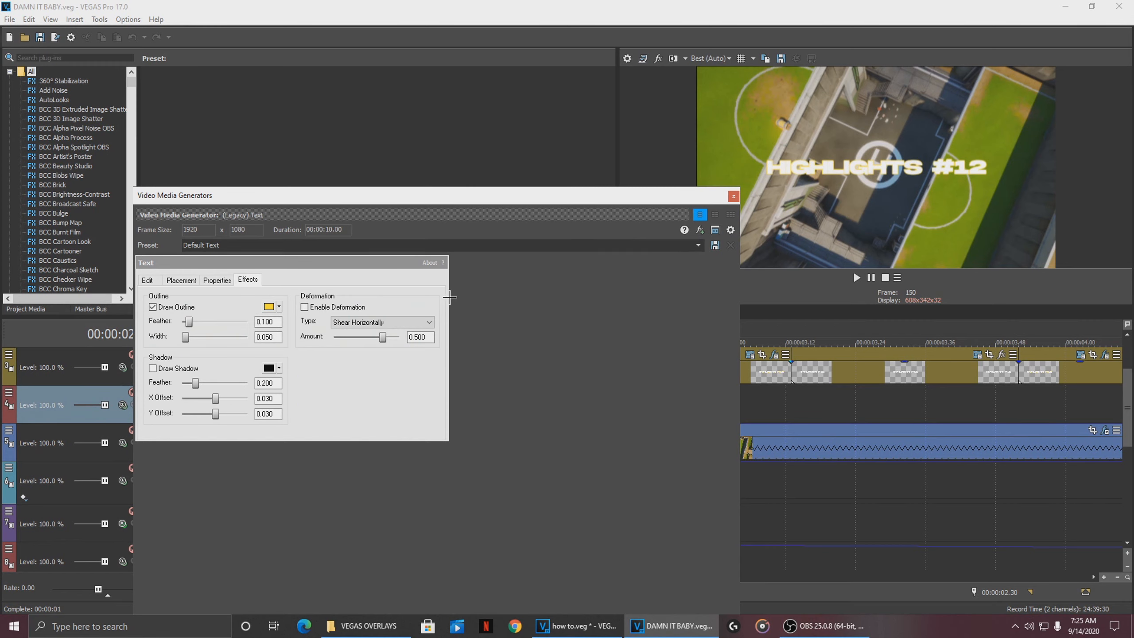
pyautogui.click(733, 196)
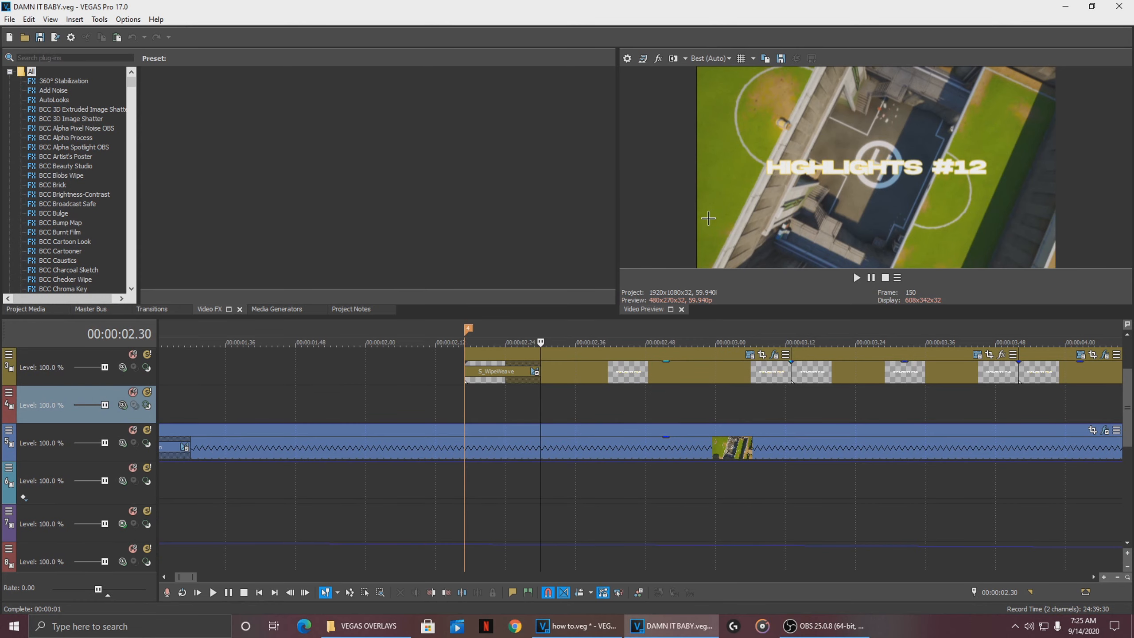
# - Examine the HIGHLIGHTS #12 title event and the surrounding tracks in the DAMN IT BABY timeline
pyautogui.click(544, 383)
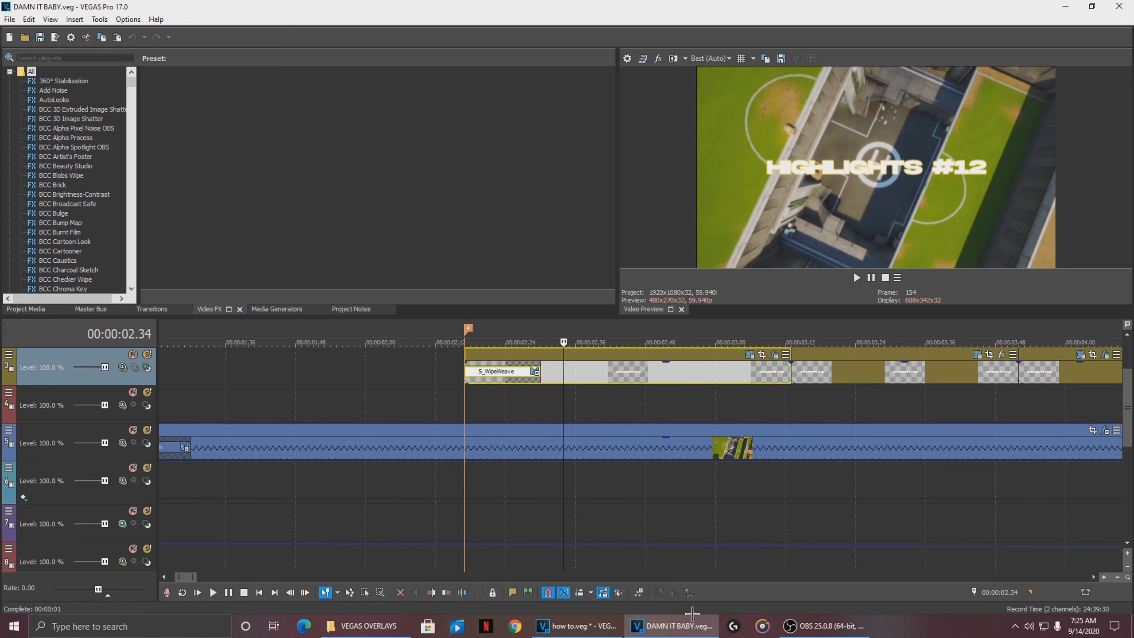
pyautogui.click(576, 626)
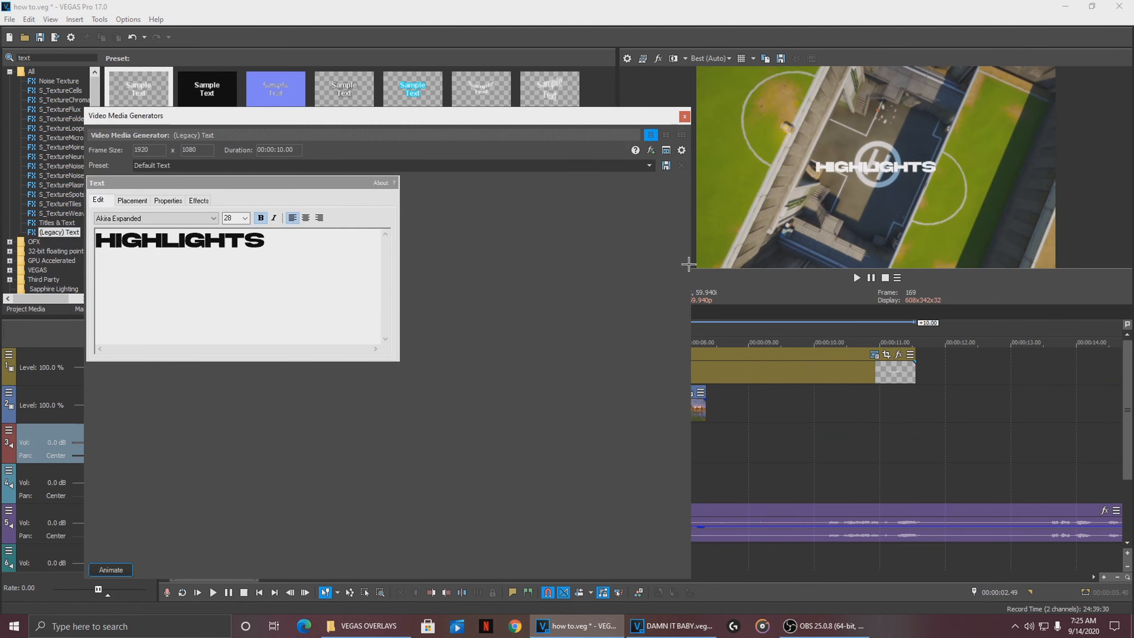
pyautogui.click(672, 626)
pyautogui.scroll(2, 445, 496)
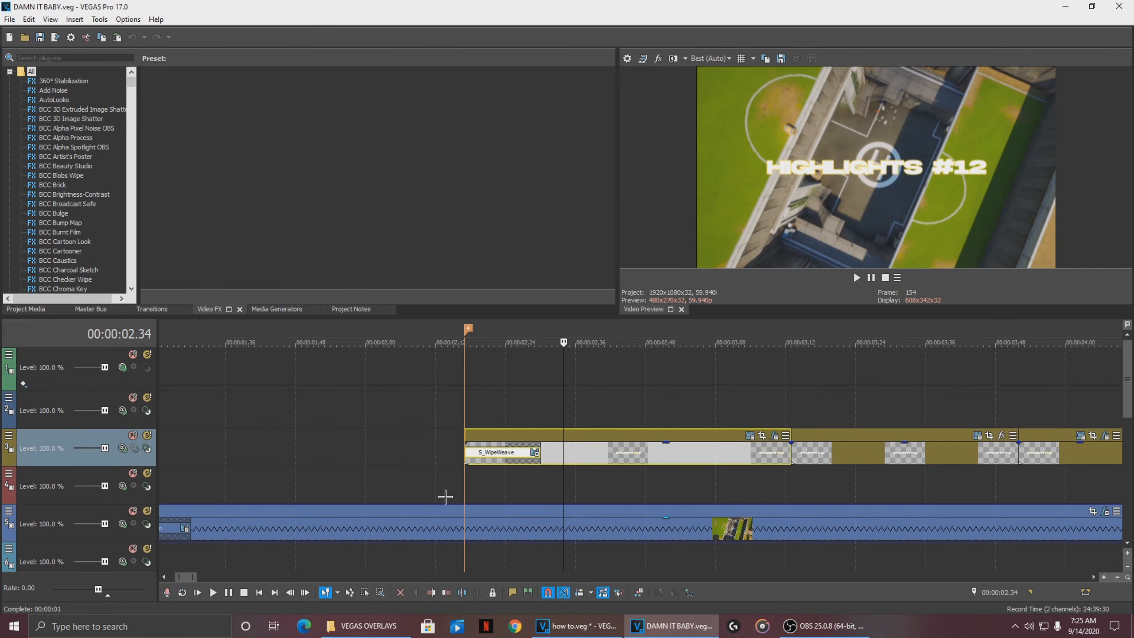
pyautogui.scroll(-10, 413, 489)
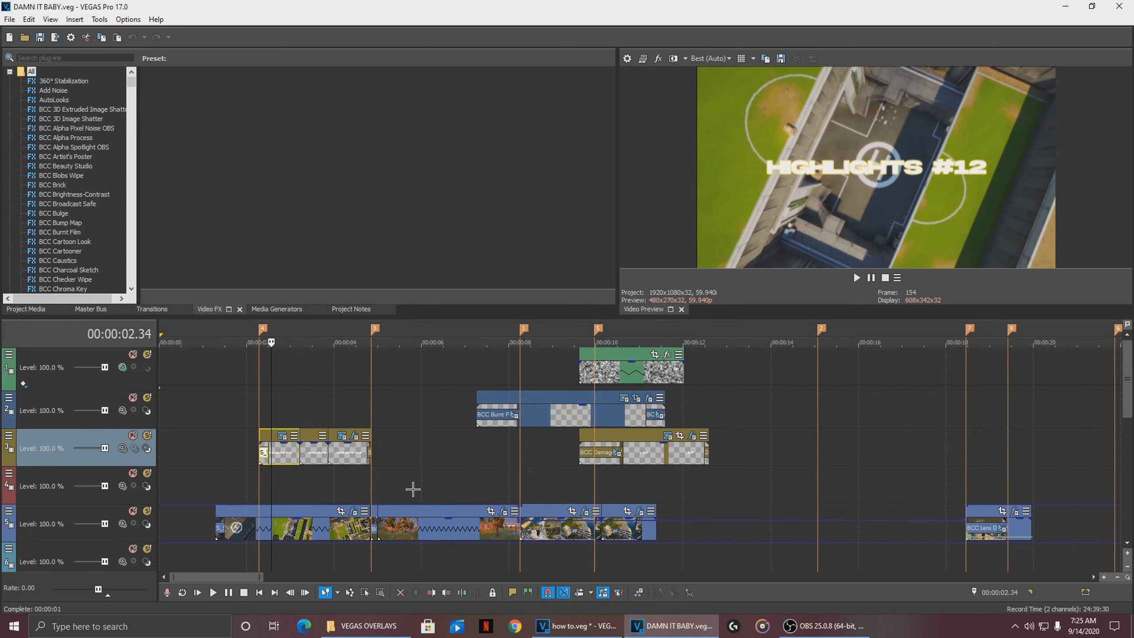
pyautogui.scroll(-4, 578, 561)
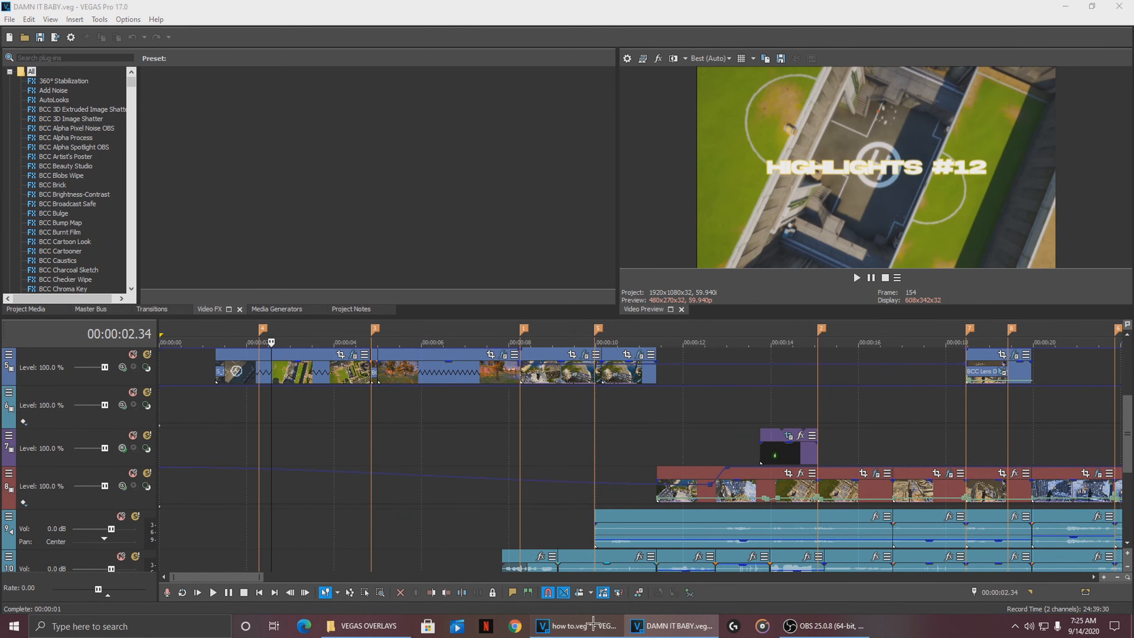
# - Return to the "how to" project and set the HIGHLIGHTS text's font size to 36
pyautogui.click(593, 626)
pyautogui.moveTo(280, 244); pyautogui.dragTo(102, 249)
pyautogui.click(103, 248)
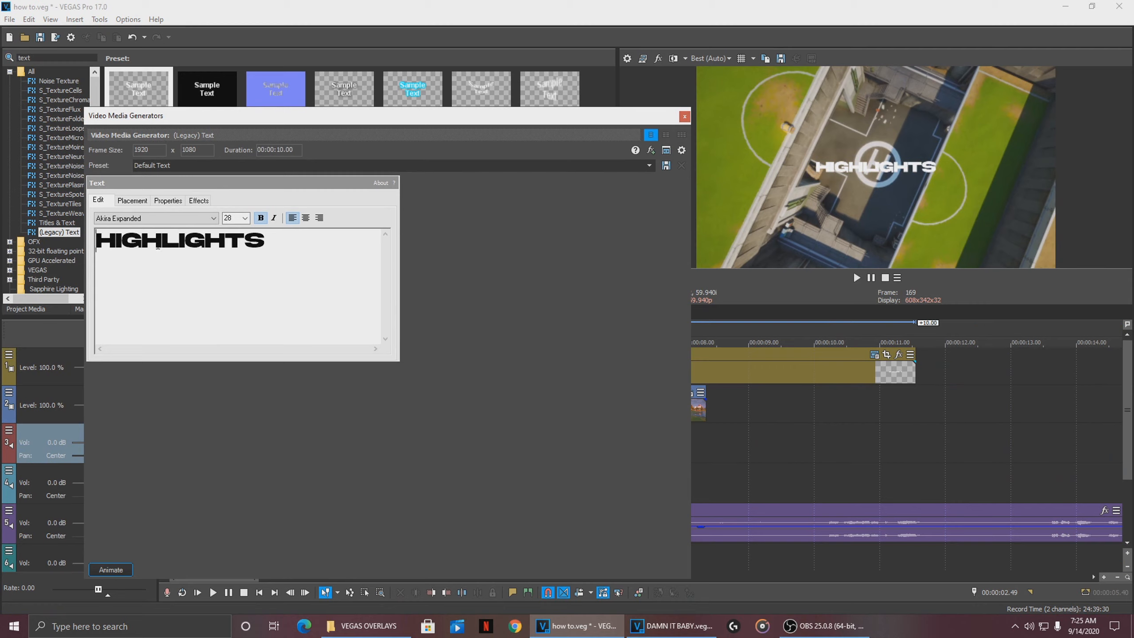
pyautogui.doubleClick(229, 218)
pyautogui.write('36')
pyautogui.press('Return')
pyautogui.rightClick(226, 220)
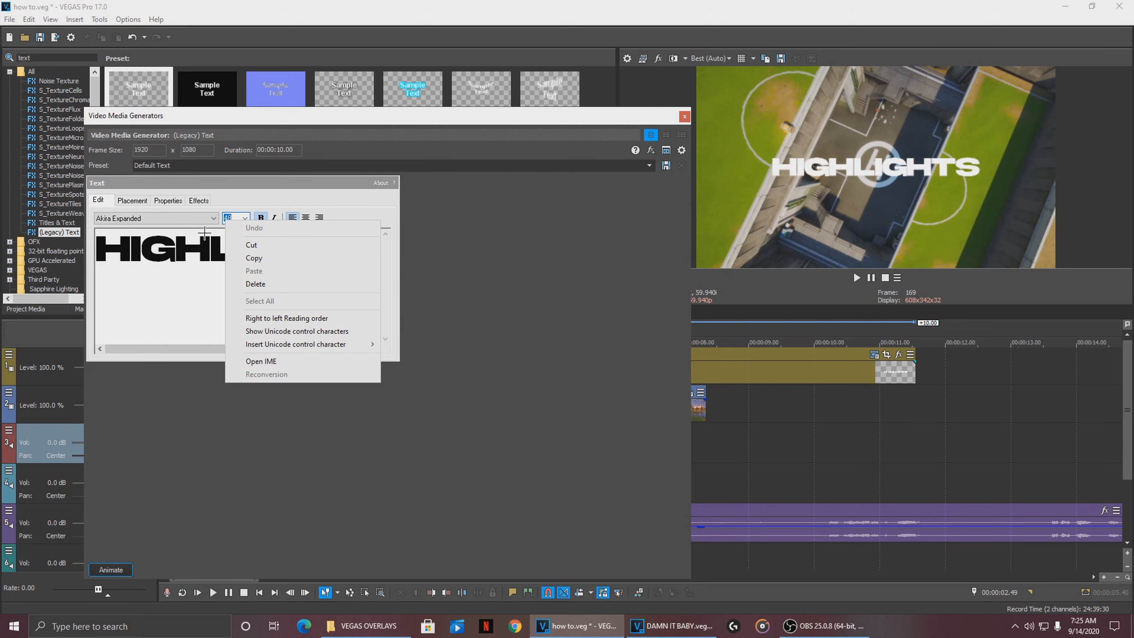
pyautogui.click(205, 236)
pyautogui.scroll(-1, 239, 220)
pyautogui.scroll(3, 239, 219)
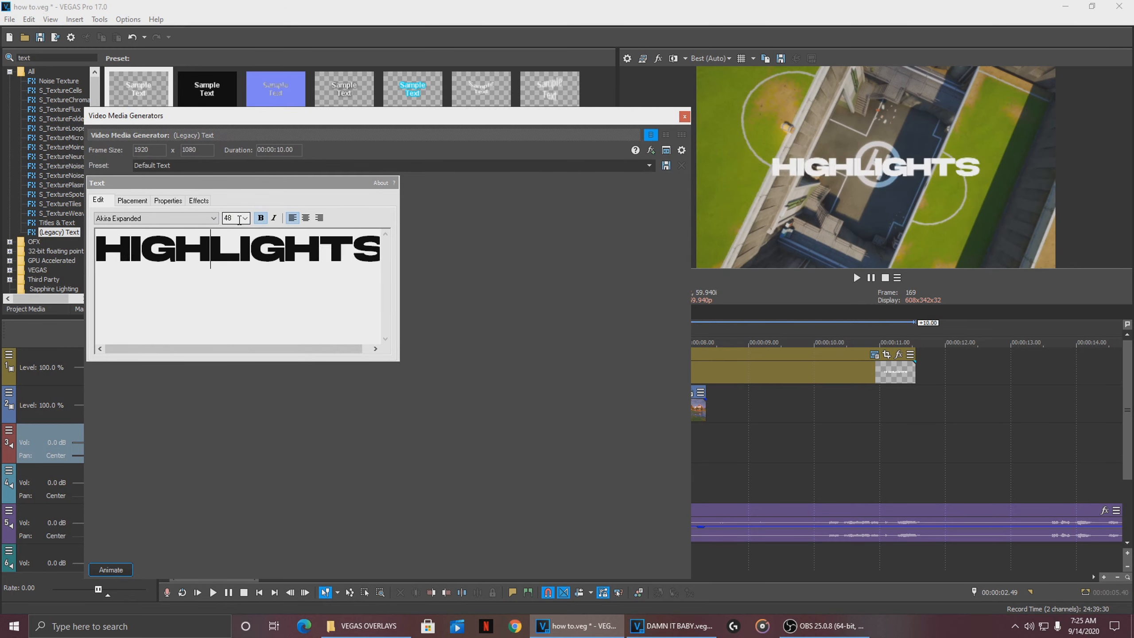
pyautogui.scroll(-1, 239, 219)
pyautogui.moveTo(294, 251); pyautogui.dragTo(95, 253)
pyautogui.click(99, 255)
# - Widen the HIGHLIGHTS title's letter spacing by setting the tracking to 1.129
pyautogui.click(132, 200)
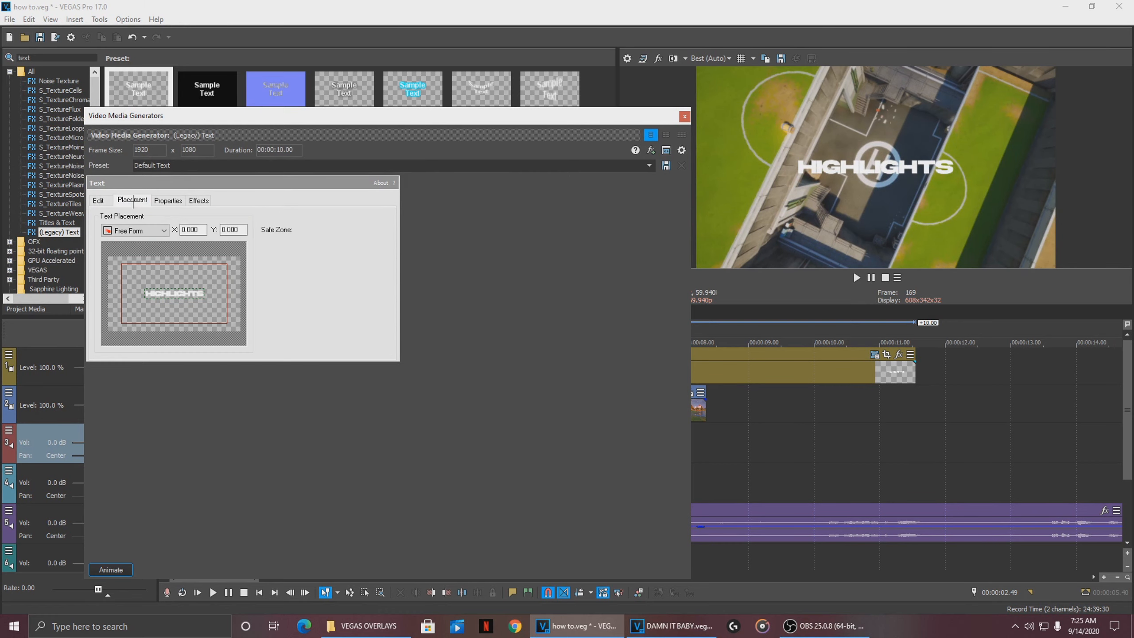
pyautogui.click(176, 203)
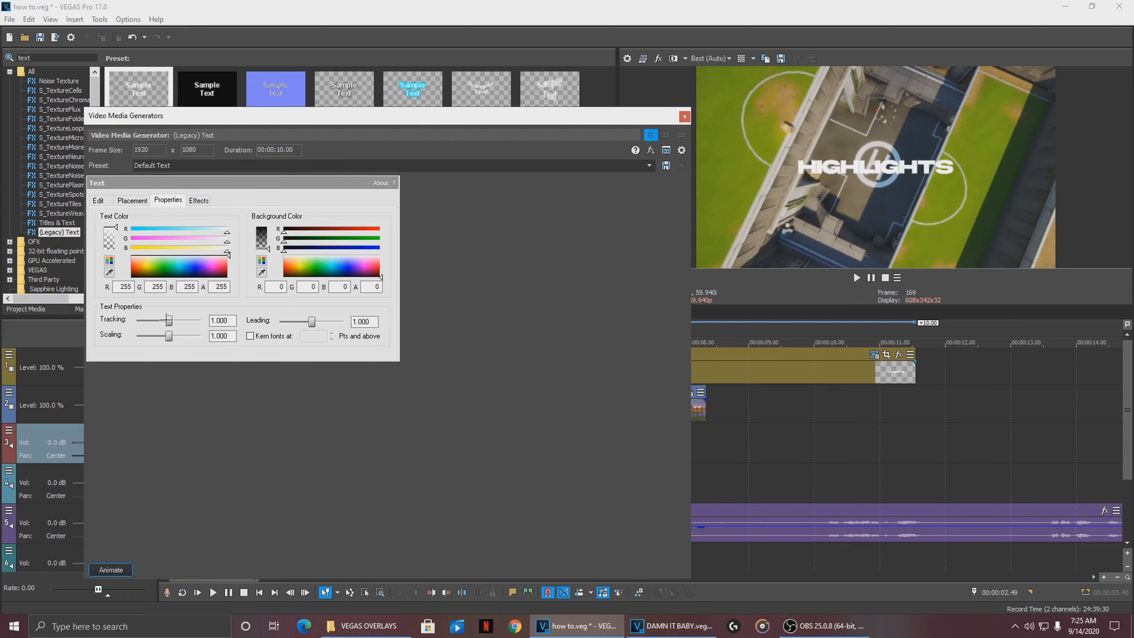
pyautogui.moveTo(169, 320); pyautogui.dragTo(173, 320)
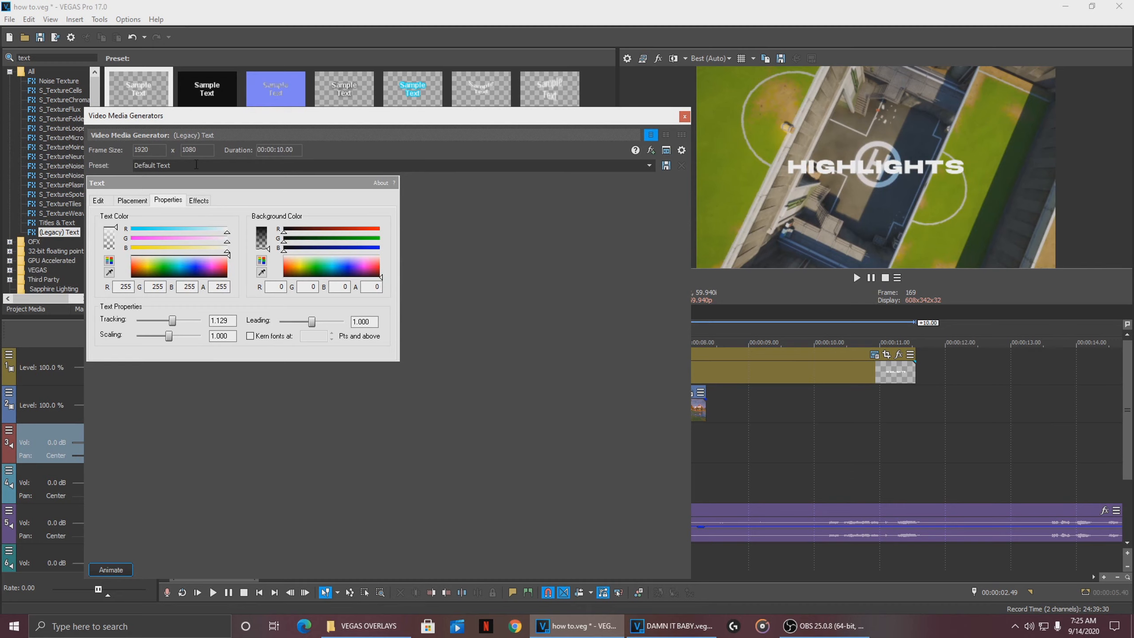
# - Enable the title's outline and pick an orange-yellow outline colour of about RGB 255, 197, 60
pyautogui.click(199, 200)
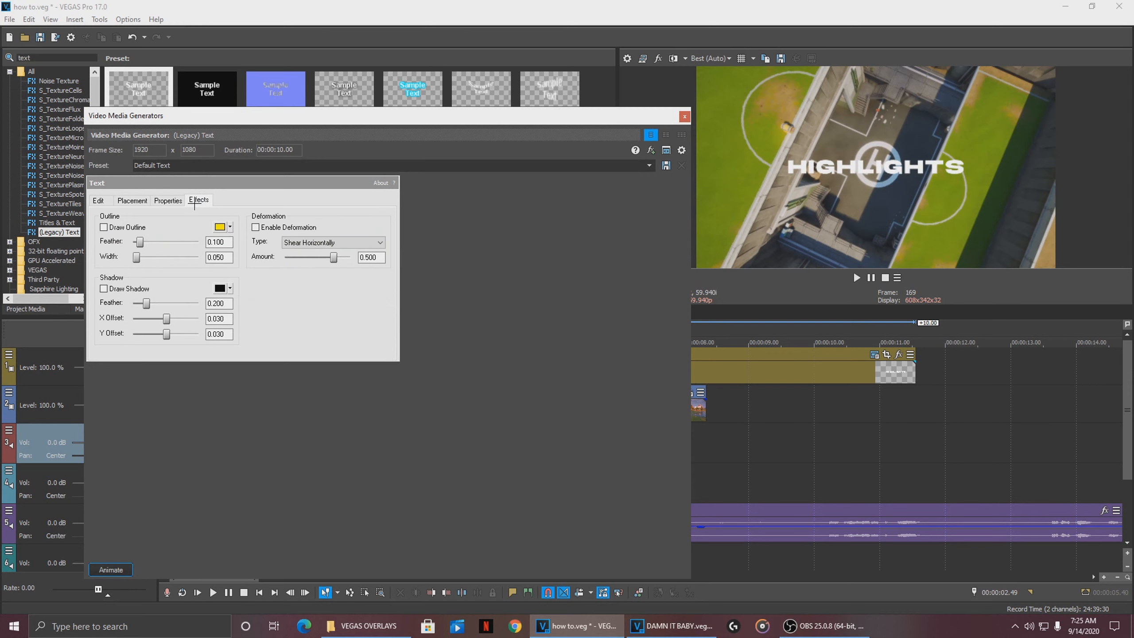
pyautogui.click(228, 228)
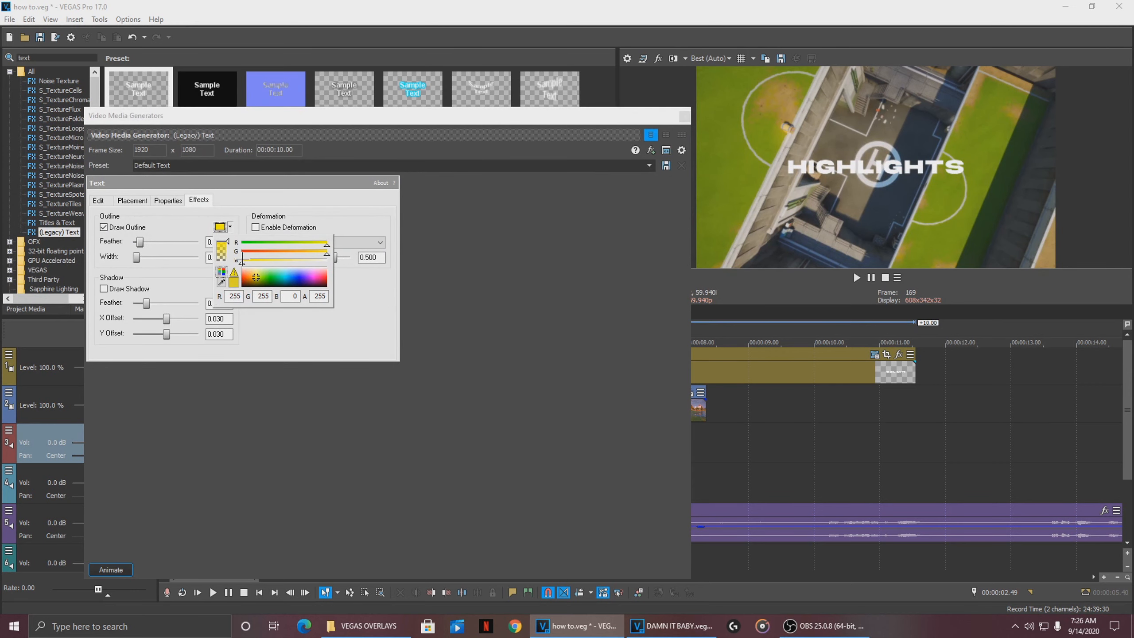
pyautogui.click(252, 275)
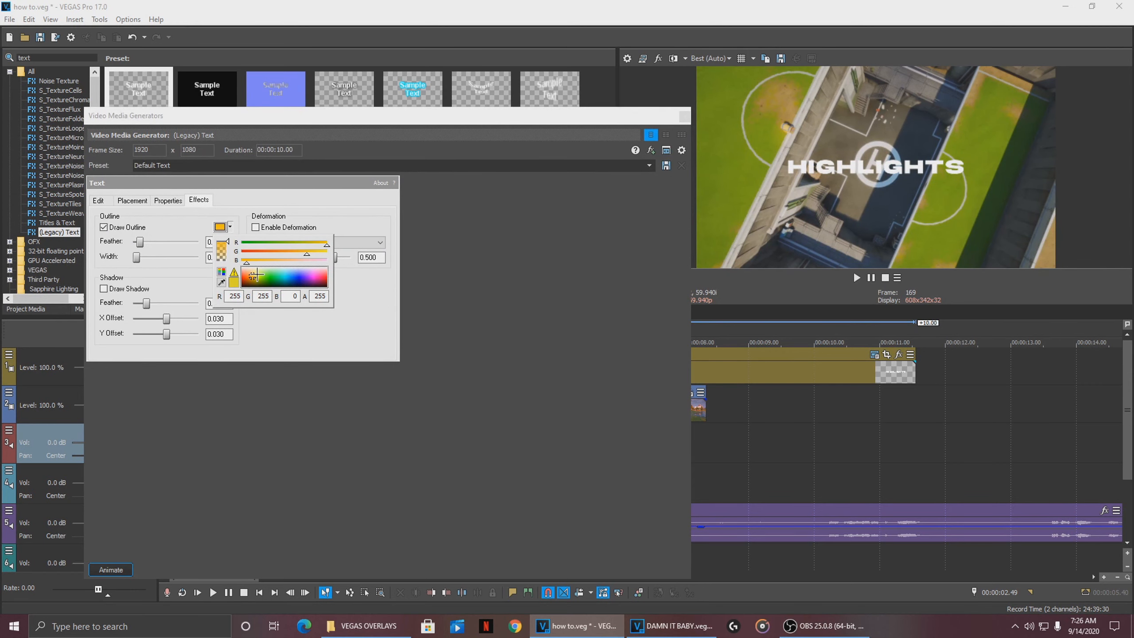
pyautogui.click(105, 227)
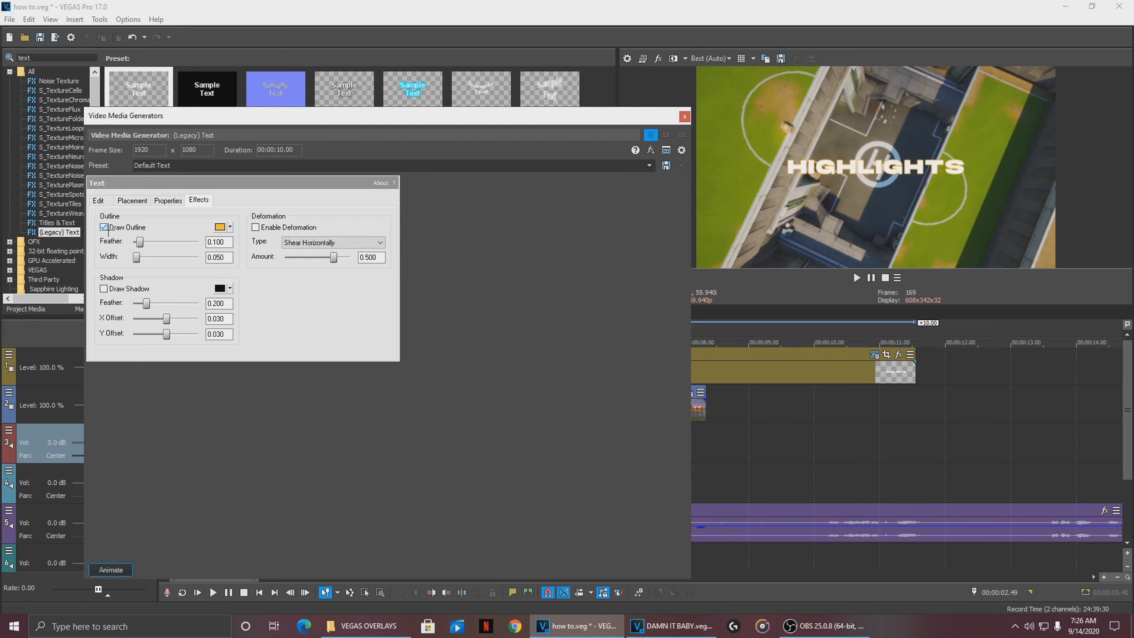
# - Change the title's outline colour to a brighter yellow and close the generated media settings
pyautogui.click(231, 228)
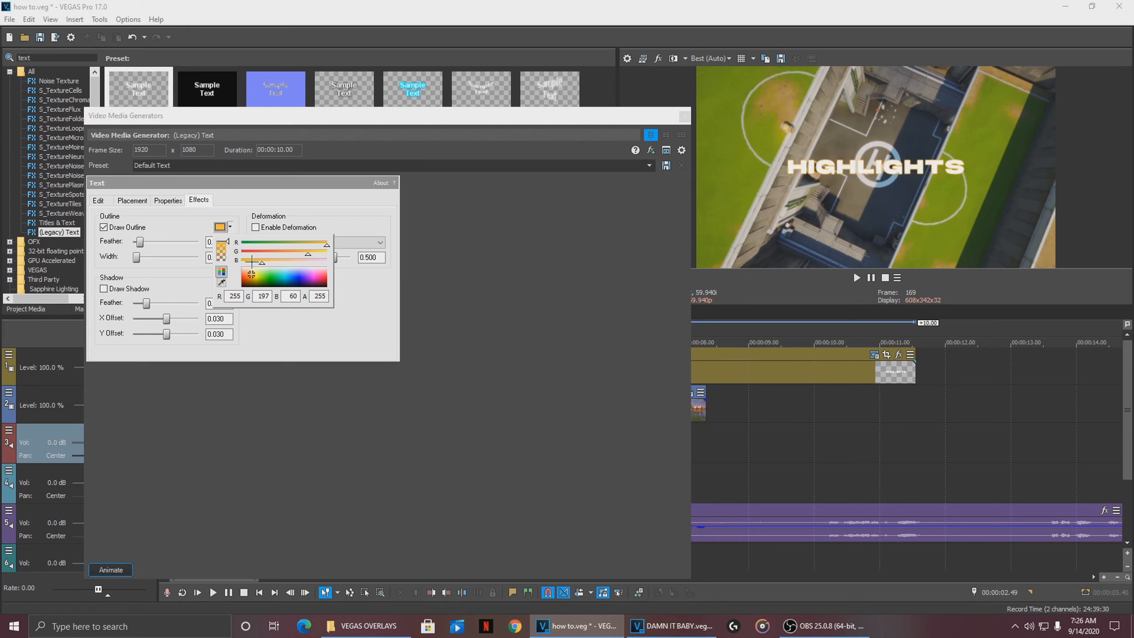
pyautogui.click(260, 275)
pyautogui.click(252, 273)
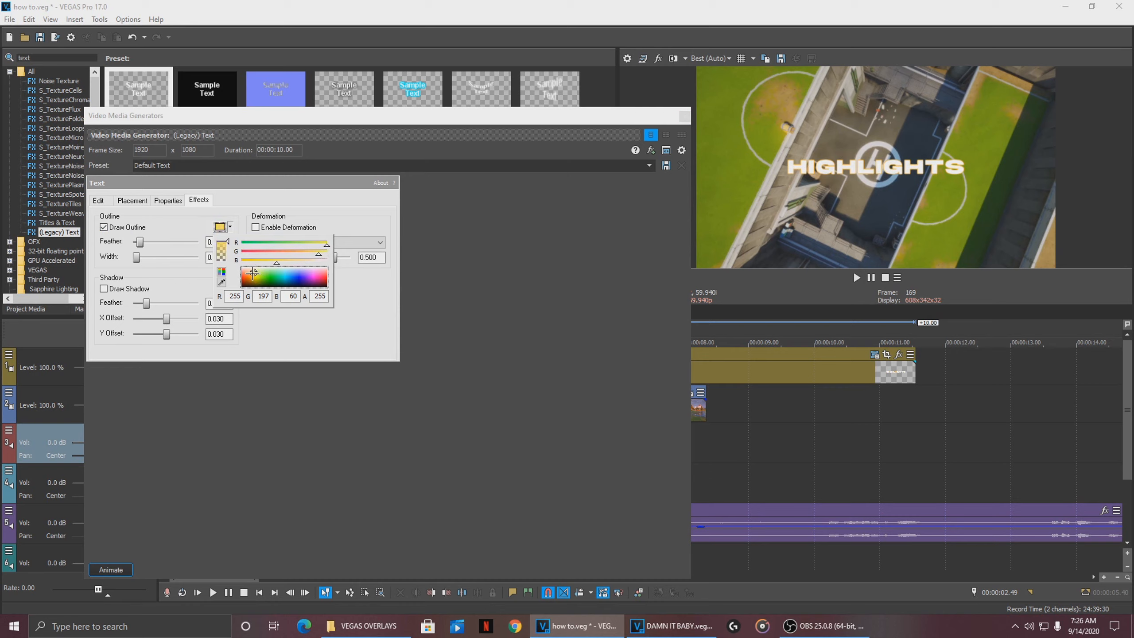
pyautogui.click(253, 273)
pyautogui.moveTo(258, 275)
pyautogui.mouseDown()
pyautogui.moveTo(318, 274)
pyautogui.moveTo(254, 275)
pyautogui.mouseUp()
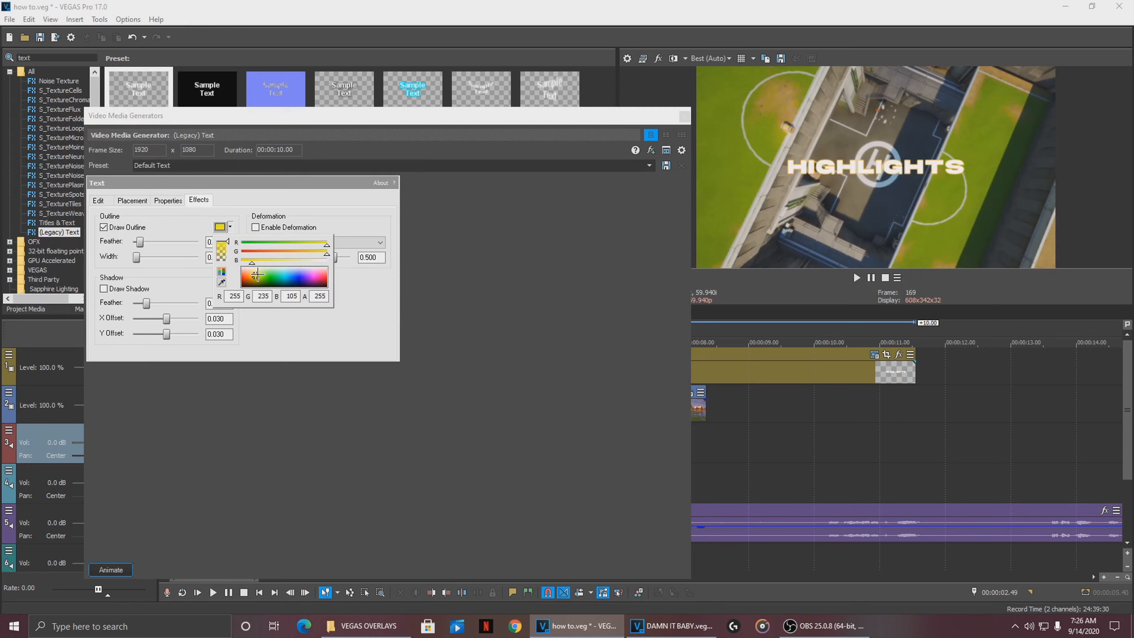
pyautogui.click(363, 285)
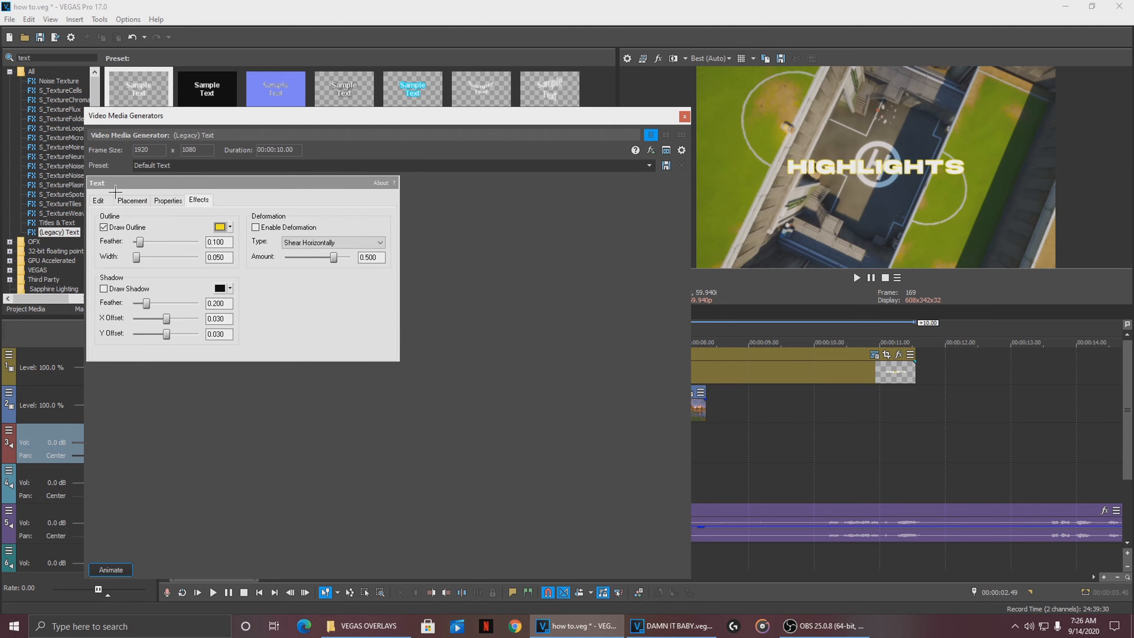
pyautogui.click(104, 200)
pyautogui.click(681, 116)
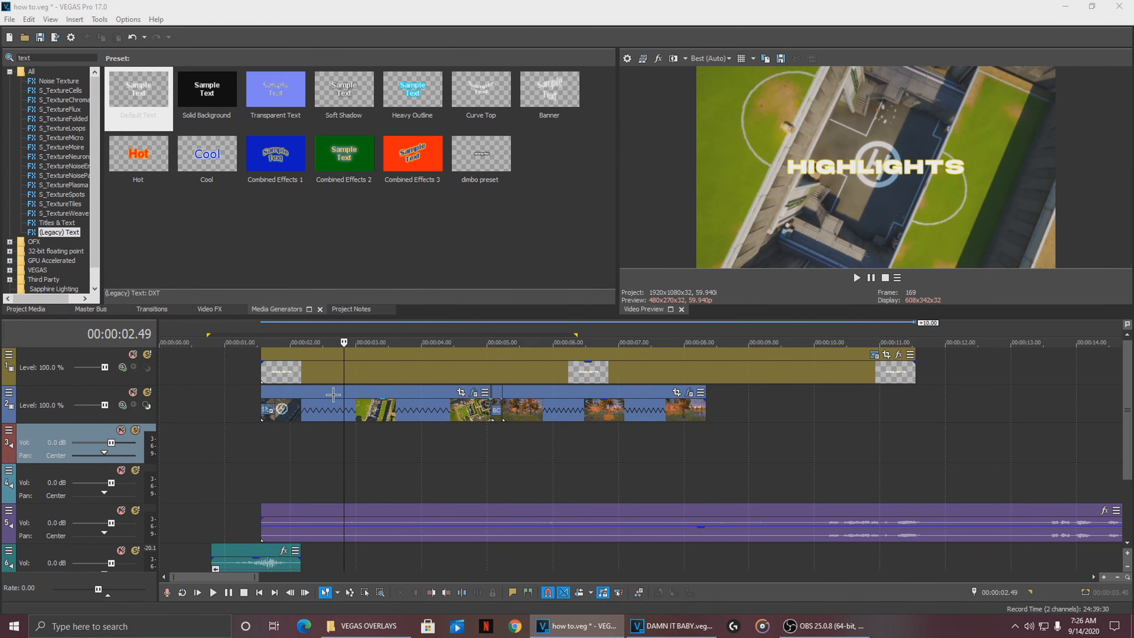
# - Select the HIGHLIGHTS text event and place the playhead at its start at 00:00:01.33
pyautogui.click(263, 371)
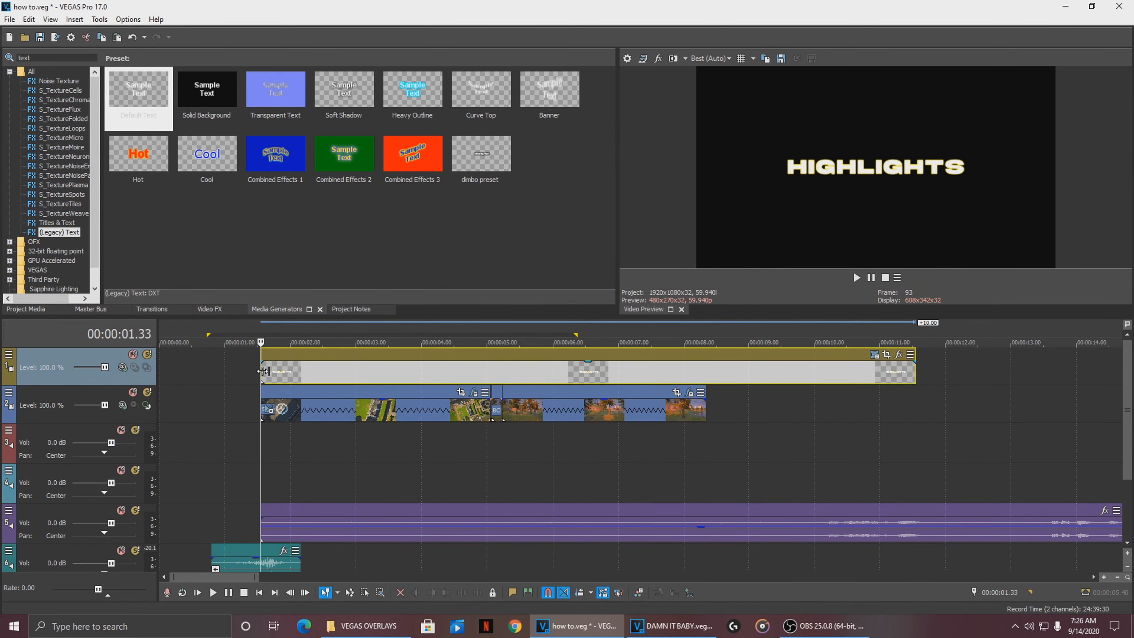
pyautogui.moveTo(265, 462)
pyautogui.mouseDown()
pyautogui.moveTo(455, 448)
pyautogui.moveTo(264, 449)
pyautogui.mouseUp()
pyautogui.scroll(-2, 270, 450)
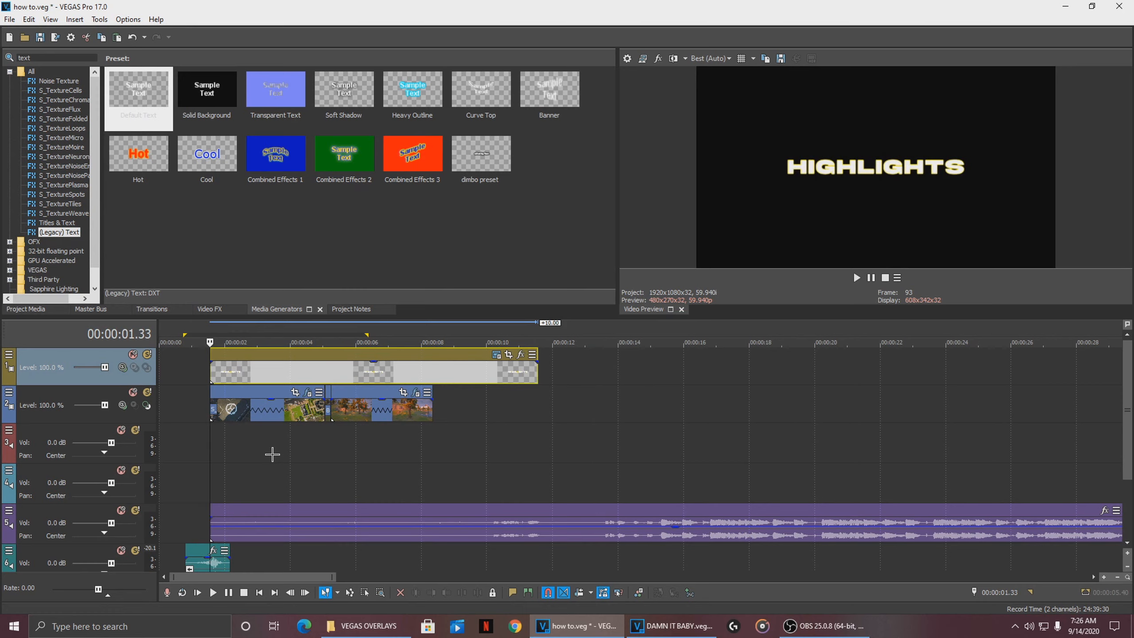
# - Play back the intro from the start of the HIGHLIGHTS title to review its timing against the clips
pyautogui.click(247, 376)
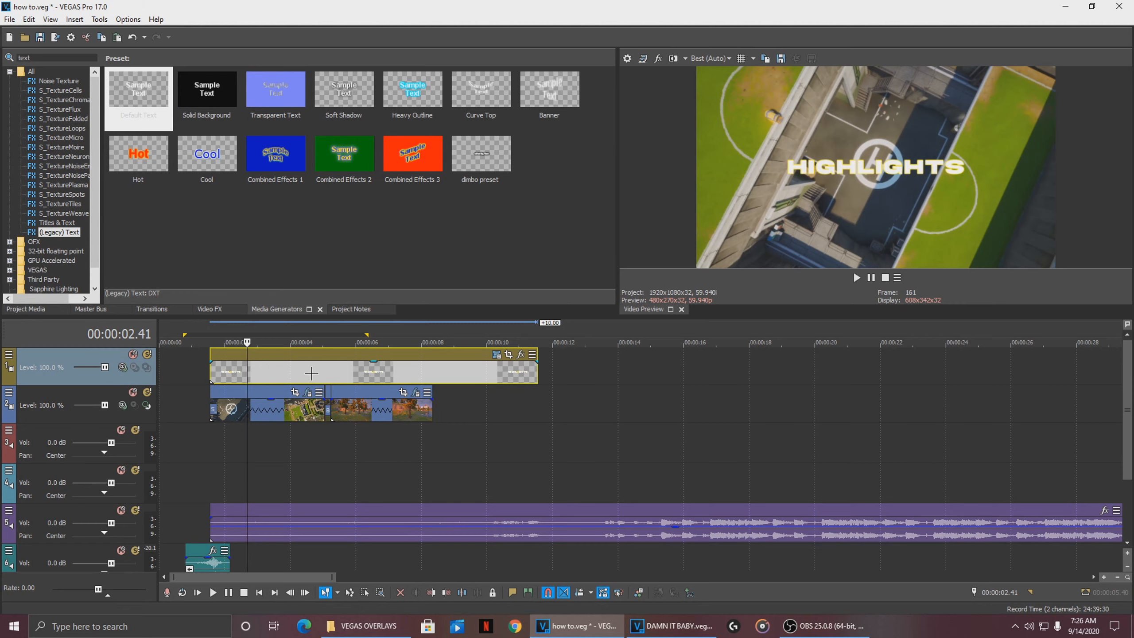
pyautogui.click(212, 370)
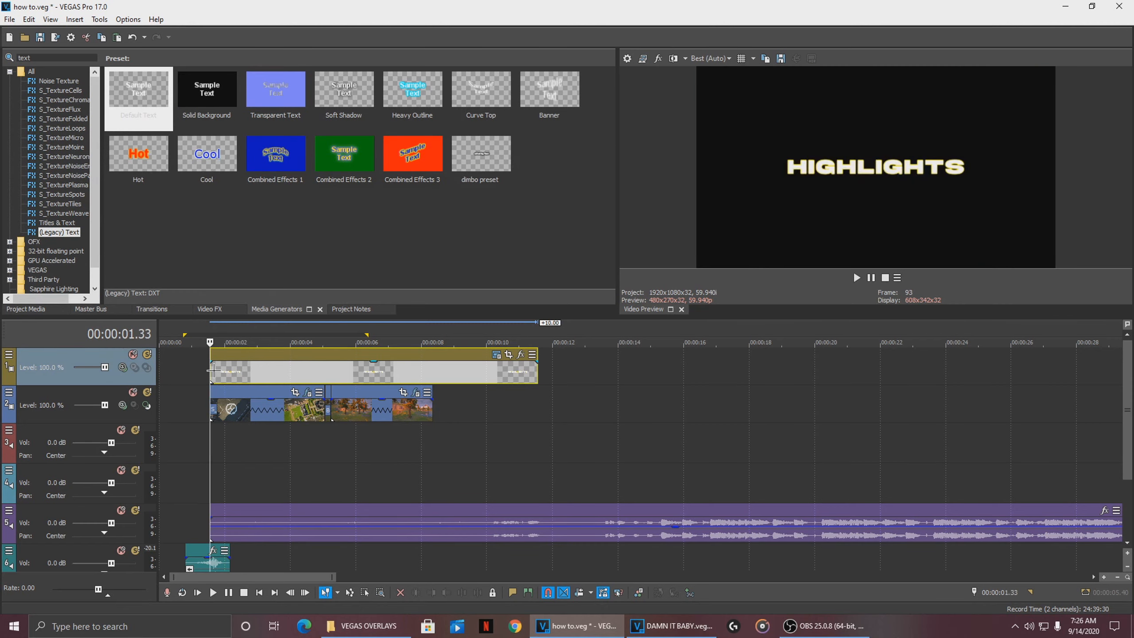
pyautogui.press('space')
pyautogui.click(186, 375)
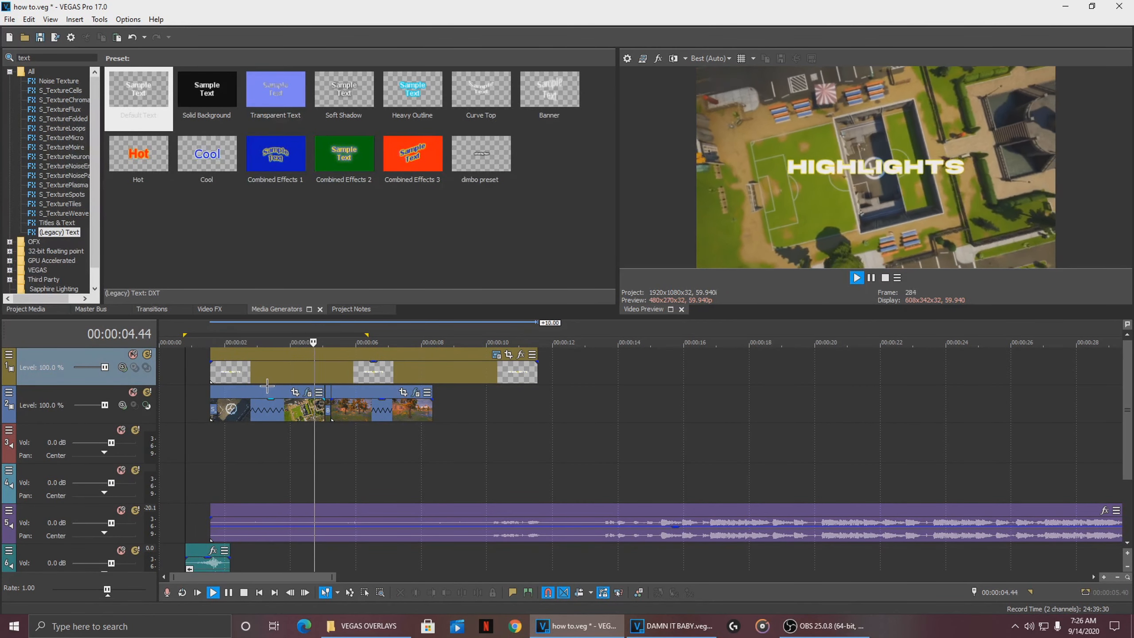
pyautogui.press('space')
pyautogui.click(213, 430)
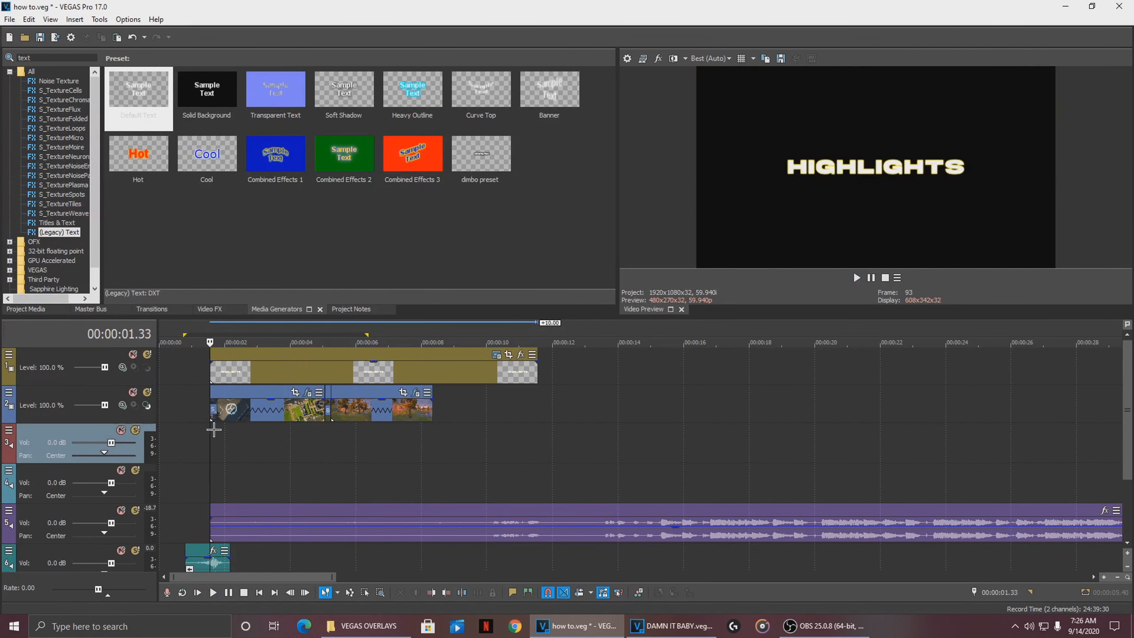
# - Split the HIGHLIGHTS text event at 00:00:02.36
pyautogui.press('space')
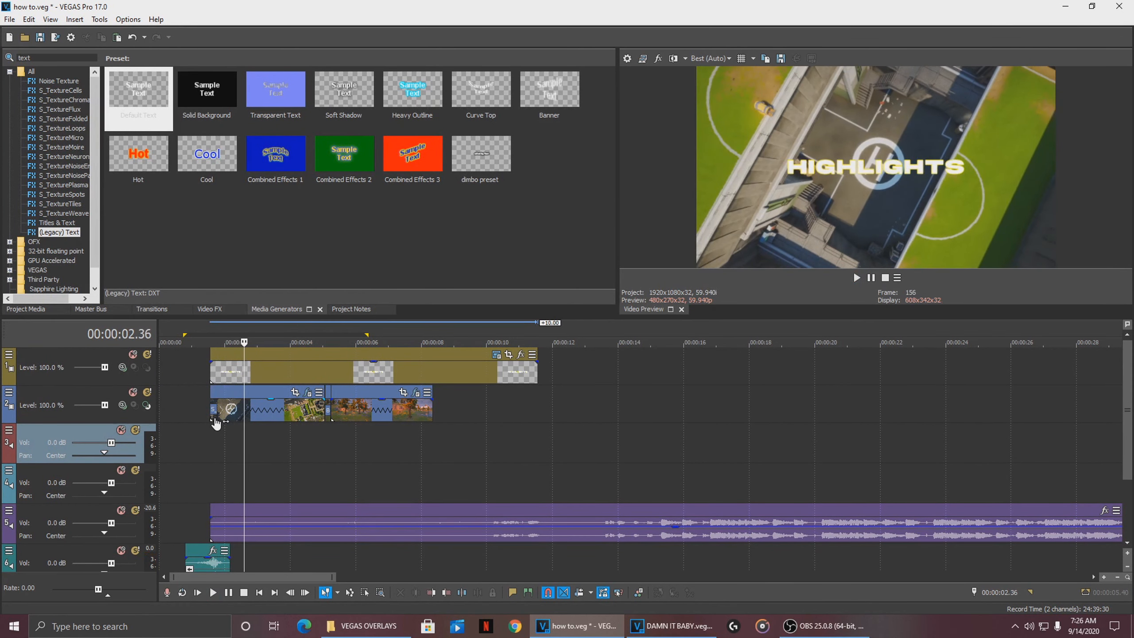
pyautogui.click(244, 367)
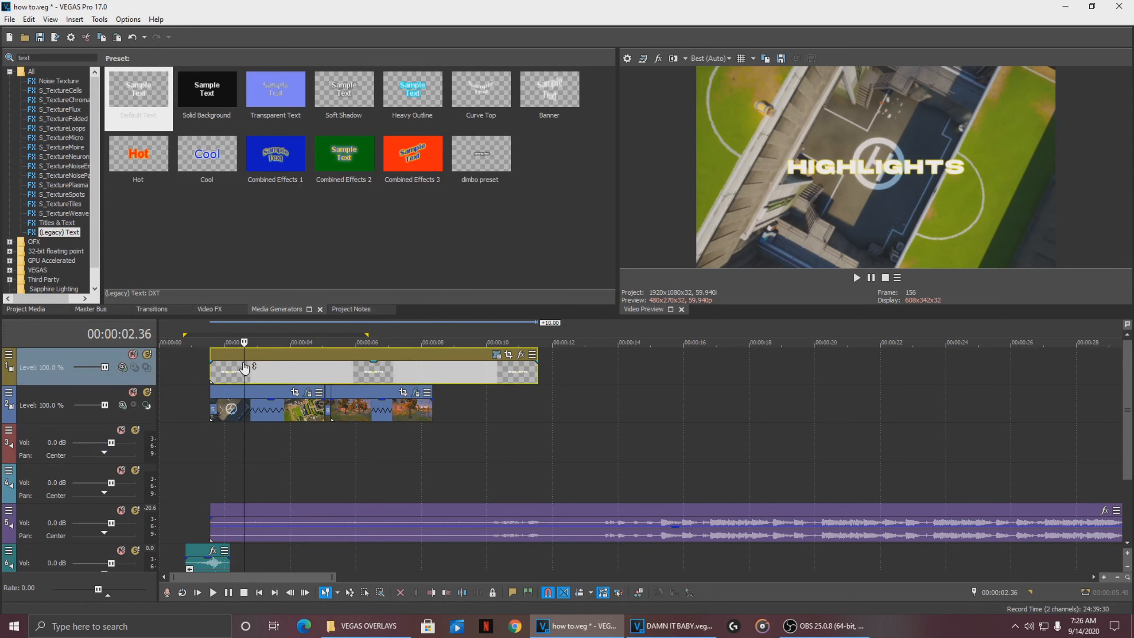
pyautogui.press('s')
pyautogui.press('space')
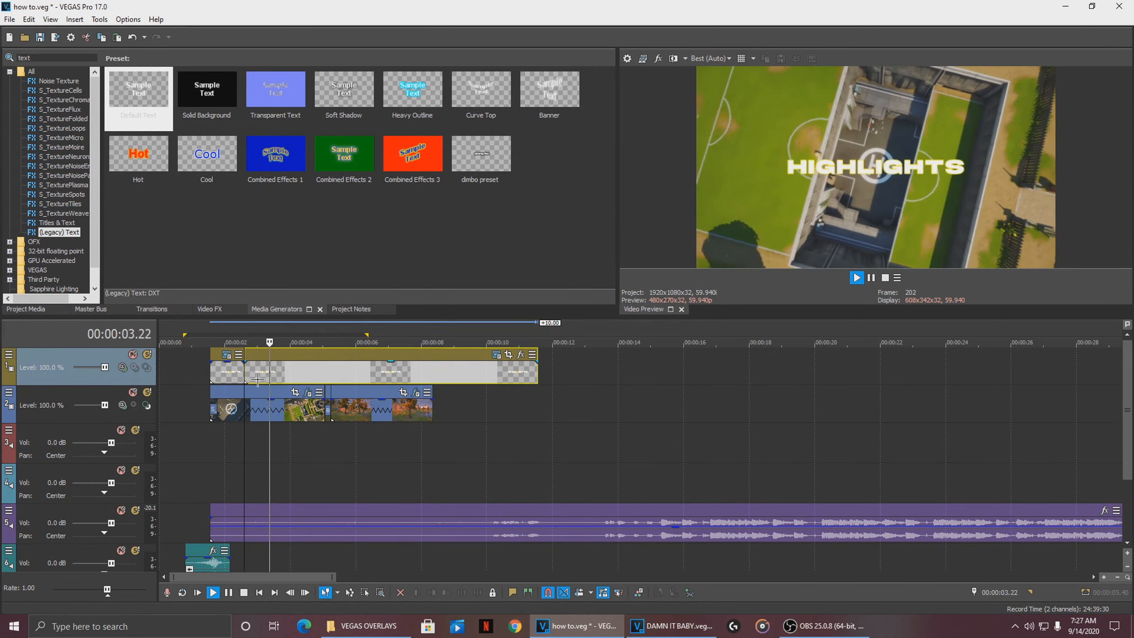
pyautogui.press('space')
pyautogui.press('s')
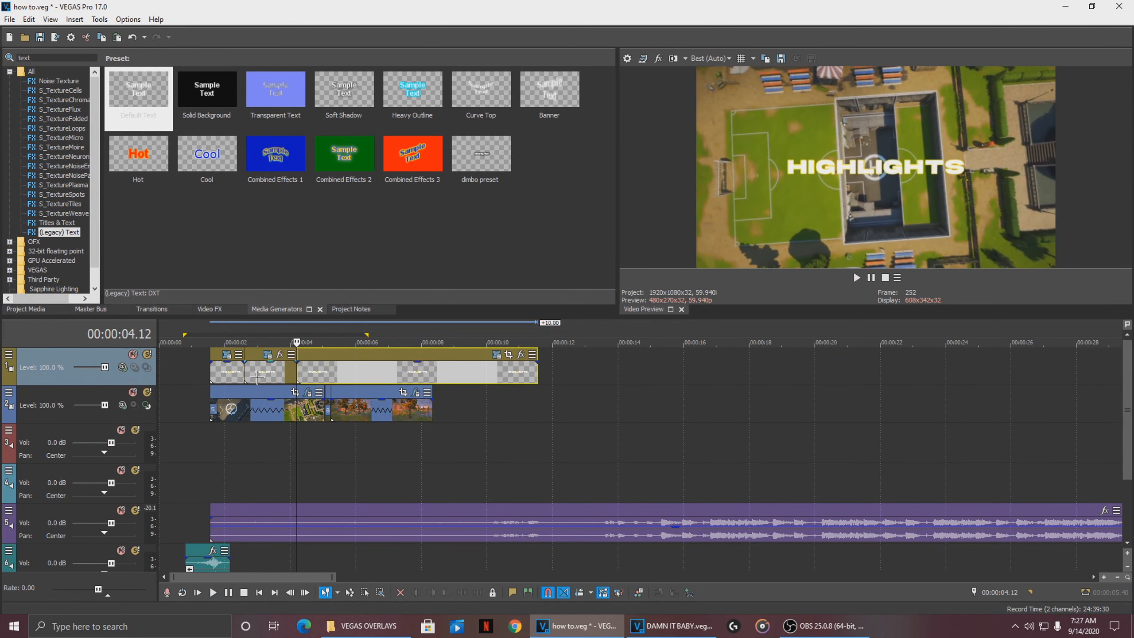
pyautogui.hotkey('ctrl', 'z')
pyautogui.click(257, 377)
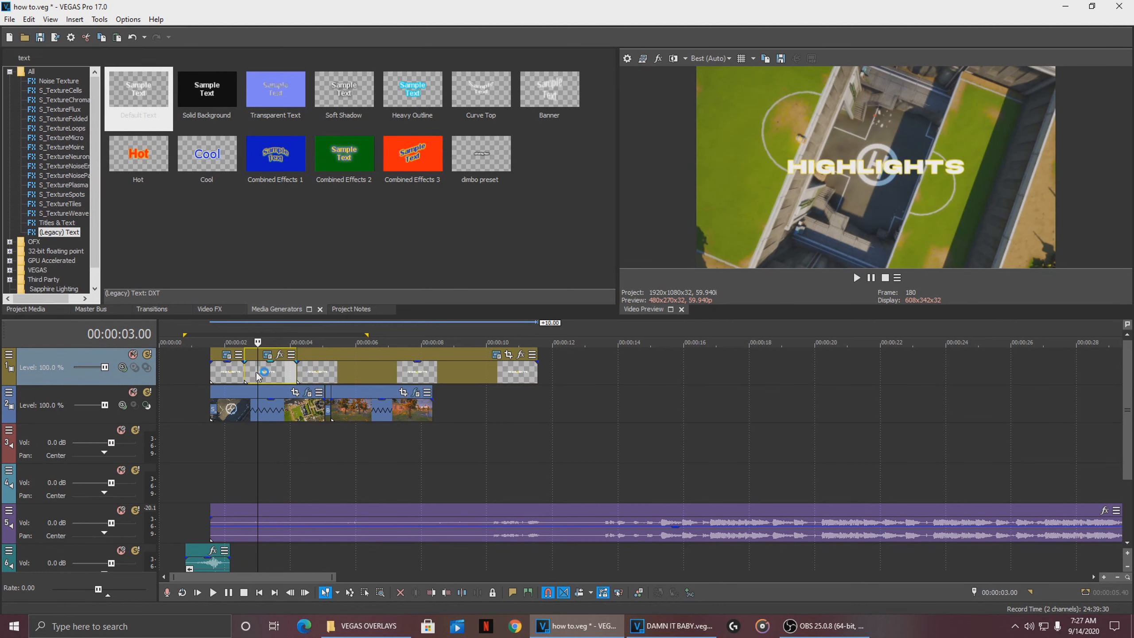
# - Copy the short first HIGHLIGHTS piece and paste it at 00:00:02.36 as a new copy of the source media
pyautogui.click(212, 373)
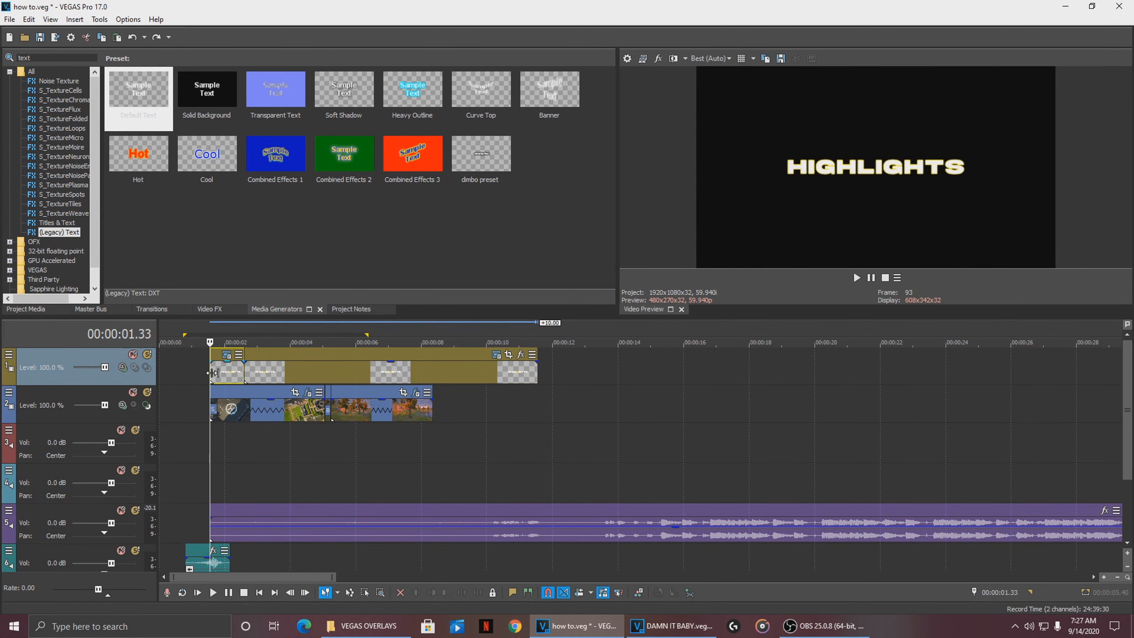
pyautogui.click(243, 368)
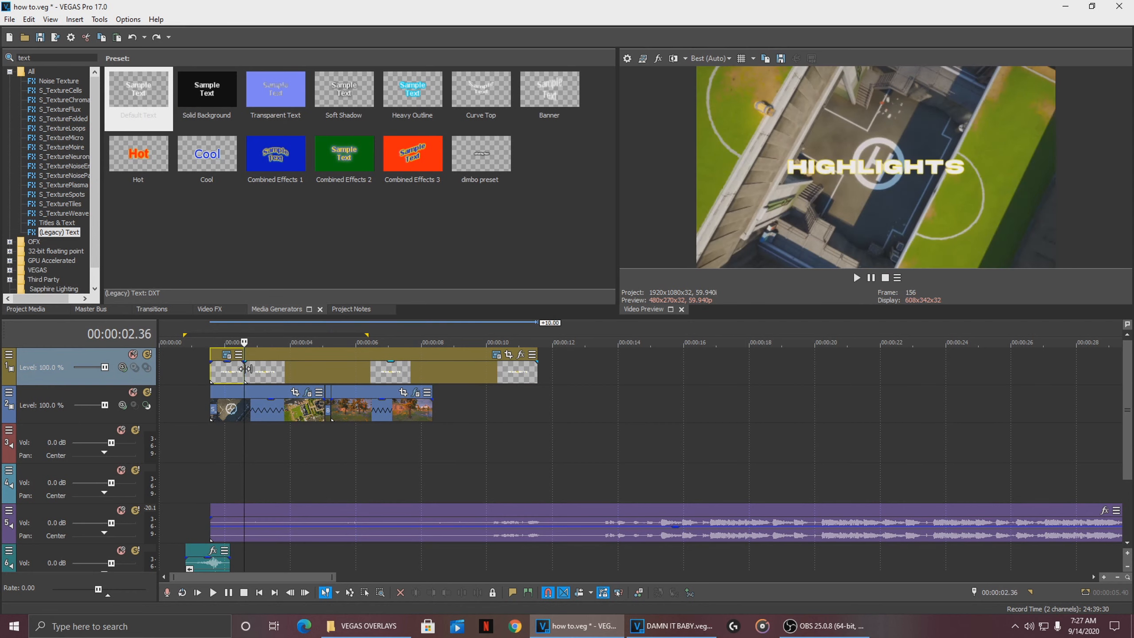
pyautogui.hotkey('ctrl', 'v')
pyautogui.press('Return')
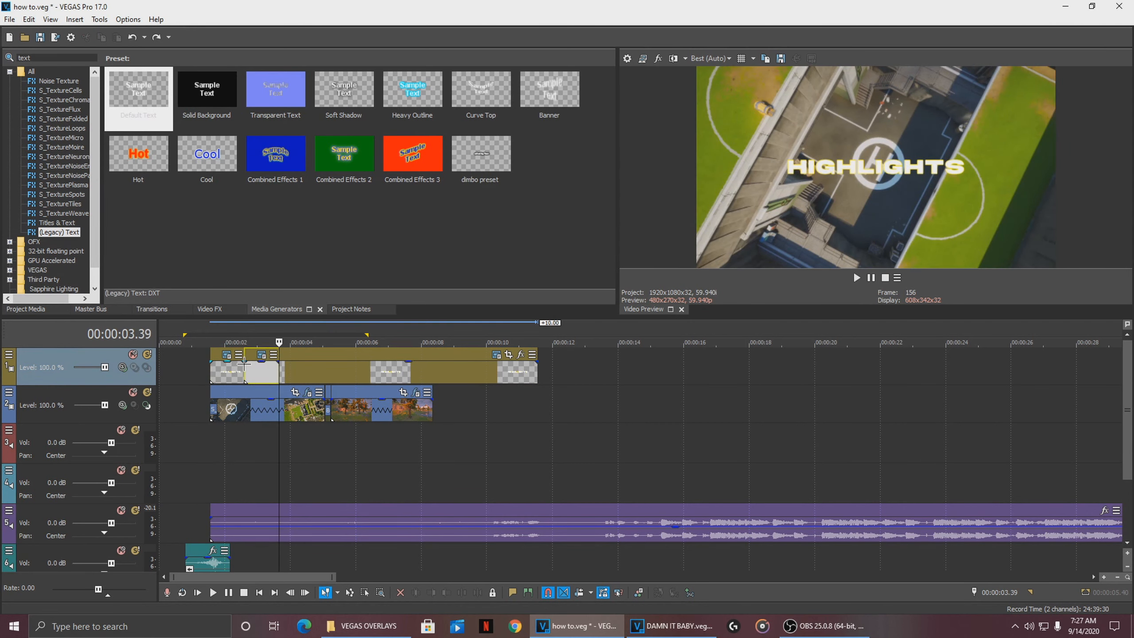
# - Paste three more HIGHLIGHTS pieces back to back from 00:00:03.39, each as a new copy of the source media
pyautogui.click(301, 371)
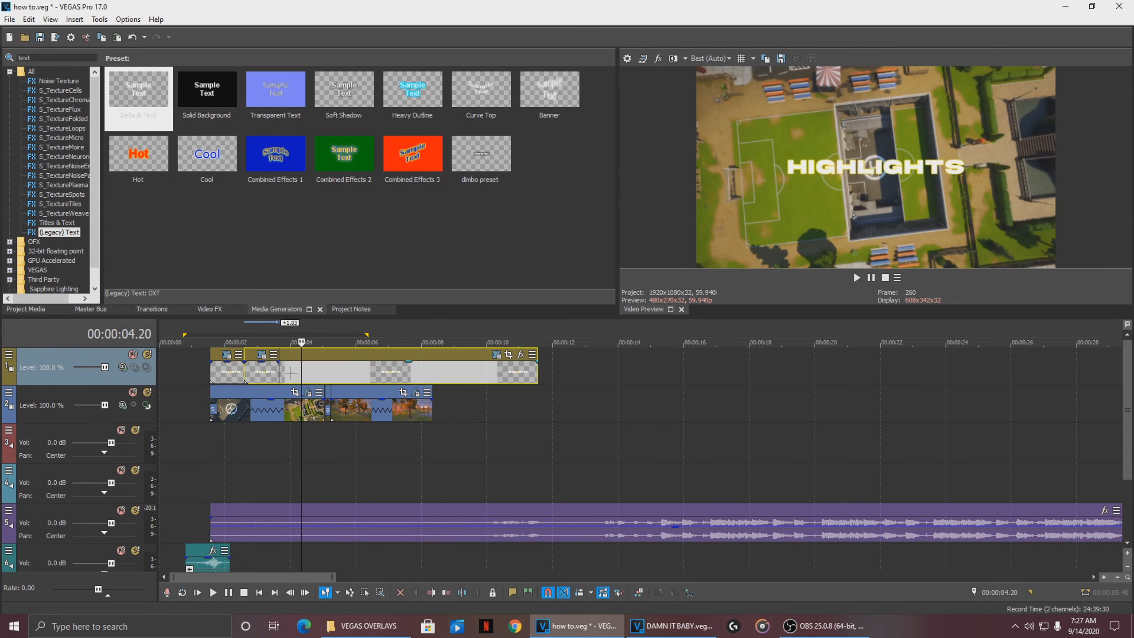
pyautogui.click(281, 374)
pyautogui.hotkey('ctrl', 'v')
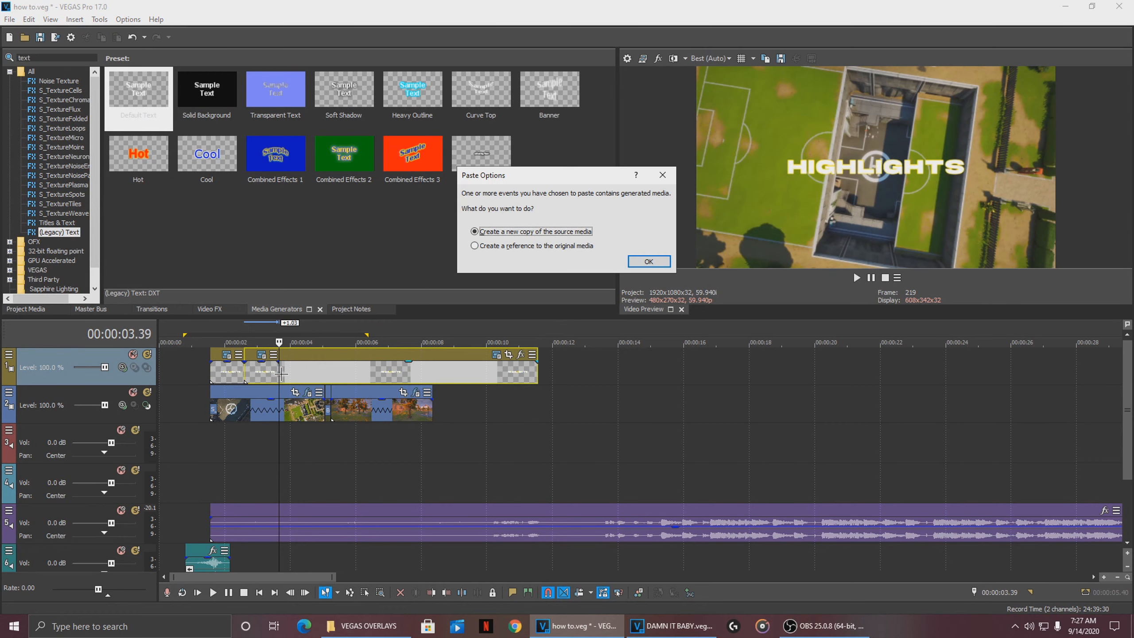
pyautogui.press('Return')
pyautogui.hotkey('ctrl', 'v')
pyautogui.press('Return')
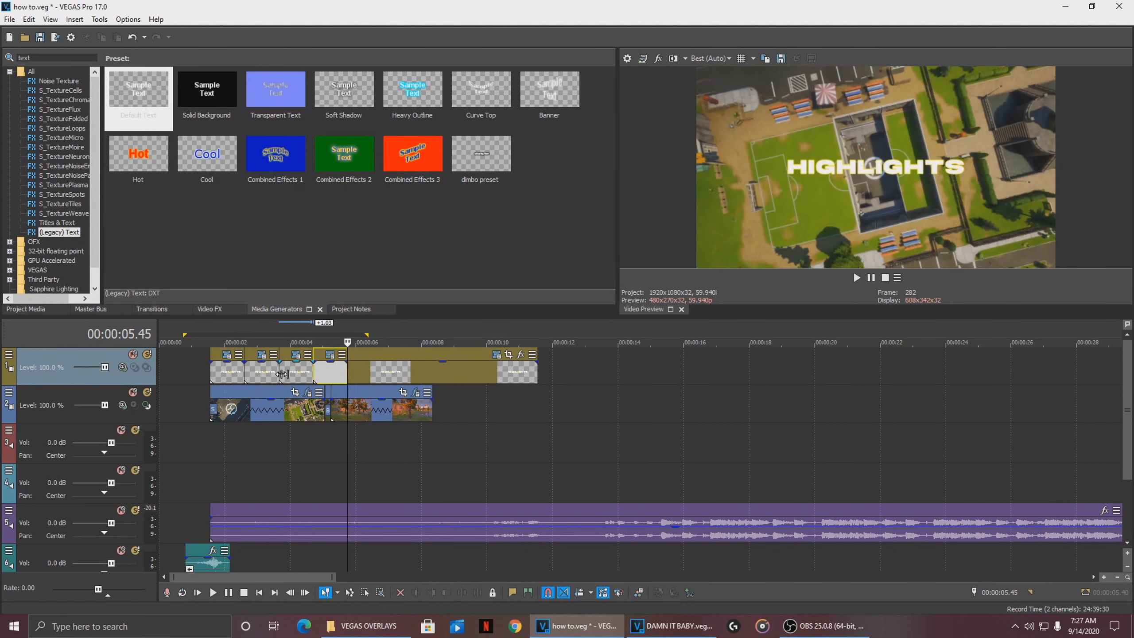
pyautogui.hotkey('ctrl', 'v')
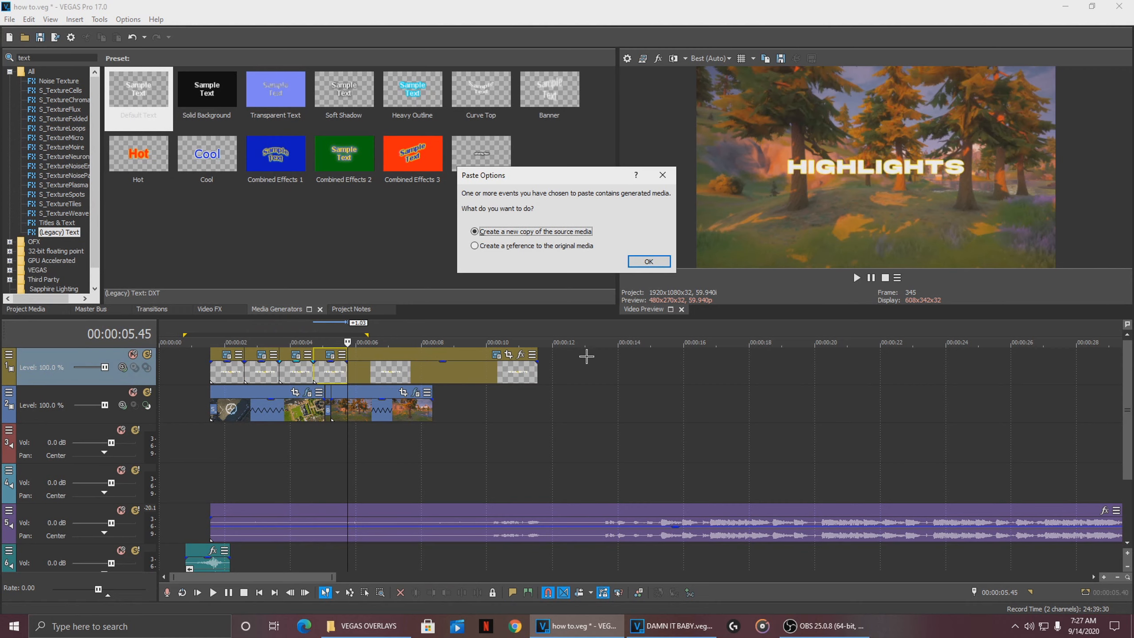
pyautogui.press('Return')
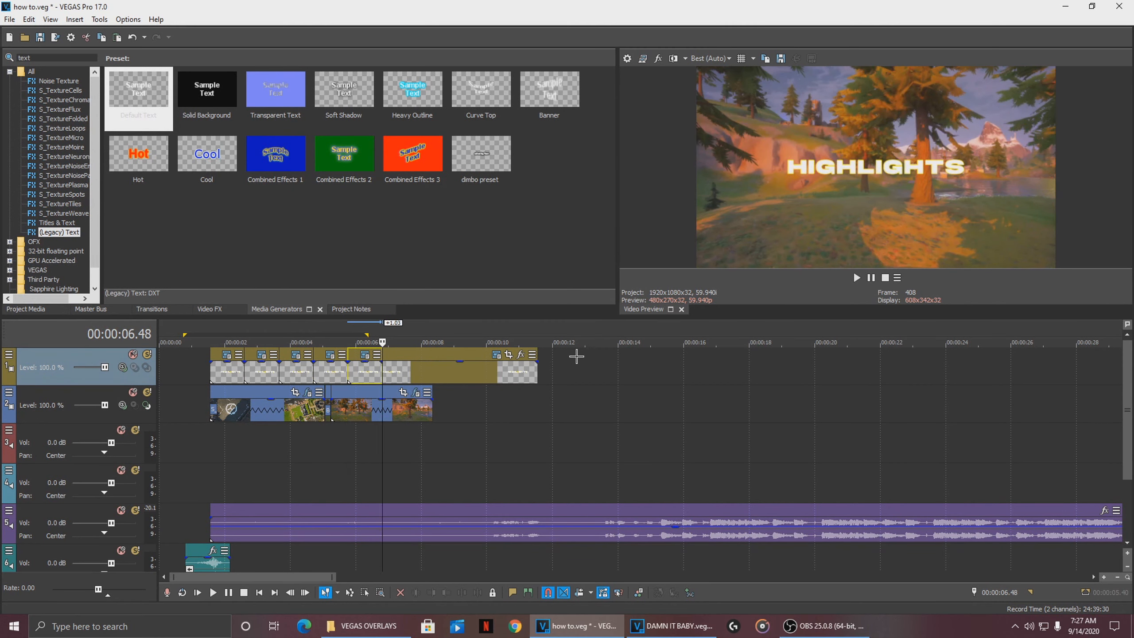
# - Turn off the outline of the second HIGHLIGHTS text event and close its generated media settings
pyautogui.scroll(2, 352, 397)
pyautogui.click(305, 373)
pyautogui.click(273, 375)
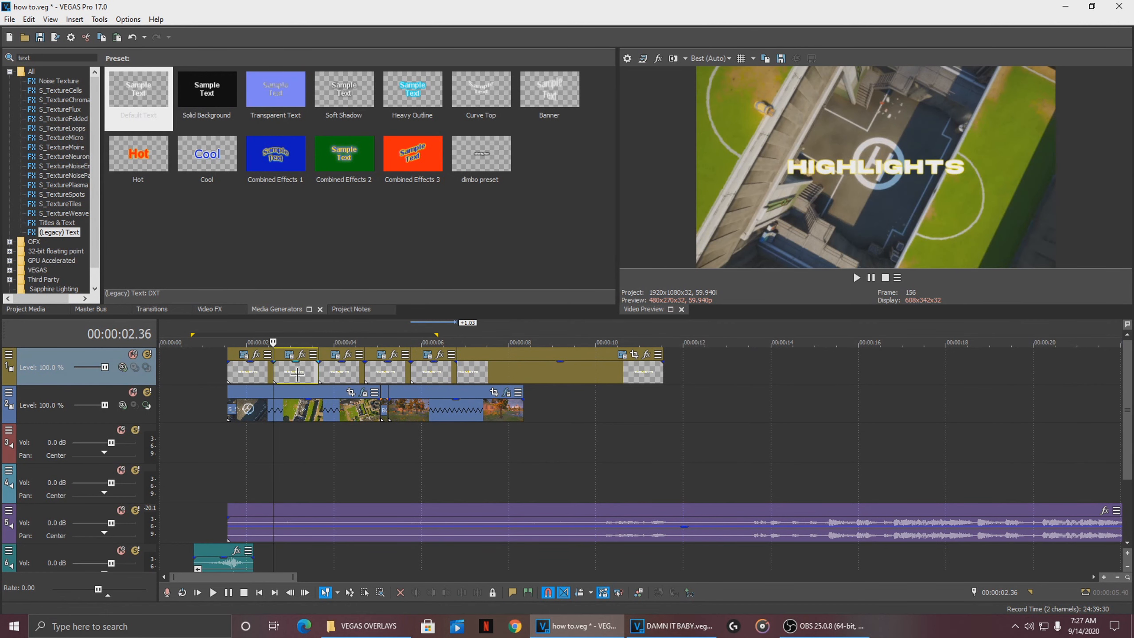
pyautogui.click(290, 355)
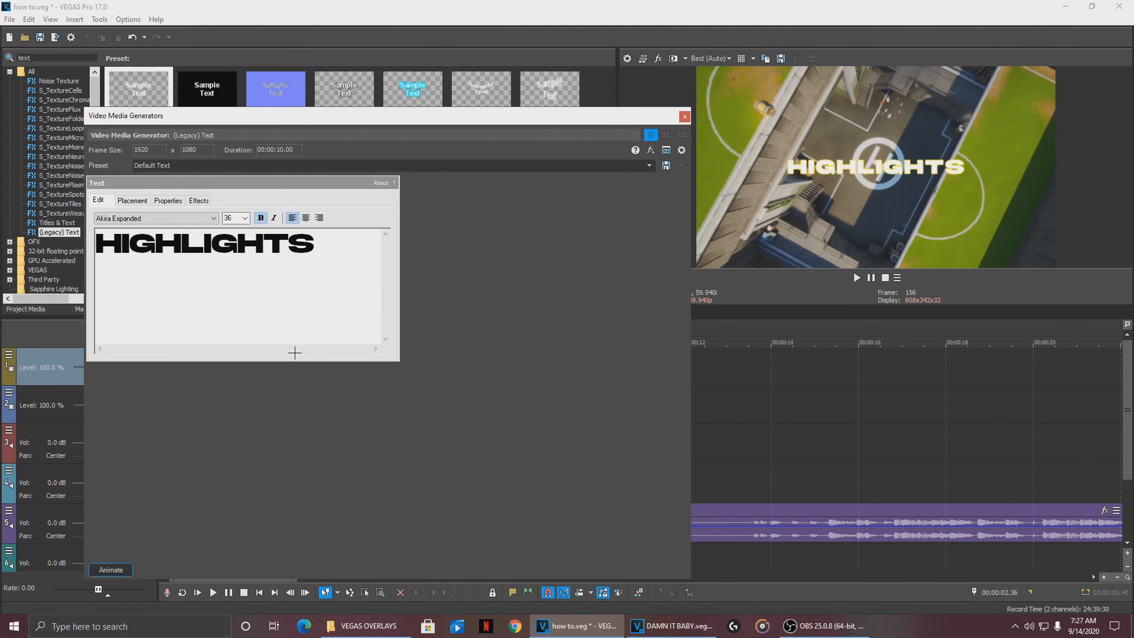
pyautogui.click(684, 116)
pyautogui.scroll(3, 628, 356)
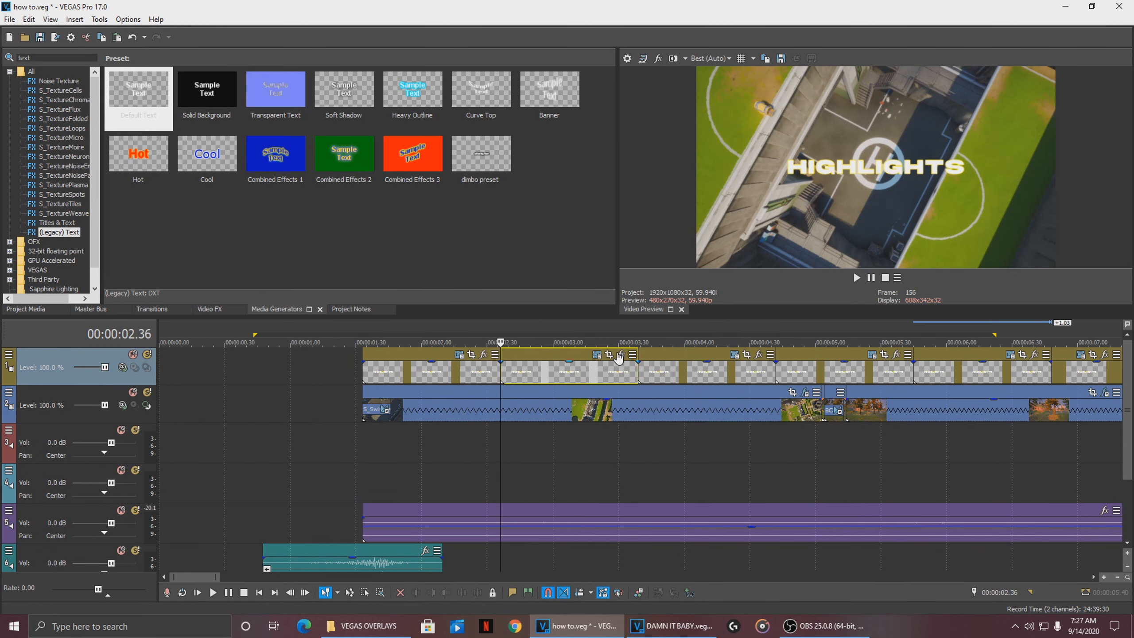
pyautogui.click(595, 356)
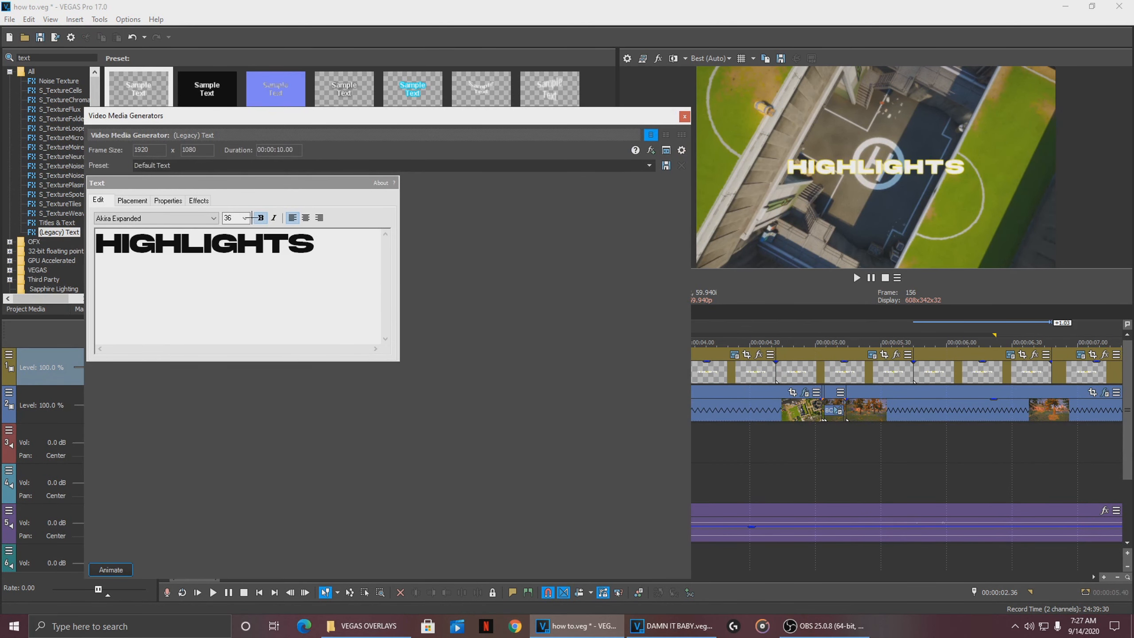
pyautogui.click(191, 201)
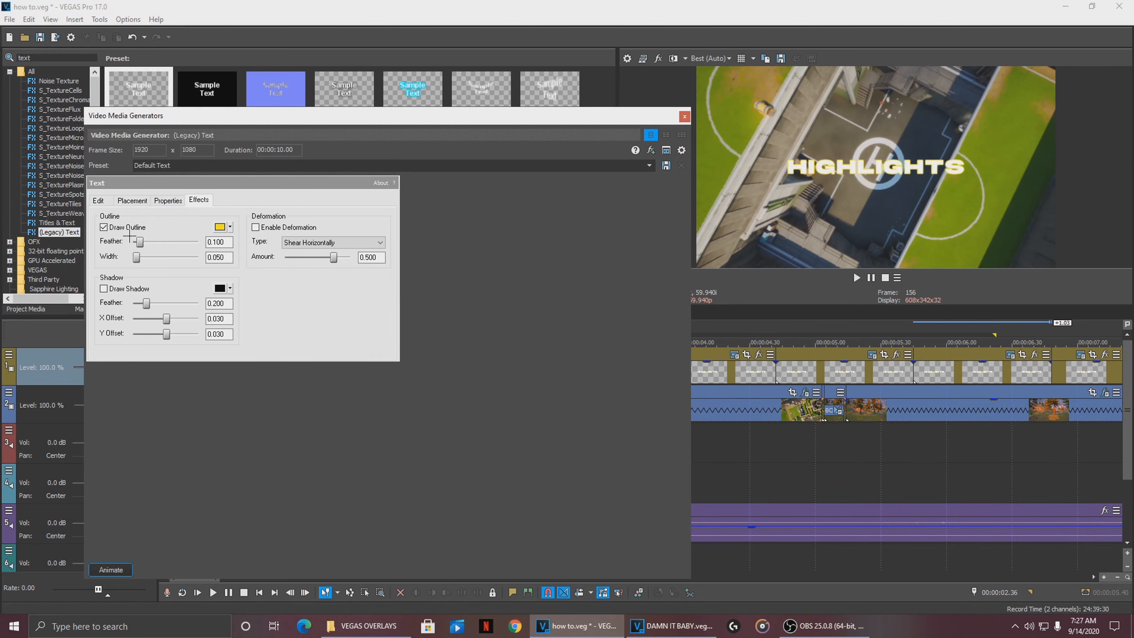
pyautogui.click(103, 228)
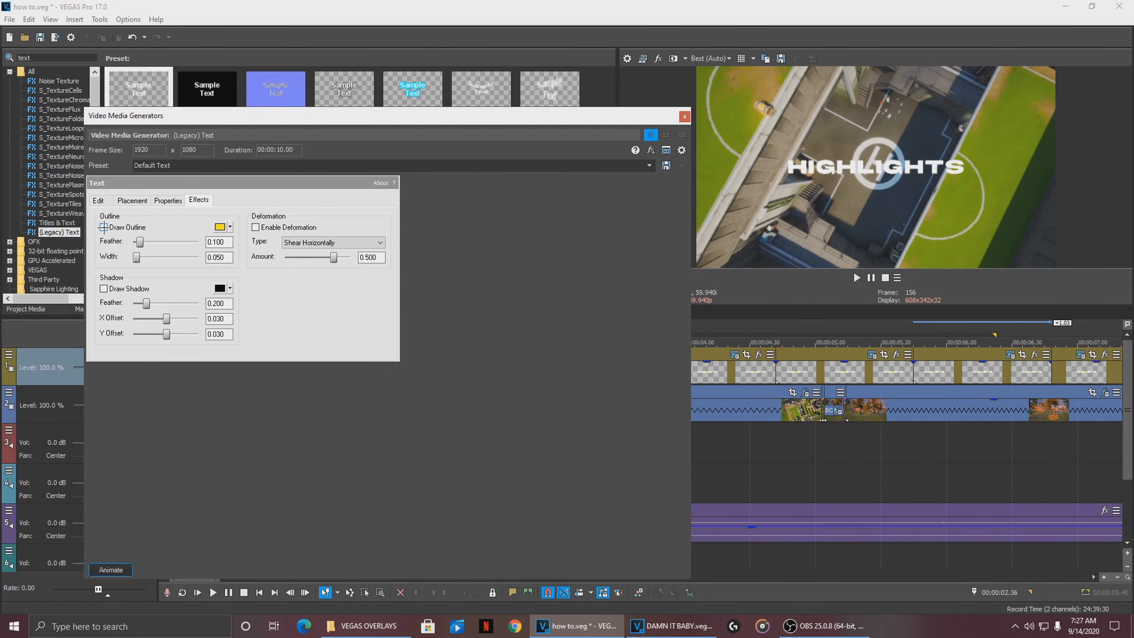
pyautogui.click(683, 115)
# - Turn off the outline of the fourth HIGHLIGHTS text event and close its generated media settings
pyautogui.click(703, 371)
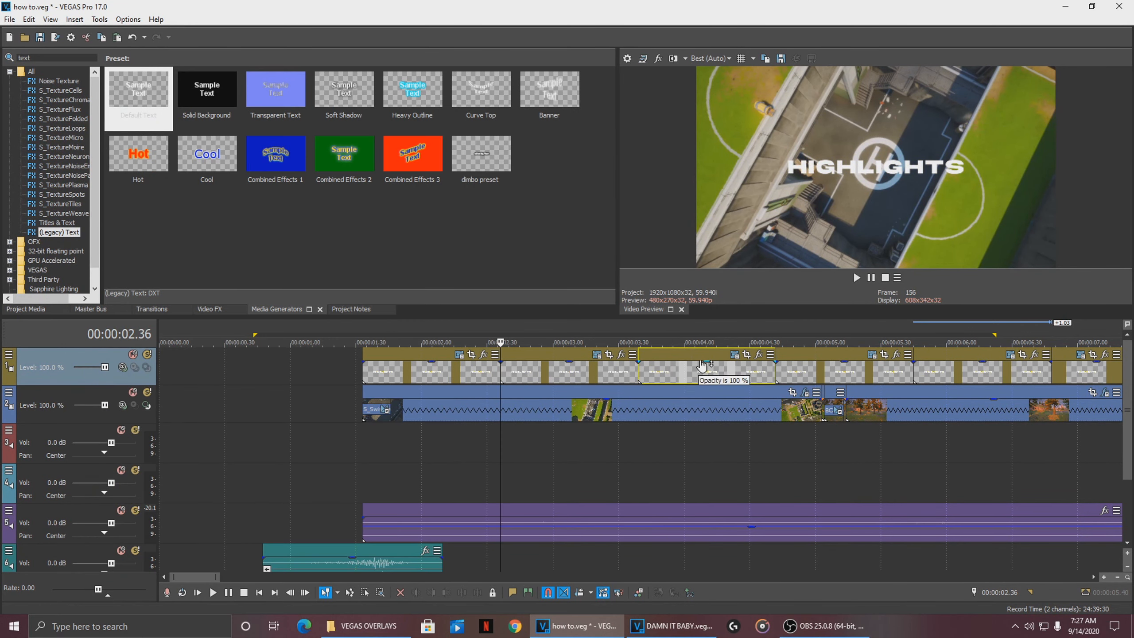
pyautogui.click(836, 374)
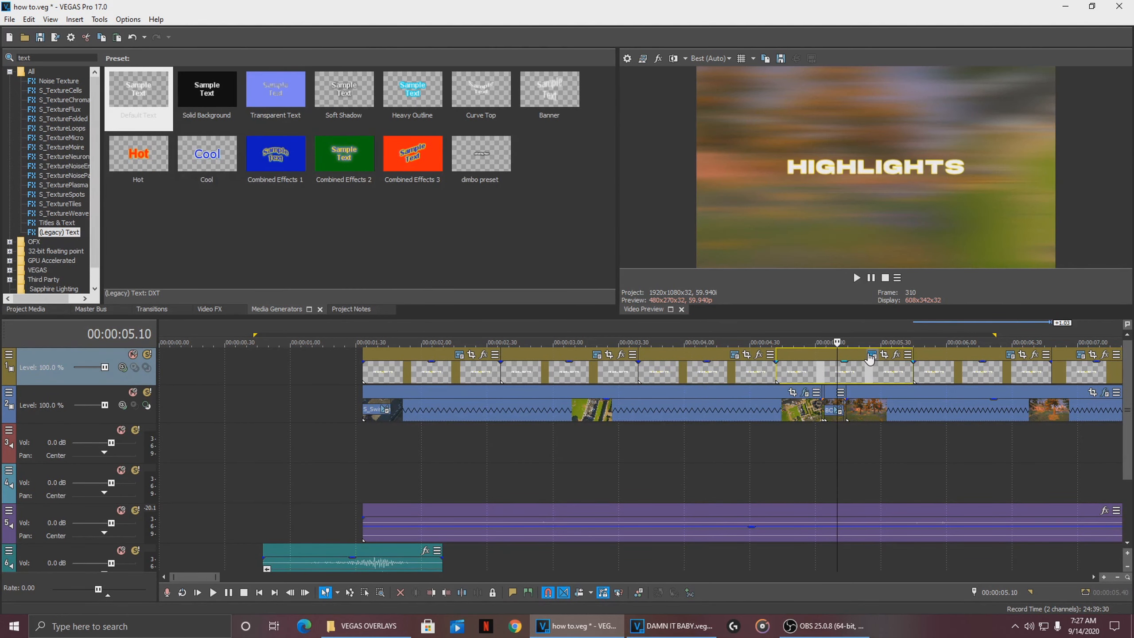
pyautogui.click(871, 356)
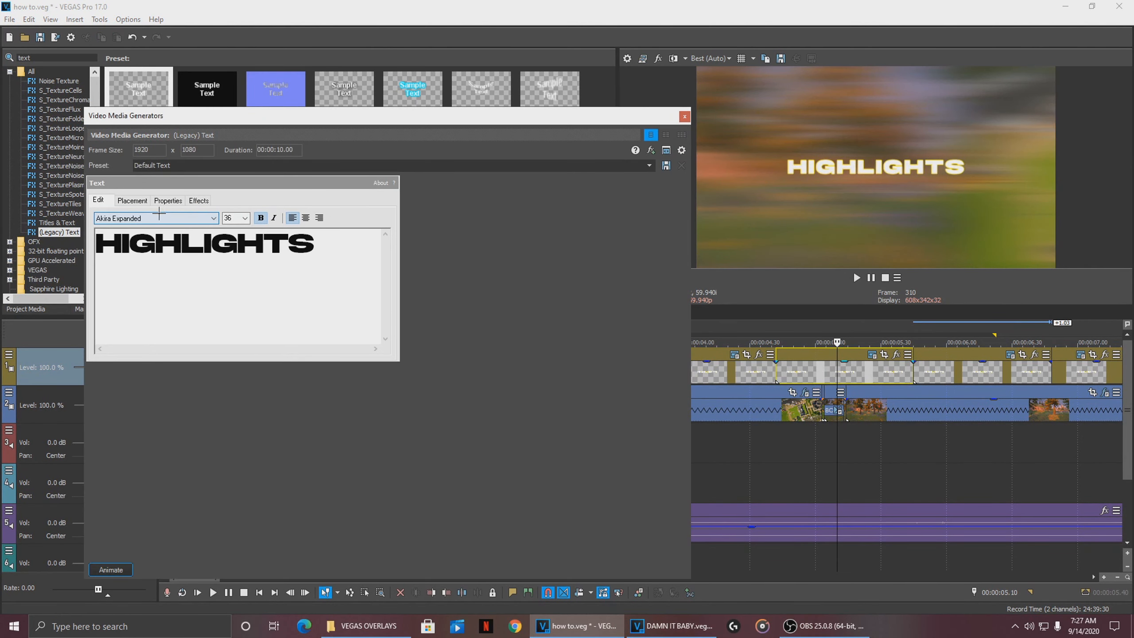
pyautogui.click(204, 200)
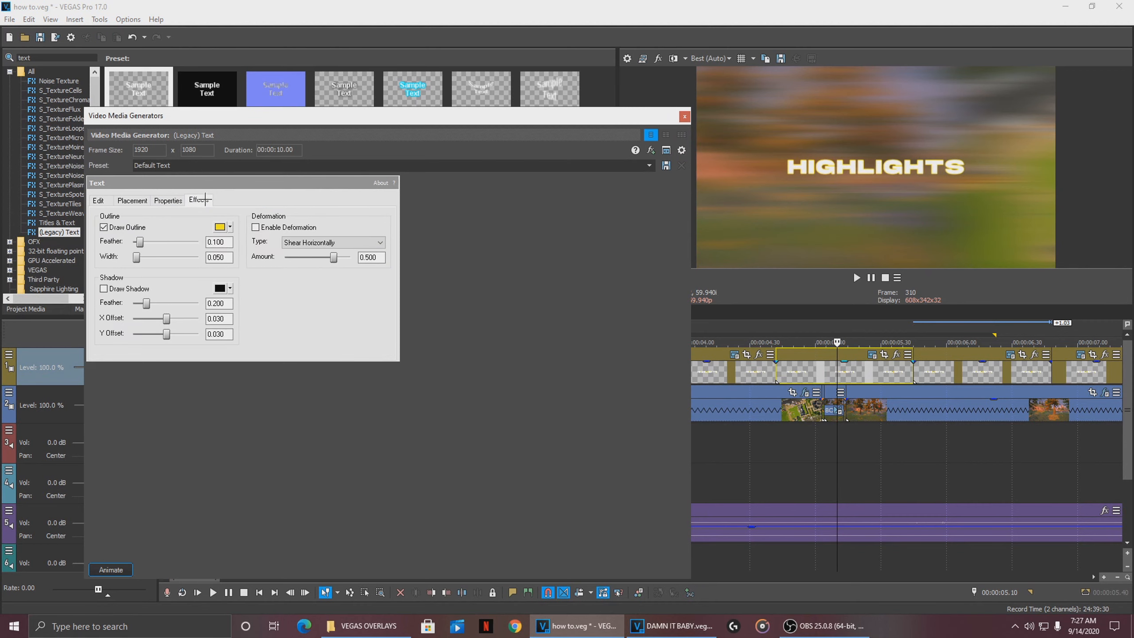
pyautogui.click(103, 227)
pyautogui.click(685, 116)
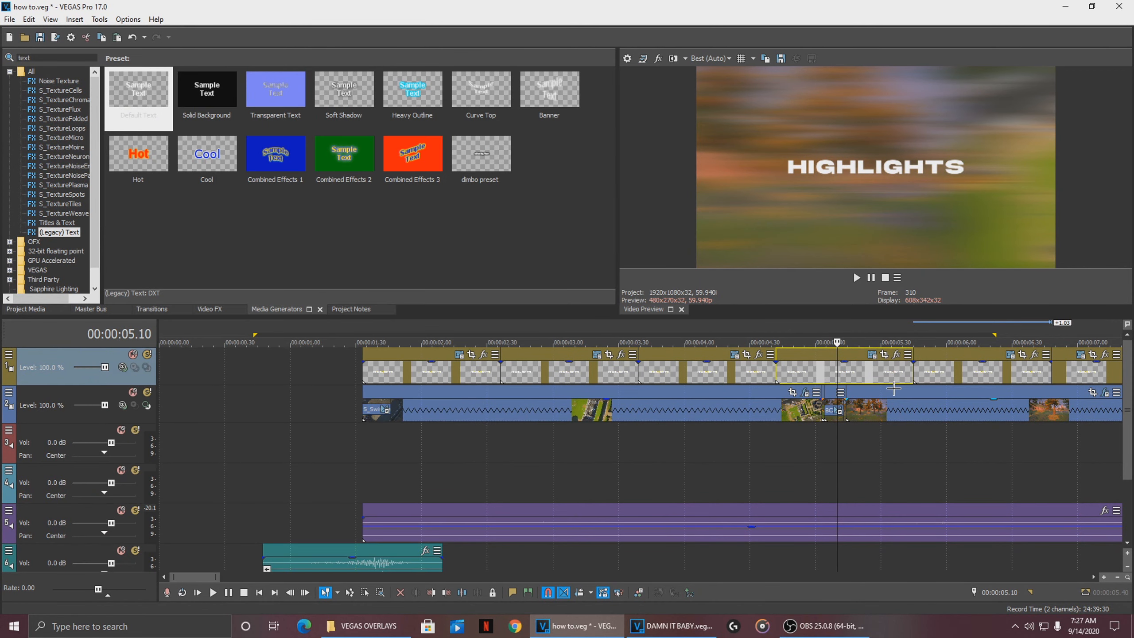
# - Delete the fifth HIGHLIGHTS text event and the long leftover title piece after it
pyautogui.click(850, 441)
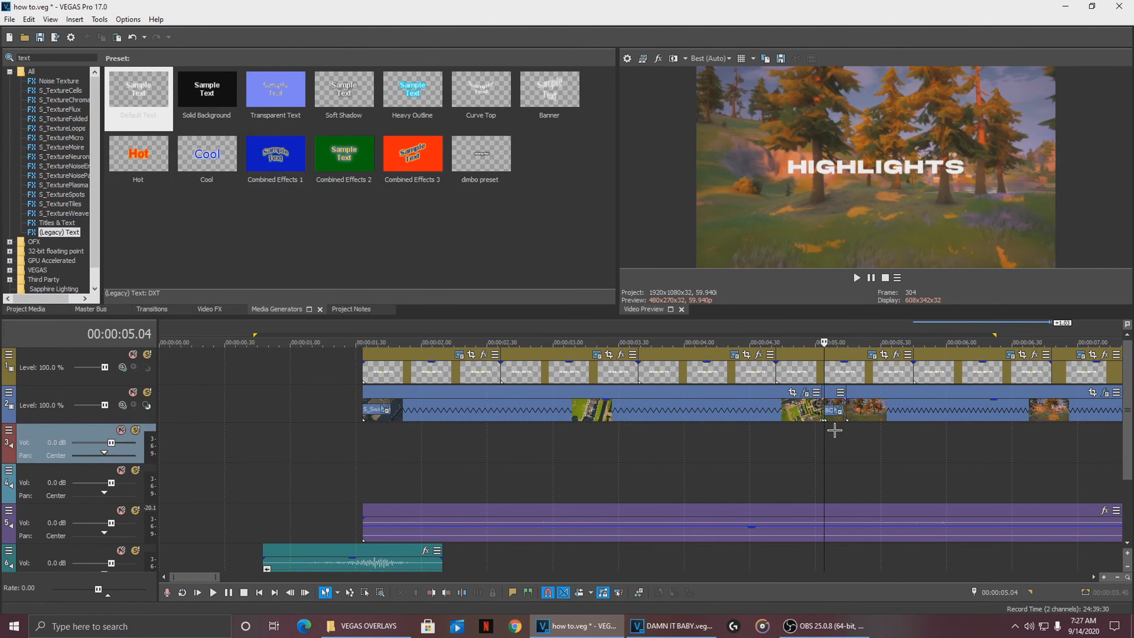
pyautogui.click(960, 368)
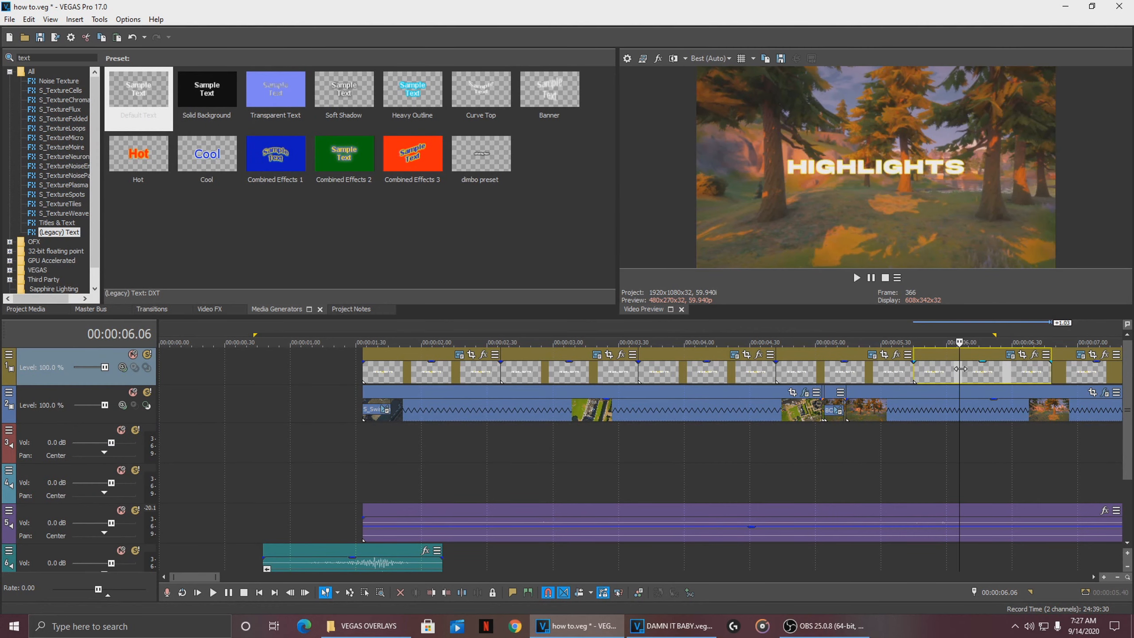
pyautogui.scroll(-3, 960, 368)
pyautogui.press('Delete')
pyautogui.click(500, 376)
pyautogui.press('Delete')
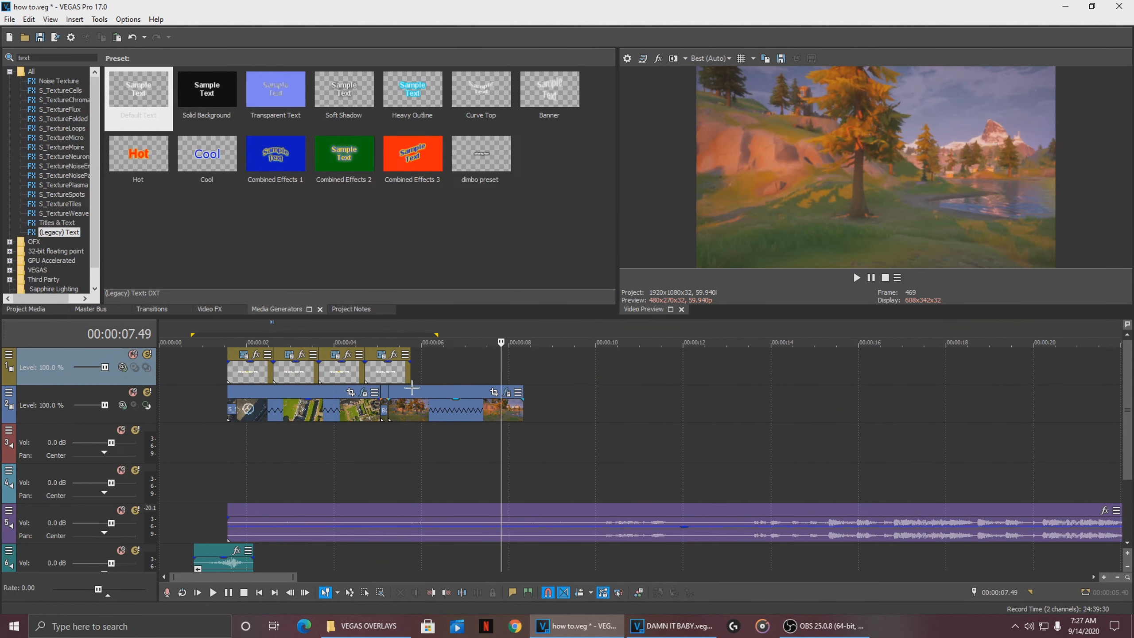
# - Trim the end of the fourth HIGHLIGHTS text event to 00:00:05.03, where the transition to the second clip starts
pyautogui.click(380, 375)
pyautogui.scroll(4, 380, 375)
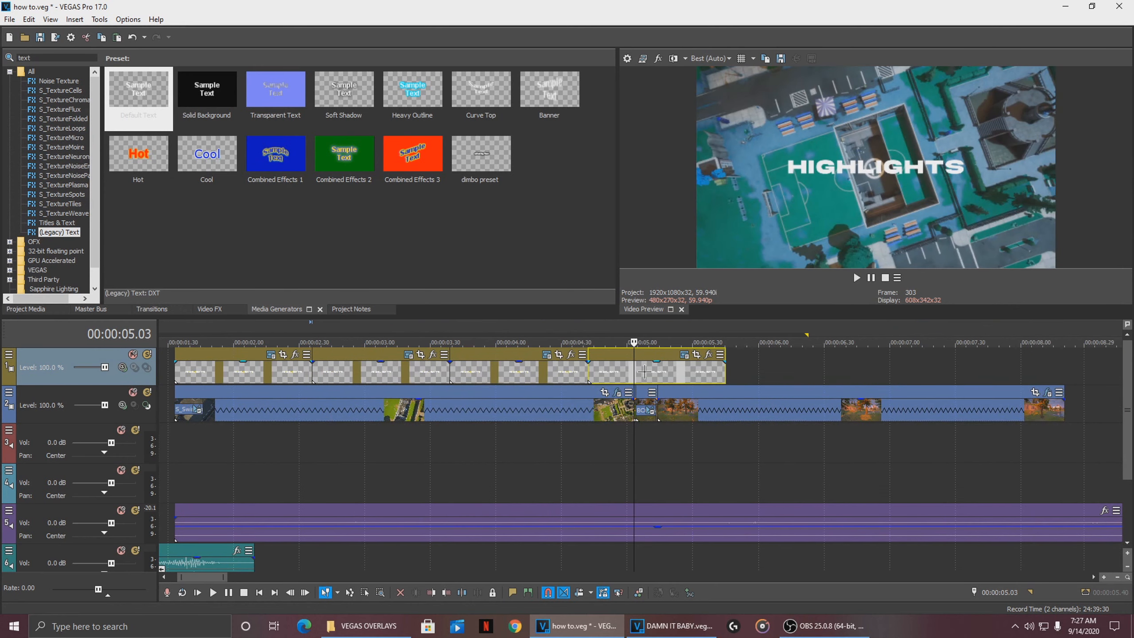
pyautogui.moveTo(725, 375); pyautogui.dragTo(633, 376)
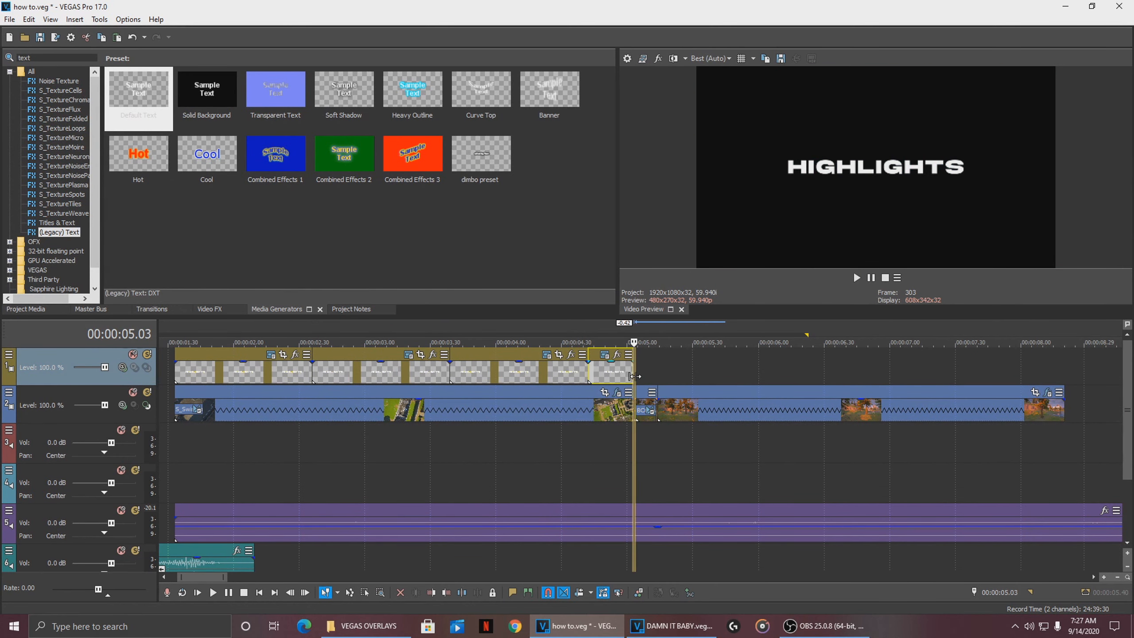
pyautogui.scroll(-5, 552, 426)
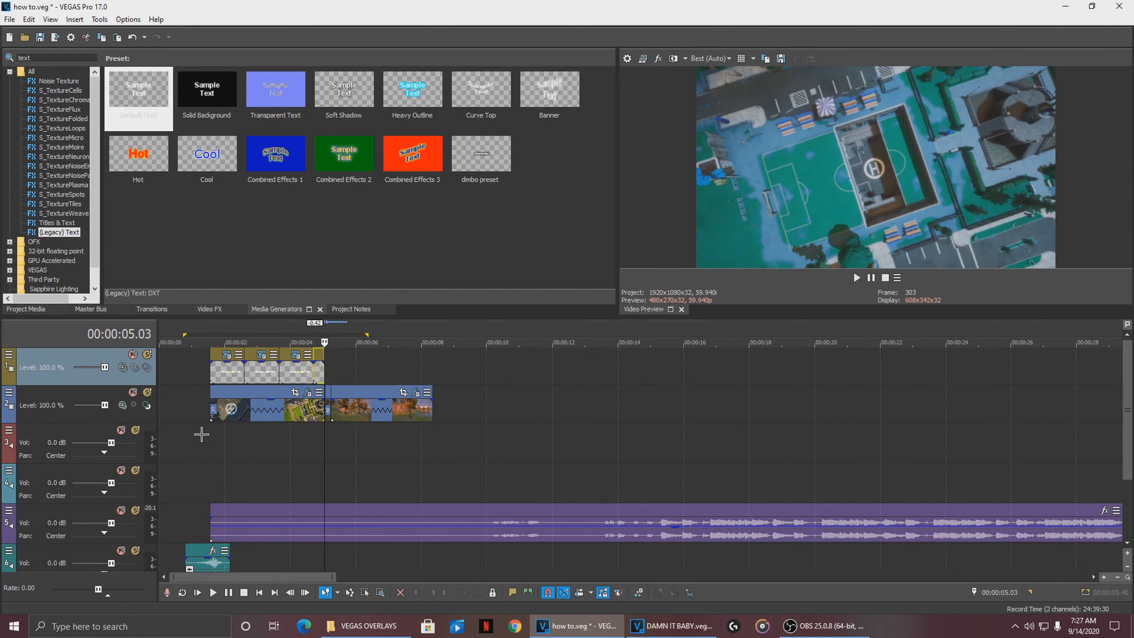
# - Play back the intro from just before the swoosh sound to check the alternating outlined and plain titles
pyautogui.click(201, 434)
pyautogui.click(178, 436)
pyautogui.press('space')
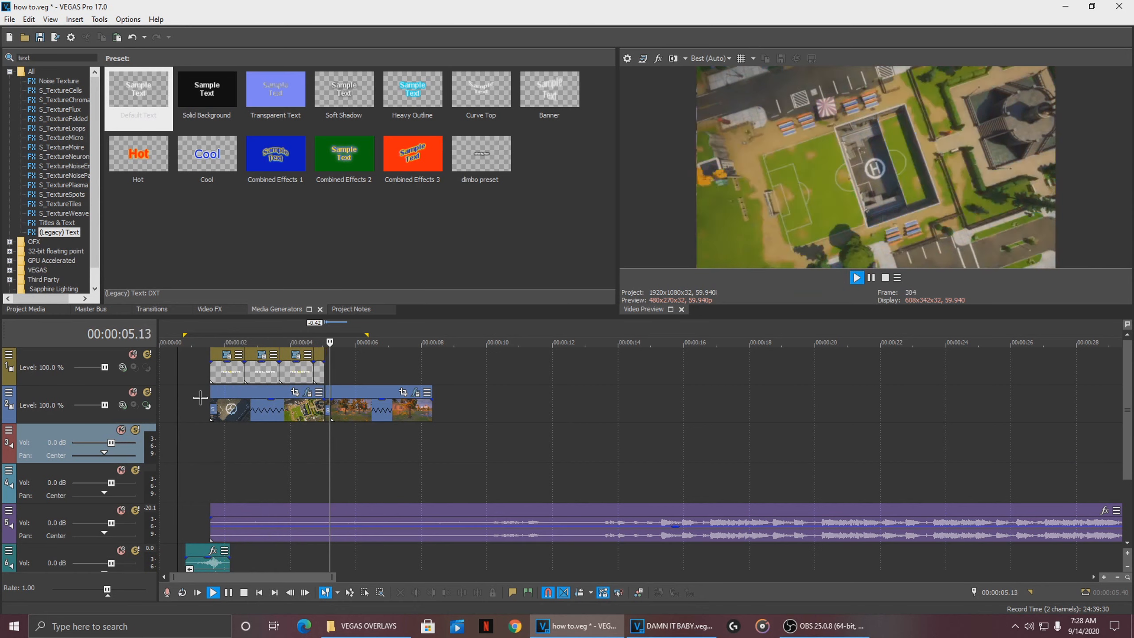
# - Play back the opening titles several times to judge their timing against the music
pyautogui.click(210, 425)
pyautogui.scroll(3, 222, 406)
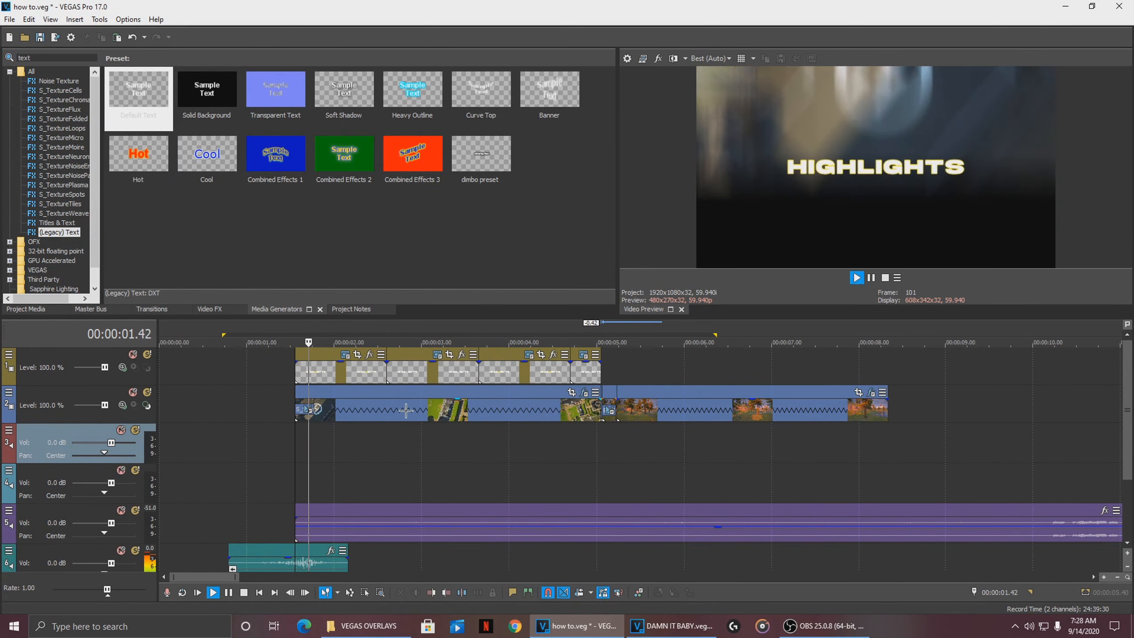
pyautogui.press('Return')
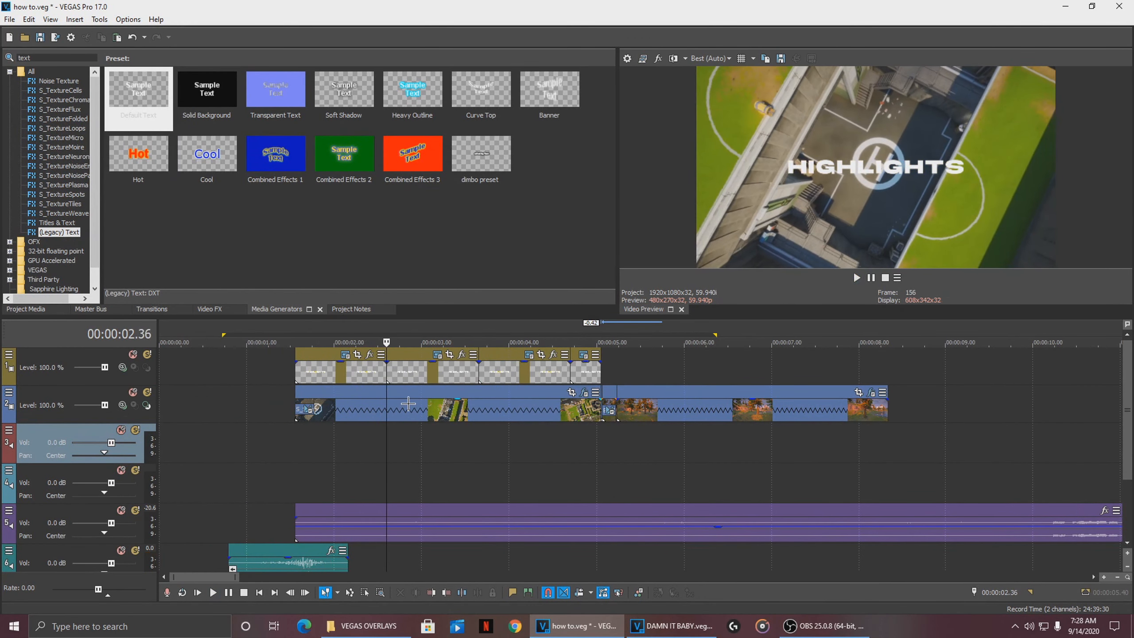
pyautogui.press('Return')
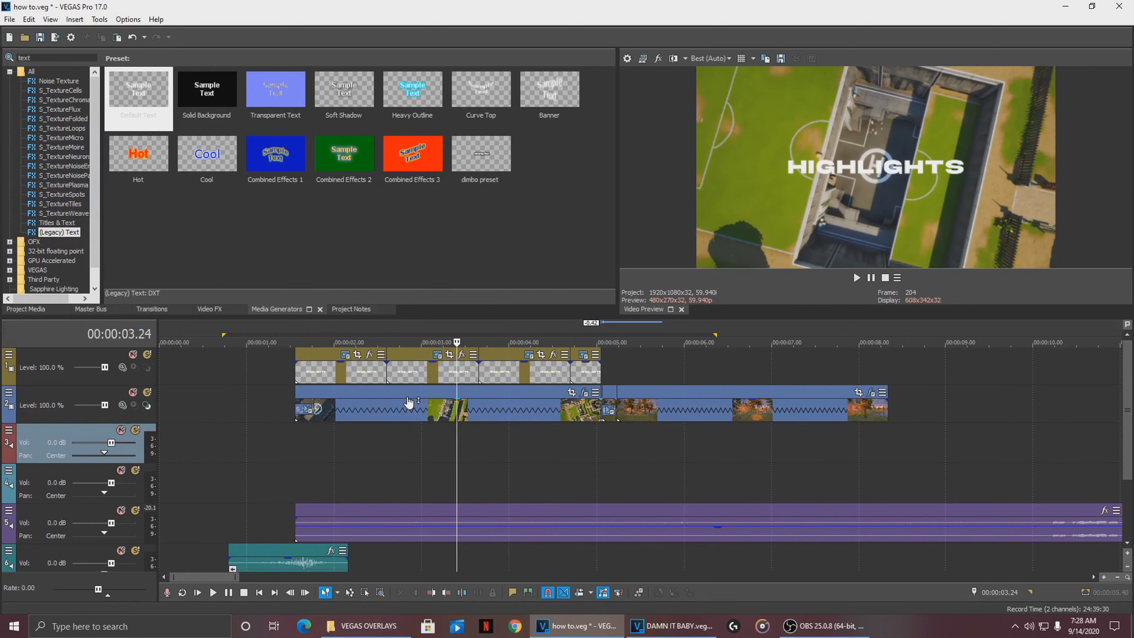
pyautogui.click(283, 409)
pyautogui.press('Return')
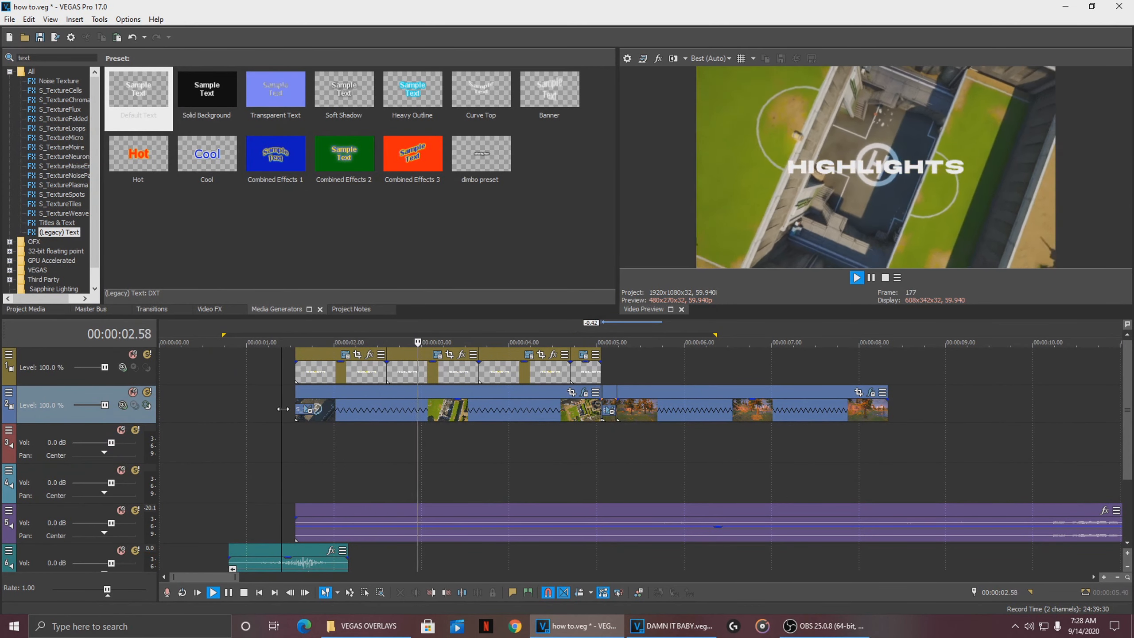
pyautogui.press('Return')
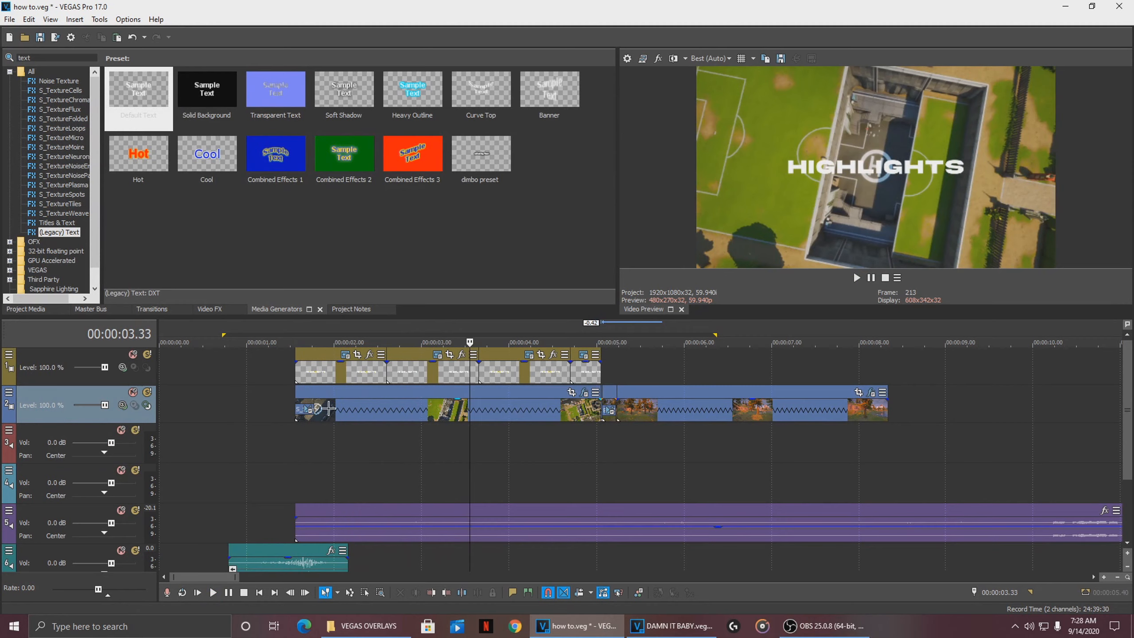
# - Move the third HIGHLIGHTS text event to start at 00:00:03.17 on the beat, with the second event ending there
pyautogui.click(246, 409)
pyautogui.press('Return')
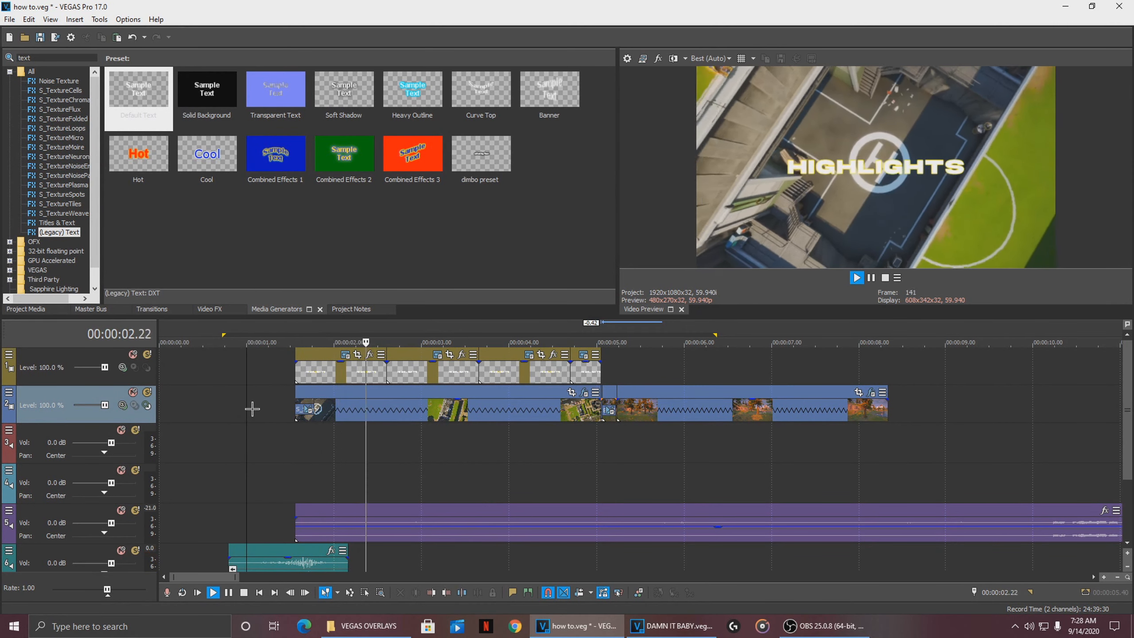
pyautogui.press('Return')
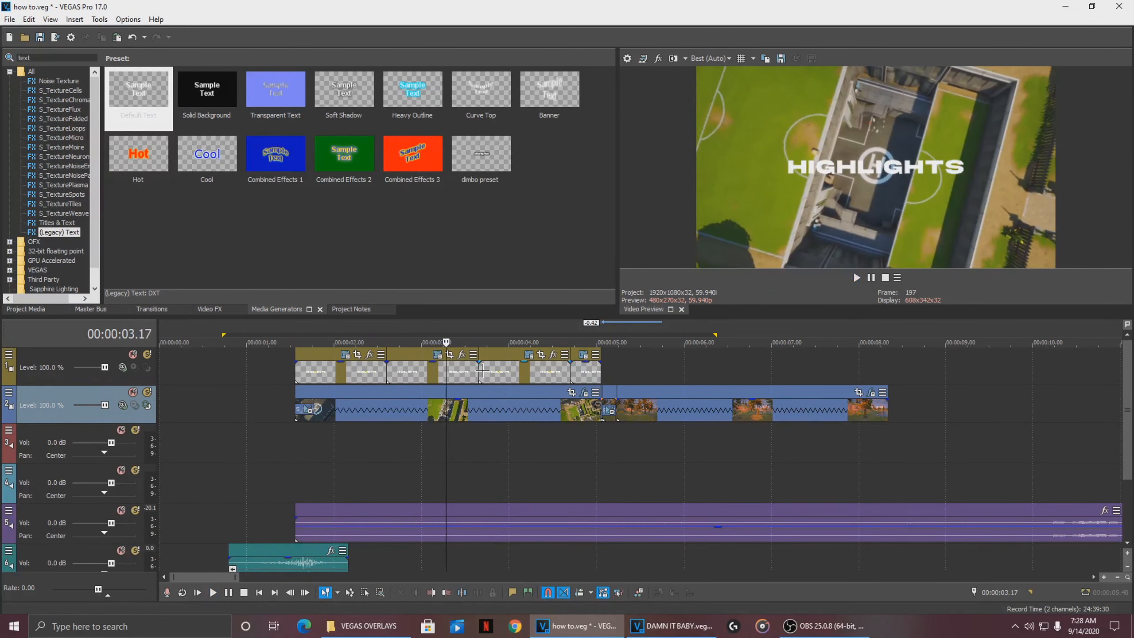
pyautogui.moveTo(479, 372)
pyautogui.mouseDown()
pyautogui.moveTo(445, 372)
pyautogui.moveTo(460, 372)
pyautogui.mouseUp()
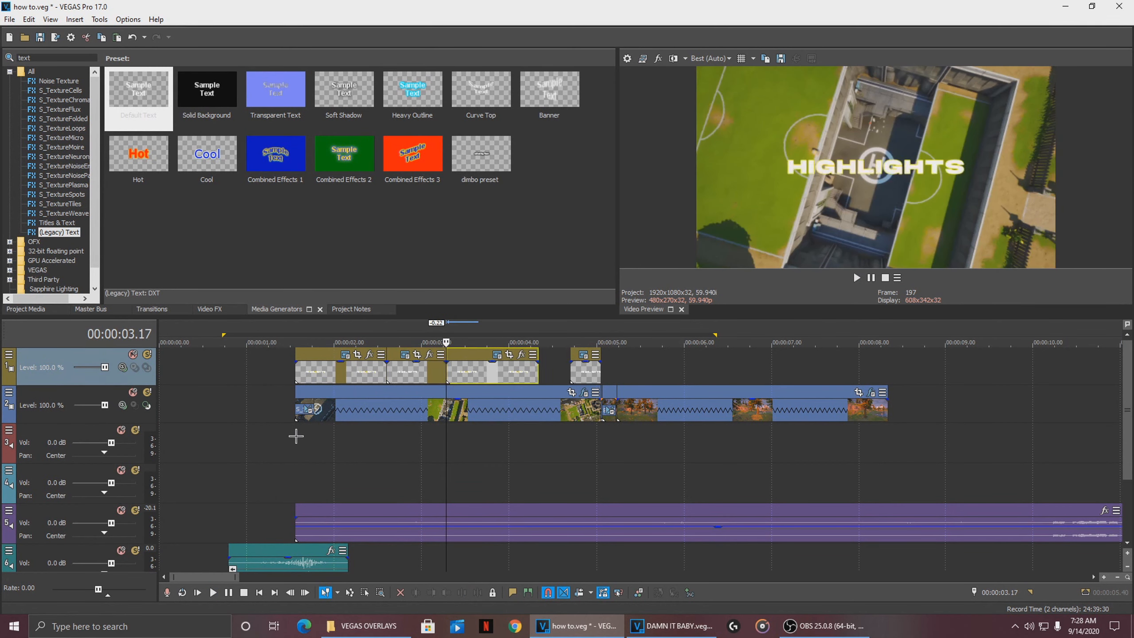
# - Play back the intro from before the swoosh sound to check the earlier change to the third title
pyautogui.click(237, 447)
pyautogui.press('space')
pyautogui.press('space')
pyautogui.click(205, 430)
pyautogui.press('space')
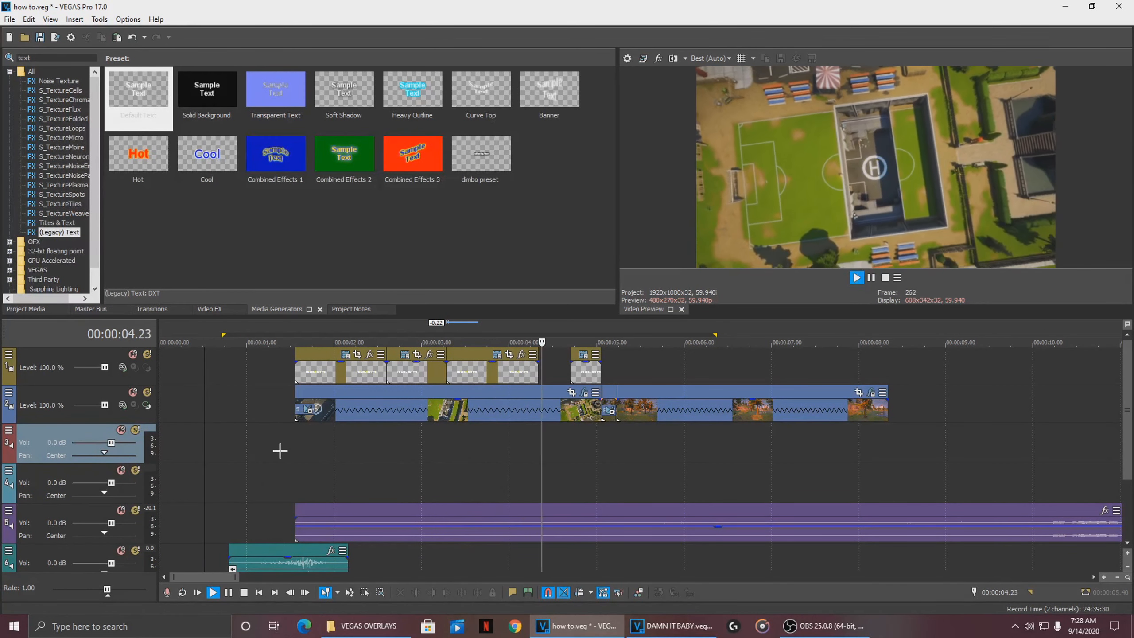
pyautogui.press('space')
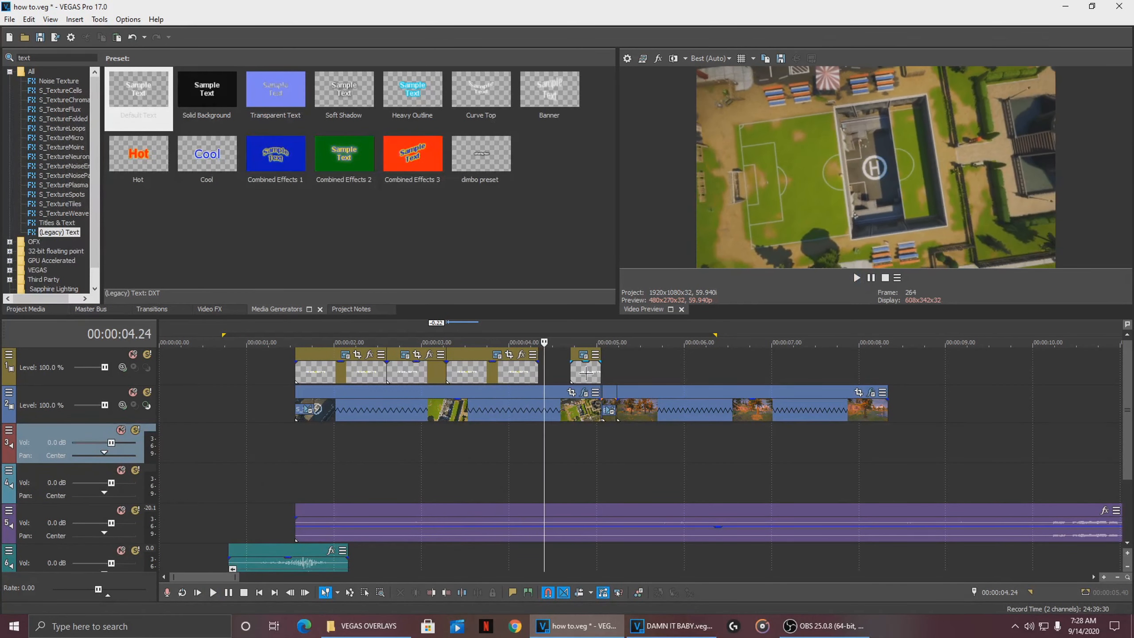
# - Find the next beat, shorten the third HIGHLIGHTS text event to it and extend the fourth event's start back to meet it
pyautogui.click(353, 436)
pyautogui.press('space')
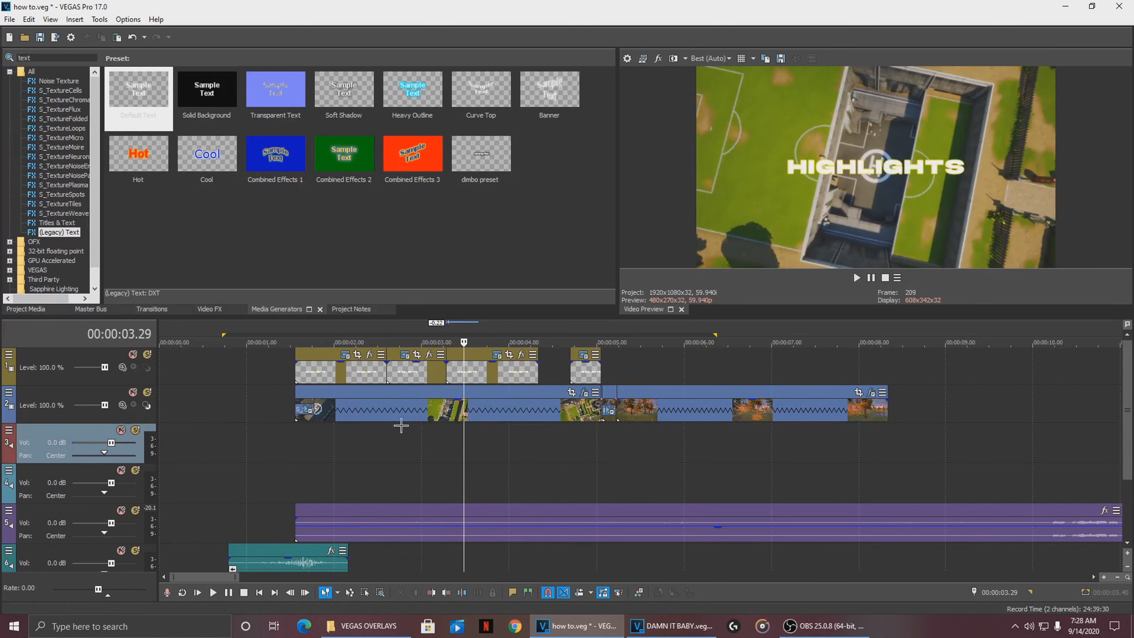
pyautogui.press('space')
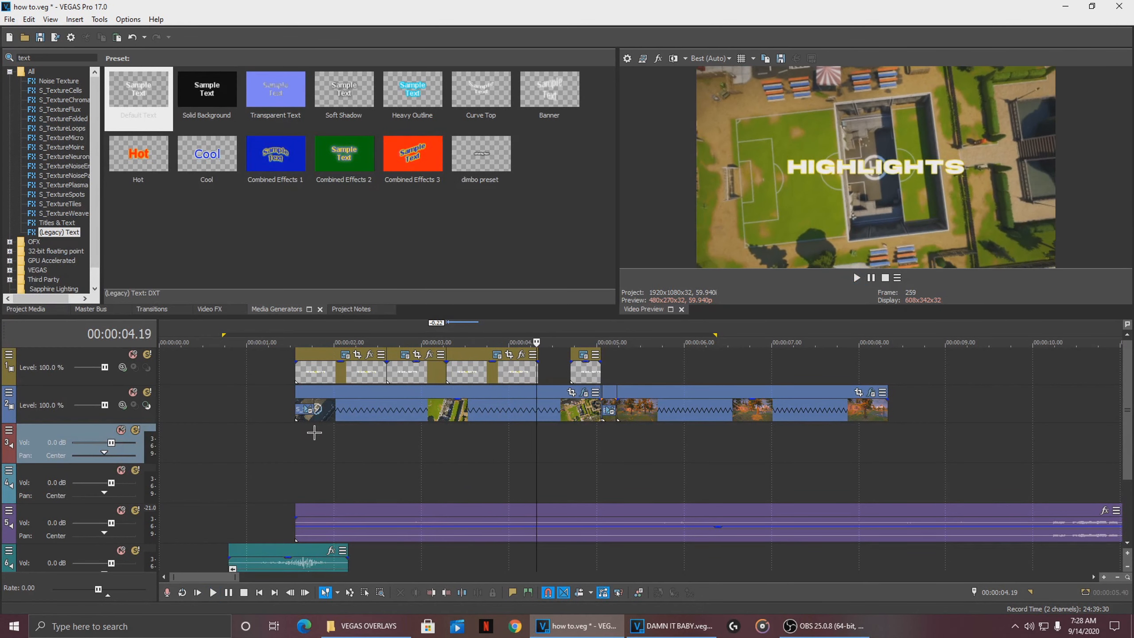
pyautogui.click(215, 436)
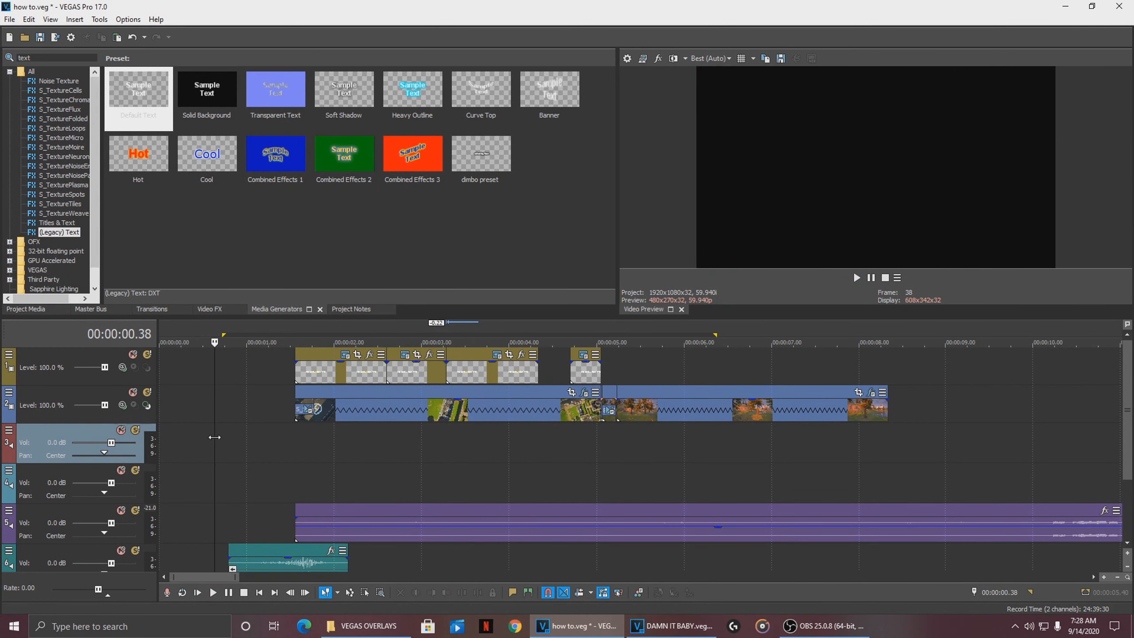
pyautogui.press('space')
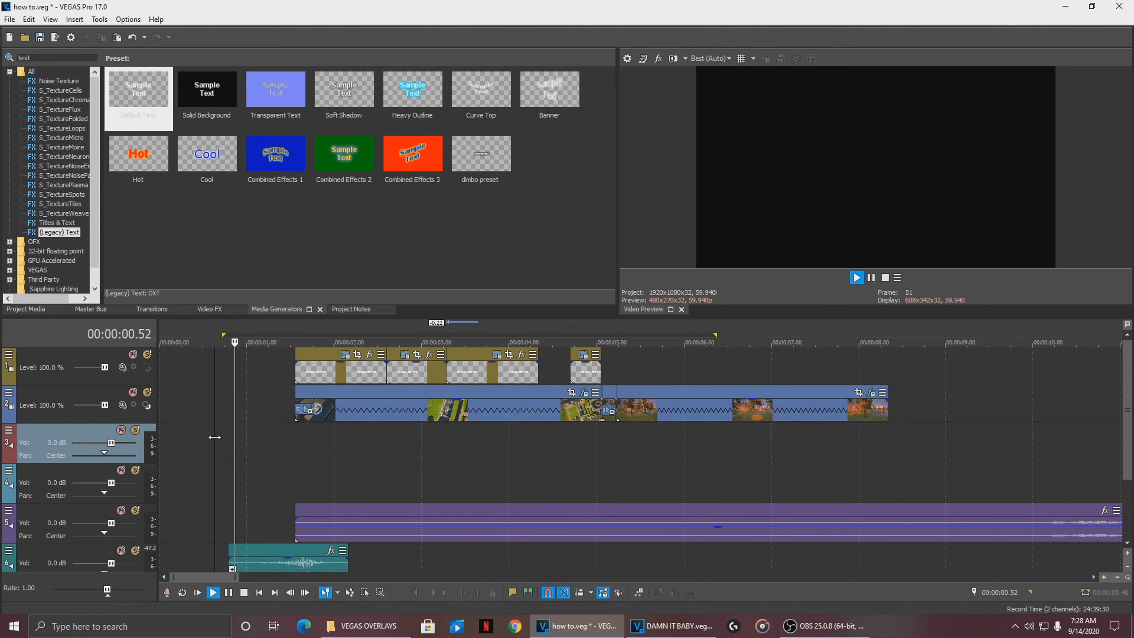
pyautogui.press('space')
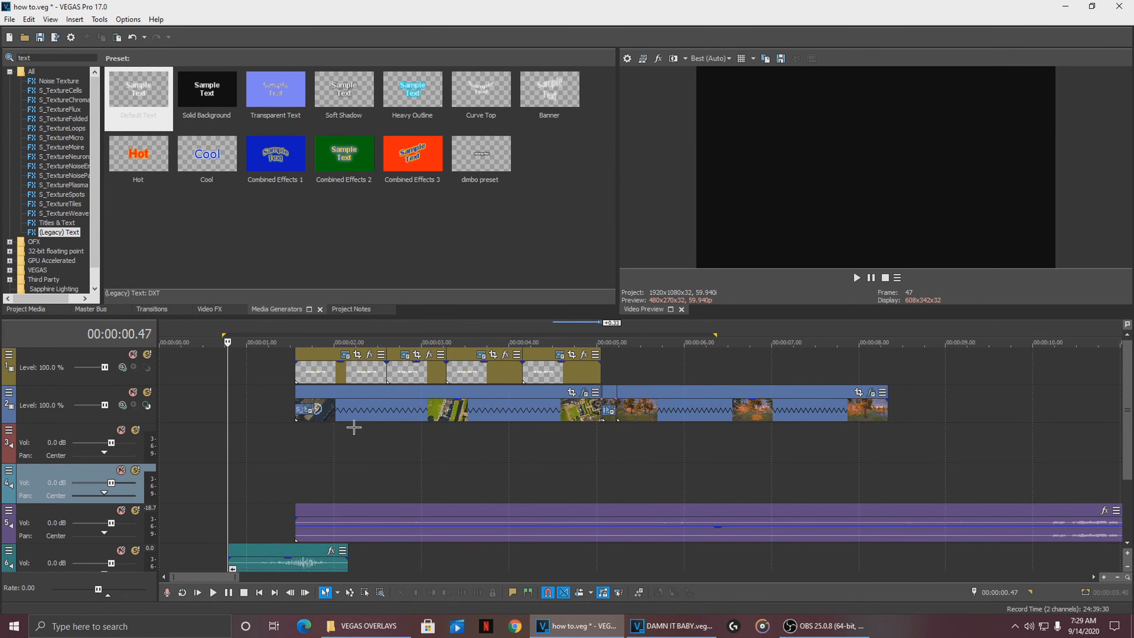
# - Play back the intro from the beginning into the second clip to check the four retimed titles
pyautogui.click(354, 427)
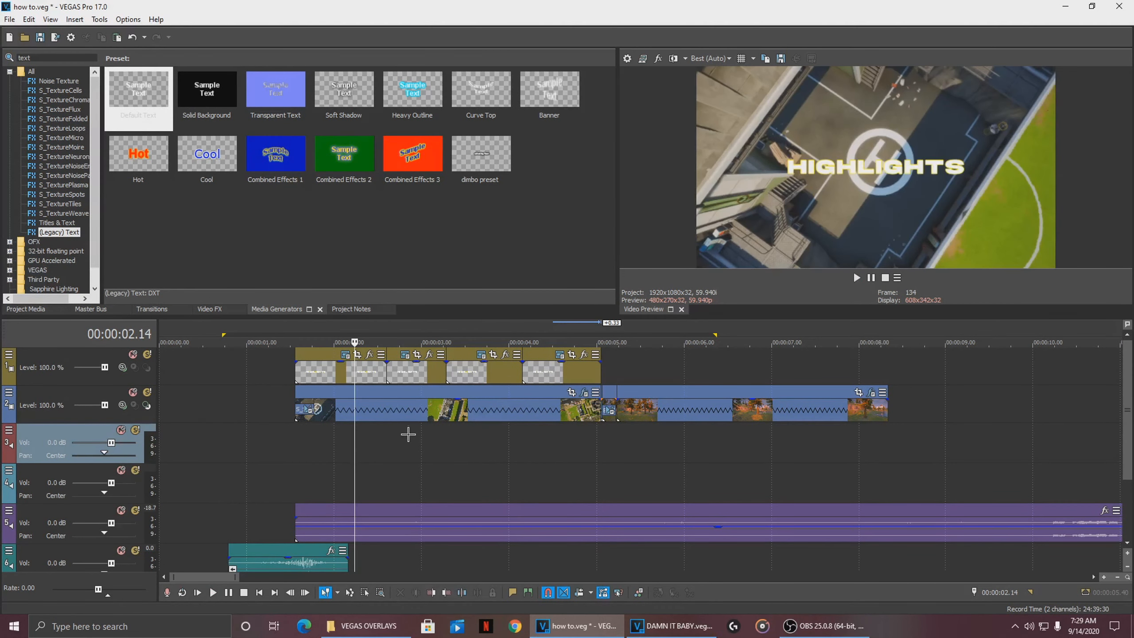
pyautogui.click(342, 369)
pyautogui.click(419, 371)
pyautogui.click(480, 371)
pyautogui.click(557, 371)
pyautogui.click(253, 462)
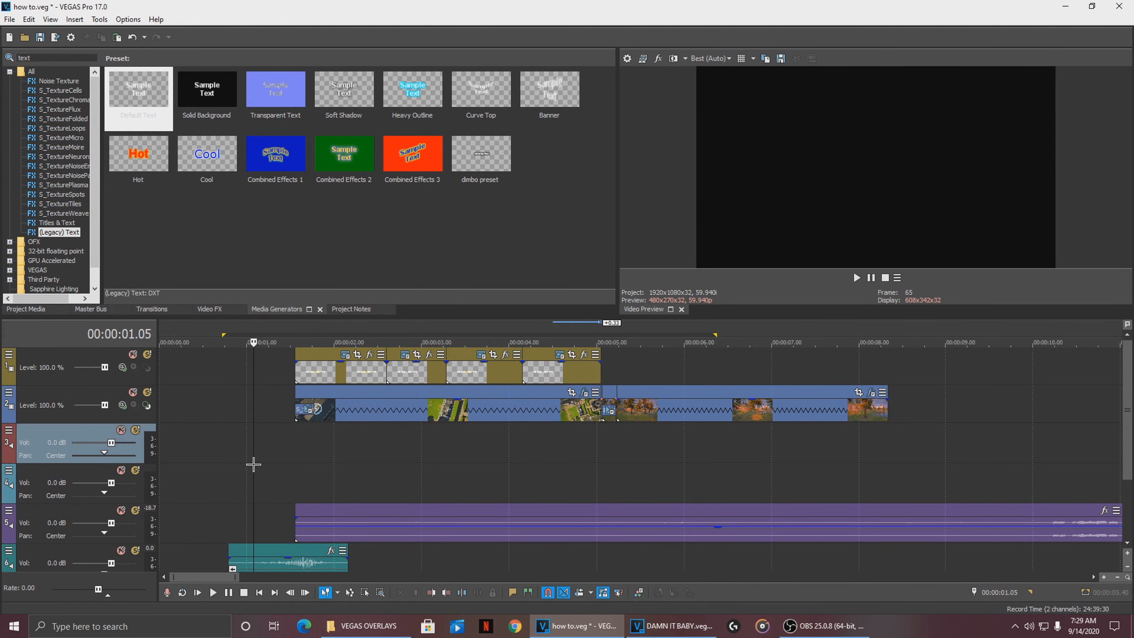
pyautogui.click(211, 466)
pyautogui.scroll(-3, 211, 466)
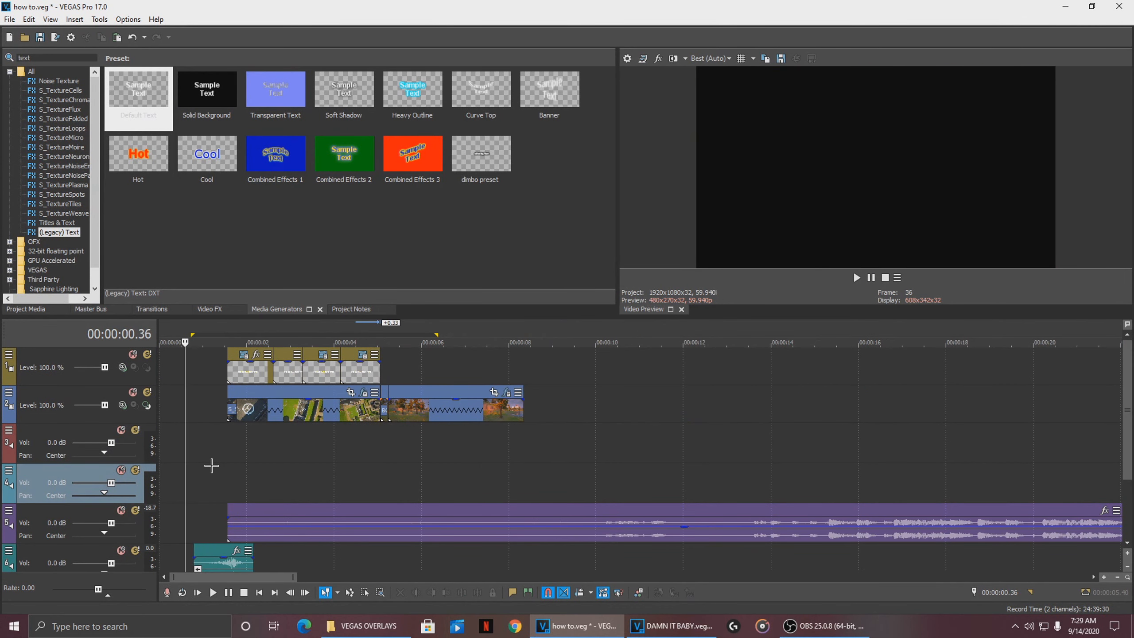
pyautogui.click(170, 445)
pyautogui.press('space')
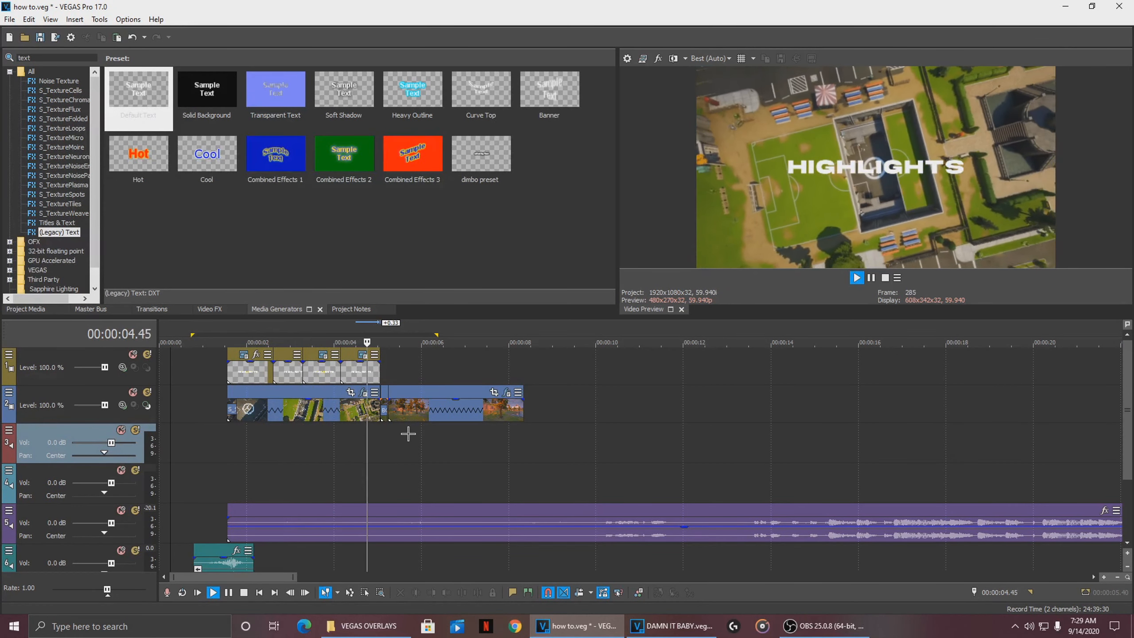
pyautogui.press('Return')
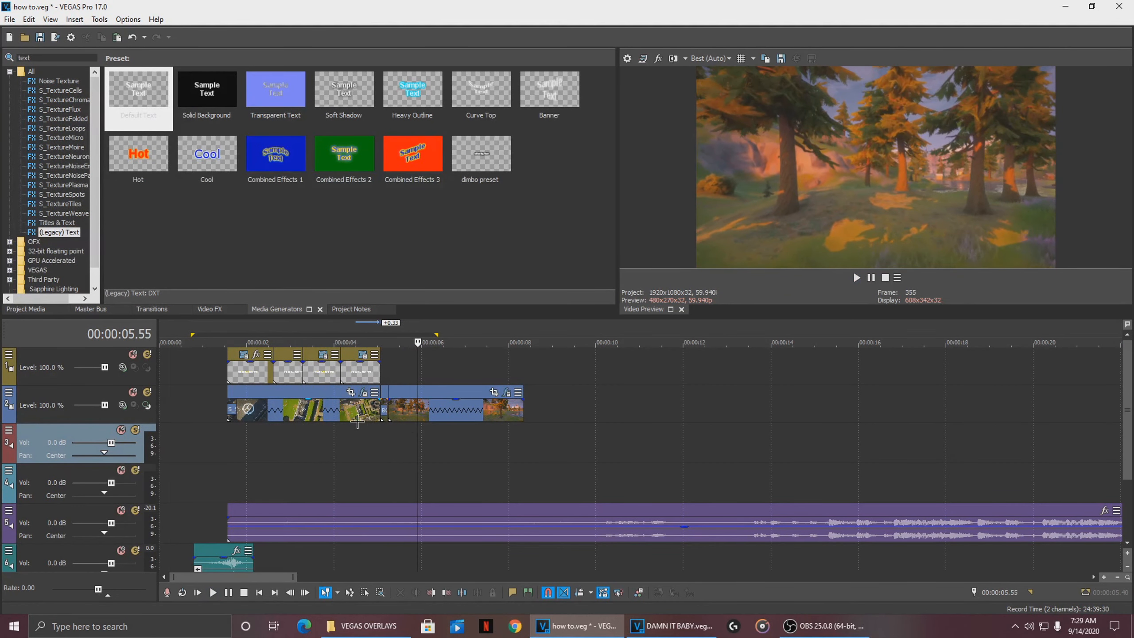
# - Change the first text event's wording to HIGHLIGHTS #13, close its settings and preview the title over the clip
pyautogui.click(219, 445)
pyautogui.scroll(1, 266, 415)
pyautogui.scroll(1, 361, 370)
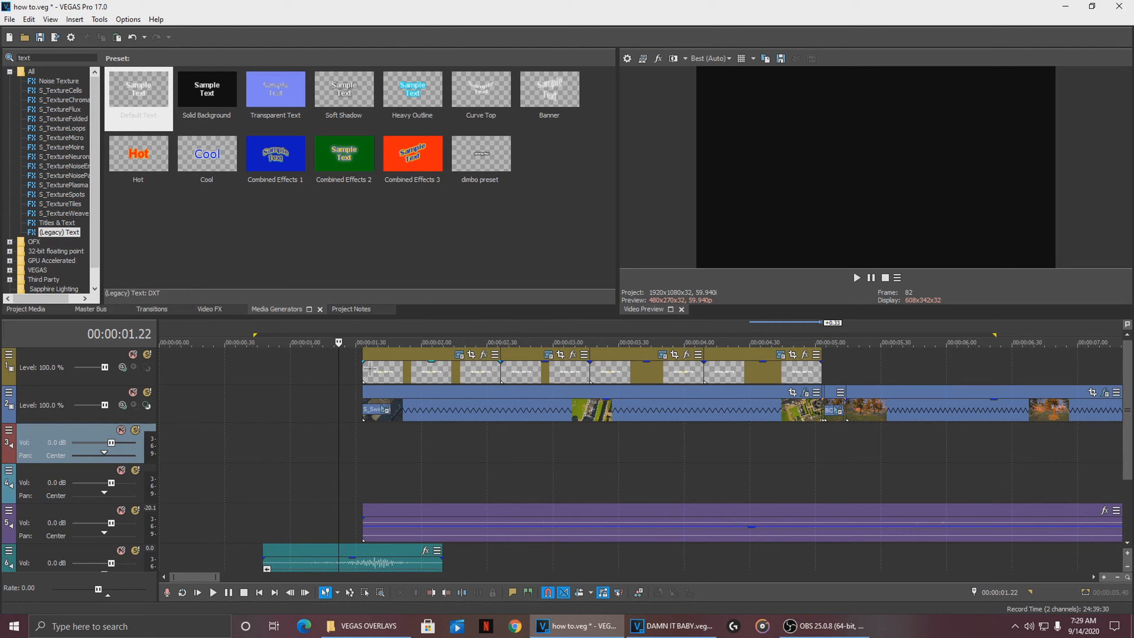
pyautogui.click(458, 355)
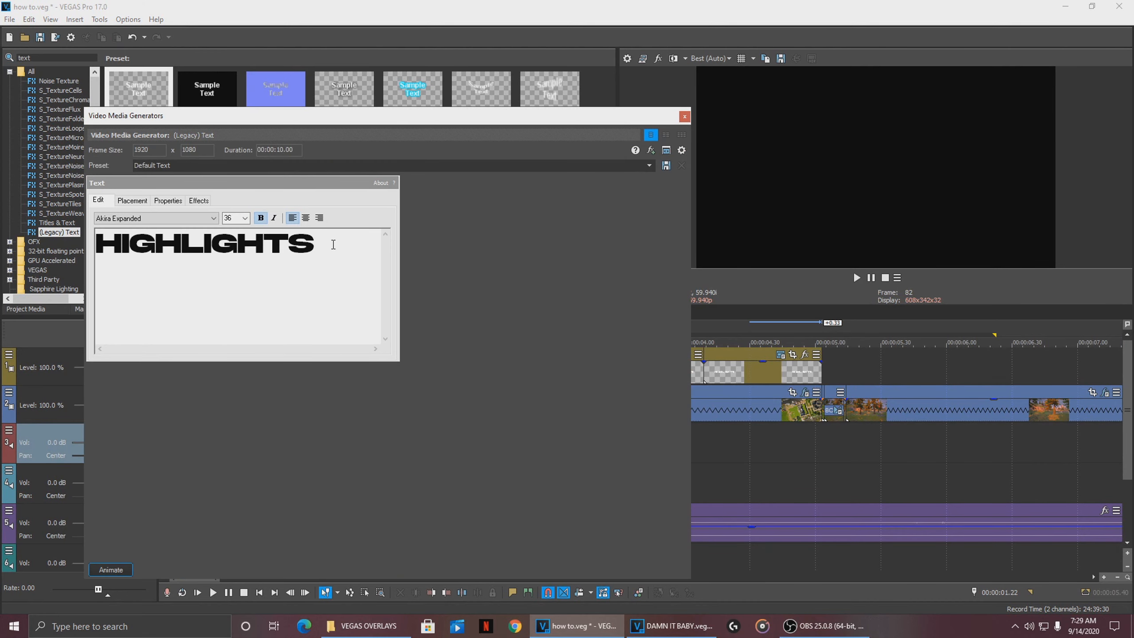
pyautogui.write('#10')
pyautogui.press('BackSpace')
pyautogui.write('3')
pyautogui.click(685, 116)
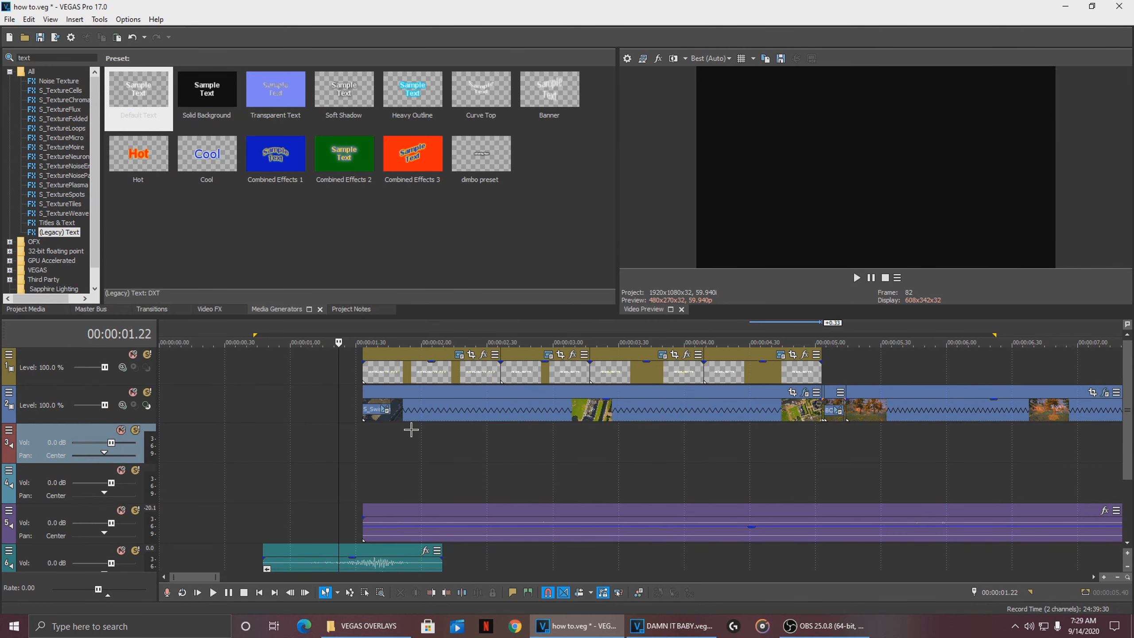
pyautogui.click(411, 429)
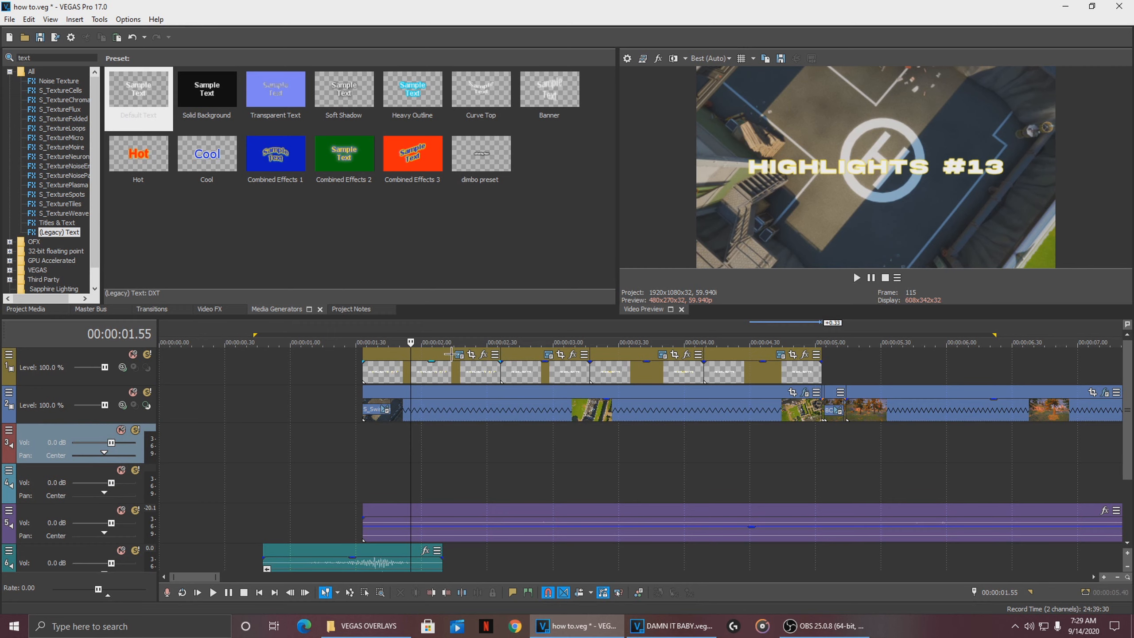
# - Change the second text event's wording to HIGHLIGHTS #13 and close its generated media settings
pyautogui.click(549, 360)
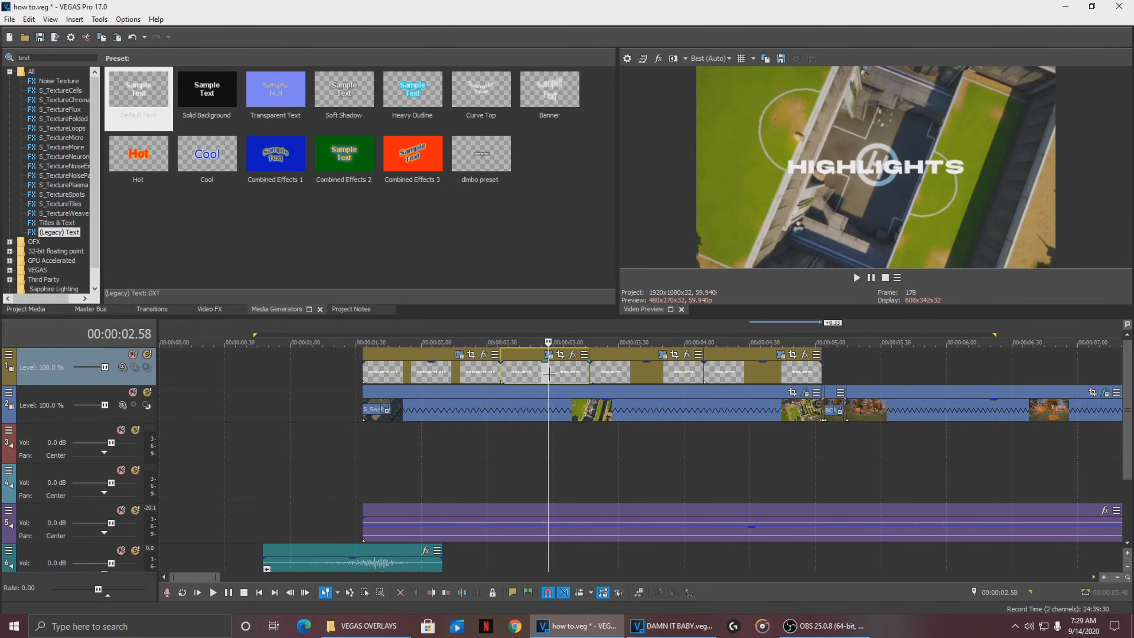
pyautogui.click(549, 356)
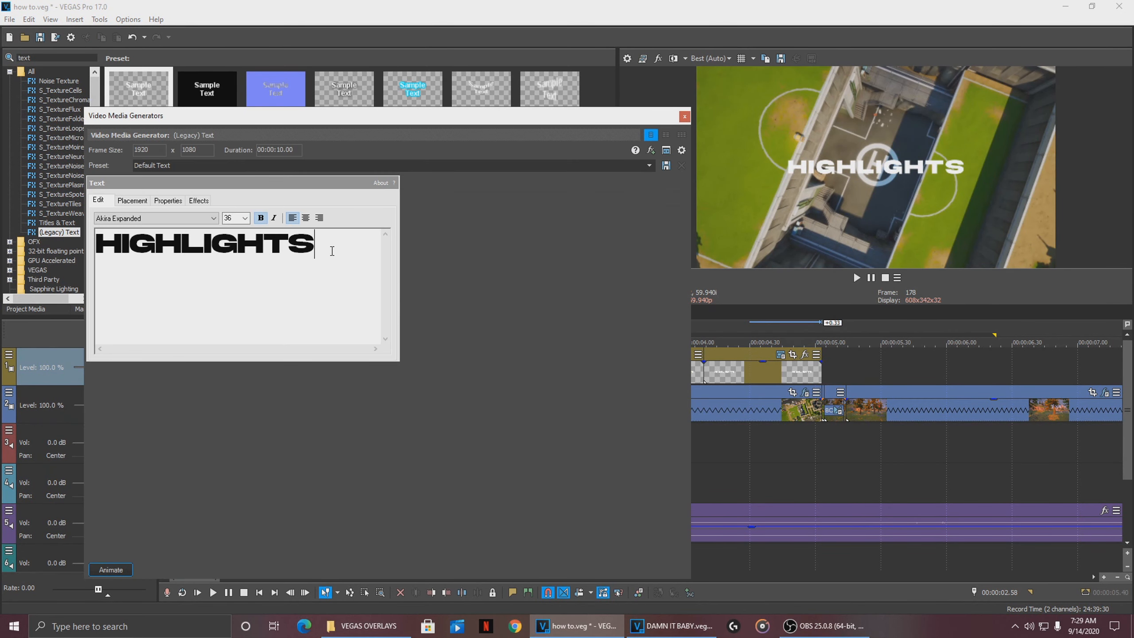
pyautogui.write('#13')
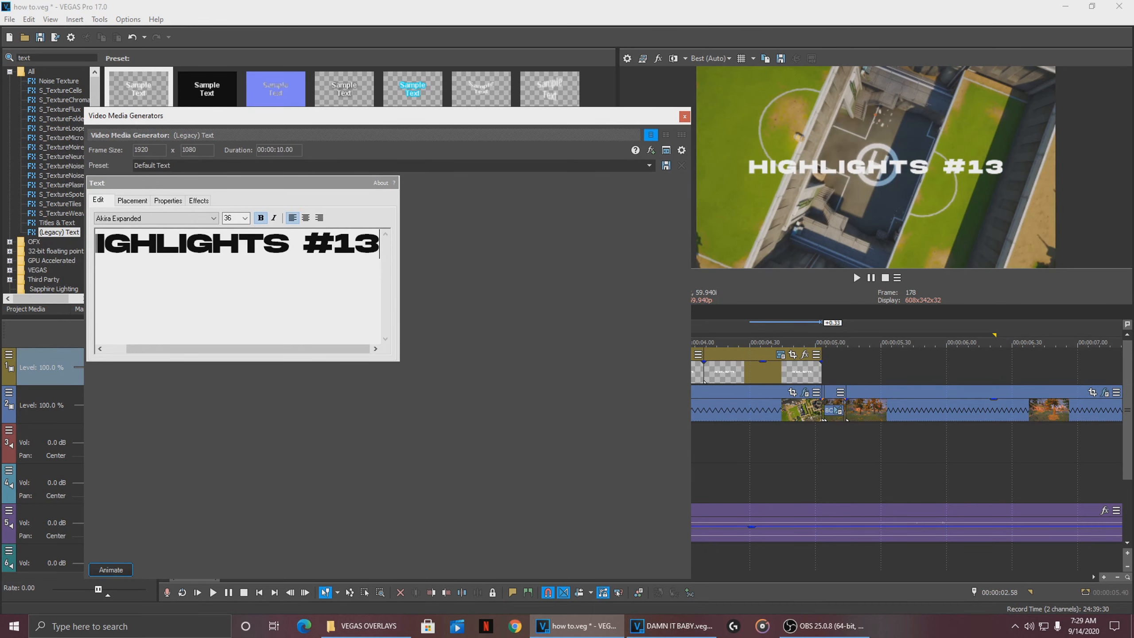
pyautogui.click(685, 116)
# - Change the third text event's wording to HIGHLIGHTS #13 and close its generated media settings
pyautogui.click(629, 363)
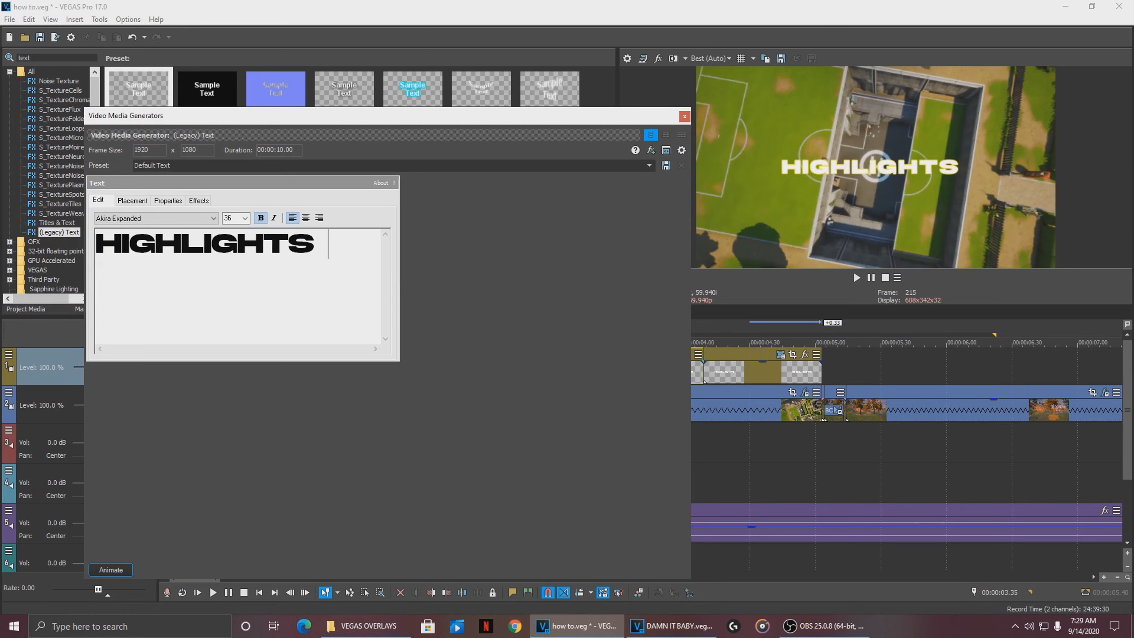
pyautogui.write('#13')
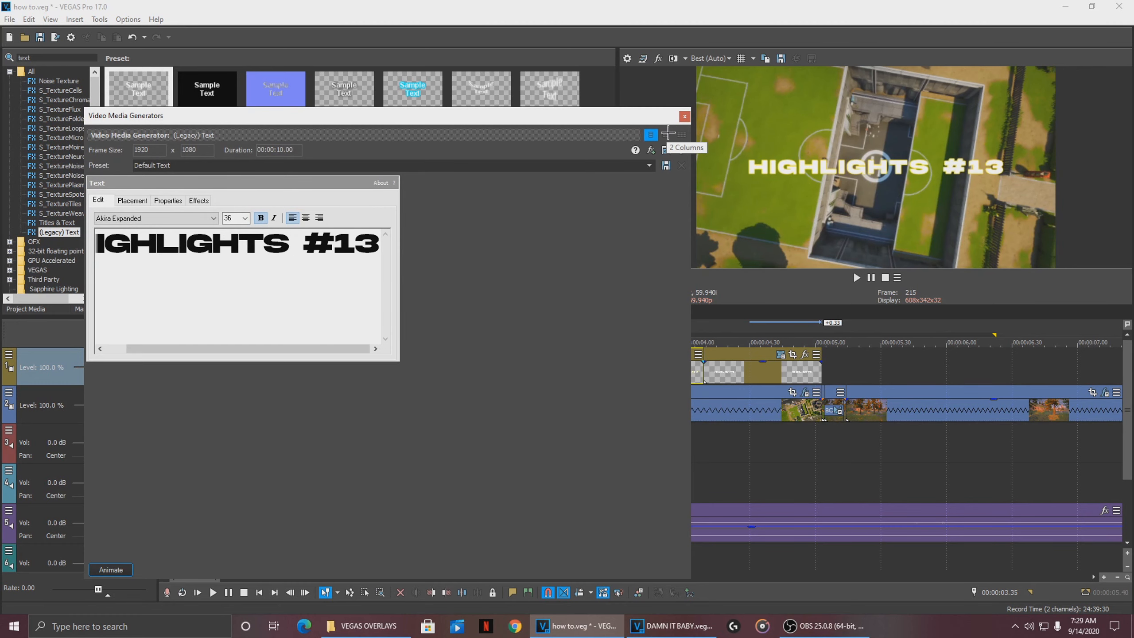
pyautogui.click(684, 117)
# - Change the fourth text event's wording to HIGHLIGHTS #13 and close its generated media settings
pyautogui.click(782, 357)
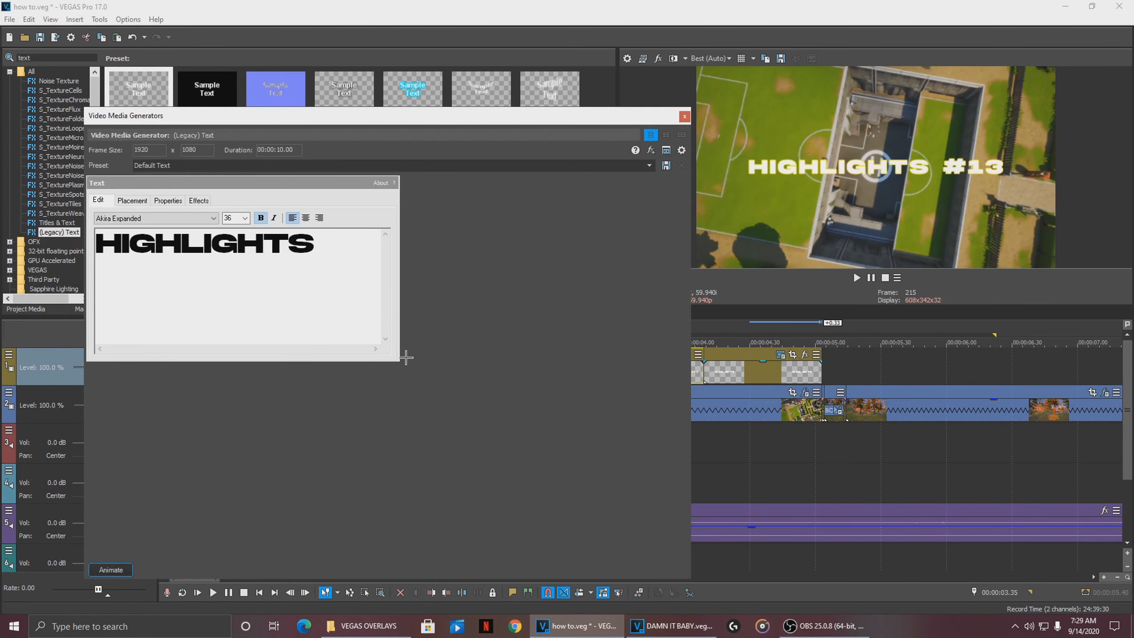
pyautogui.write('#13')
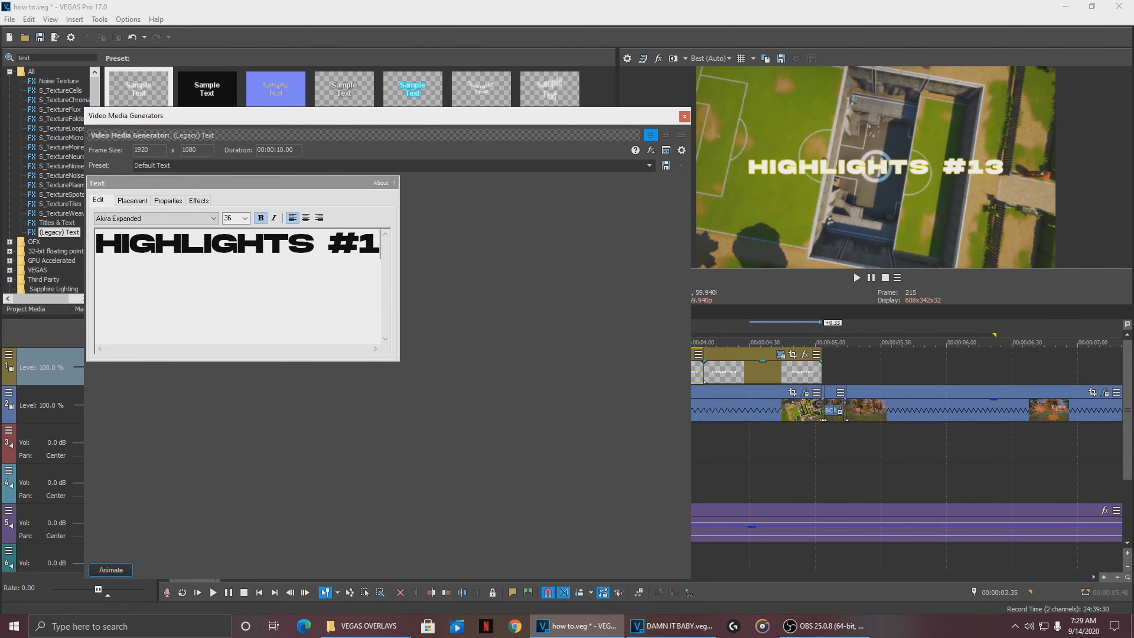
pyautogui.click(682, 117)
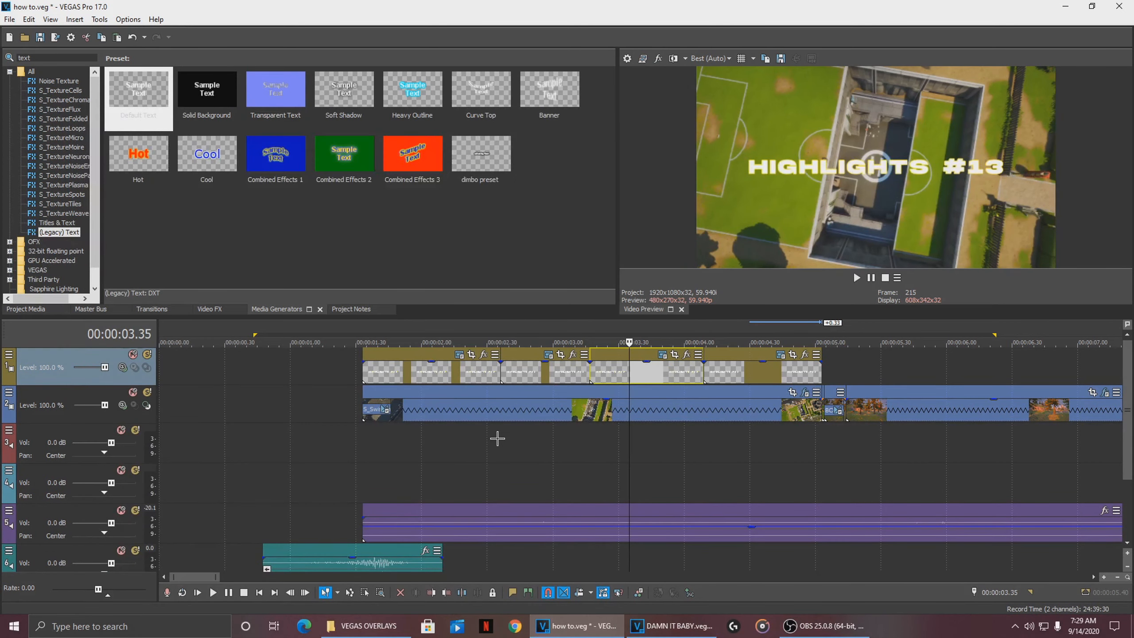
# - Play back the intro from the start of the swoosh sound to check the HIGHLIGHTS #13 titles
pyautogui.click(360, 444)
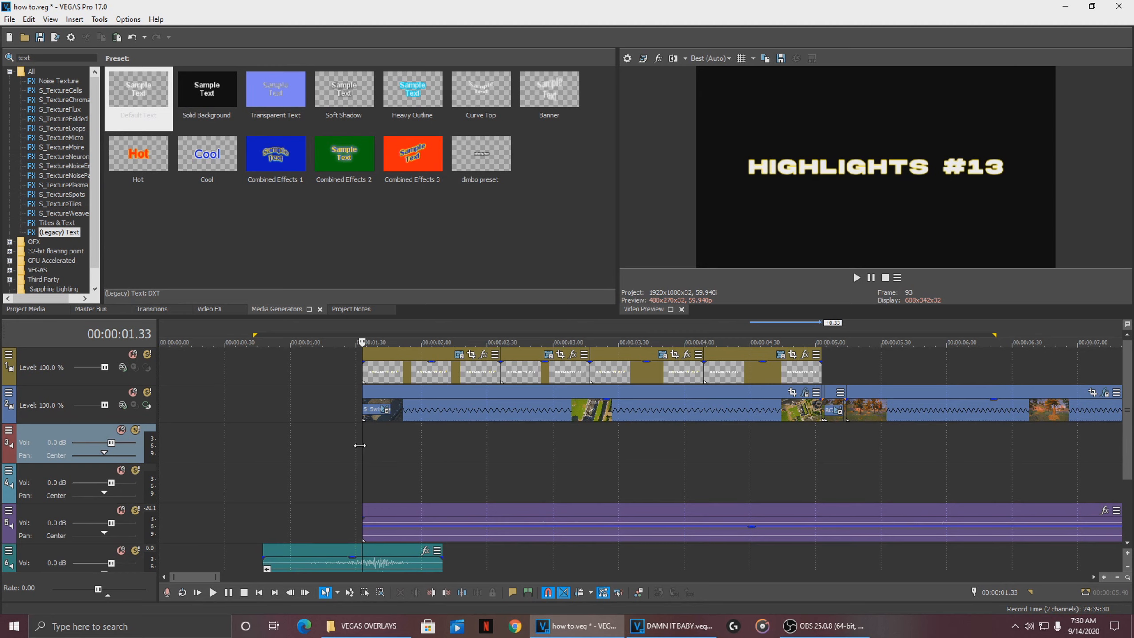
pyautogui.click(271, 464)
pyautogui.press('space')
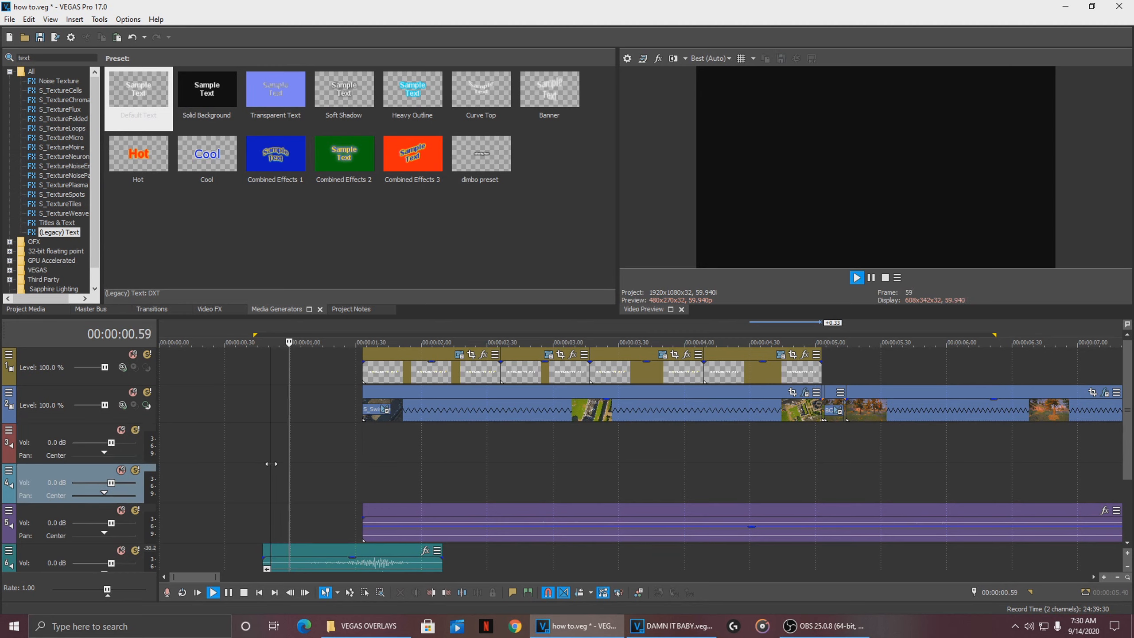
pyautogui.press('Return')
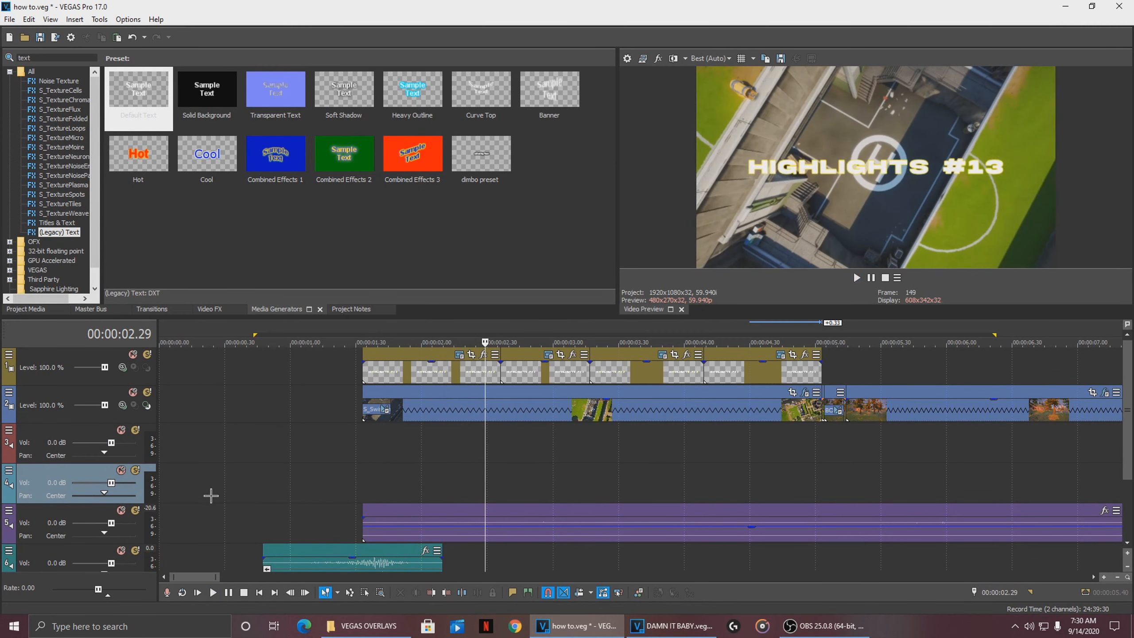
# - Trim the first text event's start to the end of the opening S_SwishPan transition, and play back the intro to check it
pyautogui.moveTo(362, 372); pyautogui.dragTo(403, 373)
pyautogui.click(280, 497)
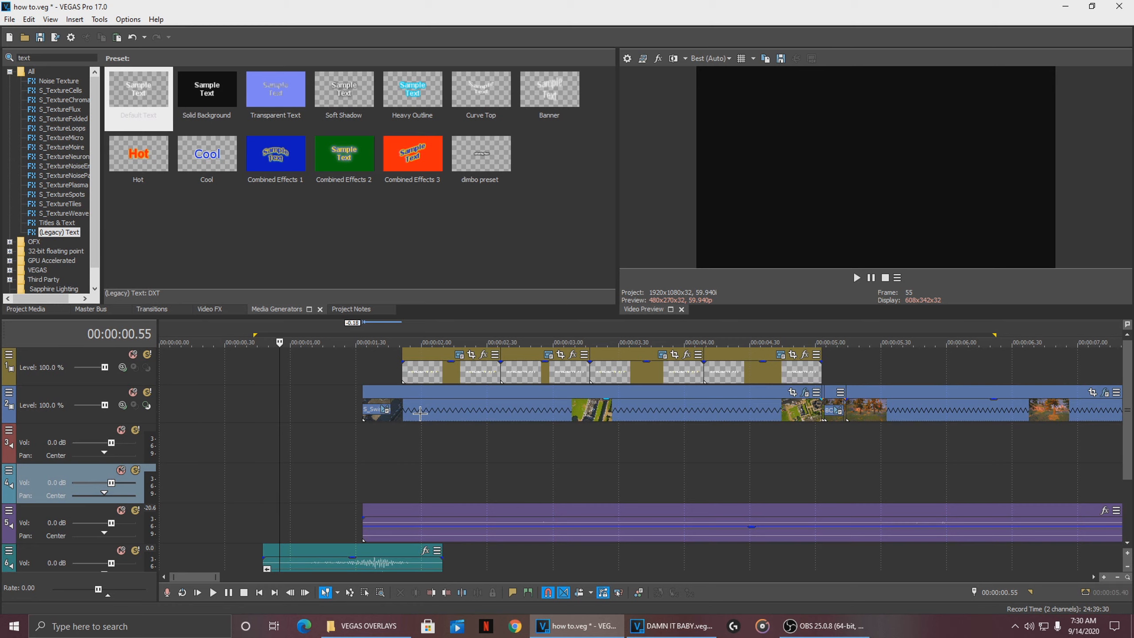
pyautogui.click(387, 429)
pyautogui.click(361, 448)
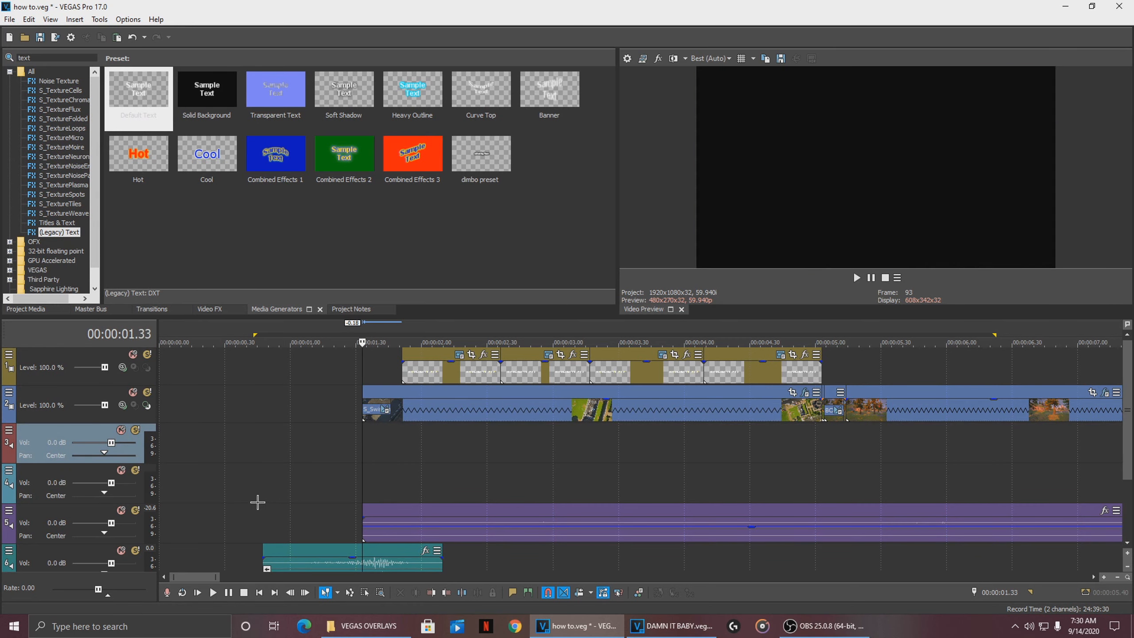
pyautogui.click(250, 465)
pyautogui.press('space')
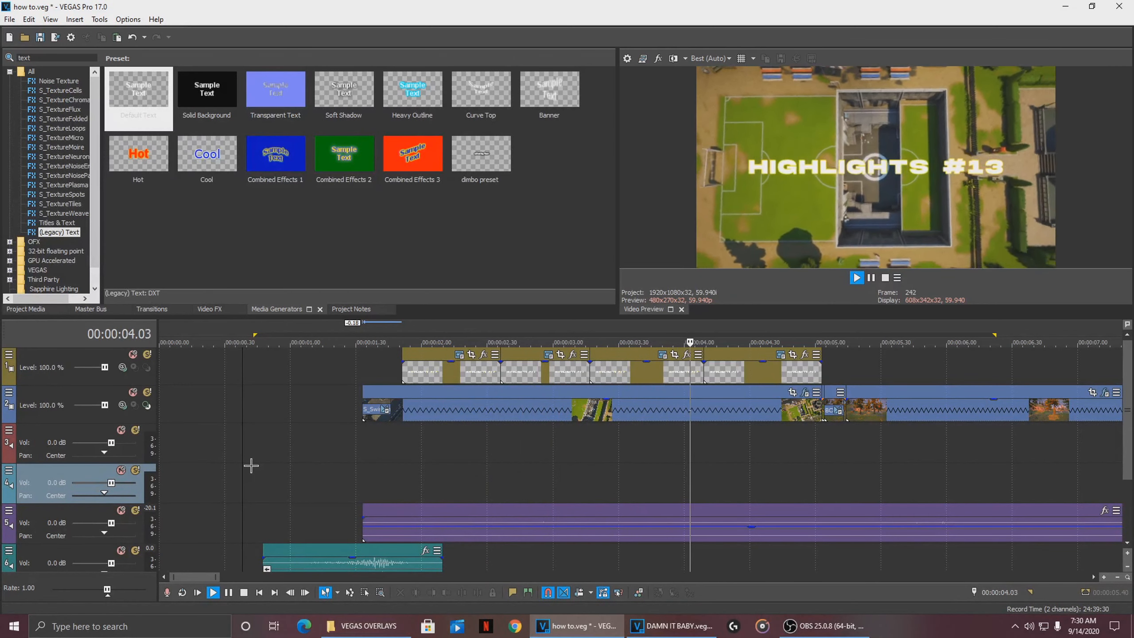
pyautogui.press('Return')
pyautogui.click(263, 480)
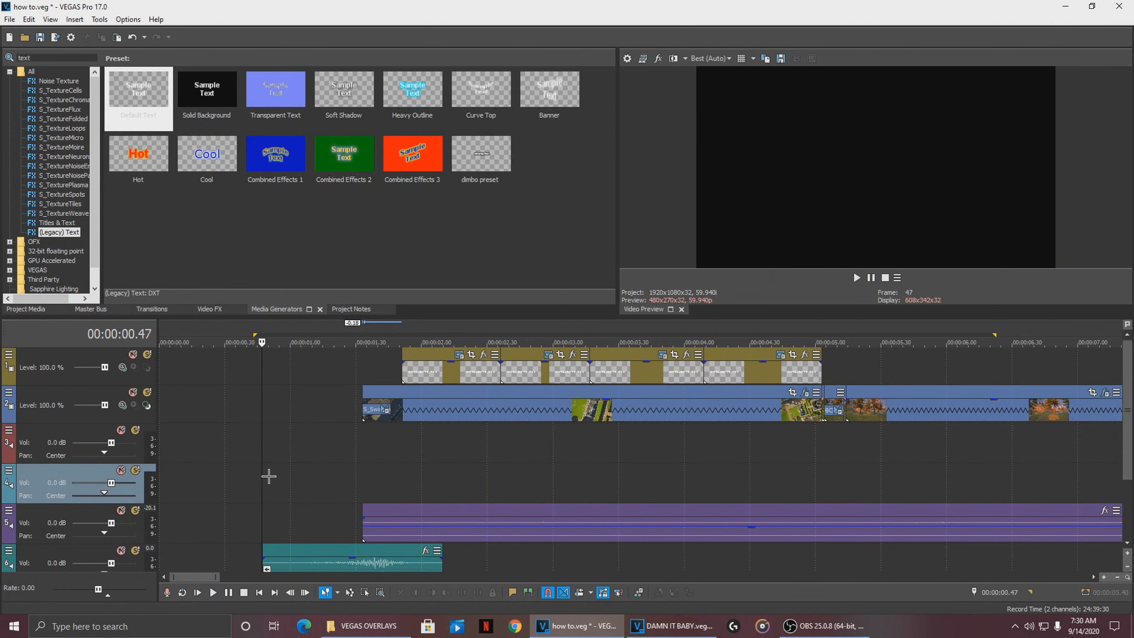
# - Search the transitions for wipe, and refine the search to wipe we
pyautogui.click(151, 310)
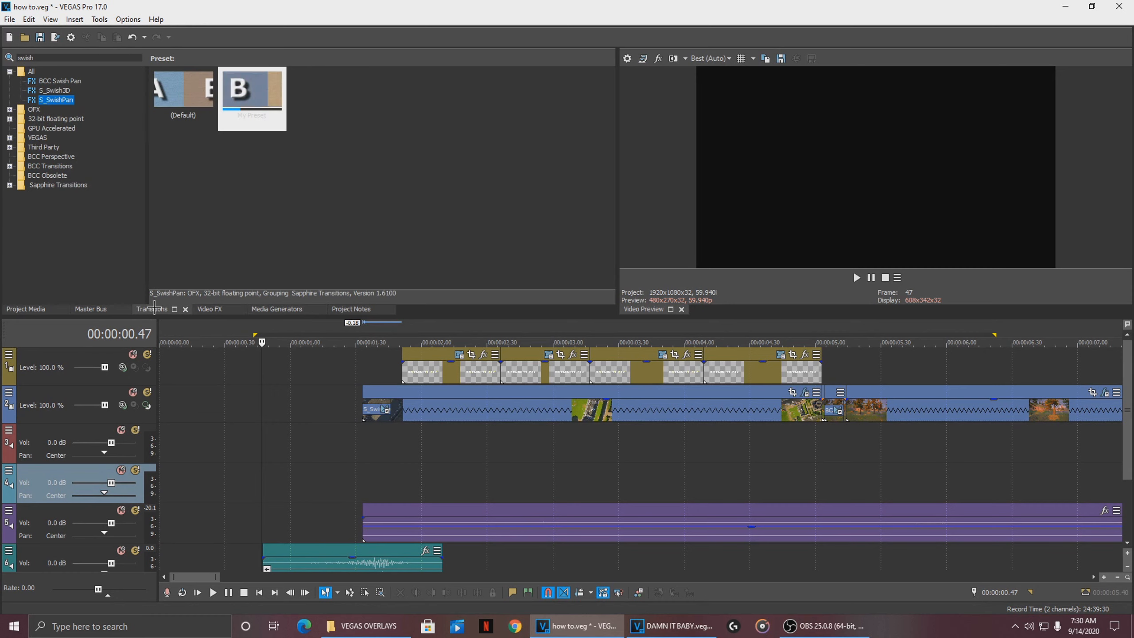
pyautogui.click(8, 56)
pyautogui.write('wipe')
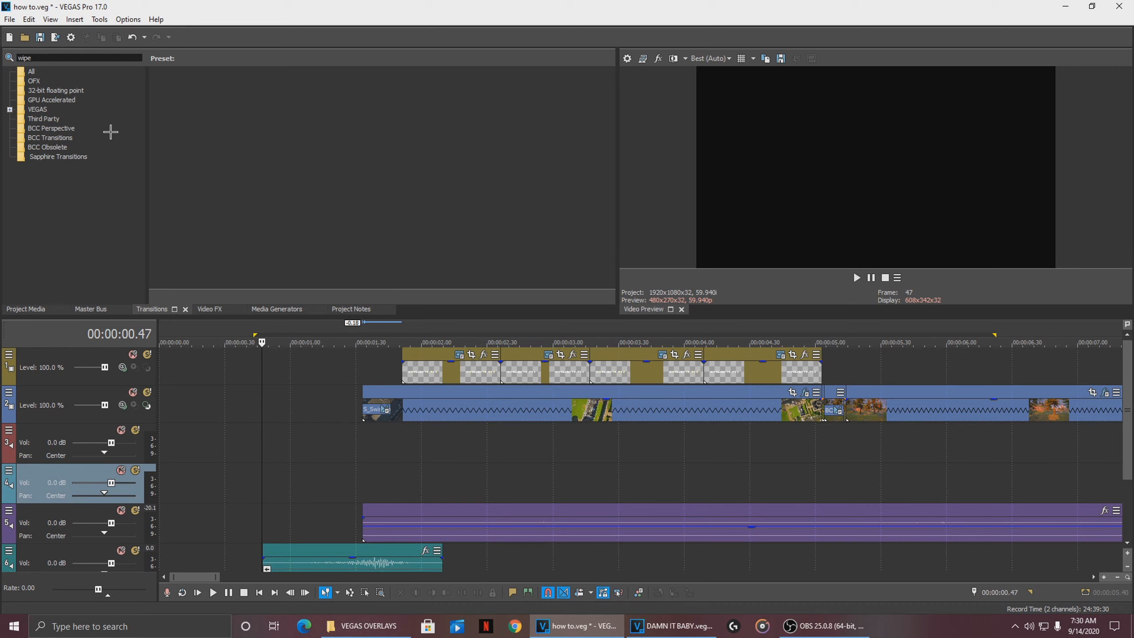
pyautogui.press('BackSpace')
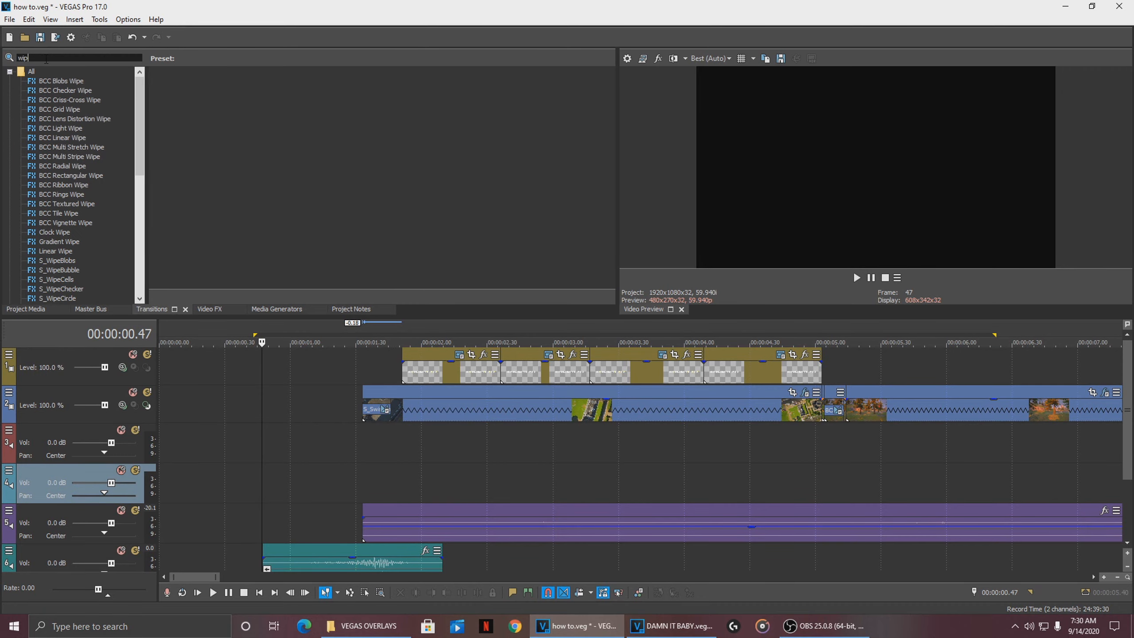
pyautogui.press('BackSpace')
pyautogui.press('BackSpace')
pyautogui.press('BackSpace')
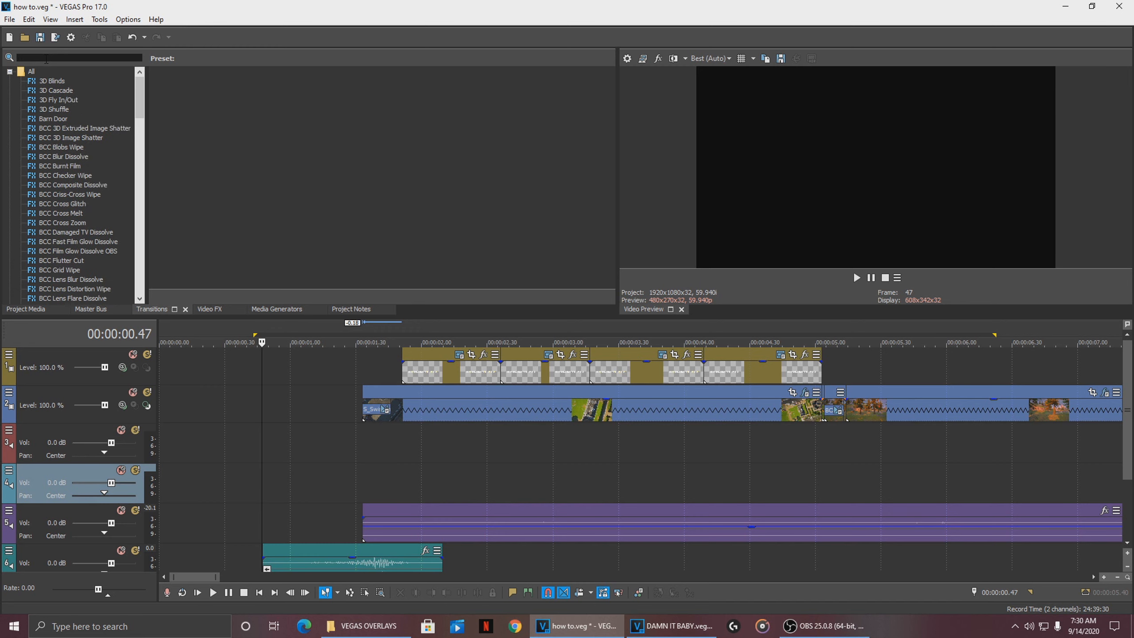
pyautogui.write('wip')
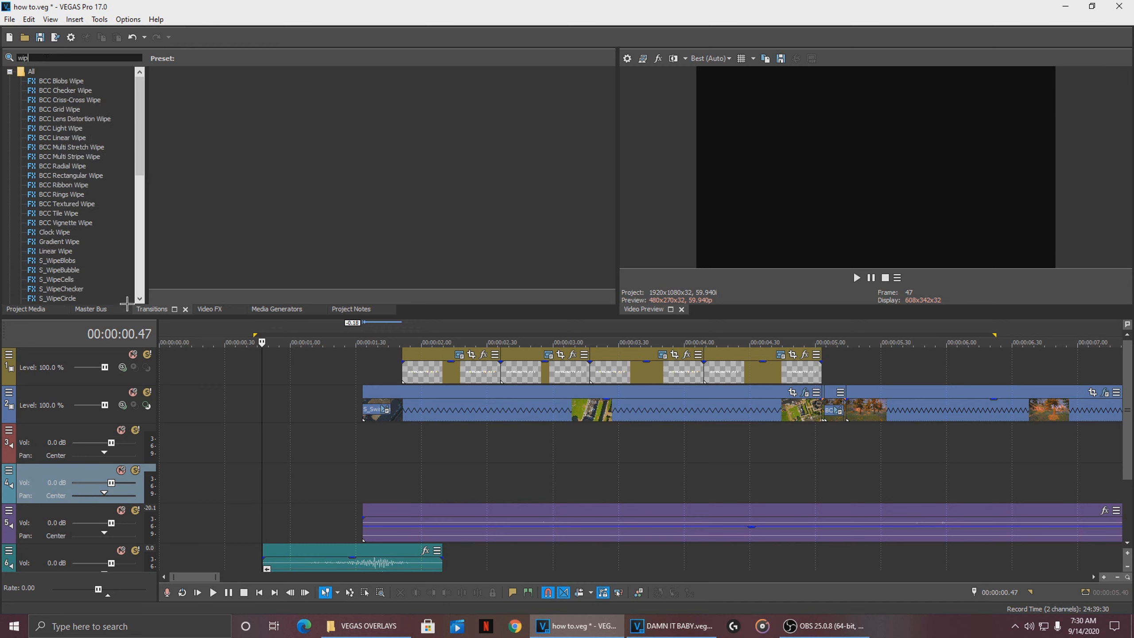
pyautogui.write('e we')
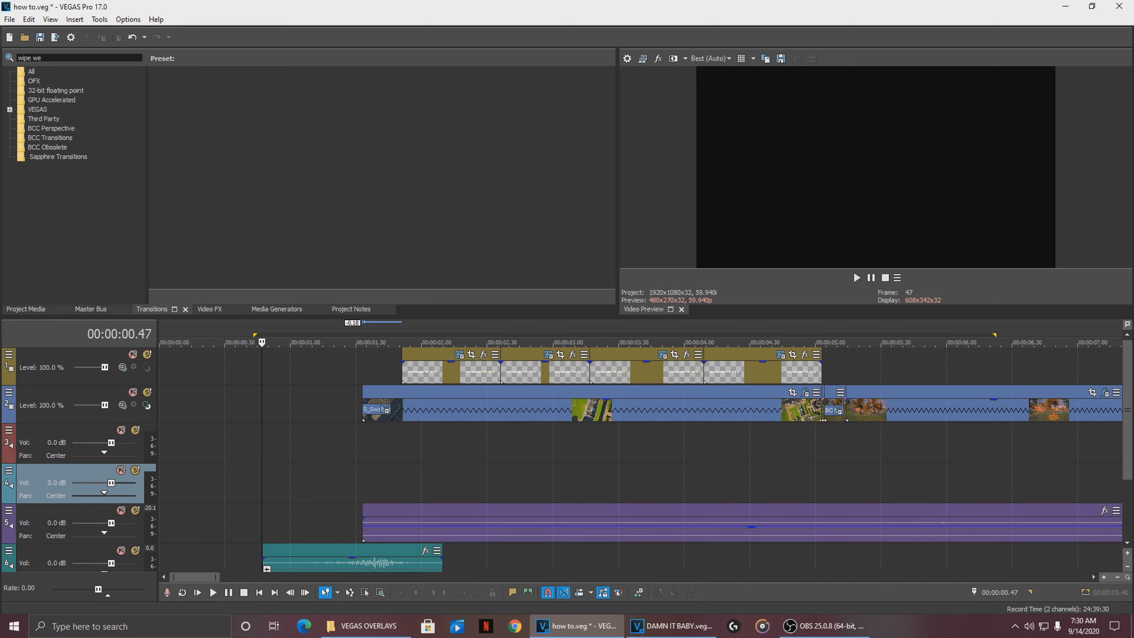
# - Search the video effects for wipe to look for the weave effect there
pyautogui.click(210, 308)
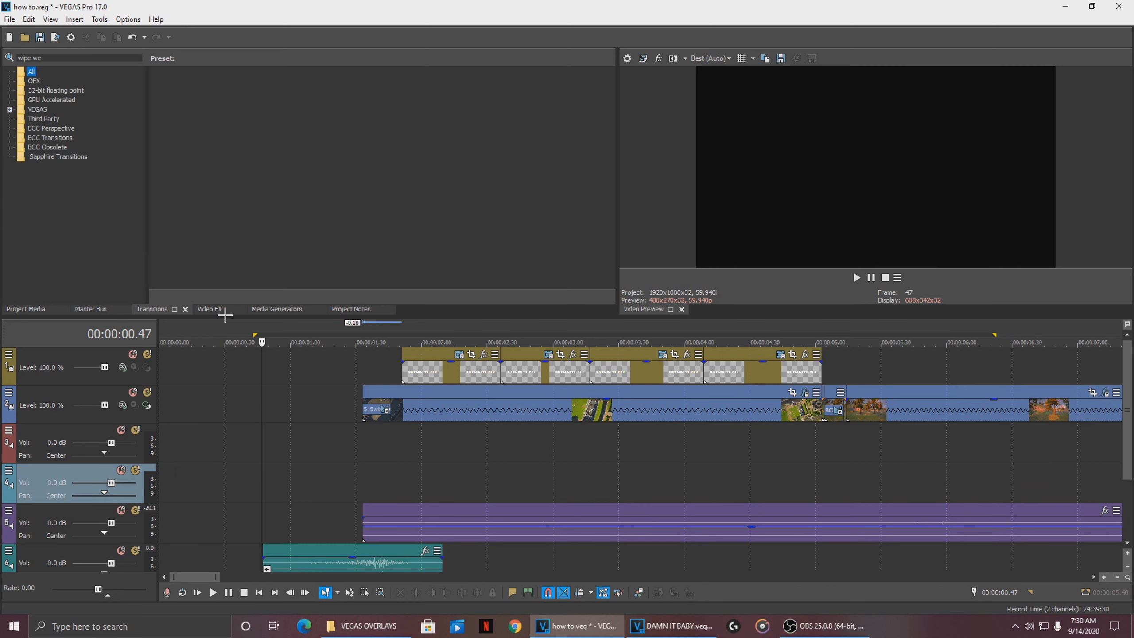
pyautogui.click(24, 57)
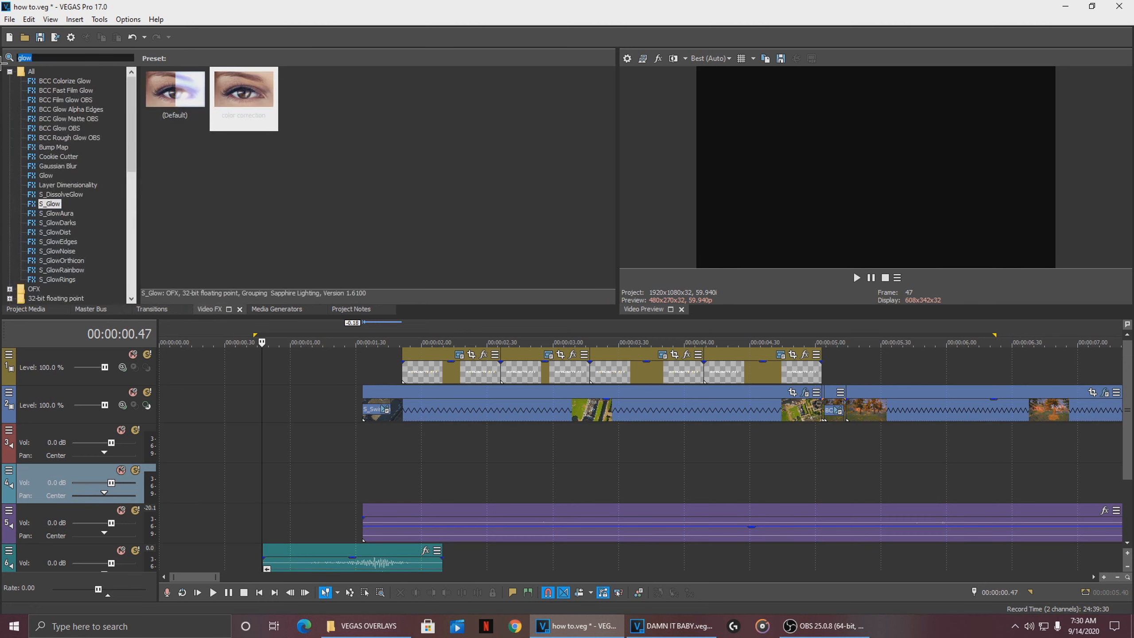
pyautogui.write('wip')
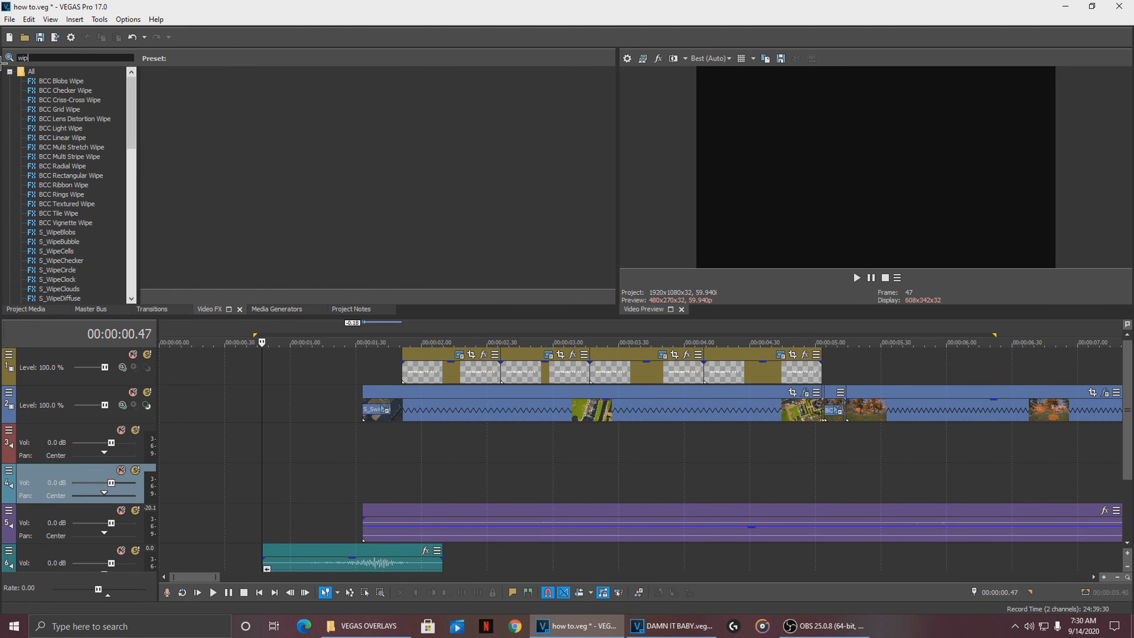
pyautogui.write('e w')
pyautogui.press('BackSpace')
pyautogui.press('BackSpace')
pyautogui.press('BackSpace')
pyautogui.press('BackSpace')
pyautogui.press('BackSpace')
pyautogui.press('BackSpace')
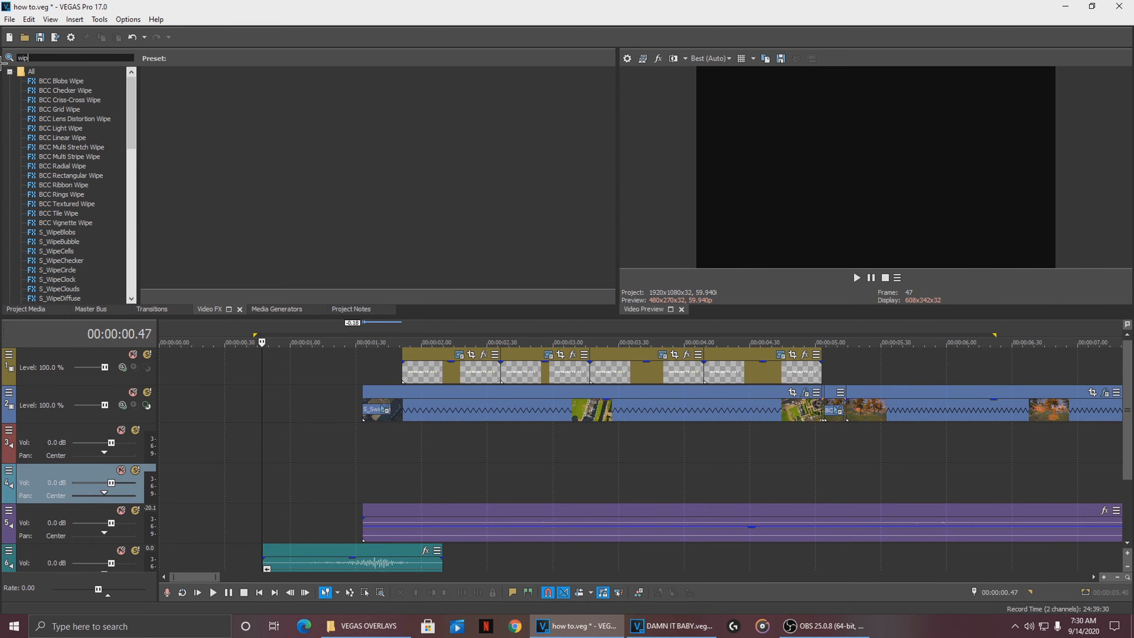
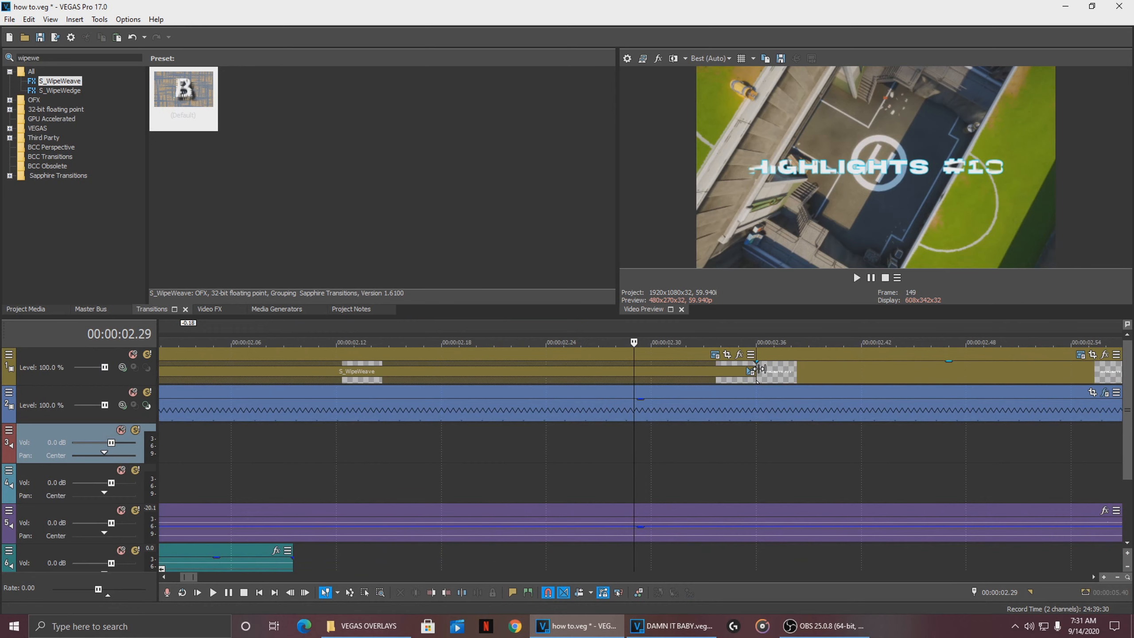
# - Close the first title's S_WipeWeave transition settings and shorten its fade-in to 00:00:00.08
pyautogui.click(750, 371)
pyautogui.click(587, 62)
pyautogui.click(719, 375)
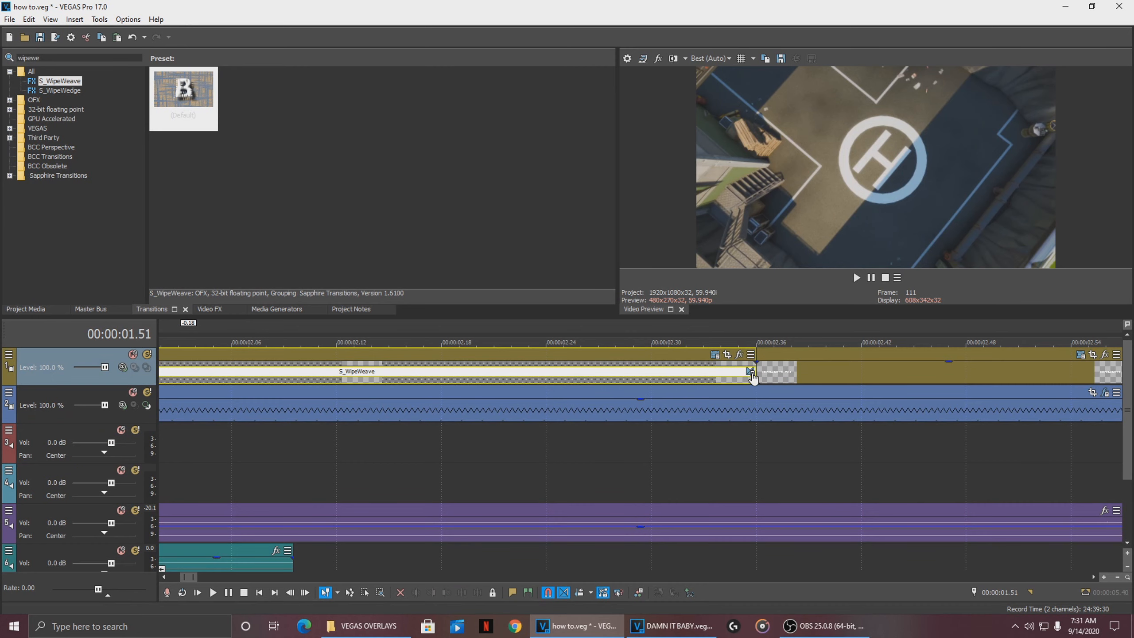
pyautogui.moveTo(750, 371); pyautogui.dragTo(347, 371)
pyautogui.scroll(-5, 623, 389)
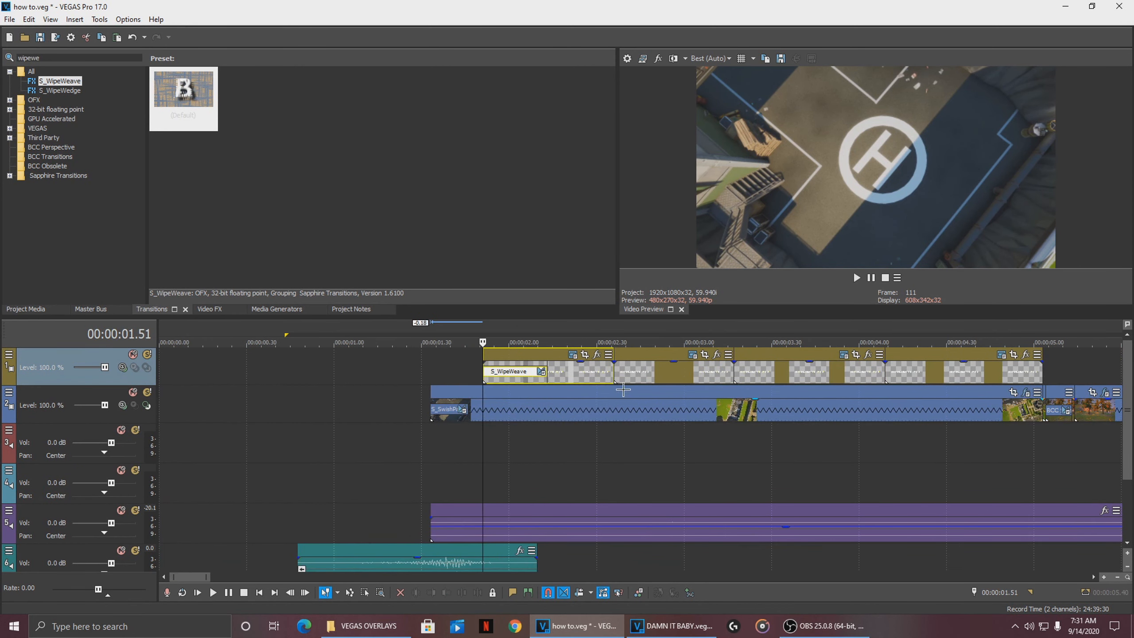
pyautogui.moveTo(544, 371); pyautogui.dragTo(506, 371)
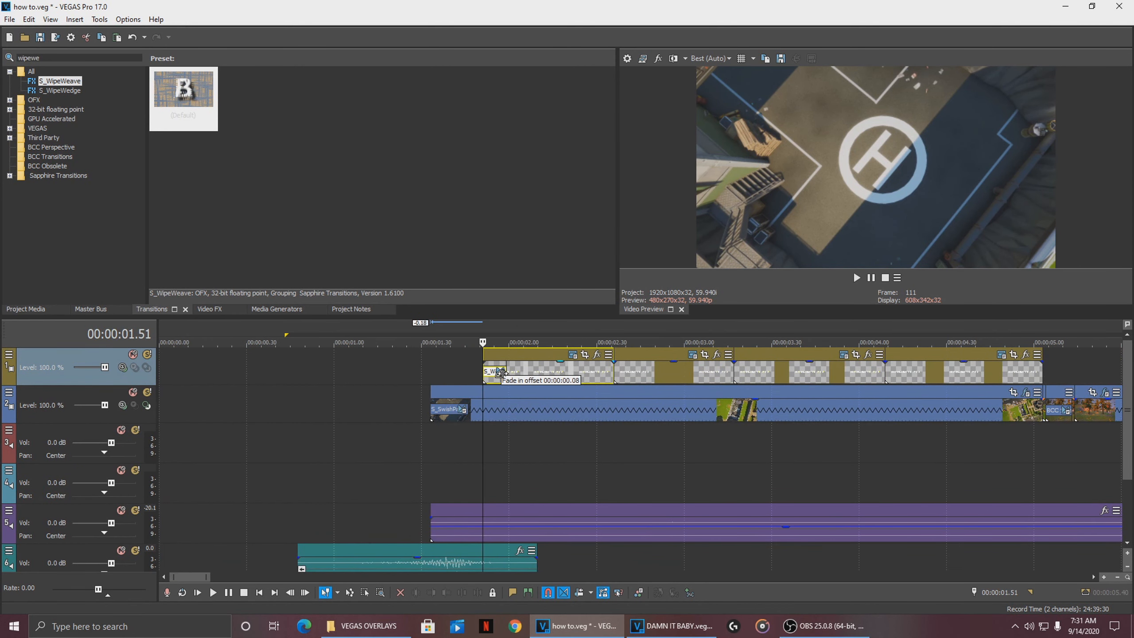
# - Play back the start of the first title several times to check the shortened S_WipeWeave transition
pyautogui.click(451, 372)
pyautogui.press('space')
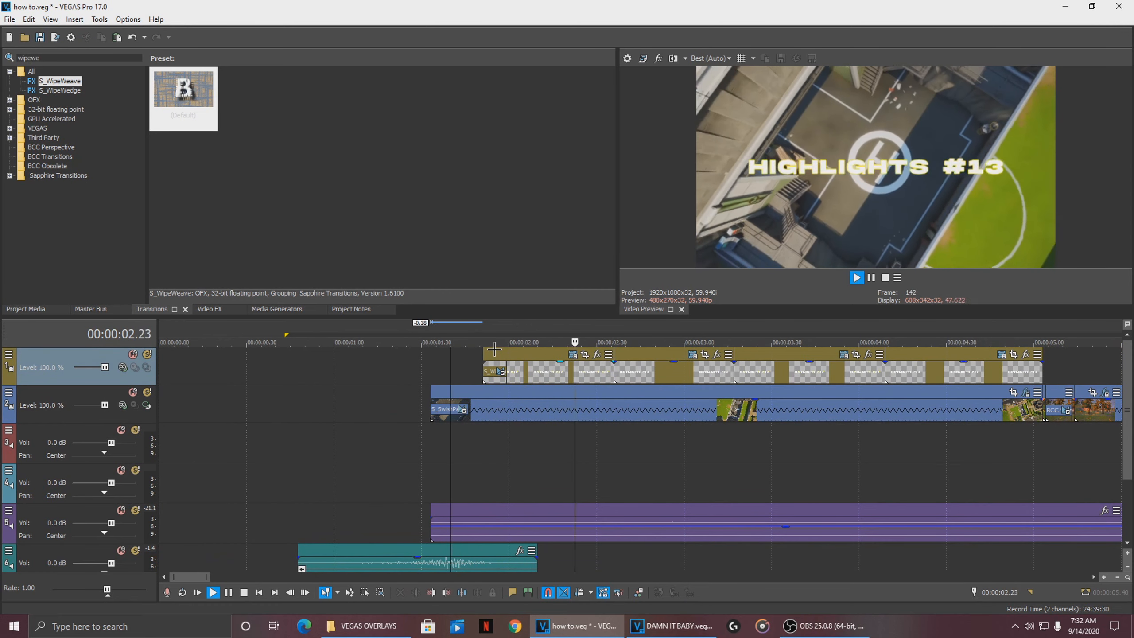
pyautogui.click(403, 373)
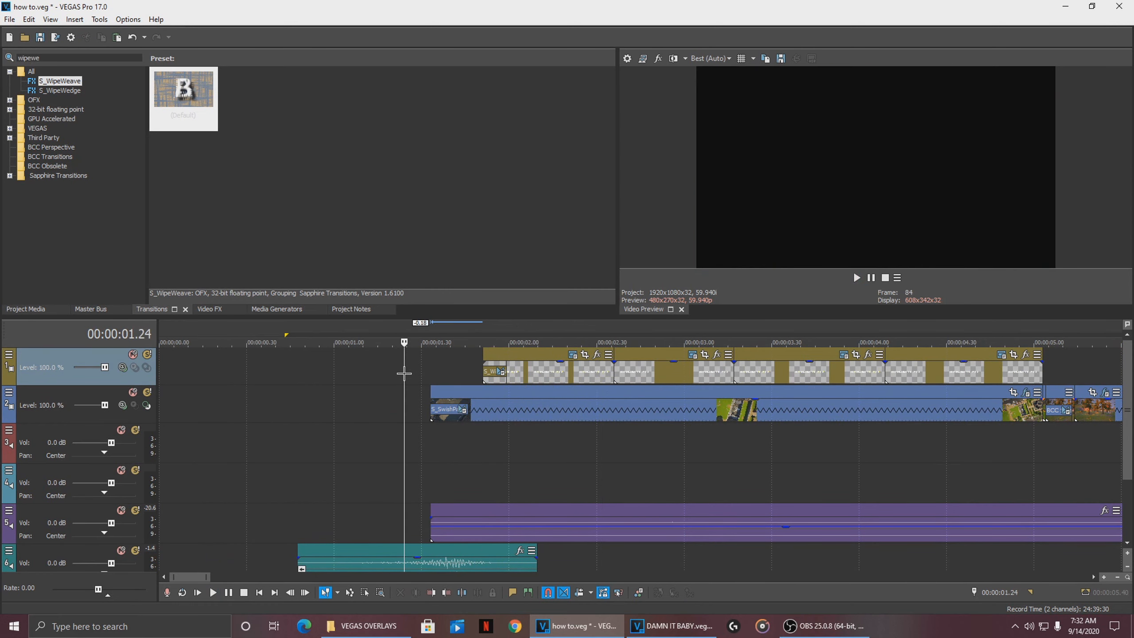
pyautogui.press('space')
pyautogui.press('space')
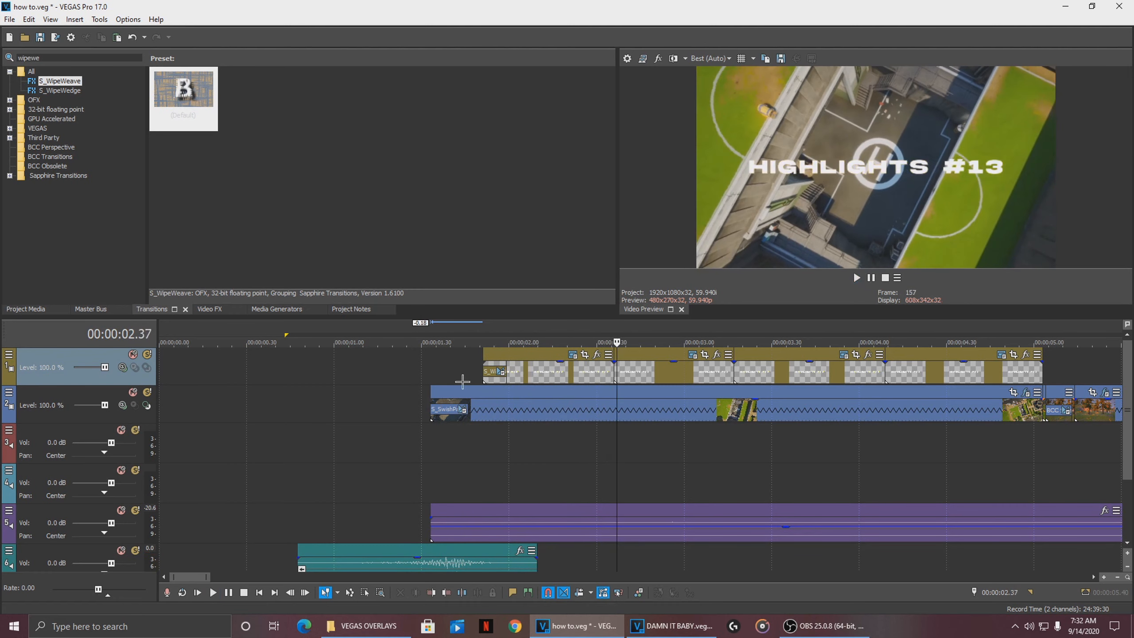
pyautogui.click(483, 370)
pyautogui.press('space')
pyautogui.press('space')
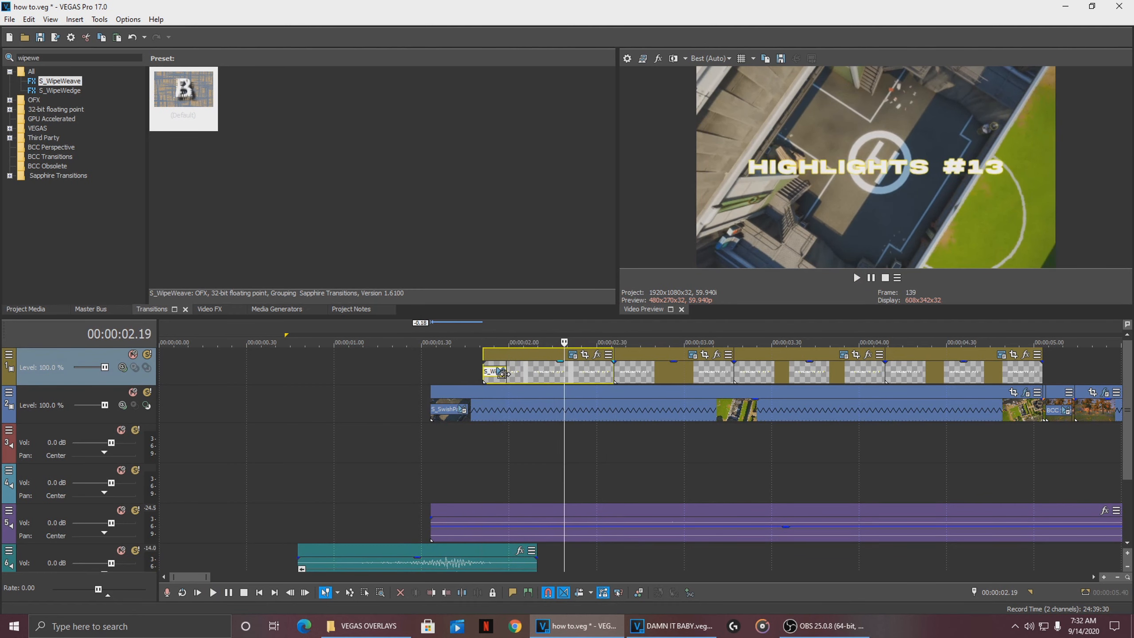
# - Replay the intro from before the first title to judge the timing of its S_WipeWeave fade-in
pyautogui.click(420, 371)
pyautogui.press('space')
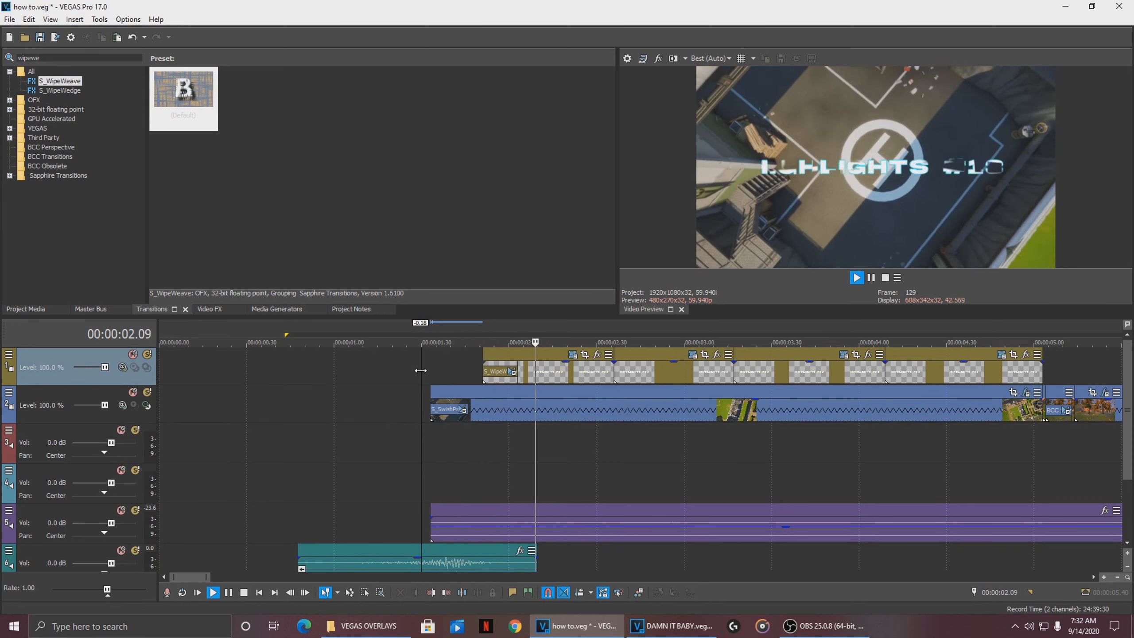
pyautogui.click(328, 373)
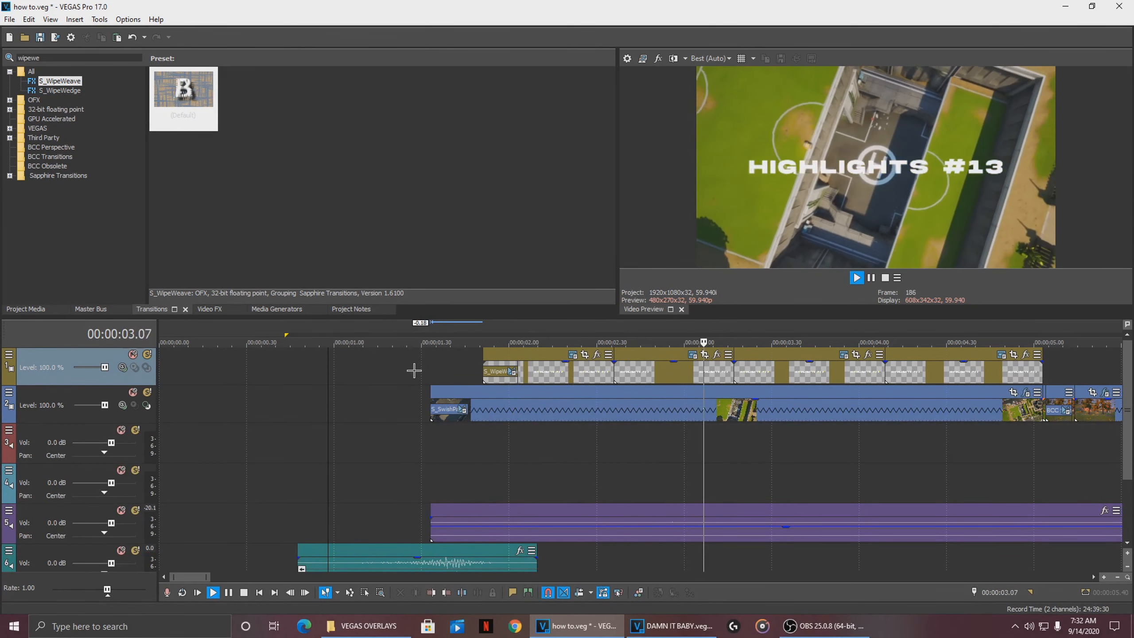
pyautogui.press('Return')
pyautogui.click(431, 374)
pyautogui.click(395, 376)
pyautogui.press('Return')
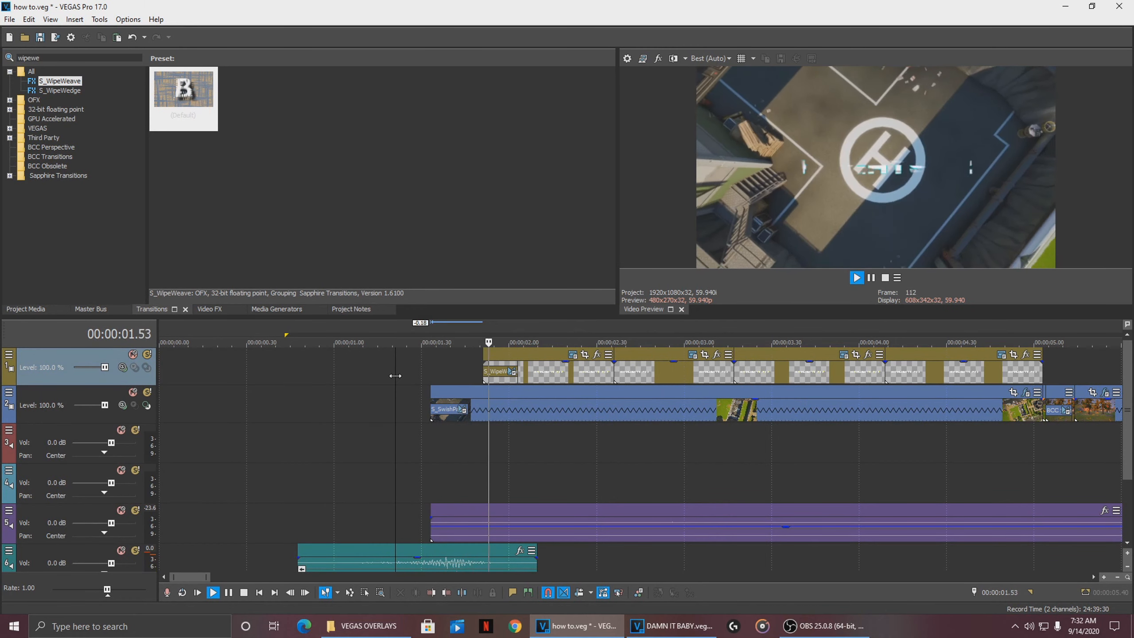
# - Lengthen the first title's S_WipeWeave fade-in to 00:00:00.19 and play back the titles to check it
pyautogui.press('Return')
pyautogui.moveTo(514, 371); pyautogui.dragTo(533, 371)
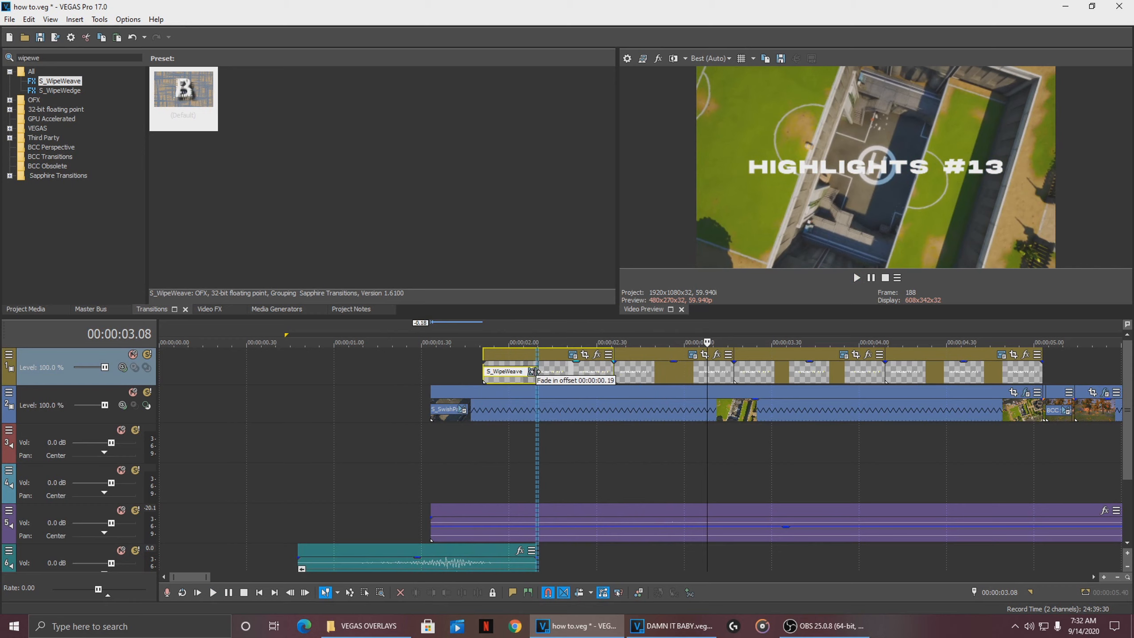
pyautogui.click(425, 367)
pyautogui.click(366, 374)
pyautogui.press('Return')
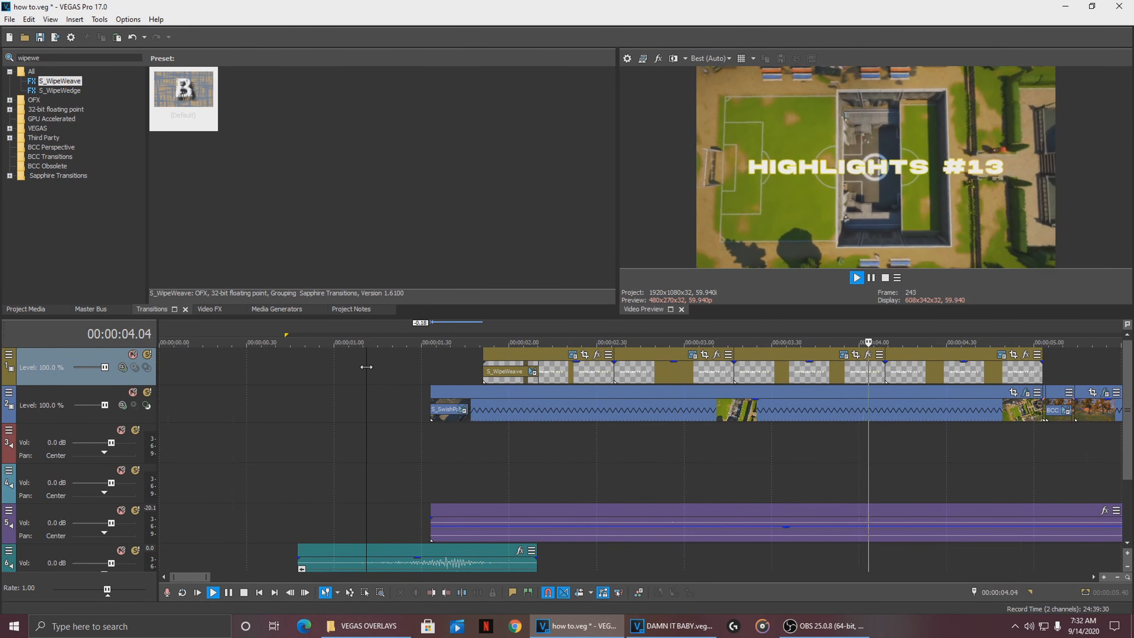
pyautogui.press('Return')
# - Apply the default S_WipeWeave transition to the end of the fourth text event and close its settings
pyautogui.moveTo(200, 129); pyautogui.dragTo(751, 308)
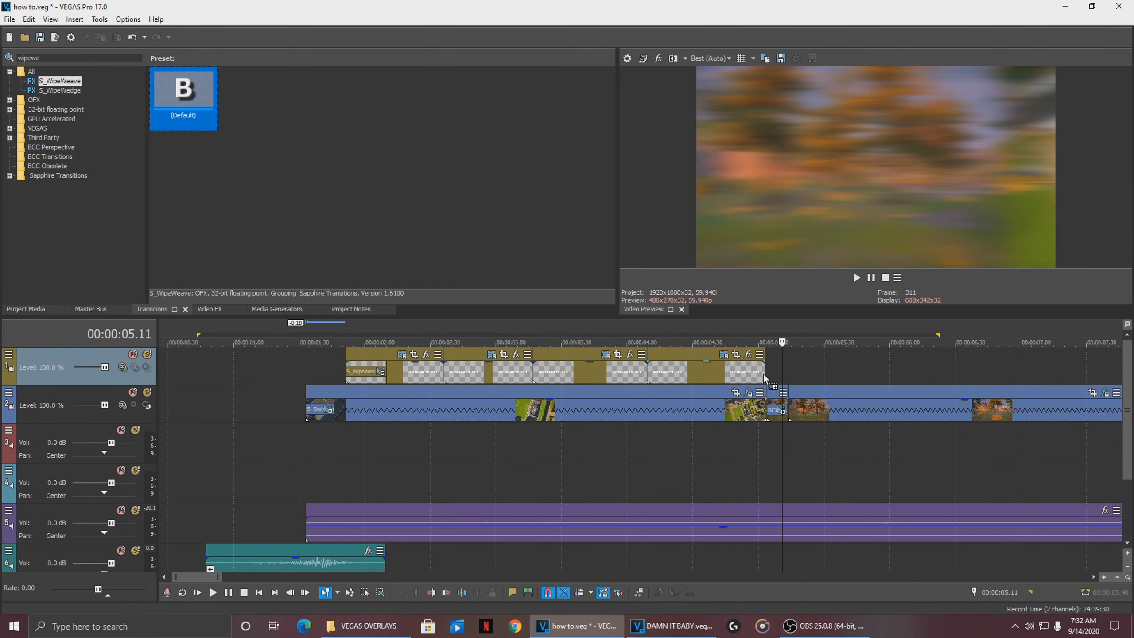
pyautogui.moveTo(763, 378); pyautogui.dragTo(761, 374)
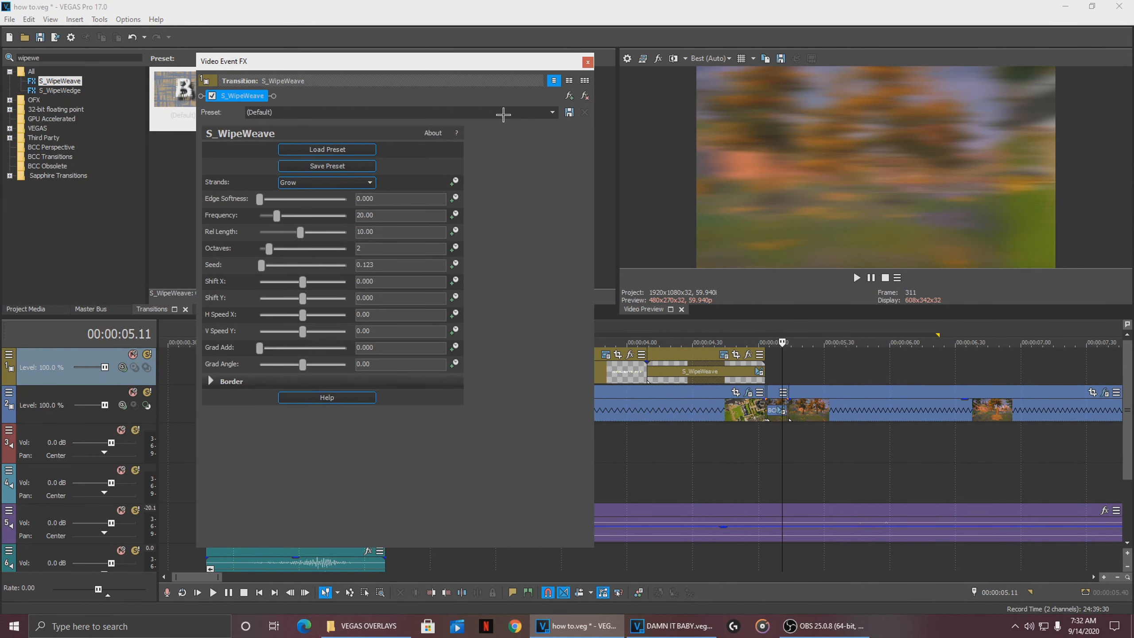
pyautogui.click(588, 63)
# - Shorten the S_WipeWeave fade-out on the fourth text event to a few frames at the event's end
pyautogui.click(649, 370)
pyautogui.scroll(2, 649, 371)
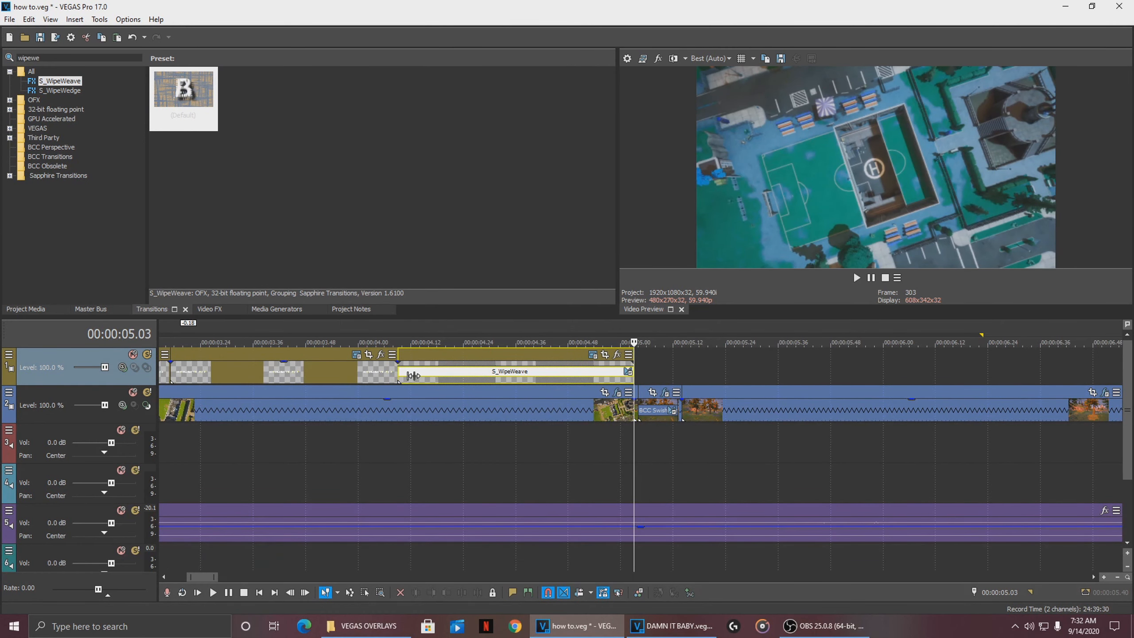
pyautogui.click(398, 375)
pyautogui.scroll(4, 636, 373)
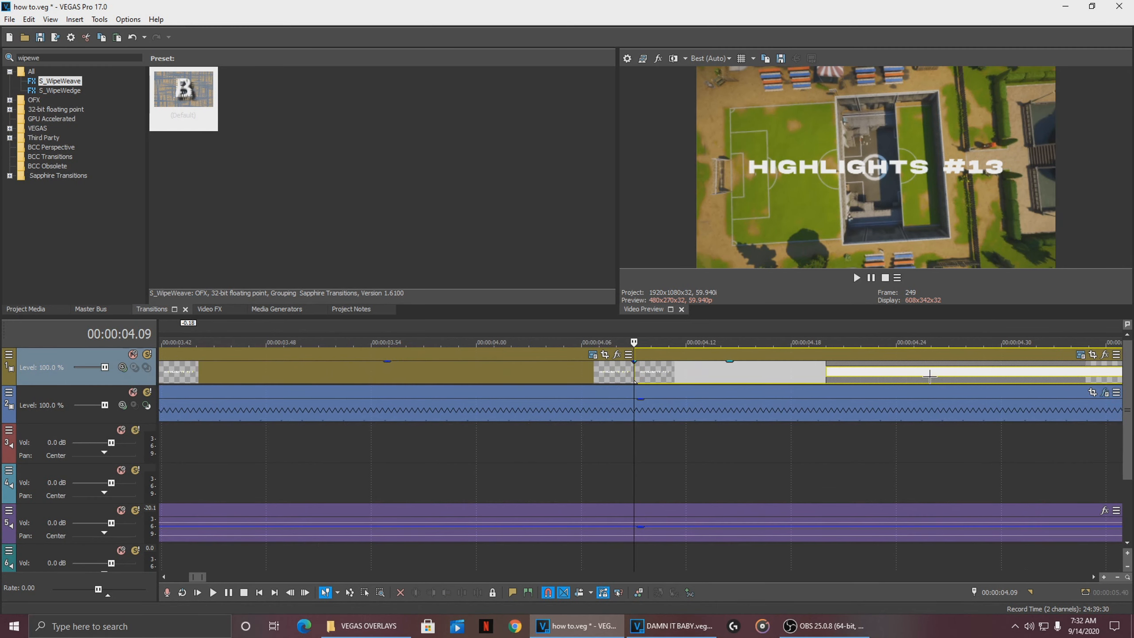
pyautogui.scroll(-4, 652, 372)
pyautogui.moveTo(667, 374); pyautogui.dragTo(779, 379)
# - Play back the fourth title's closing wipe, and replay the first title's opening wipe to check both transitions
pyautogui.click(694, 416)
pyautogui.press('space')
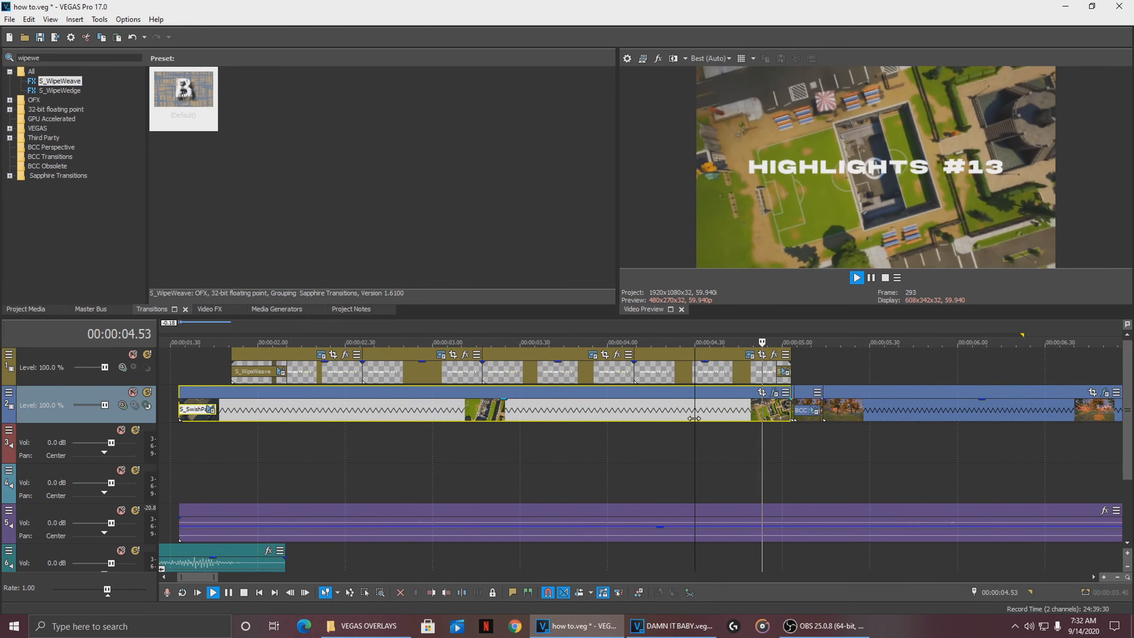
pyautogui.scroll(-4, 694, 416)
pyautogui.click(257, 420)
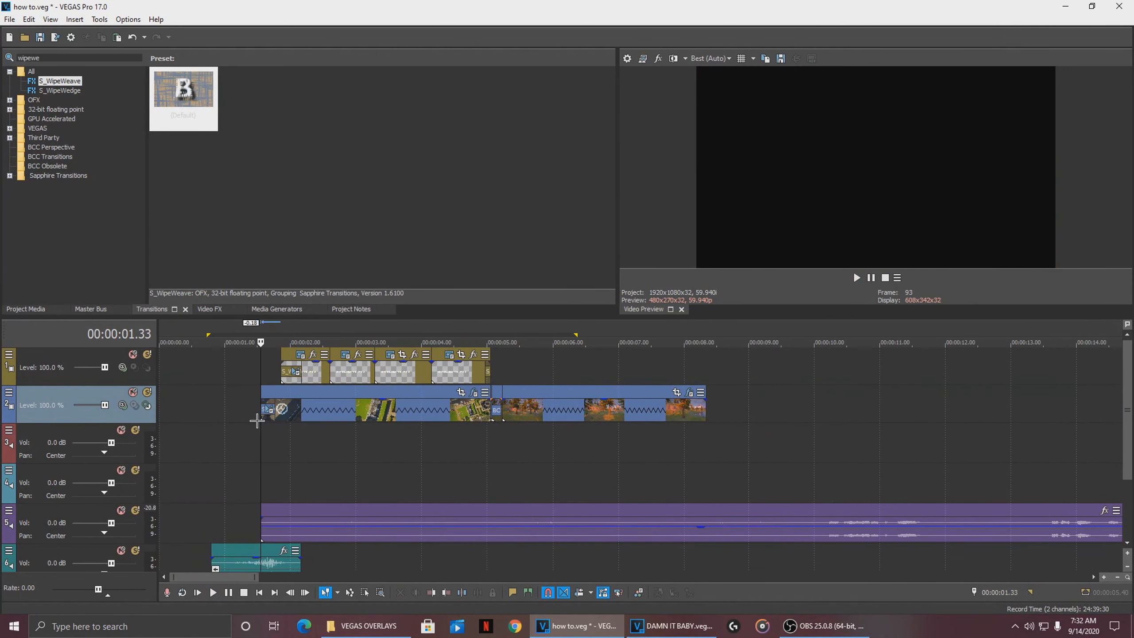
pyautogui.click(289, 372)
pyautogui.press('space')
pyautogui.scroll(3, 288, 371)
pyautogui.scroll(2, 288, 372)
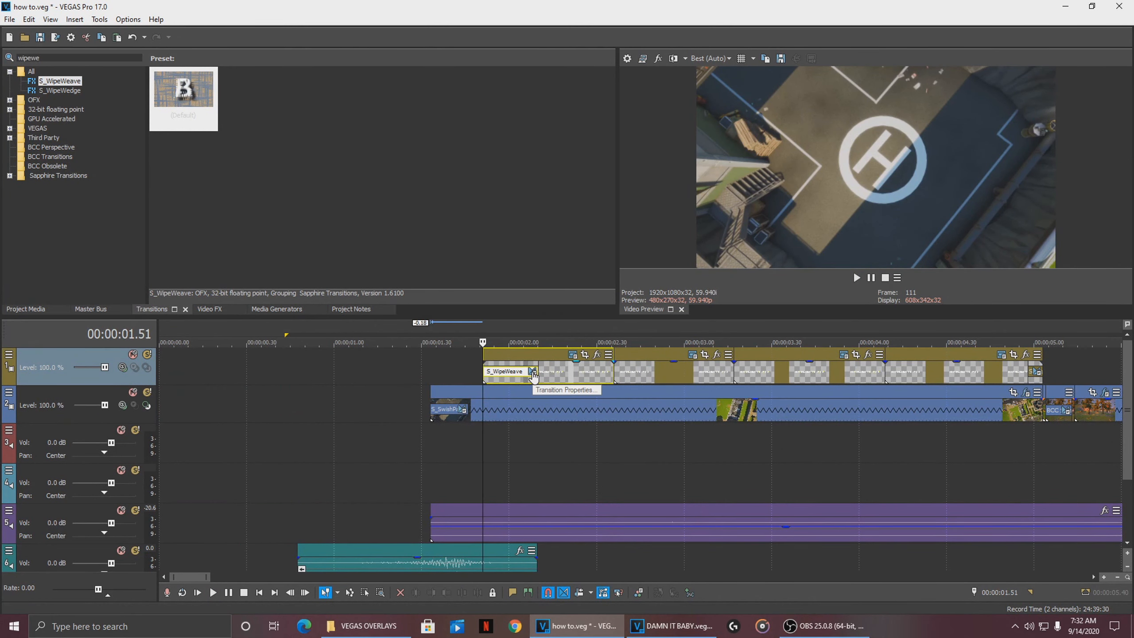
pyautogui.press('space')
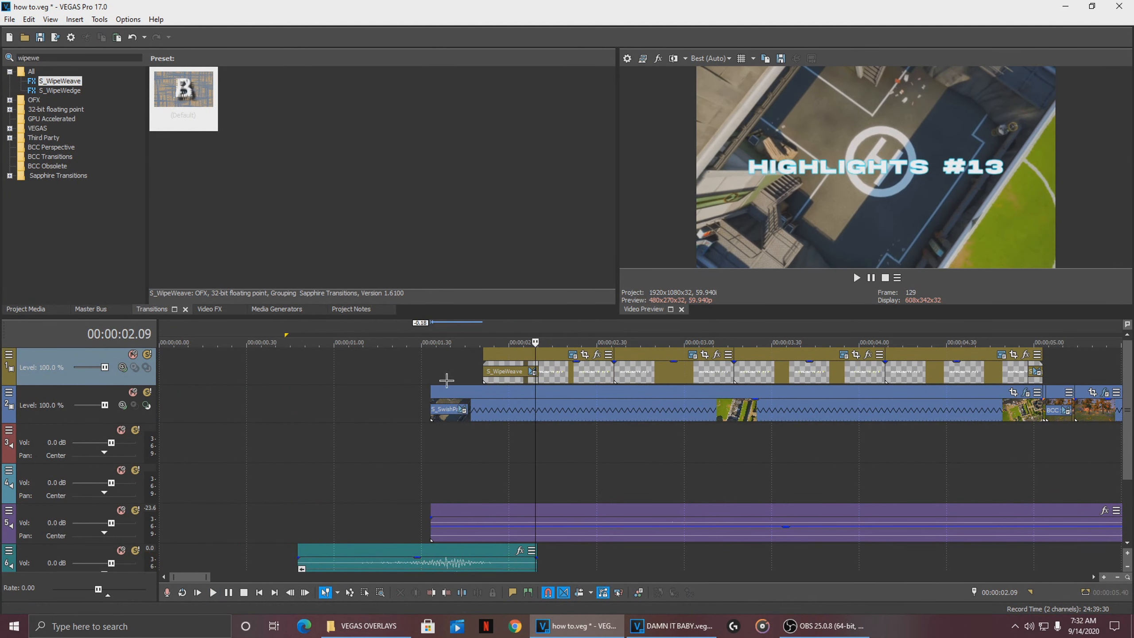
# - Find the S_Glow video effect and apply its "color correction" preset to the first HIGHLIGHTS #13 title
pyautogui.click(512, 383)
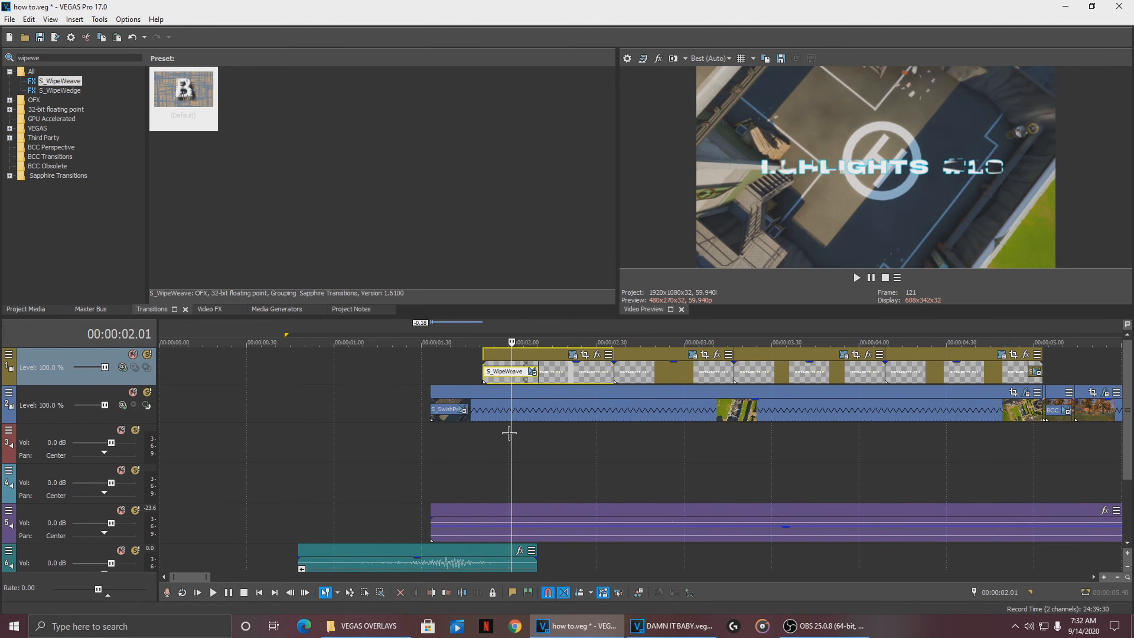
pyautogui.moveTo(512, 434)
pyautogui.mouseDown()
pyautogui.moveTo(533, 433)
pyautogui.moveTo(517, 432)
pyautogui.mouseUp()
pyautogui.click(206, 311)
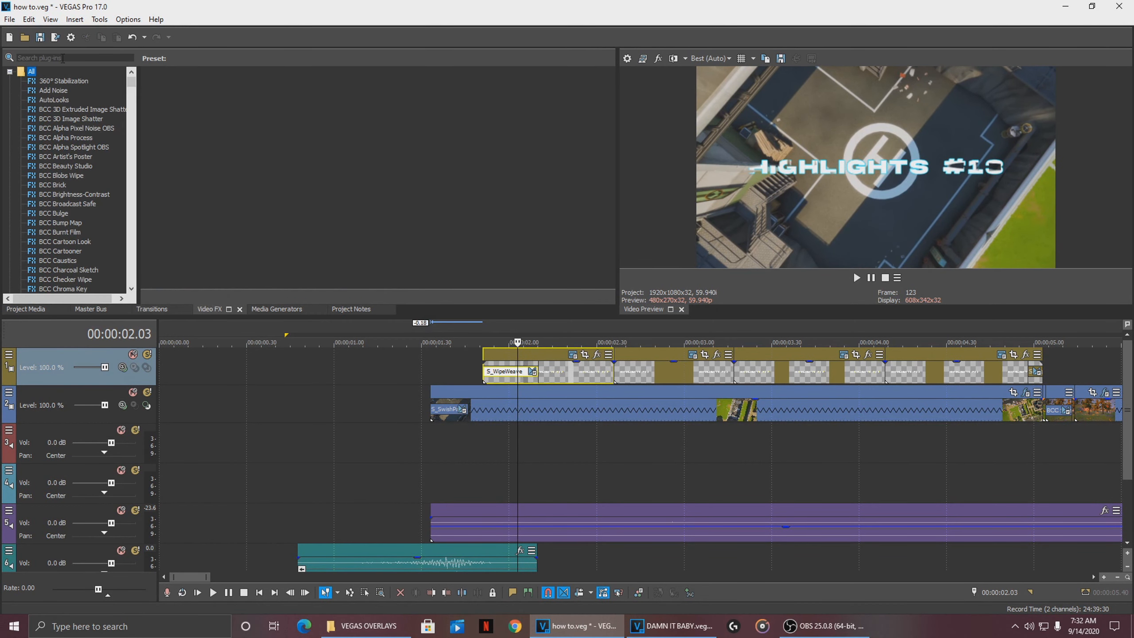
pyautogui.click(46, 58)
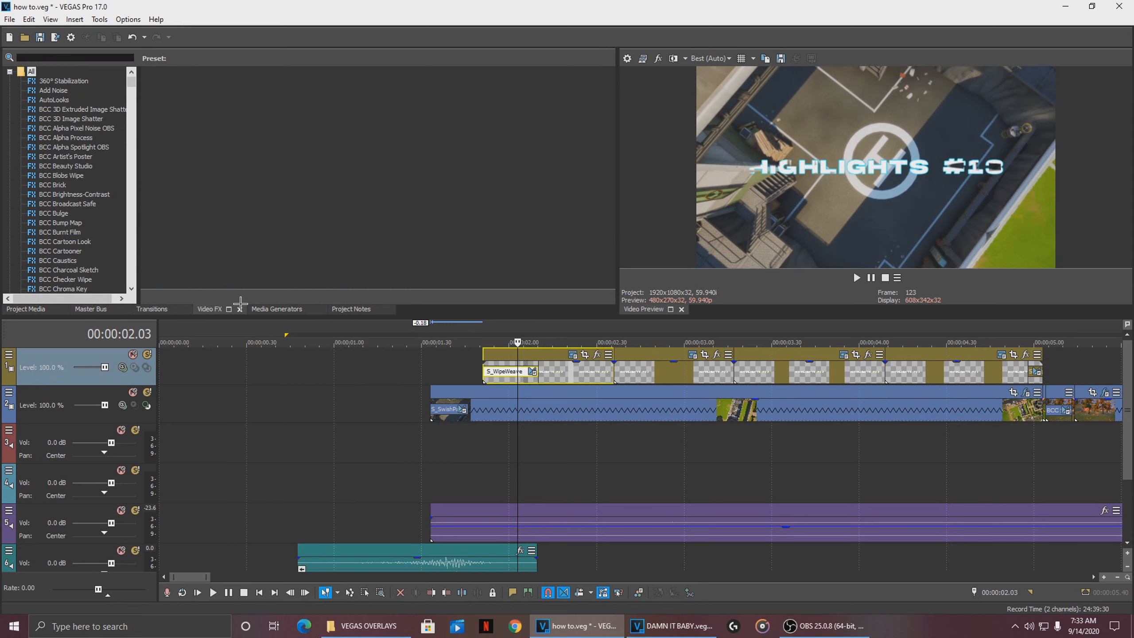
pyautogui.write('glow')
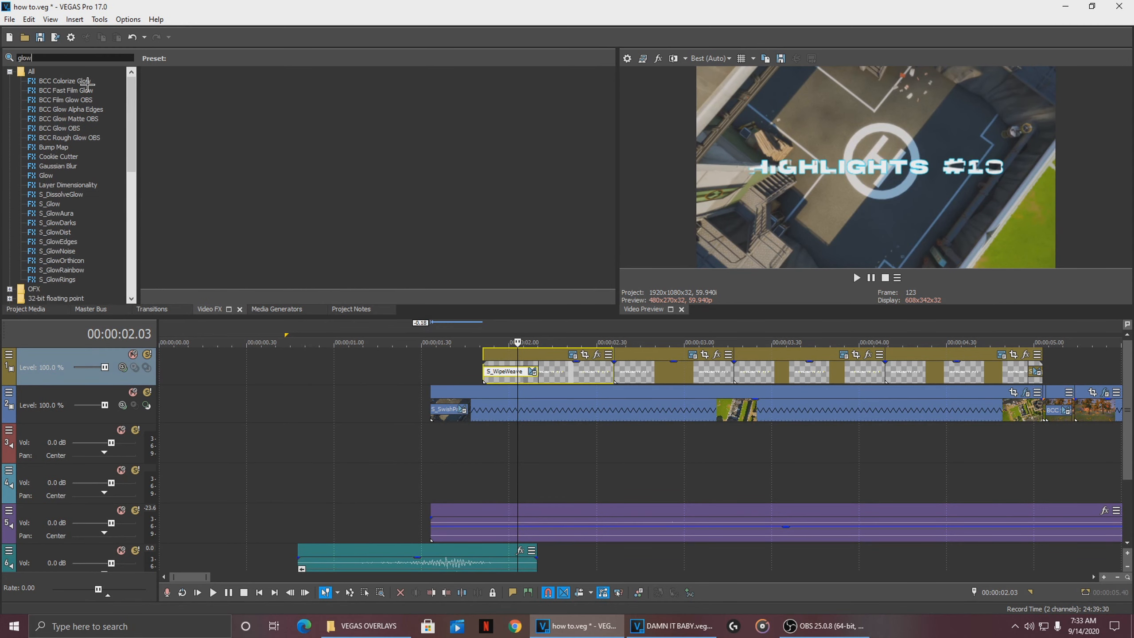
pyautogui.moveTo(56, 206); pyautogui.dragTo(285, 173)
pyautogui.moveTo(497, 372); pyautogui.dragTo(498, 373)
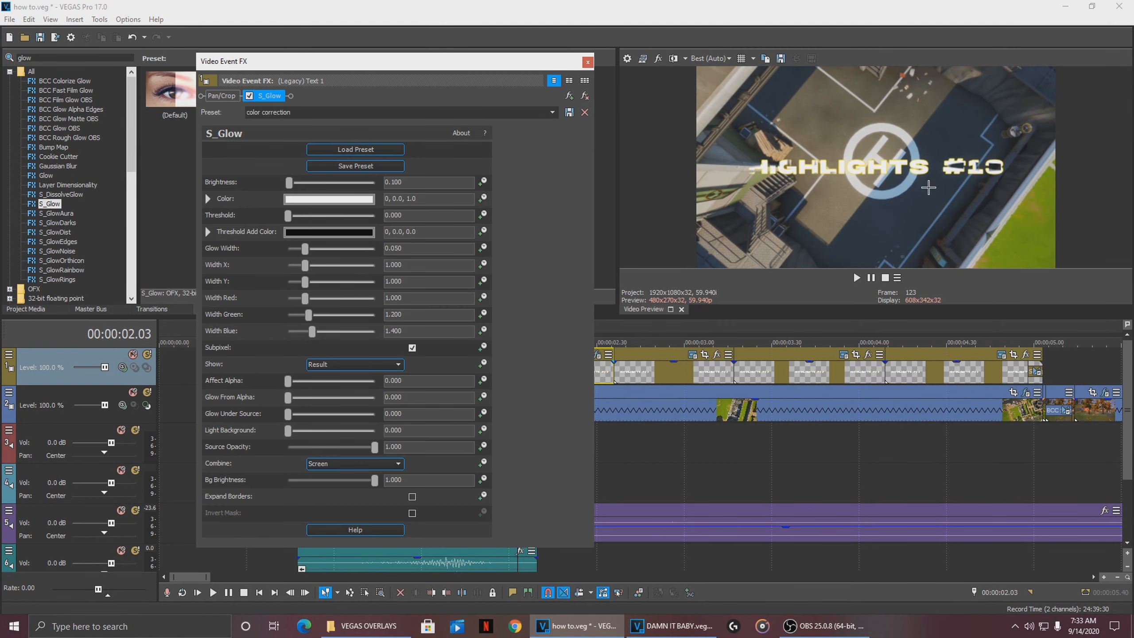
# - Move the effect settings off the first title and place the playhead at the end of its S_WipeWeave fade-in, 00:00:02.10
pyautogui.moveTo(409, 60); pyautogui.dragTo(262, 70)
pyautogui.click(561, 371)
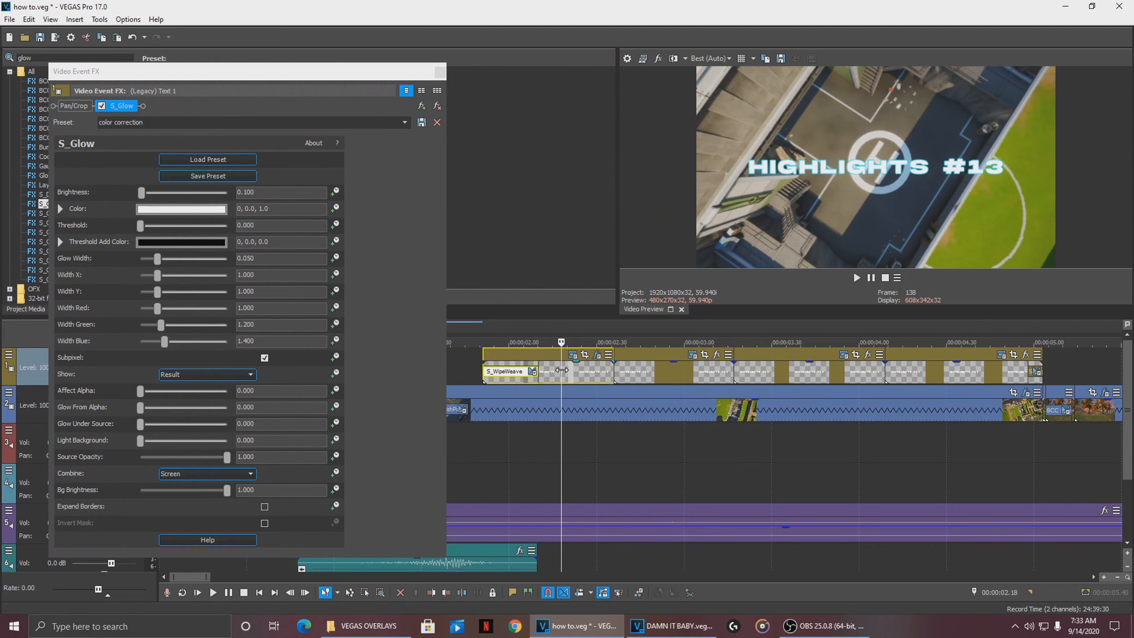
pyautogui.moveTo(562, 371); pyautogui.dragTo(534, 379)
pyautogui.scroll(5, 535, 379)
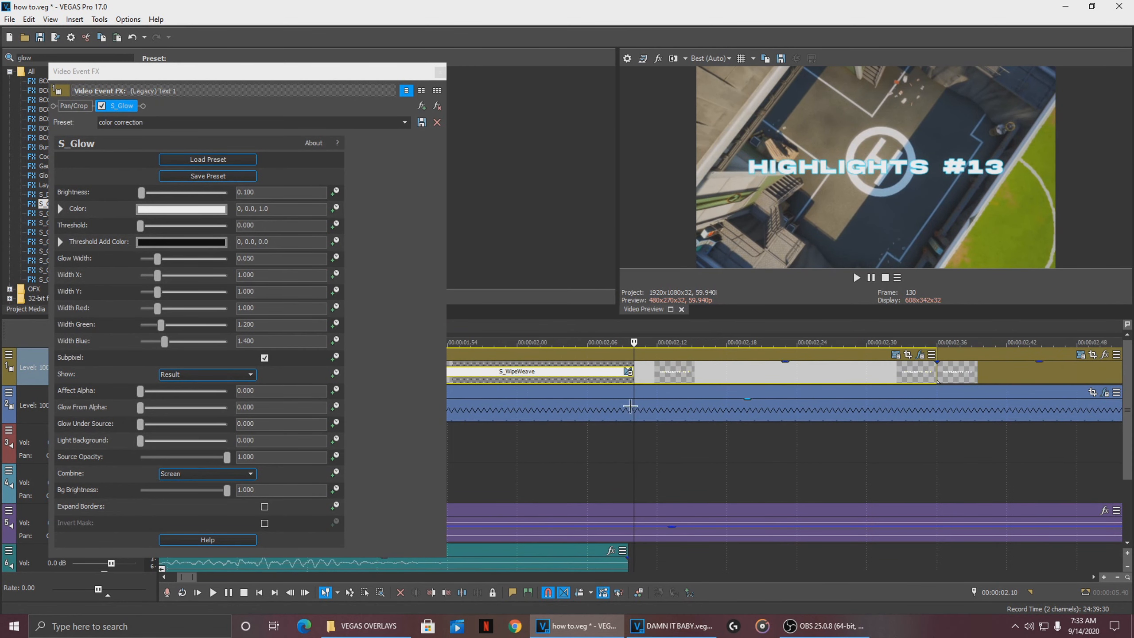
pyautogui.click(677, 438)
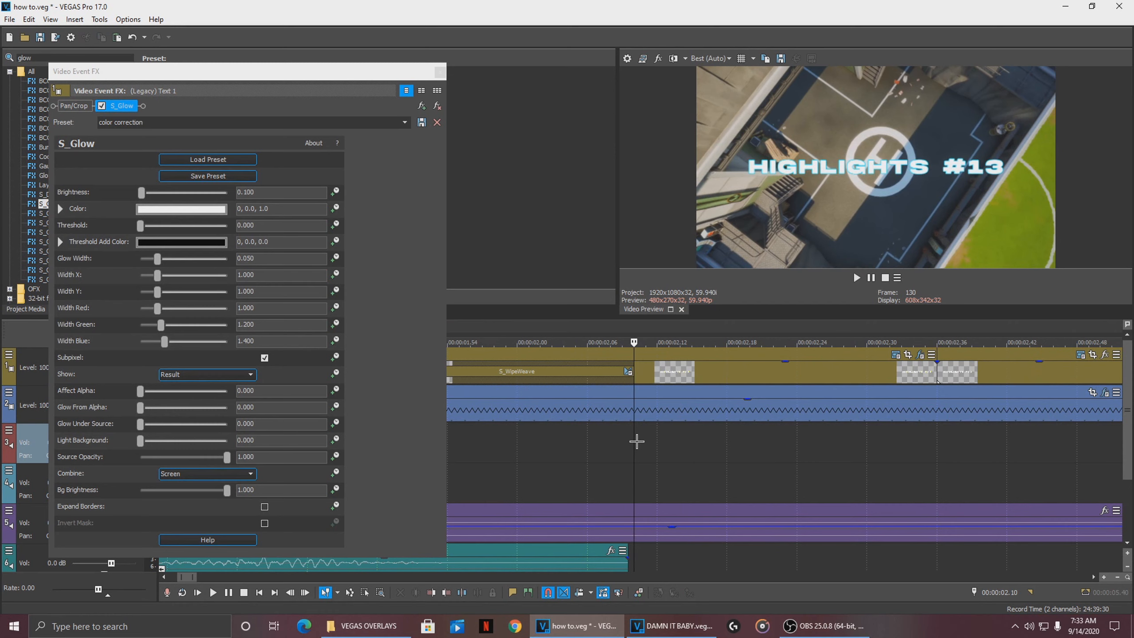
pyautogui.scroll(-3, 638, 441)
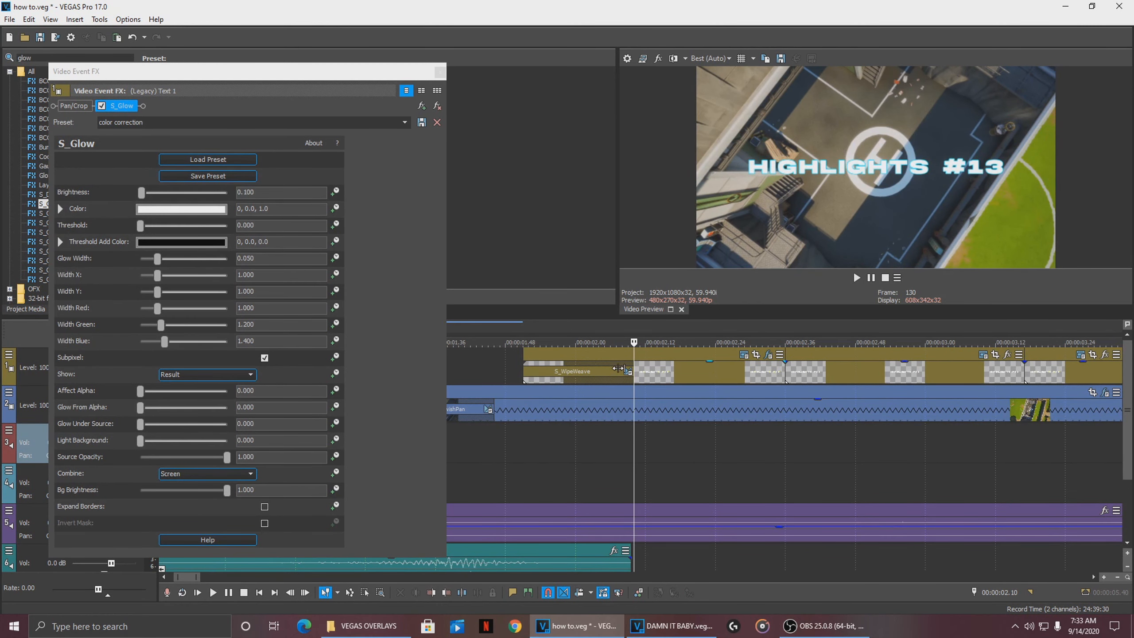
# - Animate the S_Glow Brightness on the first title, adding a keyframe with value 0.000 at 00:00:00.19
pyautogui.moveTo(224, 71); pyautogui.dragTo(241, 9)
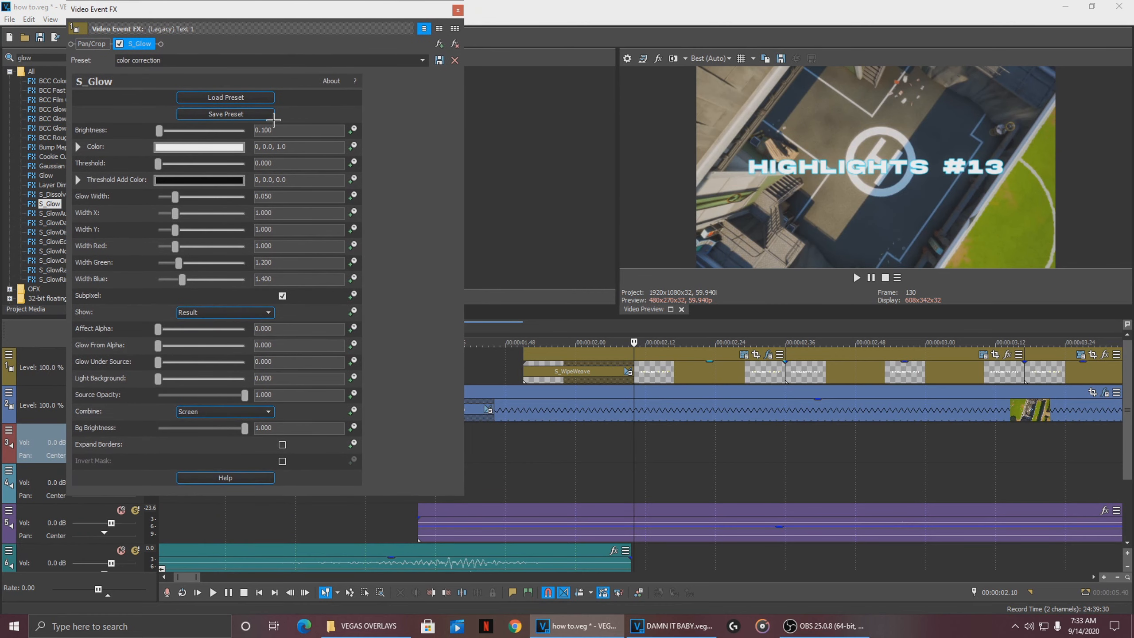
pyautogui.click(353, 128)
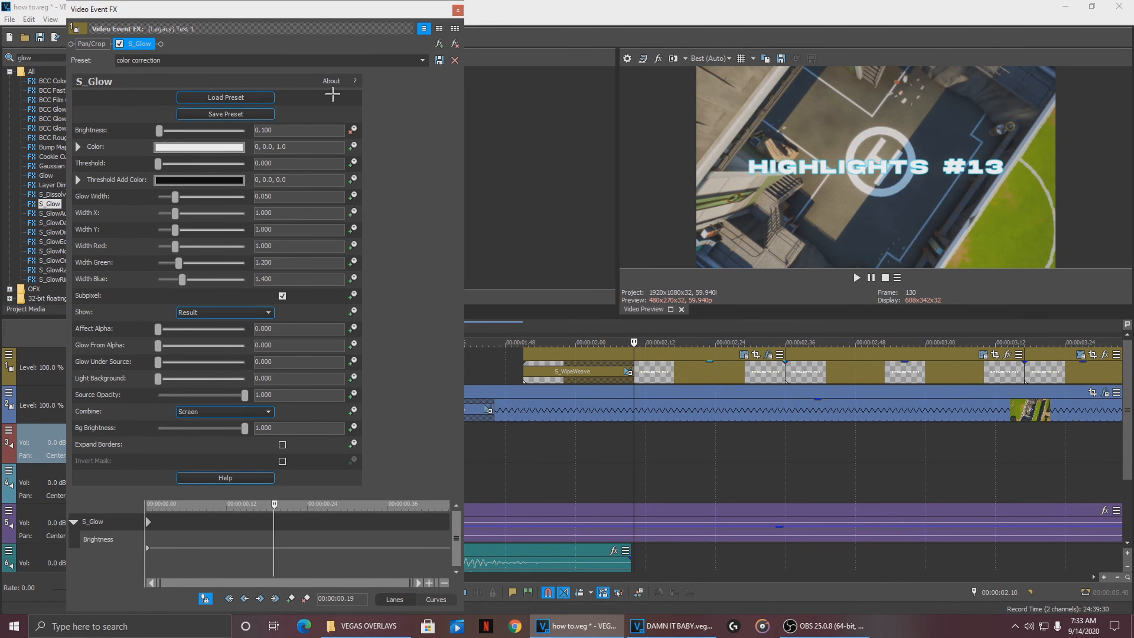
pyautogui.moveTo(320, 4); pyautogui.dragTo(377, 42)
pyautogui.moveTo(313, 356); pyautogui.dragTo(312, 387)
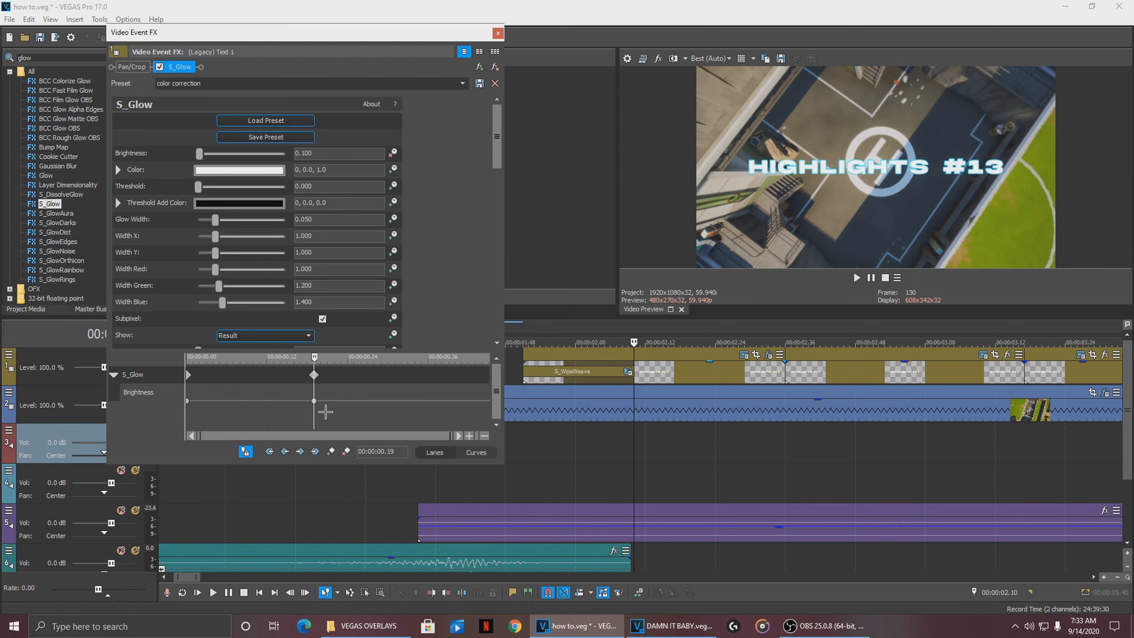
pyautogui.moveTo(200, 152); pyautogui.dragTo(67, 148)
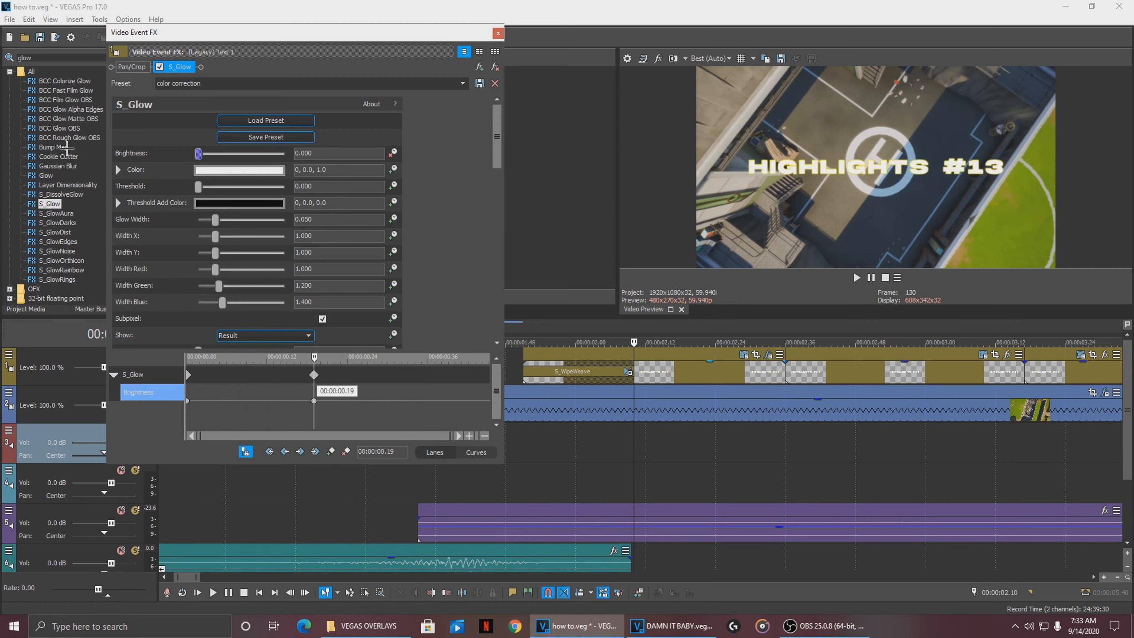
# - Scrub through the first title's opening to examine the glow brightness between its two keyframes, and close the effect settings
pyautogui.click(692, 374)
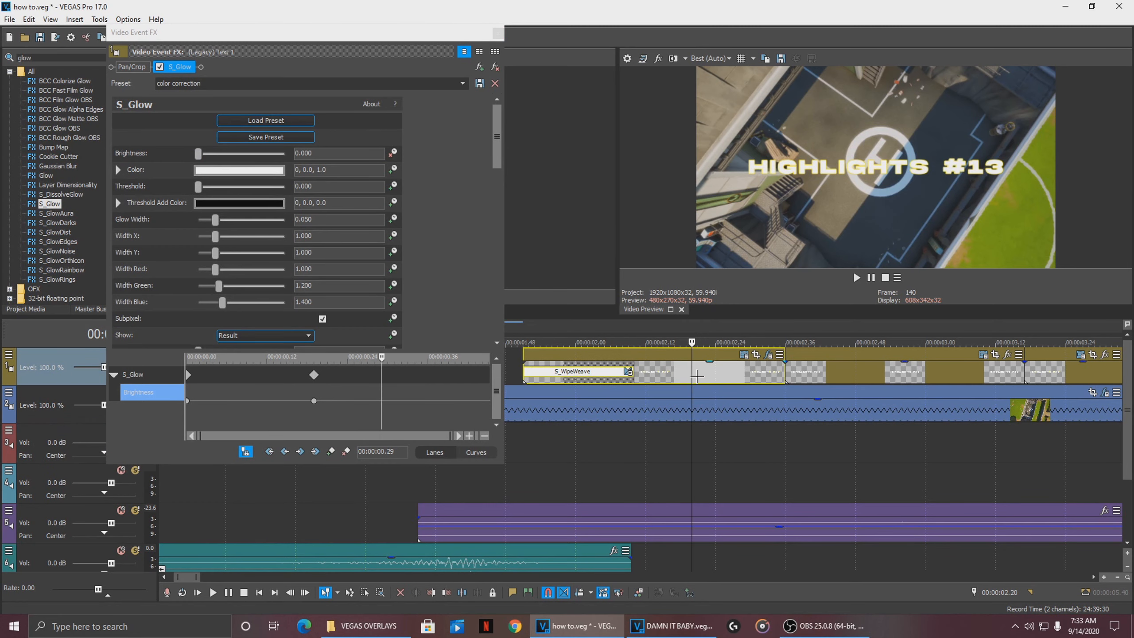
pyautogui.click(778, 373)
pyautogui.click(517, 370)
pyautogui.click(541, 366)
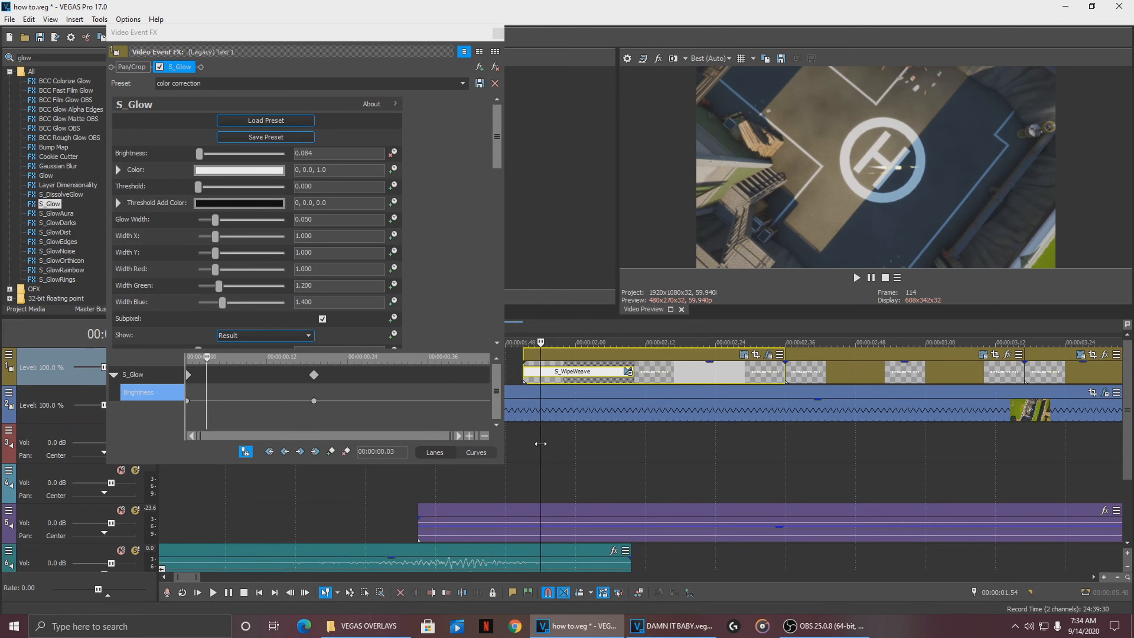
pyautogui.moveTo(541, 443); pyautogui.dragTo(523, 447)
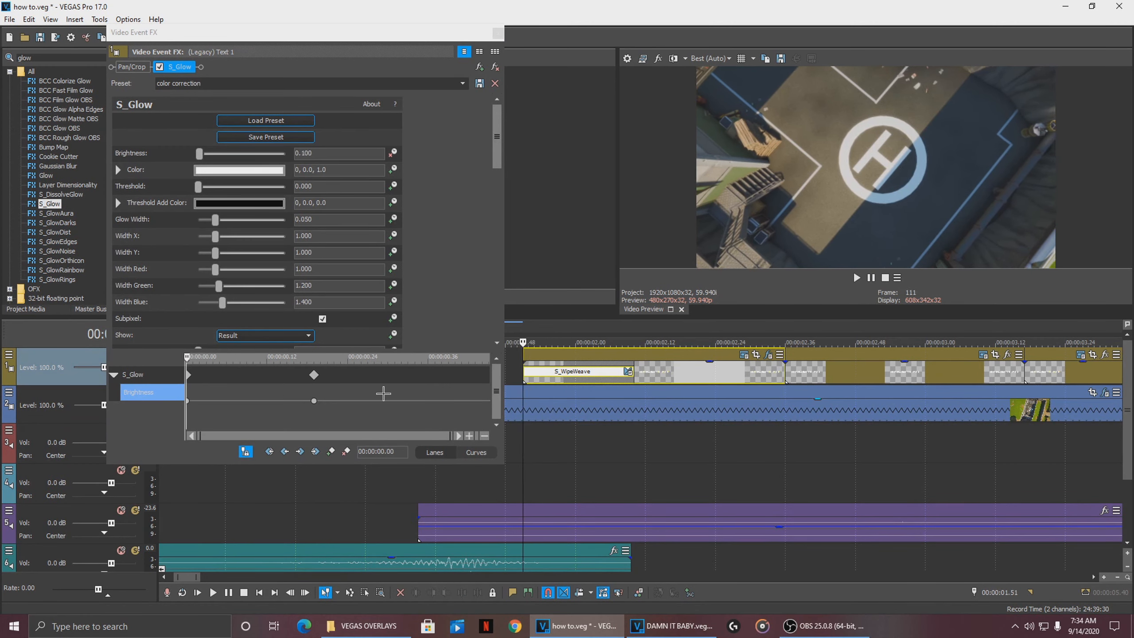
pyautogui.moveTo(187, 357); pyautogui.dragTo(314, 373)
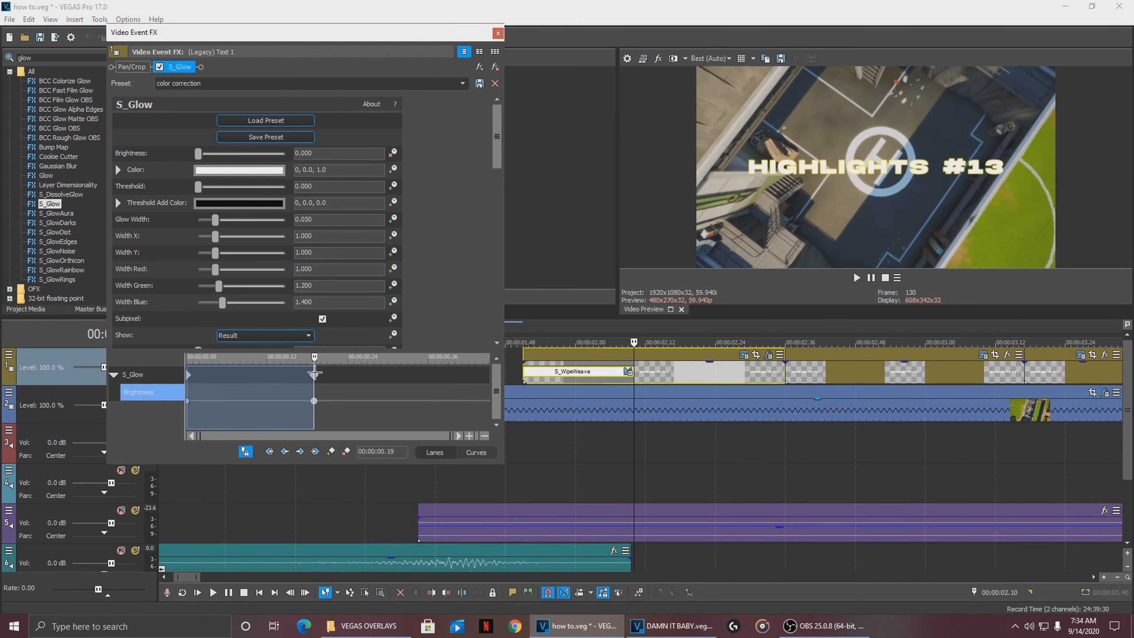
pyautogui.moveTo(314, 372); pyautogui.dragTo(580, 380)
pyautogui.click(605, 431)
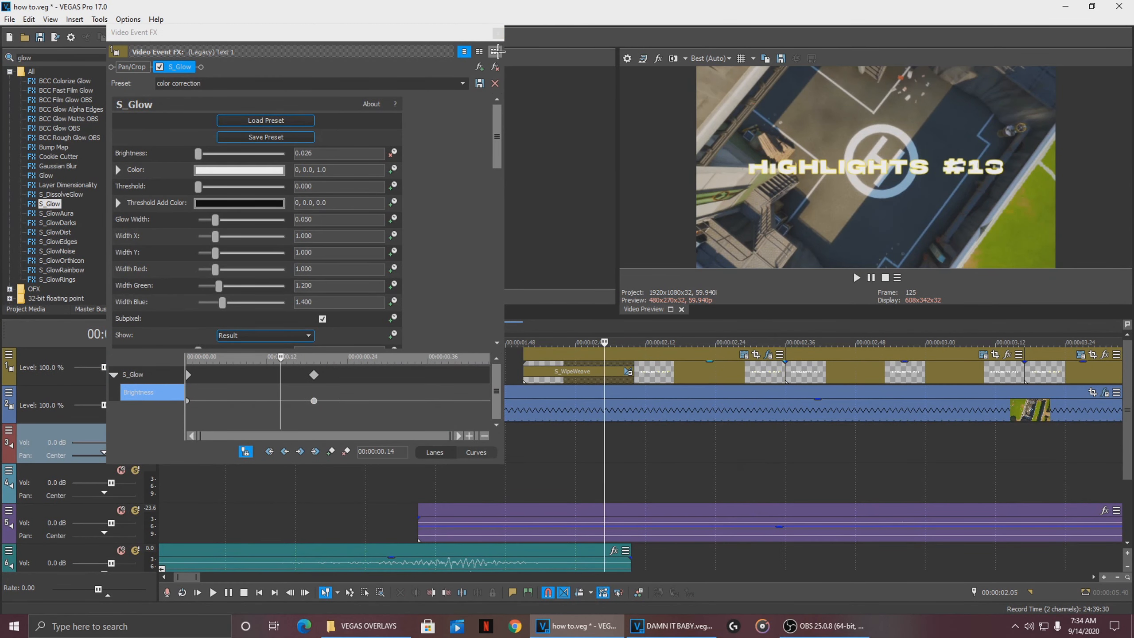
pyautogui.click(498, 32)
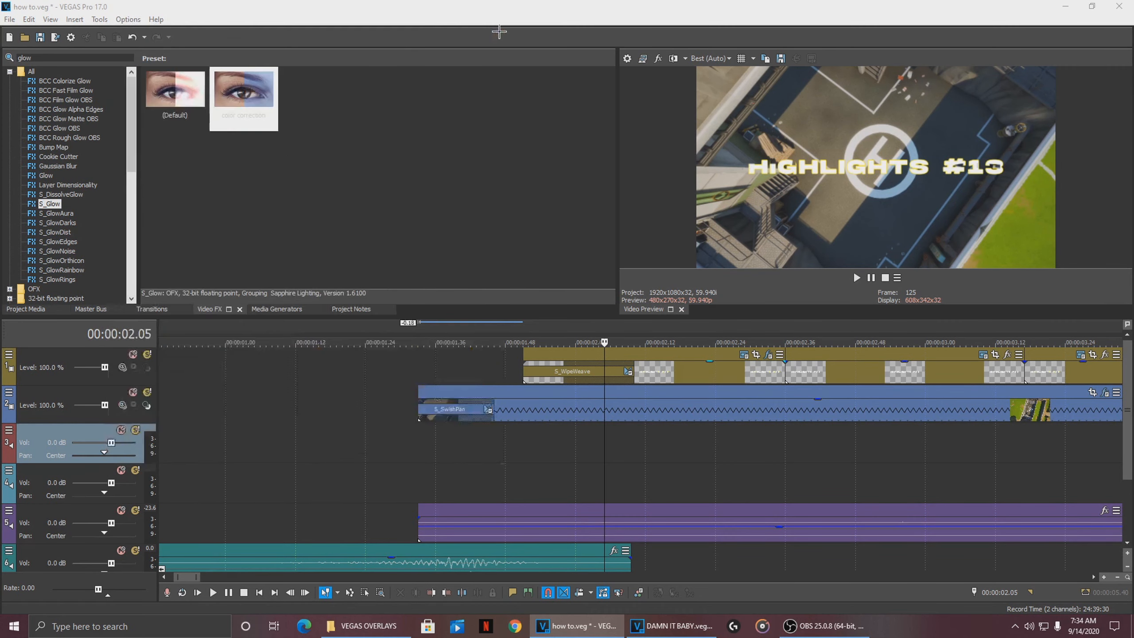
# - Play back the intro from 00:00:01.35 to check the first title's glow together with its wipe
pyautogui.scroll(-3, 435, 438)
pyautogui.click(436, 437)
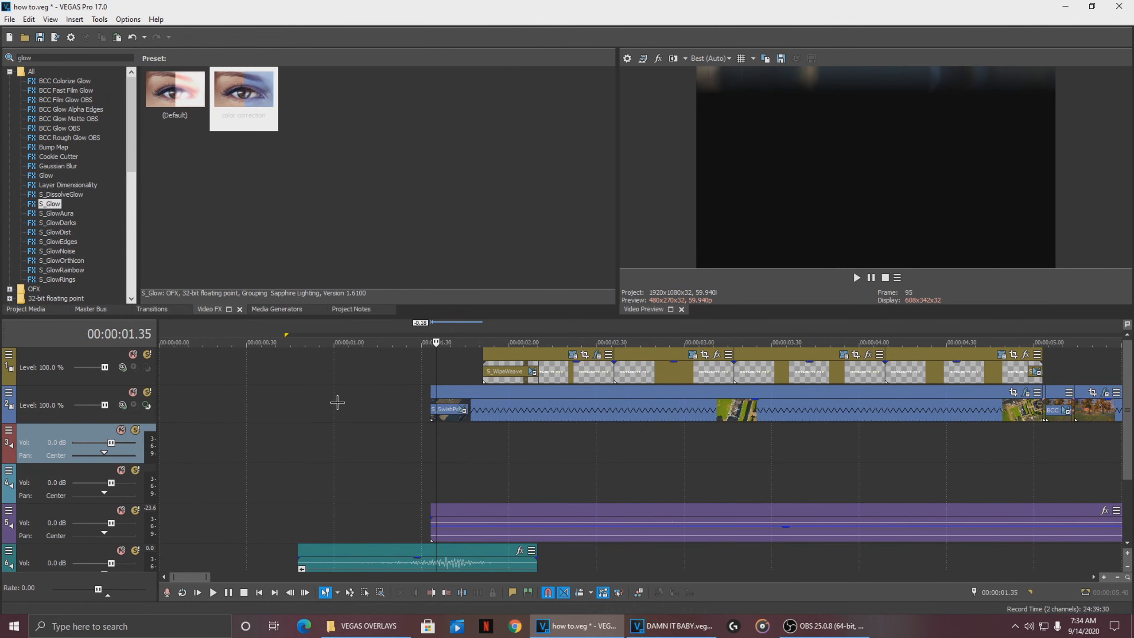
pyautogui.press('space')
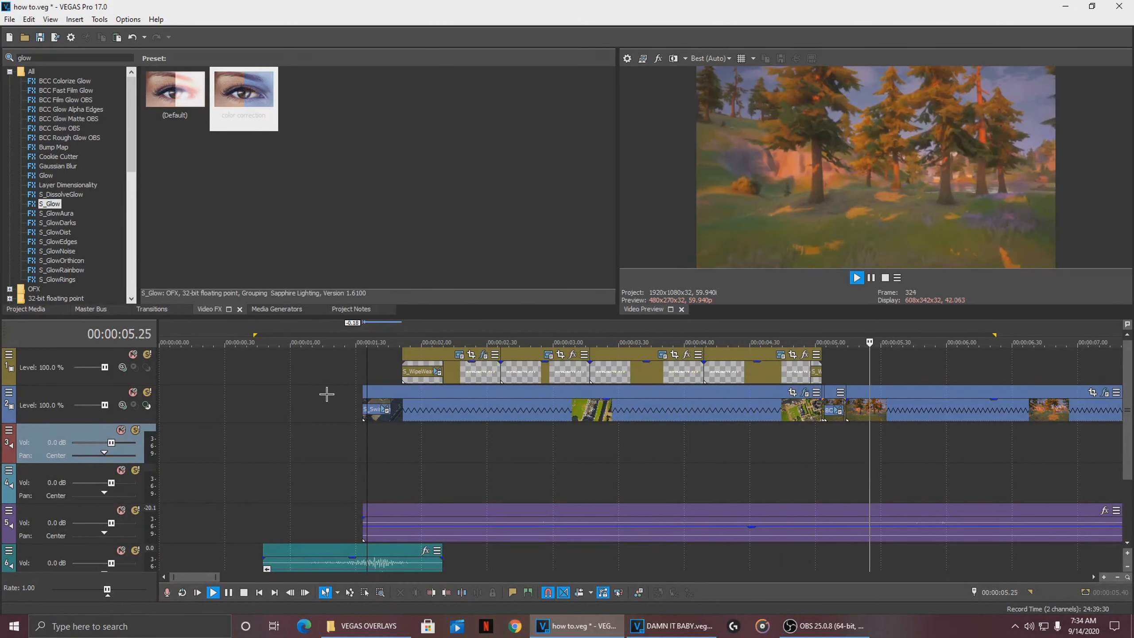
# - Lengthen the S_WipeWeave fade-out on the fourth text event by starting it a few frames earlier
pyautogui.click(815, 442)
pyautogui.scroll(4, 812, 408)
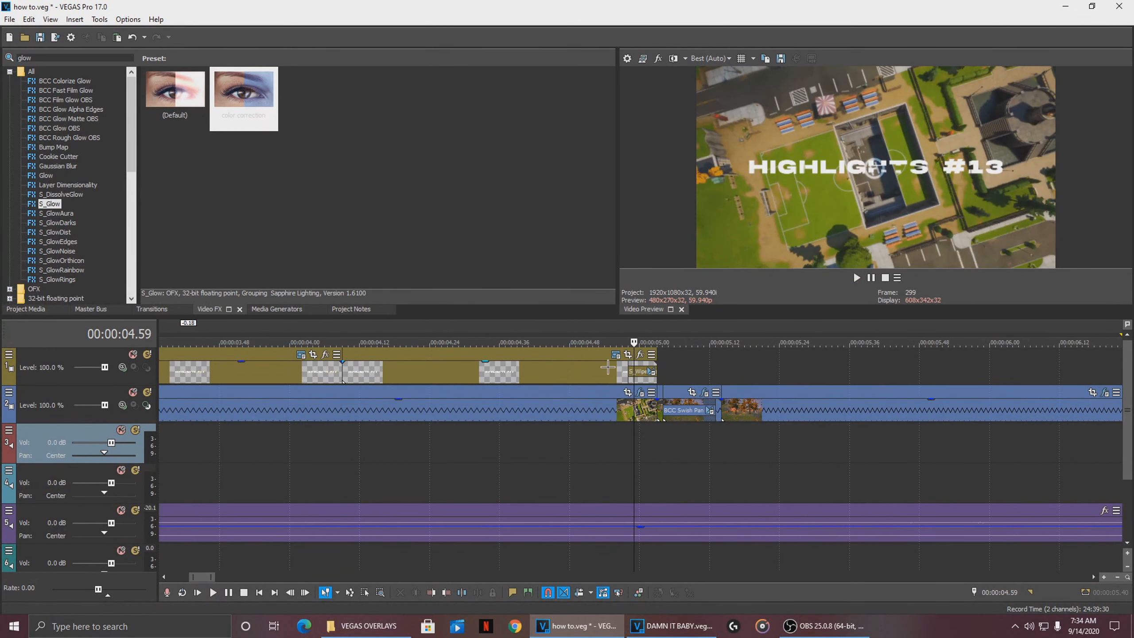
pyautogui.moveTo(629, 368); pyautogui.dragTo(606, 374)
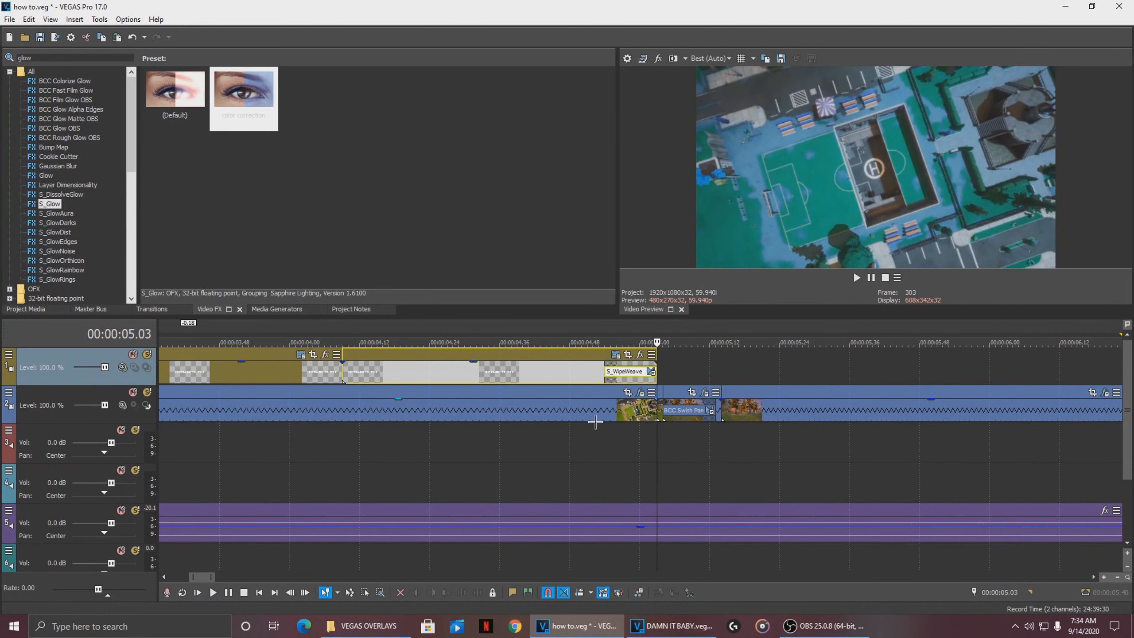
pyautogui.click(596, 439)
pyautogui.scroll(-3, 594, 438)
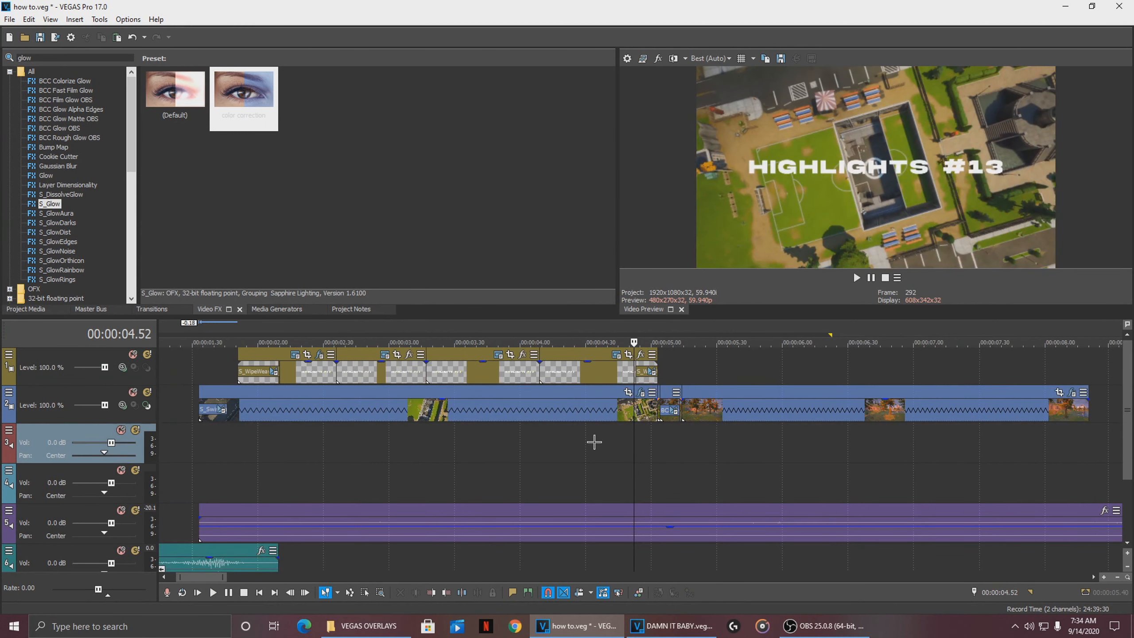
# - Play back the title sequence from before the first video clip, and move the playhead to the forest clip at 00:00:05.42
pyautogui.click(640, 442)
pyautogui.click(190, 444)
pyautogui.press('space')
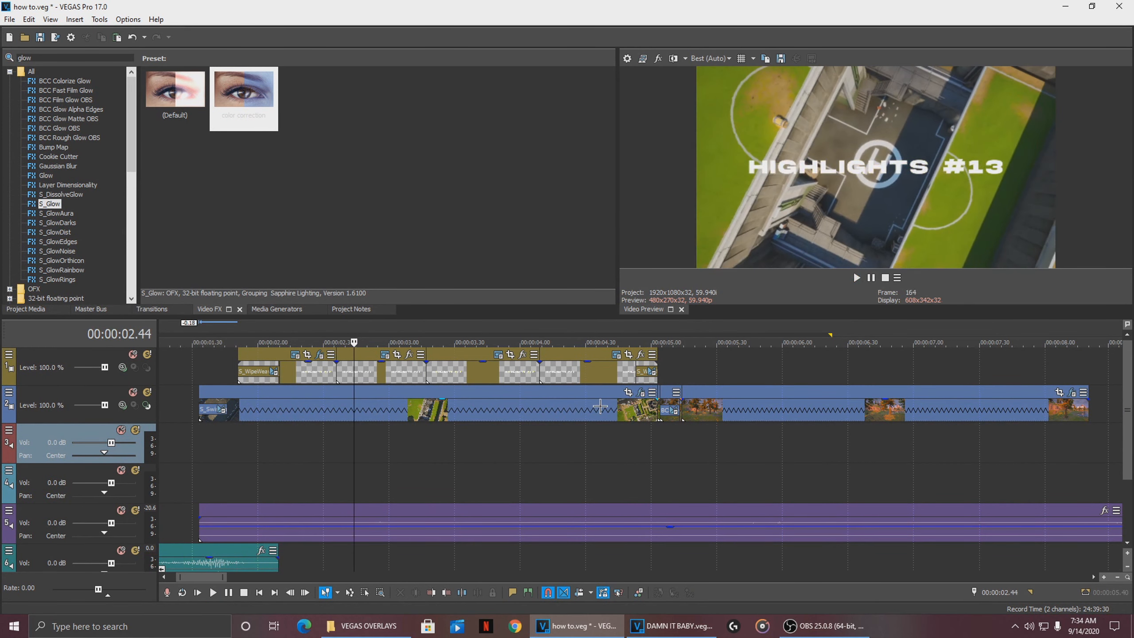
pyautogui.click(741, 424)
pyautogui.scroll(-2, 810, 433)
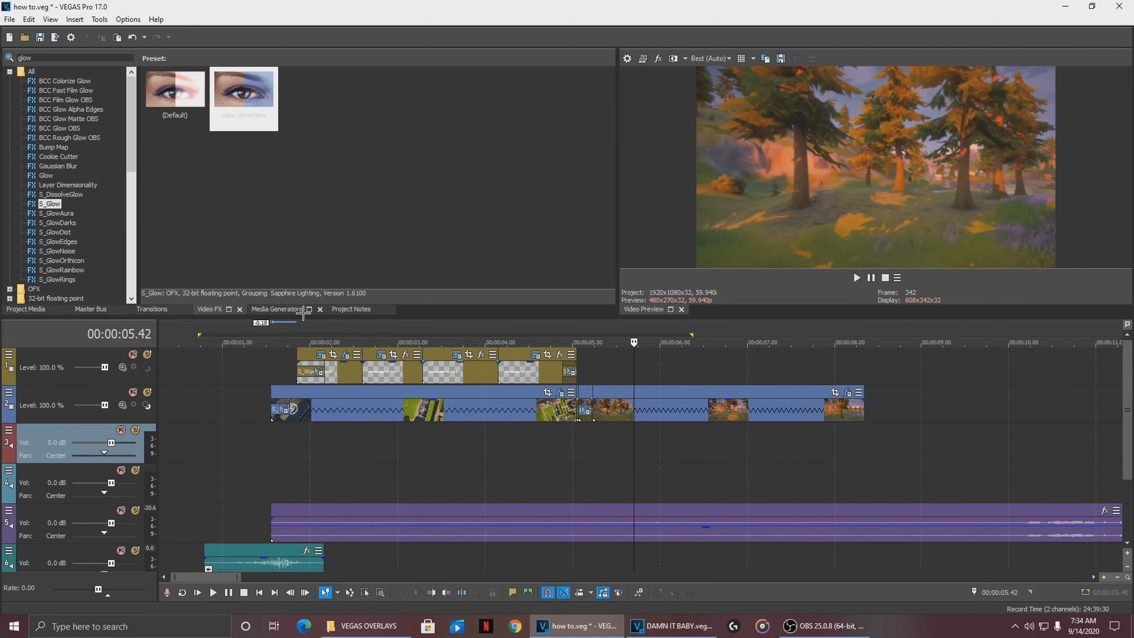
# - Paste a copy of the third title above the forest clip at 00:00:06.03, creating a new copy of the source media
pyautogui.click(271, 309)
pyautogui.moveTo(134, 121)
pyautogui.mouseDown()
pyautogui.moveTo(544, 233)
pyautogui.moveTo(670, 357)
pyautogui.moveTo(143, 101)
pyautogui.mouseUp()
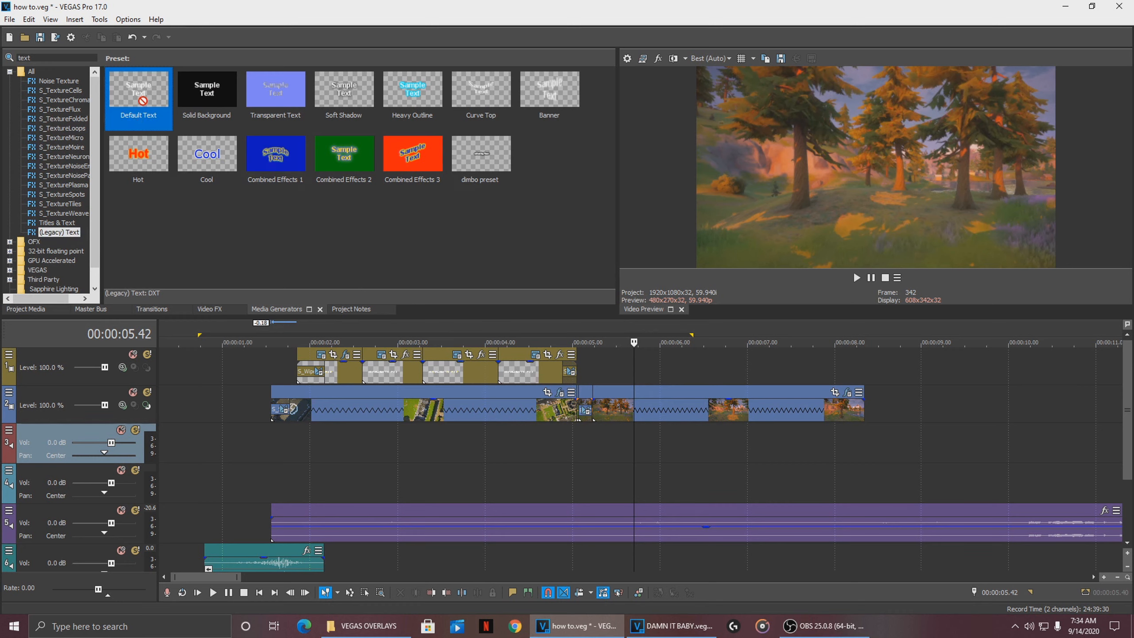
pyautogui.click(463, 366)
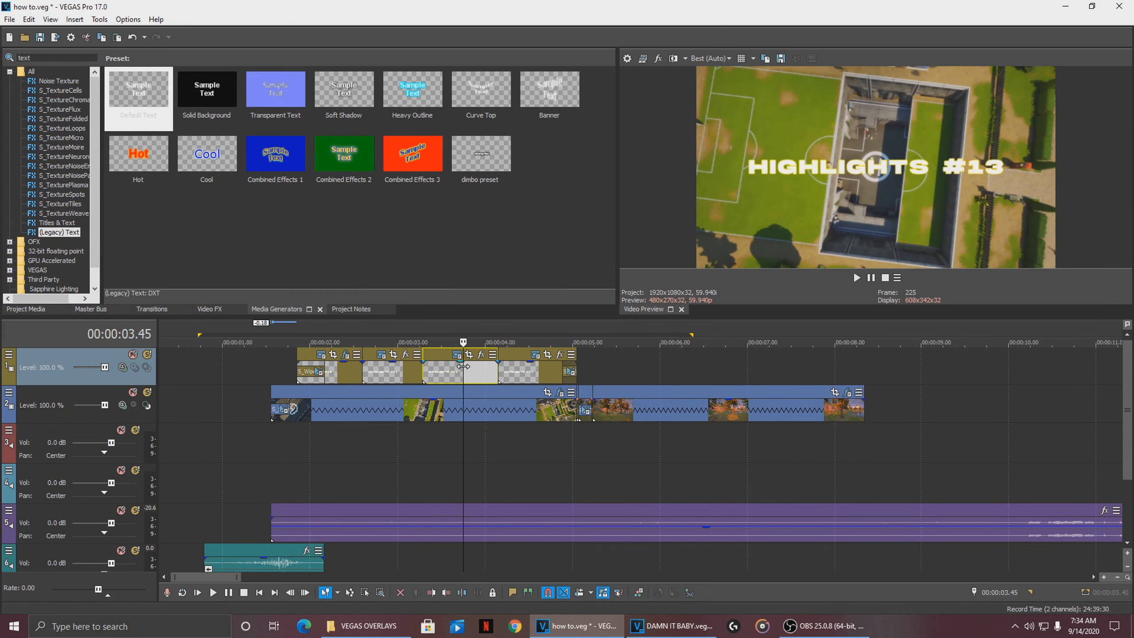
pyautogui.click(663, 363)
pyautogui.hotkey('ctrl', 'v')
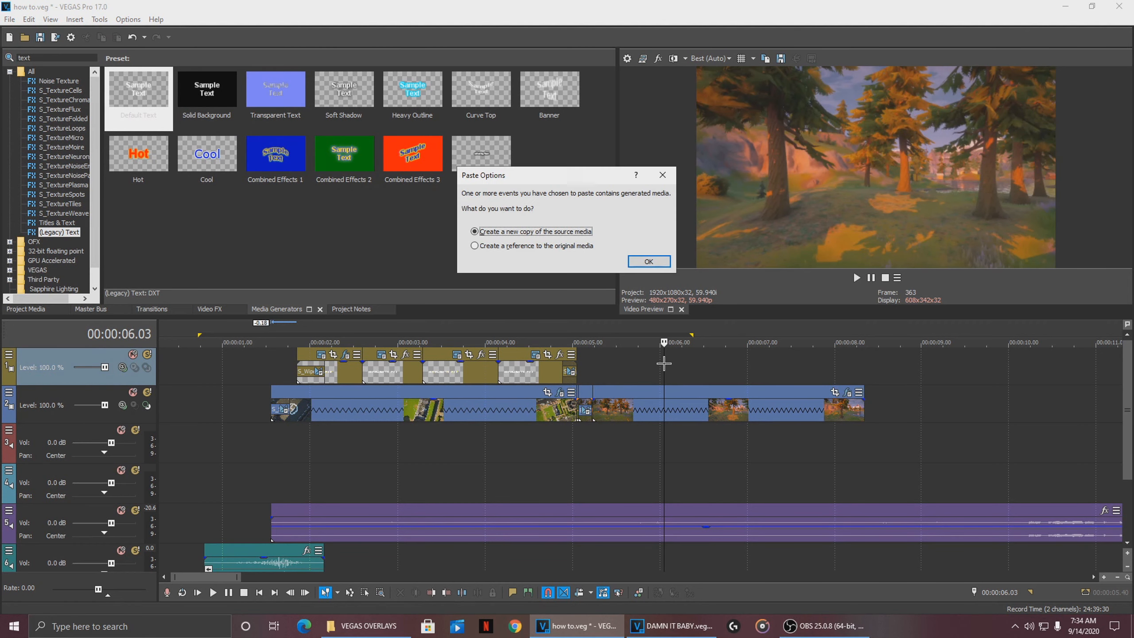
pyautogui.click(648, 262)
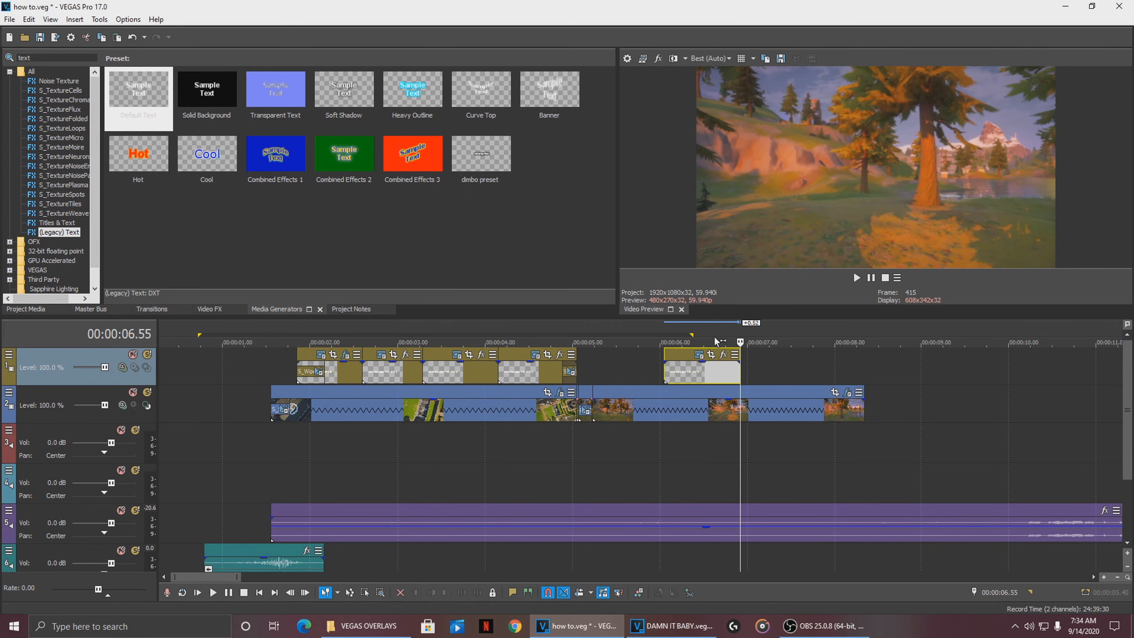
# - Replace the pasted title's text with "EDITED BY" and open its placement settings
pyautogui.click(693, 371)
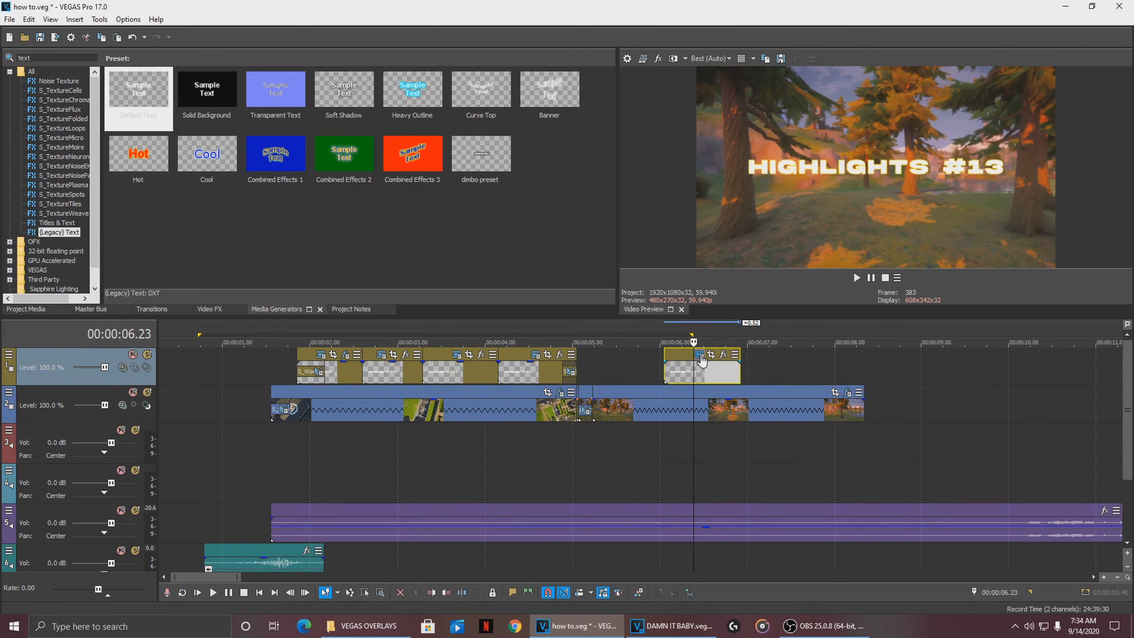
pyautogui.click(699, 356)
pyautogui.tripleClick(300, 266)
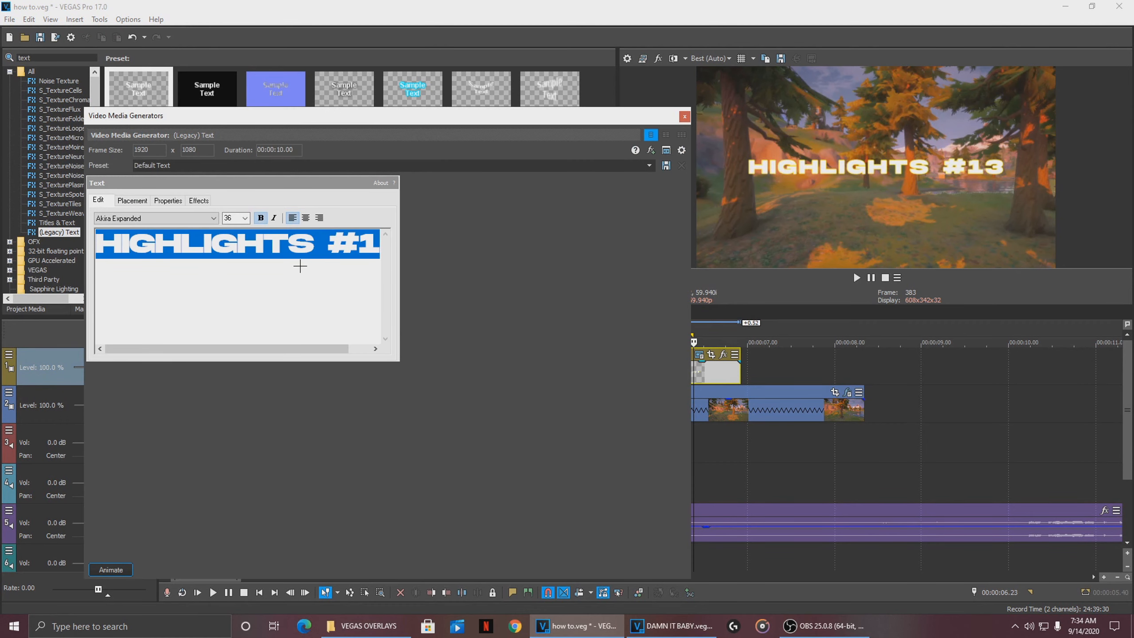
pyautogui.write('ED')
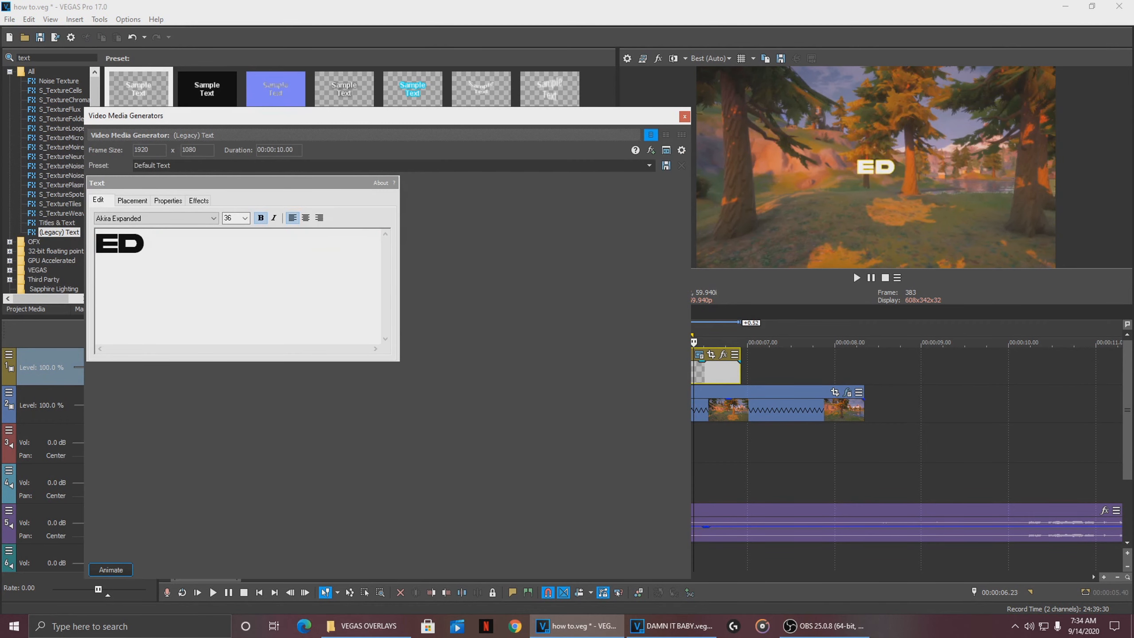
pyautogui.write('ITED BY')
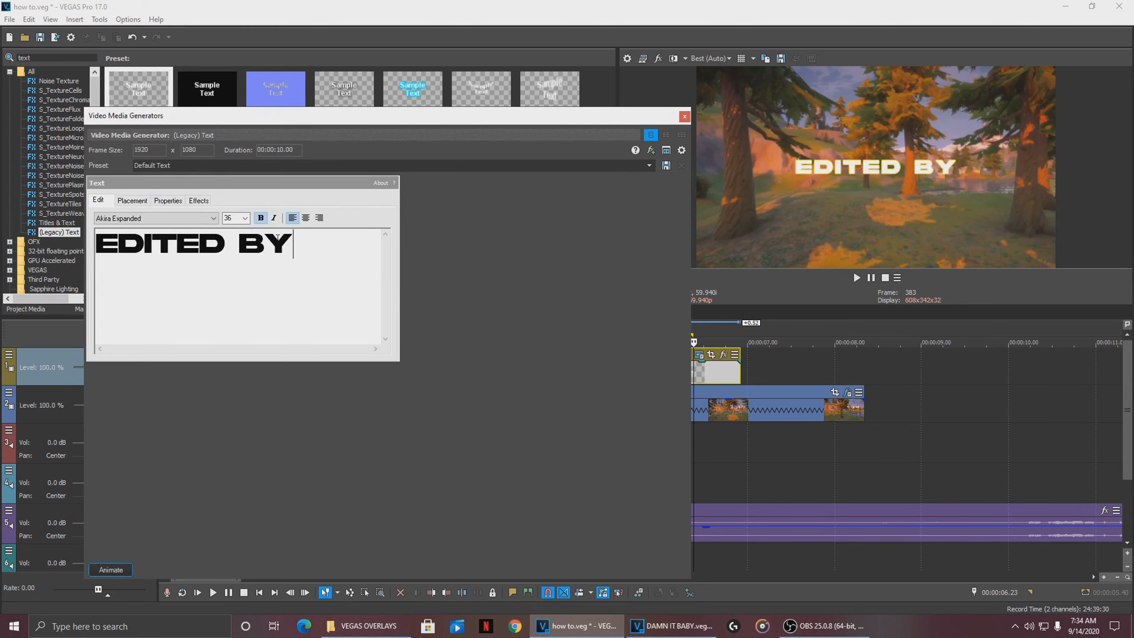
pyautogui.click(132, 201)
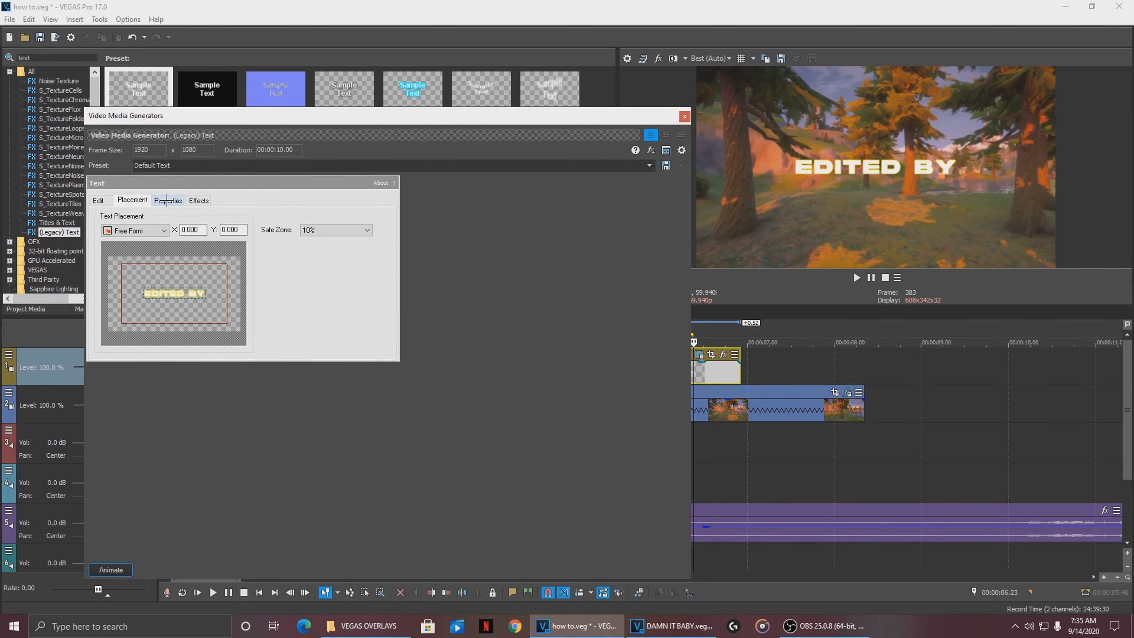
# - Reduce the font size of the EDITED BY title to 28
pyautogui.click(177, 202)
pyautogui.click(98, 201)
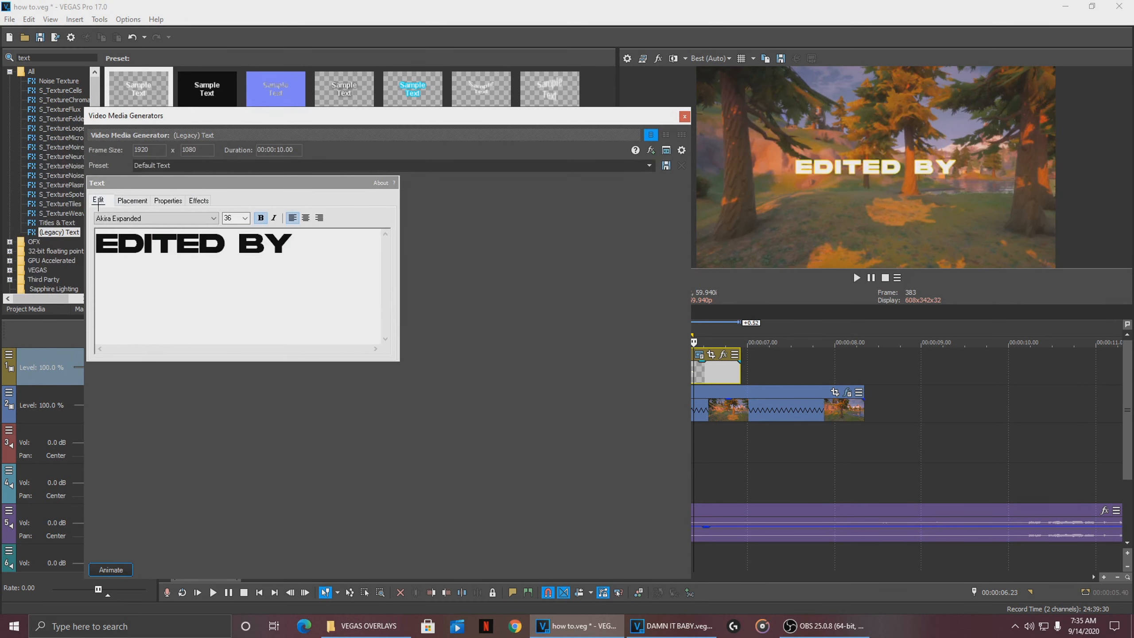
pyautogui.scroll(1, 233, 218)
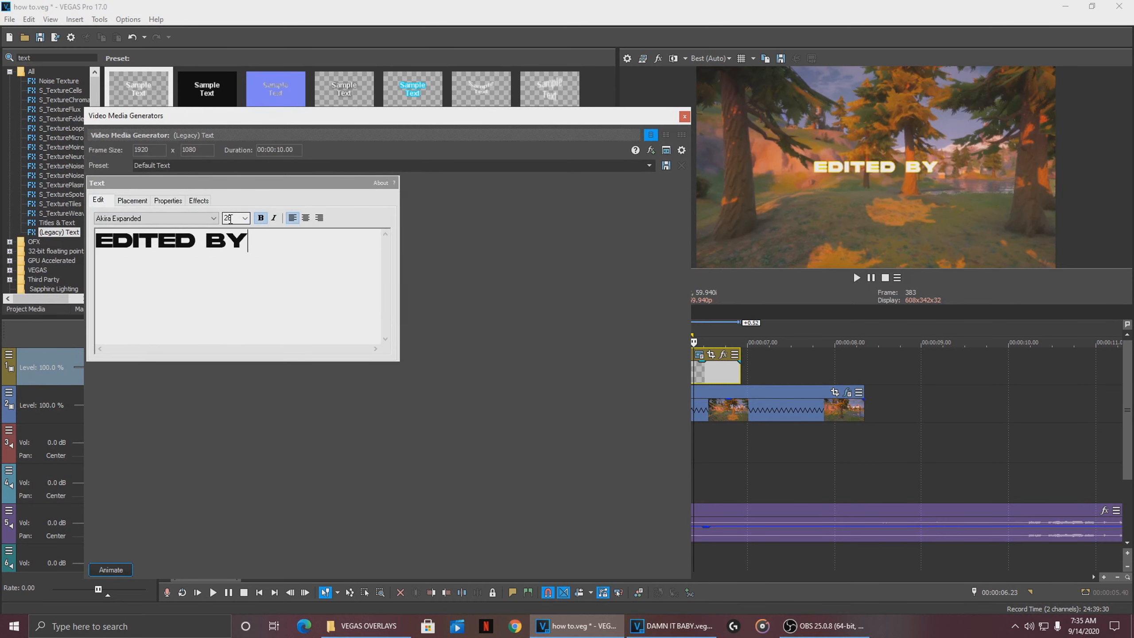
# - Set the EDITED BY title's tracking to 1.277 and its scaling to 0.851, and close the generator settings
pyautogui.click(192, 201)
pyautogui.click(175, 201)
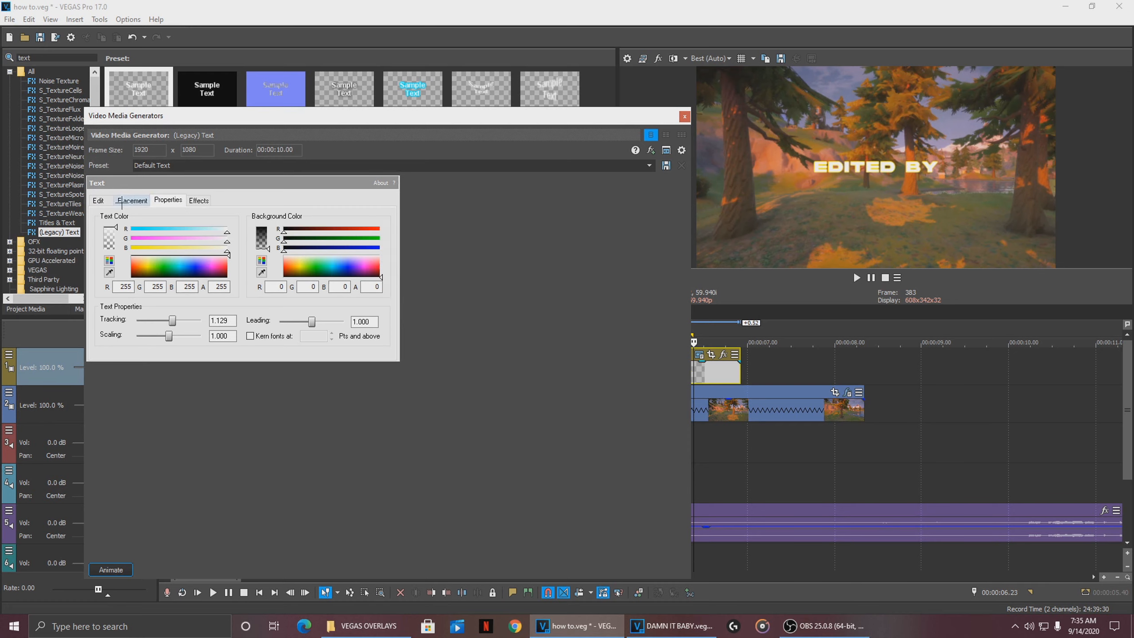
pyautogui.moveTo(174, 322); pyautogui.dragTo(182, 321)
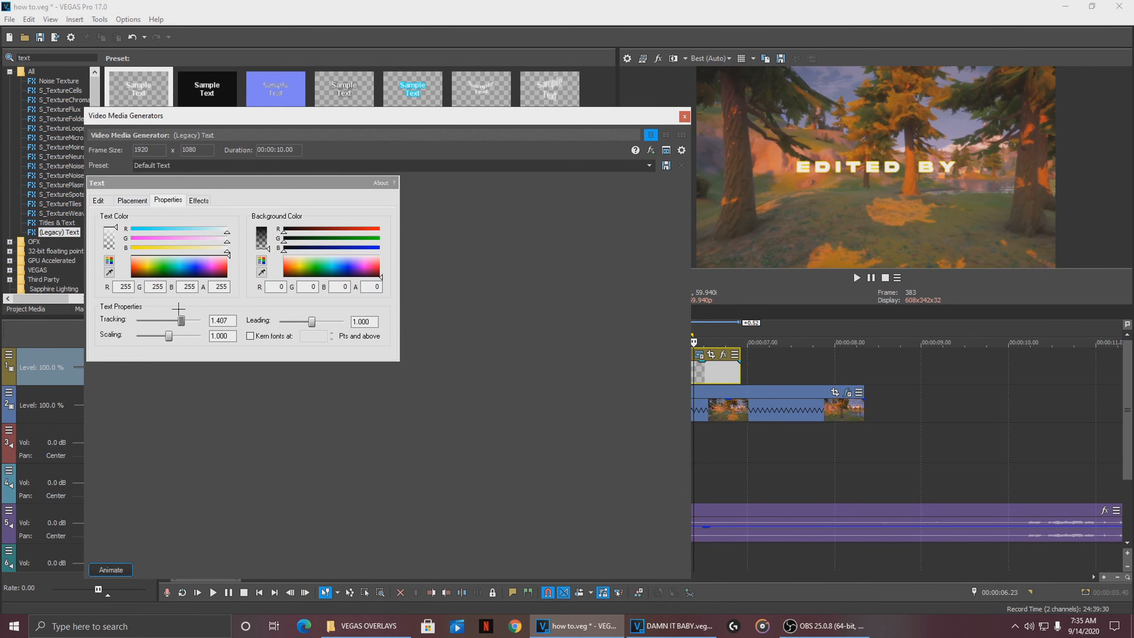
pyautogui.moveTo(168, 336); pyautogui.dragTo(164, 337)
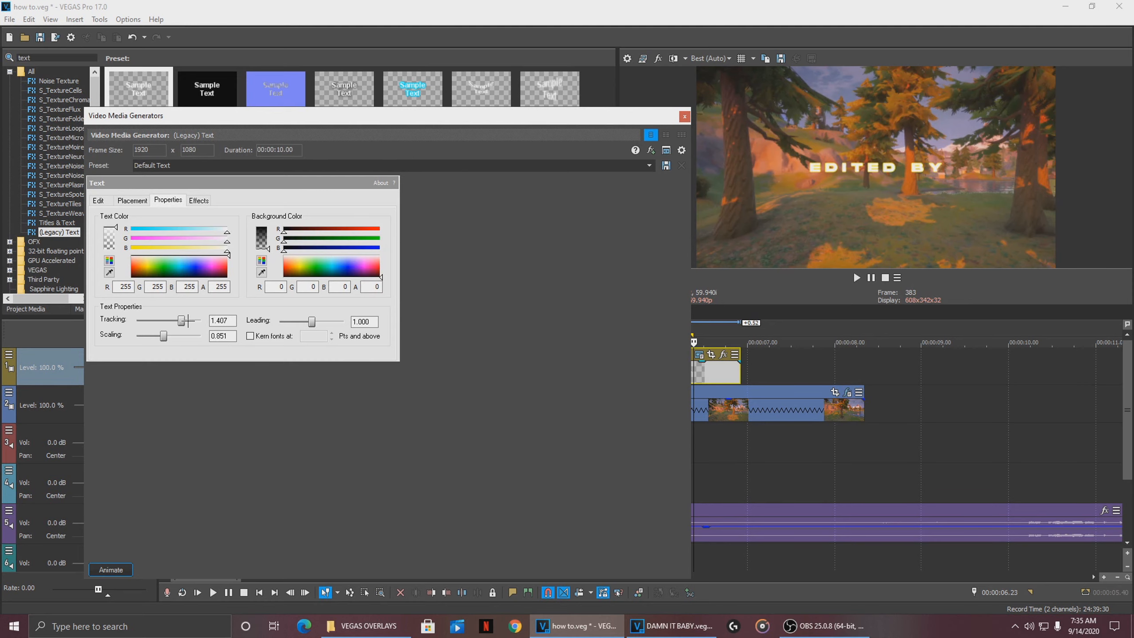
pyautogui.moveTo(181, 320); pyautogui.dragTo(178, 320)
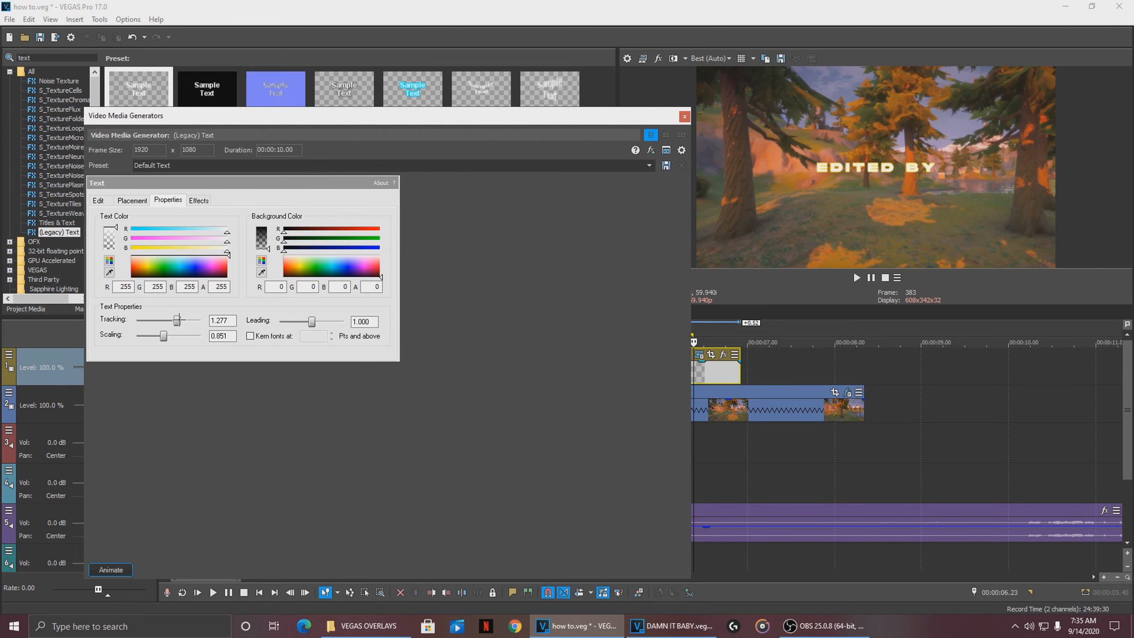
pyautogui.click(687, 117)
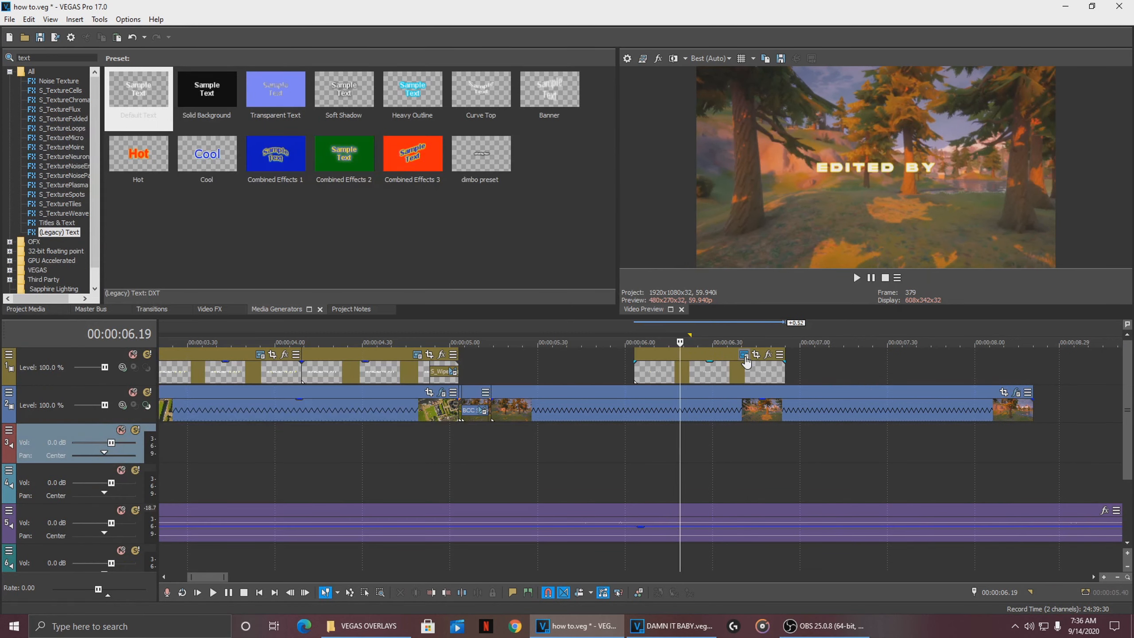
# - Turn off the outline of the EDITED BY title and change its text color to yellow
pyautogui.click(744, 355)
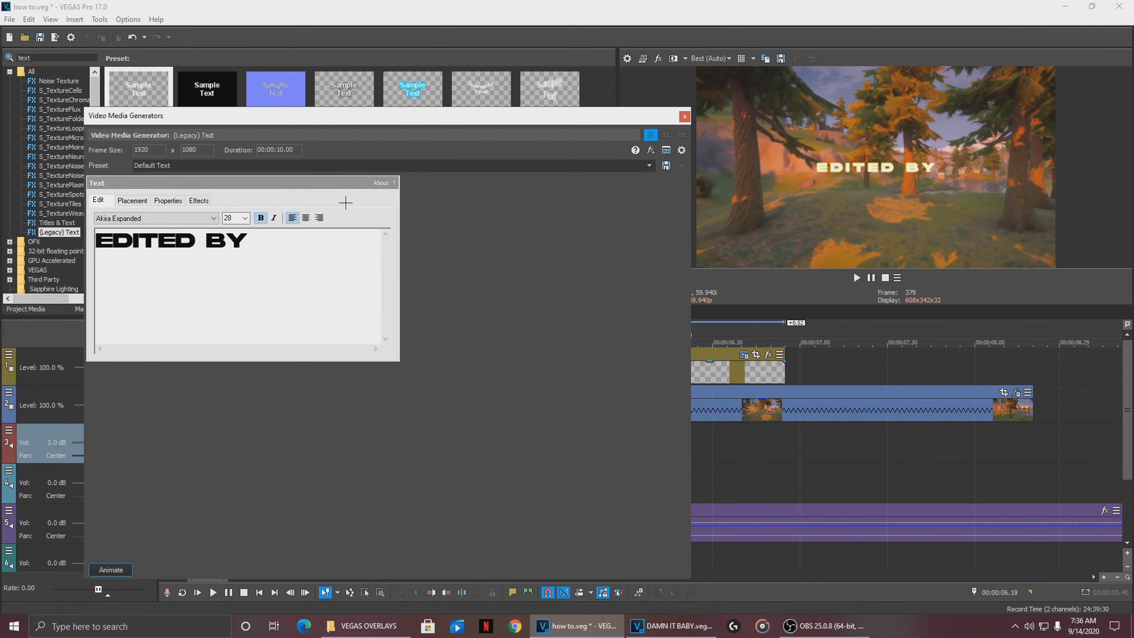
pyautogui.click(198, 199)
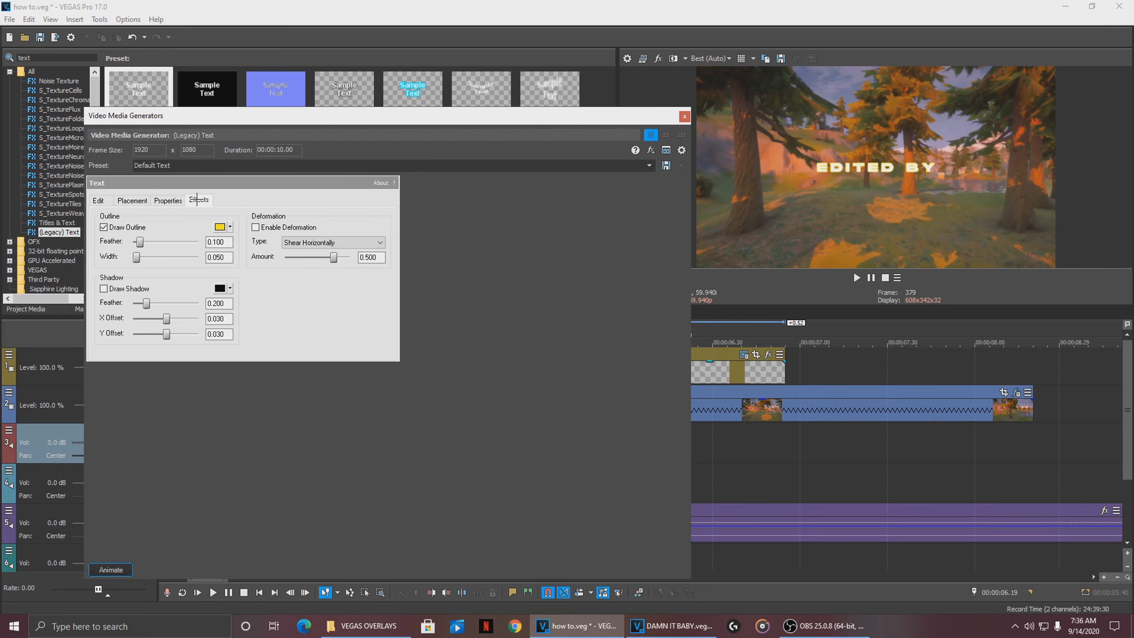
pyautogui.click(104, 227)
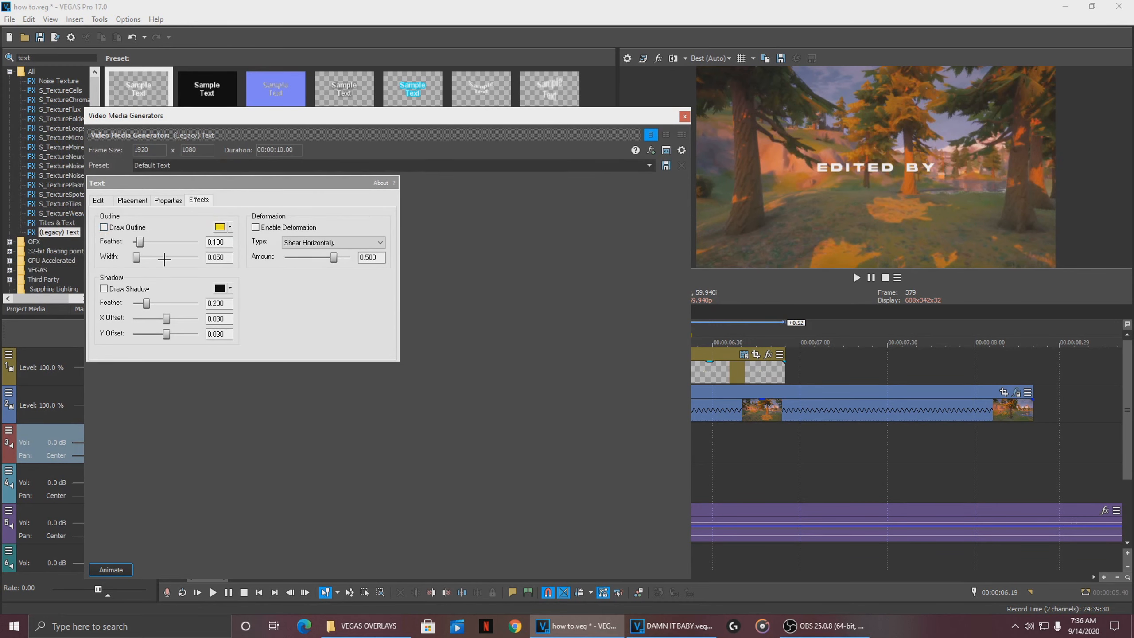
pyautogui.click(168, 200)
pyautogui.moveTo(181, 261); pyautogui.dragTo(151, 264)
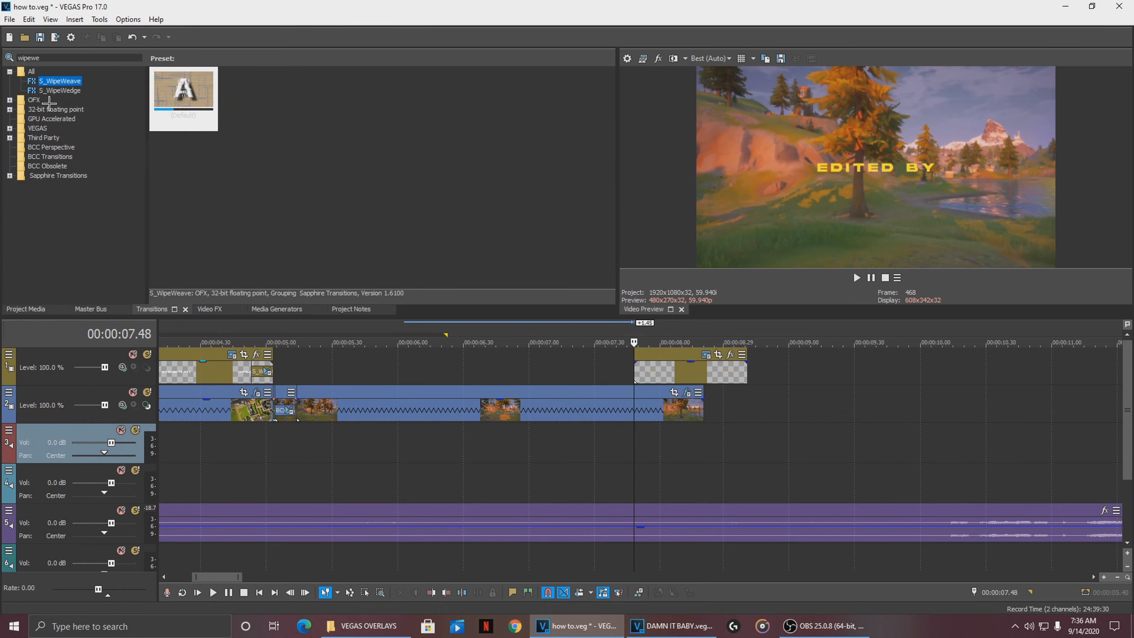
# - Search the transitions for "bcc bu" and apply the default BCC Burnt Film transition to the start of the title event
pyautogui.moveTo(52, 58); pyautogui.dragTo(1, 43)
pyautogui.write('bcc')
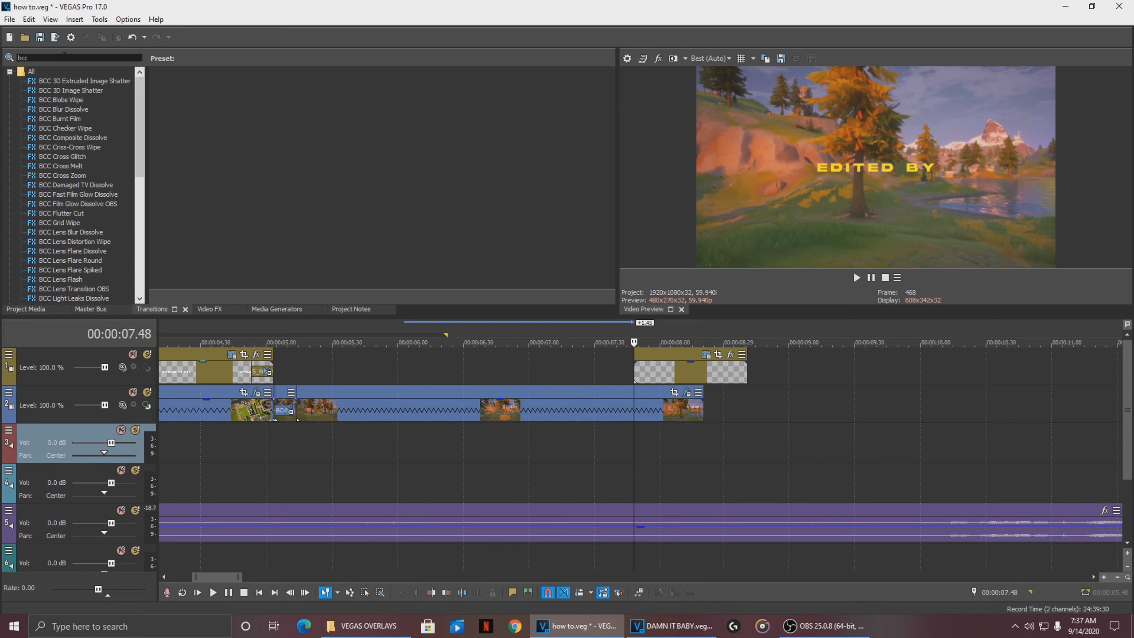
pyautogui.write('bu')
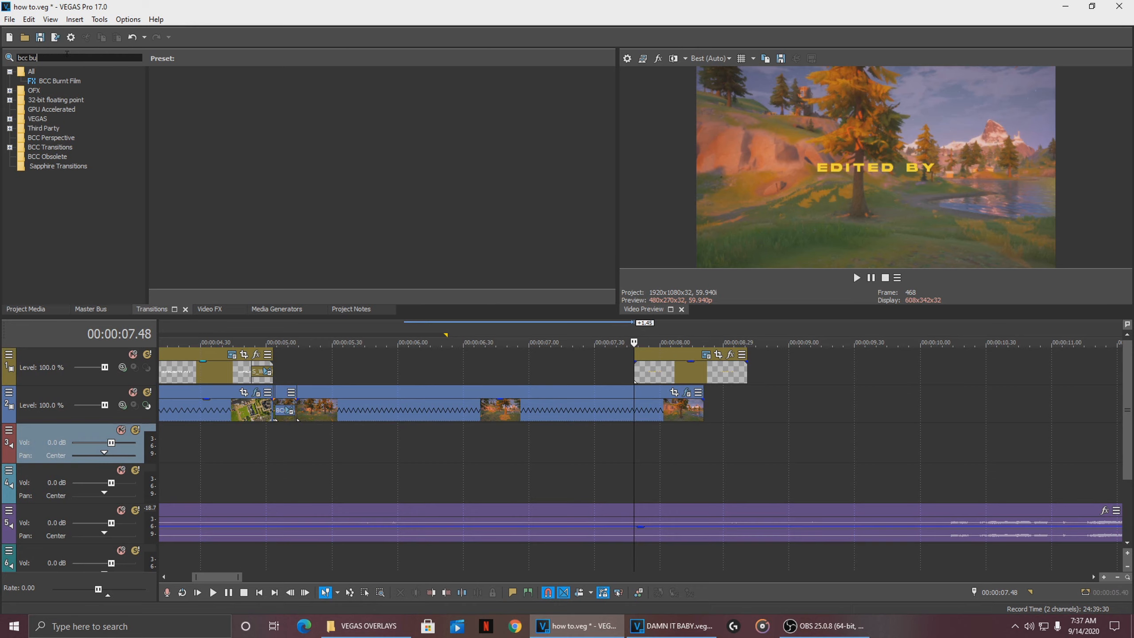
pyautogui.click(67, 81)
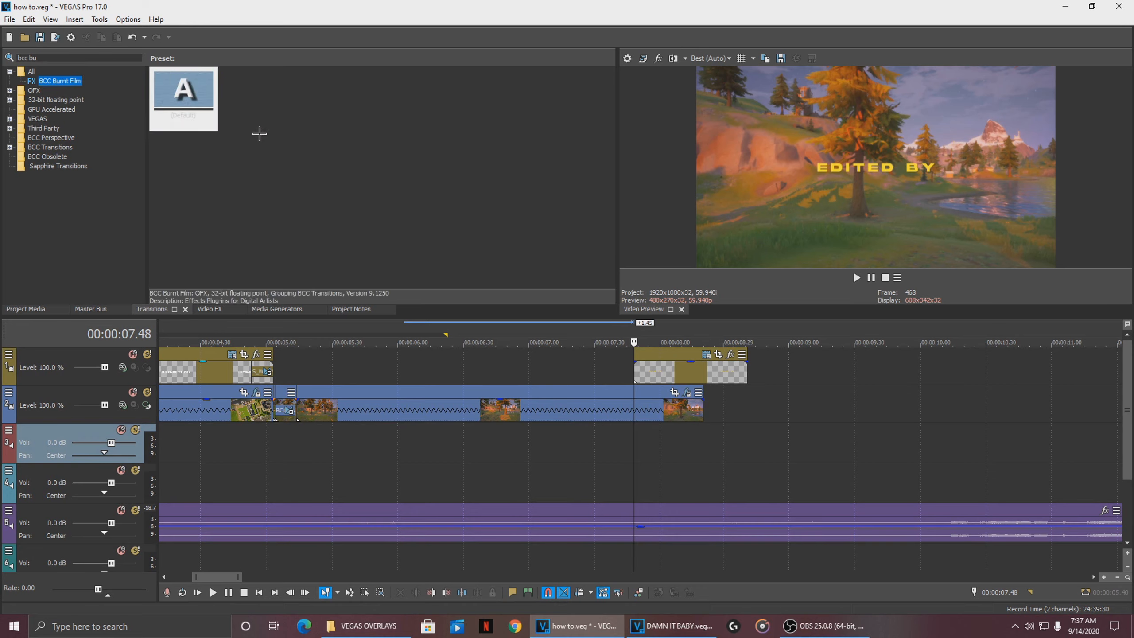
pyautogui.moveTo(191, 125); pyautogui.dragTo(638, 375)
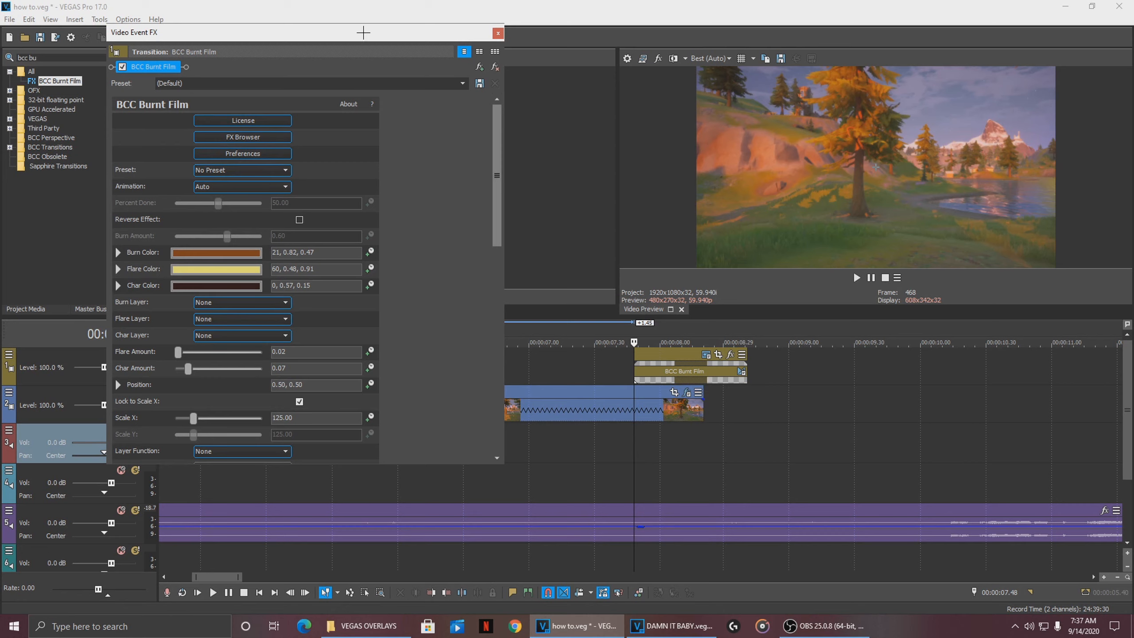
# - Shorten the Burnt Film transition to a brief section at the start of the title event and play it back
pyautogui.click(723, 393)
pyautogui.scroll(2, 723, 386)
pyautogui.click(660, 378)
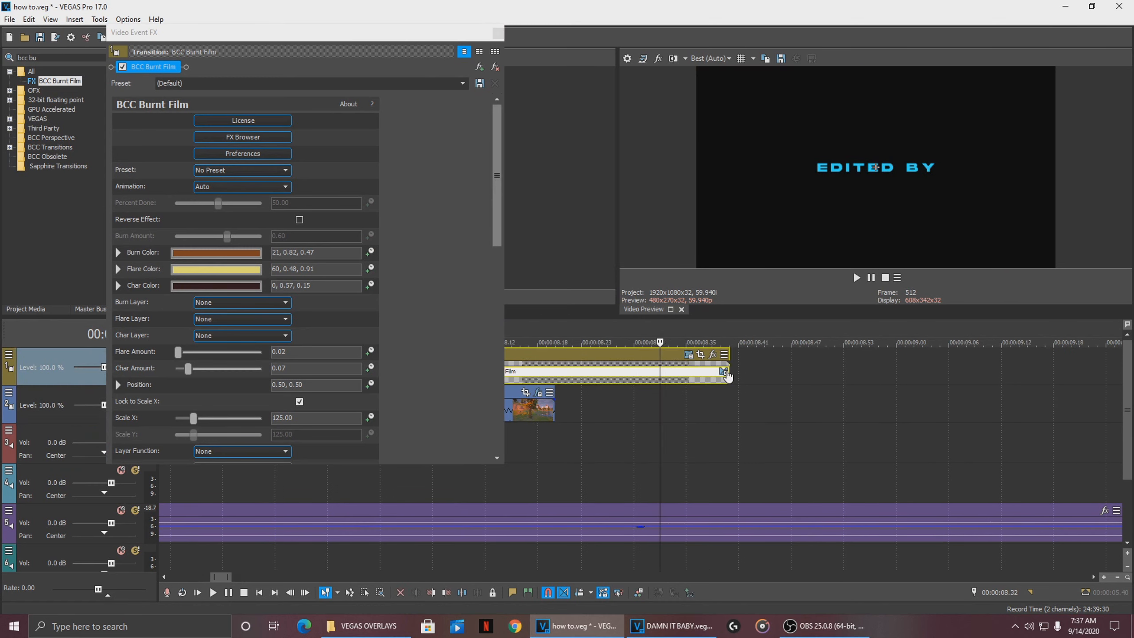
pyautogui.moveTo(727, 371); pyautogui.dragTo(554, 380)
pyautogui.scroll(-3, 614, 380)
pyautogui.scroll(-1, 614, 380)
pyautogui.click(539, 410)
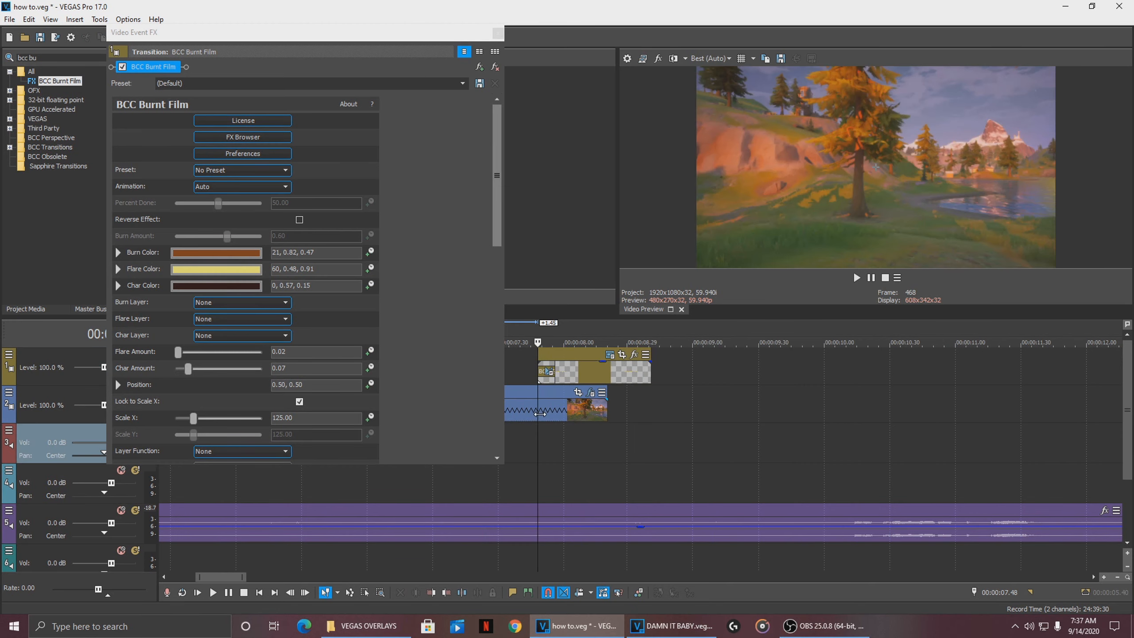
pyautogui.scroll(1, 540, 409)
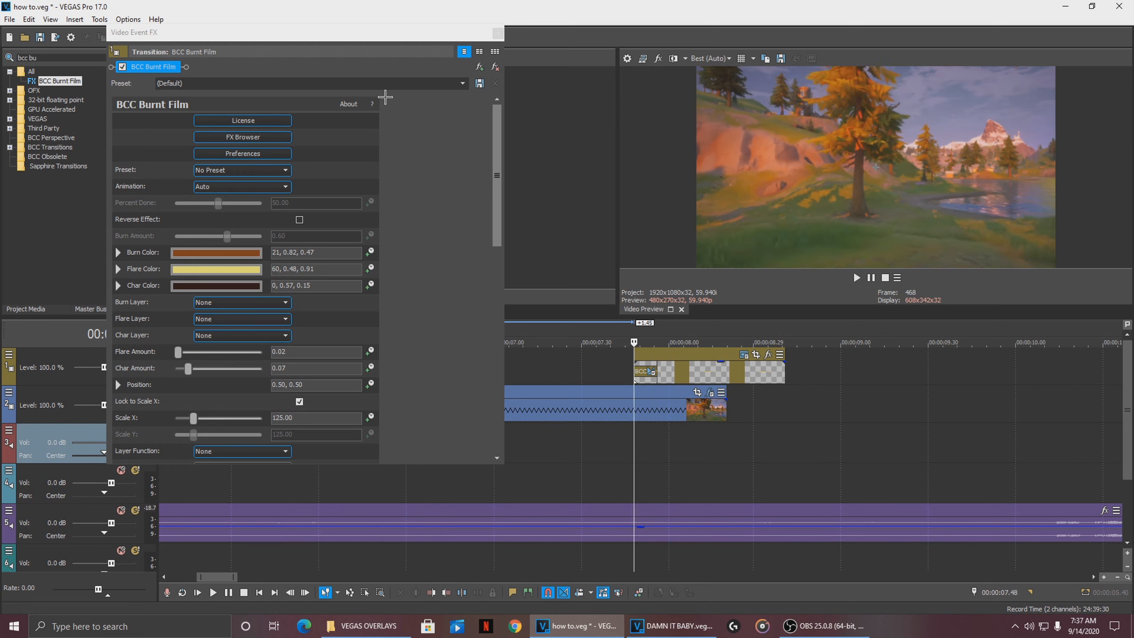
pyautogui.moveTo(634, 443); pyautogui.dragTo(616, 439)
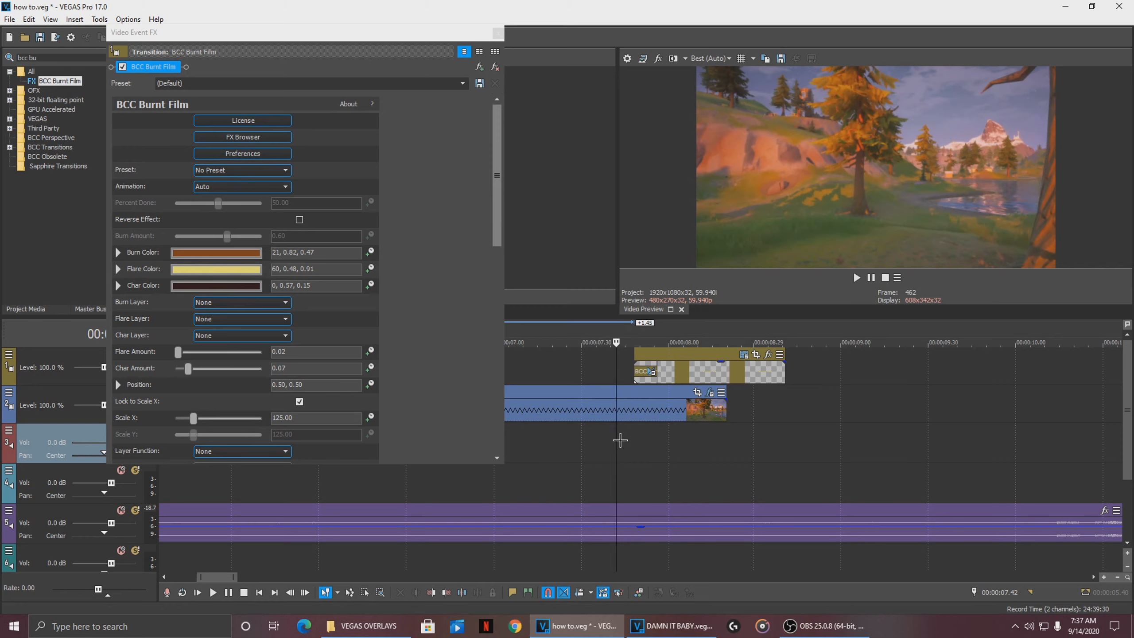
pyautogui.press('space')
pyautogui.press('Return')
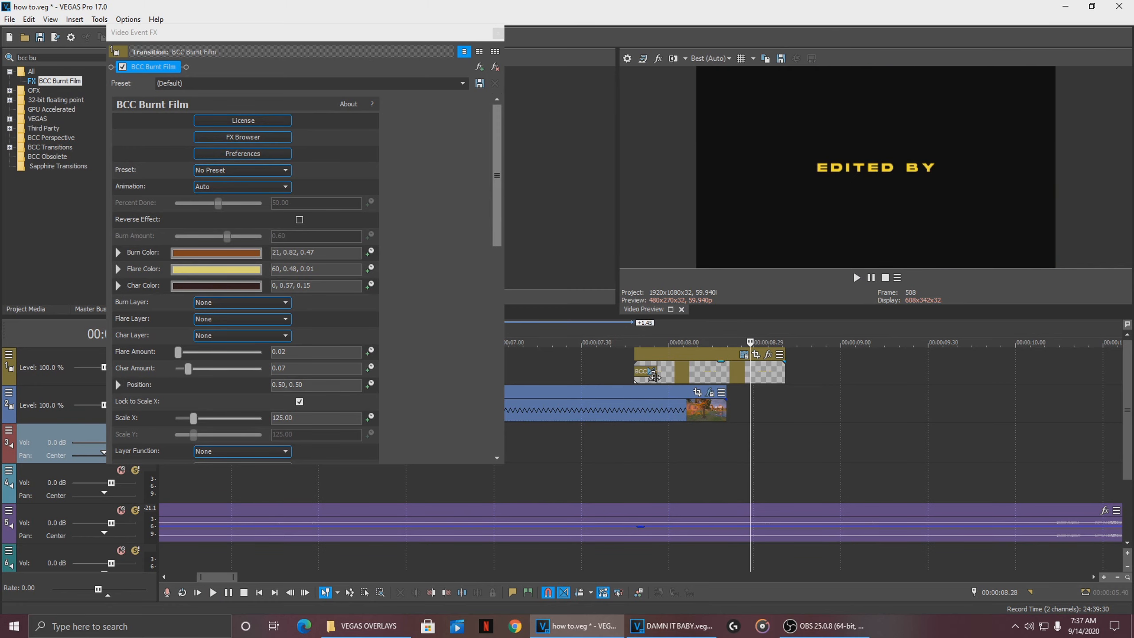
# - Lengthen the Burnt Film transition slightly and check the burn-in of the title by playing and scrubbing
pyautogui.moveTo(656, 379); pyautogui.dragTo(679, 380)
pyautogui.click(611, 445)
pyautogui.press('space')
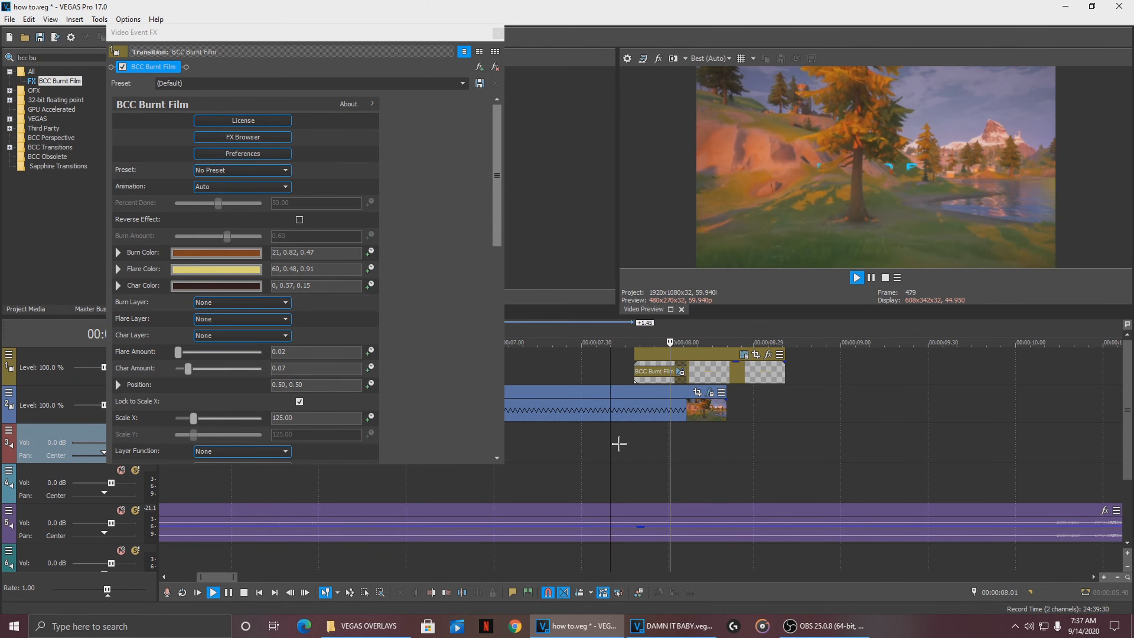
pyautogui.click(660, 440)
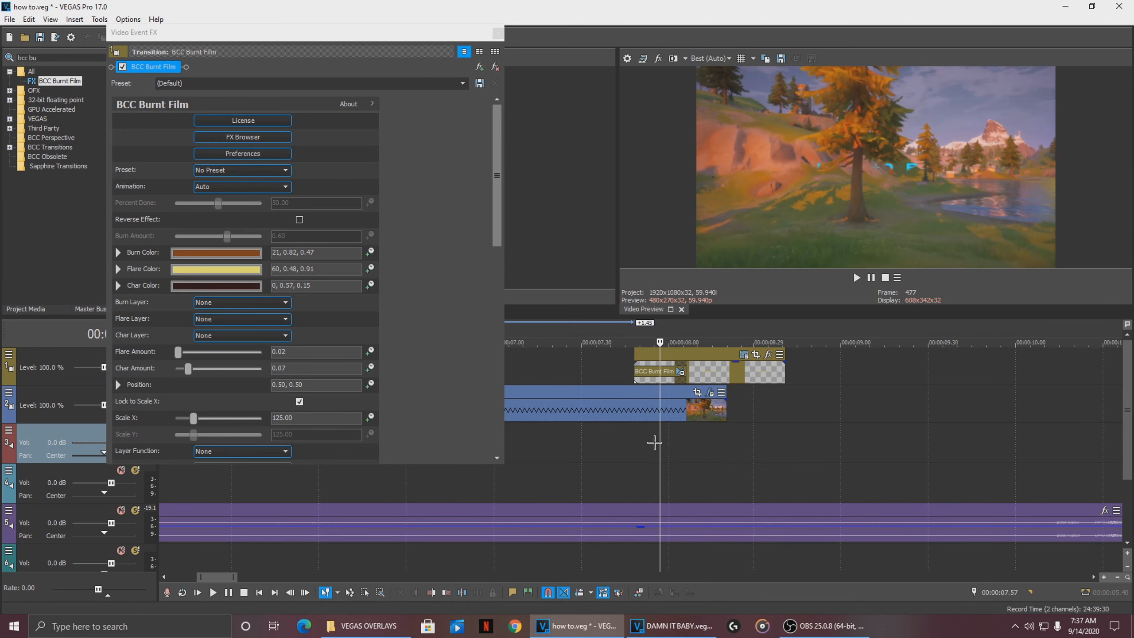
pyautogui.moveTo(660, 441)
pyautogui.mouseDown()
pyautogui.moveTo(696, 440)
pyautogui.moveTo(659, 442)
pyautogui.mouseUp()
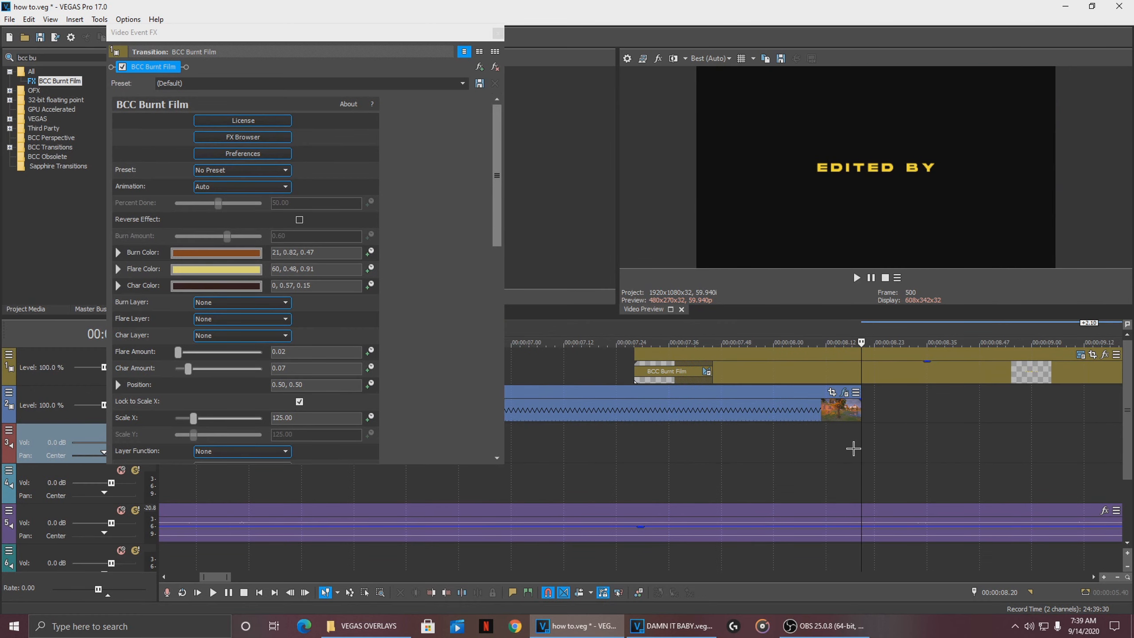
# - Extend the Burnt Film transition on the title to the end of the video clip below, at 00:00:08.20
pyautogui.click(812, 445)
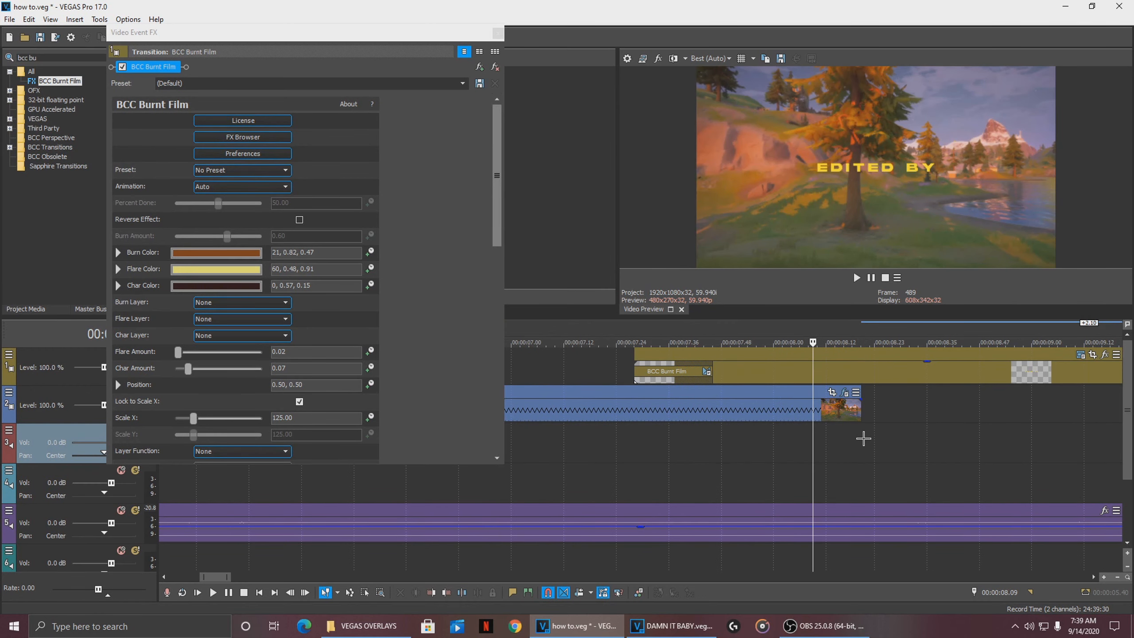
pyautogui.click(861, 435)
pyautogui.moveTo(708, 367); pyautogui.dragTo(856, 374)
pyautogui.scroll(-5, 858, 431)
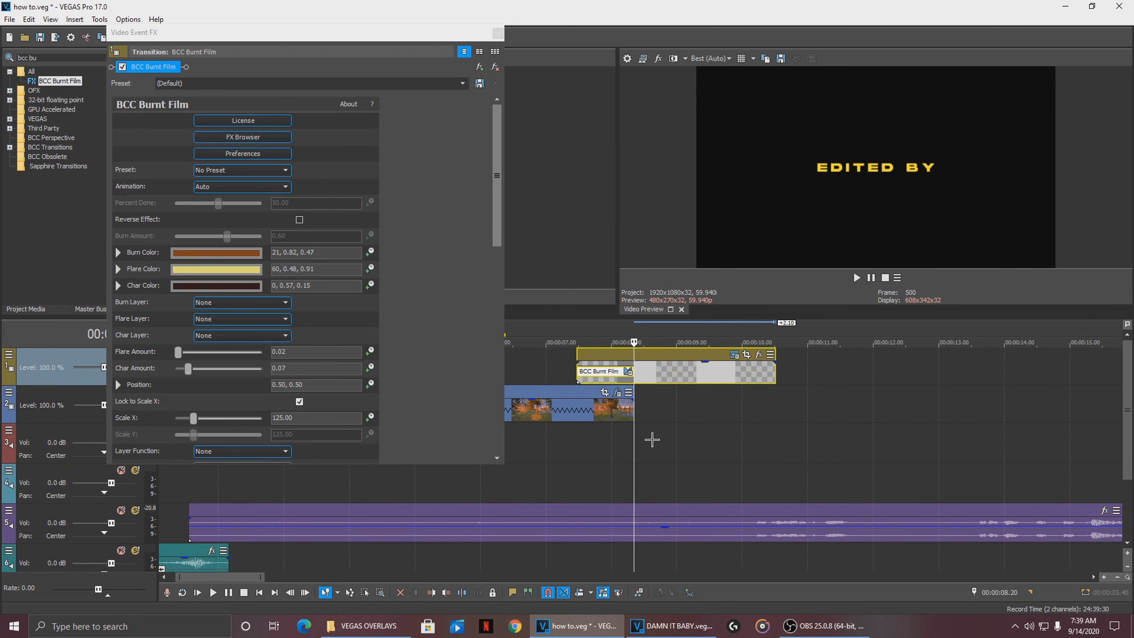
# - Play back the title's Burnt Film transition from just before the title event and check its timing
pyautogui.click(634, 434)
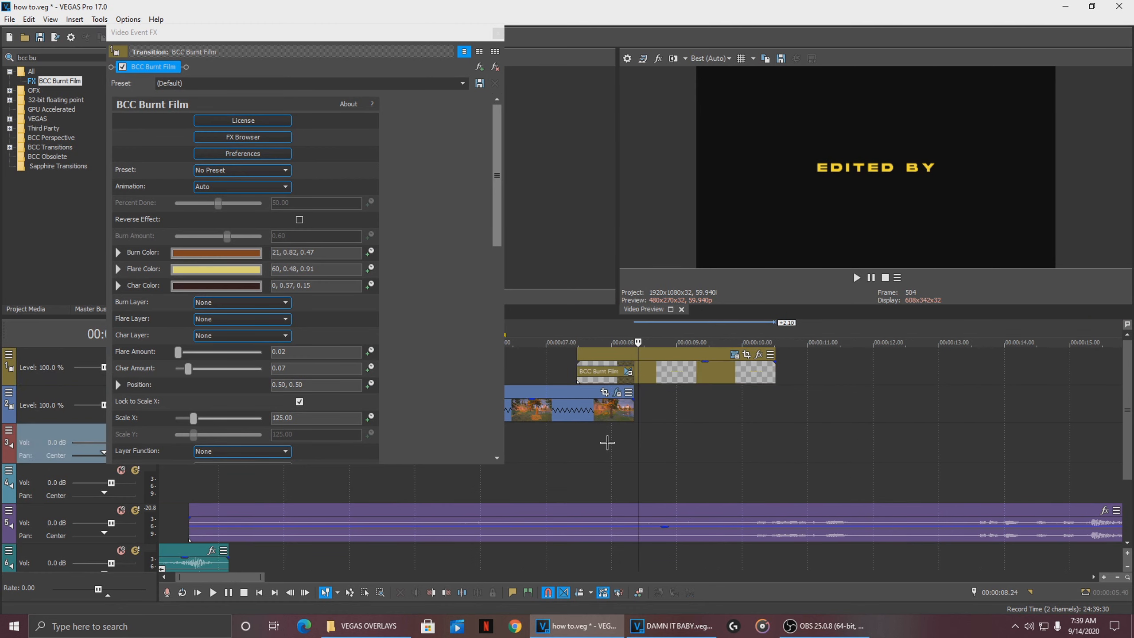
pyautogui.click(545, 434)
pyautogui.press('space')
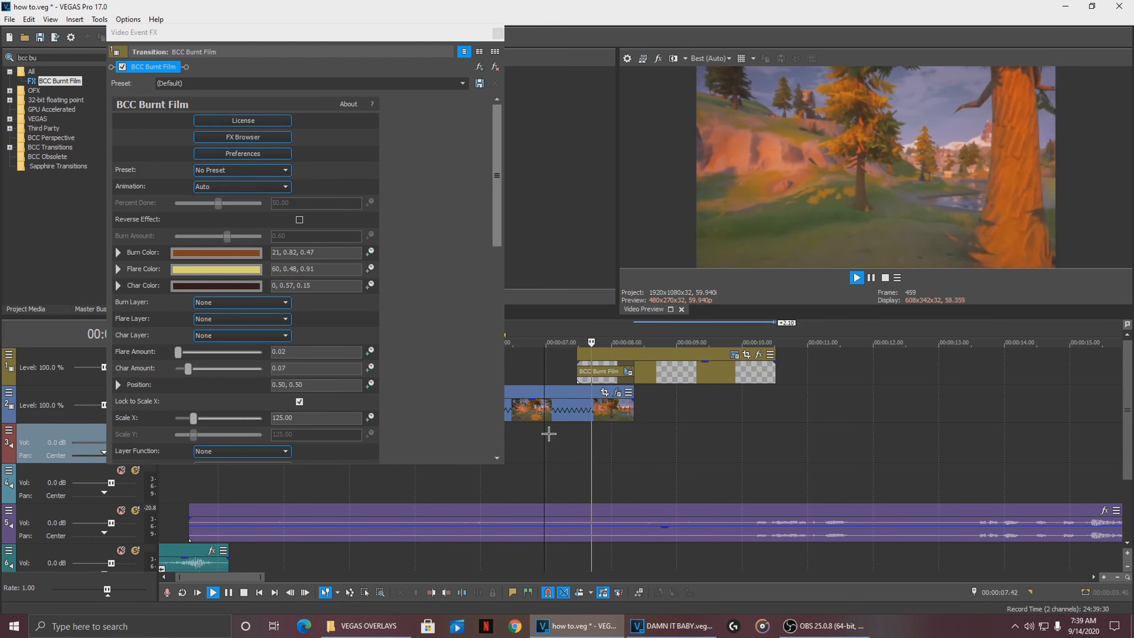
pyautogui.click(568, 429)
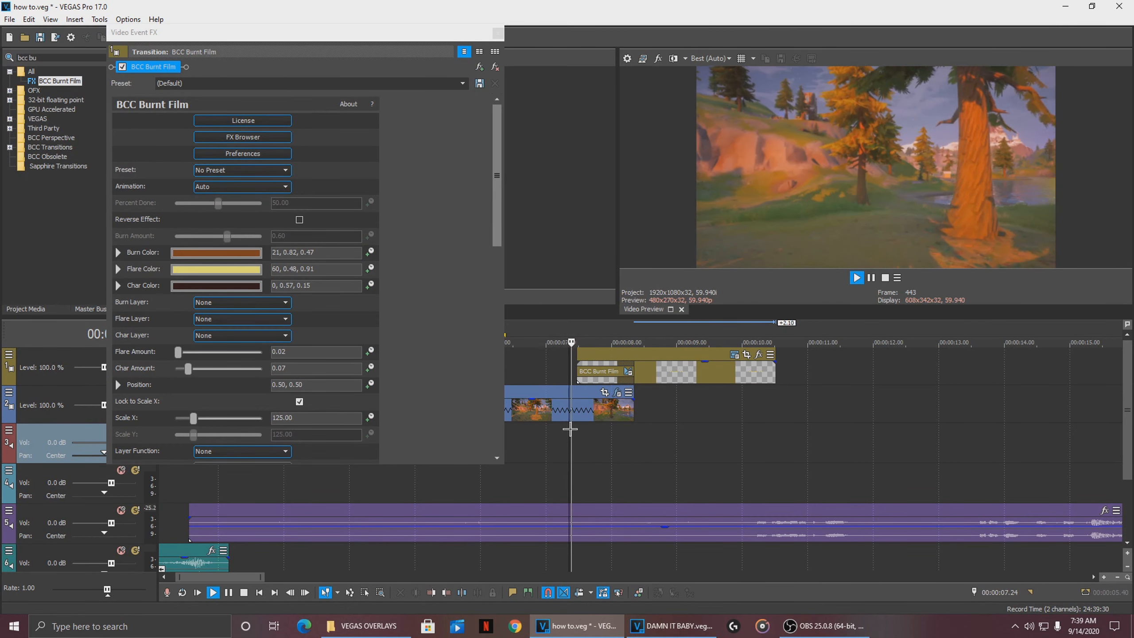
pyautogui.click(634, 428)
pyautogui.click(578, 432)
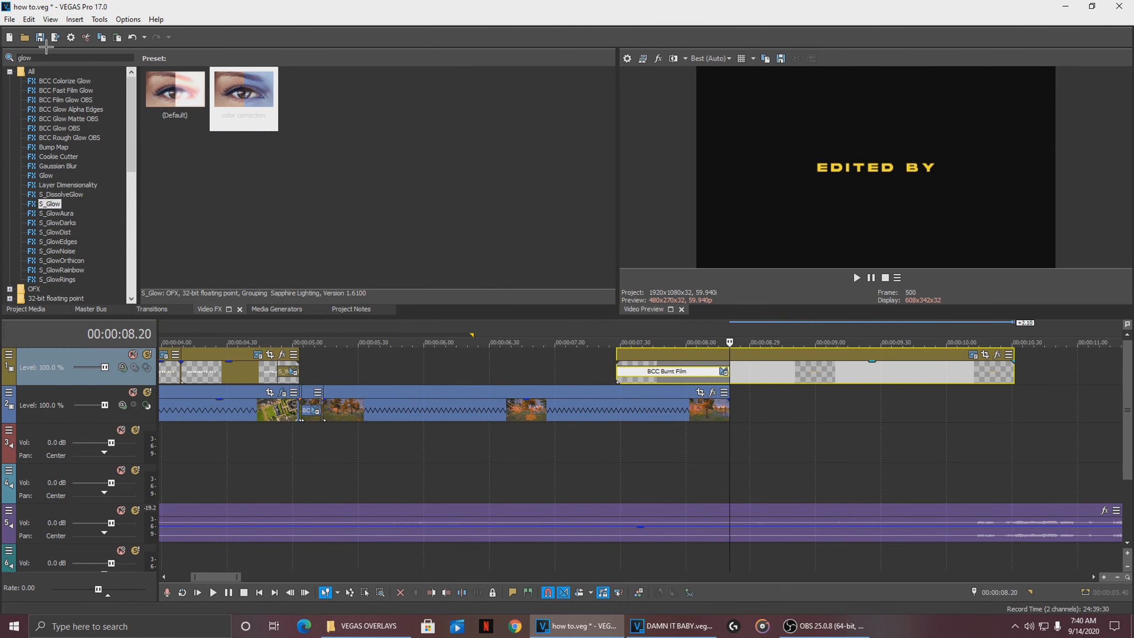
# - Apply the S_Glow effect with the color correction preset to the EDITED BY title event
pyautogui.moveTo(241, 134); pyautogui.dragTo(302, 134)
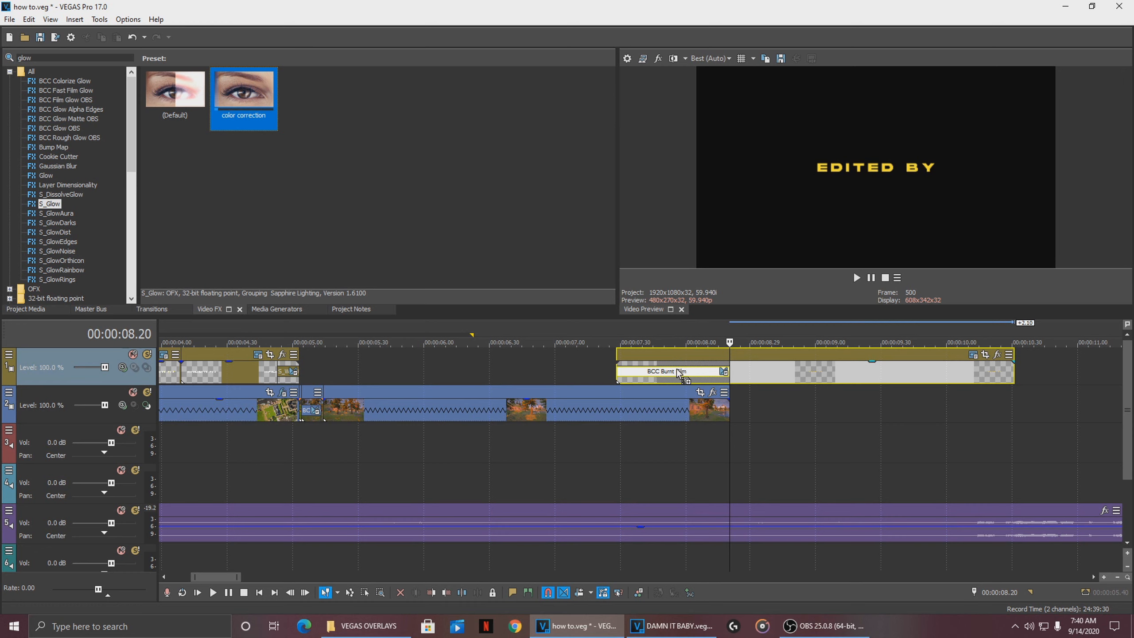
pyautogui.click(669, 445)
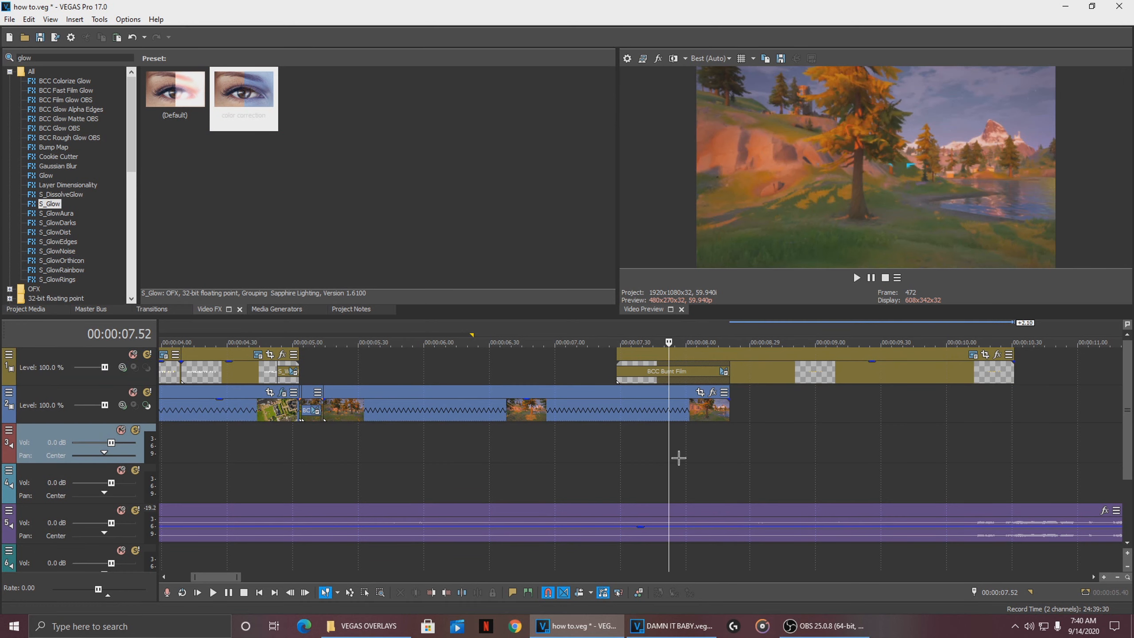
pyautogui.moveTo(671, 462); pyautogui.dragTo(701, 462)
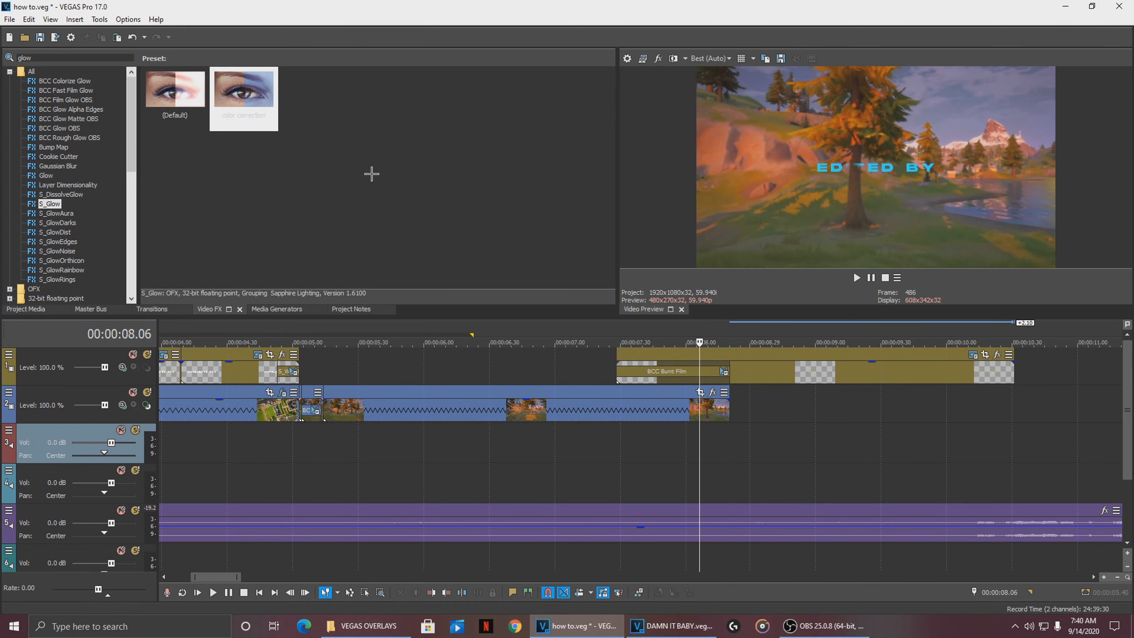
pyautogui.moveTo(245, 117); pyautogui.dragTo(625, 233)
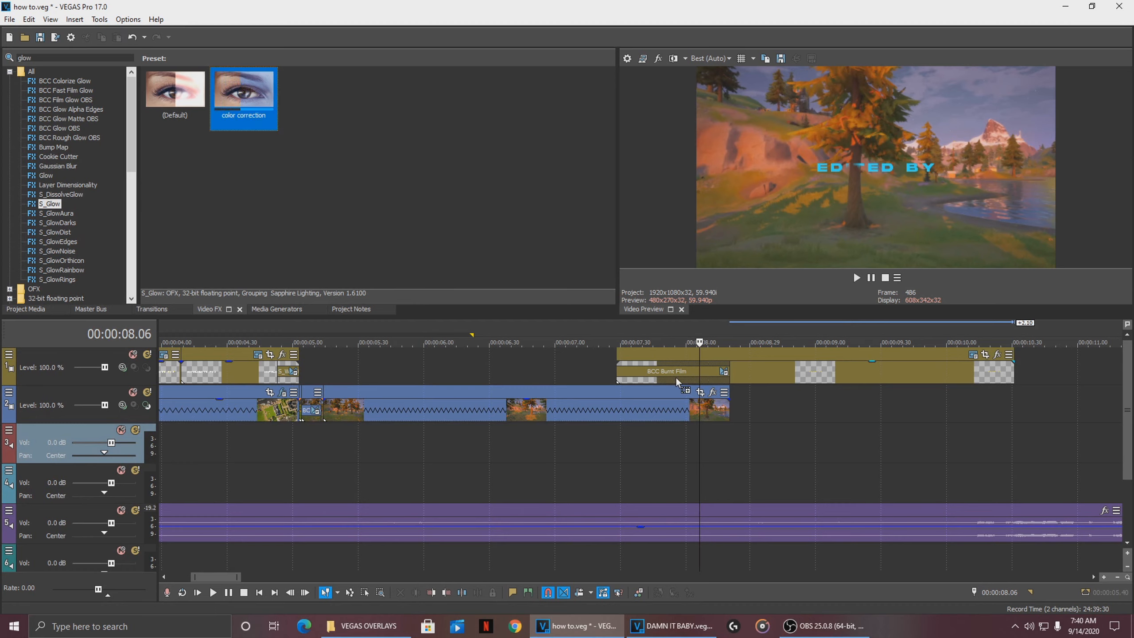
pyautogui.moveTo(679, 372); pyautogui.dragTo(680, 370)
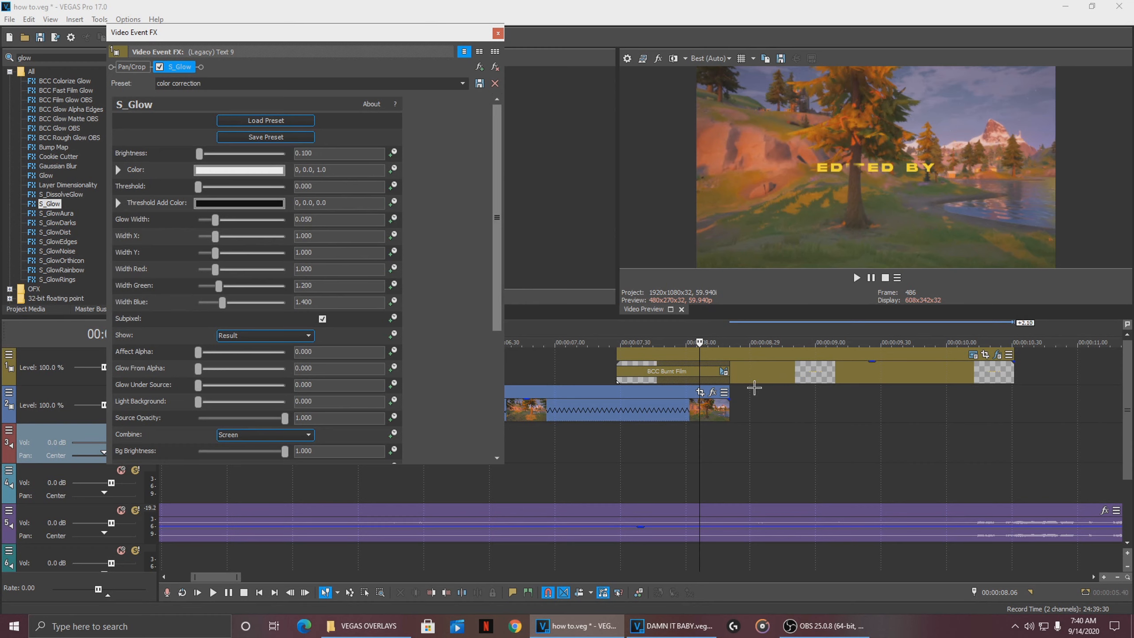
# - Animate the title's S_Glow brightness, keyframing it down to its minimum at 00:00:08.20, where the Burnt Film transition ends
pyautogui.click(823, 373)
pyautogui.moveTo(820, 422); pyautogui.dragTo(730, 432)
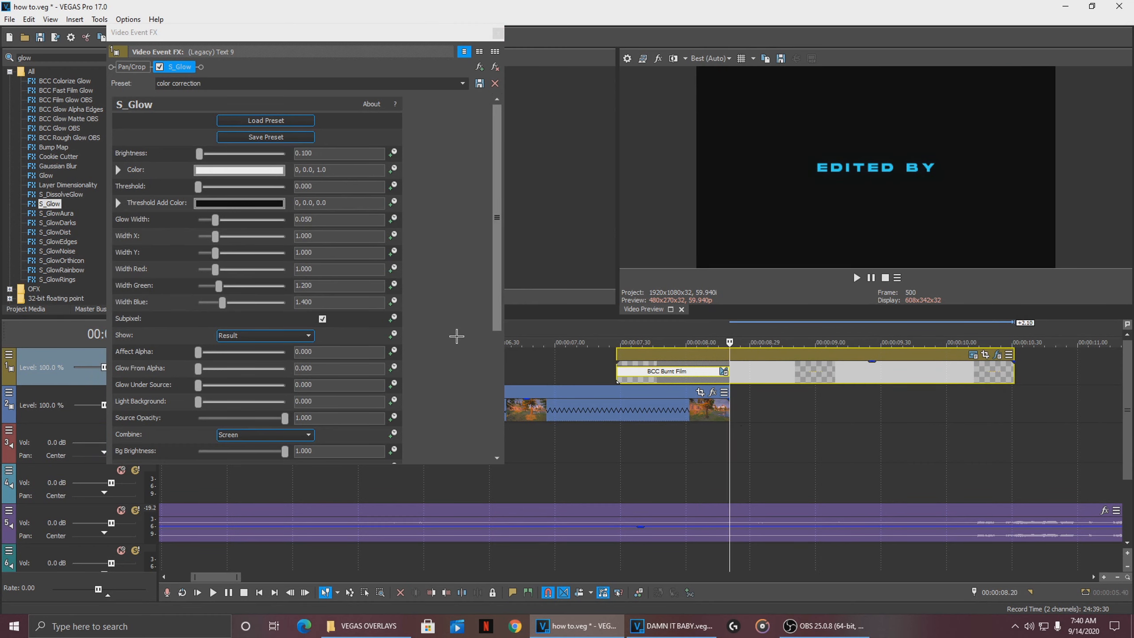
pyautogui.click(392, 152)
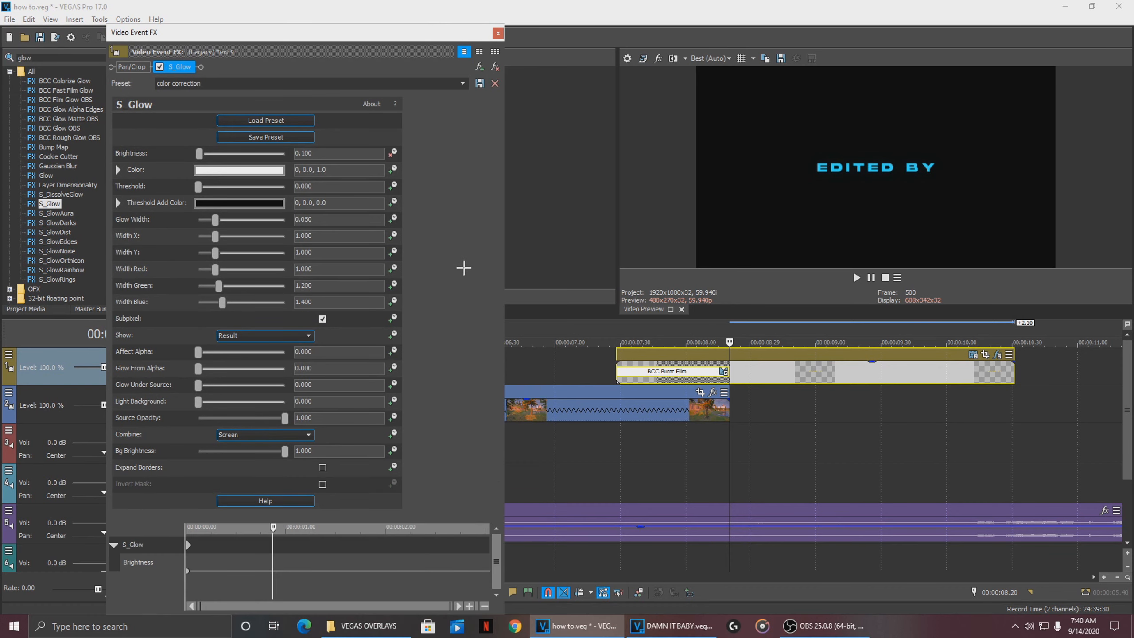
pyautogui.moveTo(431, 23); pyautogui.dragTo(432, 86)
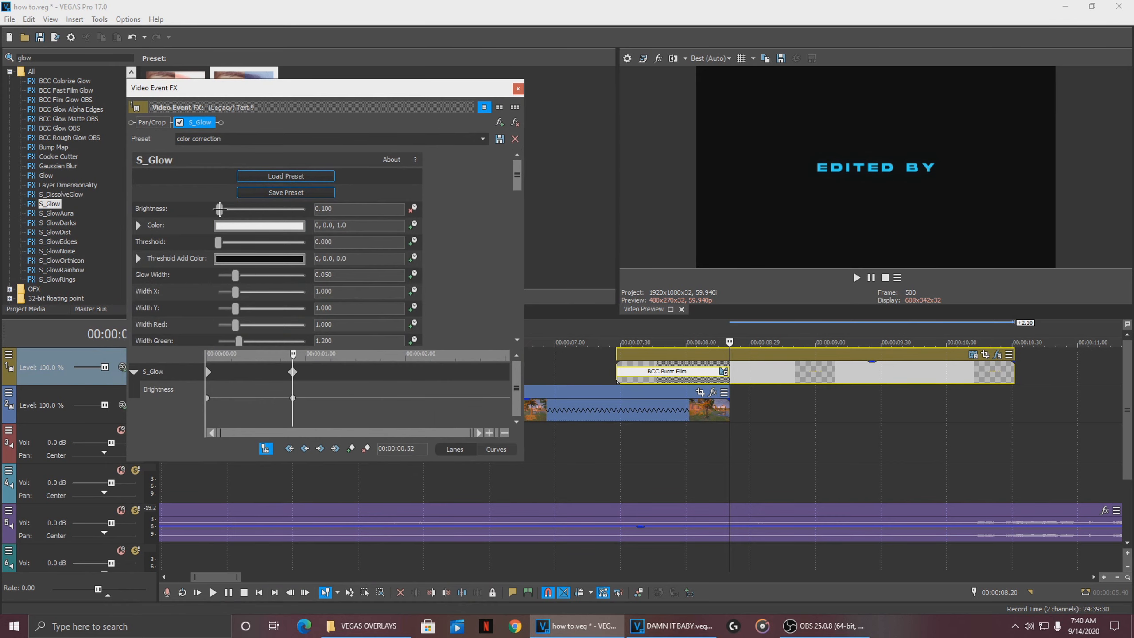
pyautogui.moveTo(219, 209); pyautogui.dragTo(39, 207)
pyautogui.click(516, 90)
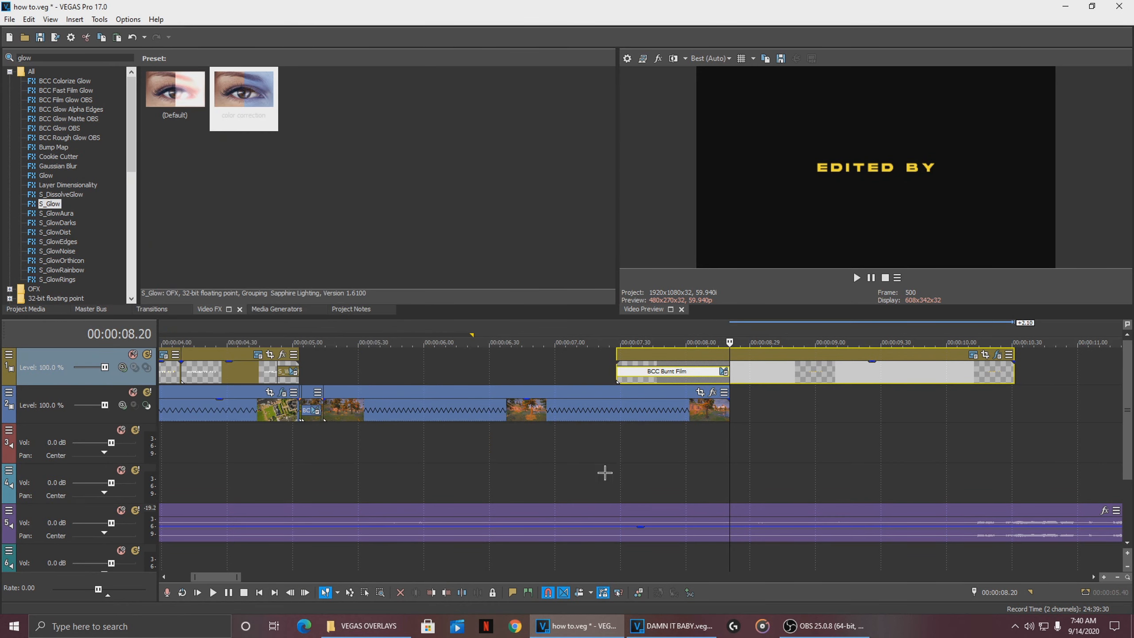
# - Play back the title from just before its start and check the glow fade during the burn-in
pyautogui.click(570, 444)
pyautogui.press('space')
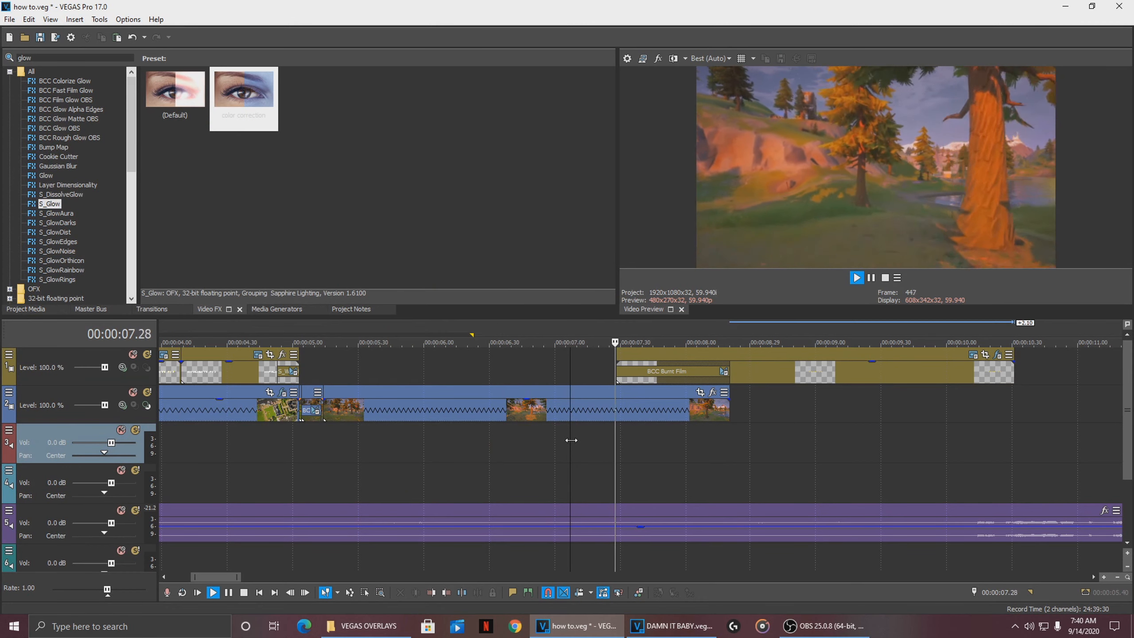
pyautogui.press('space')
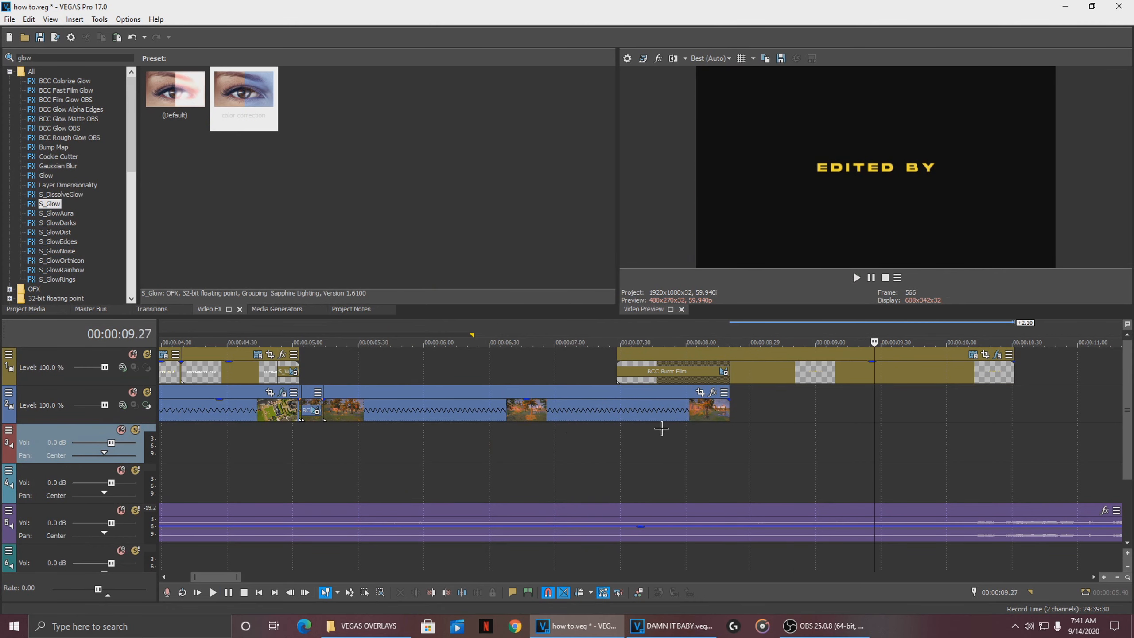
pyautogui.click(670, 444)
pyautogui.click(688, 442)
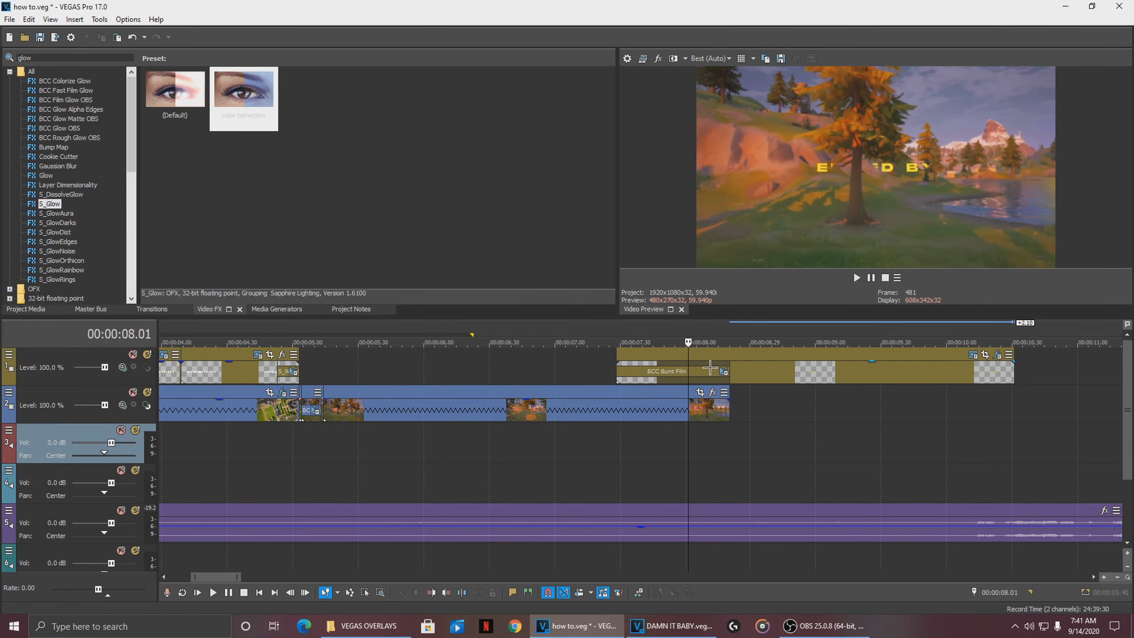
# - Review the Burnt Film transition's color settings on the title, including the burn color, and close them
pyautogui.click(724, 372)
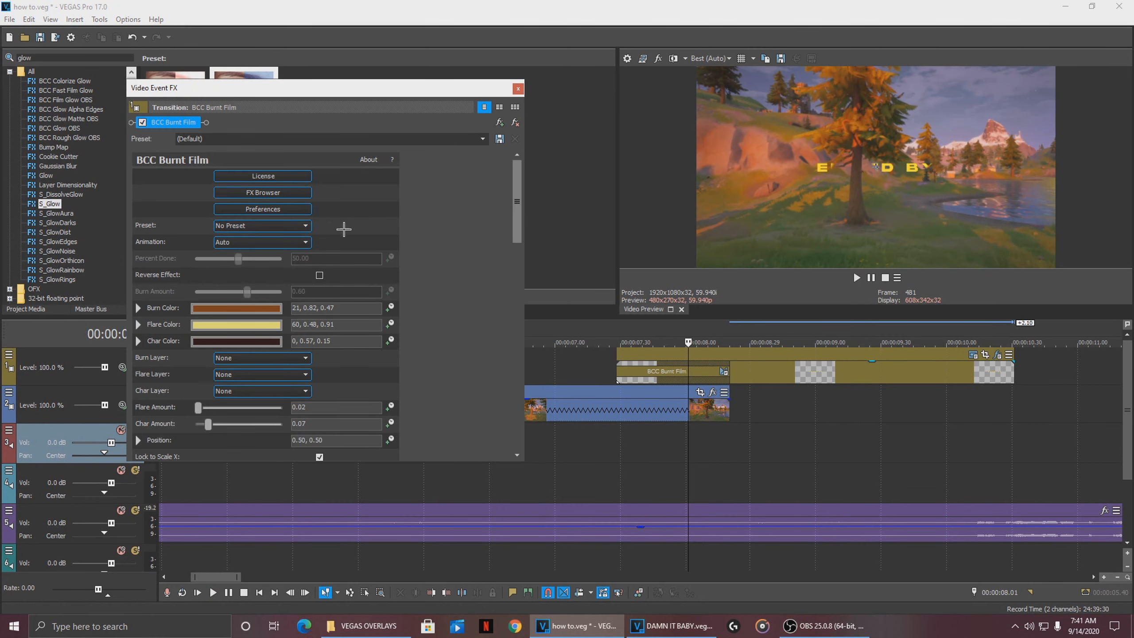
pyautogui.moveTo(359, 88); pyautogui.dragTo(401, 52)
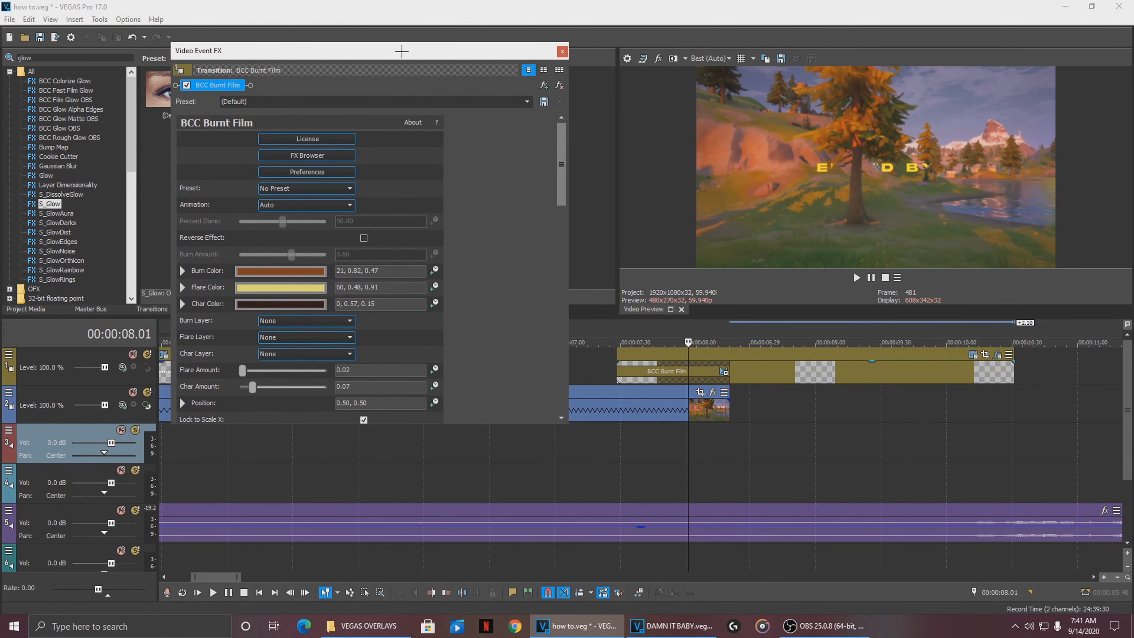
pyautogui.click(294, 271)
pyautogui.moveTo(279, 361)
pyautogui.mouseDown()
pyautogui.moveTo(261, 333)
pyautogui.moveTo(197, 337)
pyautogui.moveTo(253, 342)
pyautogui.moveTo(279, 364)
pyautogui.moveTo(253, 362)
pyautogui.moveTo(284, 321)
pyautogui.mouseUp()
pyautogui.click(562, 50)
# - Play back the intro leading into the title, return to the end of the intro video clip and save the project
pyautogui.click(588, 474)
pyautogui.scroll(-5, 586, 466)
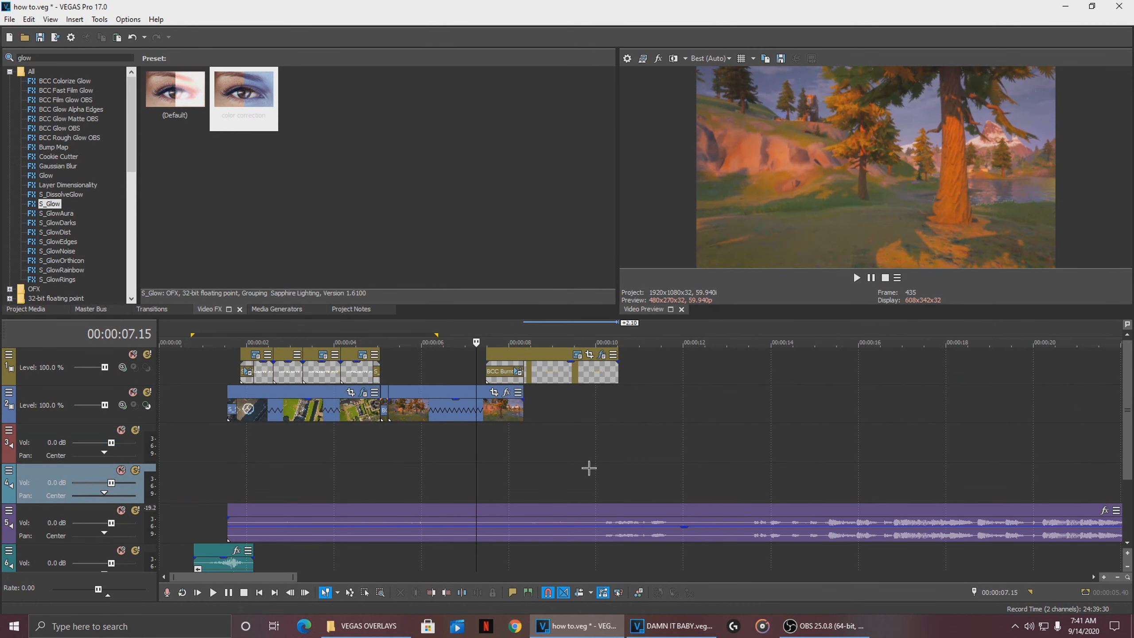
pyautogui.click(450, 440)
pyautogui.scroll(3, 536, 442)
pyautogui.press('space')
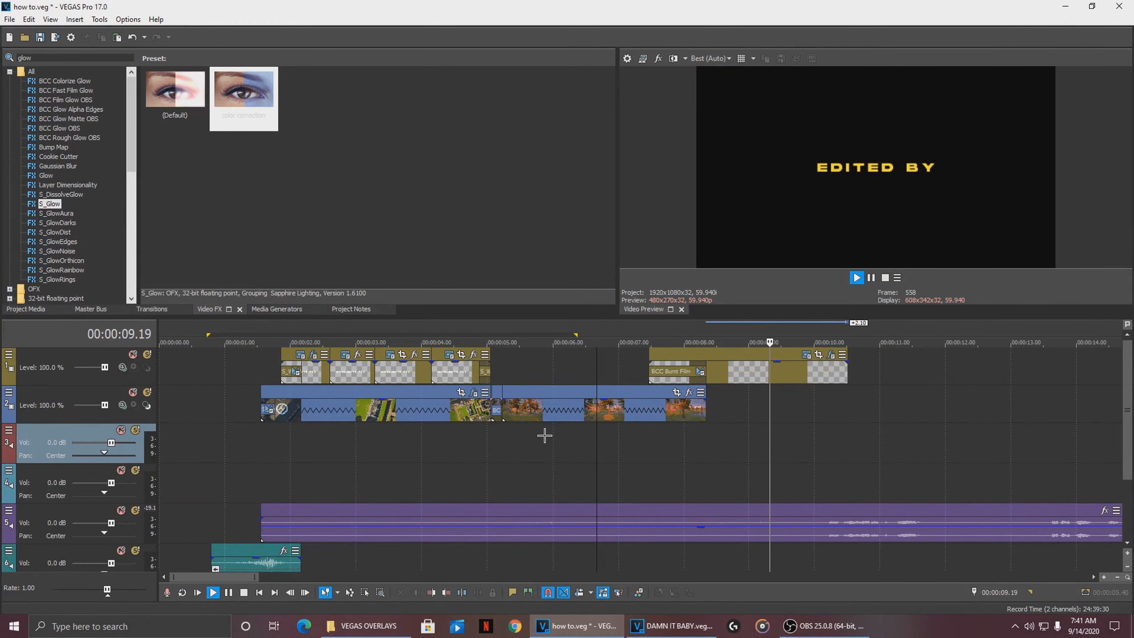
pyautogui.press('Return')
pyautogui.click(706, 444)
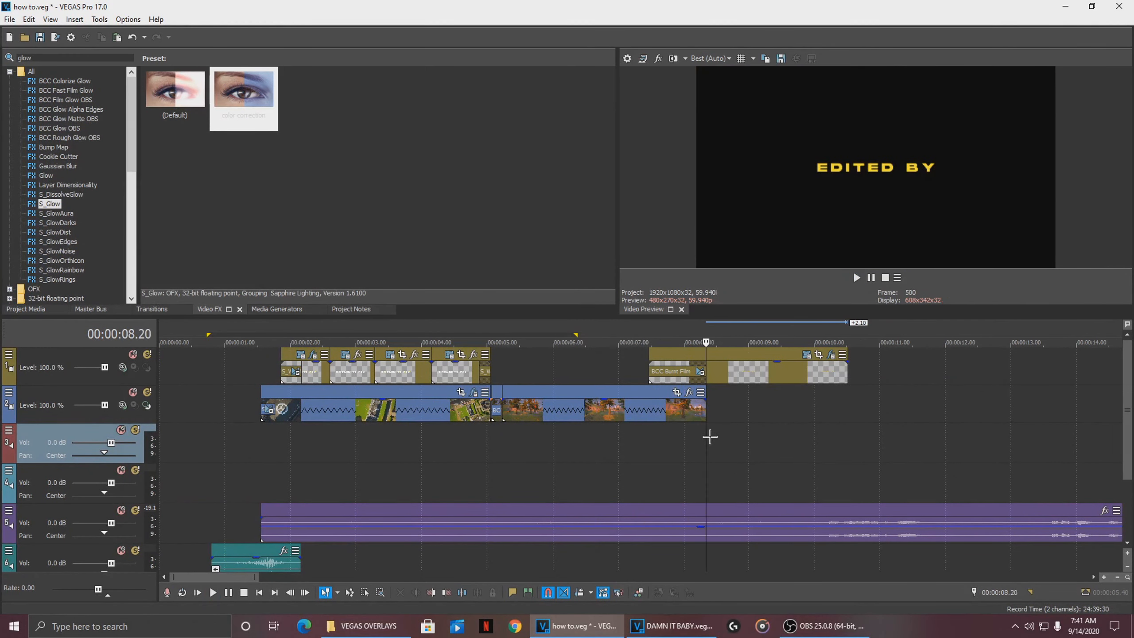
pyautogui.hotkey('ctrl', 's')
pyautogui.click(25, 308)
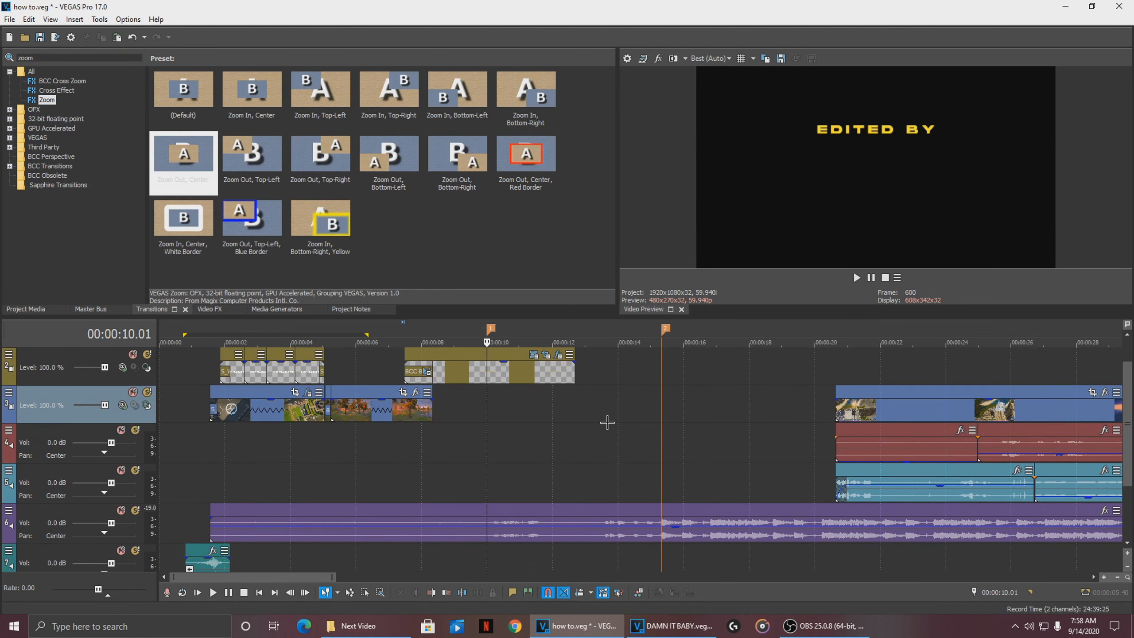
# - Move the gameplay video and its audio events to the intro clip's end and extend the video's start into a 10-frame crossfade
pyautogui.keyDown('ctrl'); pyautogui.click(912, 405); pyautogui.keyUp('ctrl')
pyautogui.keyDown('ctrl'); pyautogui.click(921, 443); pyautogui.keyUp('ctrl')
pyautogui.keyDown('ctrl'); pyautogui.click(1013, 448); pyautogui.keyUp('ctrl')
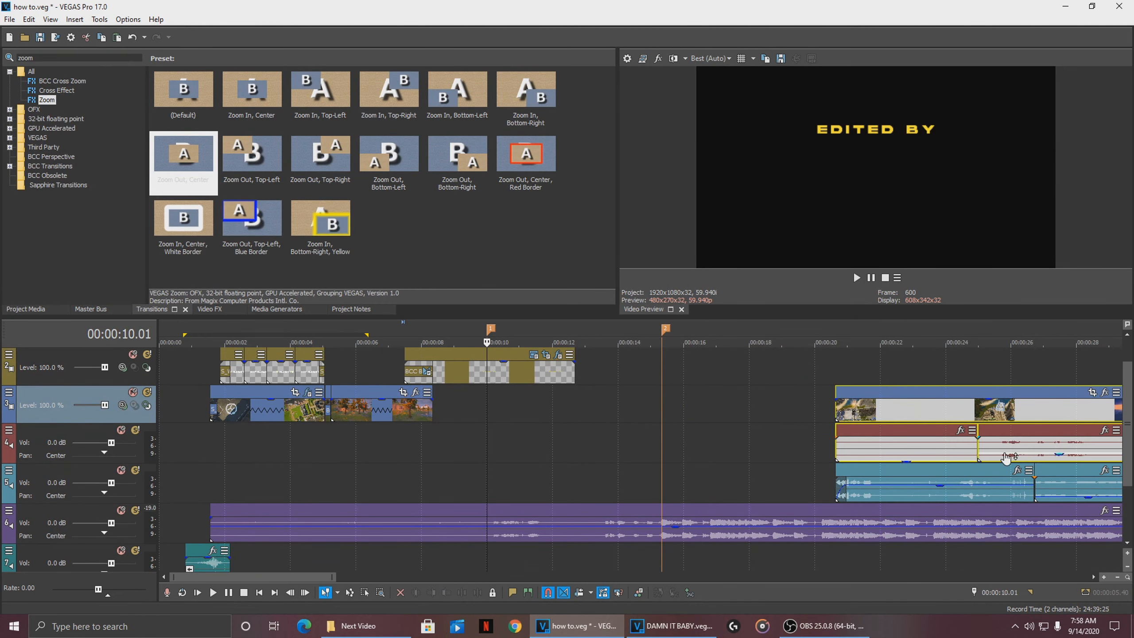
pyautogui.keyDown('ctrl'); pyautogui.click(982, 478); pyautogui.keyUp('ctrl')
pyautogui.keyDown('ctrl'); pyautogui.click(1067, 480); pyautogui.keyUp('ctrl')
pyautogui.scroll(-2, 944, 466)
pyautogui.scroll(2, 669, 450)
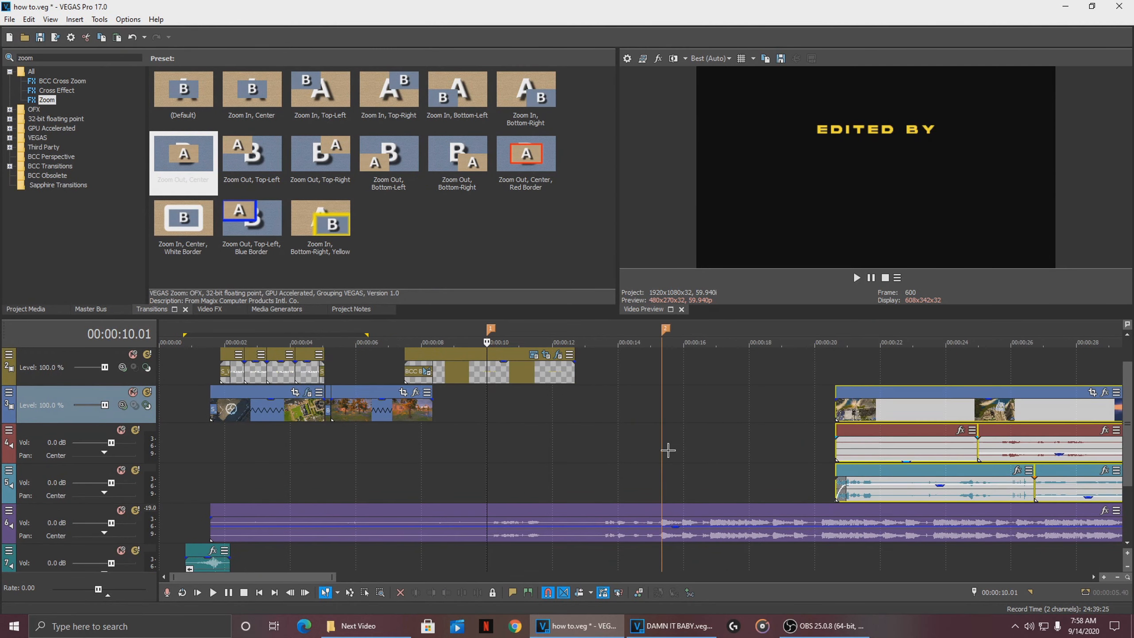
pyautogui.moveTo(895, 411); pyautogui.dragTo(501, 416)
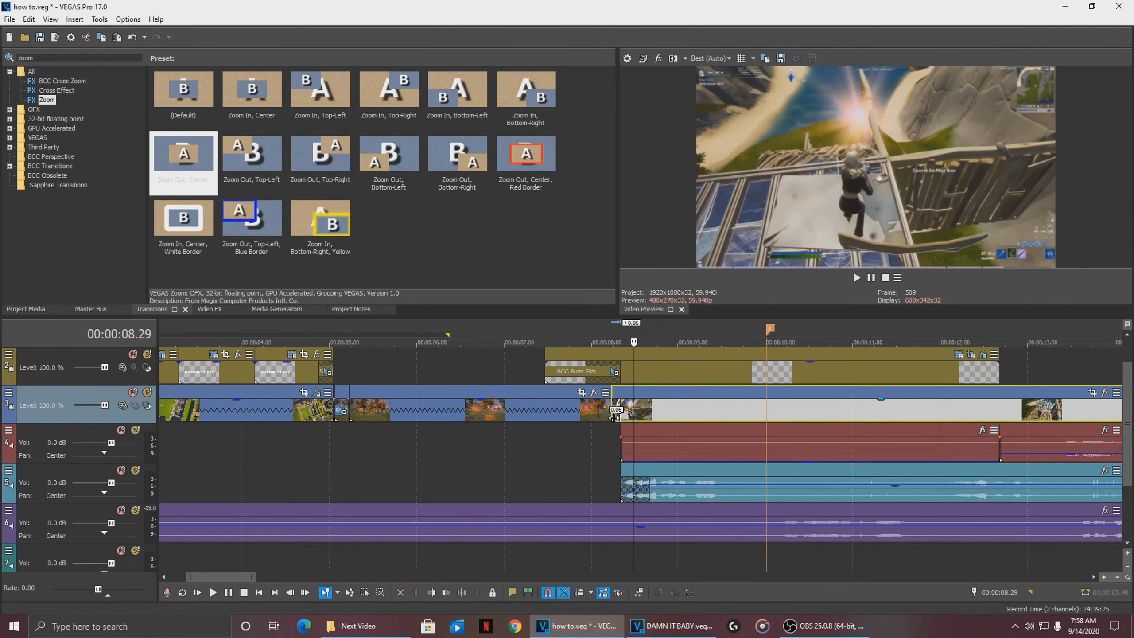
pyautogui.moveTo(617, 416); pyautogui.dragTo(608, 420)
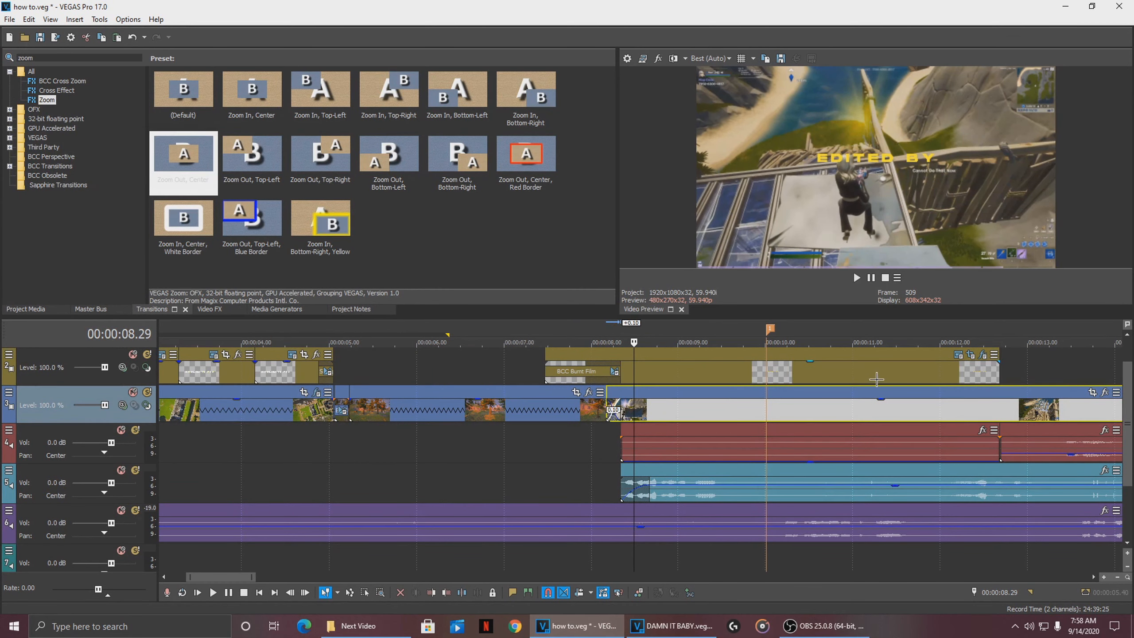
# - Insert a video track above the title track and move the EDITED BY title straight up onto it
pyautogui.click(772, 418)
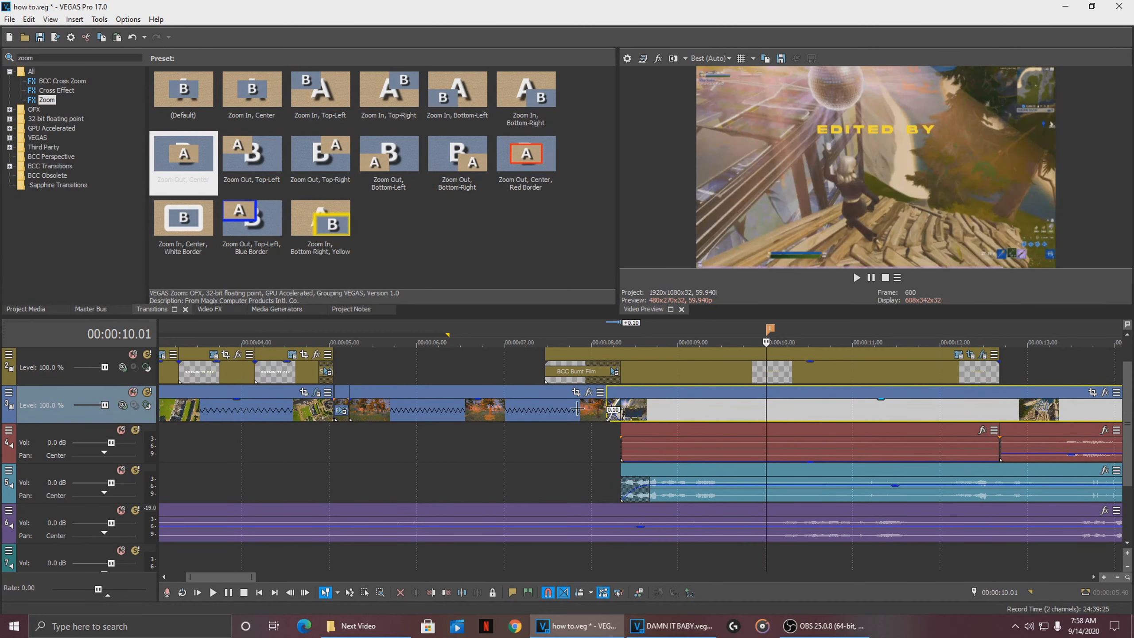
pyautogui.rightClick(114, 352)
pyautogui.click(139, 379)
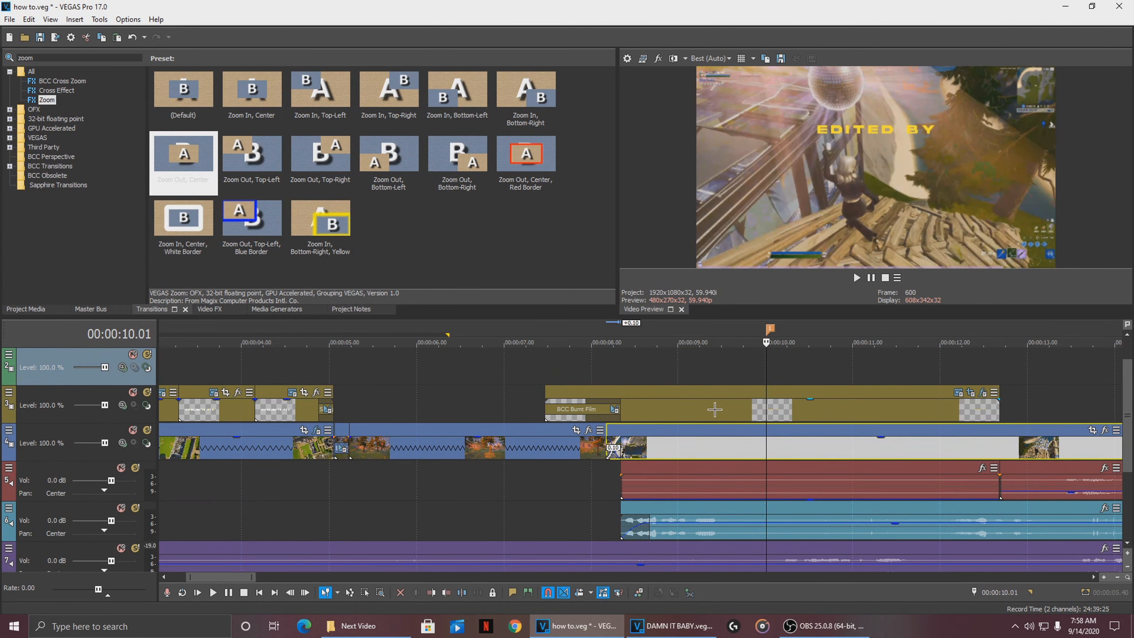
pyautogui.click(540, 405)
pyautogui.moveTo(688, 410); pyautogui.dragTo(686, 381)
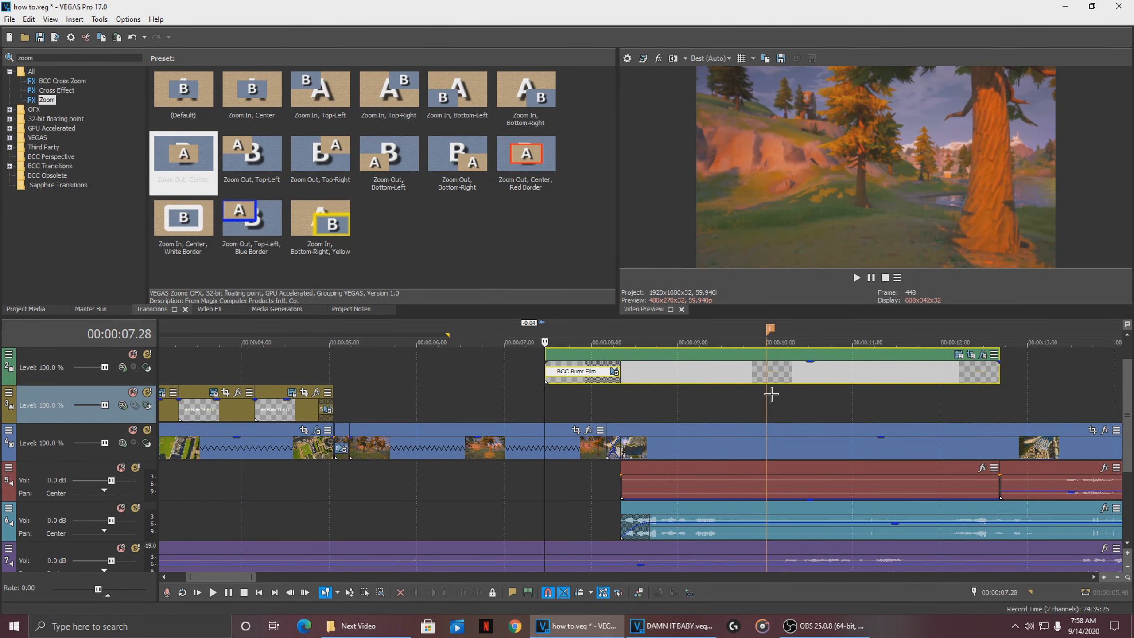
# - Add a Legacy Text event with the Default Text preset at the first marker, 00:00:10.01, on the track below the title
pyautogui.scroll(-4, 771, 394)
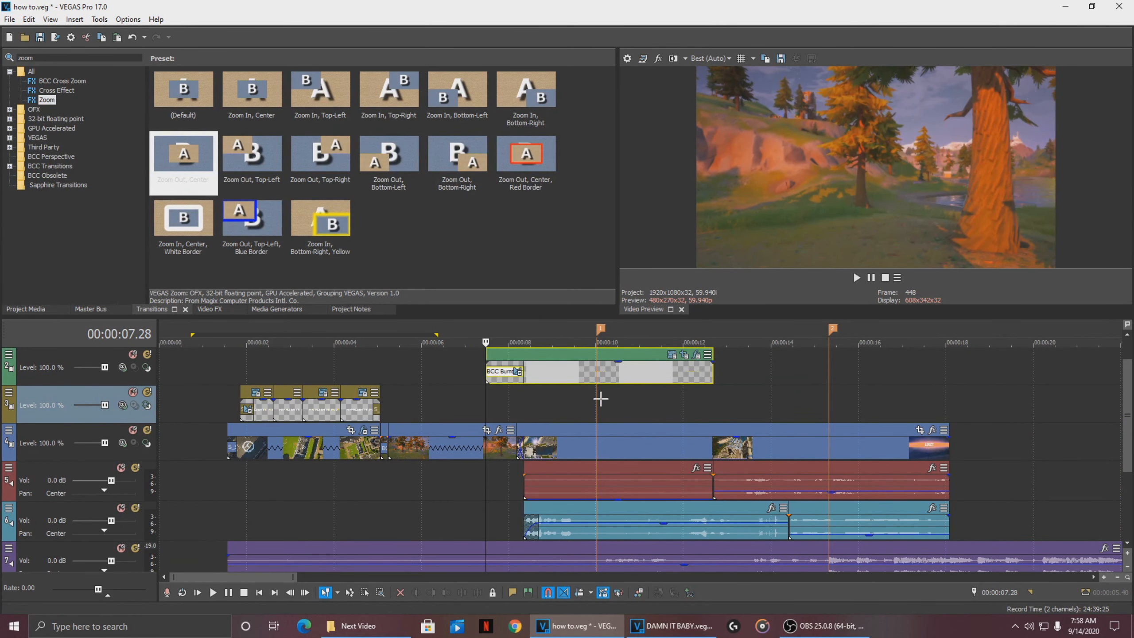
pyautogui.click(596, 401)
pyautogui.click(596, 401)
pyautogui.scroll(-3, 646, 392)
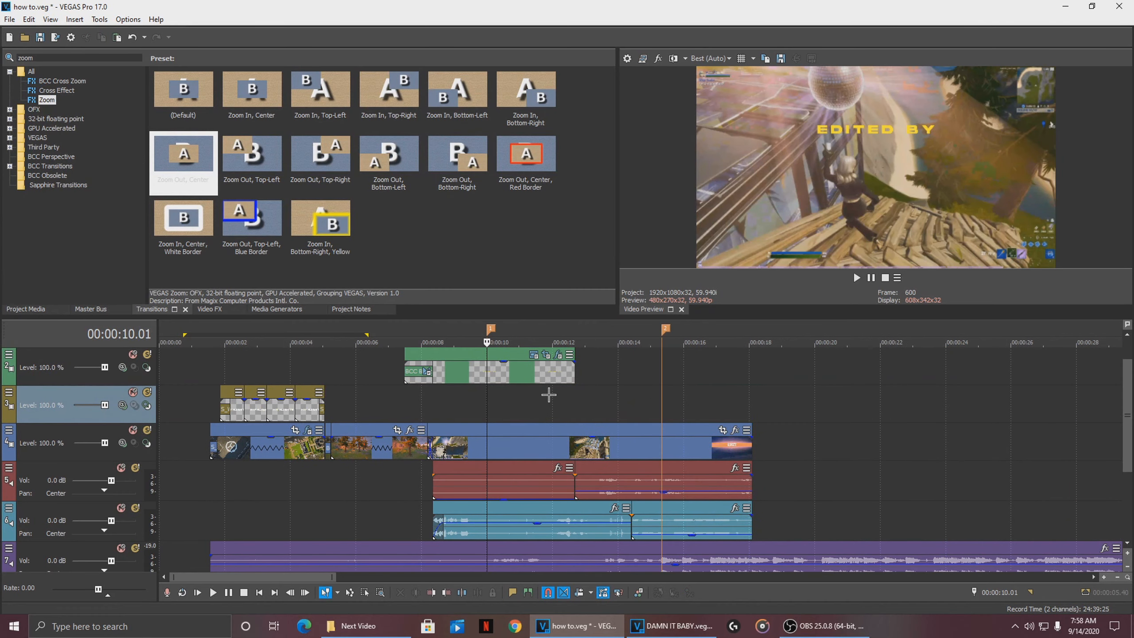
pyautogui.scroll(5, 549, 392)
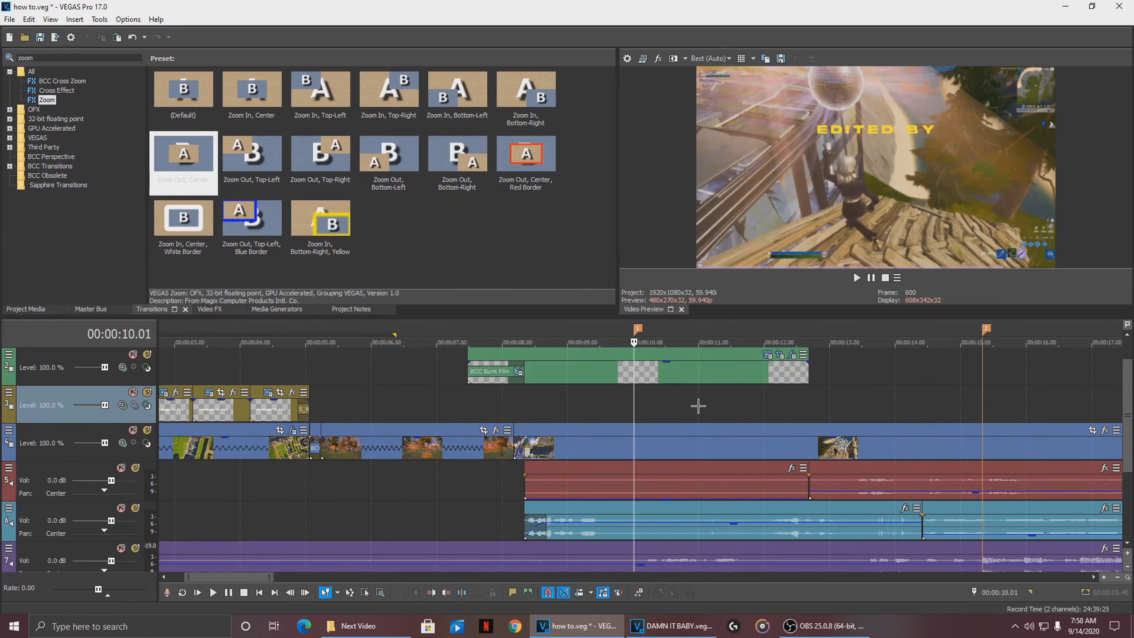
pyautogui.scroll(-2, 697, 406)
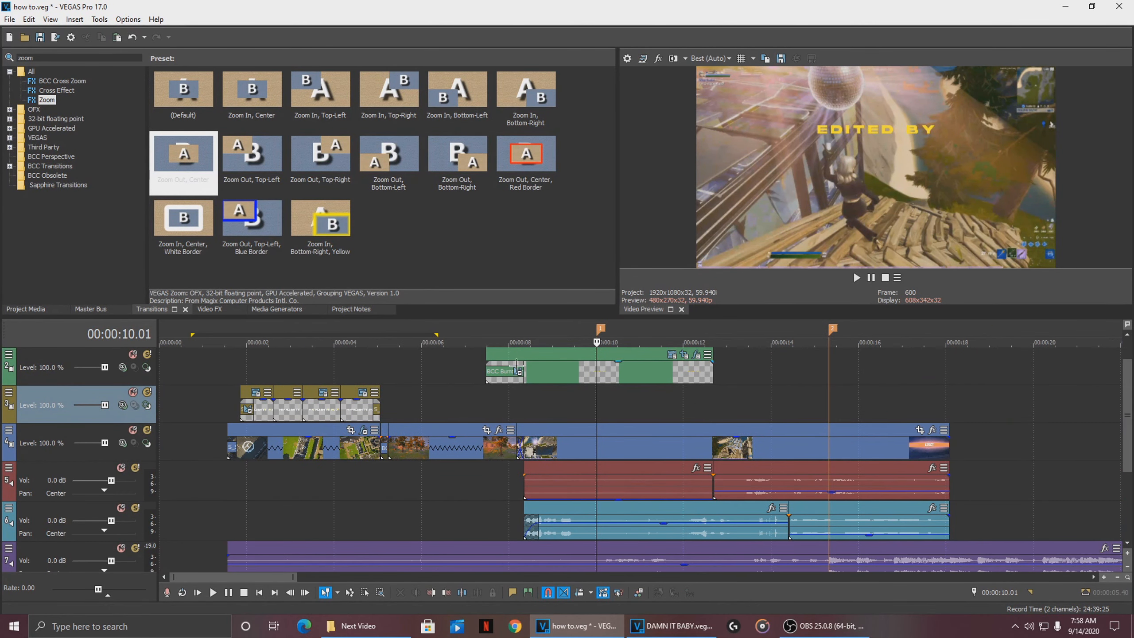
pyautogui.click(263, 308)
pyautogui.moveTo(130, 109); pyautogui.dragTo(605, 399)
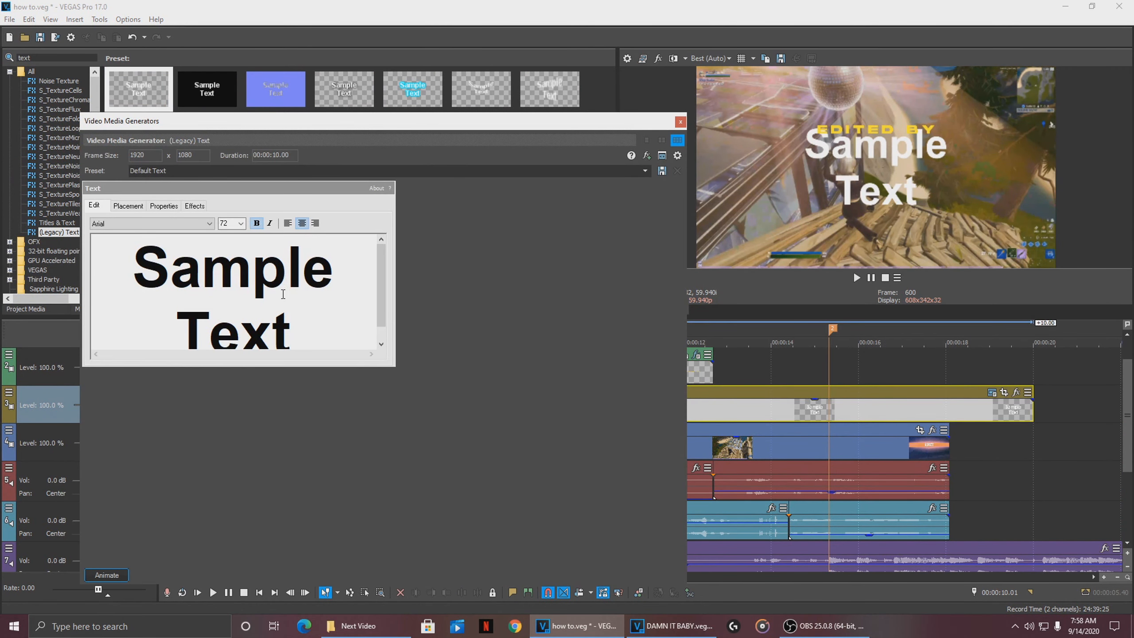
# - Replace the sample text in the new text event with the editor's name
pyautogui.write('frhav')
pyautogui.press('BackSpace')
pyautogui.press('BackSpace')
pyautogui.press('BackSpace')
pyautogui.press('BackSpace')
pyautogui.write('havi')
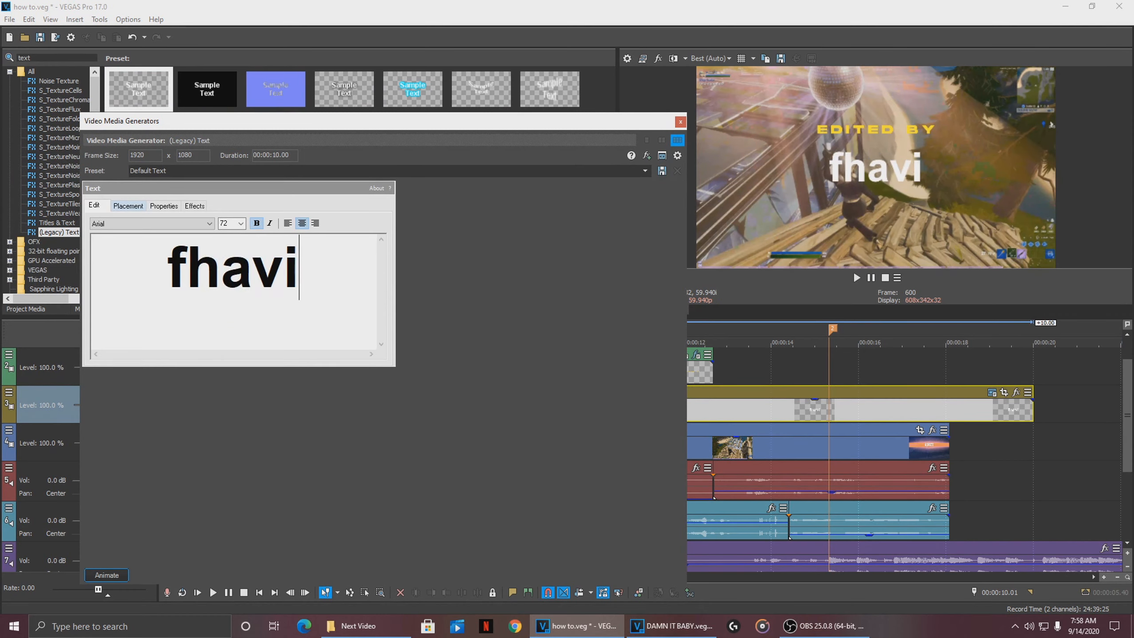
# - Set the editor name text to the Bates Shower font at size 36 and close the text settings
pyautogui.click(167, 224)
pyautogui.scroll(-5, 157, 317)
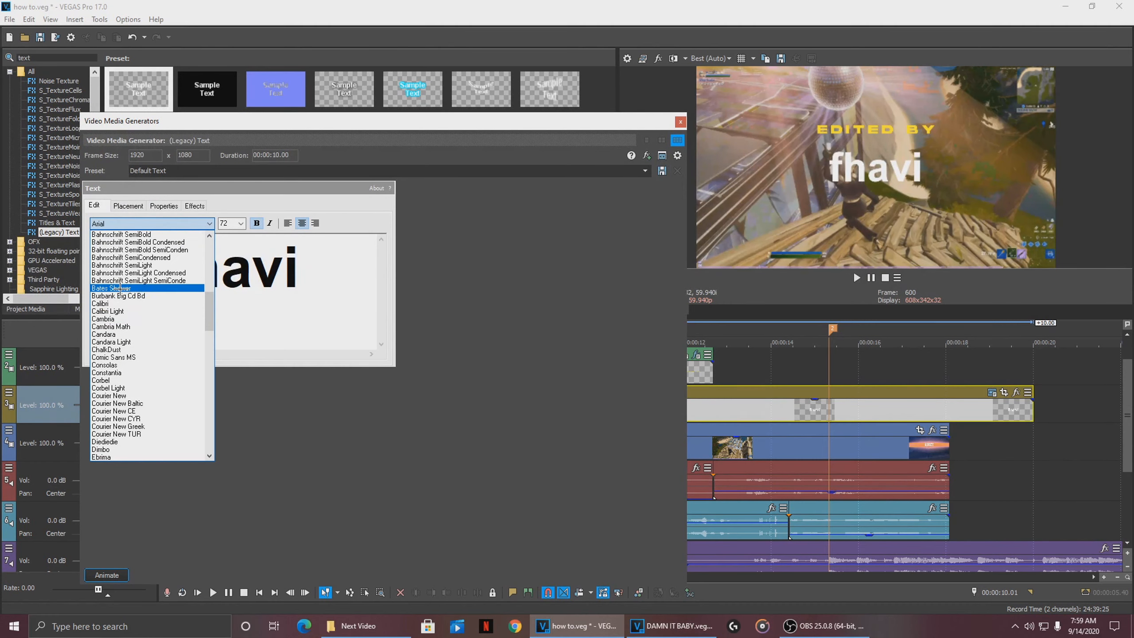
pyautogui.click(120, 288)
pyautogui.scroll(2, 235, 223)
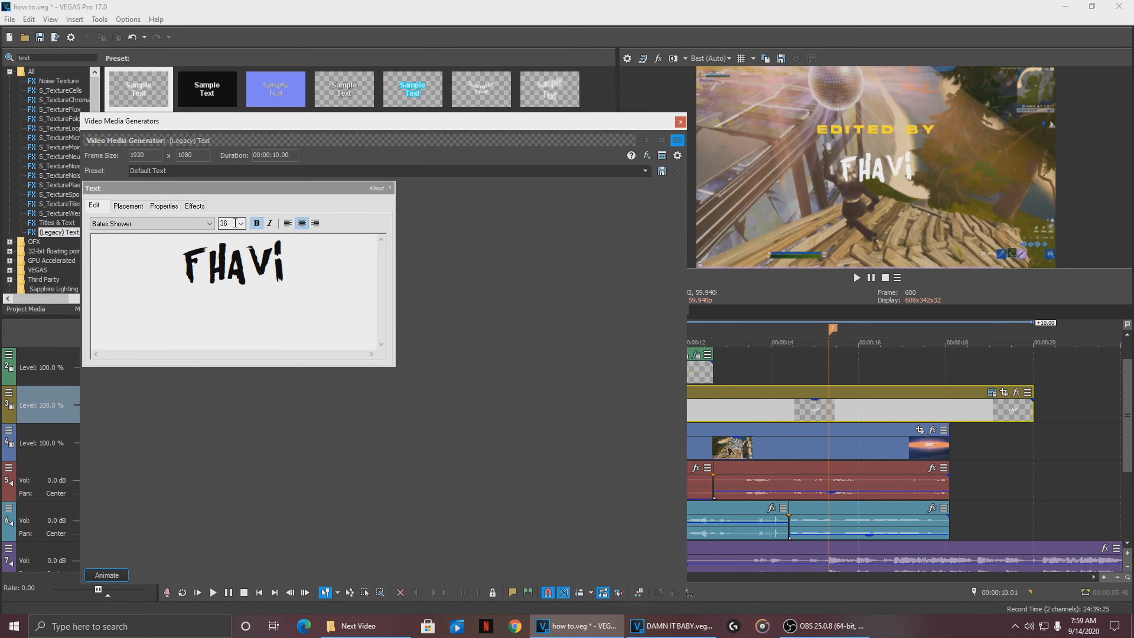
pyautogui.click(680, 122)
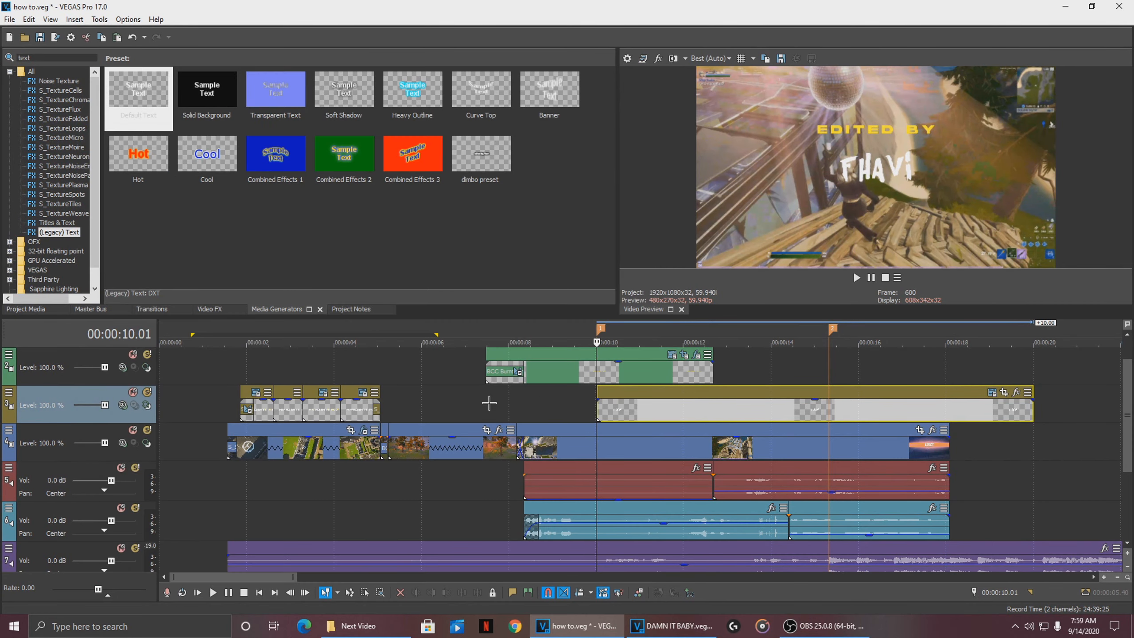
# - Trim the end of the editor name text event to line up with the end of the EDITED BY title
pyautogui.click(486, 401)
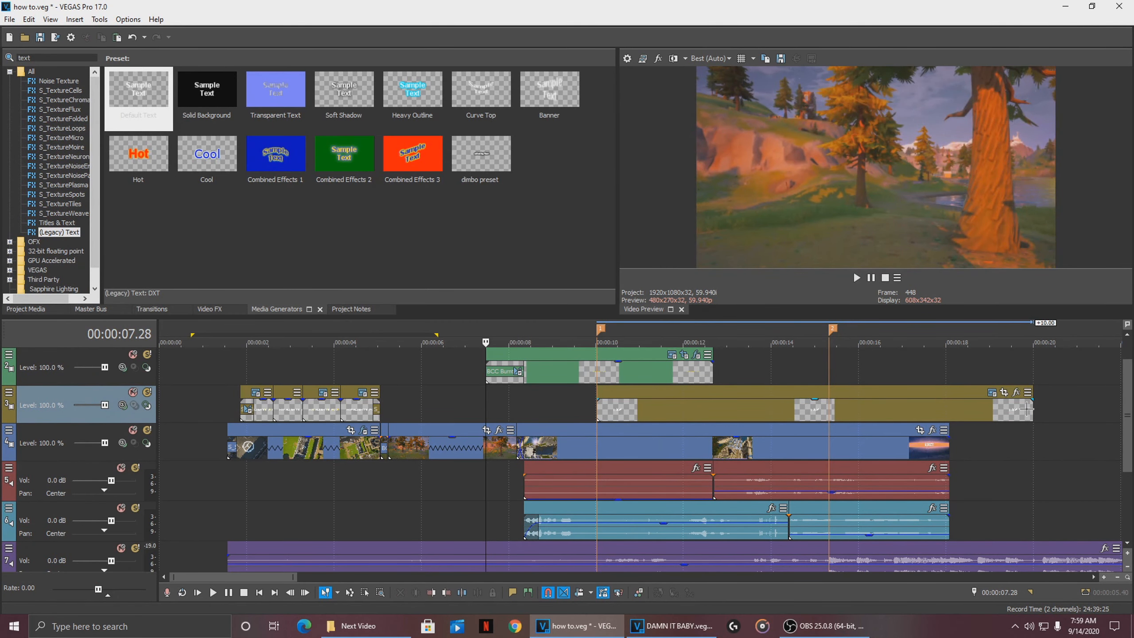
pyautogui.moveTo(1033, 406); pyautogui.dragTo(713, 413)
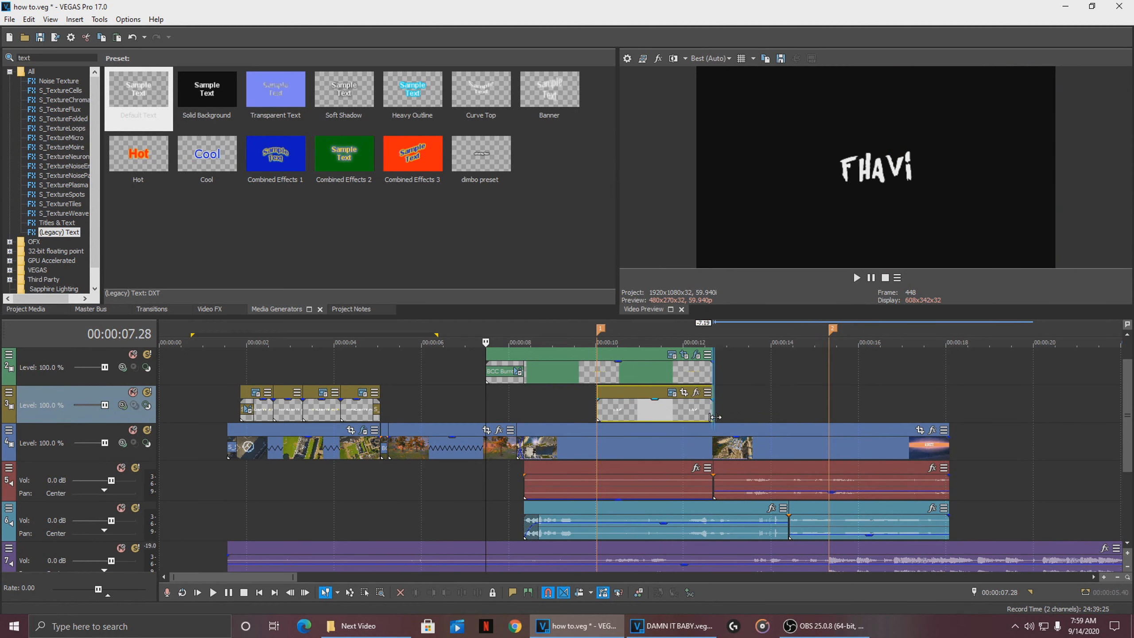
# - Play back the intro around the EDITED BY title to review how its movement is timed before the editor name text
pyautogui.click(469, 411)
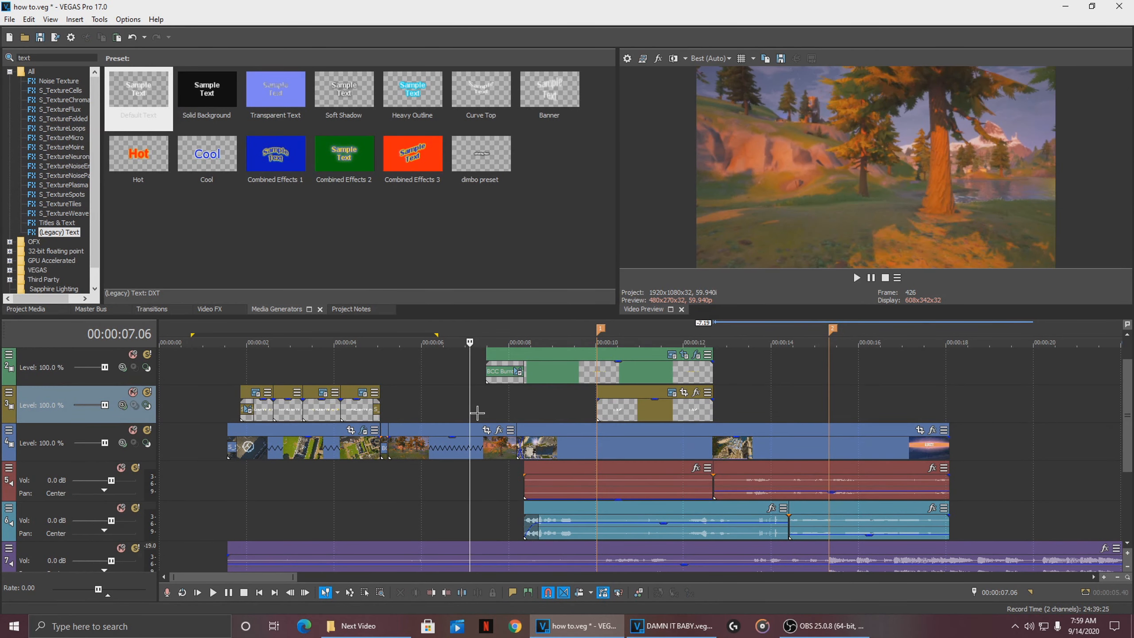
pyautogui.press('space')
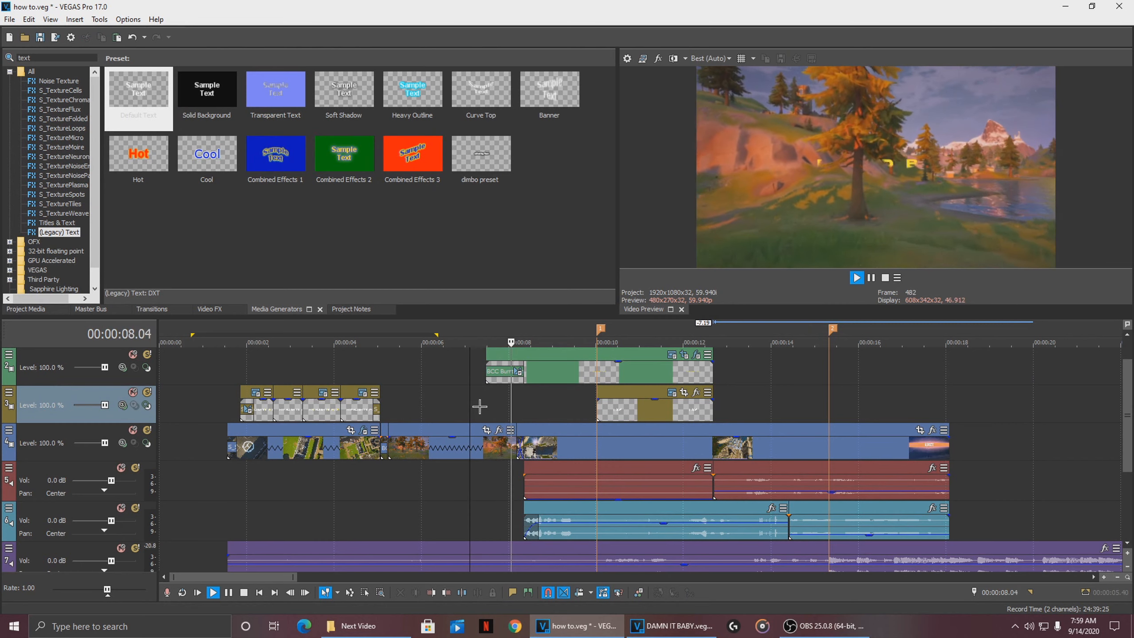
pyautogui.press('Return')
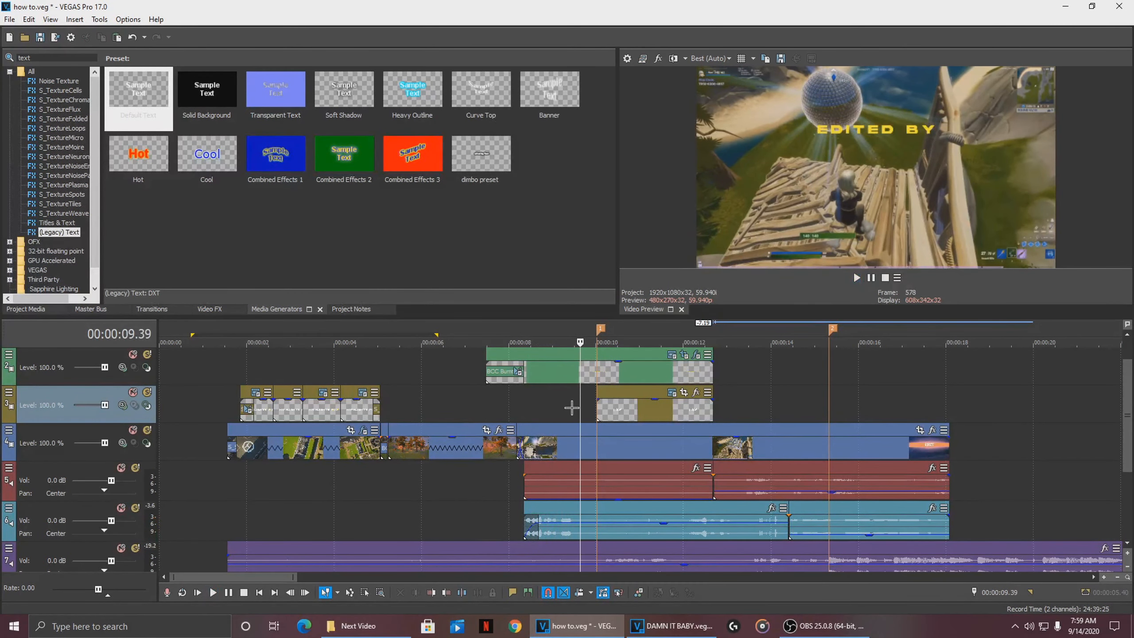
pyautogui.click(572, 407)
pyautogui.click(506, 420)
pyautogui.press('space')
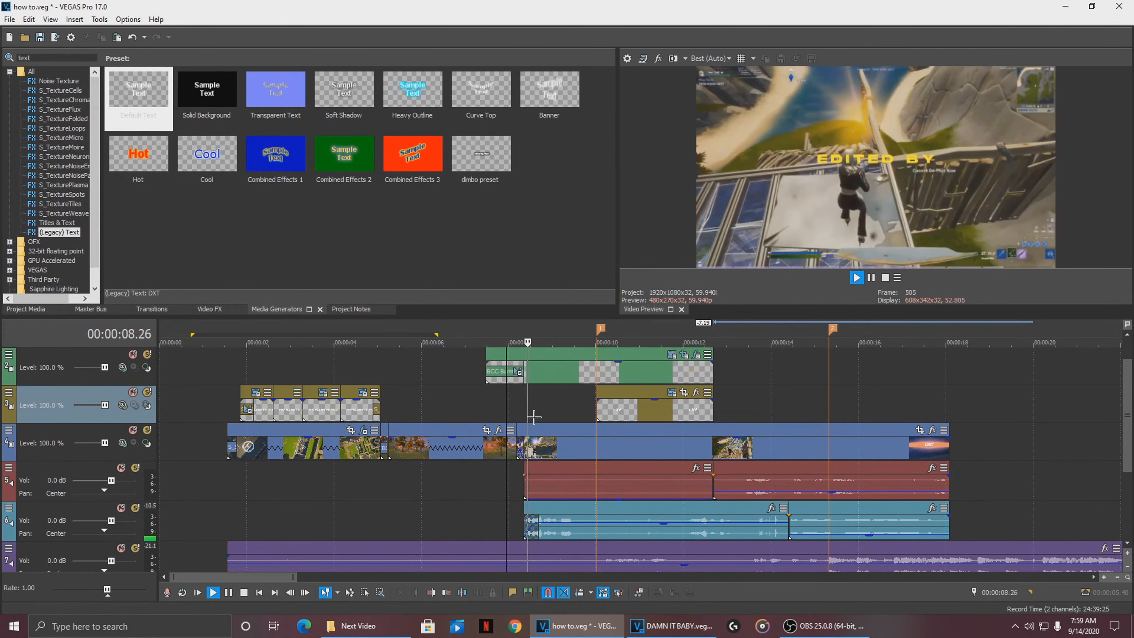
pyautogui.press('Return')
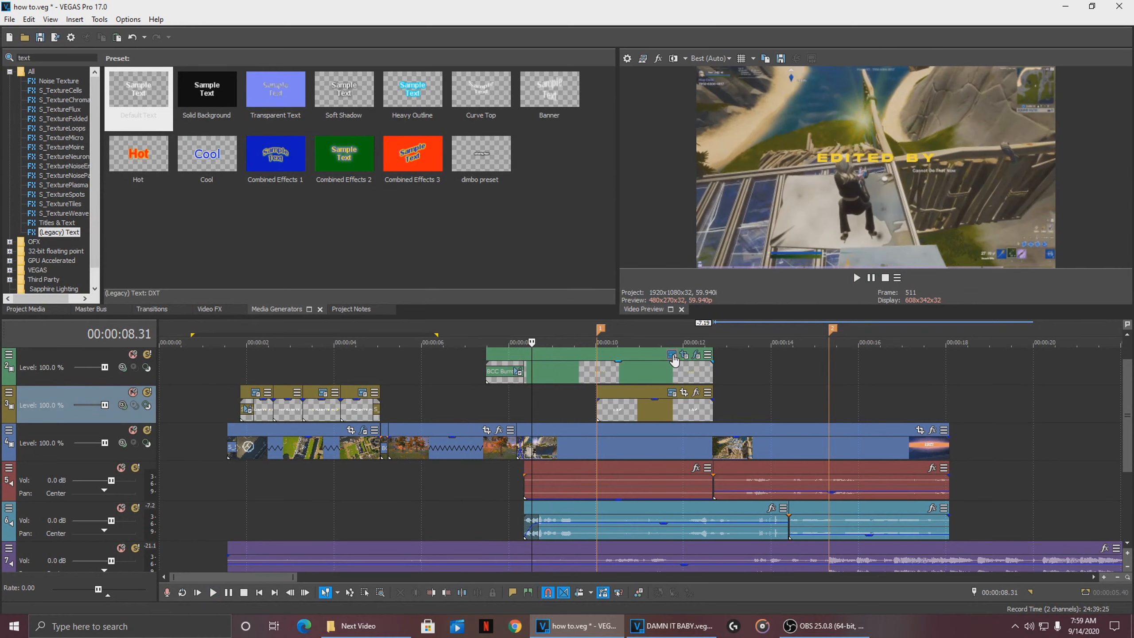
pyautogui.press('space')
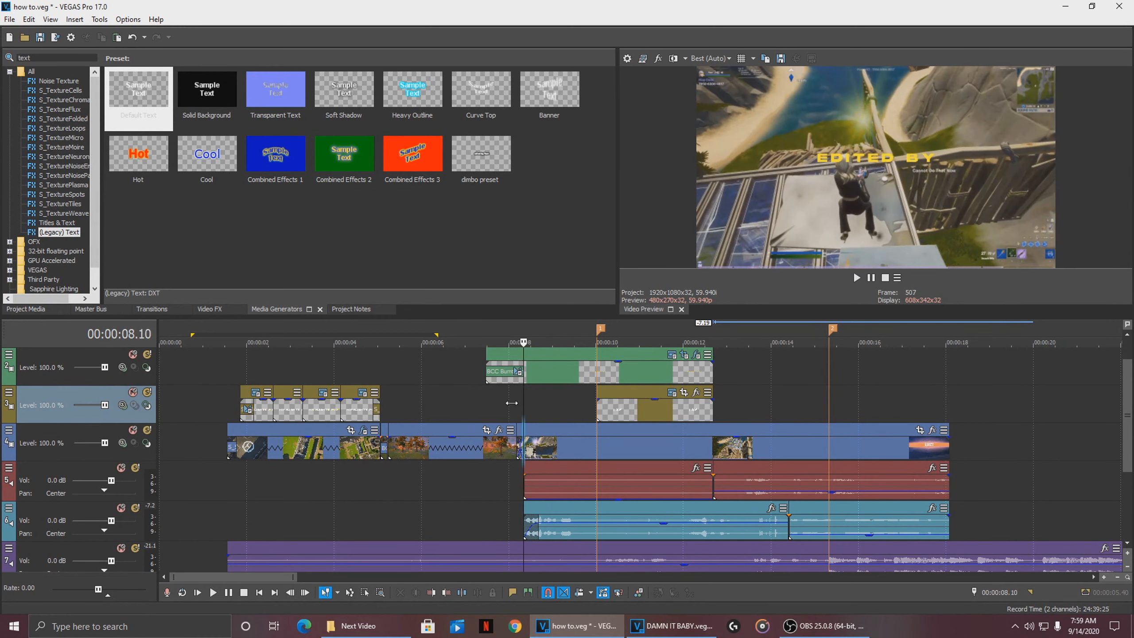
pyautogui.press('Return')
pyautogui.click(563, 406)
pyautogui.press('space')
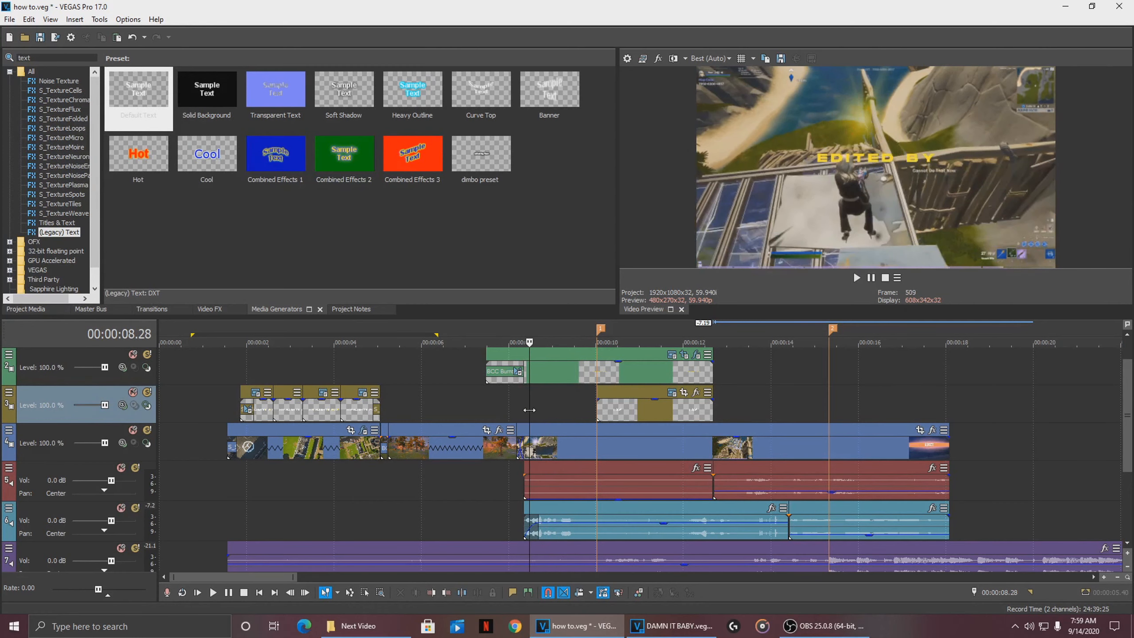
# - Delete the Pan/Crop position keyframes at 00:00:01.29 and 00:00:01.54 from the EDITED BY title
pyautogui.click(684, 355)
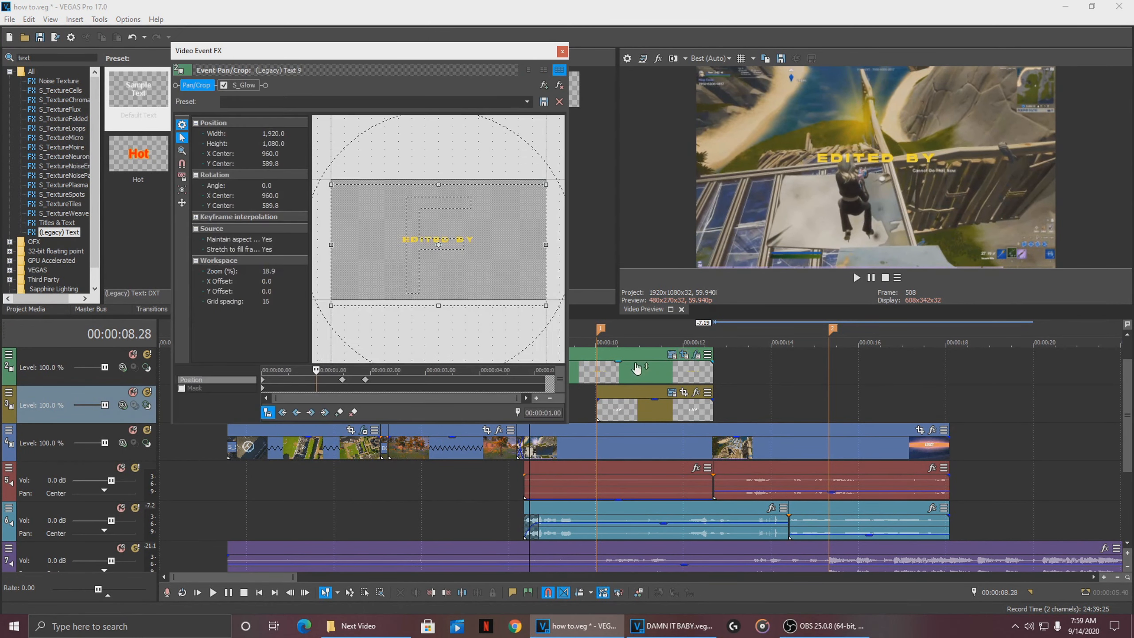
pyautogui.click(342, 379)
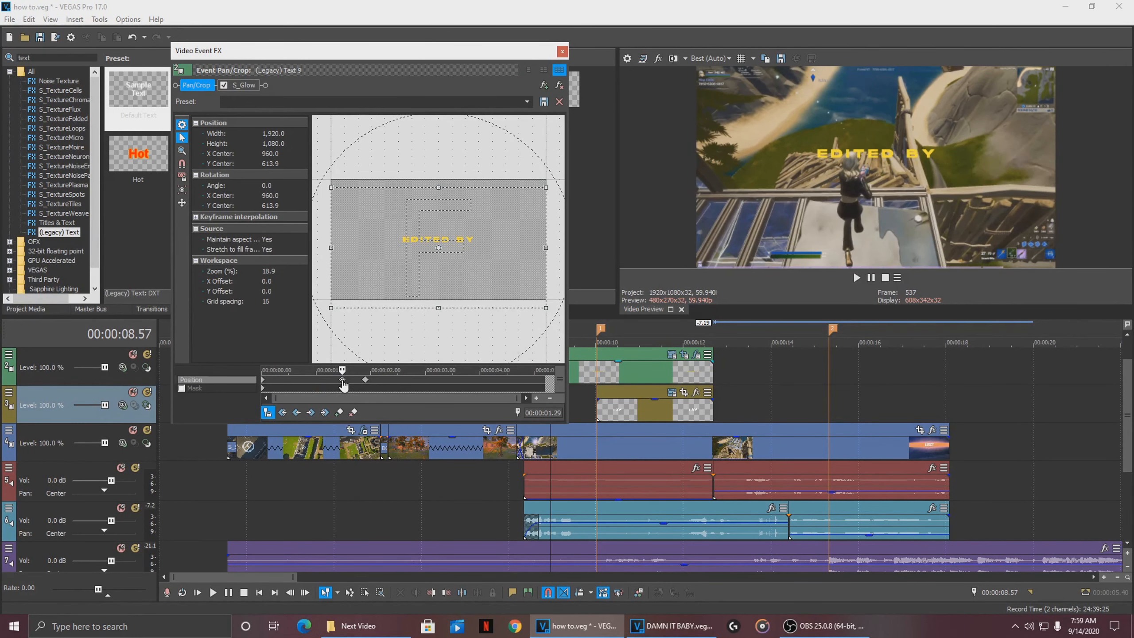
pyautogui.moveTo(357, 379); pyautogui.dragTo(365, 384)
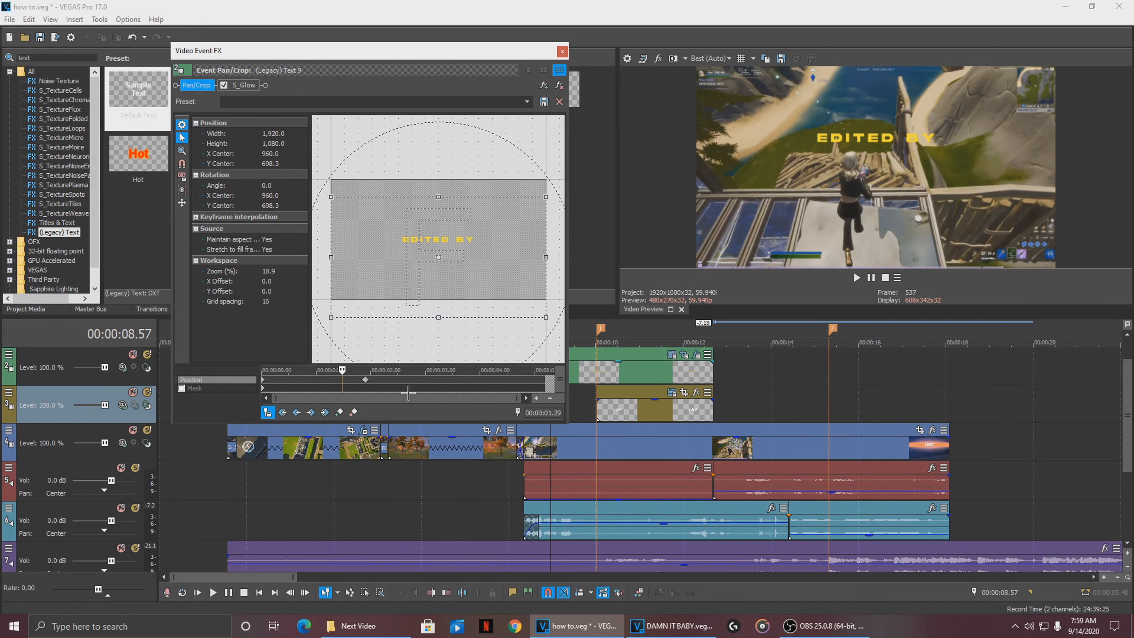
pyautogui.click(366, 382)
pyautogui.press('Delete')
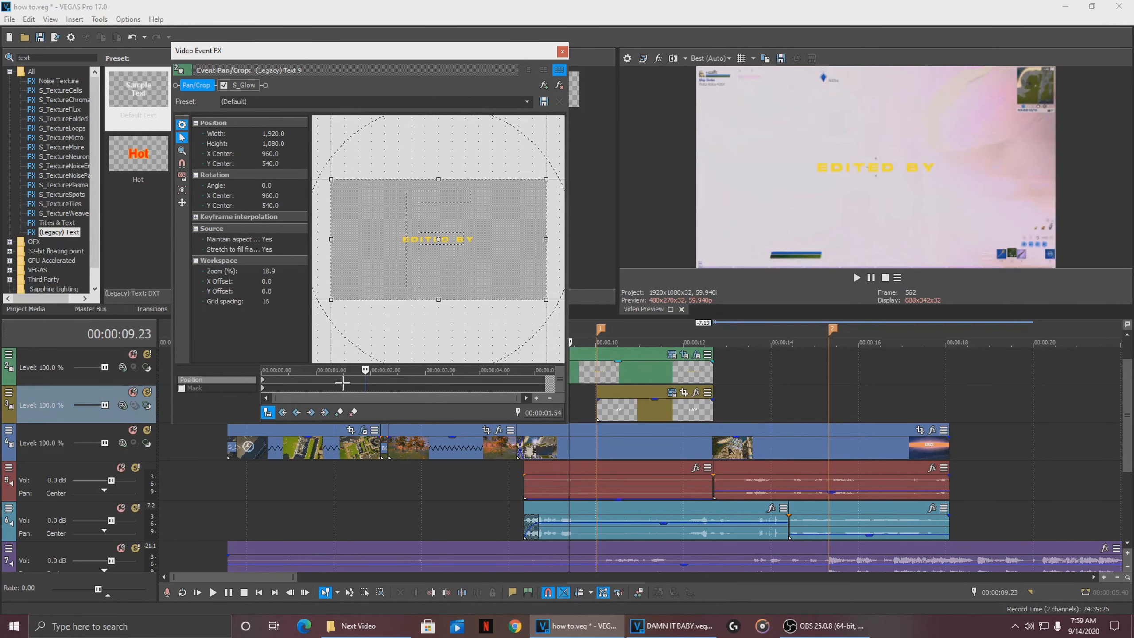
# - Add a position keyframe at 00:00:01.31 to the EDITED BY title with its vertical center at 587.9
pyautogui.click(343, 383)
pyautogui.click(344, 370)
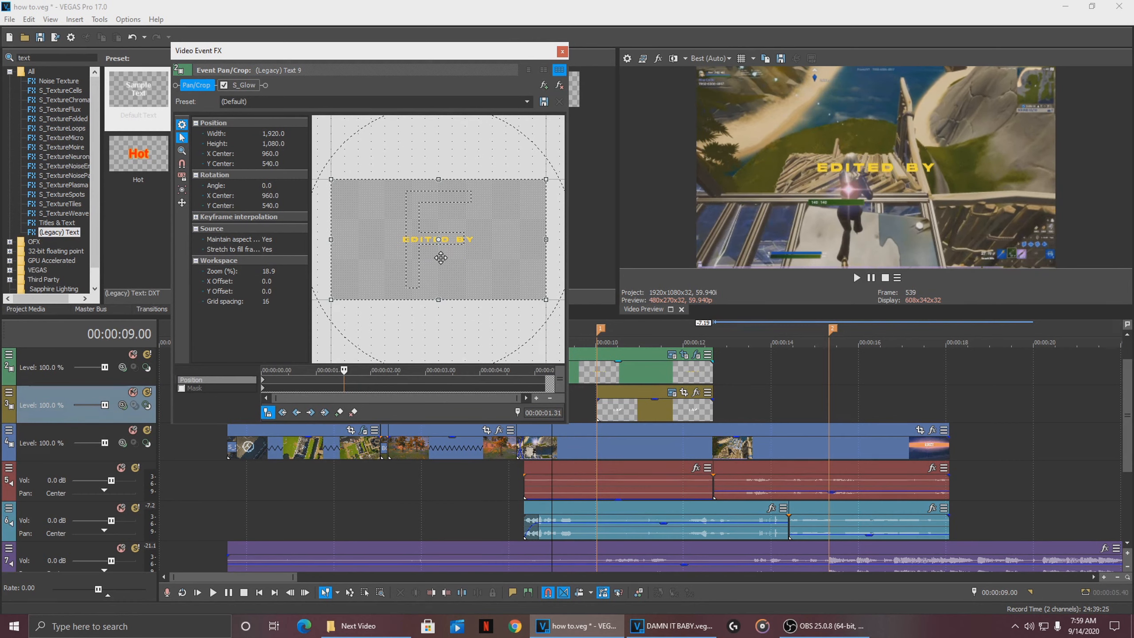
pyautogui.scroll(2, 440, 257)
pyautogui.moveTo(443, 261); pyautogui.dragTo(422, 277)
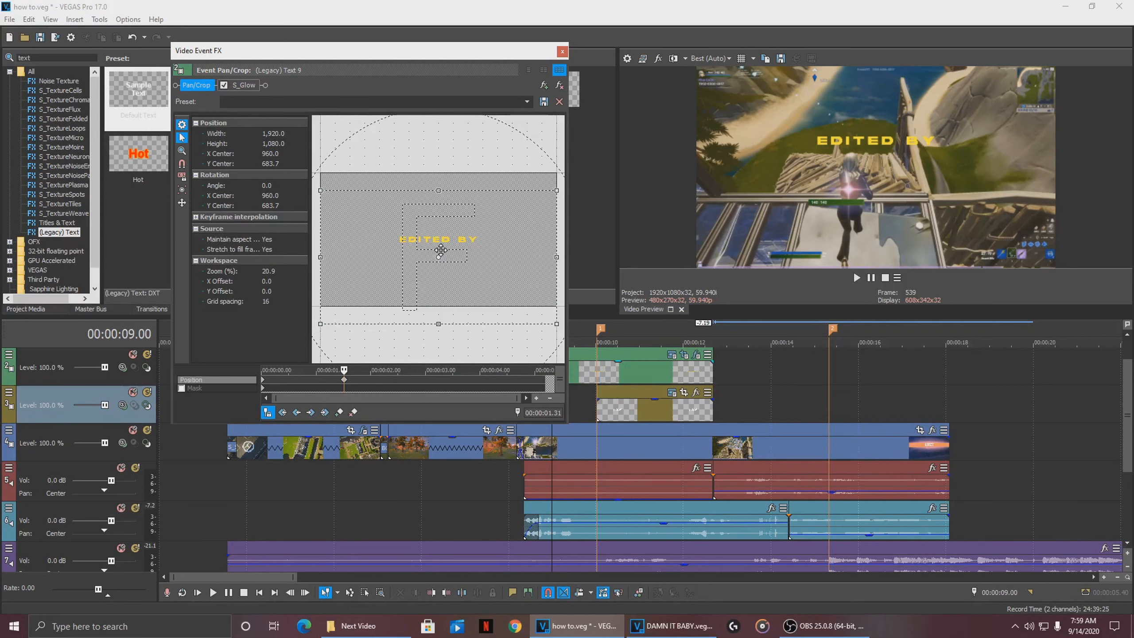
pyautogui.rightClick(436, 230)
pyautogui.click(462, 239)
pyautogui.moveTo(459, 224); pyautogui.dragTo(459, 230)
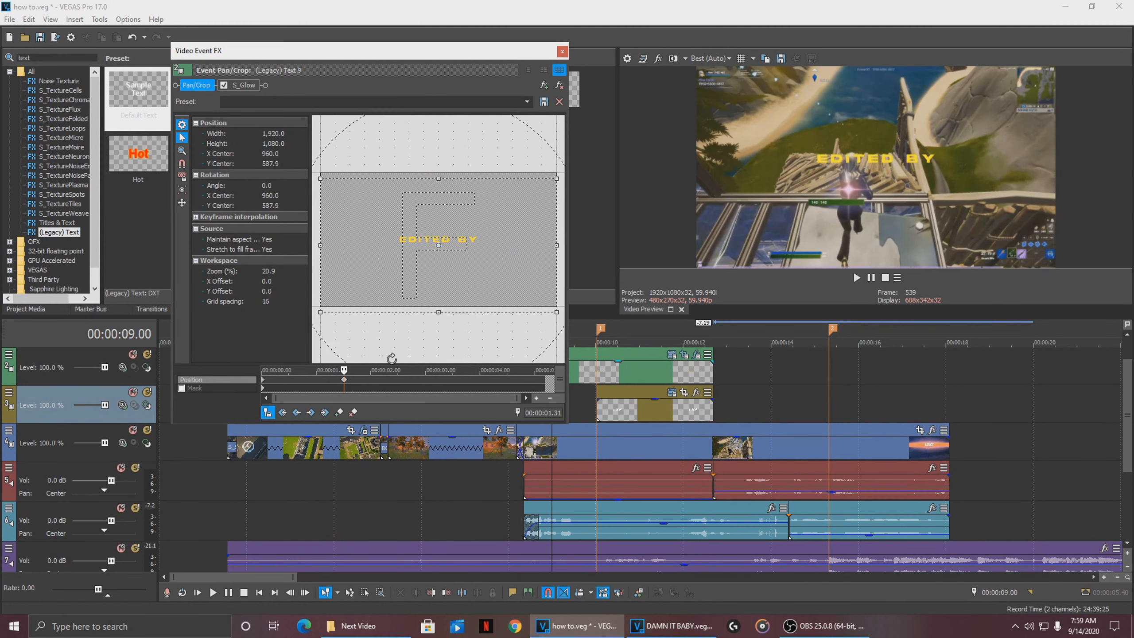
# - Add a second title position keyframe at 00:00:01.48 with the vertical center at 722.0, and close the Pan/Crop settings
pyautogui.moveTo(344, 369); pyautogui.dragTo(360, 369)
pyautogui.moveTo(512, 224); pyautogui.dragTo(512, 241)
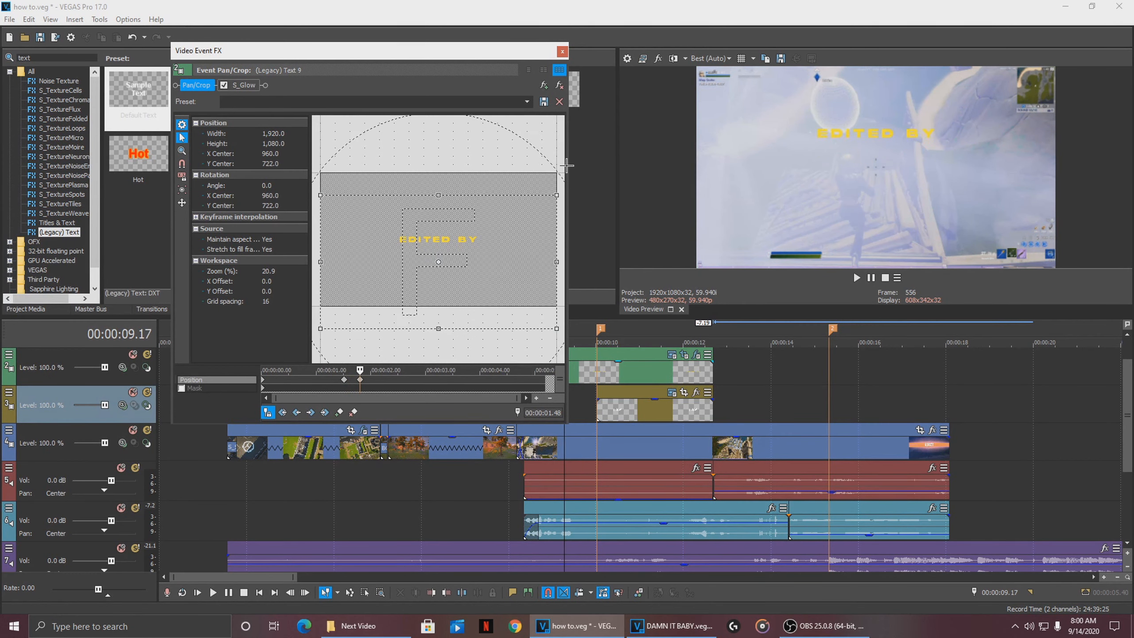
pyautogui.click(562, 51)
# - Play back the intro to check the EDITED BY title's new upward movement
pyautogui.click(465, 398)
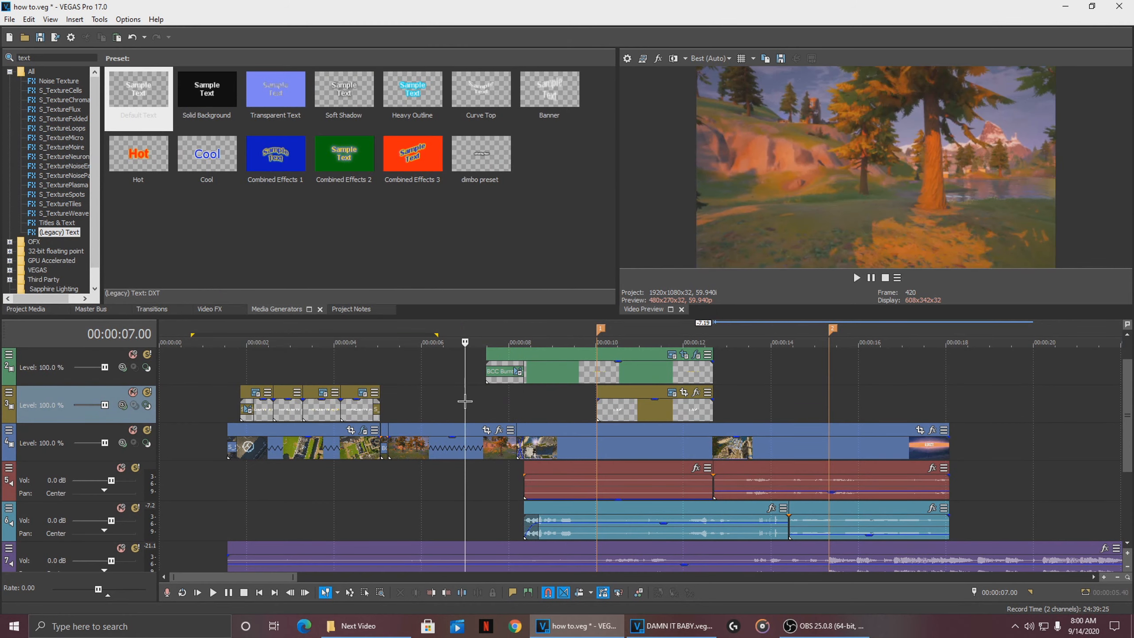
pyautogui.press('space')
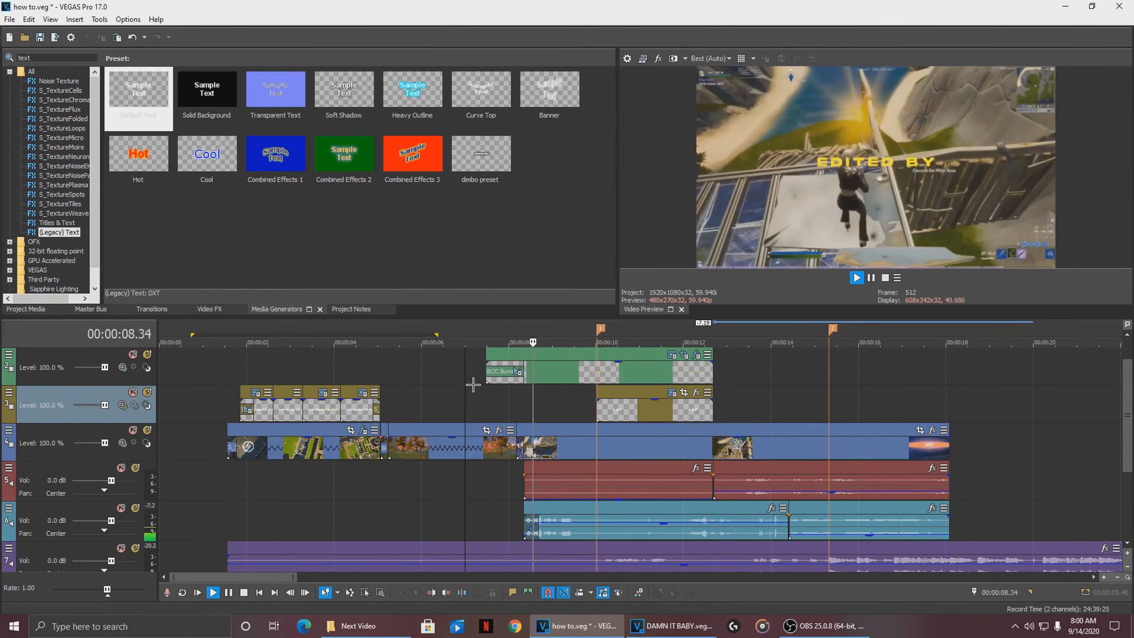
pyautogui.press('Return')
# - Shift the title's two movement keyframes so the last falls at 00:00:02.32, in line with the start of the editor name text
pyautogui.click(599, 407)
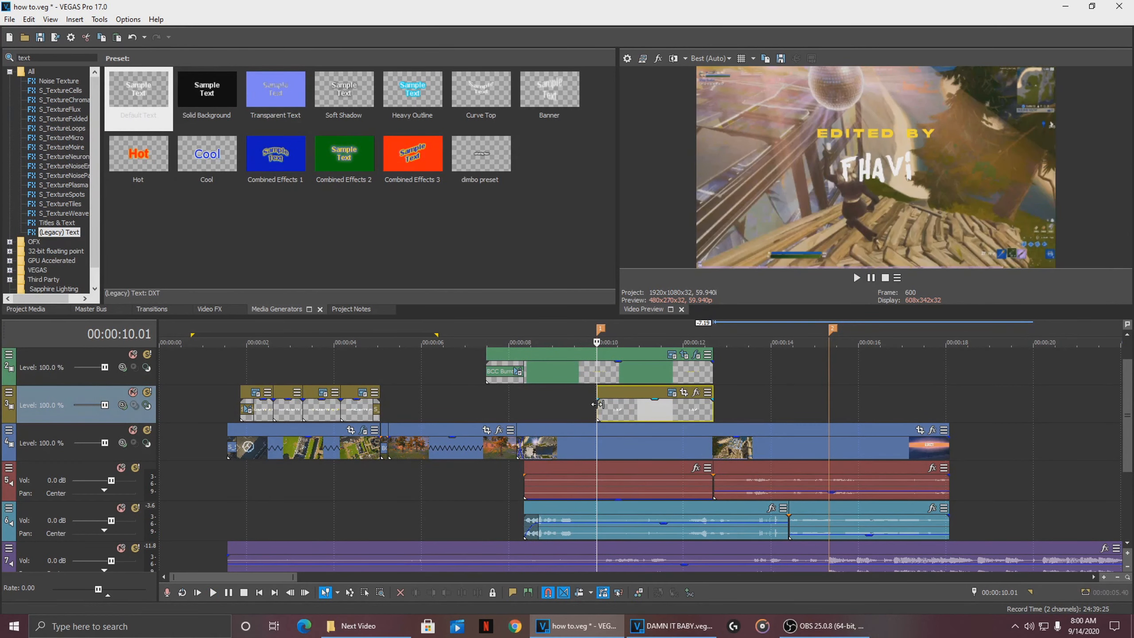
pyautogui.click(682, 356)
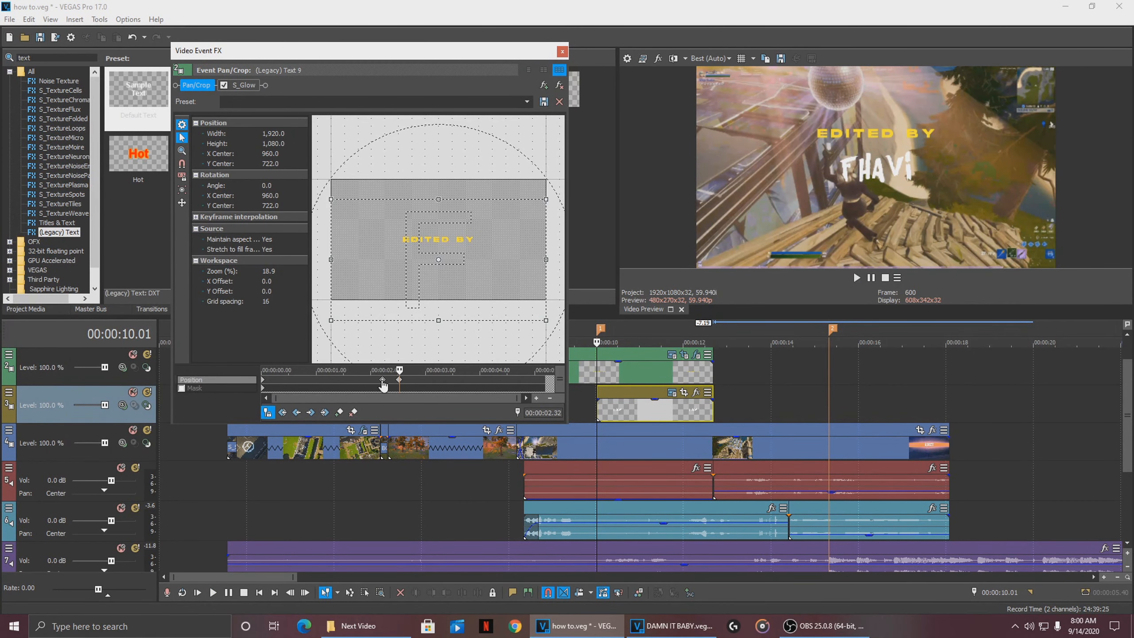
pyautogui.click(562, 52)
# - Play back the intro to check the title's movement against the appearance of the editor name text
pyautogui.click(464, 392)
pyautogui.press('space')
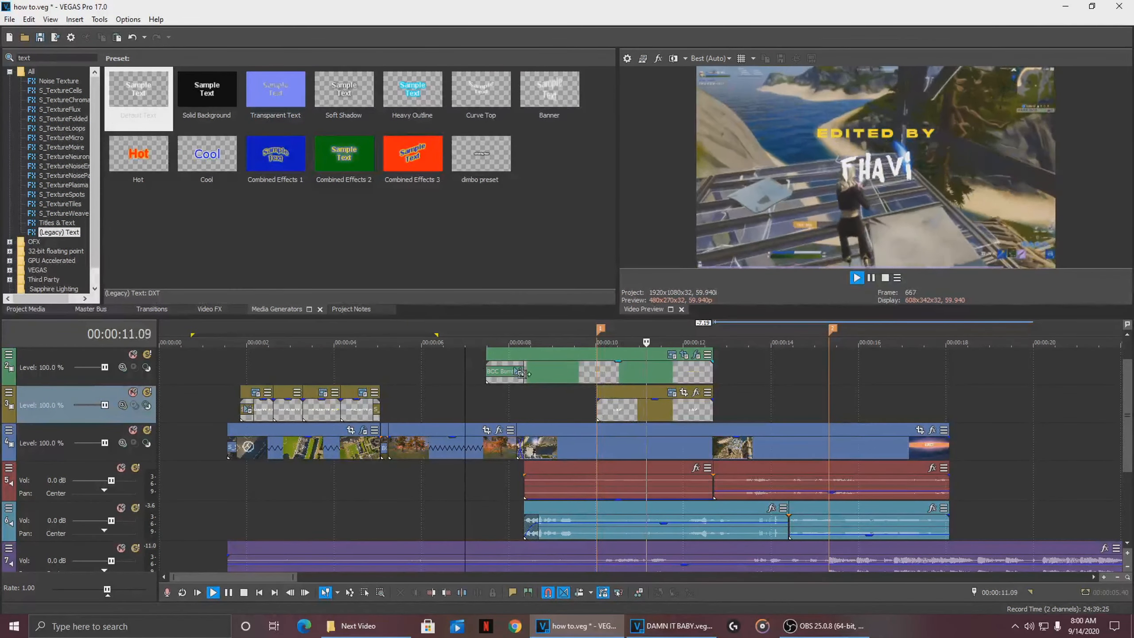
pyautogui.press('space')
# - Find the BCC Damaged TV Dissolve transition and apply its default preset to the start of the editor name text event
pyautogui.click(598, 408)
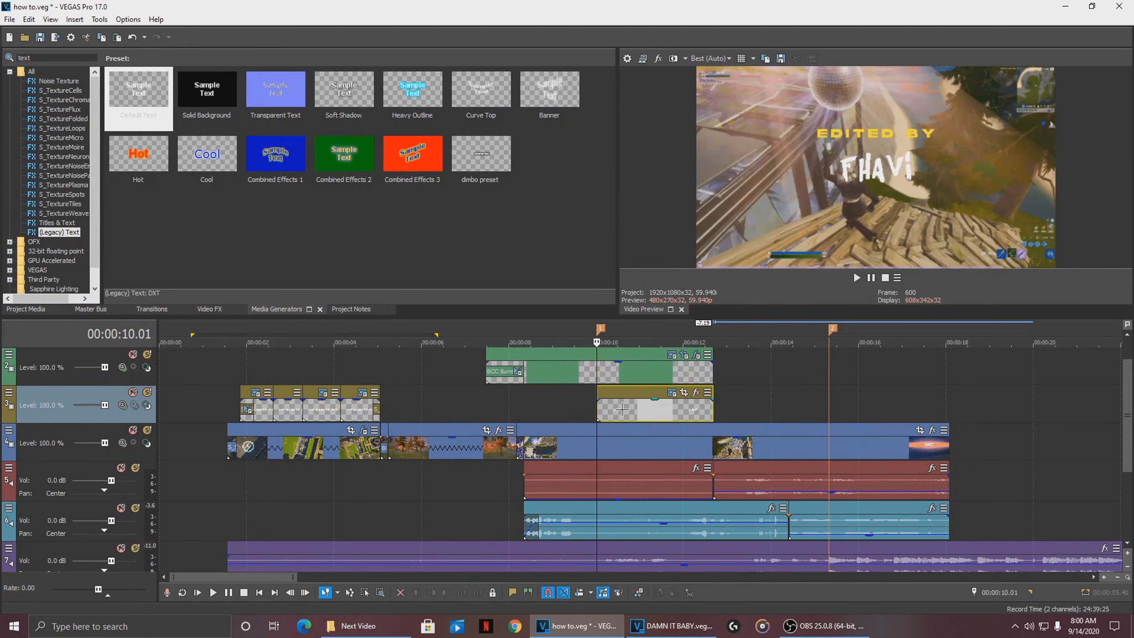
pyautogui.click(210, 313)
pyautogui.click(152, 313)
pyautogui.moveTo(50, 61); pyautogui.dragTo(4, 58)
pyautogui.write('da')
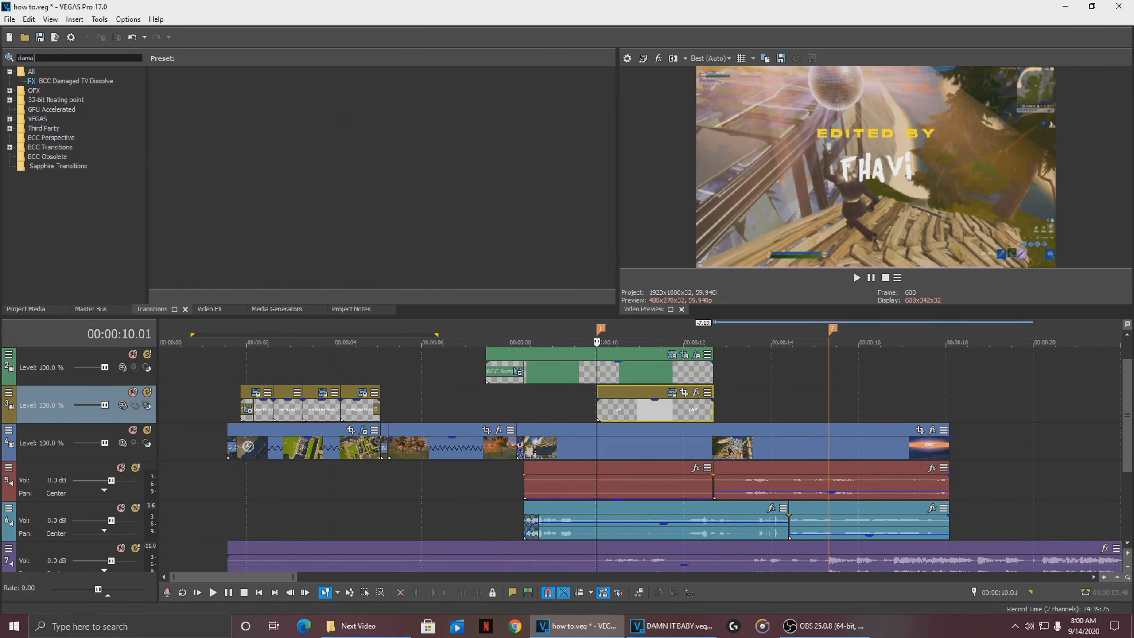
pyautogui.write('ma')
pyautogui.click(71, 81)
pyautogui.moveTo(185, 111); pyautogui.dragTo(603, 403)
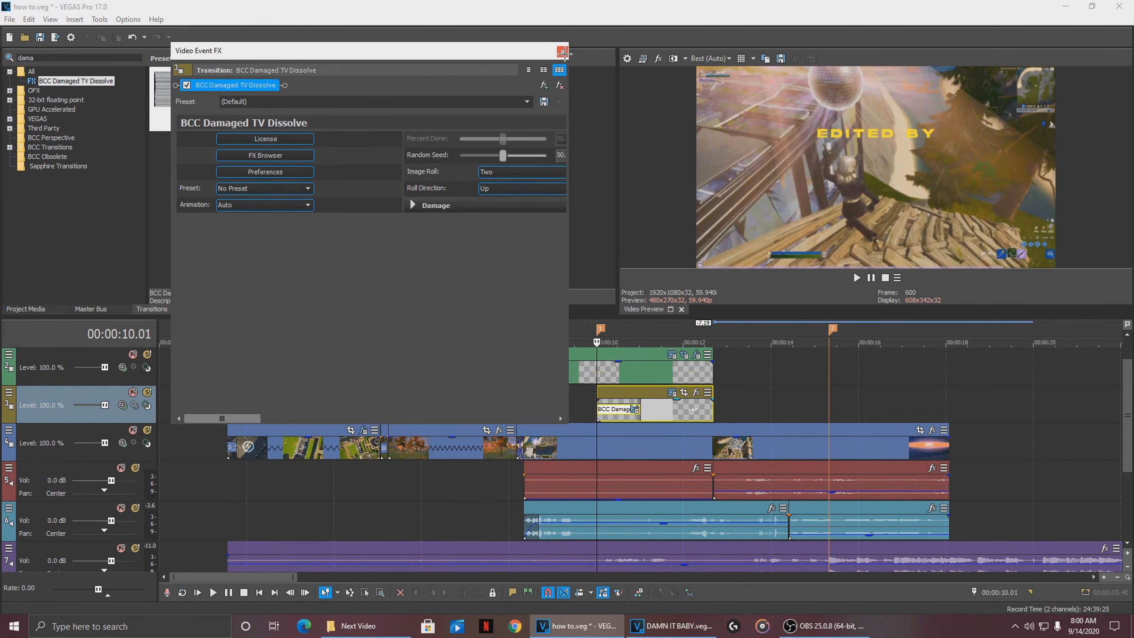
pyautogui.click(562, 50)
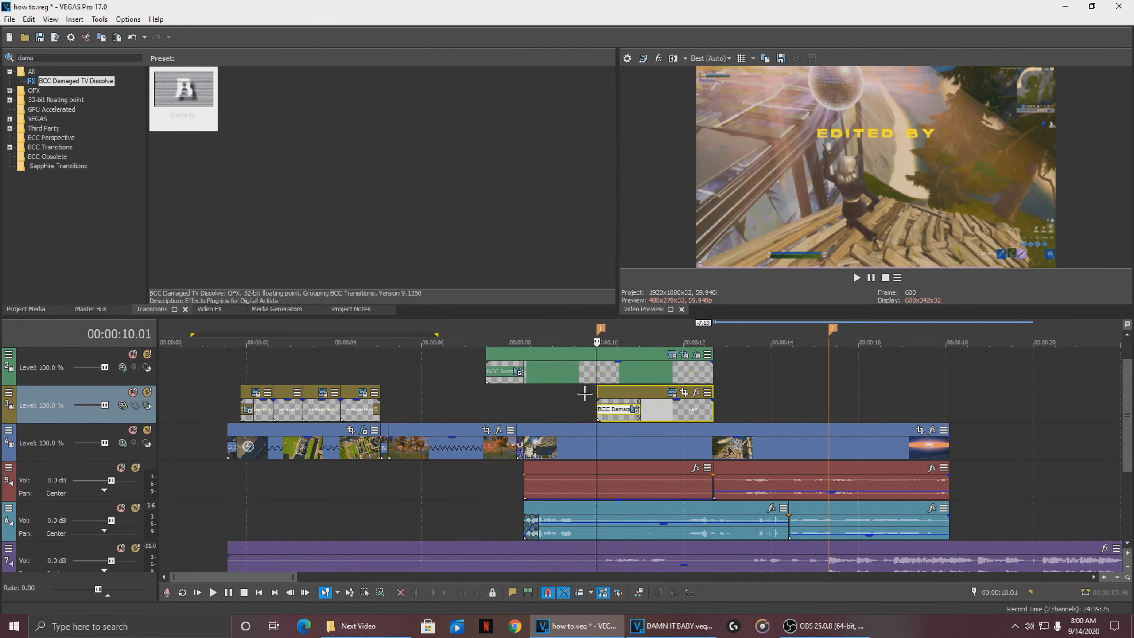
# - Play back the intro through both titles to check the dissolve on the editor name text
pyautogui.click(467, 413)
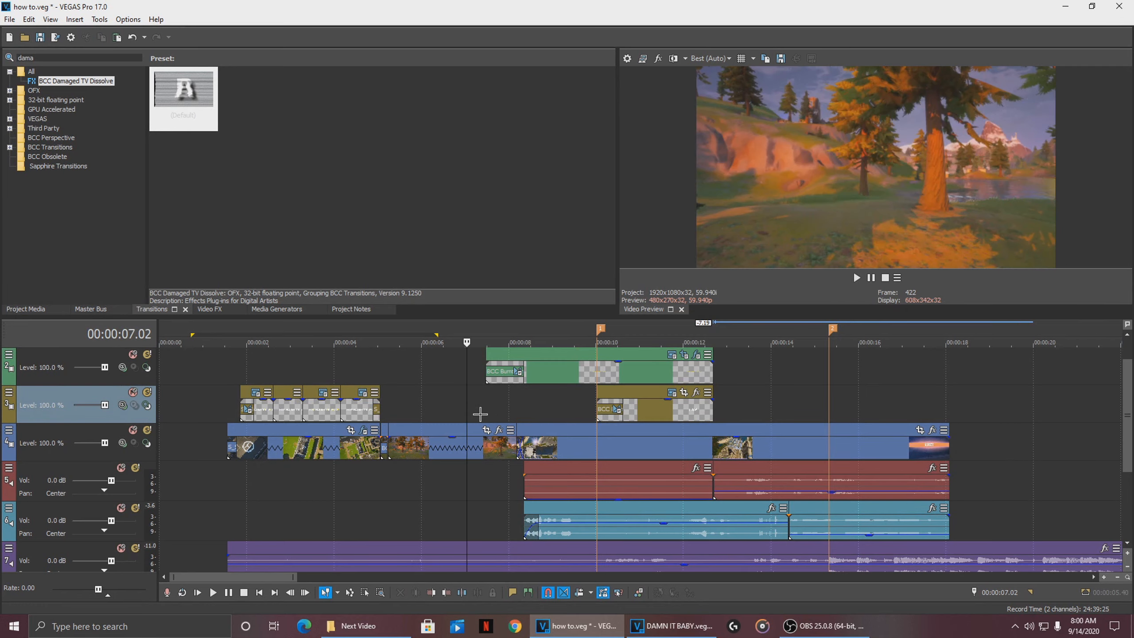
pyautogui.press('space')
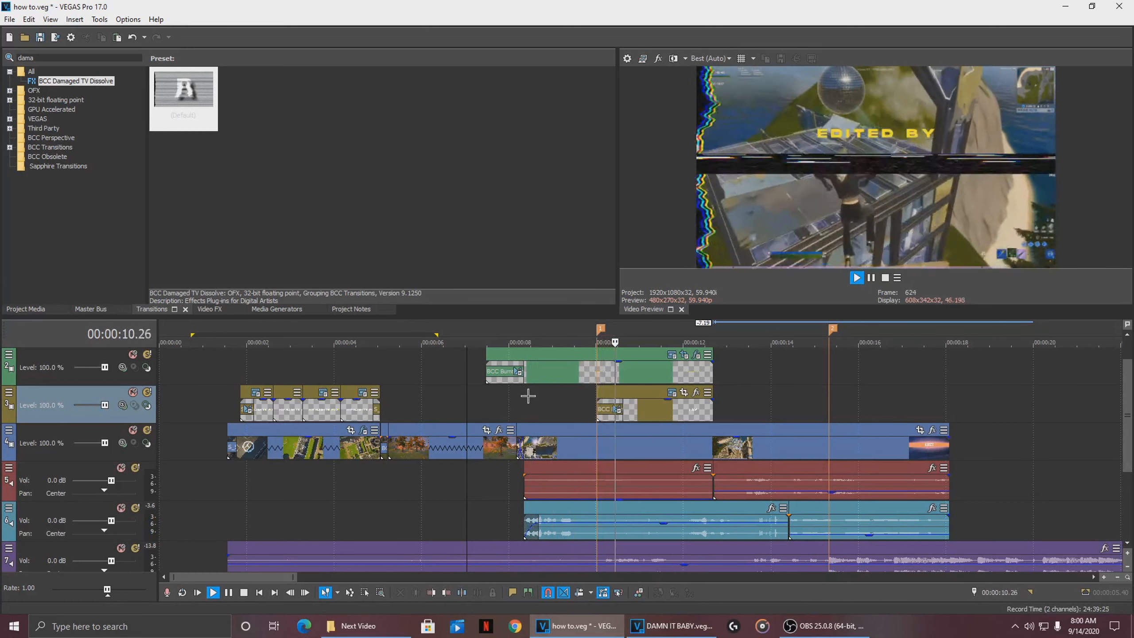
pyautogui.press('space')
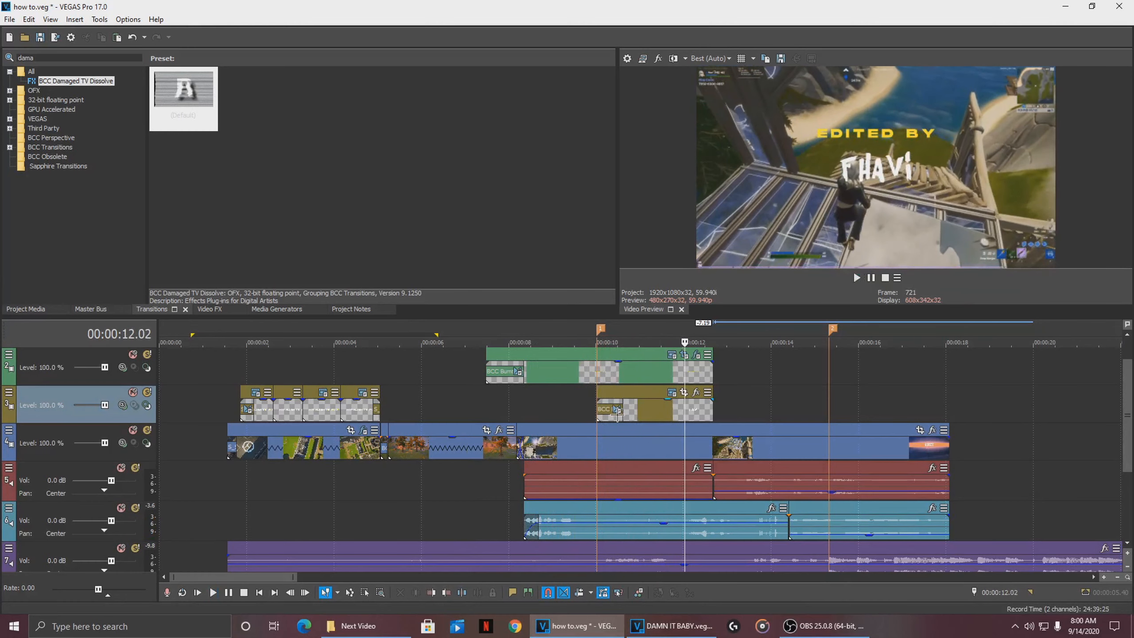
# - Lengthen the BCC Damaged TV Dissolve on the editor name text to about one second and play back the result
pyautogui.moveTo(620, 413); pyautogui.dragTo(622, 414)
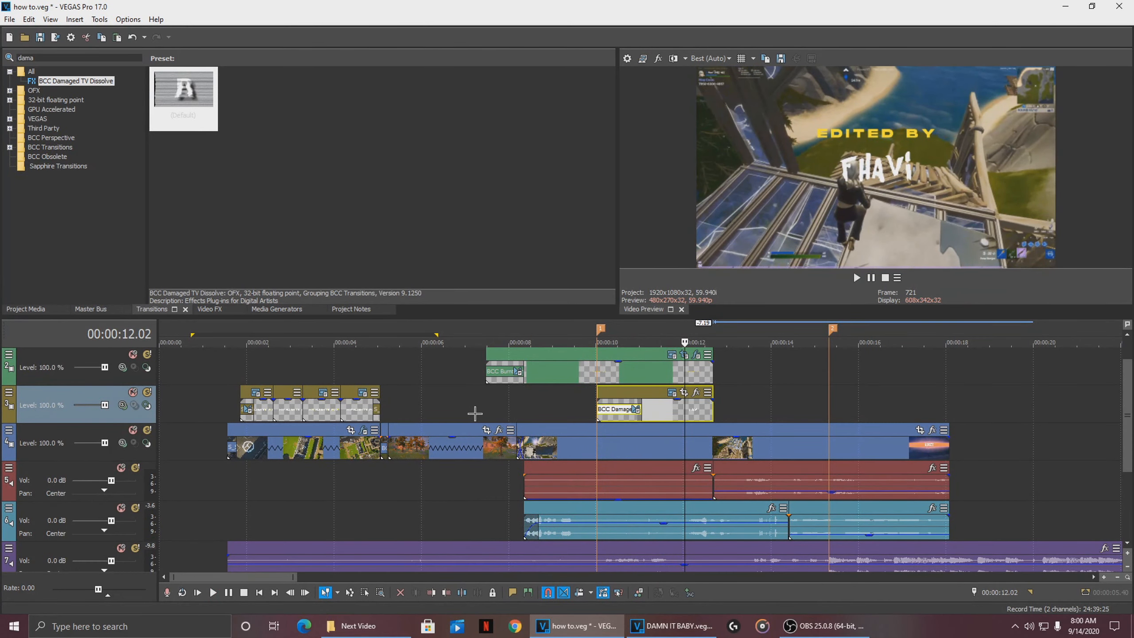
pyautogui.click(496, 408)
pyautogui.press('space')
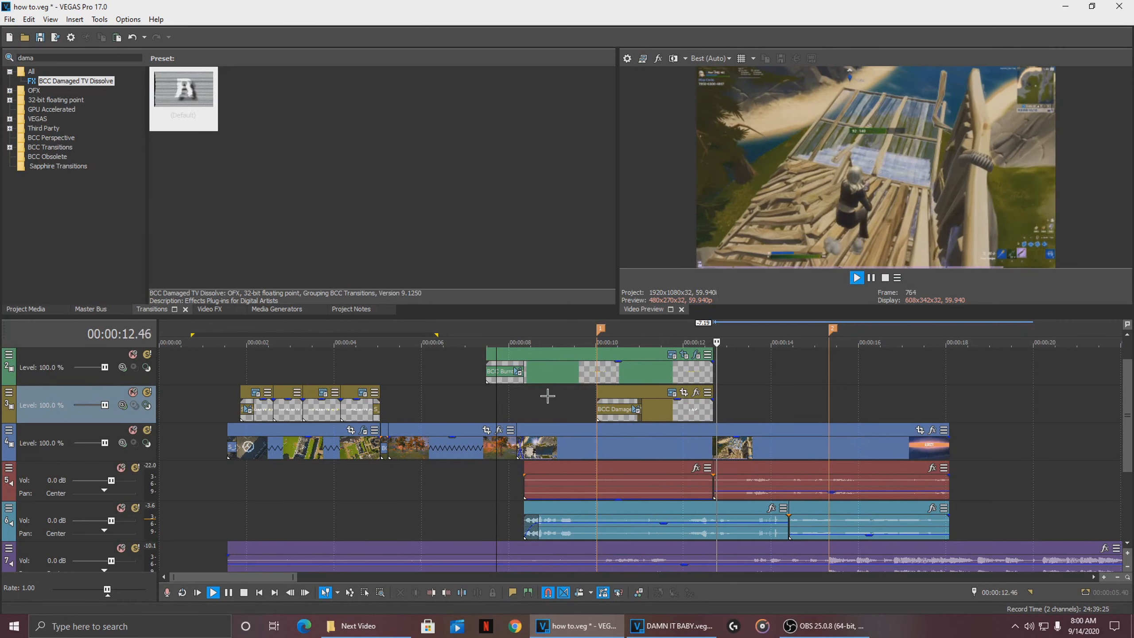
pyautogui.press('Return')
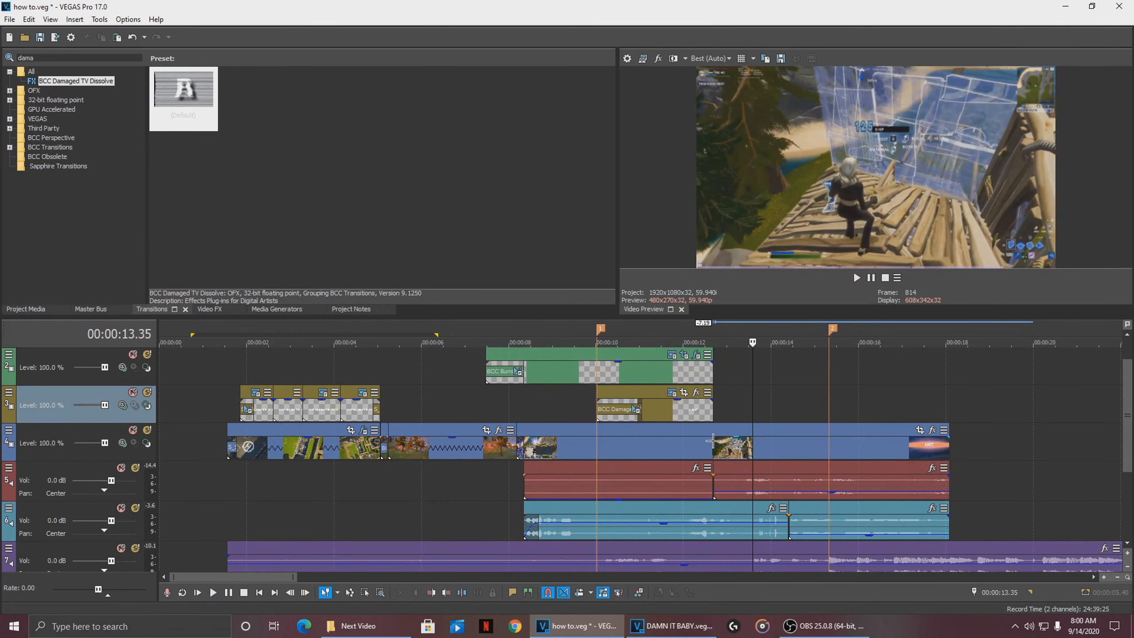
# - Examine the gameplay clip and the audio tracks below it around the end of the EDITED BY title
pyautogui.click(711, 443)
pyautogui.scroll(-2, 763, 467)
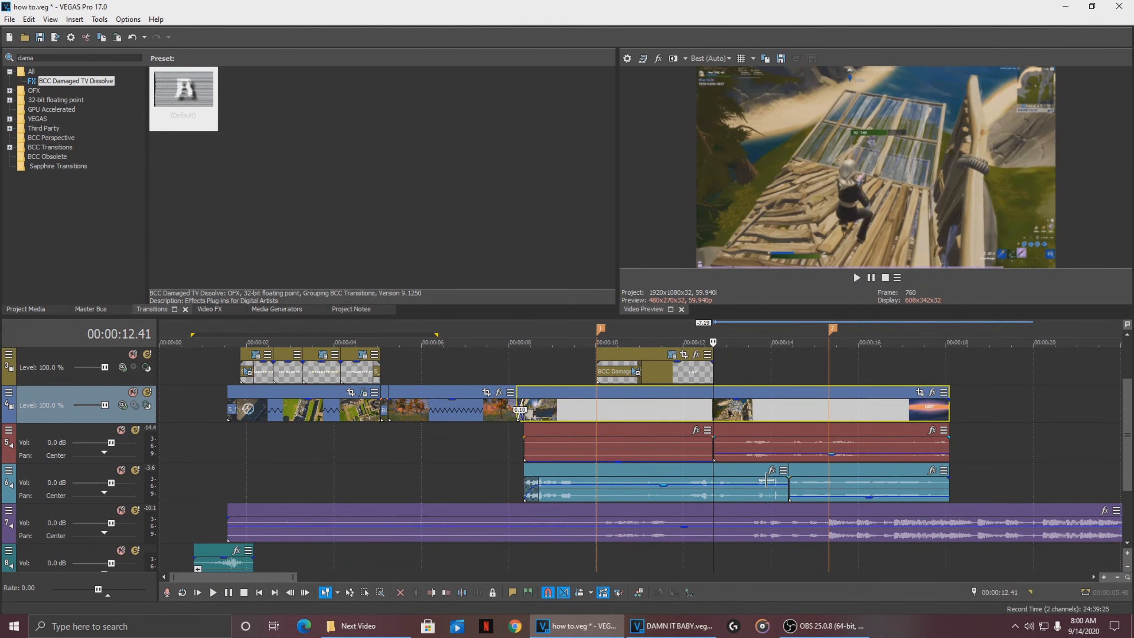
pyautogui.scroll(2, 719, 409)
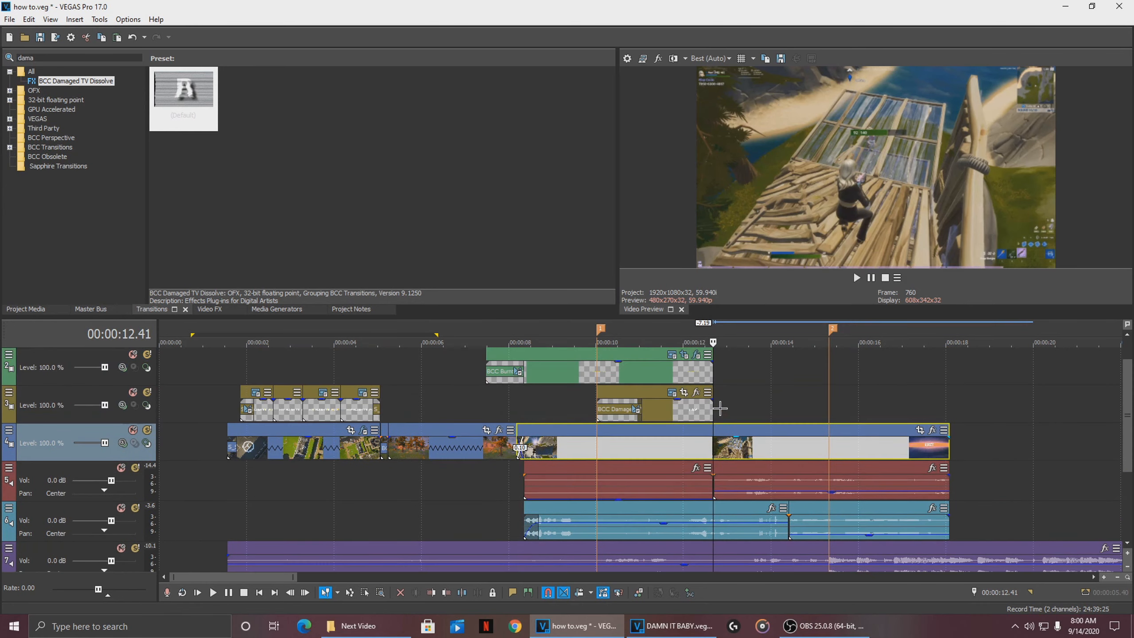
pyautogui.click(508, 480)
pyautogui.moveTo(508, 484); pyautogui.dragTo(607, 485)
pyautogui.click(643, 486)
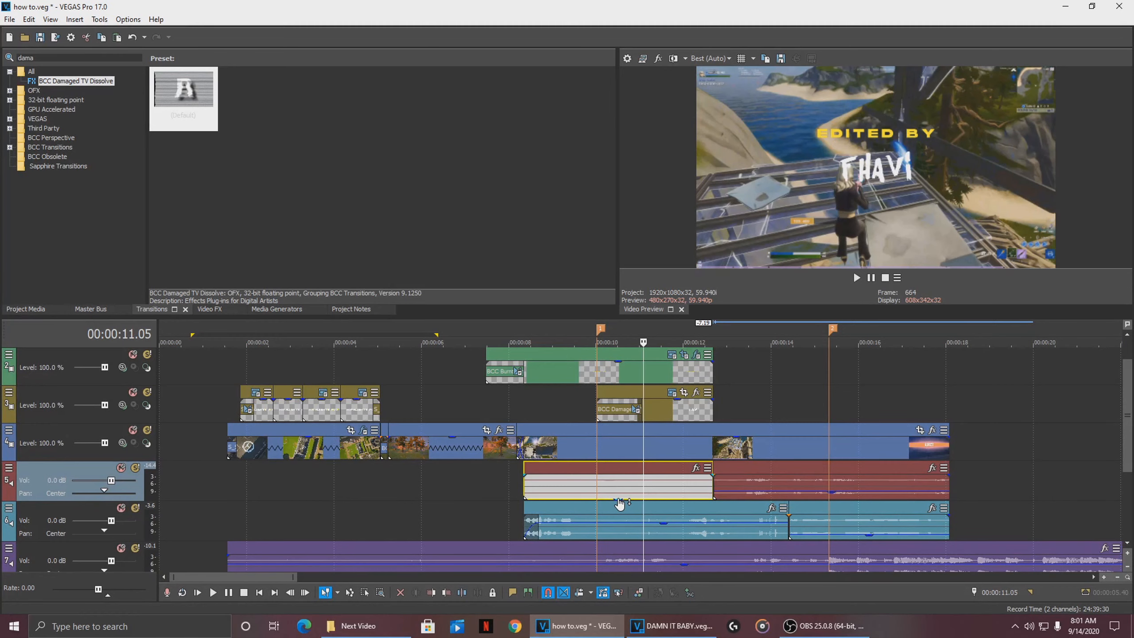
pyautogui.press('space')
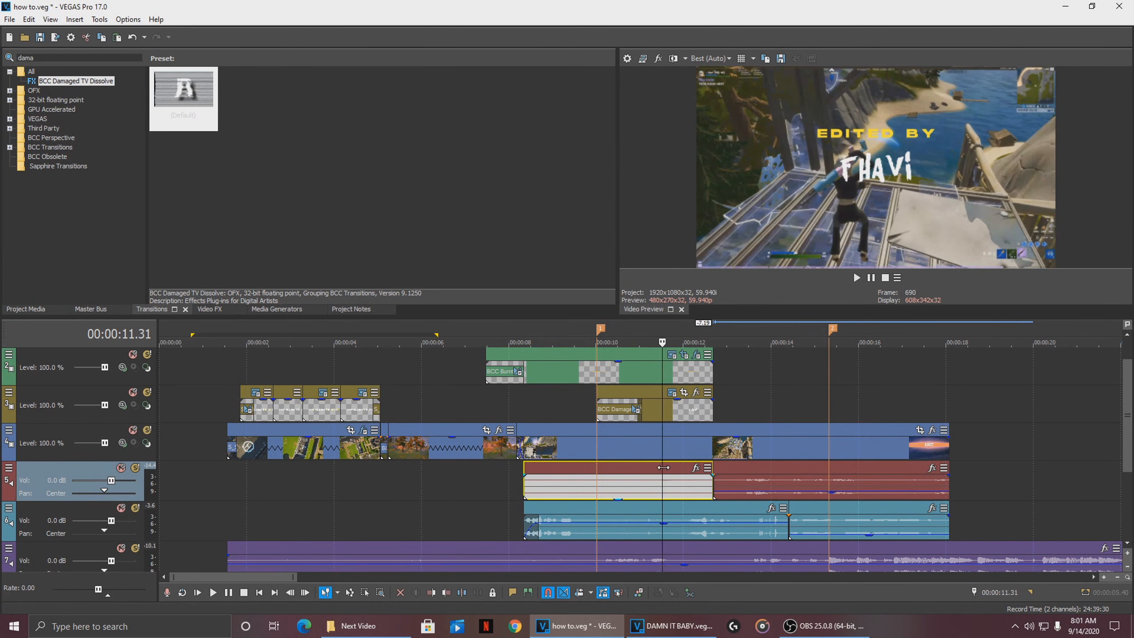
pyautogui.scroll(-2, 663, 467)
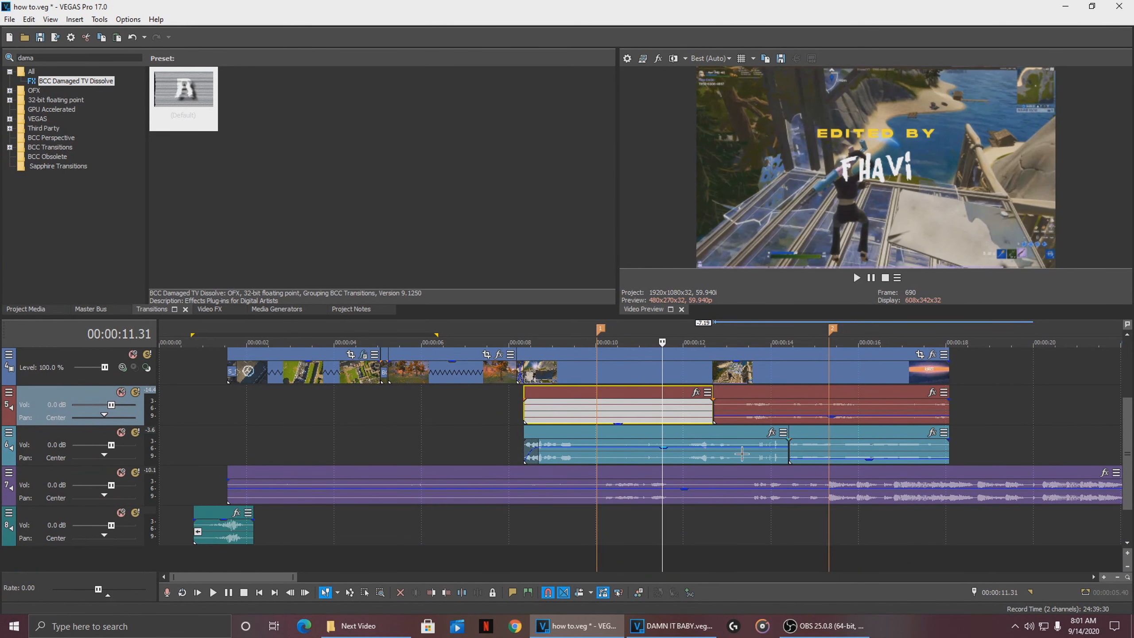
# - Examine the music waveform and the gameplay audio around the second marker at 00:00:15.20
pyautogui.scroll(2, 748, 451)
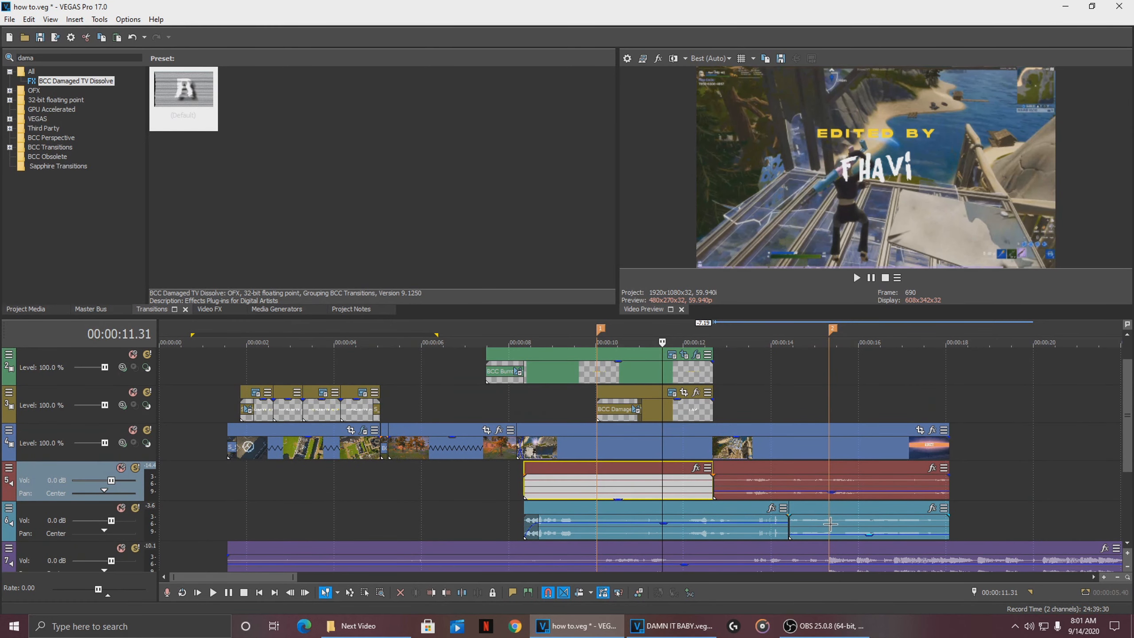
pyautogui.click(830, 523)
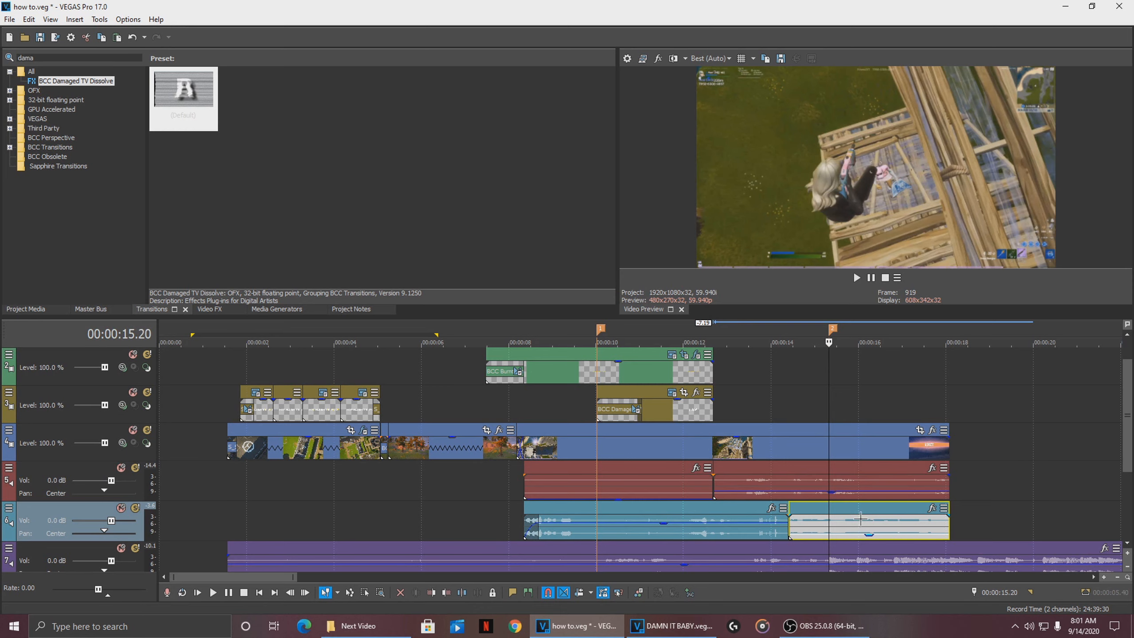
pyautogui.scroll(-3, 573, 458)
pyautogui.click(331, 505)
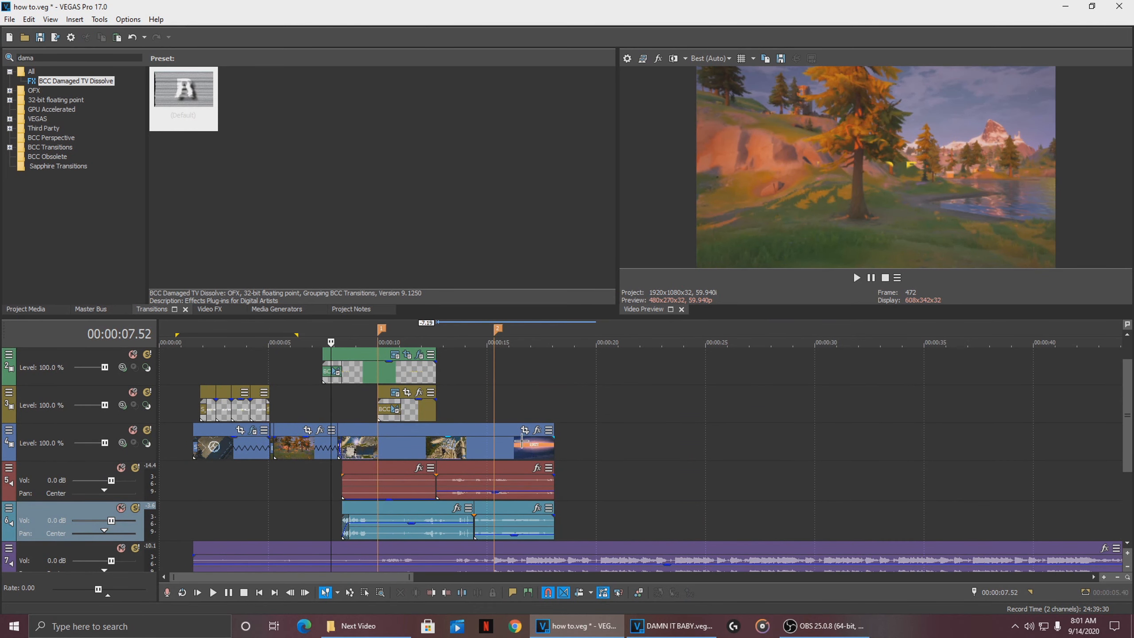
pyautogui.scroll(-1, 521, 441)
pyautogui.click(493, 535)
pyautogui.scroll(-2, 496, 538)
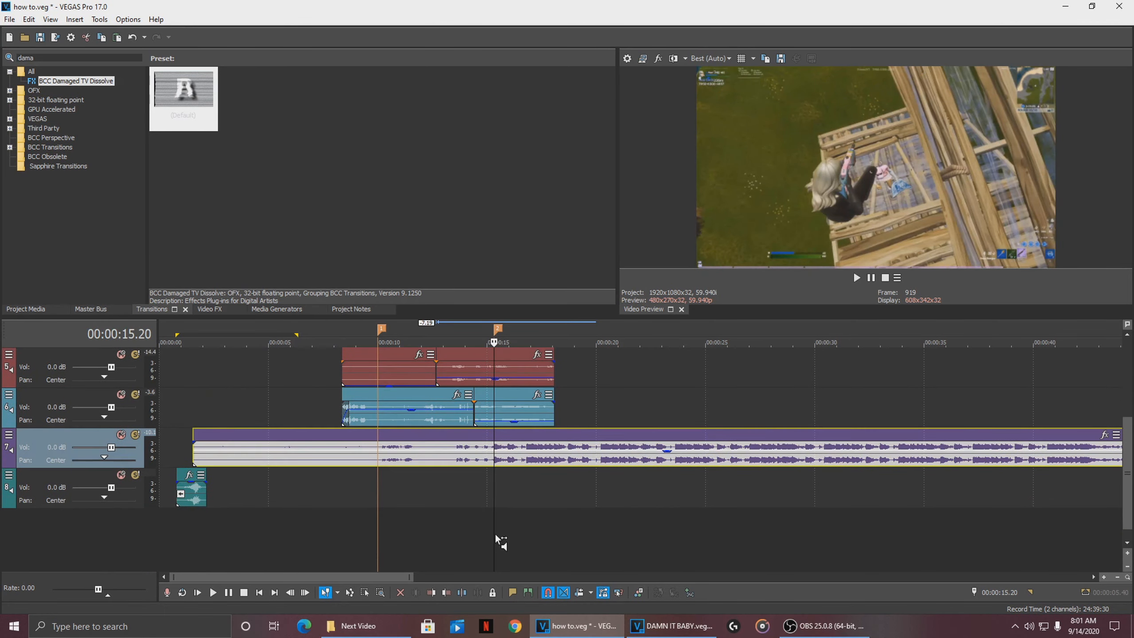
pyautogui.rightClick(493, 342)
pyautogui.click(531, 367)
pyautogui.scroll(3, 489, 471)
pyautogui.scroll(-4, 613, 458)
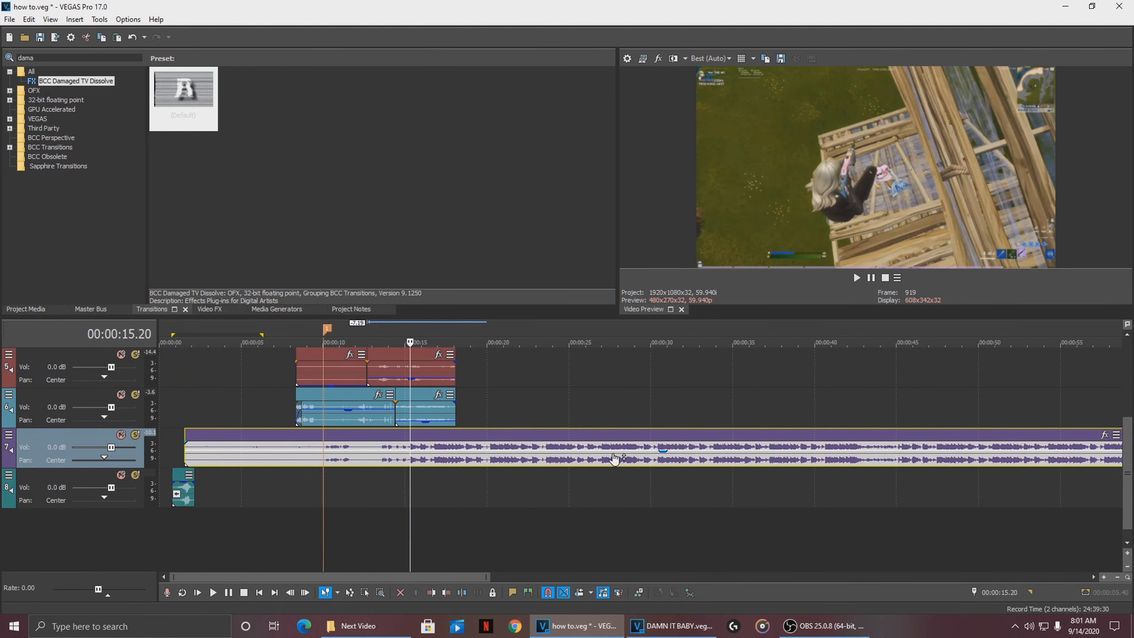
pyautogui.scroll(-2, 554, 456)
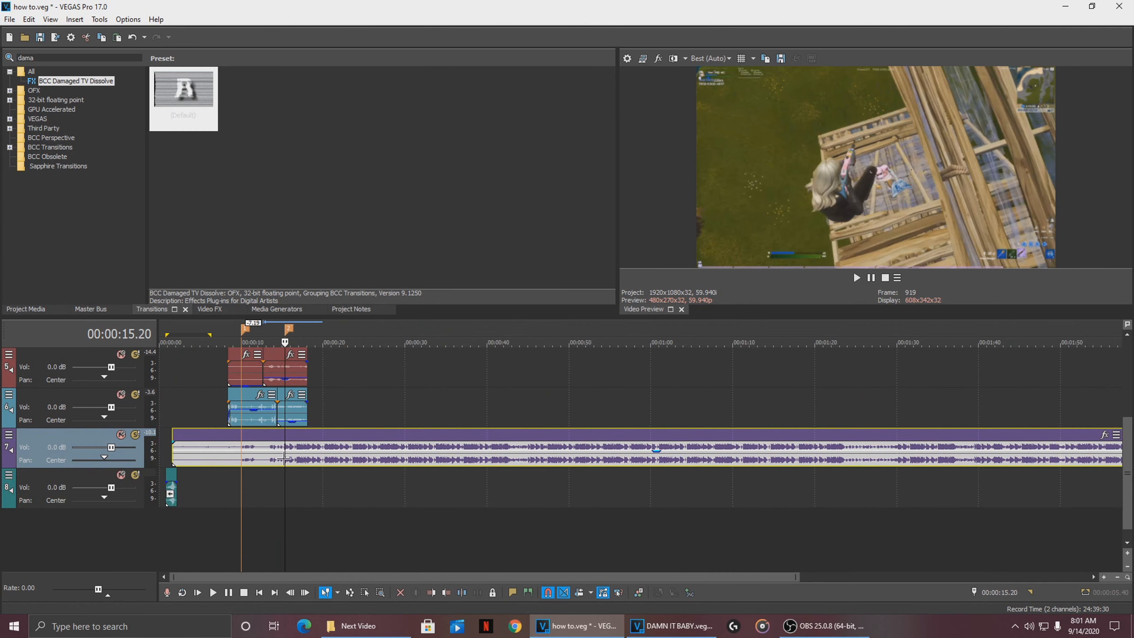
pyautogui.scroll(2, 290, 444)
pyautogui.scroll(4, 291, 450)
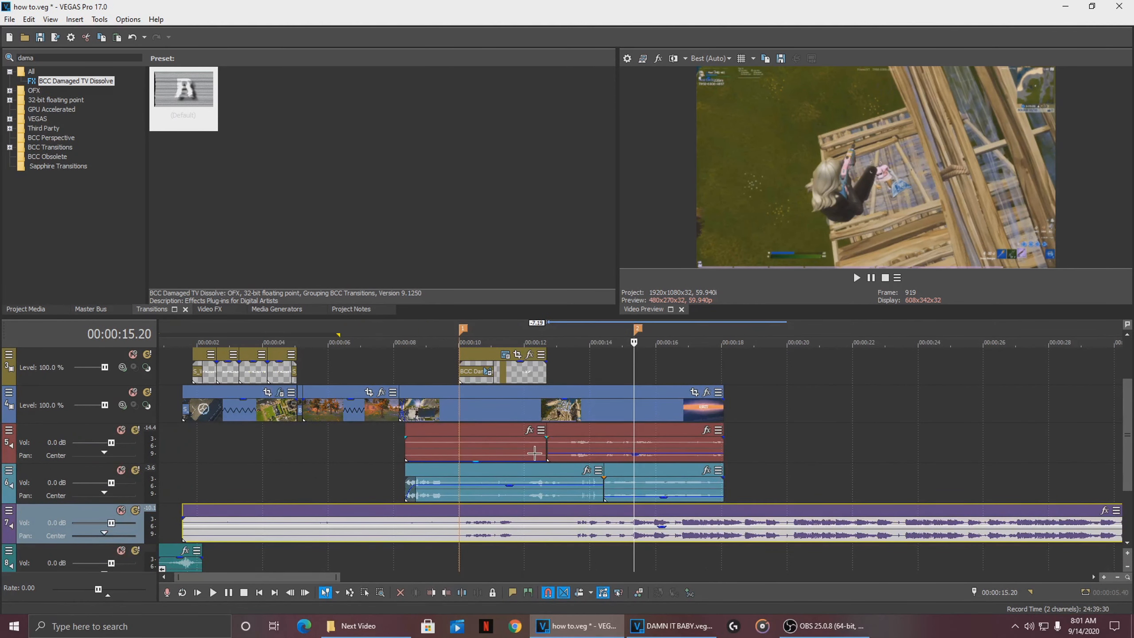
# - Play back the gameplay clip from the end of the titles and return the playhead to the second marker
pyautogui.click(589, 403)
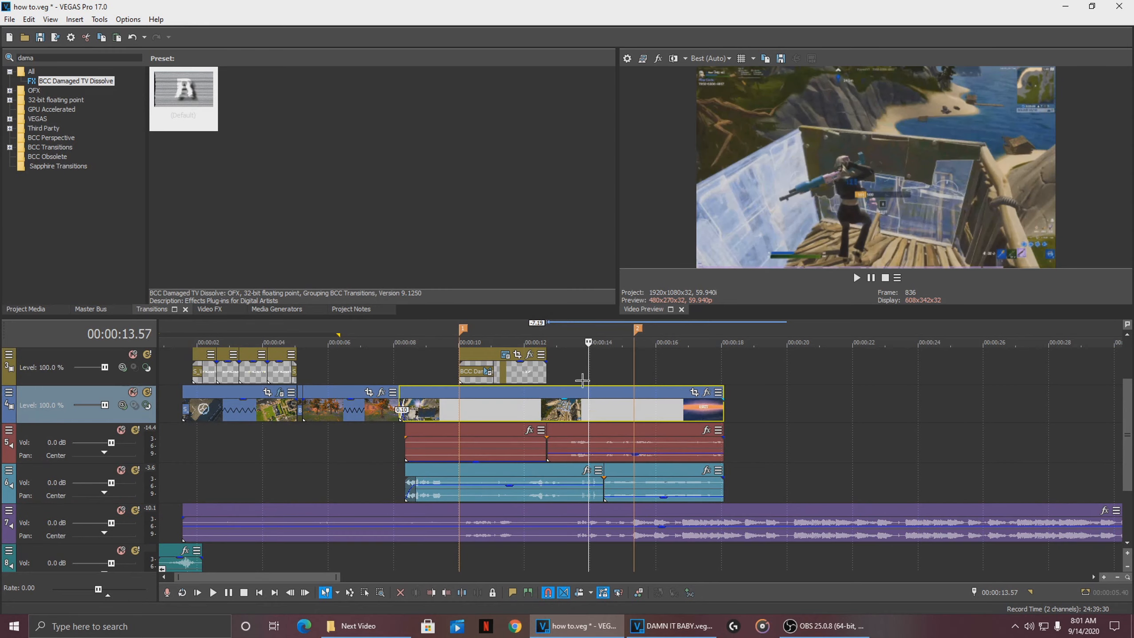
pyautogui.click(558, 373)
pyautogui.press('space')
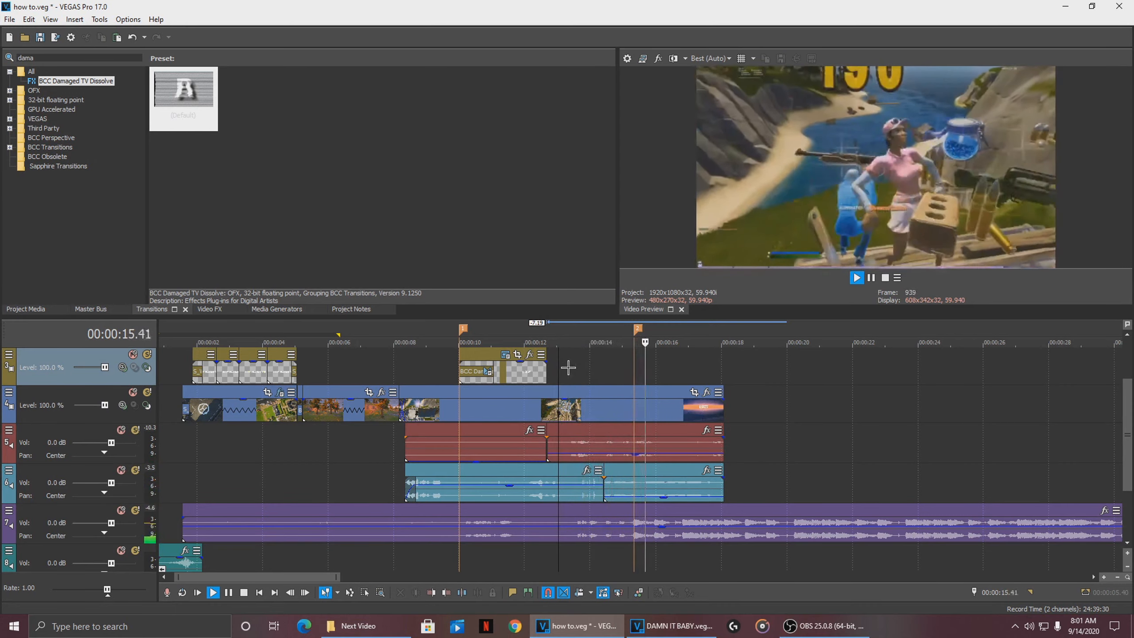
pyautogui.press('Return')
pyautogui.click(628, 377)
pyautogui.click(632, 377)
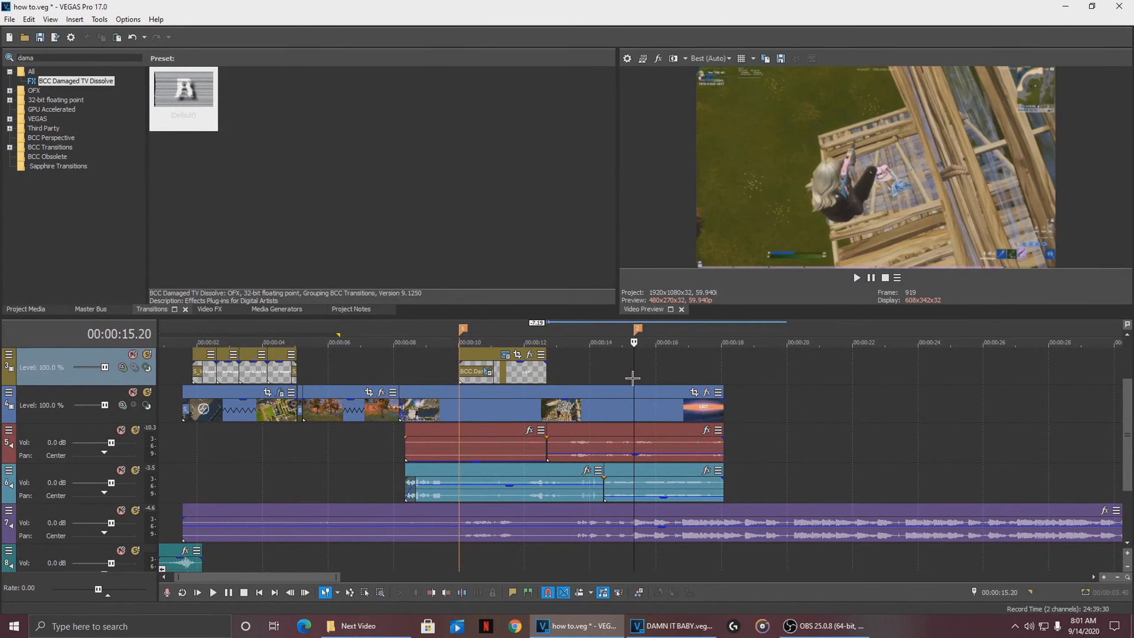
# - Add a velocity envelope to the gameplay clip under the titles
pyautogui.scroll(-1, 632, 394)
pyautogui.scroll(3, 634, 373)
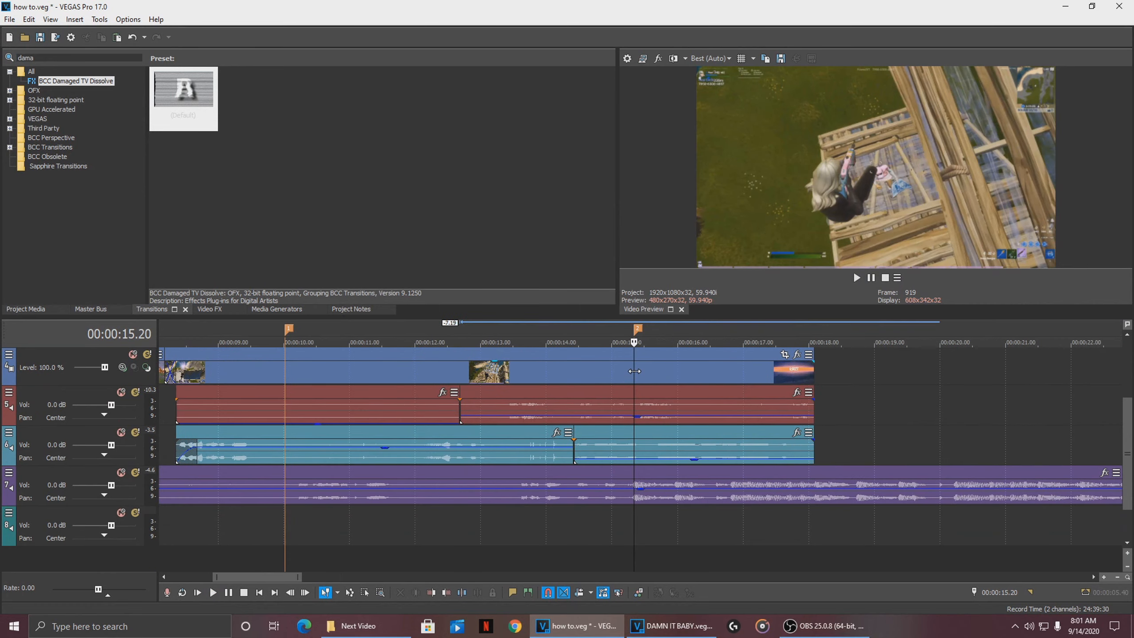
pyautogui.rightClick(634, 373)
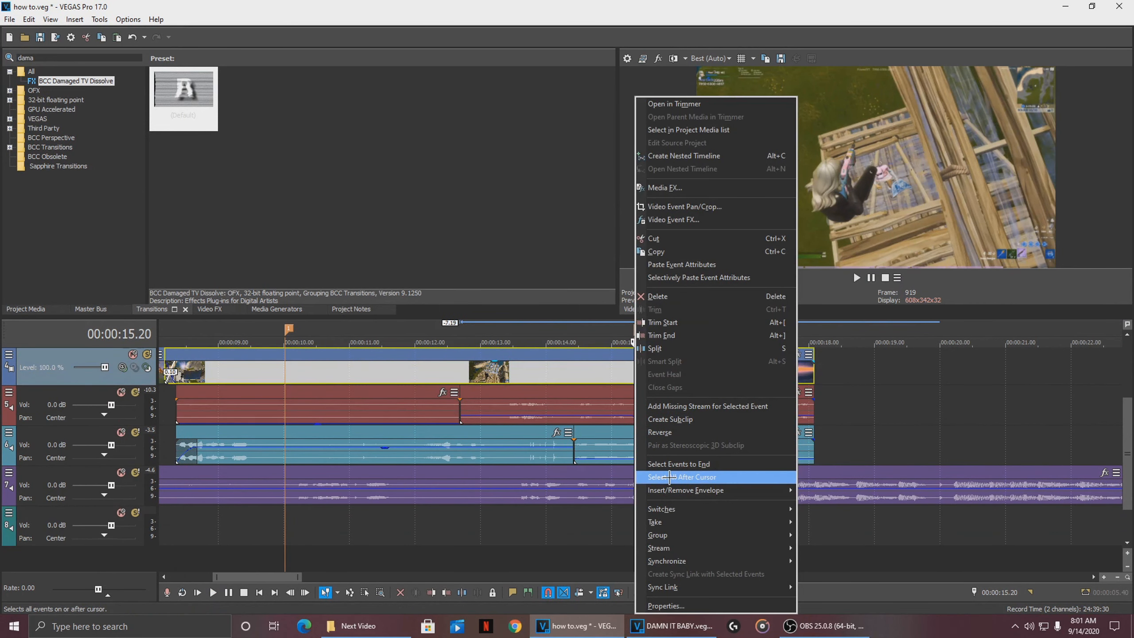
pyautogui.click(621, 369)
pyautogui.click(633, 364)
pyautogui.rightClick(635, 371)
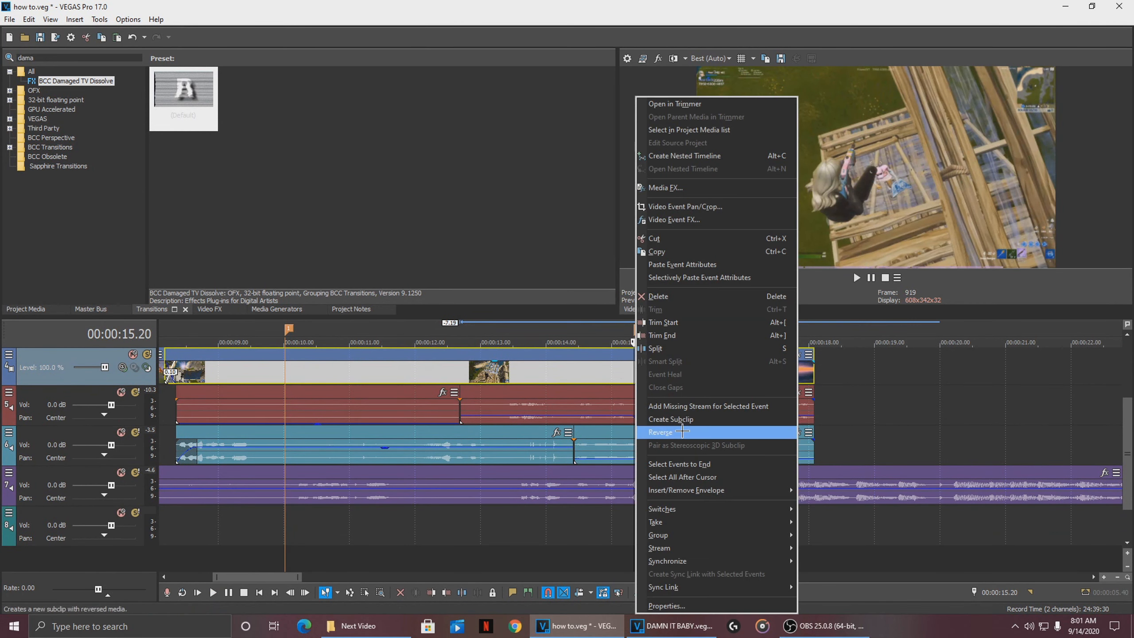
pyautogui.moveTo(759, 488)
pyautogui.click(871, 494)
# - Add velocity envelope points to the gameplay clip at 00:00:15.17, at the second marker (15.20) and at 15.27
pyautogui.scroll(10, 636, 384)
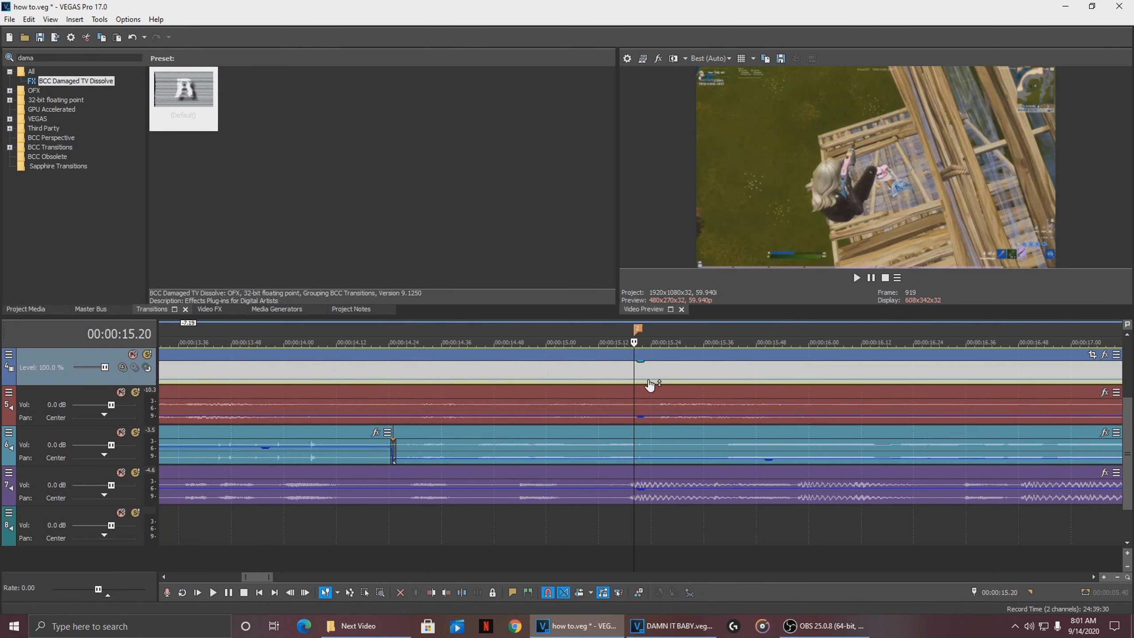
pyautogui.doubleClick(635, 380)
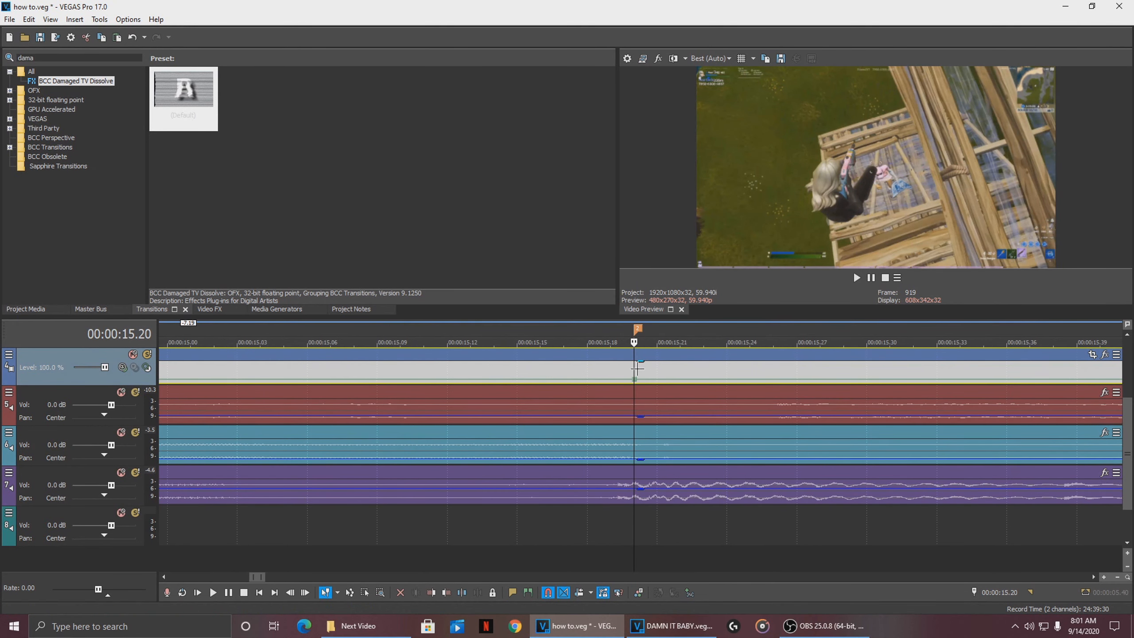
pyautogui.click(567, 382)
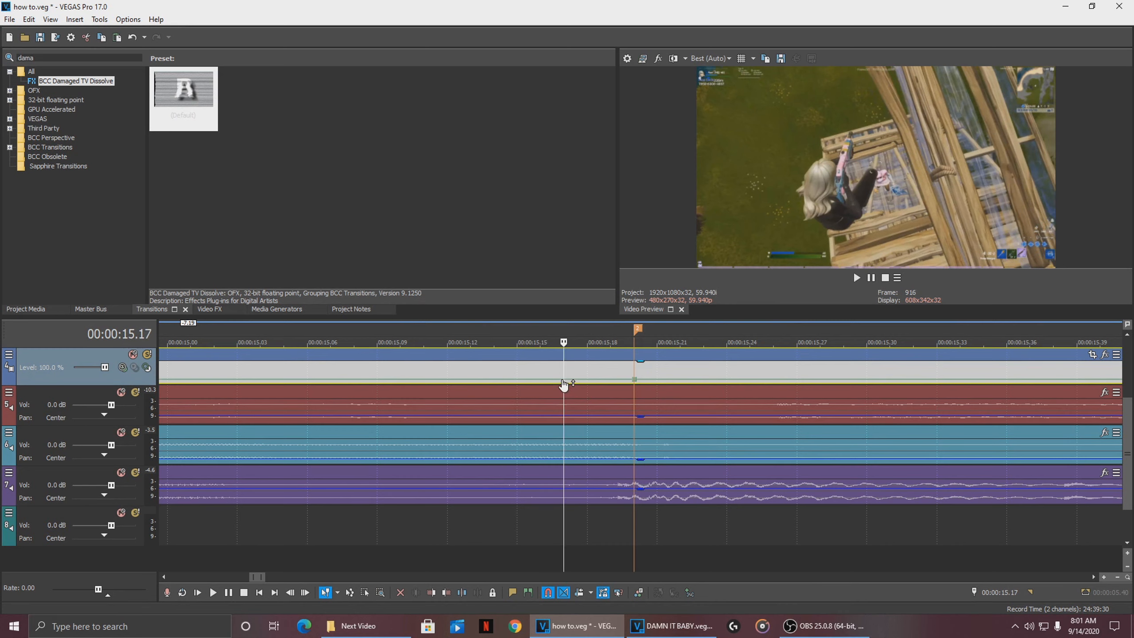
pyautogui.press('space')
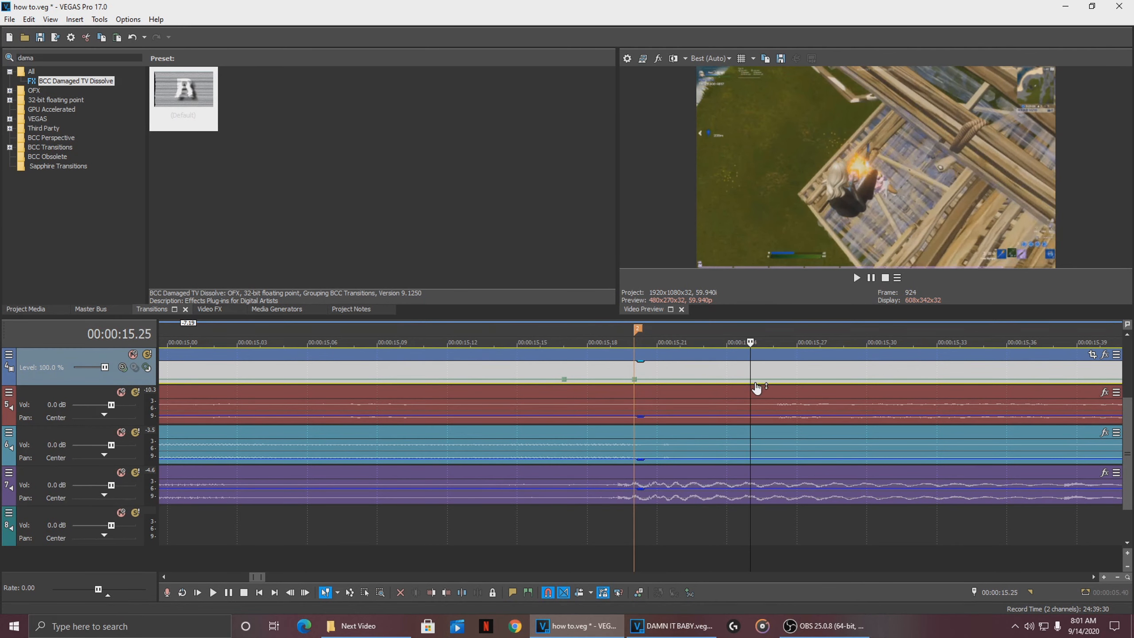
pyautogui.click(799, 385)
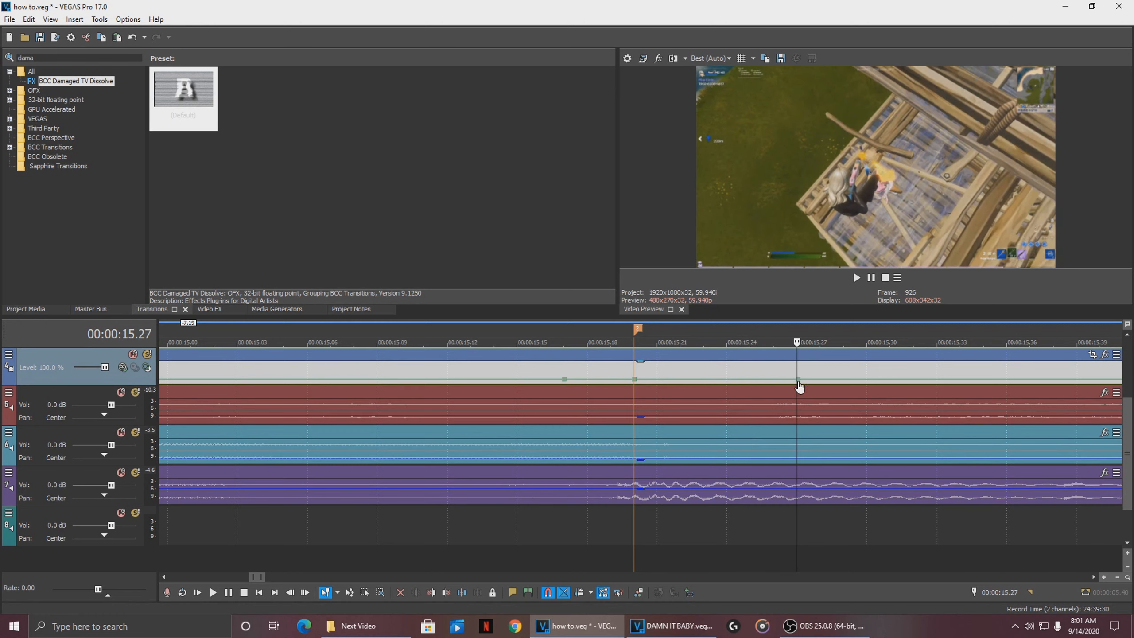
# - Set the velocity point at the second marker to 200% forward and the point at 00:00:15.27 to 50% forward
pyautogui.rightClick(634, 379)
pyautogui.click(696, 128)
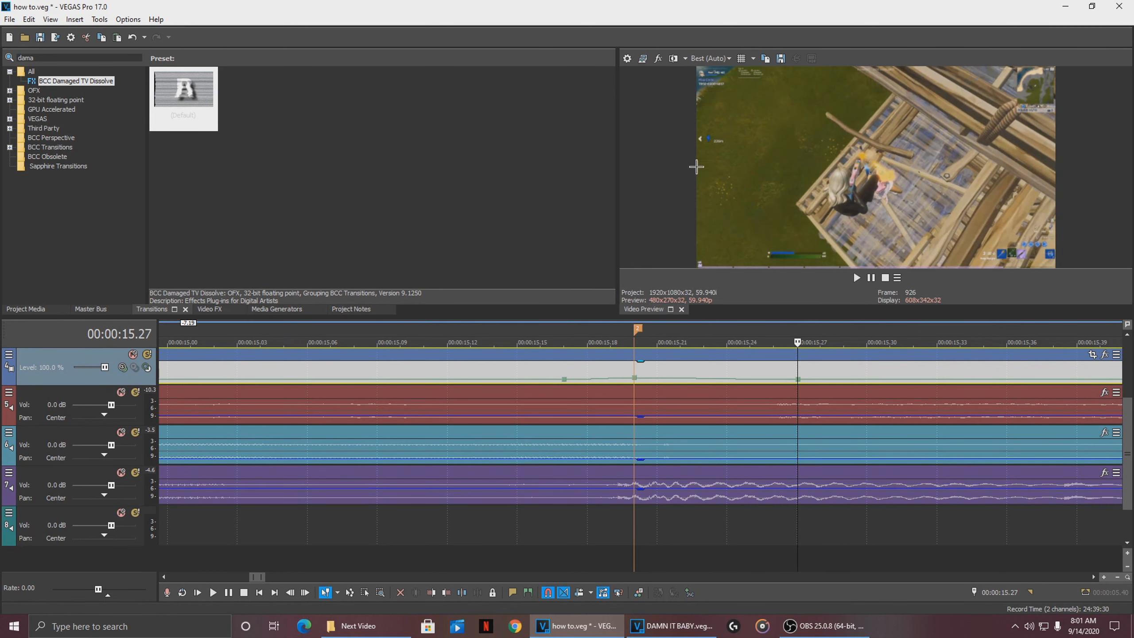
pyautogui.rightClick(798, 379)
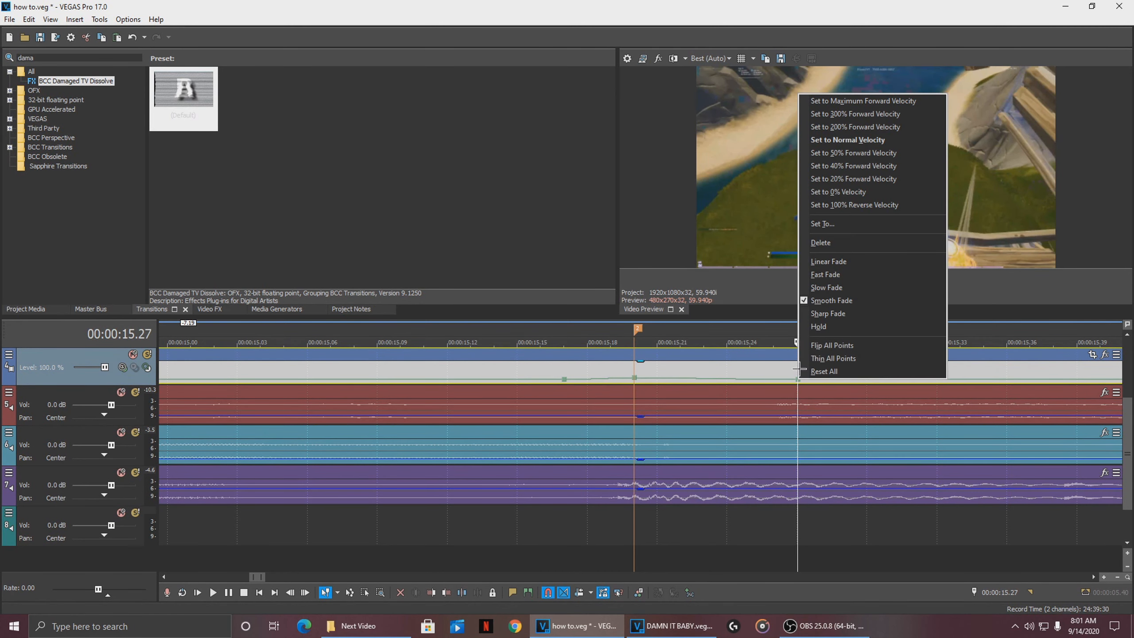
pyautogui.click(852, 153)
# - Play back the gameplay clip across the second marker to check the speed change and find where the clip should end
pyautogui.scroll(-8, 722, 420)
pyautogui.click(566, 375)
pyautogui.press('space')
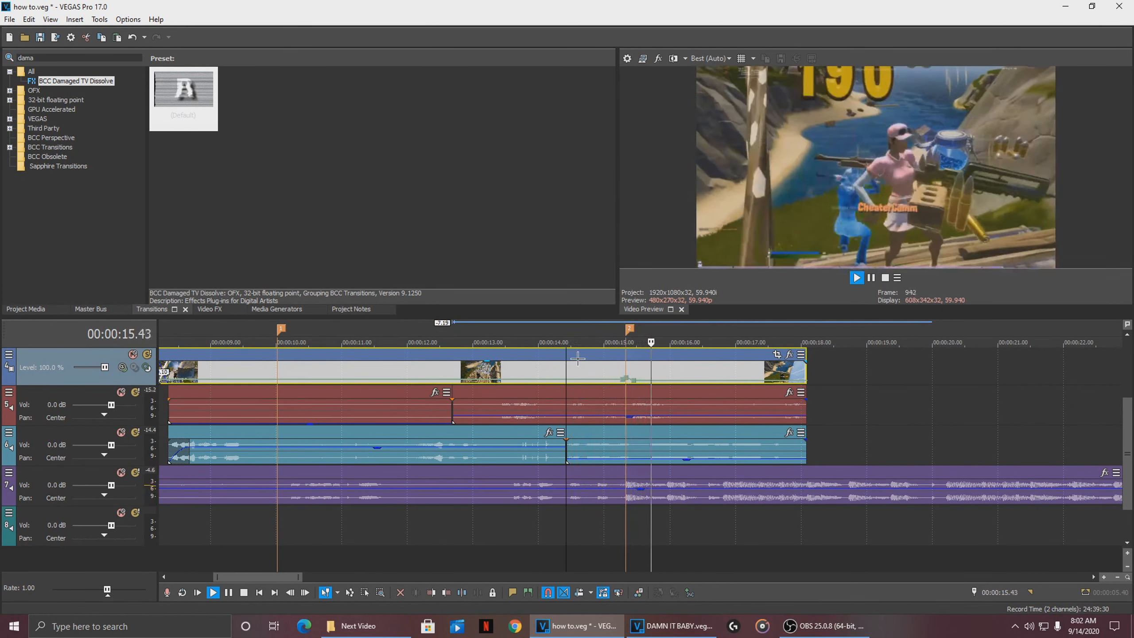
pyautogui.press('space')
pyautogui.scroll(-2, 594, 349)
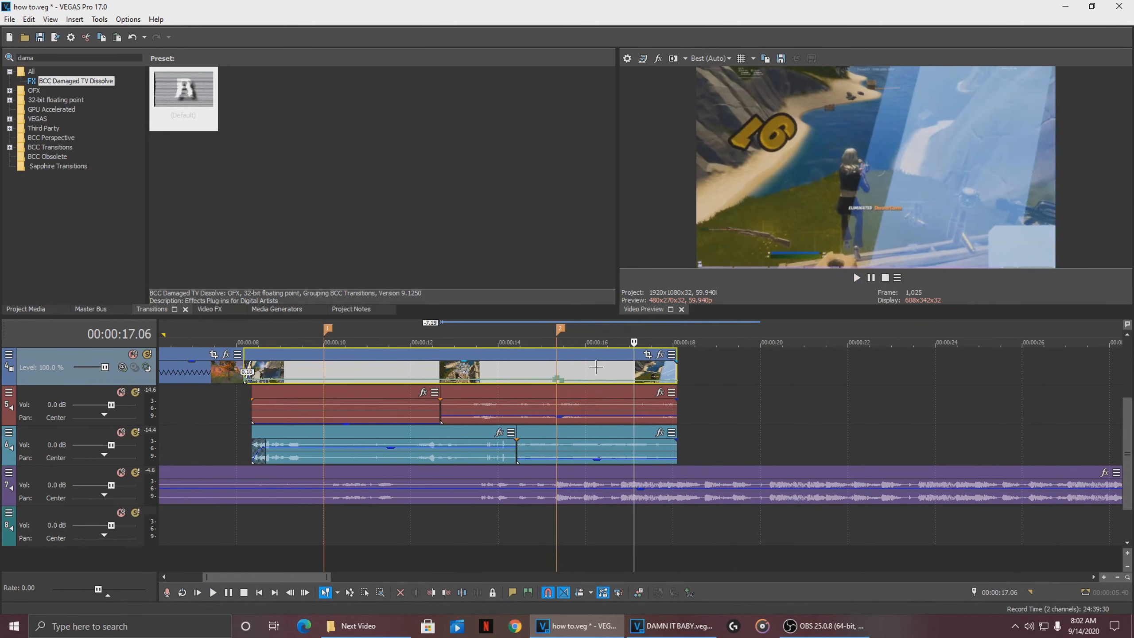
pyautogui.press('space')
pyautogui.press('space')
pyautogui.click(559, 375)
pyautogui.press('space')
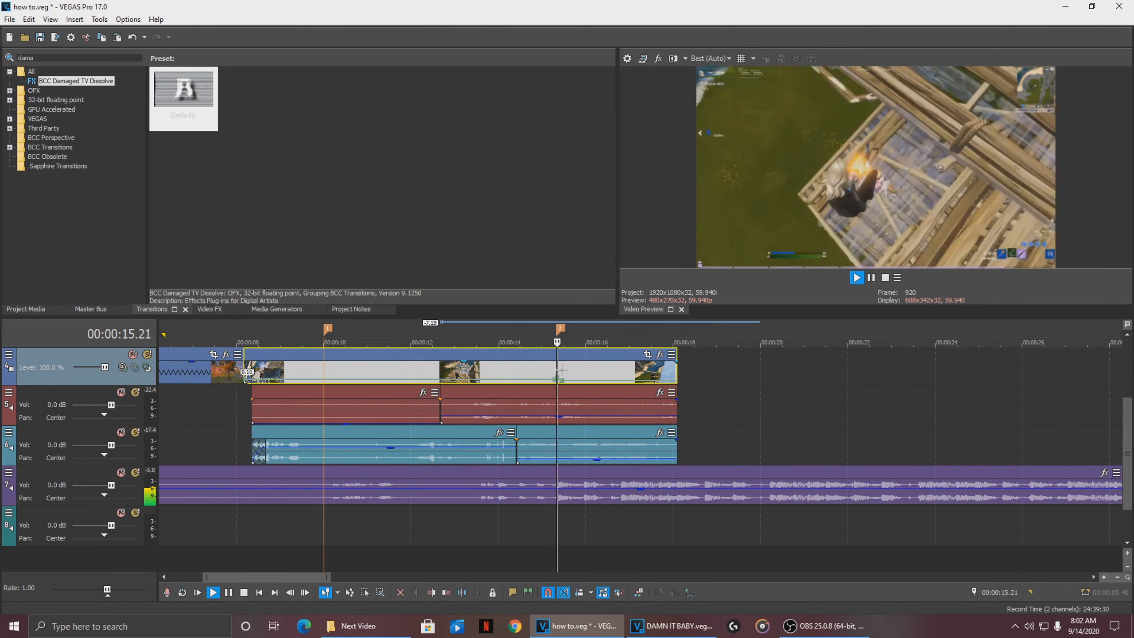
pyautogui.press('space')
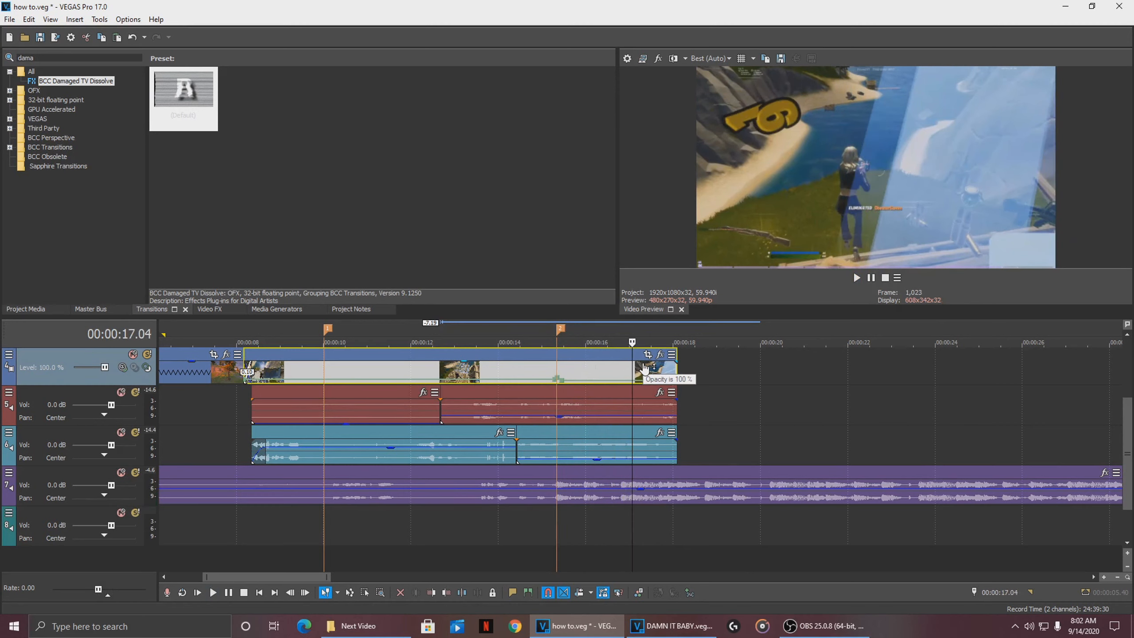
# - Split the gameplay clip and the two audio tracks directly below it at 00:00:17.04
pyautogui.press('s')
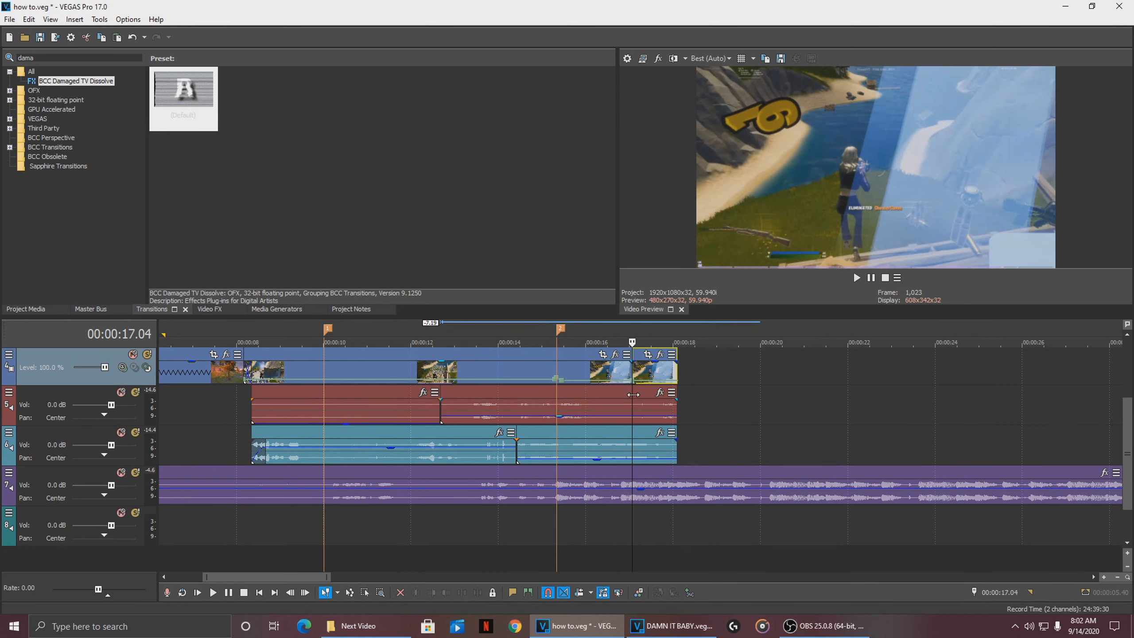
pyautogui.click(631, 419)
pyautogui.press('s')
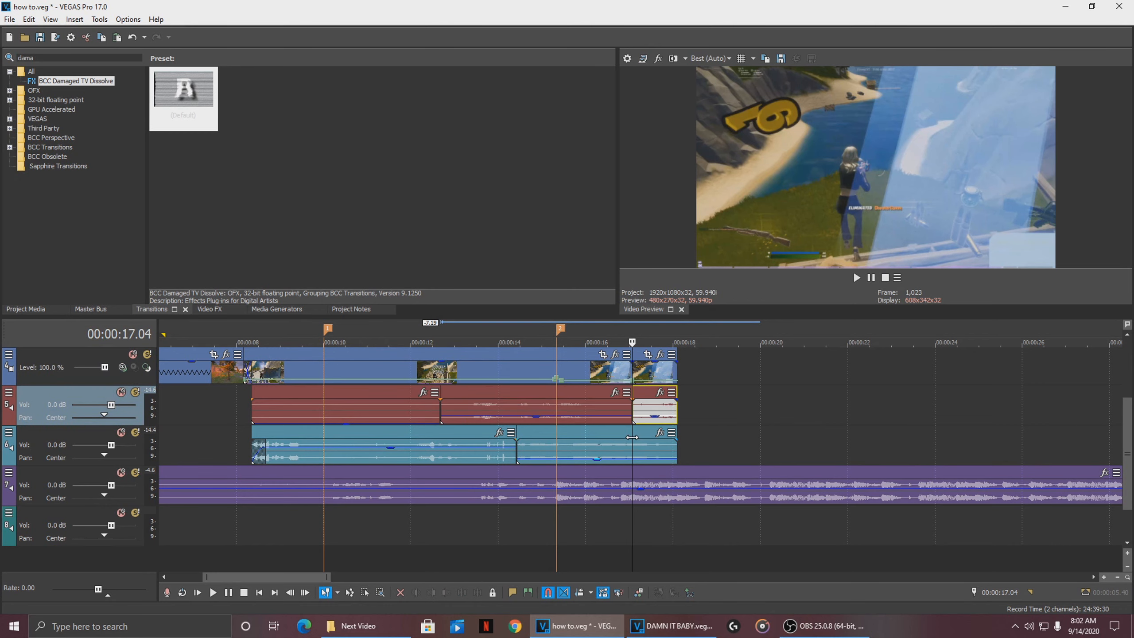
pyautogui.click(633, 441)
pyautogui.press('s')
# - Delete the leftover gameplay and audio pieces after 00:00:17.04
pyautogui.press('Delete')
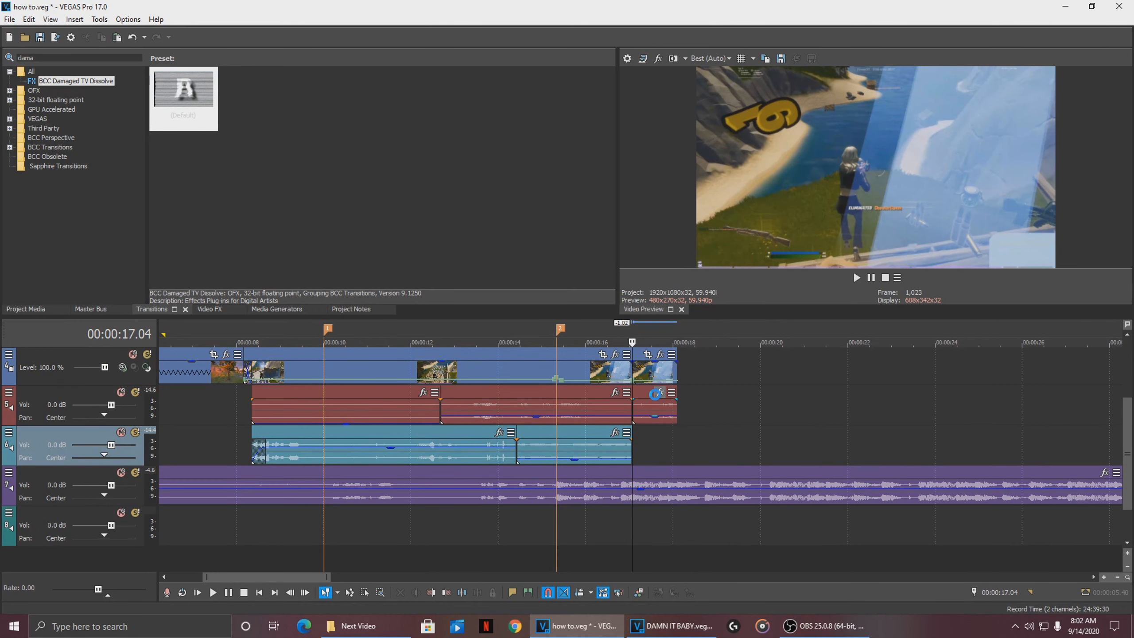
pyautogui.click(655, 393)
pyautogui.click(927, 130)
pyautogui.click(638, 377)
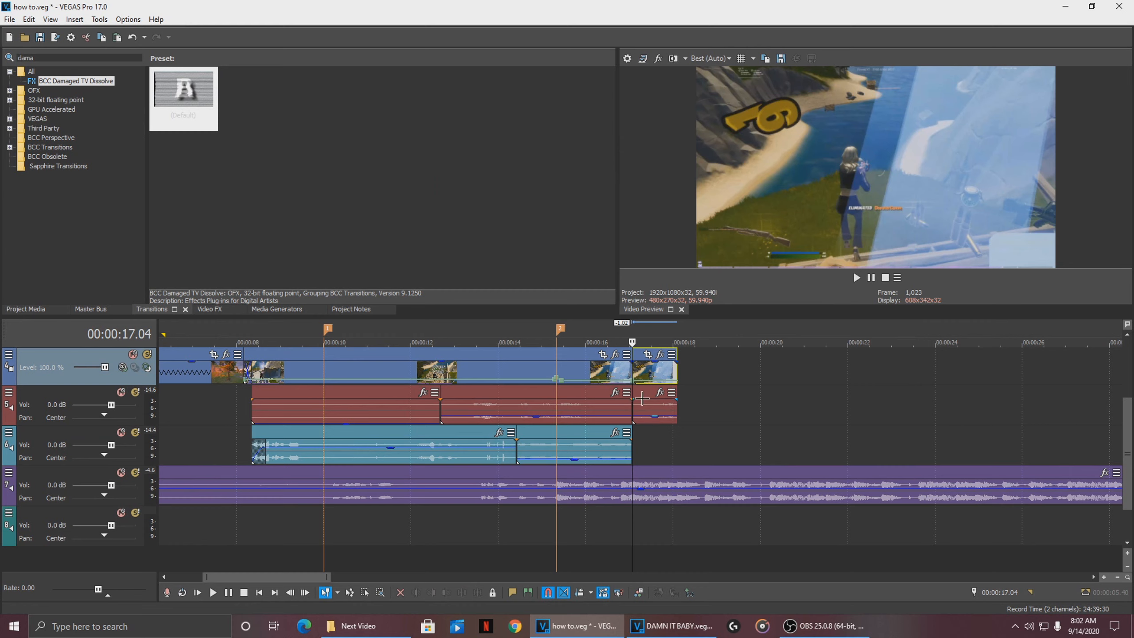
pyautogui.press('Delete')
pyautogui.click(641, 398)
pyautogui.press('Delete')
# - Return the playhead to the second marker and save the project
pyautogui.scroll(-2, 633, 398)
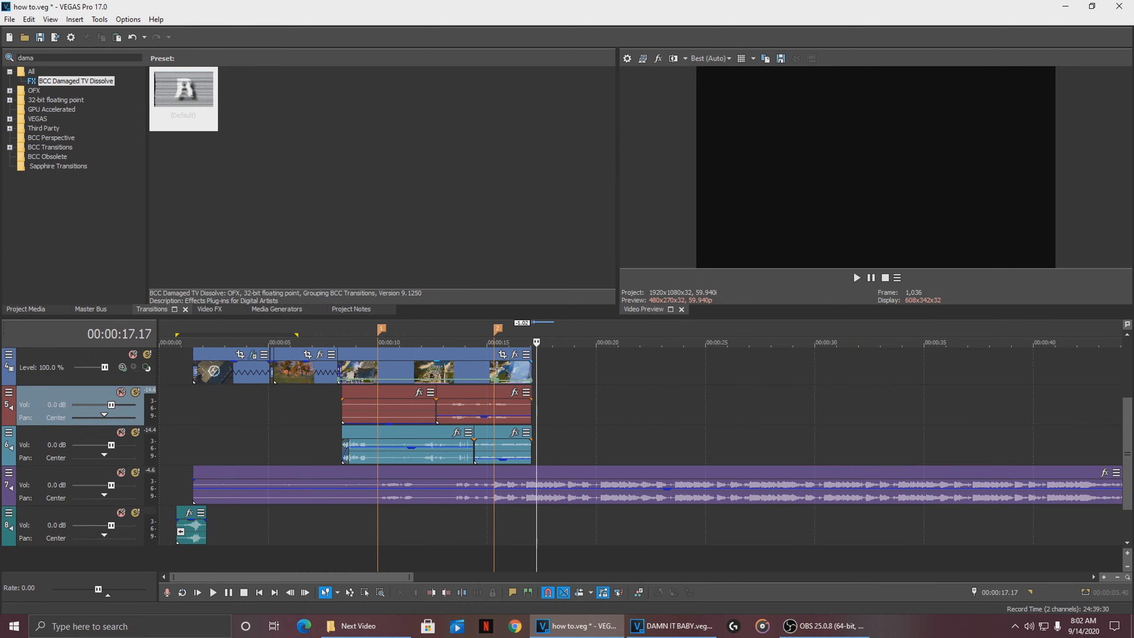
pyautogui.click(496, 367)
pyautogui.hotkey('ctrl', 's')
pyautogui.scroll(-2, 393, 426)
pyautogui.scroll(1, 274, 427)
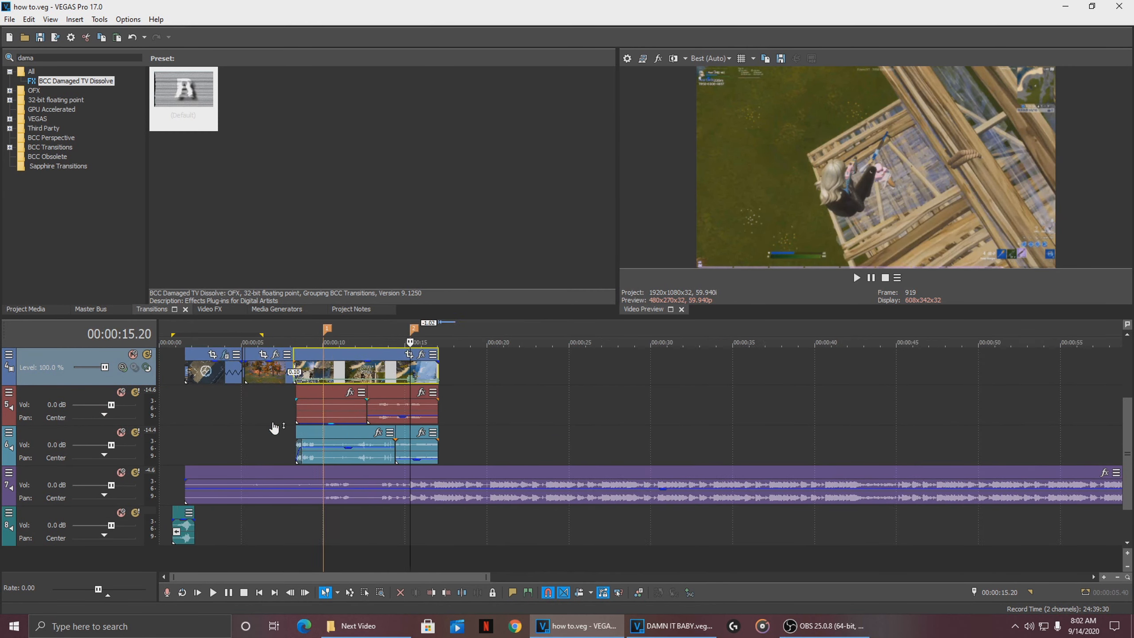
# - Play back the whole intro from the start through the end of the gameplay clip
pyautogui.scroll(1, 169, 423)
pyautogui.click(166, 413)
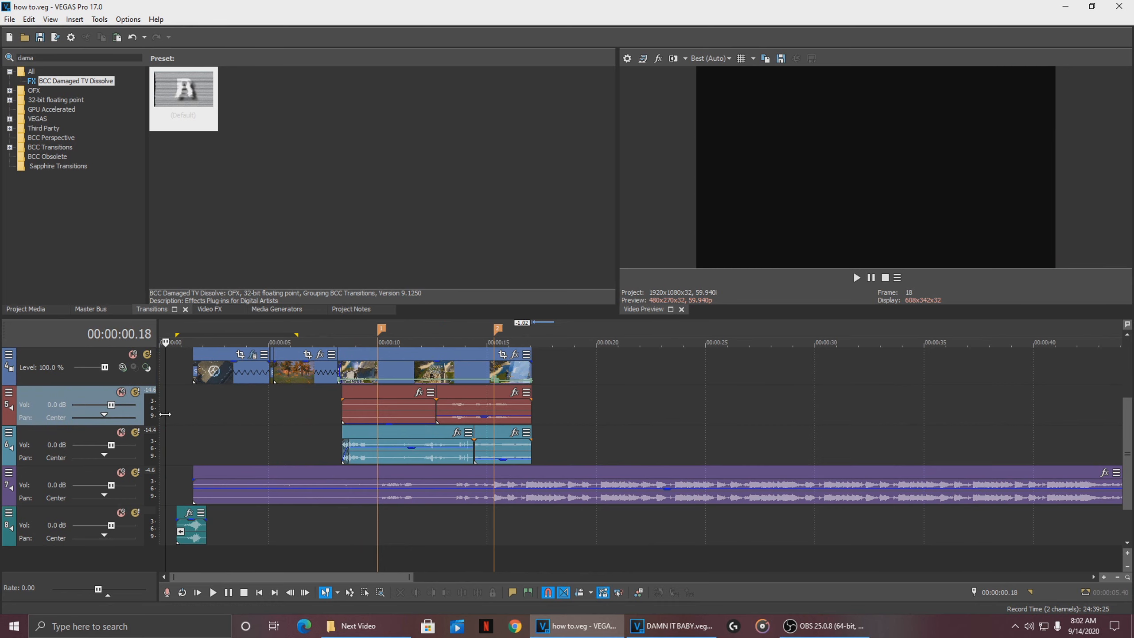
pyautogui.press('space')
pyautogui.press('Return')
pyautogui.click(832, 624)
pyautogui.click(832, 623)
pyautogui.click(162, 414)
pyautogui.press('space')
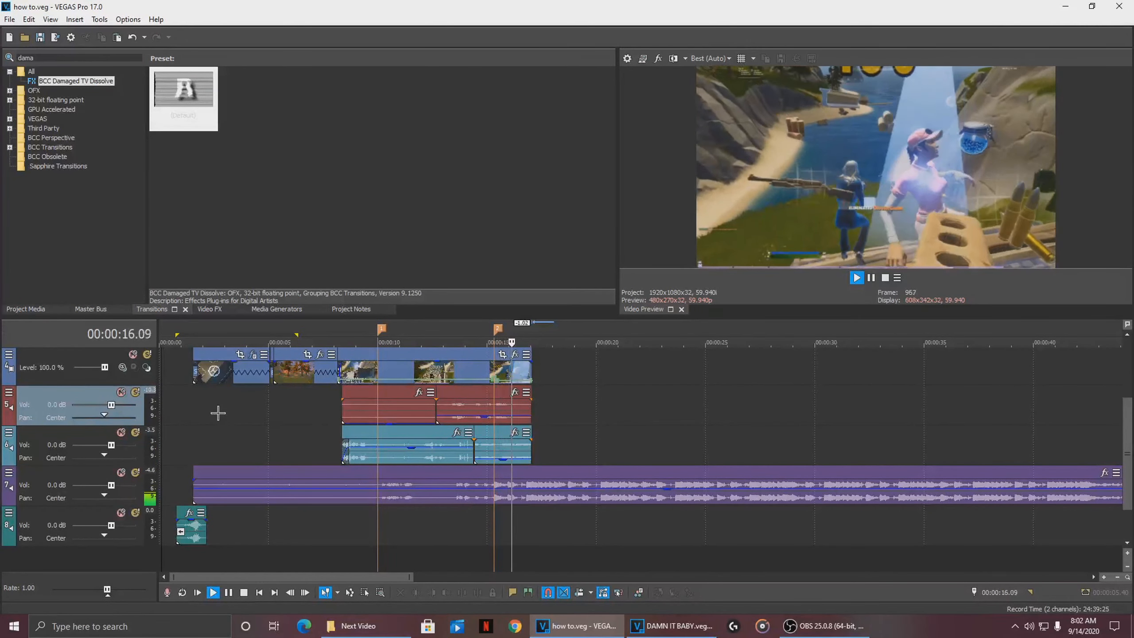
pyautogui.press('space')
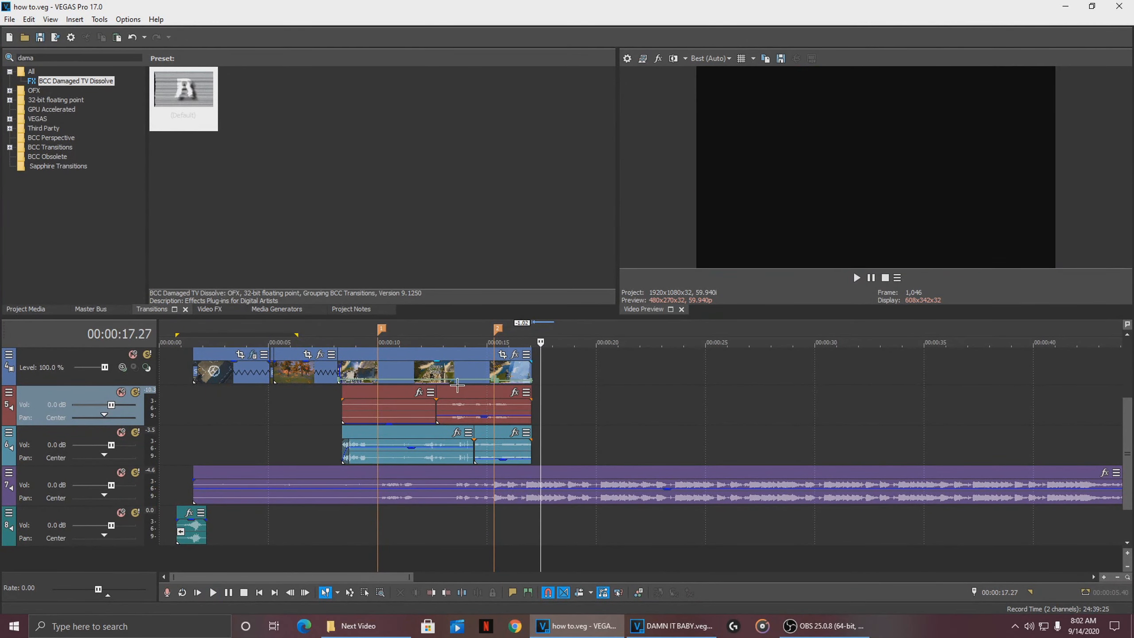
# - Select the lower title at its end and search the transitions for "zoom"
pyautogui.scroll(2, 457, 384)
pyautogui.click(436, 406)
pyautogui.scroll(5, 440, 405)
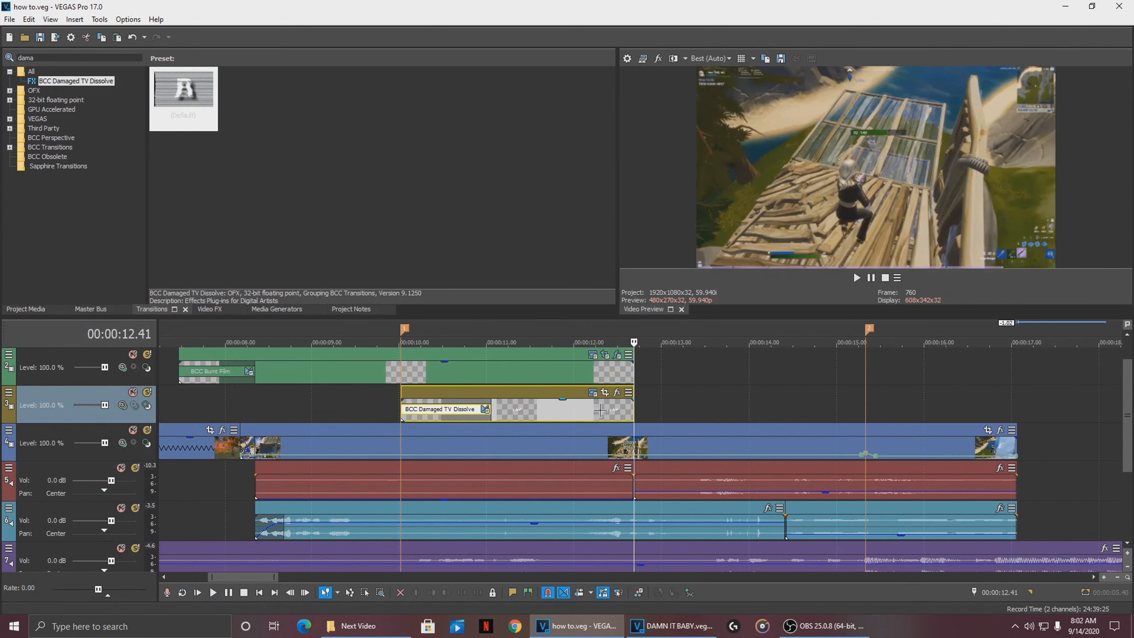
pyautogui.click(584, 411)
pyautogui.moveTo(584, 411); pyautogui.dragTo(636, 415)
pyautogui.moveTo(41, 59); pyautogui.dragTo(1, 66)
pyautogui.write('zoom')
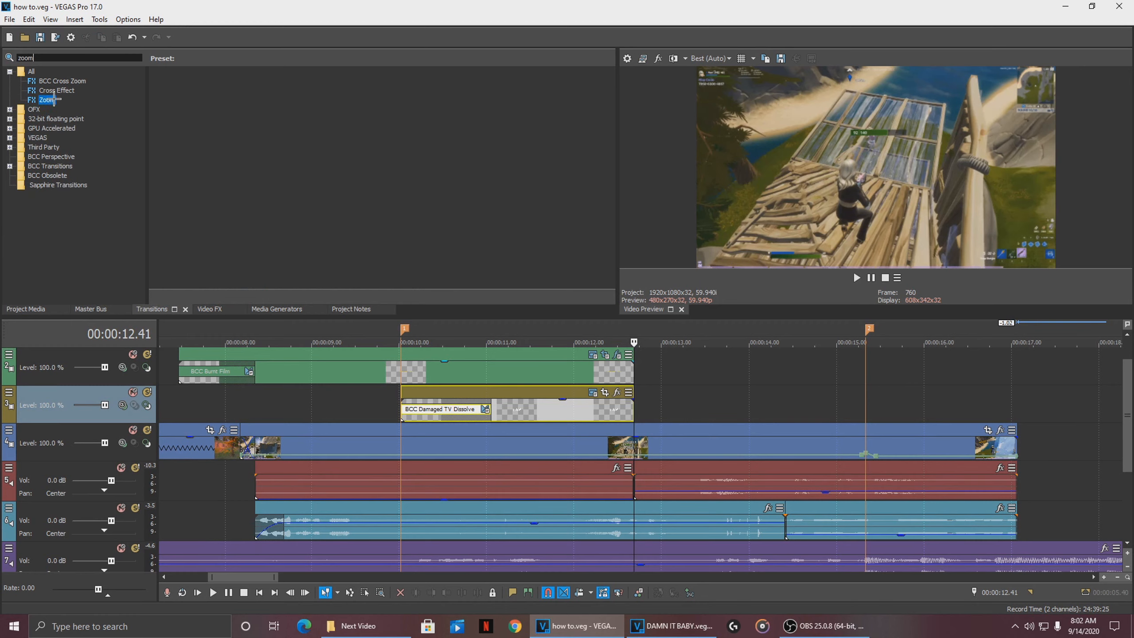
# - Apply the Zoom transition's Zoom Out, Center preset to the end of the lower title and shorten the transition
pyautogui.click(54, 99)
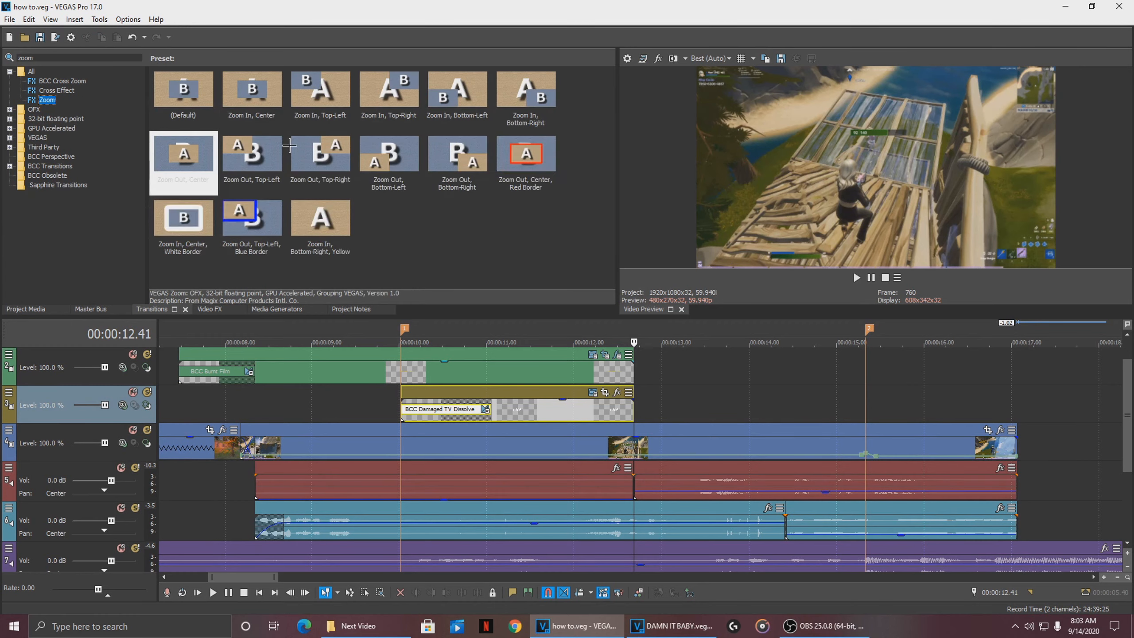
pyautogui.moveTo(192, 180); pyautogui.dragTo(606, 366)
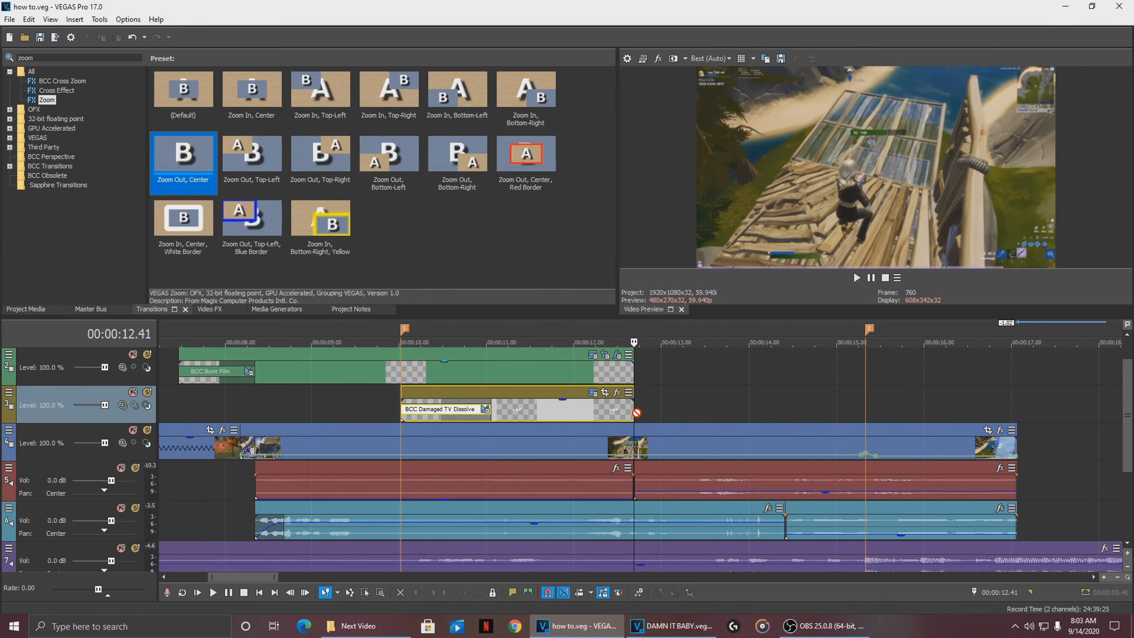
pyautogui.moveTo(630, 408); pyautogui.dragTo(629, 408)
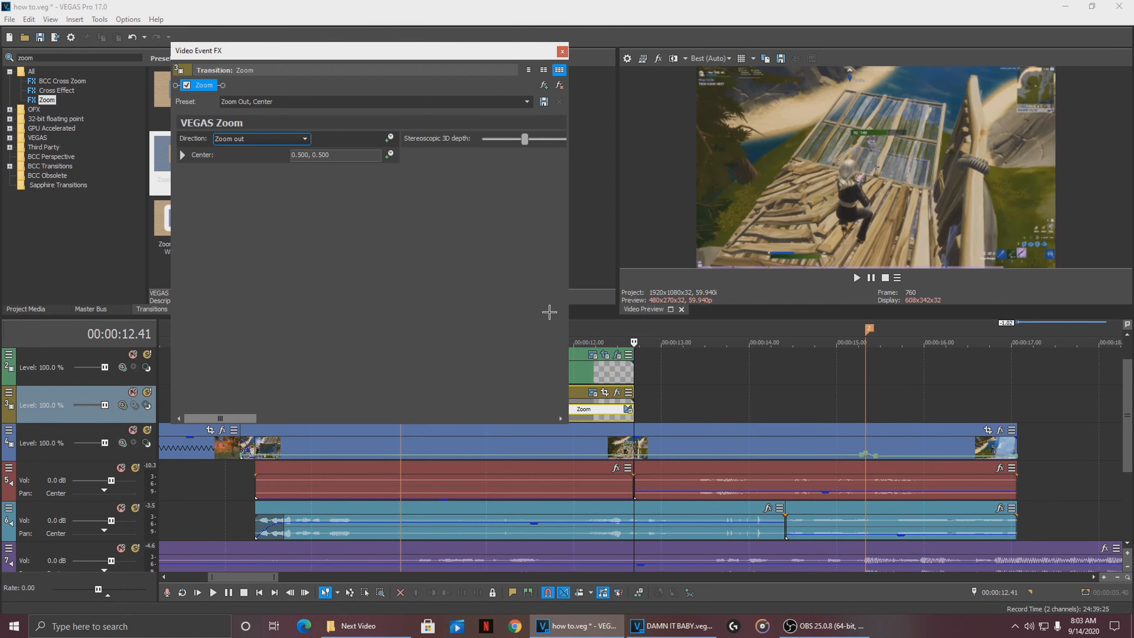
pyautogui.click(562, 51)
pyautogui.moveTo(548, 413); pyautogui.dragTo(606, 413)
# - Apply the Zoom Out, Center transition to the end of the upper title and shorten it to match
pyautogui.moveTo(183, 161); pyautogui.dragTo(630, 371)
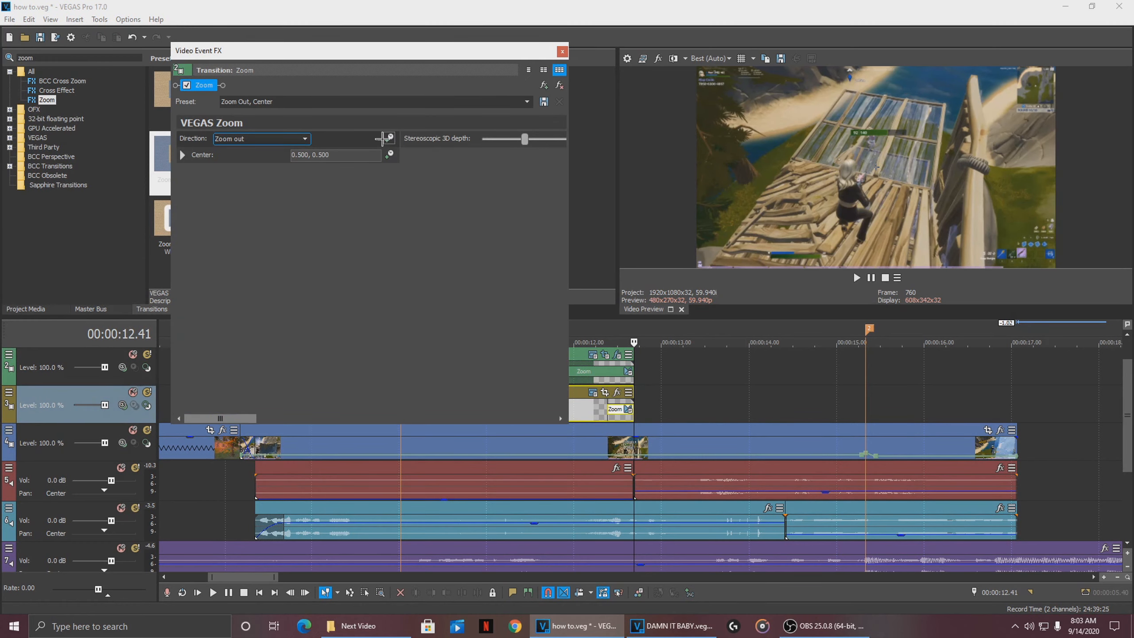
pyautogui.click(562, 51)
pyautogui.moveTo(549, 372); pyautogui.dragTo(602, 383)
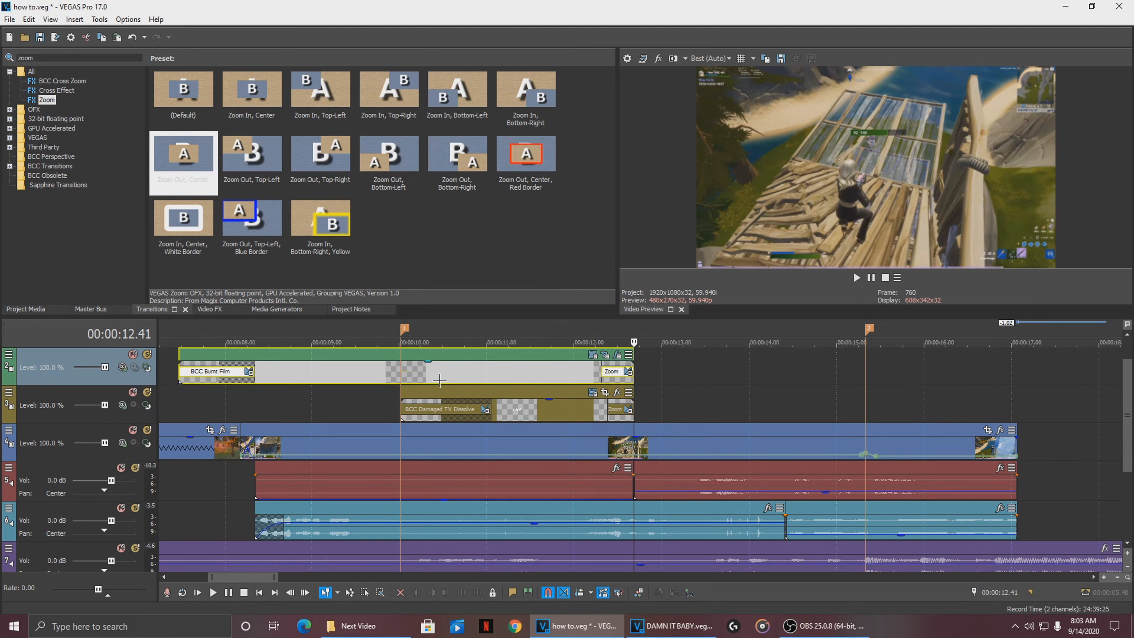
# - Play back from the start of the upper title past the gameplay clip and return the playhead to the second marker
pyautogui.scroll(-3, 337, 394)
pyautogui.click(403, 401)
pyautogui.press('space')
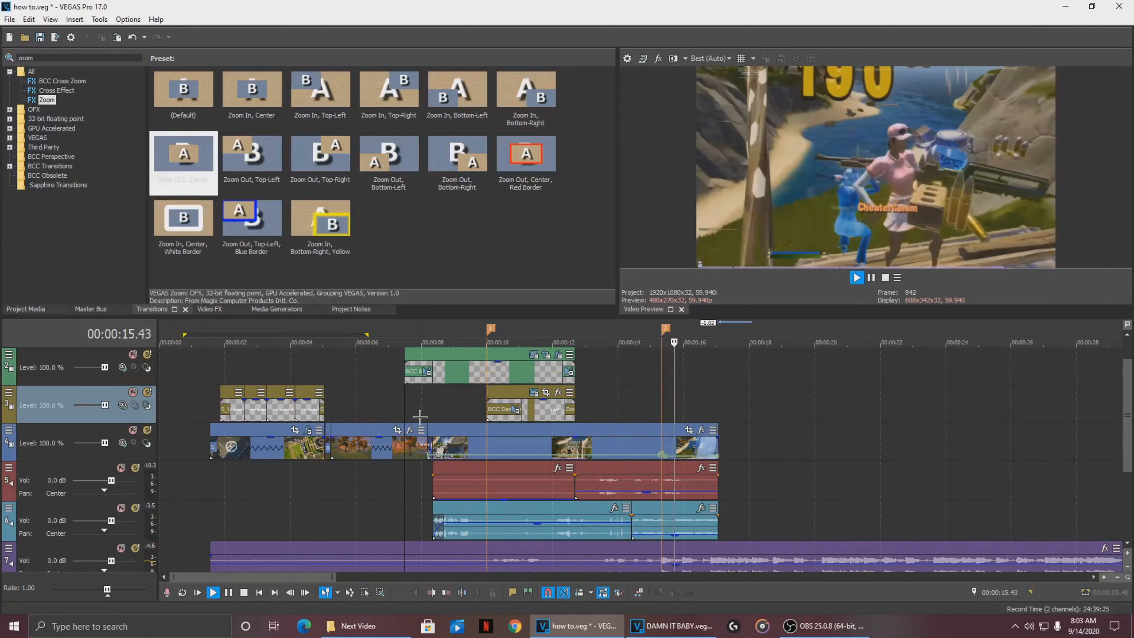
pyautogui.press('Return')
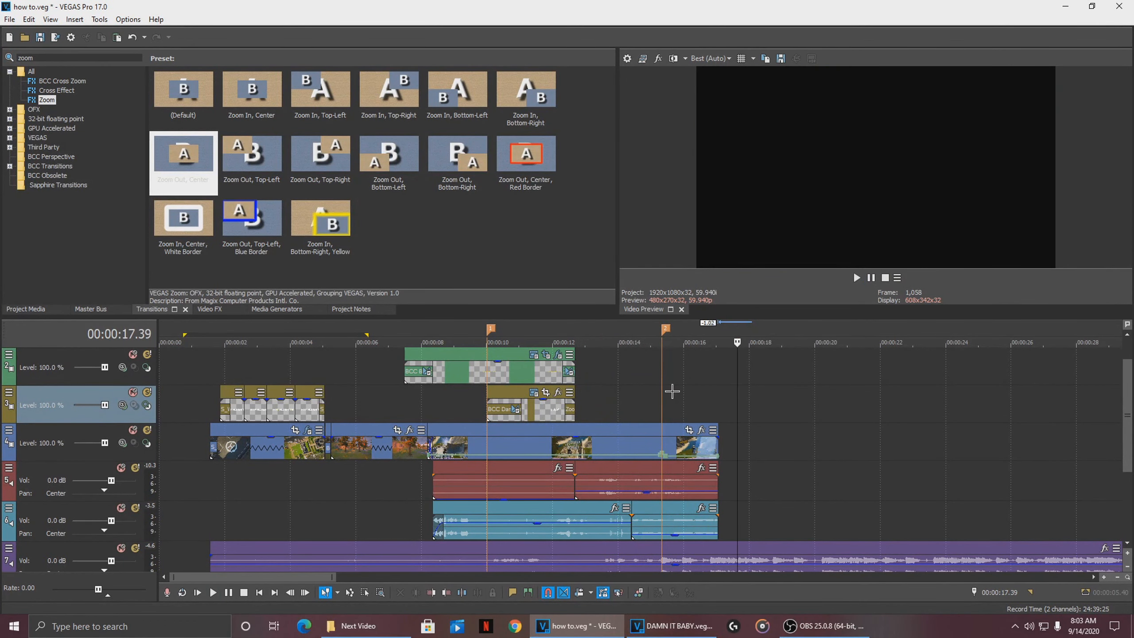
pyautogui.click(663, 393)
pyautogui.scroll(-2, 668, 405)
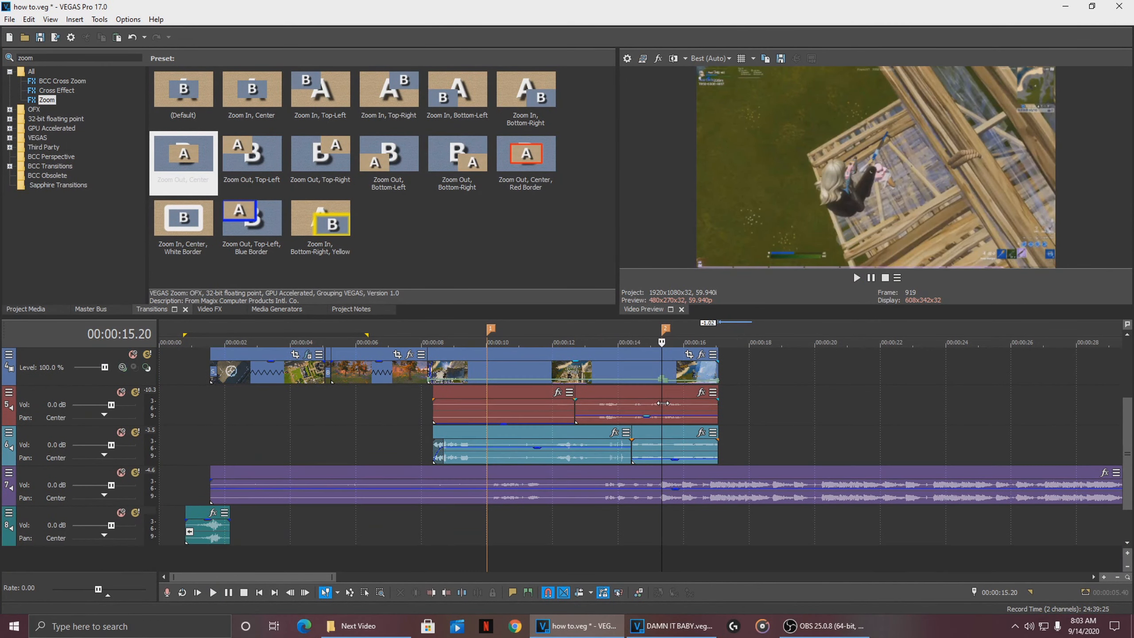
pyautogui.scroll(2, 666, 402)
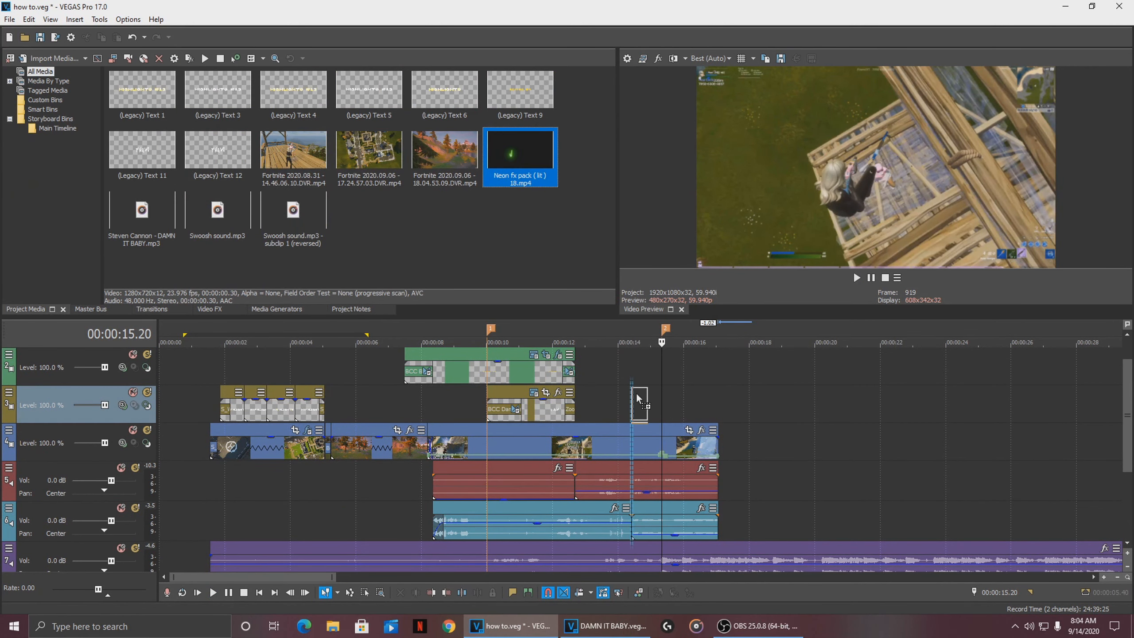
# - Place the Neon fx pack clip on the gameplay track beyond the gameplay's end and delete its audio
pyautogui.moveTo(638, 413); pyautogui.dragTo(781, 457)
pyautogui.click(780, 489)
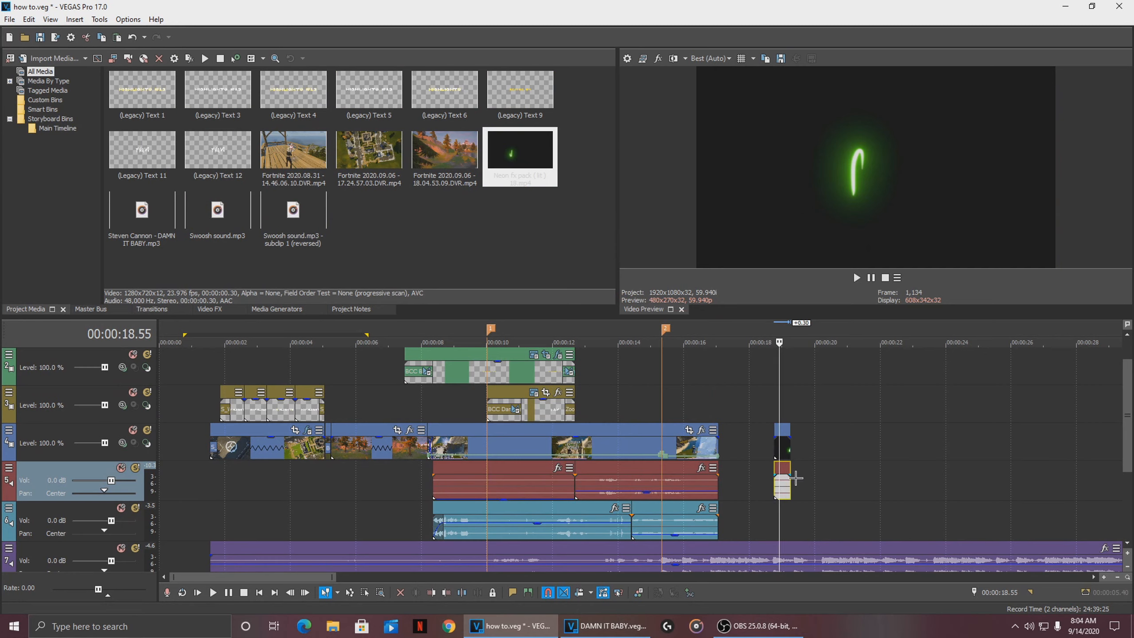
pyautogui.click(783, 487)
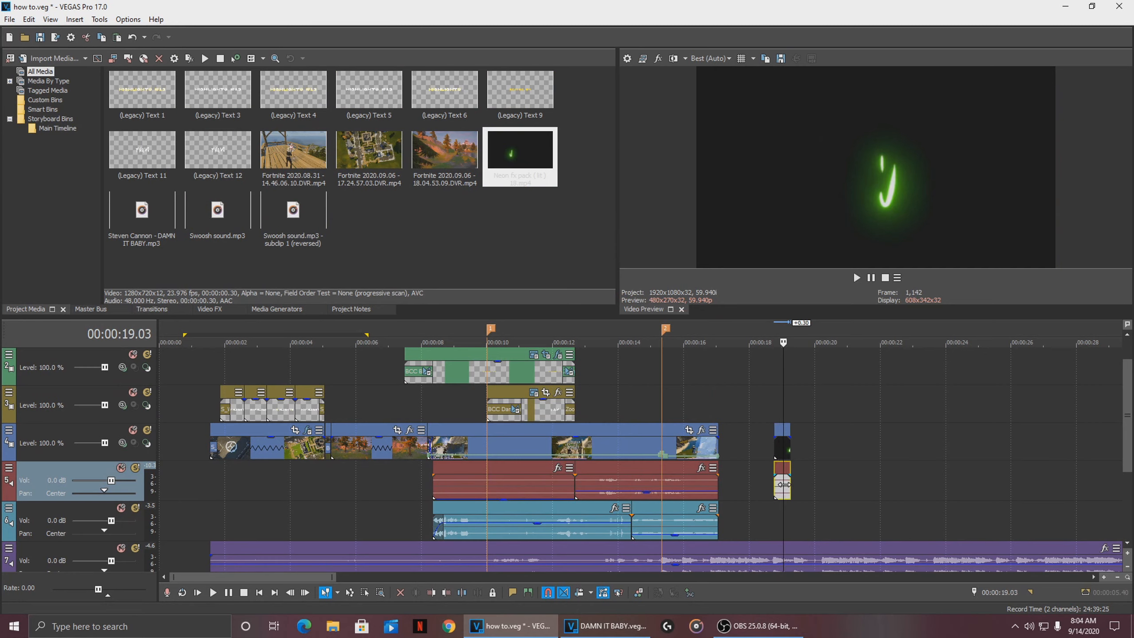
pyautogui.click(785, 483)
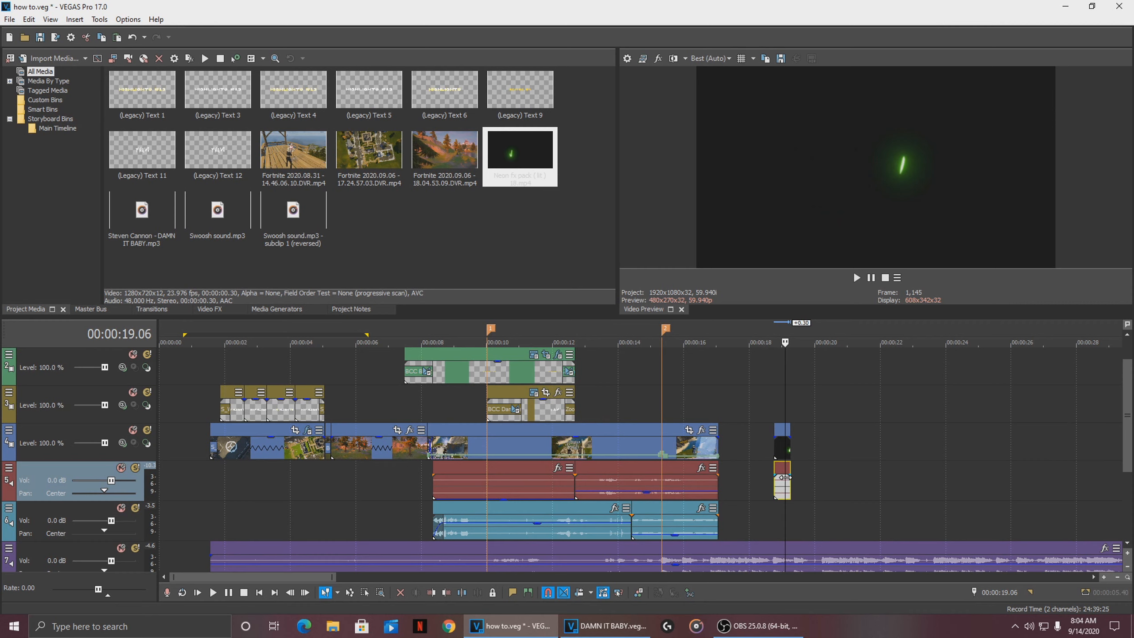
pyautogui.press('Delete')
# - Try the neon clip on the upper title's track at 00:00:13.49, play back that section, and move the clip aside
pyautogui.moveTo(780, 440); pyautogui.dragTo(612, 414)
pyautogui.click(596, 417)
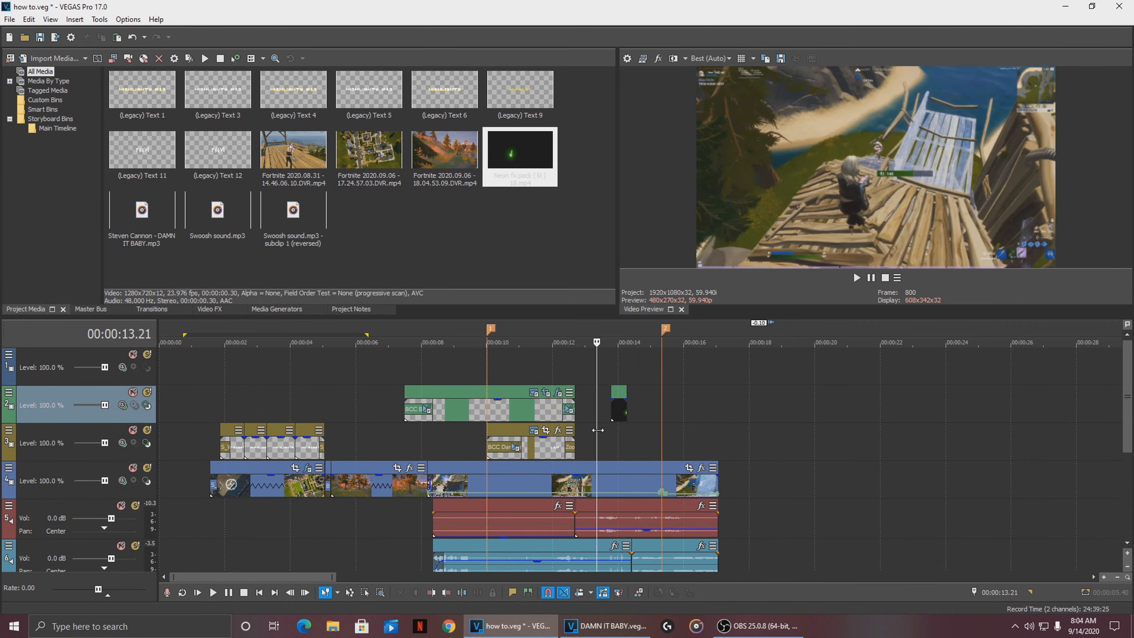
pyautogui.click(605, 437)
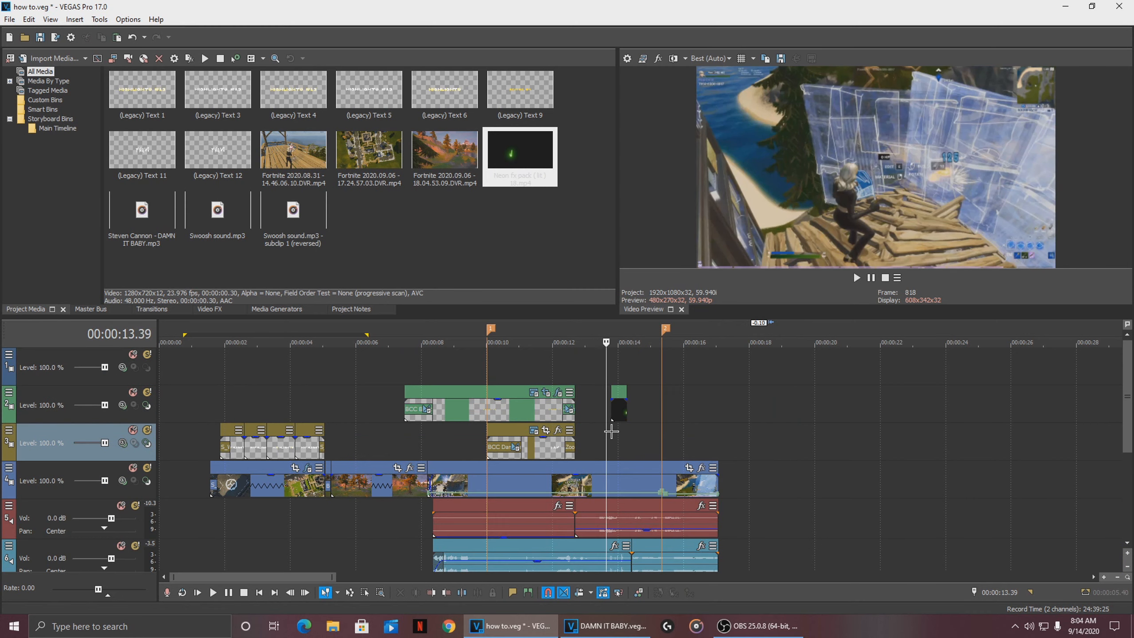
pyautogui.click(576, 414)
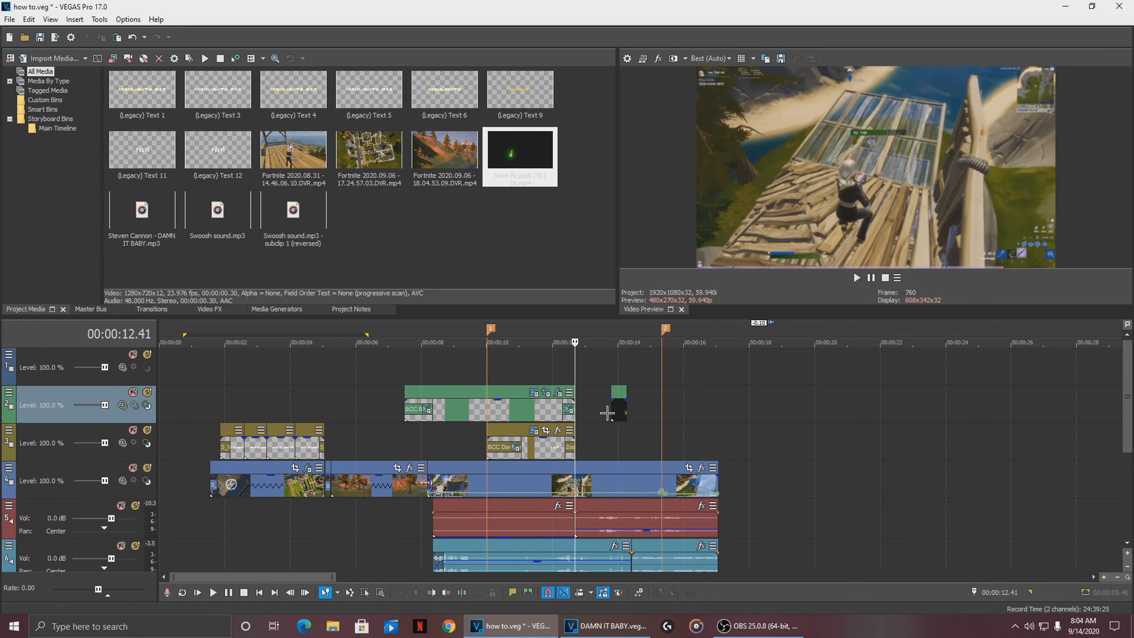
pyautogui.press('space')
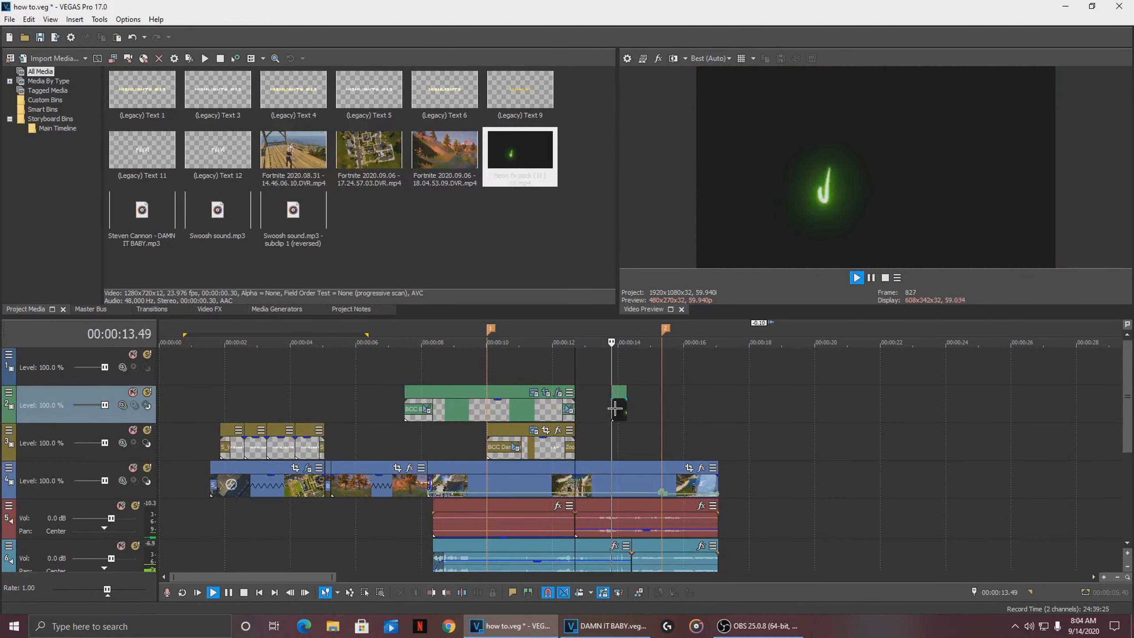
pyautogui.moveTo(616, 408); pyautogui.dragTo(771, 414)
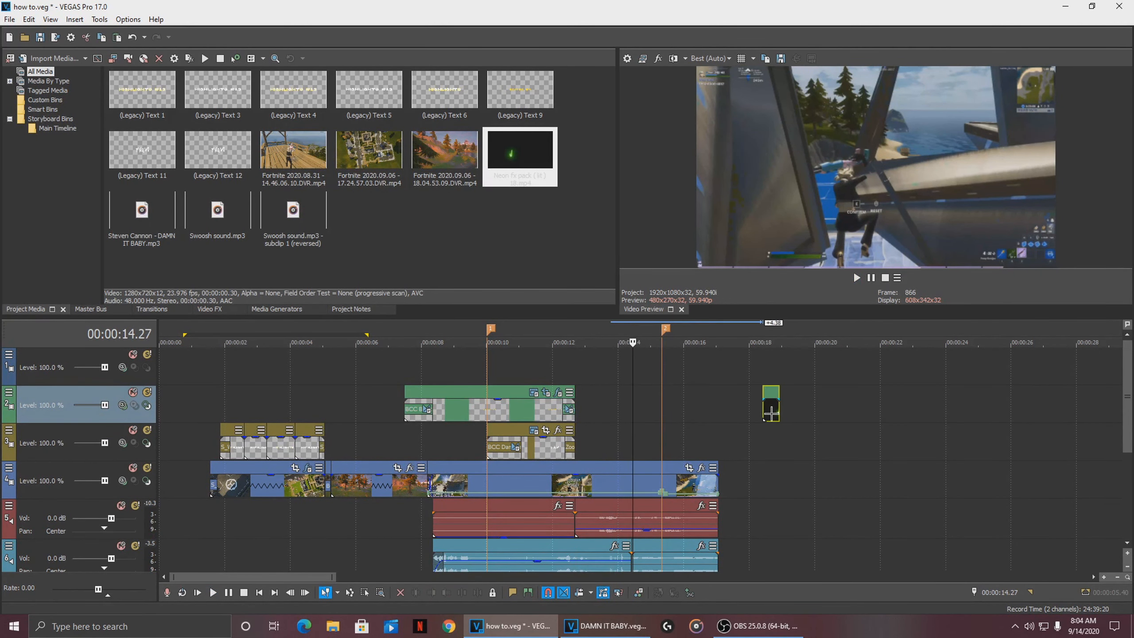
# - Play back the gameplay after the titles, align the neon clip's start to 00:00:14.10, and add a marker there
pyautogui.click(579, 419)
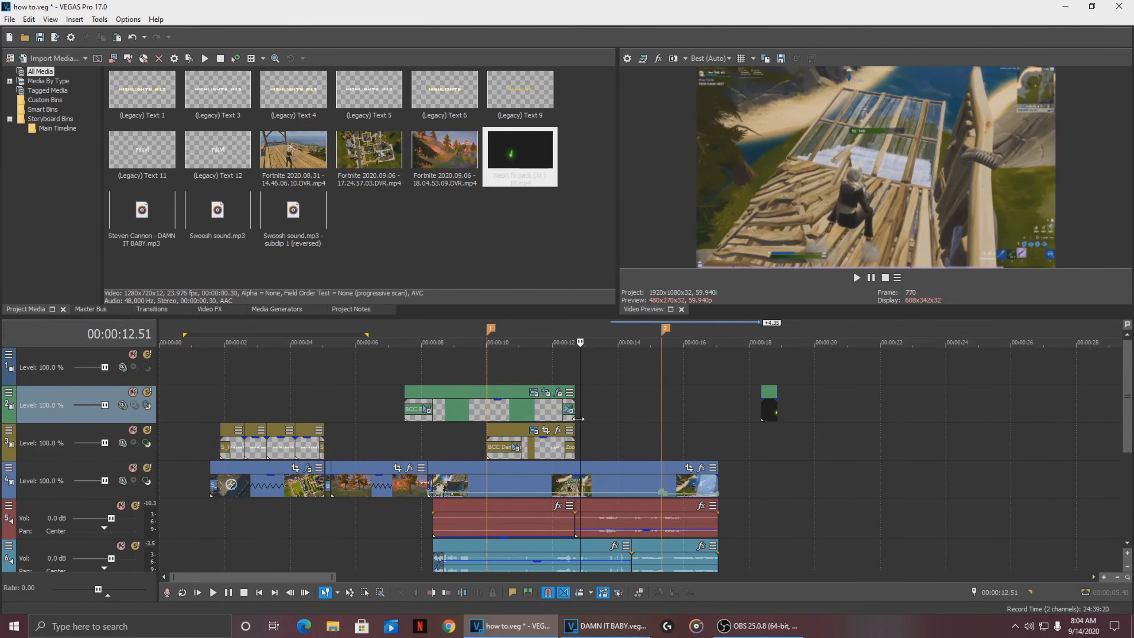
pyautogui.press('space')
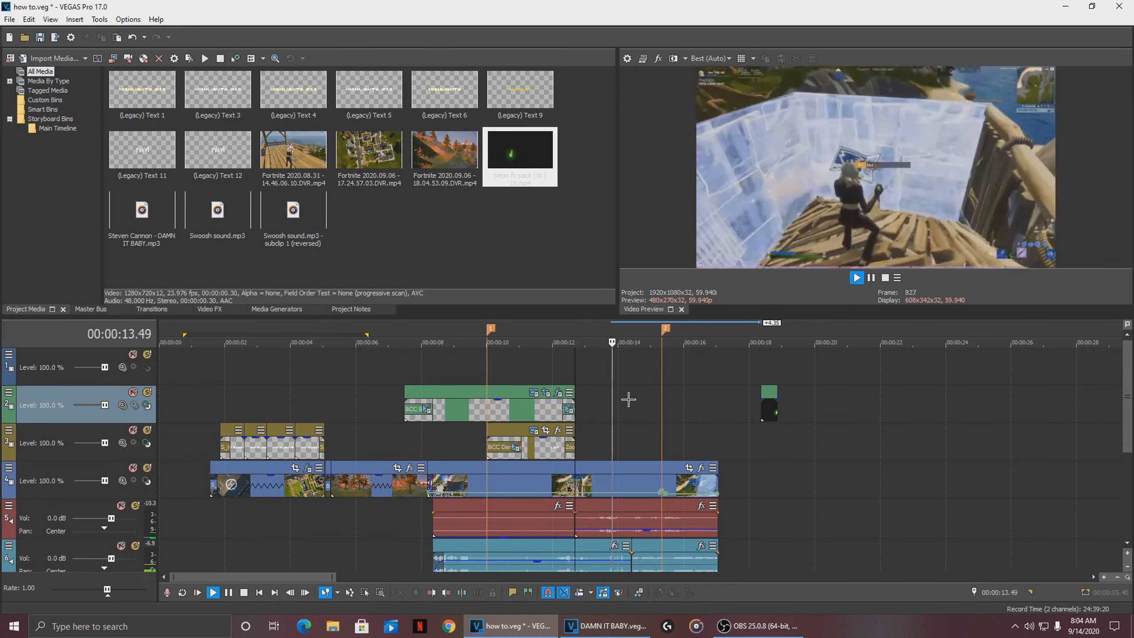
pyautogui.press('Return')
pyautogui.moveTo(768, 409); pyautogui.dragTo(629, 409)
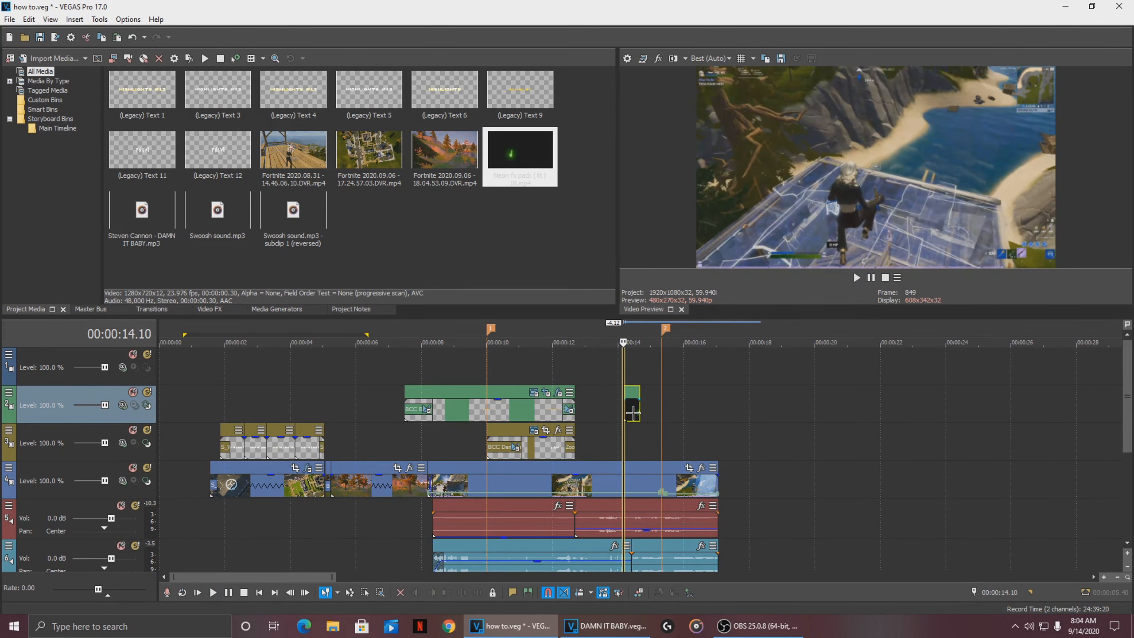
pyautogui.scroll(3, 629, 409)
pyautogui.press('m')
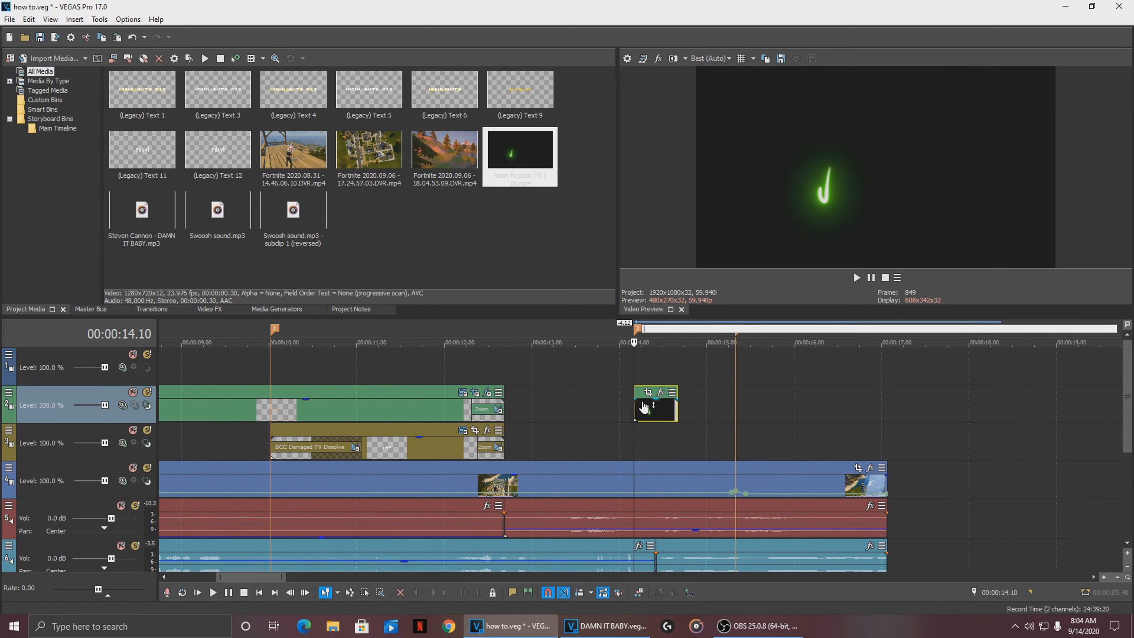
pyautogui.press('Return')
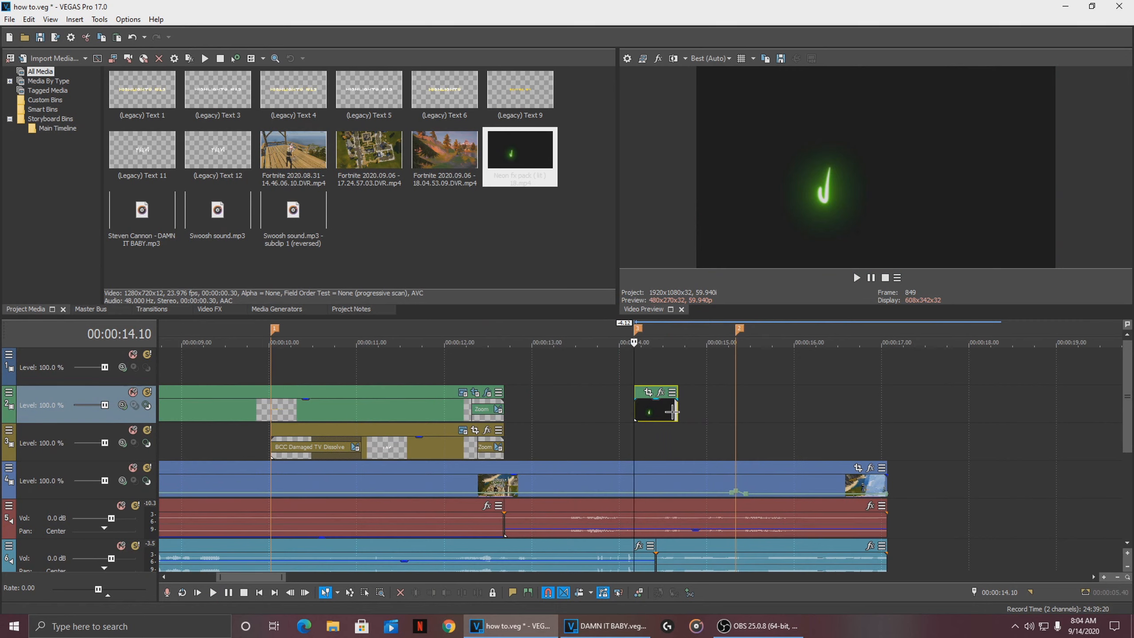
# - Play back the neon clip and move it up to the empty top video track, keeping its start at 00:00:14.10
pyautogui.press('space')
pyautogui.press('space')
pyautogui.scroll(-5, 442, 377)
pyautogui.scroll(4, 405, 387)
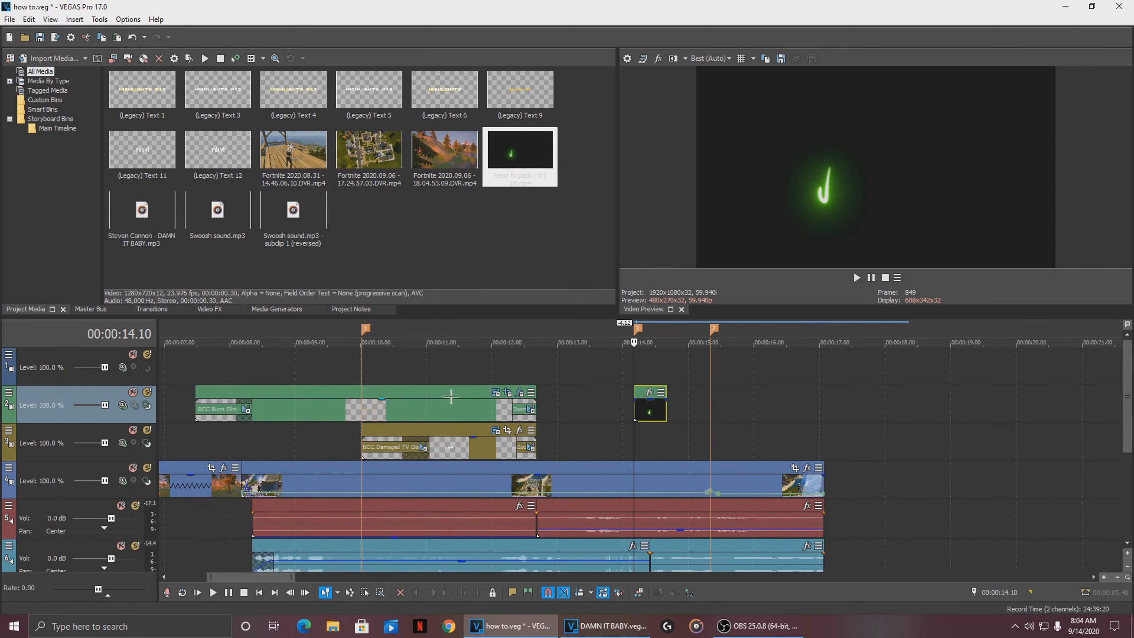
pyautogui.moveTo(640, 404); pyautogui.dragTo(639, 374)
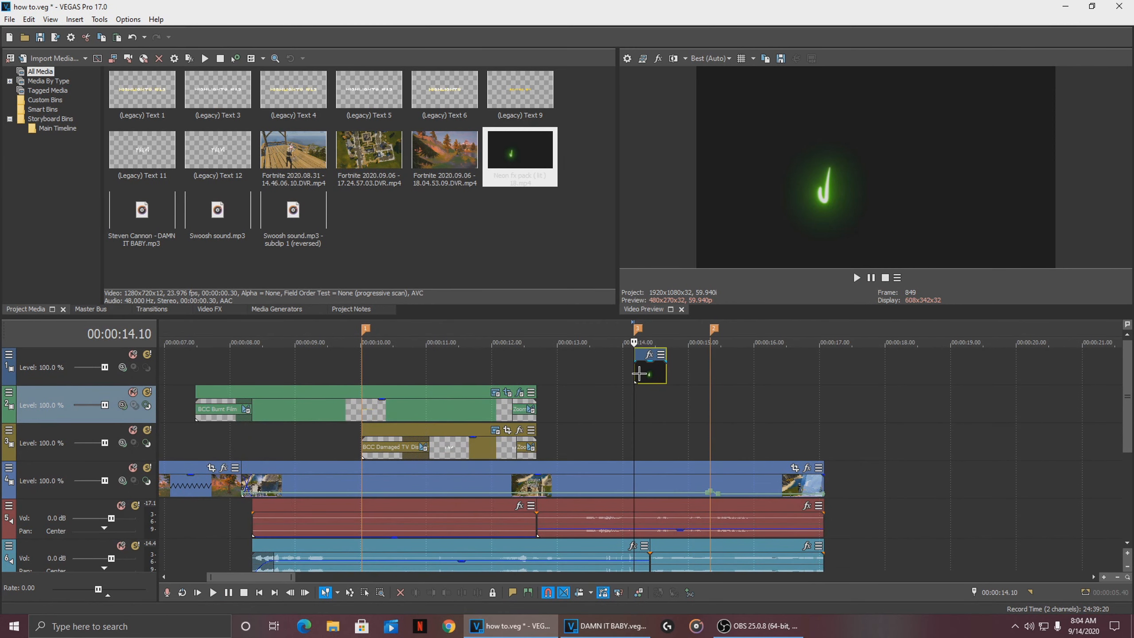
pyautogui.click(124, 367)
pyautogui.click(109, 378)
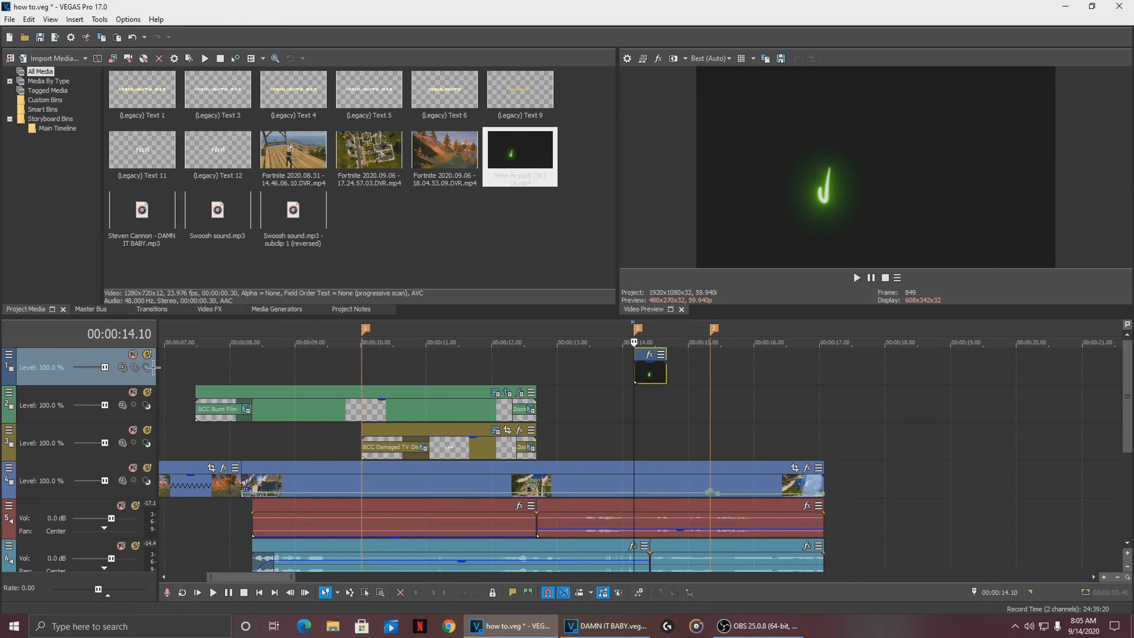
pyautogui.click(9, 354)
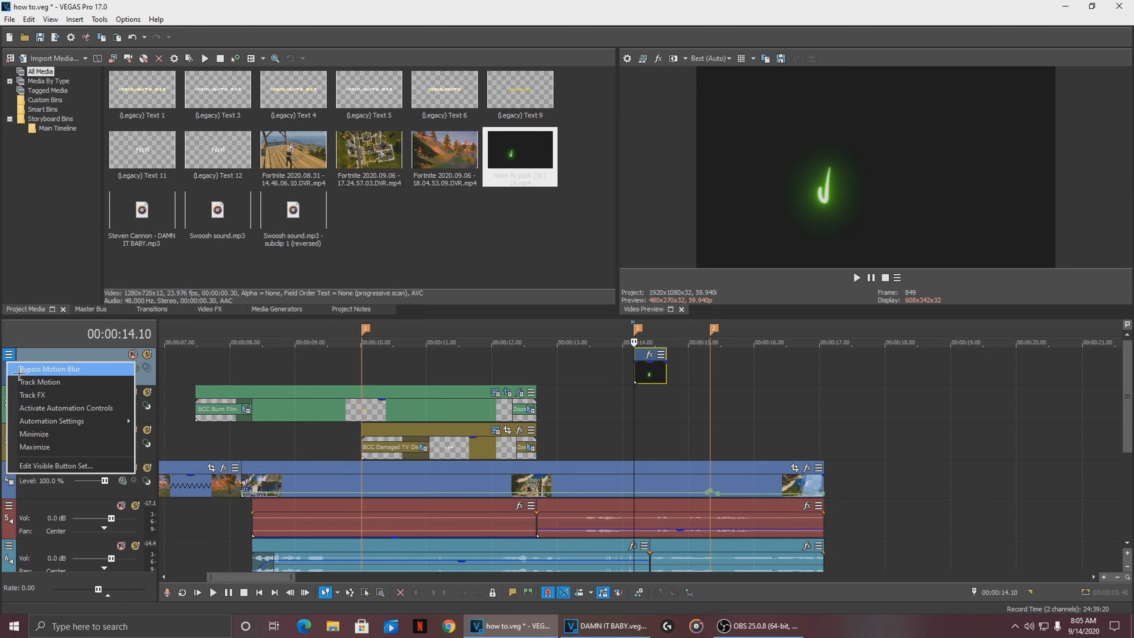
pyautogui.click(60, 466)
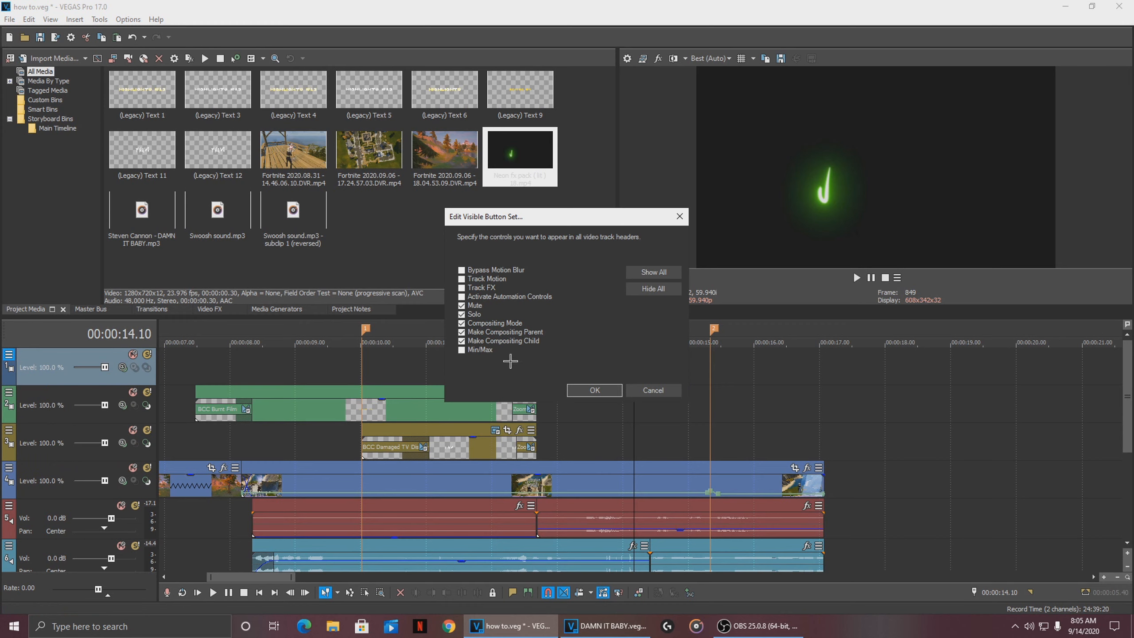
pyautogui.click(473, 324)
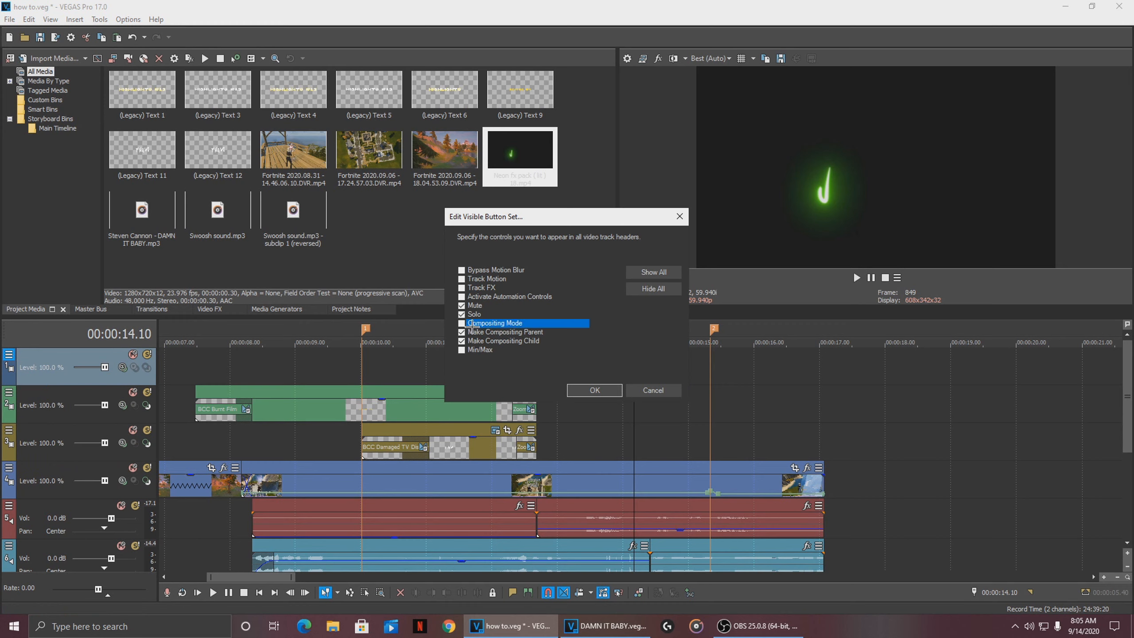
pyautogui.click(653, 390)
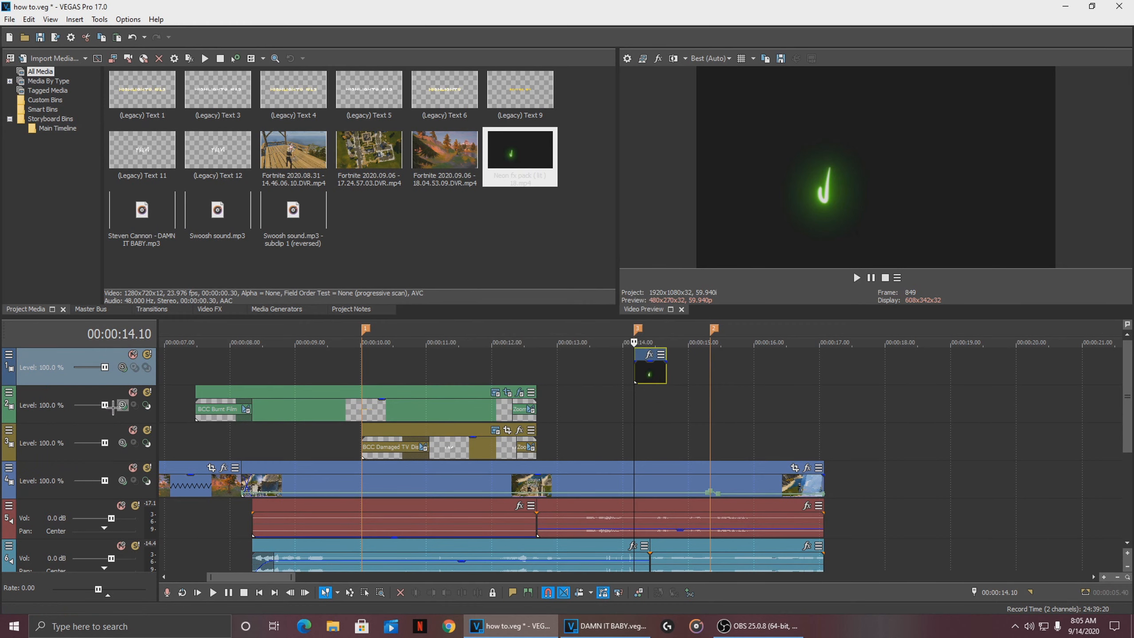
# - Set the top video track's compositing mode to Lighten
pyautogui.click(121, 367)
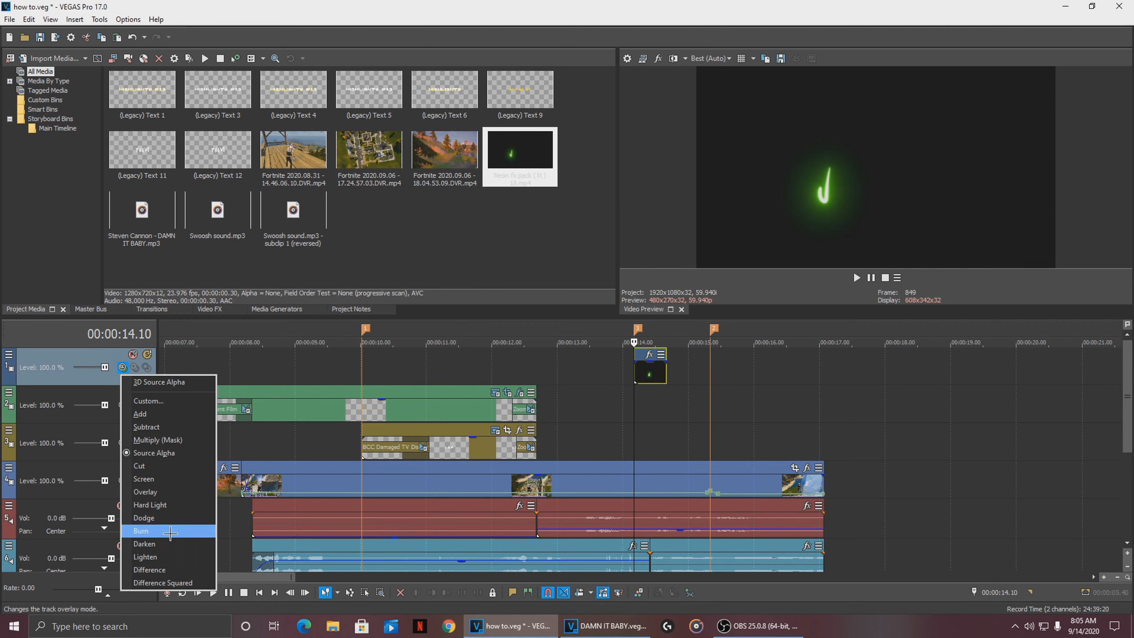
pyautogui.click(163, 556)
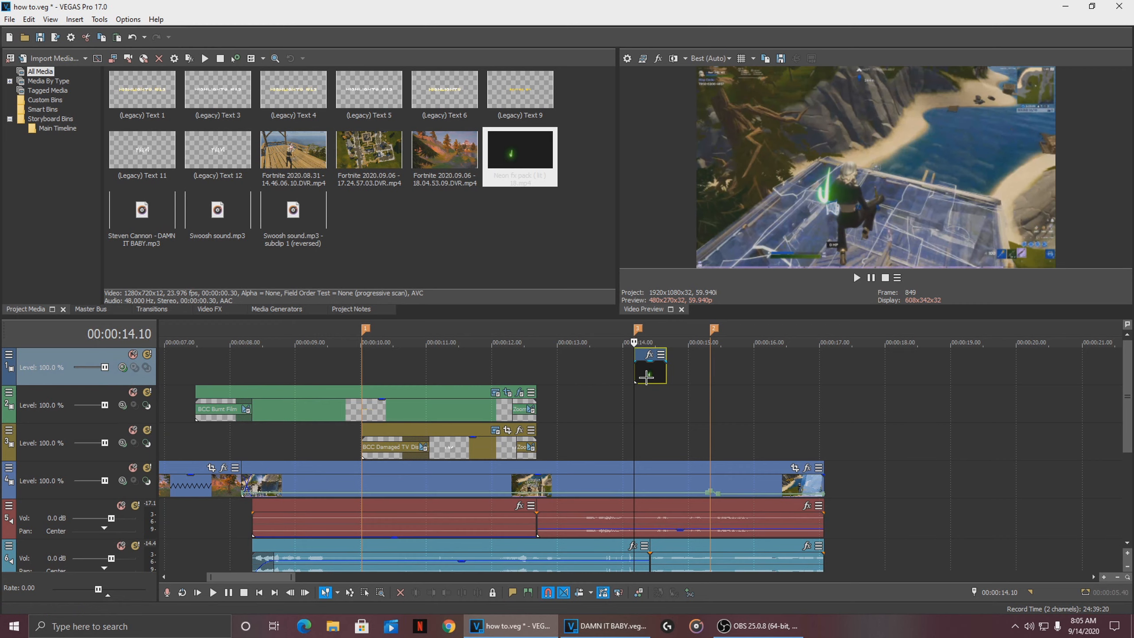
# - Extend the neon clip's end to the marker at 00:00:15.20
pyautogui.scroll(3, 646, 376)
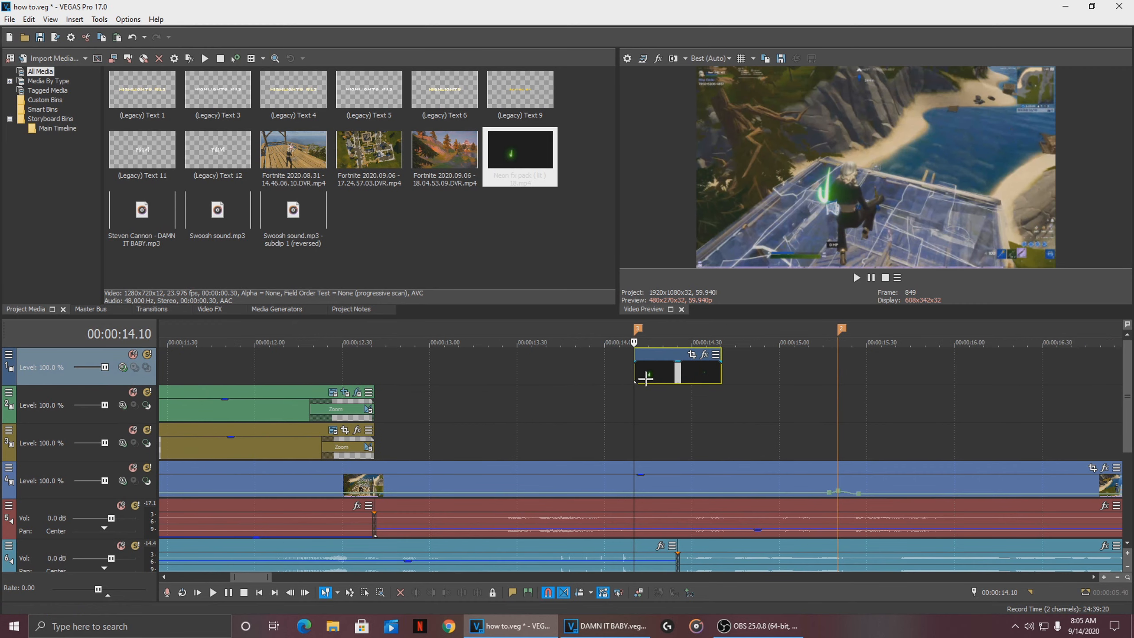
pyautogui.click(692, 355)
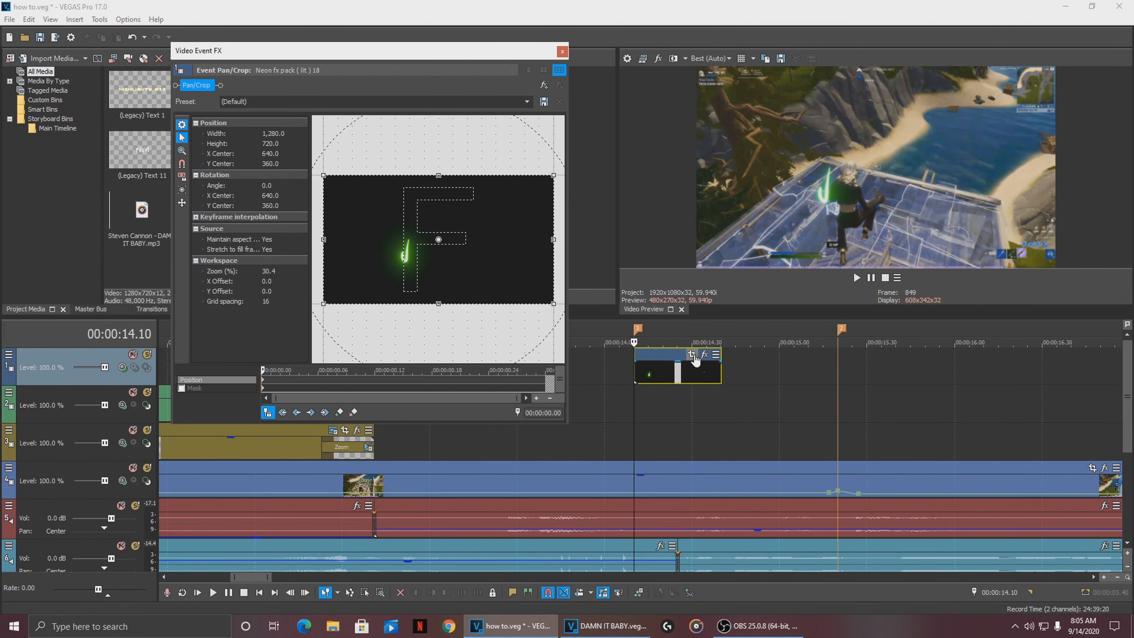
pyautogui.click(562, 50)
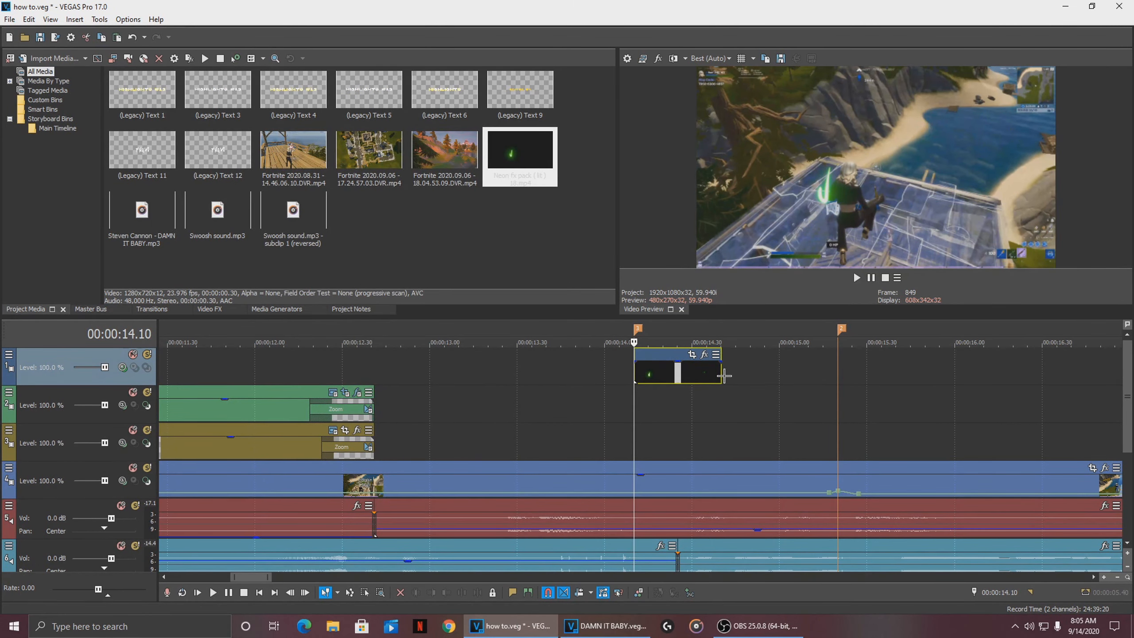
pyautogui.moveTo(720, 373); pyautogui.dragTo(837, 376)
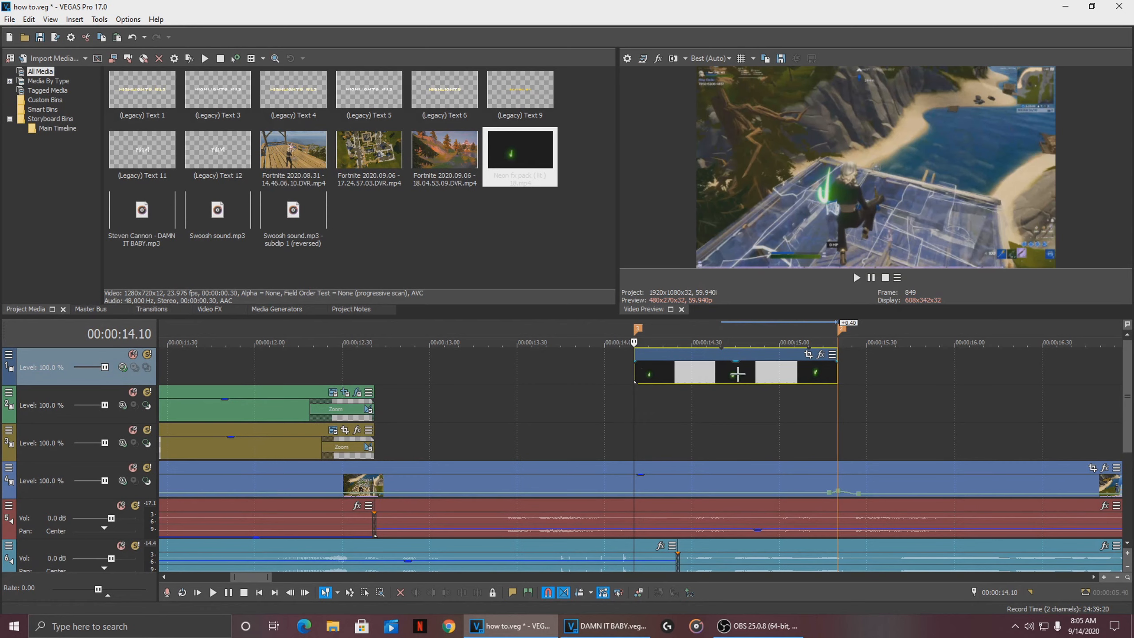
pyautogui.moveTo(837, 373); pyautogui.dragTo(838, 374)
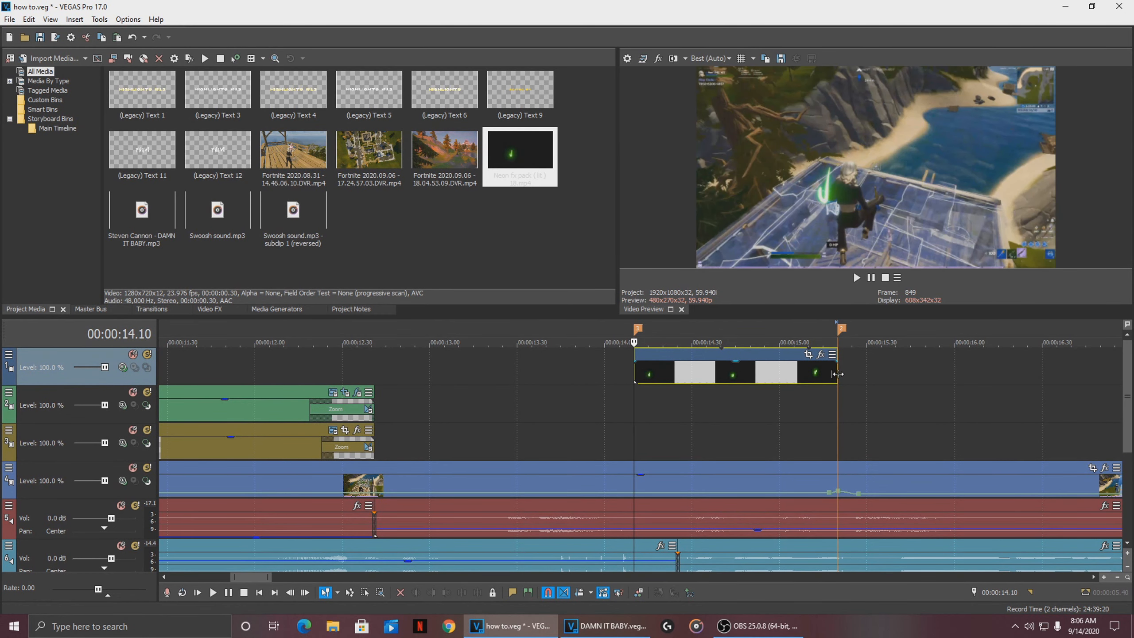
# - In the neon clip's Pan/Crop, rotate the frame to about 101.1° and move its center to about X 799.3, Y 552.3
pyautogui.click(808, 355)
pyautogui.scroll(-3, 378, 268)
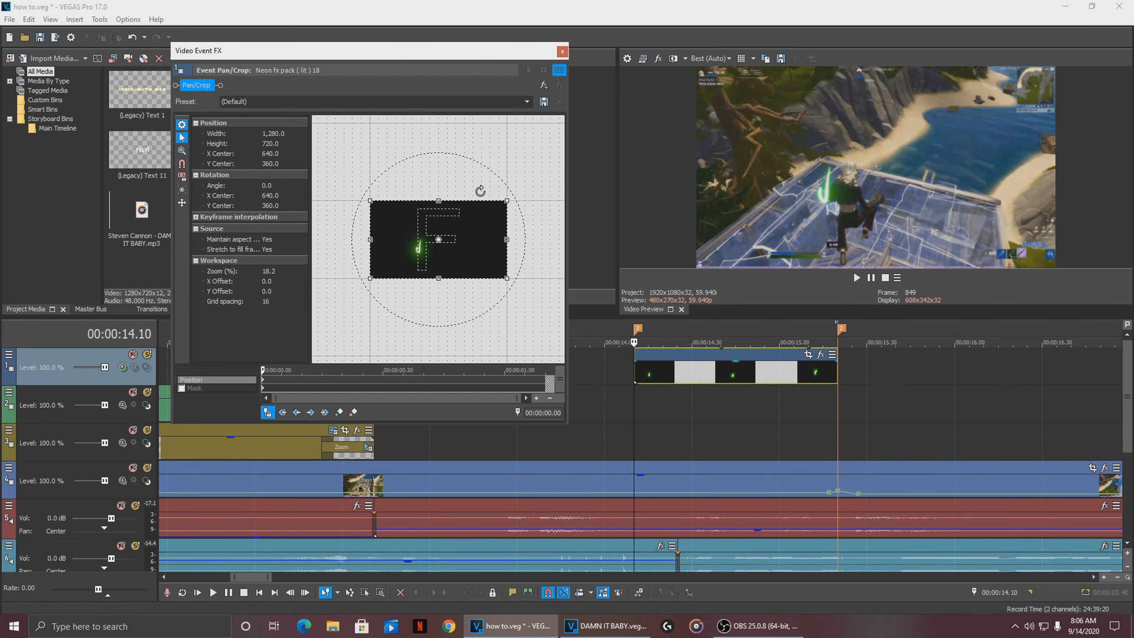
pyautogui.moveTo(480, 190); pyautogui.dragTo(463, 291)
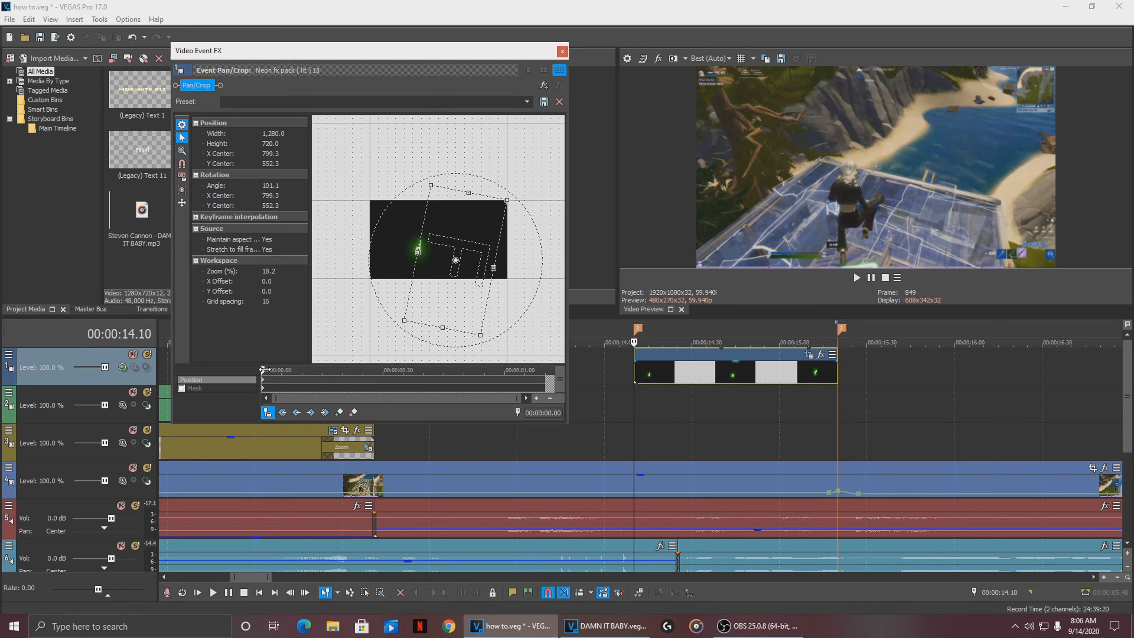
# - Try a second Pan/Crop keyframe at 00:00:00.05 with the frame shrunk to about 1,003.8 × 615.3, and remove it
pyautogui.moveTo(264, 370)
pyautogui.mouseDown()
pyautogui.moveTo(605, 377)
pyautogui.moveTo(313, 373)
pyautogui.moveTo(257, 385)
pyautogui.moveTo(315, 385)
pyautogui.moveTo(281, 370)
pyautogui.mouseUp()
pyautogui.moveTo(454, 275); pyautogui.dragTo(446, 281)
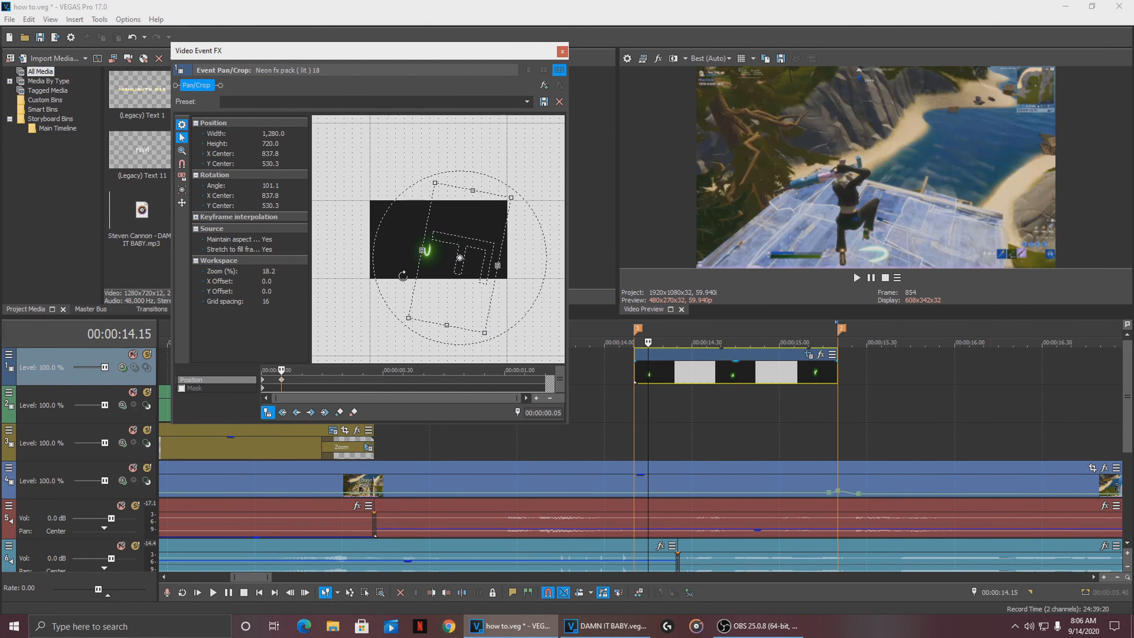
pyautogui.moveTo(437, 181); pyautogui.dragTo(440, 214)
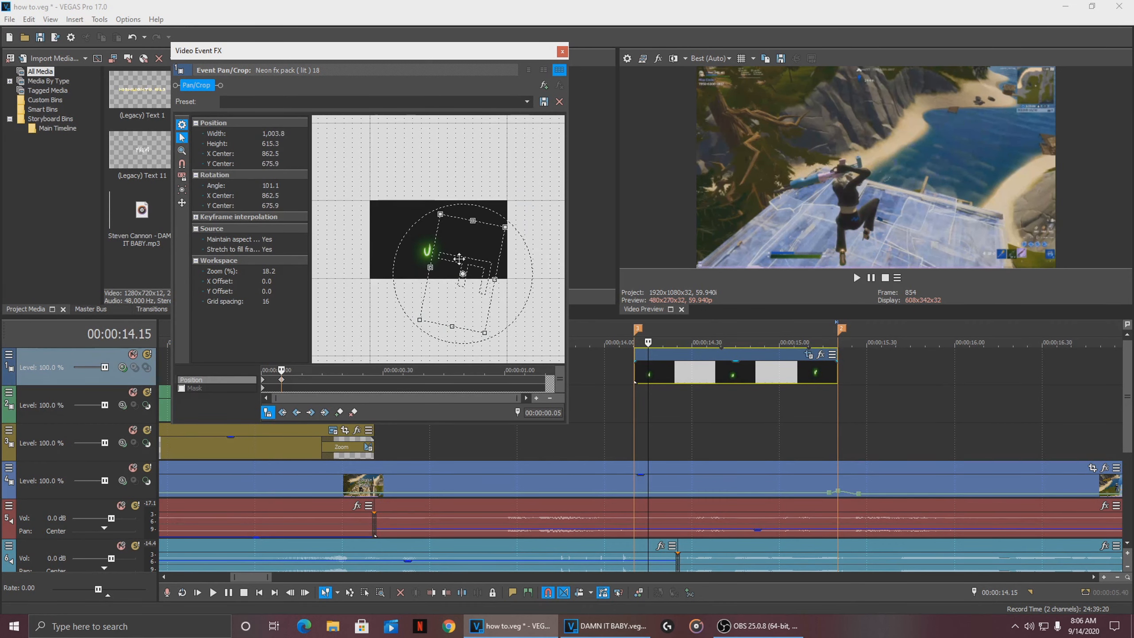
pyautogui.moveTo(458, 258); pyautogui.dragTo(456, 258)
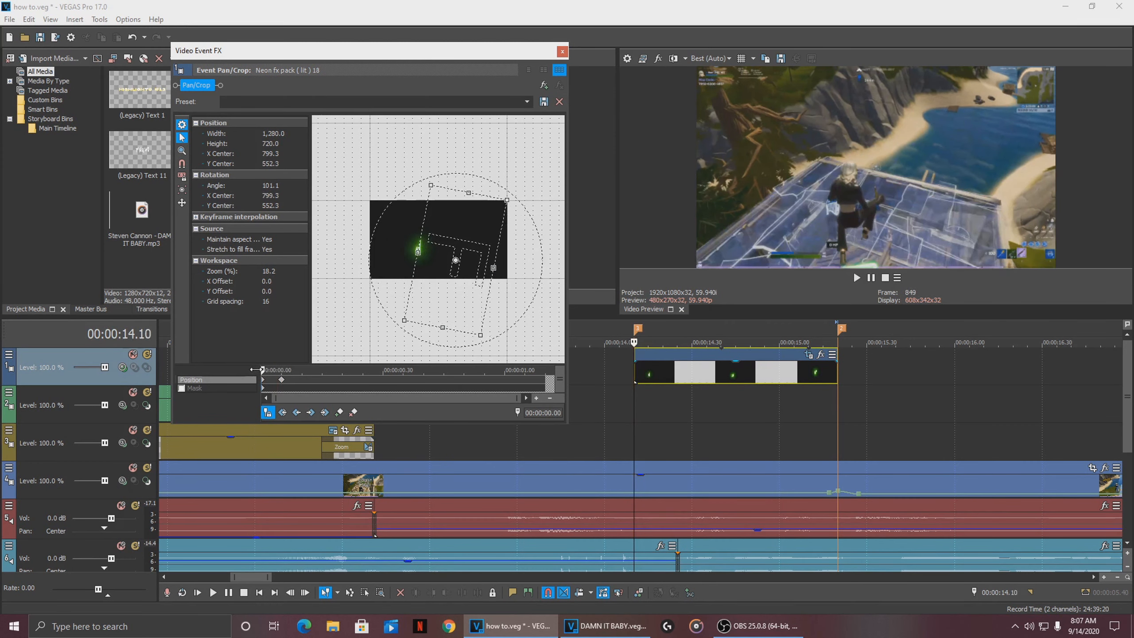
pyautogui.moveTo(281, 370); pyautogui.dragTo(317, 380)
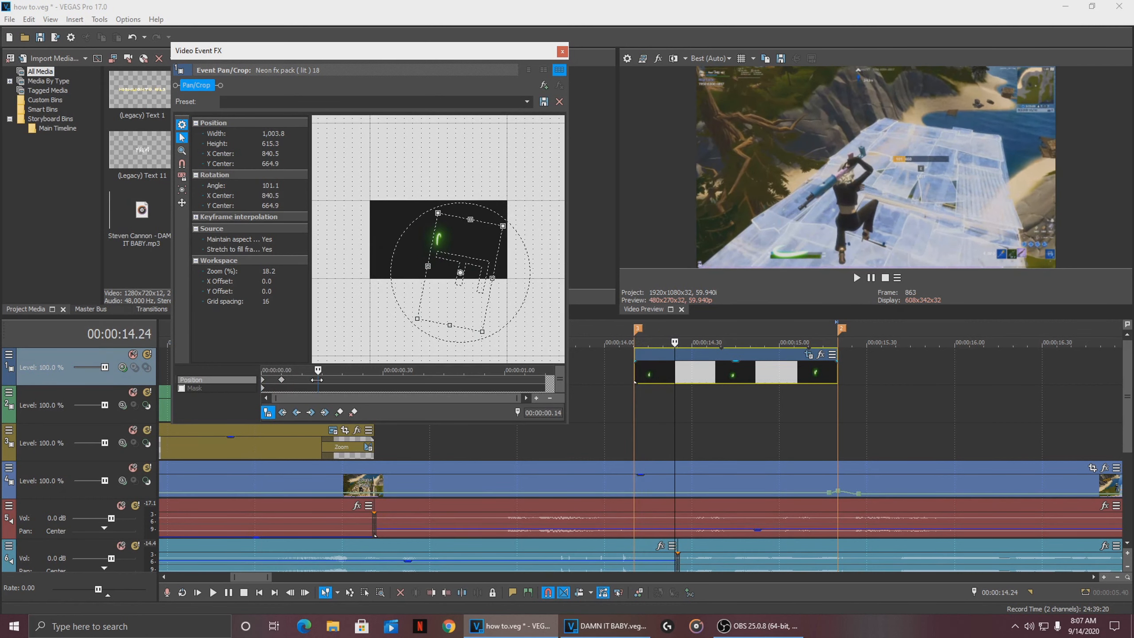
pyautogui.click(281, 382)
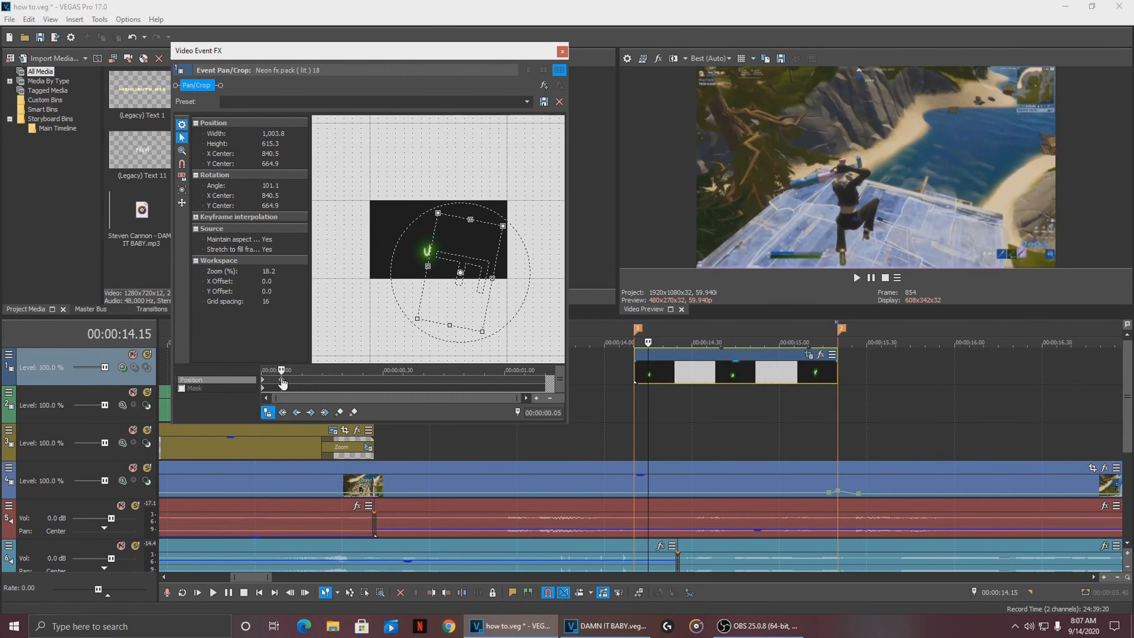
pyautogui.click(264, 383)
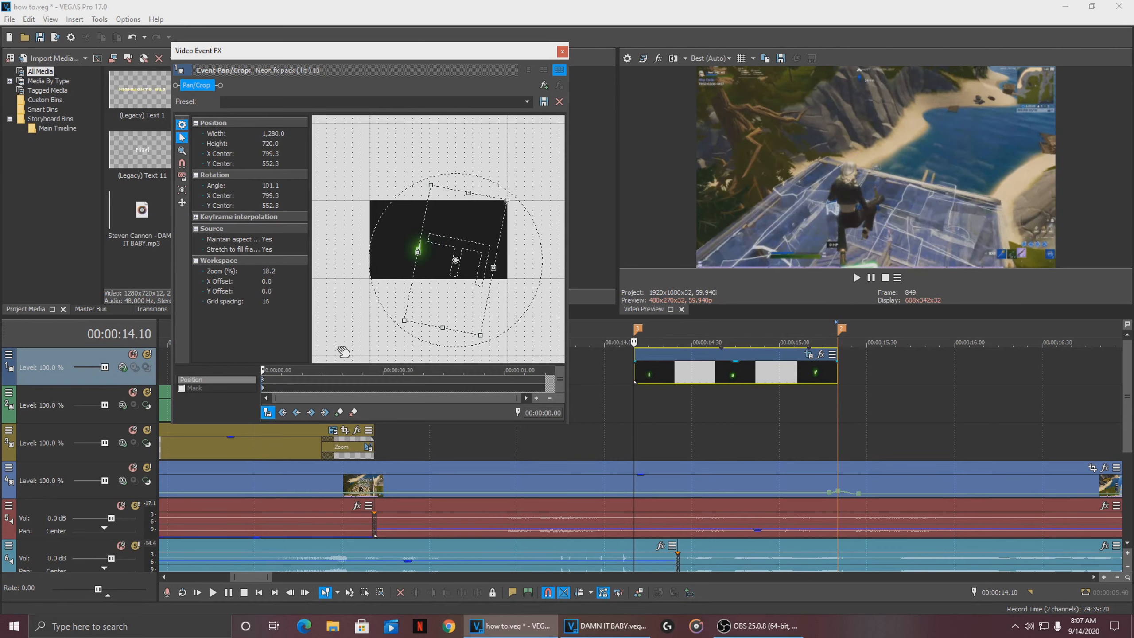
# - Resize the neon clip's starting frame to about 1,021.8 × 523.7, and add a 00:00:01.01 keyframe framed at about 1,173.6 × 805.5
pyautogui.moveTo(429, 181); pyautogui.dragTo(440, 228)
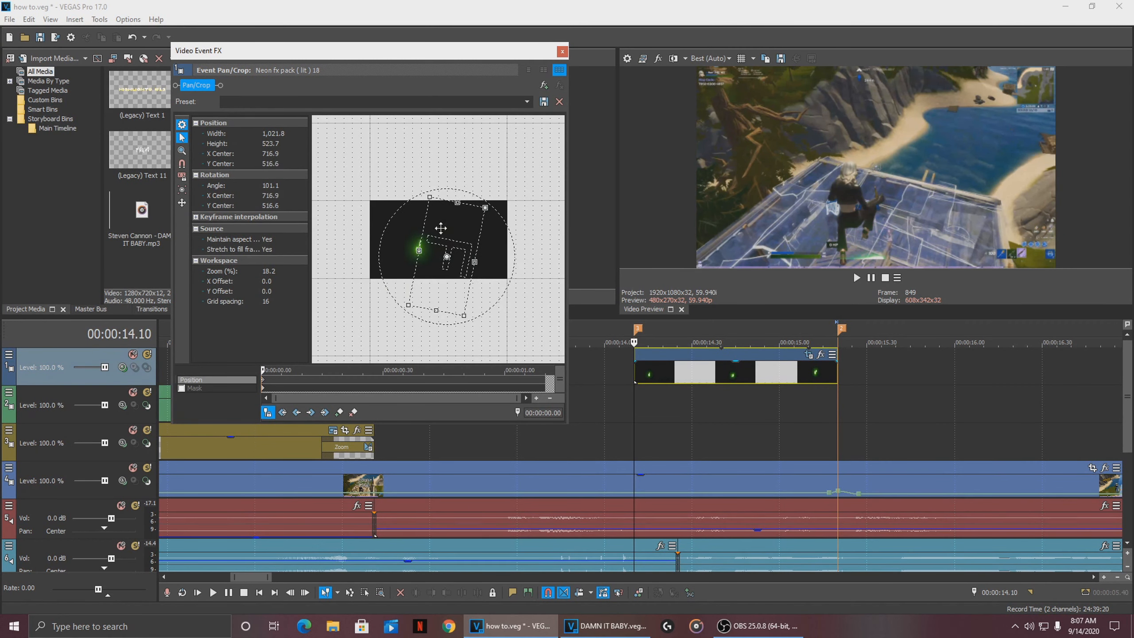
pyautogui.moveTo(264, 370); pyautogui.dragTo(508, 378)
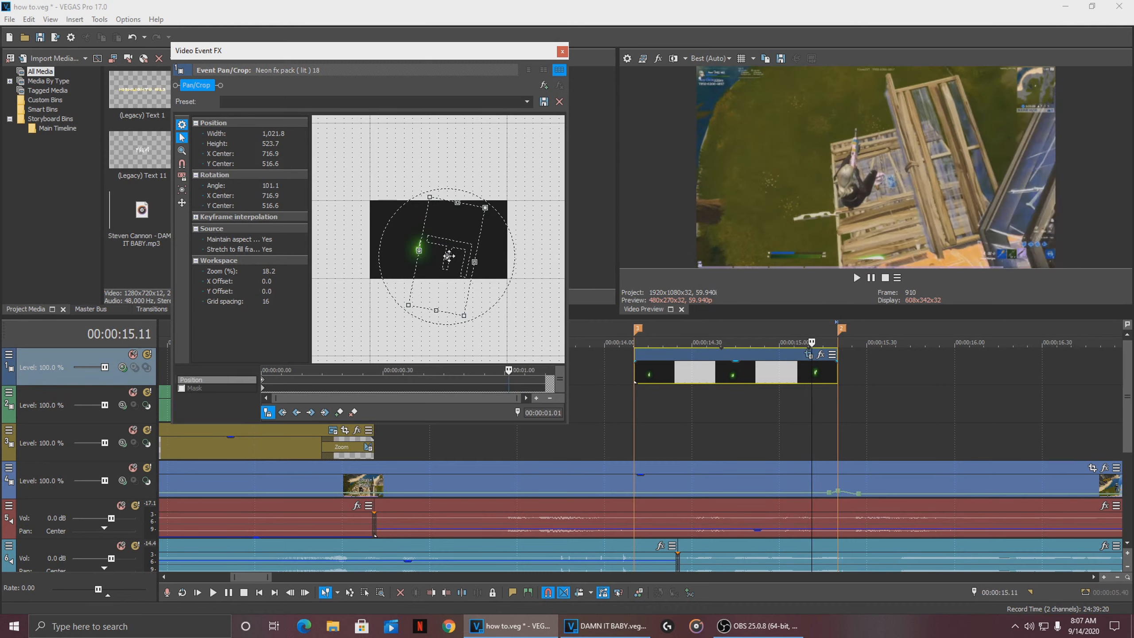
pyautogui.moveTo(449, 255)
pyautogui.mouseDown()
pyautogui.moveTo(416, 254)
pyautogui.moveTo(440, 254)
pyautogui.moveTo(429, 258)
pyautogui.mouseUp()
pyautogui.moveTo(409, 203); pyautogui.dragTo(431, 243)
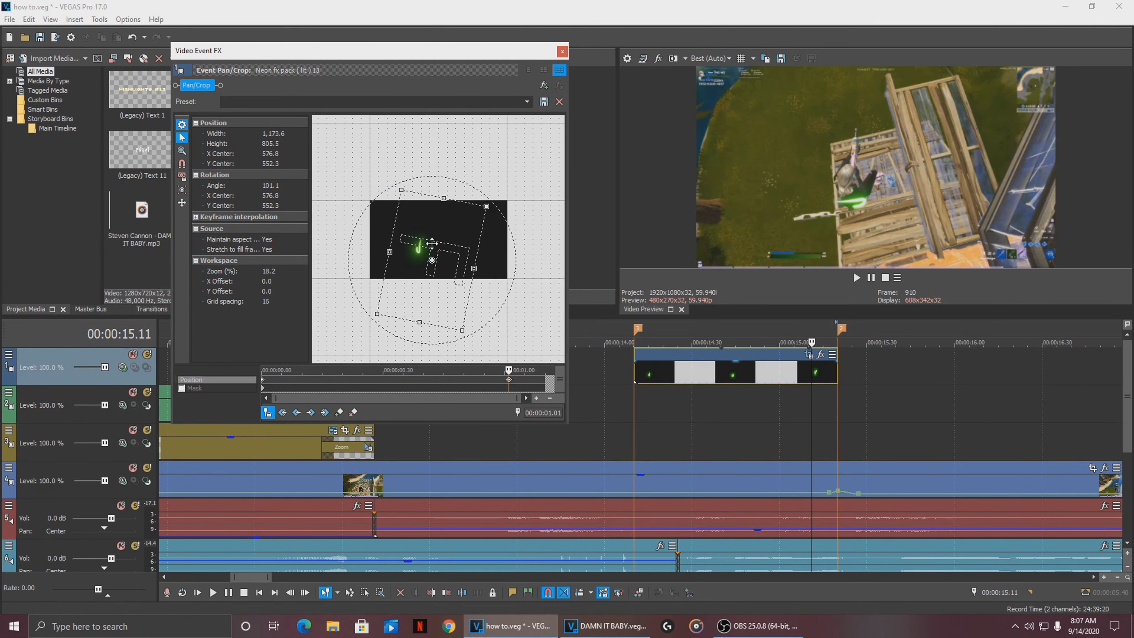
pyautogui.moveTo(508, 371); pyautogui.dragTo(574, 377)
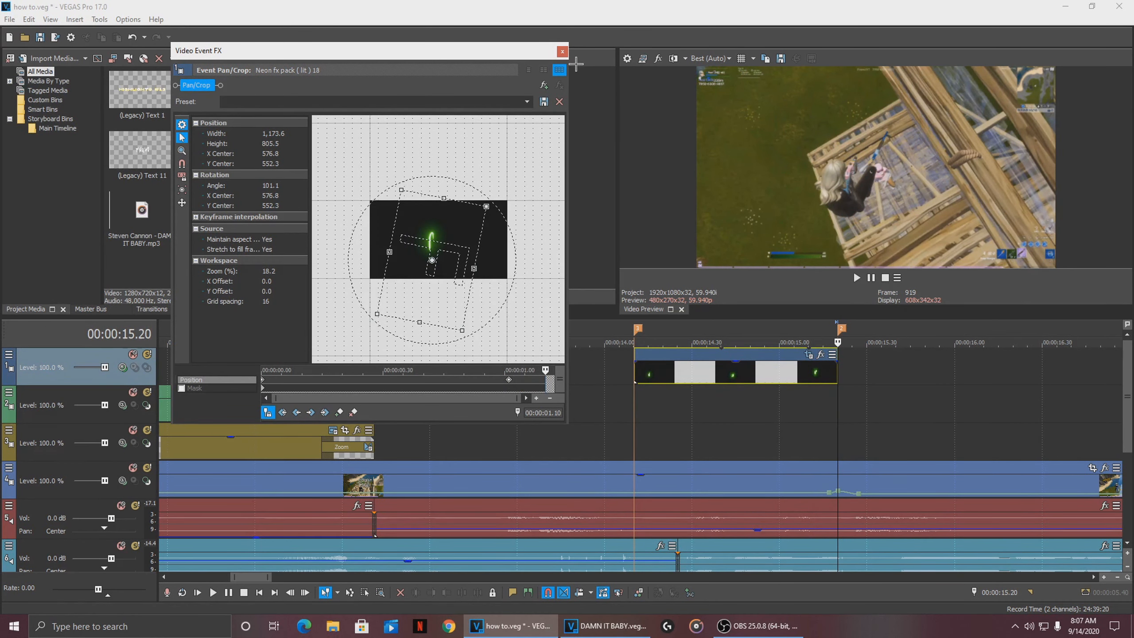
pyautogui.click(562, 53)
# - Play back the reframed neon effect from 00:00:14.01 and save the project
pyautogui.scroll(-5, 519, 379)
pyautogui.click(519, 377)
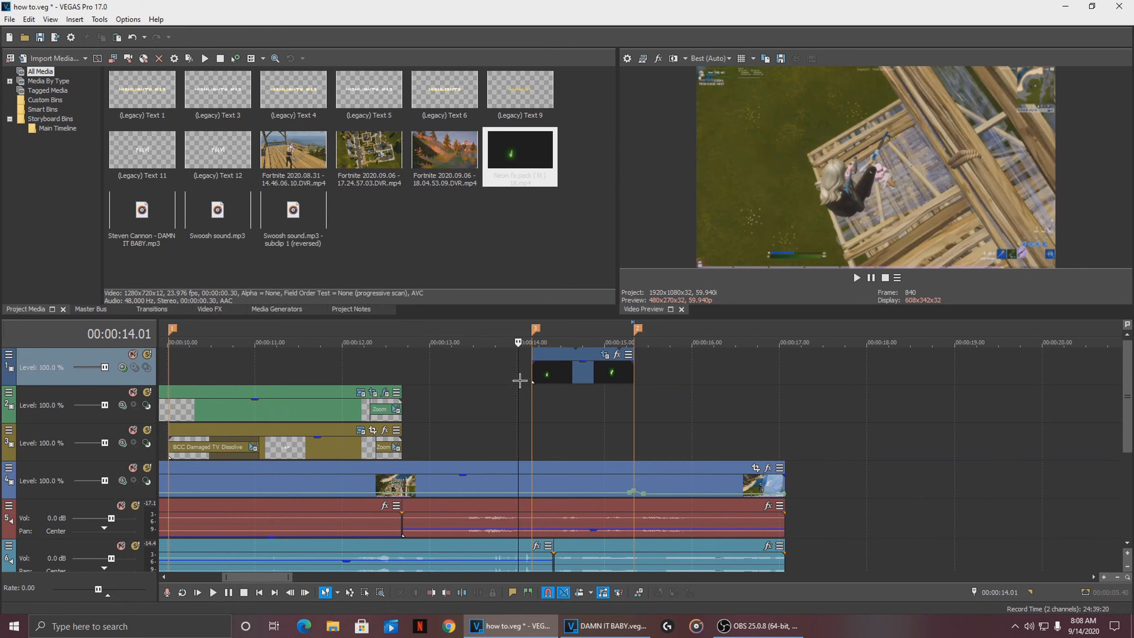
pyautogui.press('space')
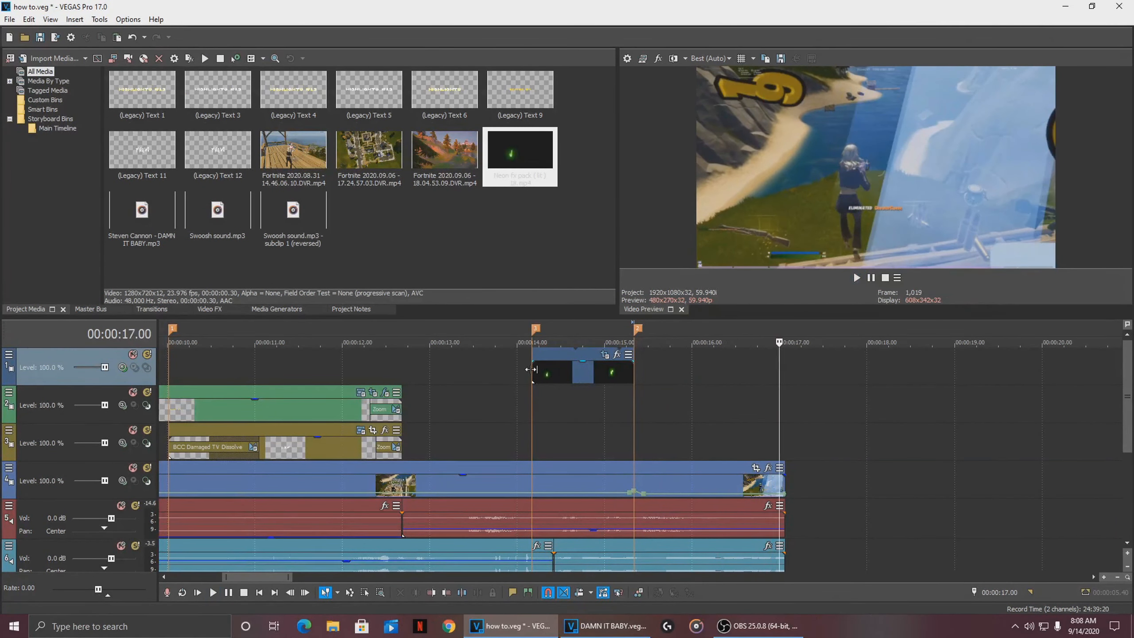
pyautogui.hotkey('ctrl', 's')
# - Review the gameplay, title and audio tracks around the neon clip, and check the neon clip's starting Pan/Crop frame
pyautogui.scroll(-4, 570, 447)
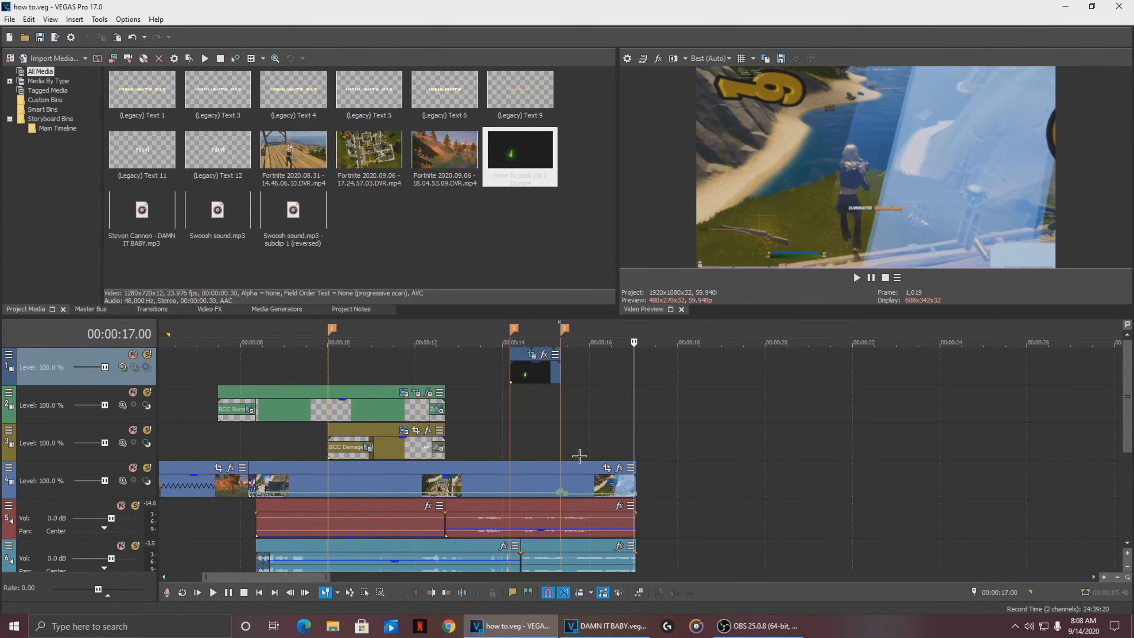
pyautogui.click(561, 481)
pyautogui.scroll(-2, 558, 447)
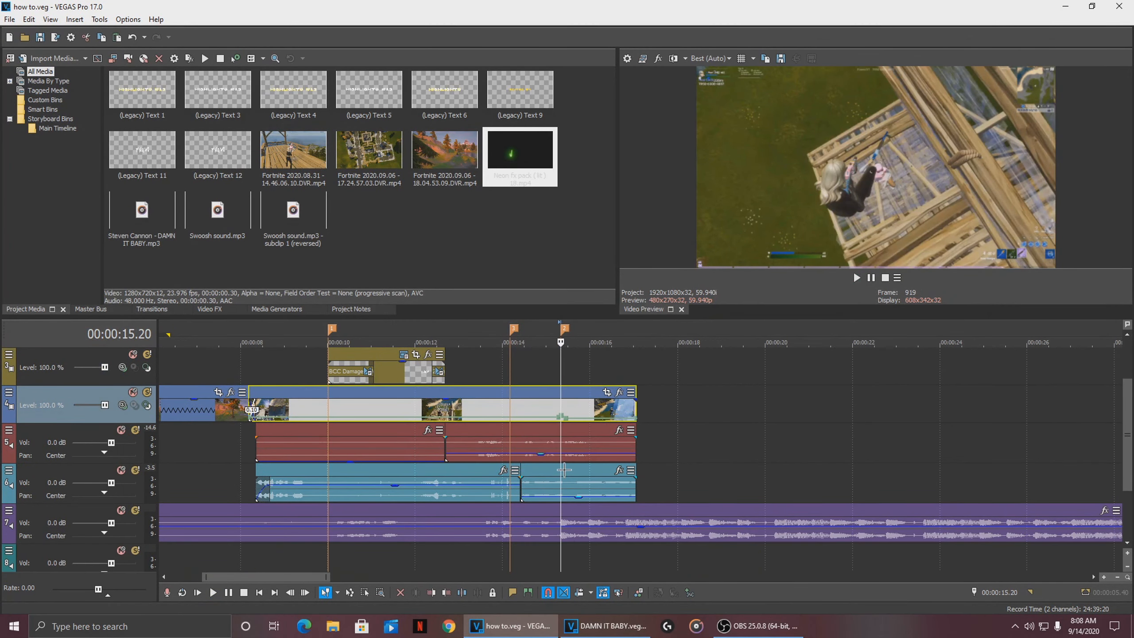
pyautogui.scroll(4, 554, 402)
pyautogui.scroll(-4, 558, 402)
pyautogui.scroll(2, 594, 380)
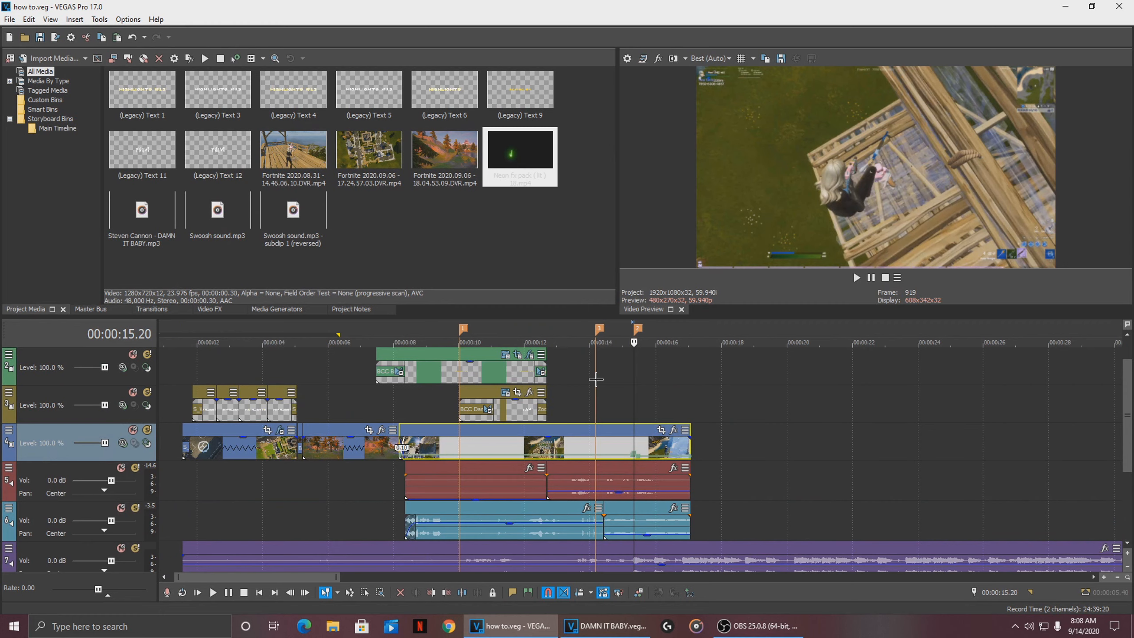
pyautogui.click(596, 390)
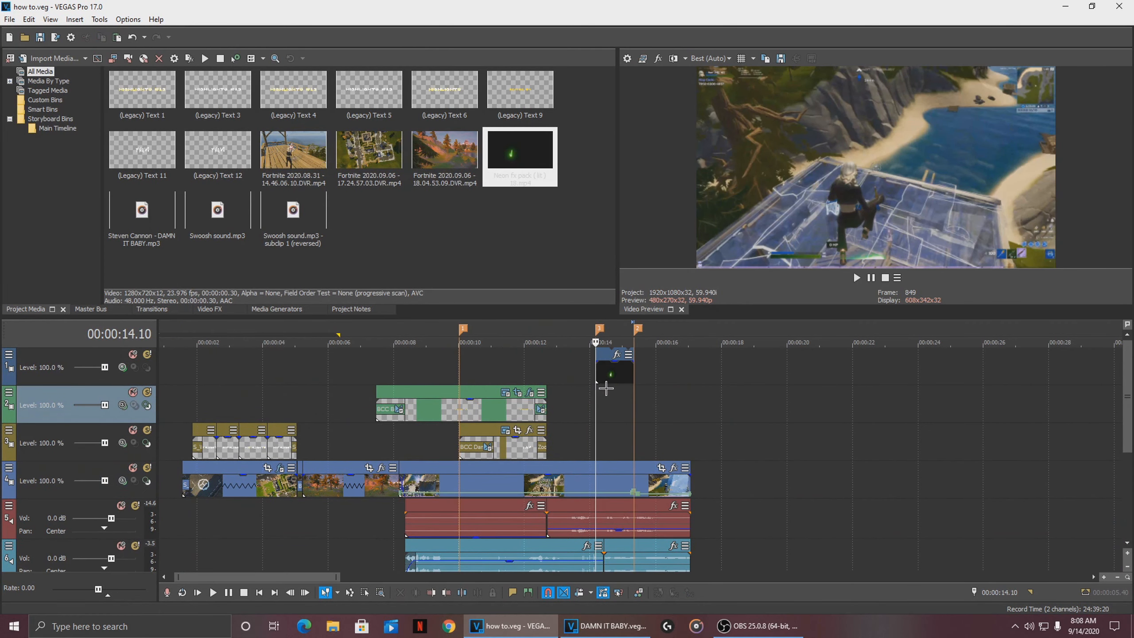
pyautogui.scroll(4, 607, 388)
pyautogui.click(706, 354)
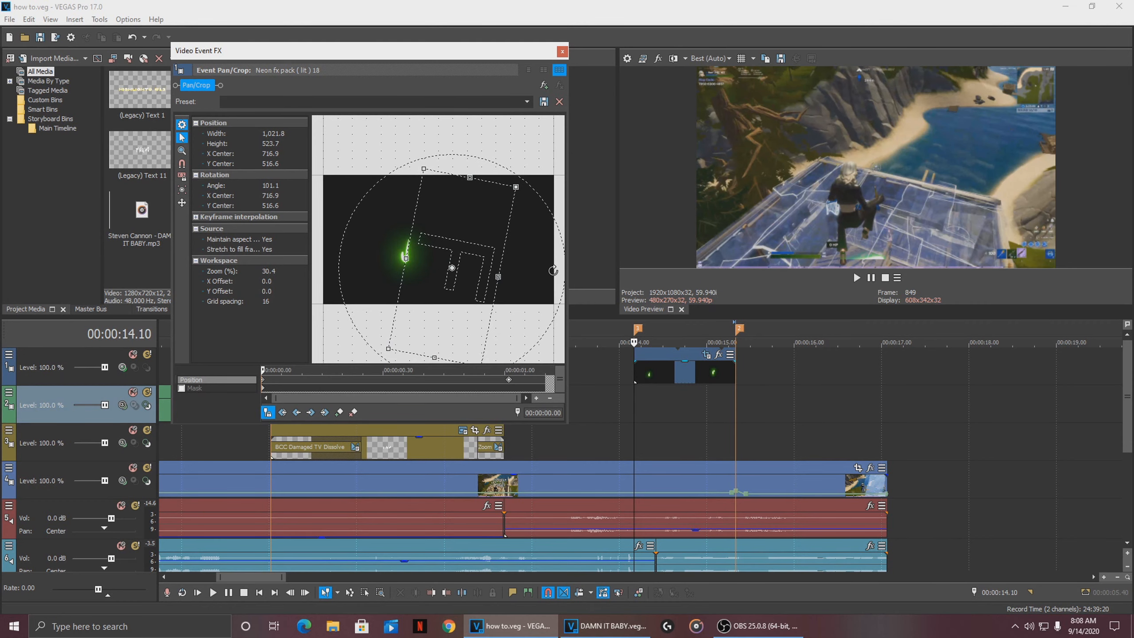
pyautogui.click(562, 52)
# - Split the gameplay video clip at 00:00:15.20, where the neon clip ends
pyautogui.click(735, 481)
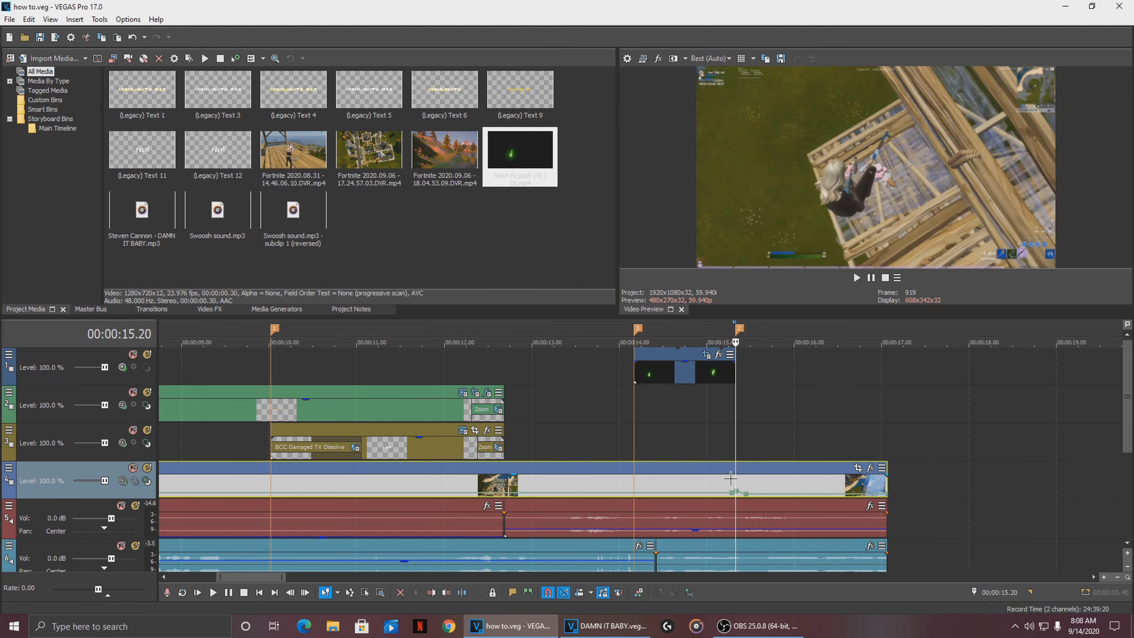
pyautogui.scroll(-2, 733, 469)
pyautogui.press('s')
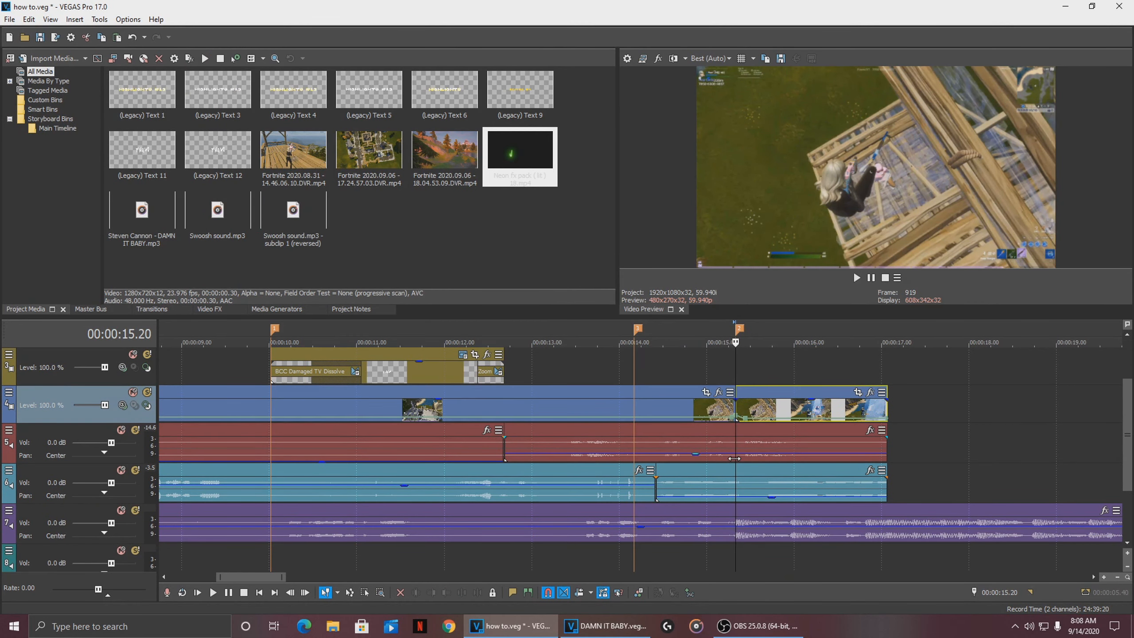
# - Search the video effects for "shake" and apply the S_Shake fortnite preset to the gameplay segment after the split
pyautogui.scroll(-2, 749, 424)
pyautogui.scroll(-1, 704, 428)
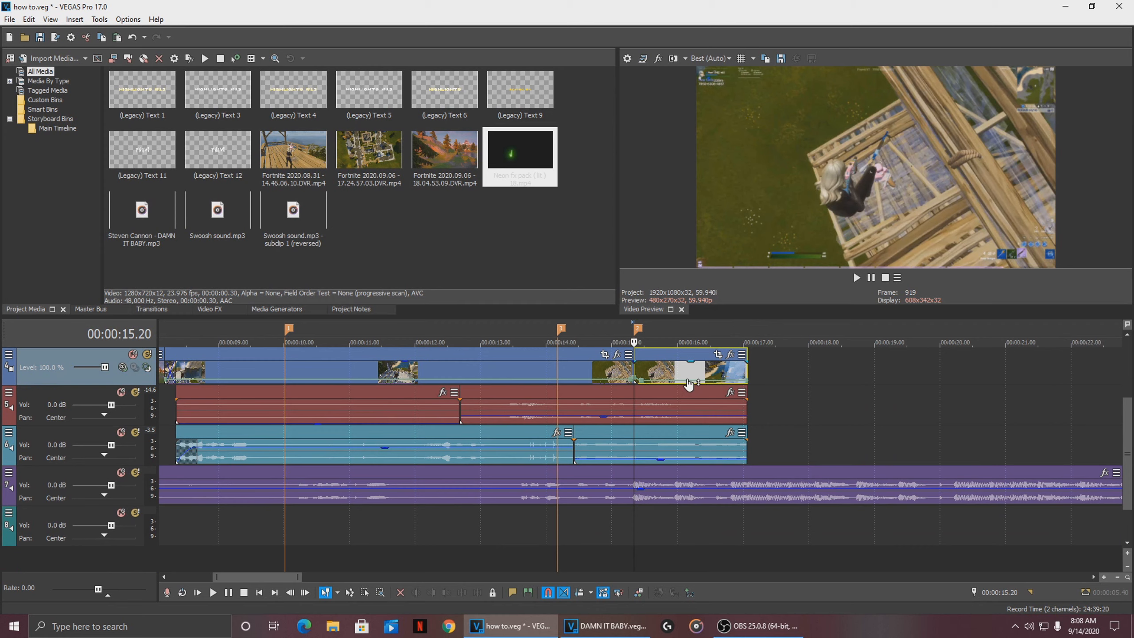
pyautogui.click(212, 309)
pyautogui.click(42, 57)
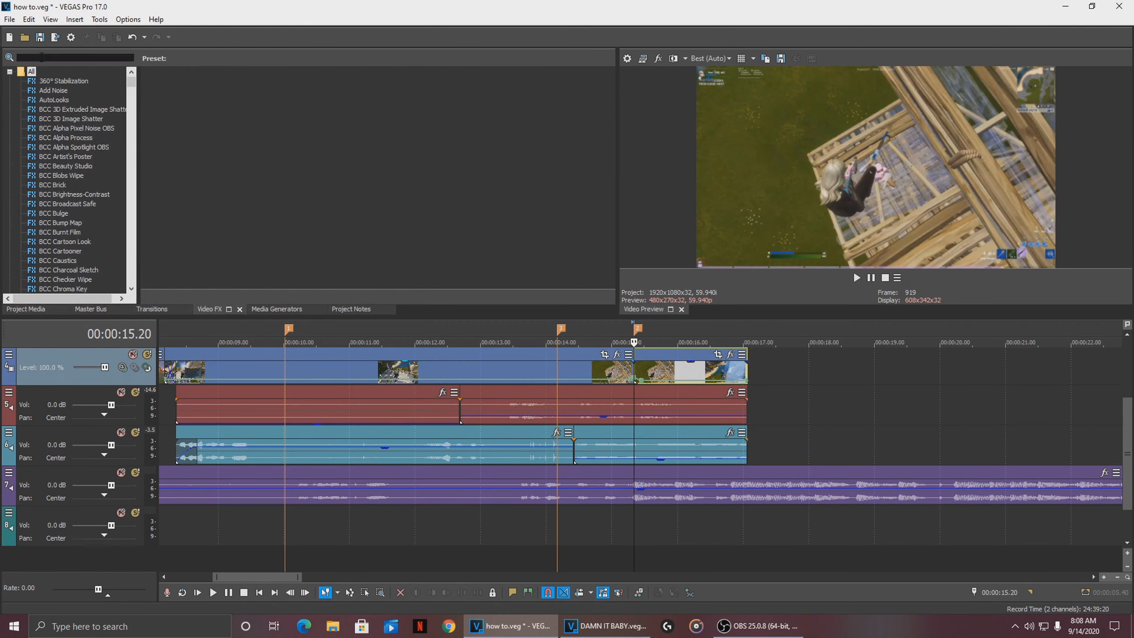
pyautogui.write('shake')
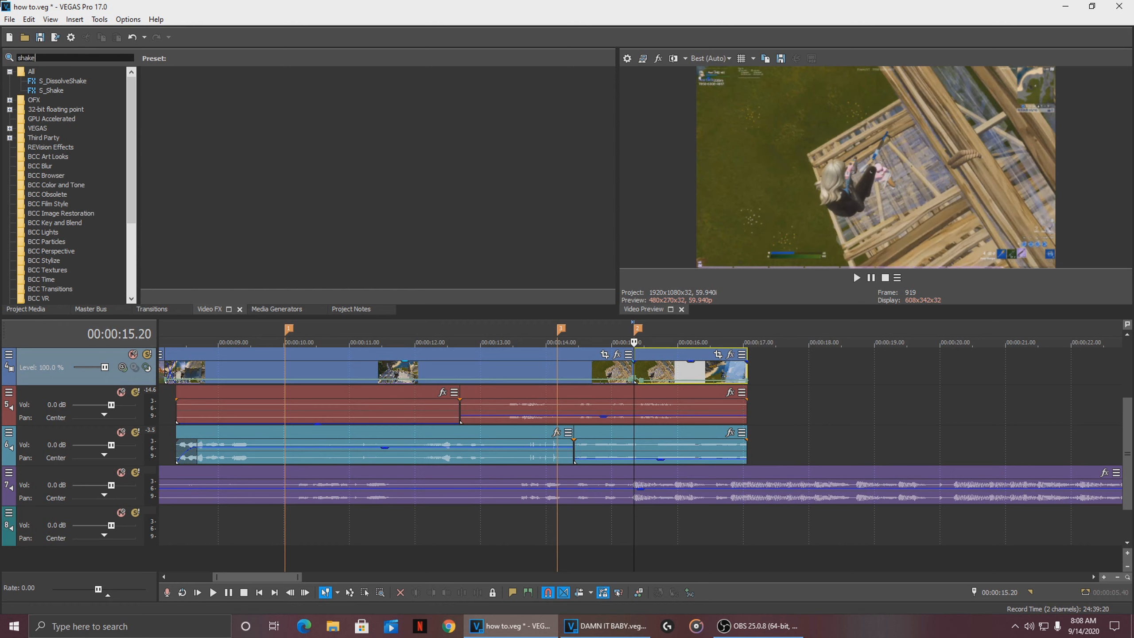
pyautogui.click(52, 90)
pyautogui.click(252, 117)
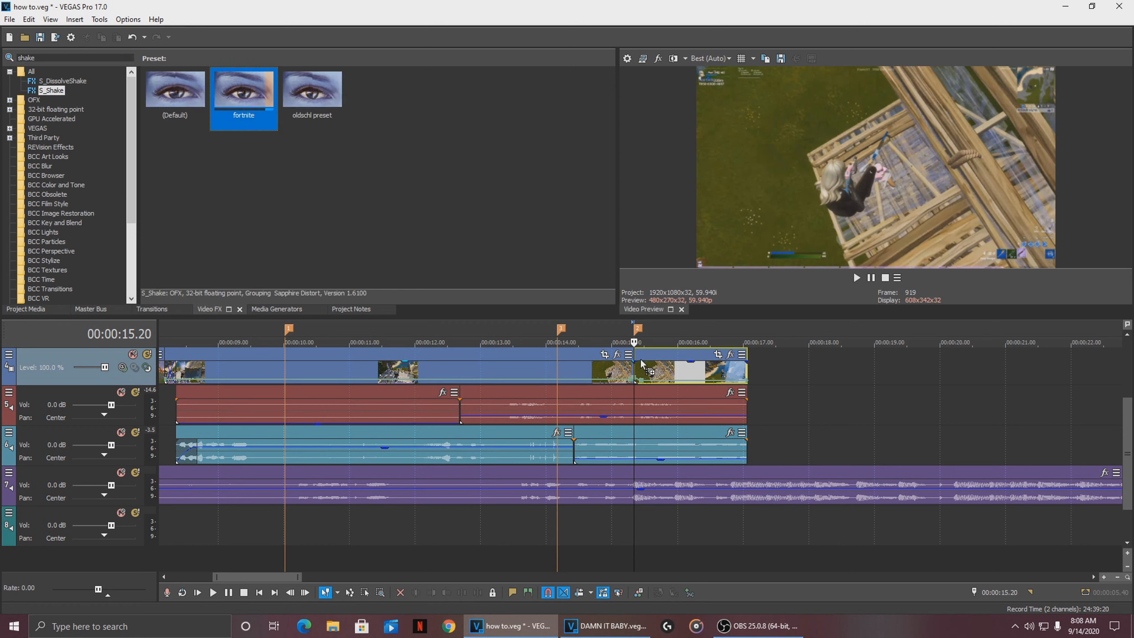
pyautogui.moveTo(654, 375); pyautogui.dragTo(654, 375)
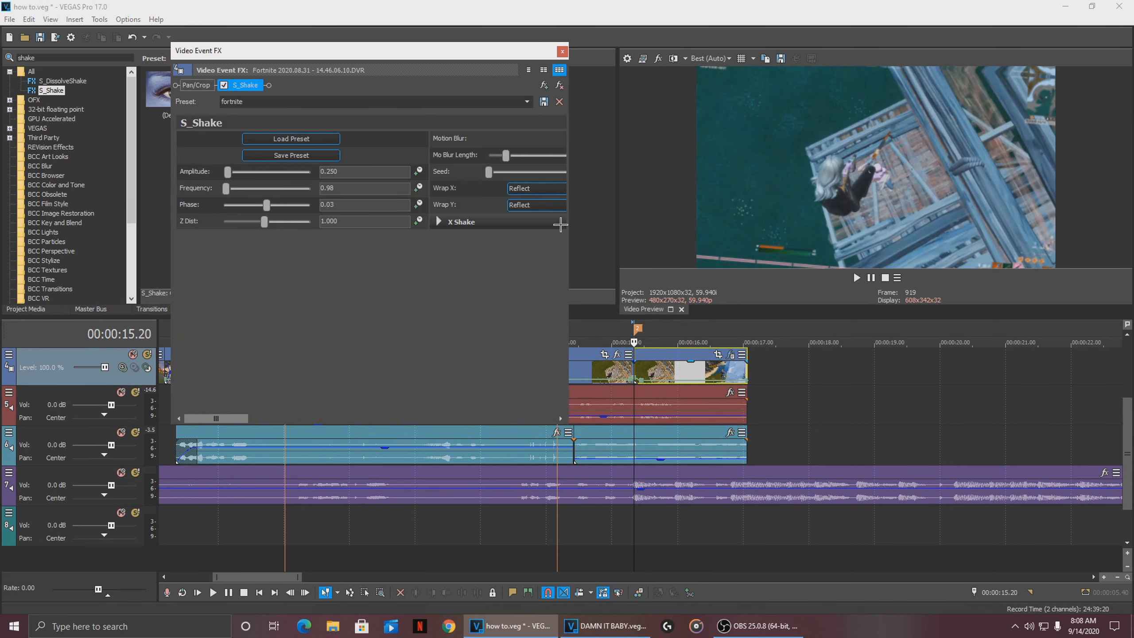
# - Animate the S_Shake amplitude from about 0.304 at the segment's start to 0.000 at 00:00:01.44, and close the effect settings
pyautogui.moveTo(570, 228); pyautogui.dragTo(795, 228)
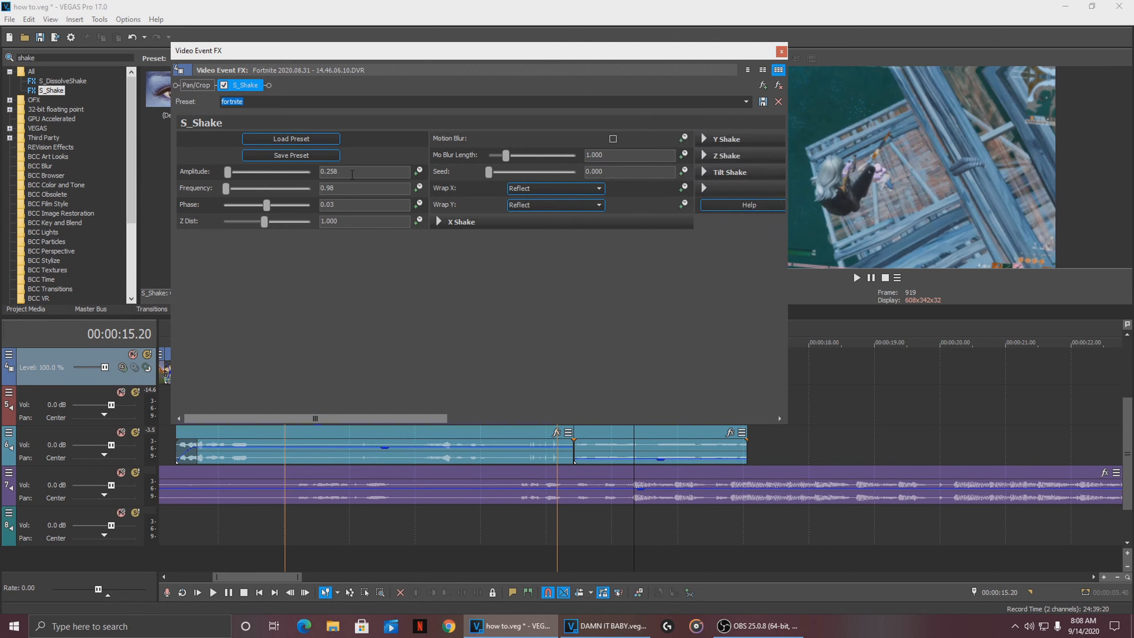
pyautogui.scroll(1, 353, 175)
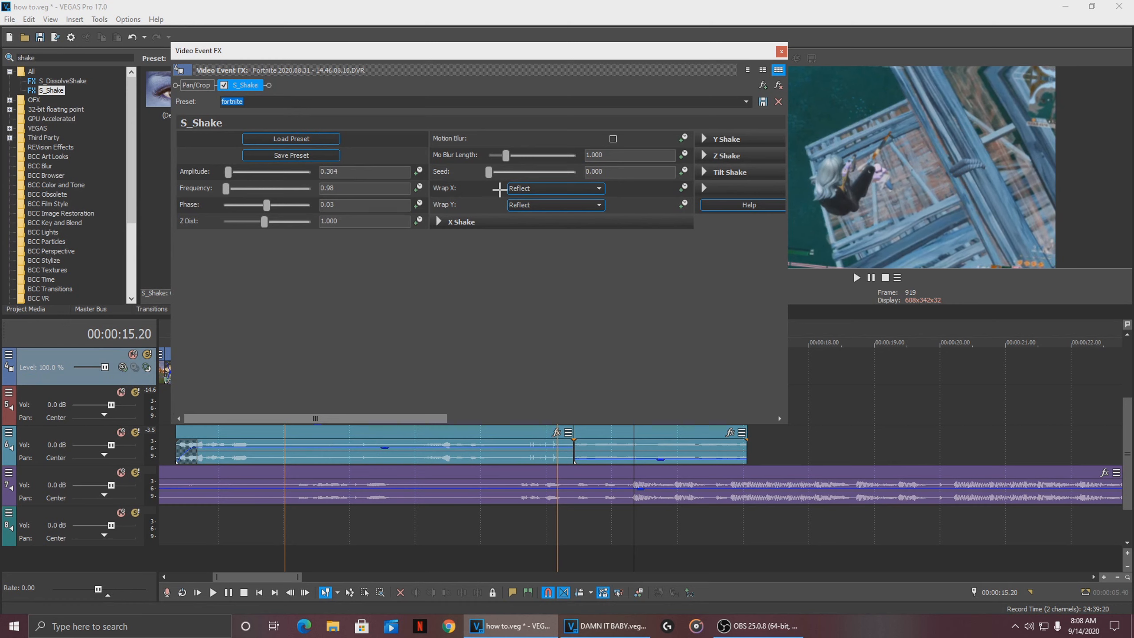
pyautogui.click(419, 172)
pyautogui.moveTo(380, 335); pyautogui.dragTo(873, 393)
pyautogui.moveTo(228, 171); pyautogui.dragTo(221, 171)
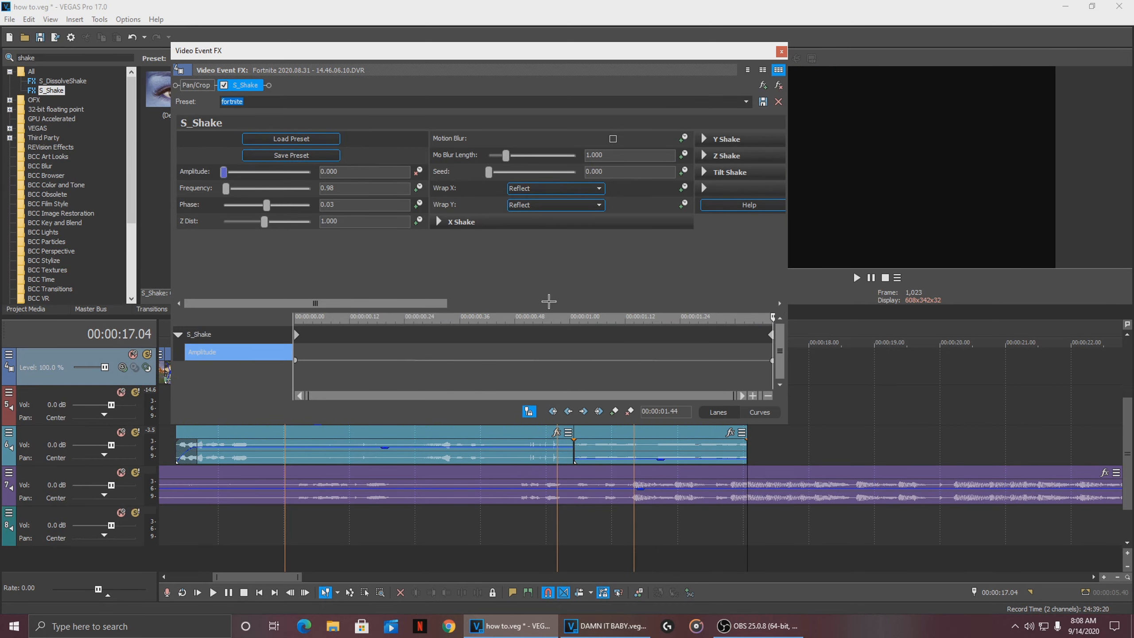
pyautogui.click(781, 51)
pyautogui.click(569, 366)
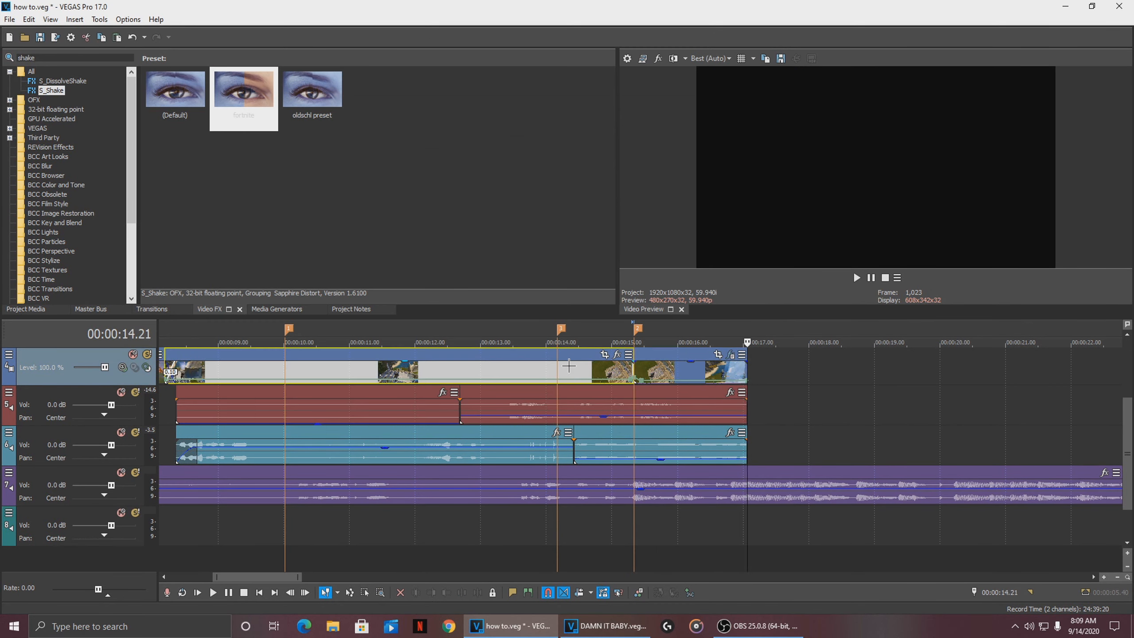
# - Play back the shake, search the video effects for "blur", and apply the Gaussian Blur fortnite preset to the gameplay segment starting at 00:00:15.20
pyautogui.press('space')
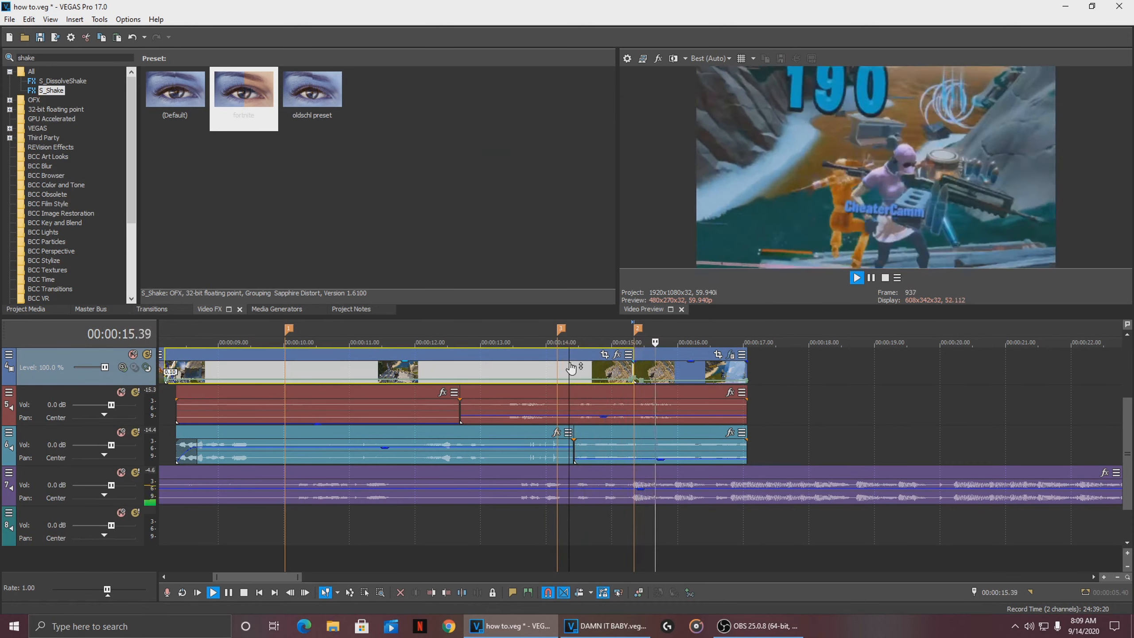
pyautogui.click(635, 373)
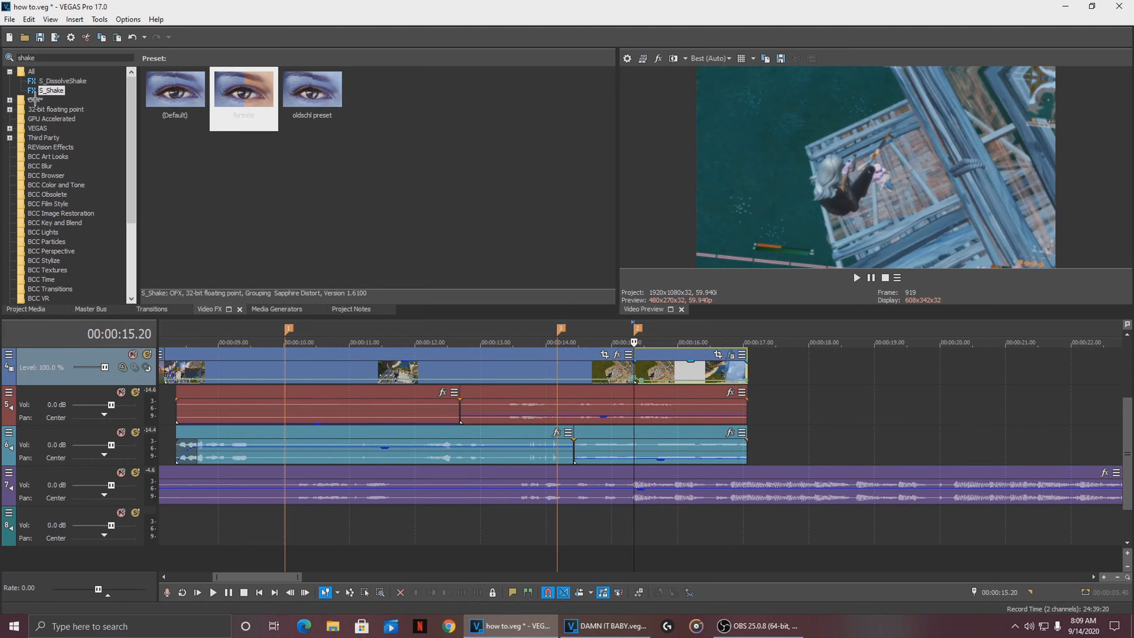
pyautogui.doubleClick(18, 58)
pyautogui.write('blur')
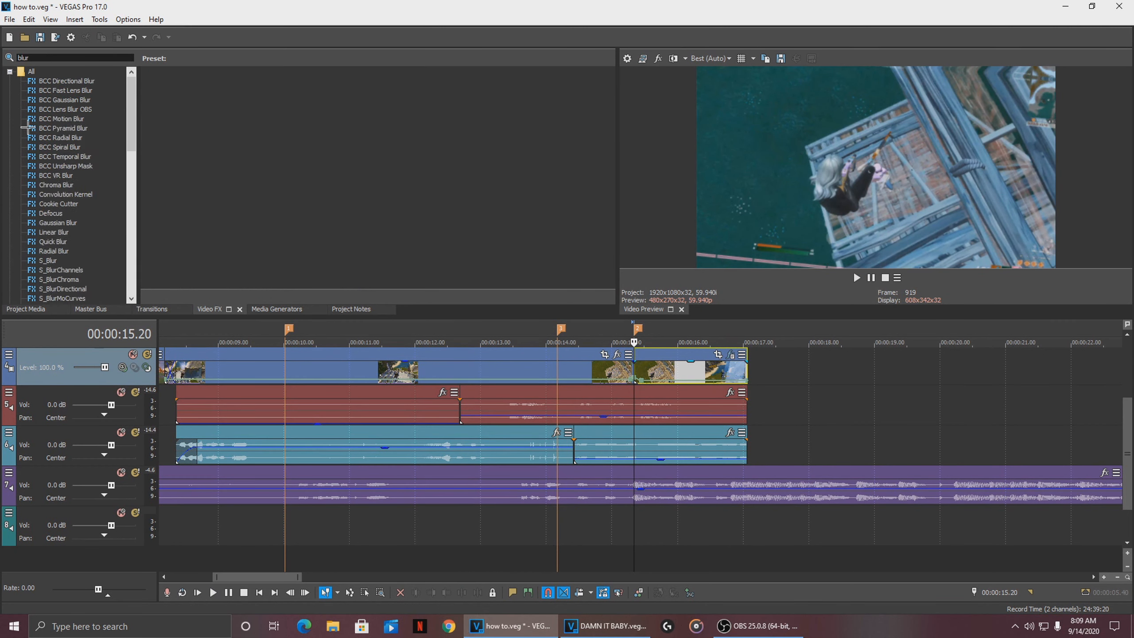
pyautogui.scroll(-2, 28, 128)
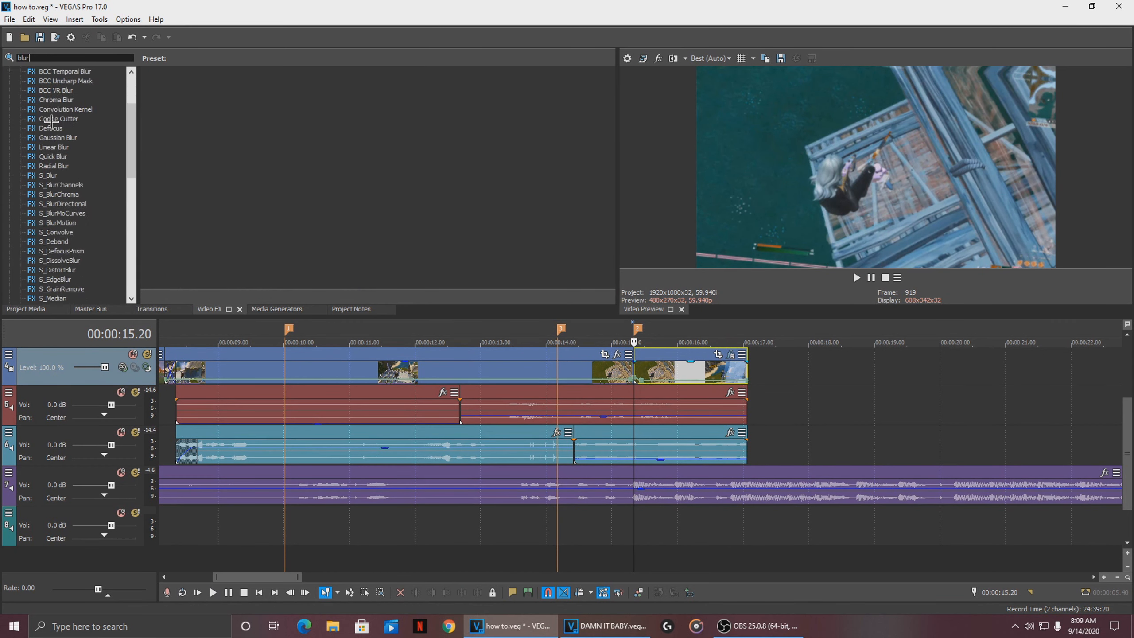
pyautogui.scroll(-1, 81, 150)
pyautogui.scroll(1, 87, 163)
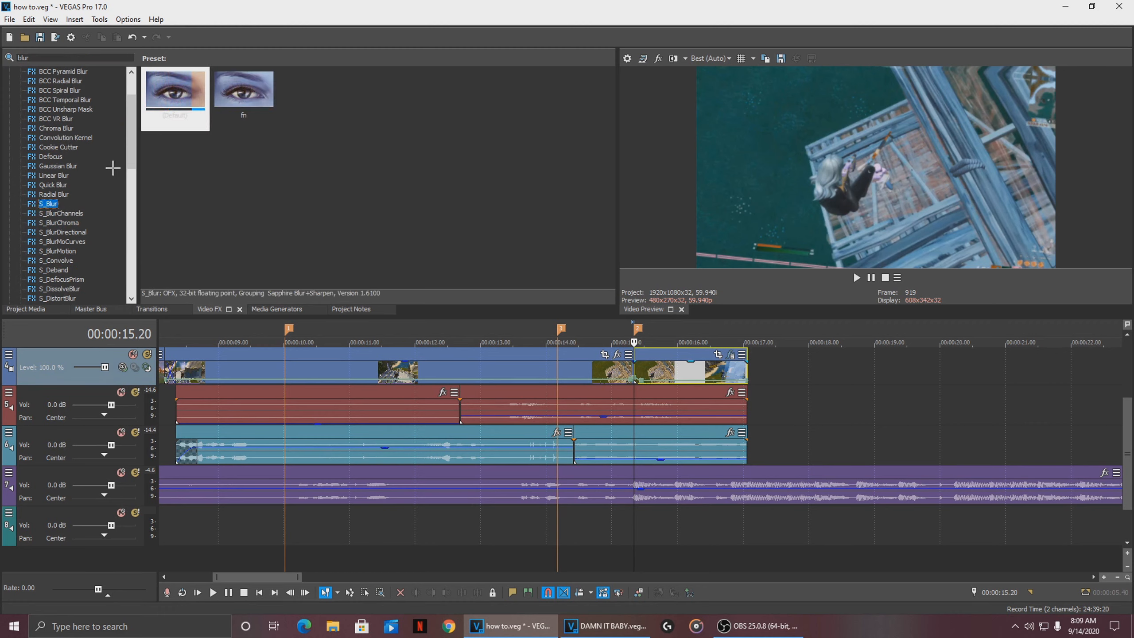
pyautogui.click(57, 166)
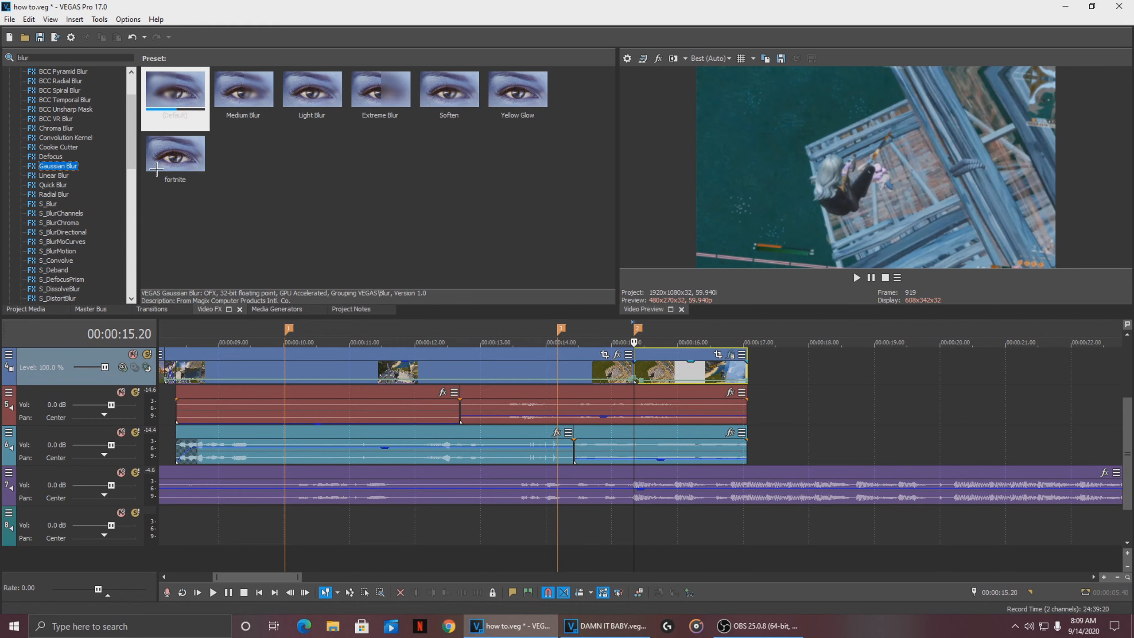
pyautogui.click(169, 164)
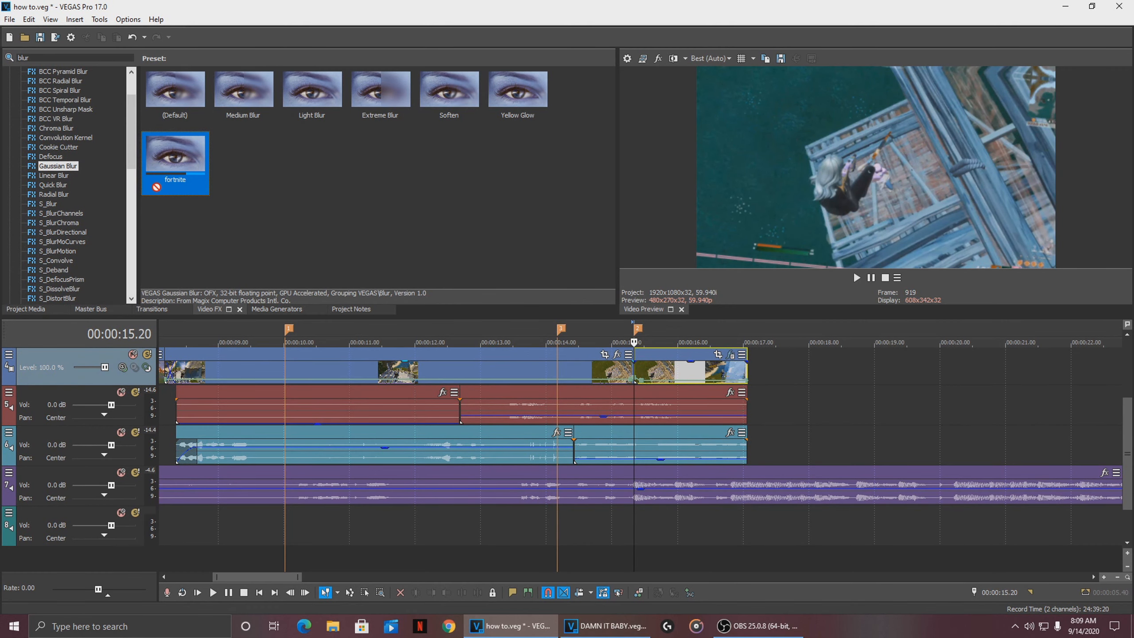
pyautogui.moveTo(639, 368); pyautogui.dragTo(639, 370)
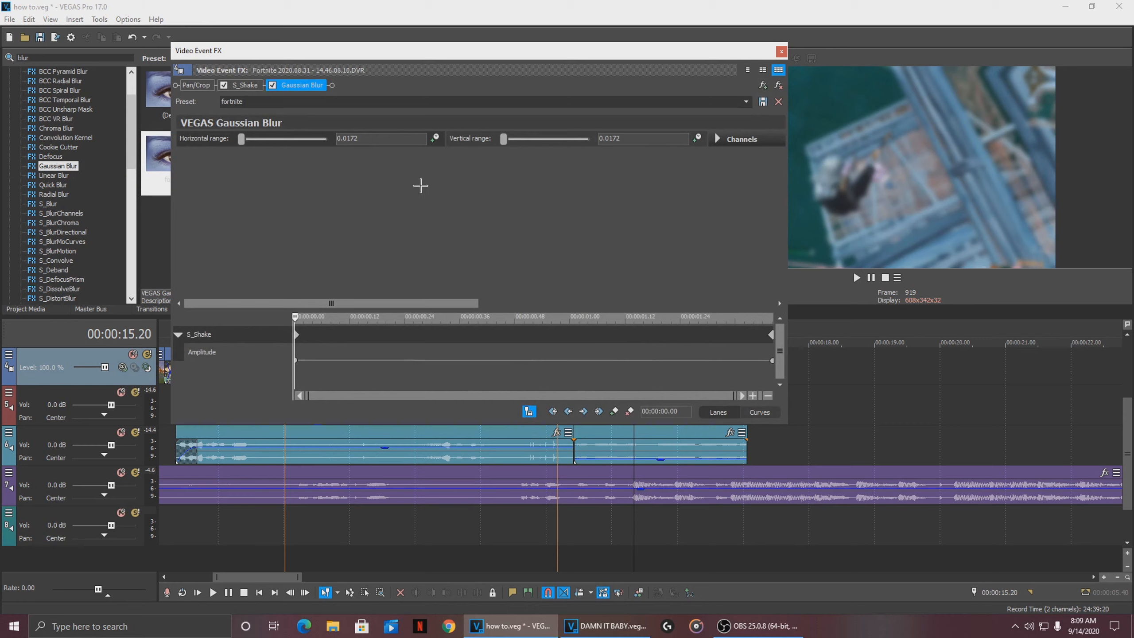
# - Animate the Gaussian Blur horizontal and vertical range from 0.0172 at the segment's start to 0.0000 at 00:00:00.13, and close the effect settings
pyautogui.click(747, 70)
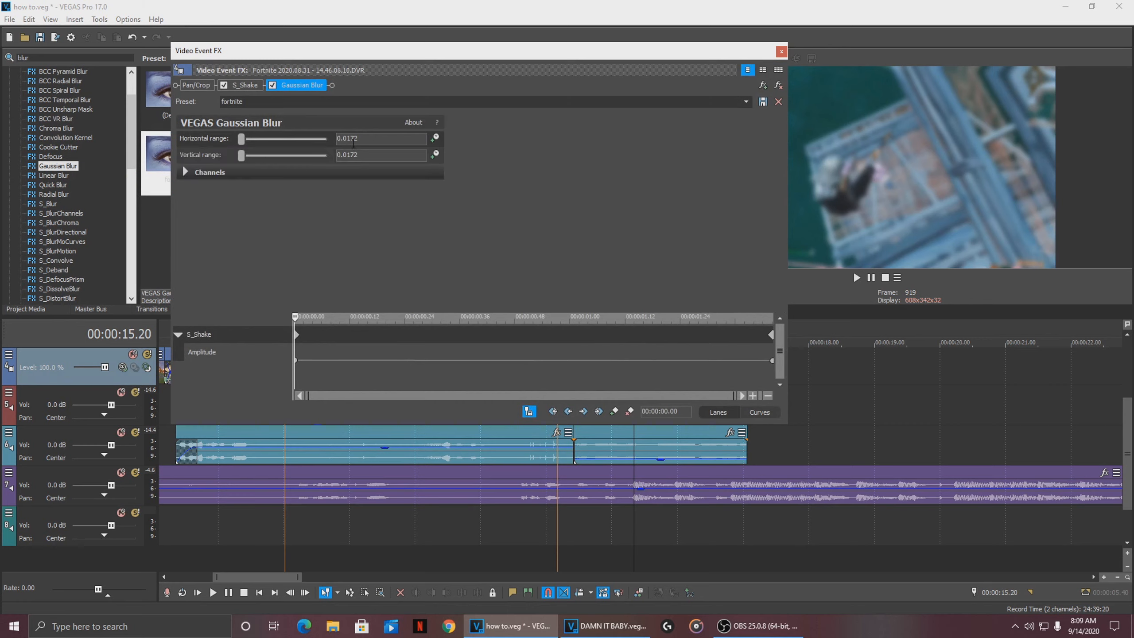
pyautogui.click(331, 333)
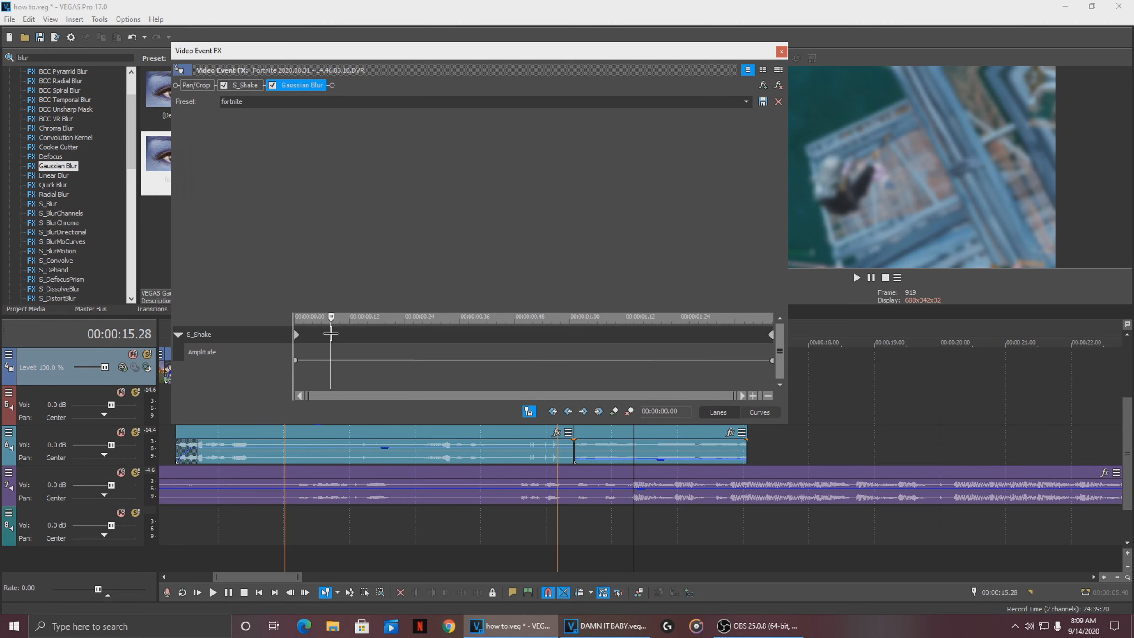
pyautogui.moveTo(331, 315); pyautogui.dragTo(351, 328)
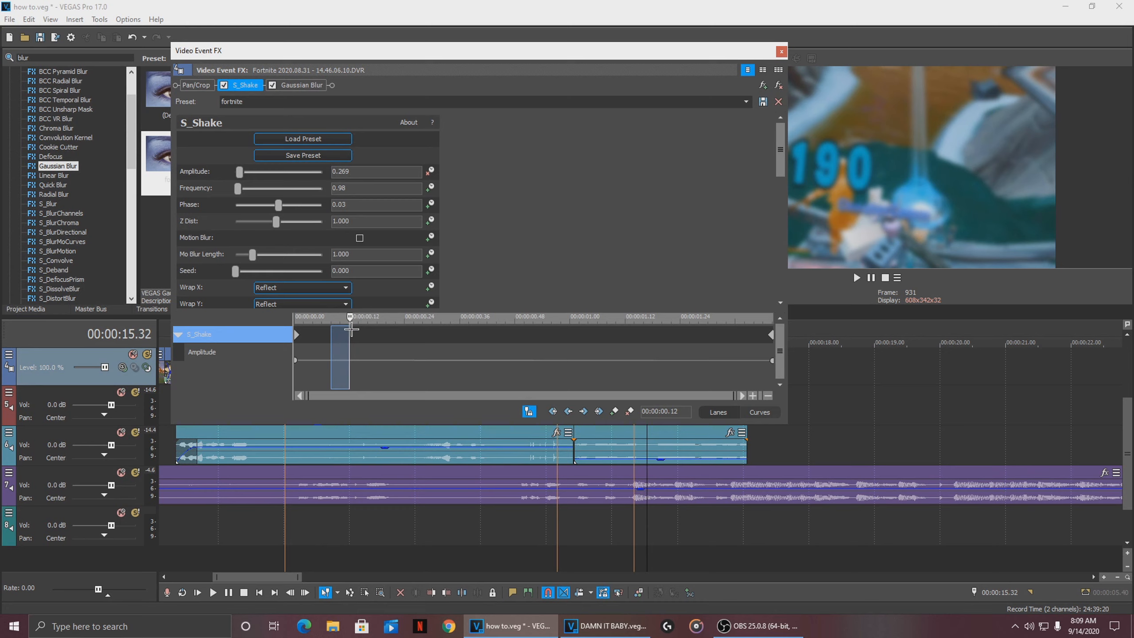
pyautogui.click(351, 329)
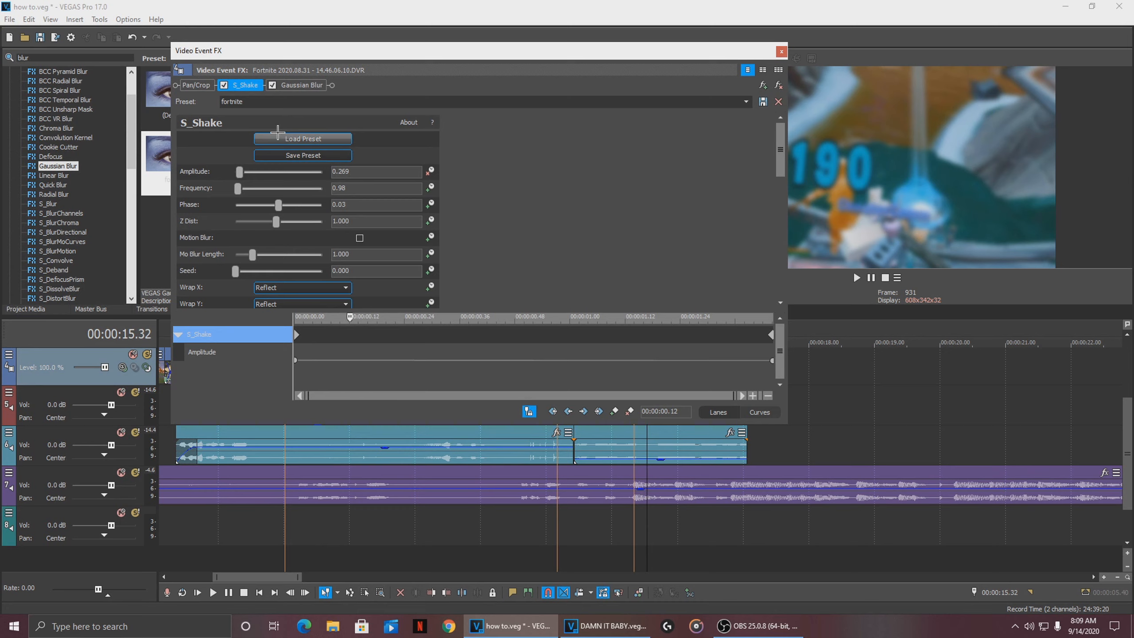
pyautogui.click(294, 84)
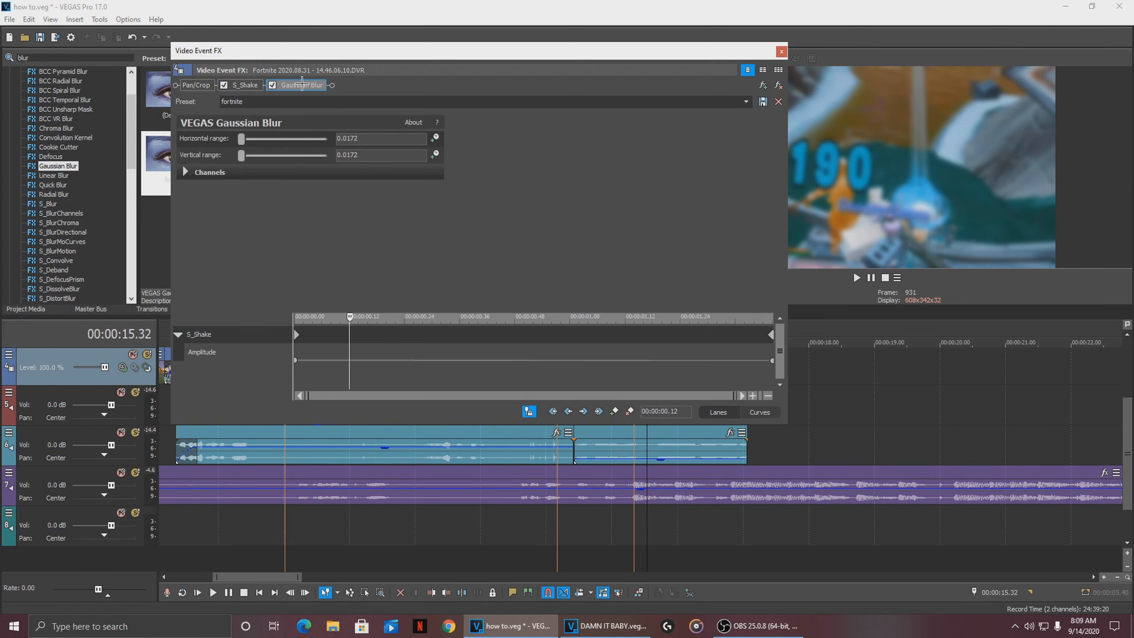
pyautogui.click(434, 139)
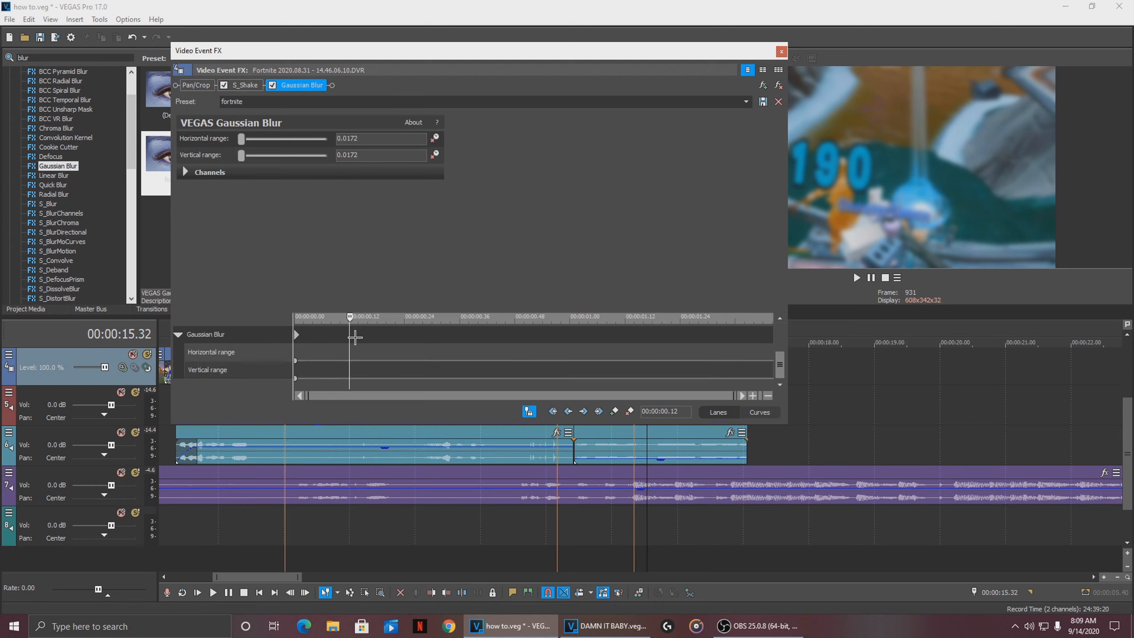
pyautogui.click(354, 317)
pyautogui.moveTo(241, 139)
pyautogui.mouseDown()
pyautogui.moveTo(222, 142)
pyautogui.moveTo(236, 155)
pyautogui.mouseUp()
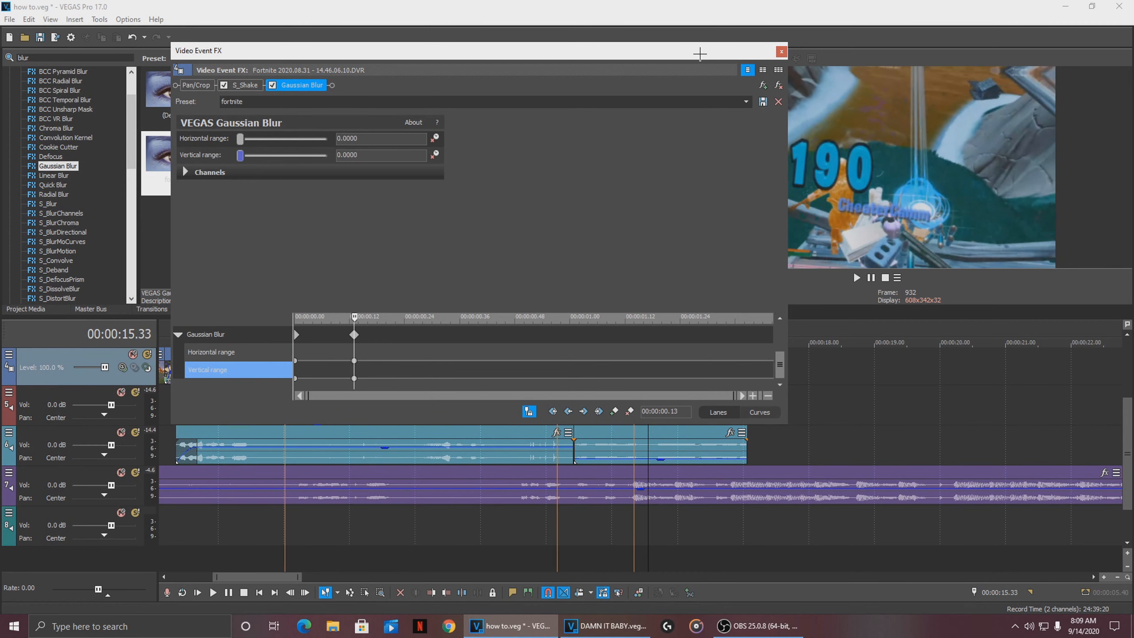
pyautogui.click(782, 50)
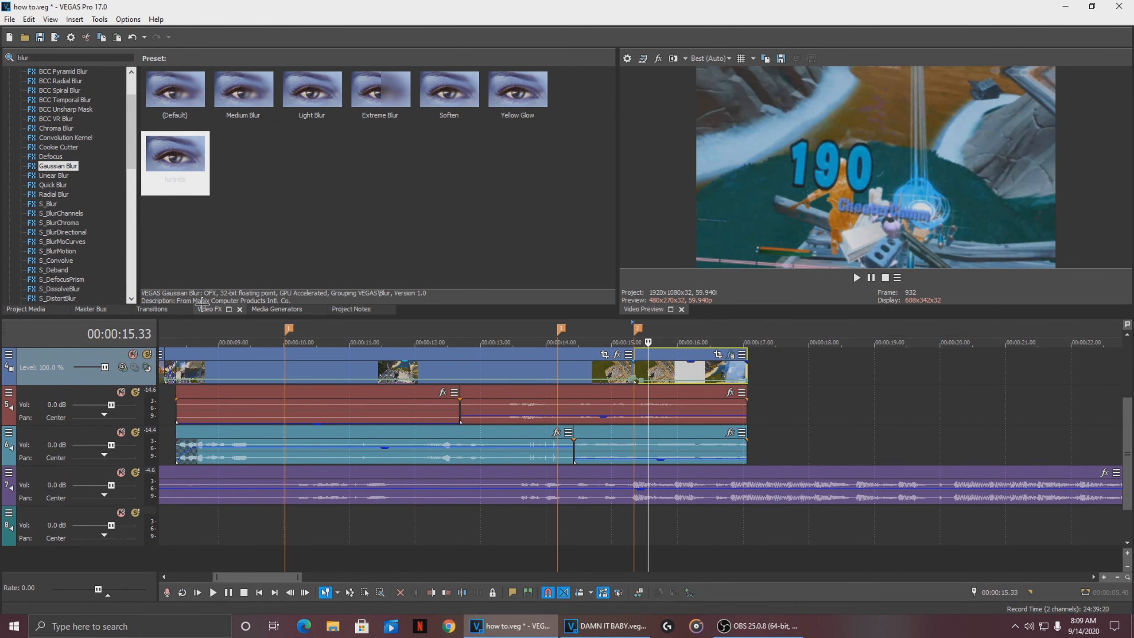
# - Search the video effects for "glow", apply the S_Glow color correction preset to the same gameplay segment, and close the effect settings
pyautogui.moveTo(50, 58); pyautogui.dragTo(1, 53)
pyautogui.write('glow')
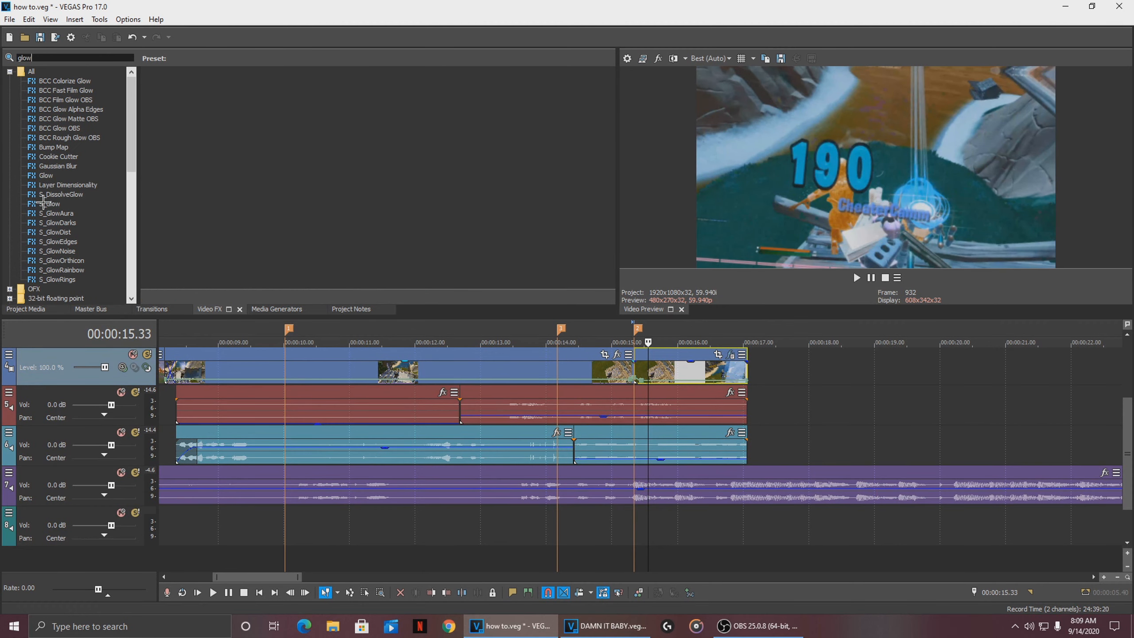
pyautogui.click(43, 204)
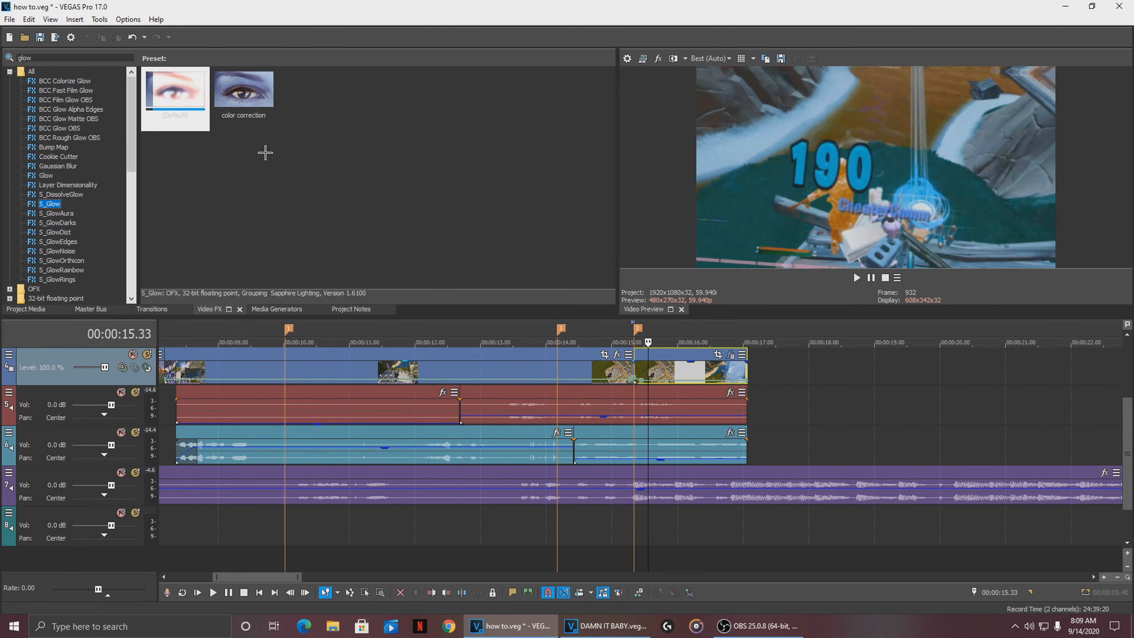
pyautogui.click(253, 120)
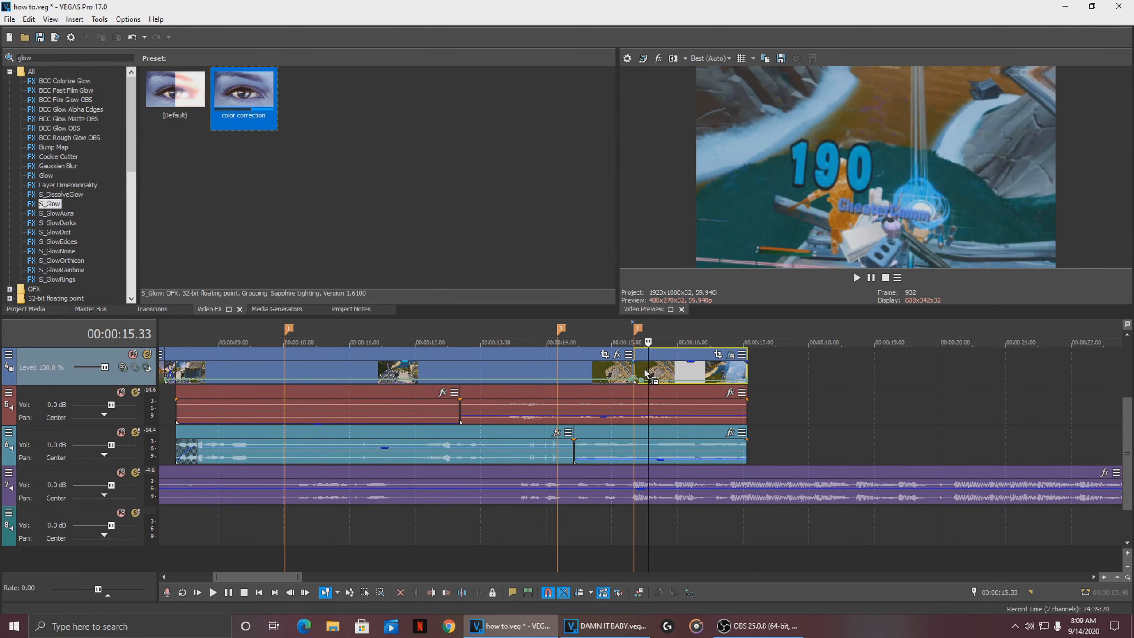
pyautogui.moveTo(646, 372); pyautogui.dragTo(646, 372)
pyautogui.click(781, 52)
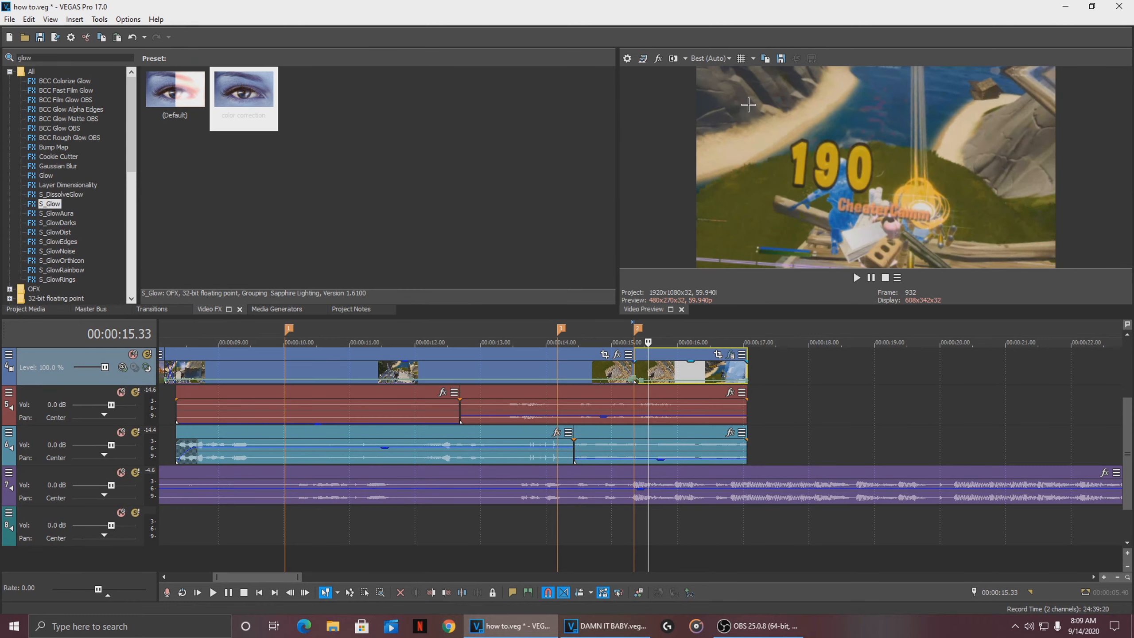
# - Play back the cut at 00:00:15.20 to check the combined shake, blur and glow effects
pyautogui.click(590, 368)
pyautogui.press('space')
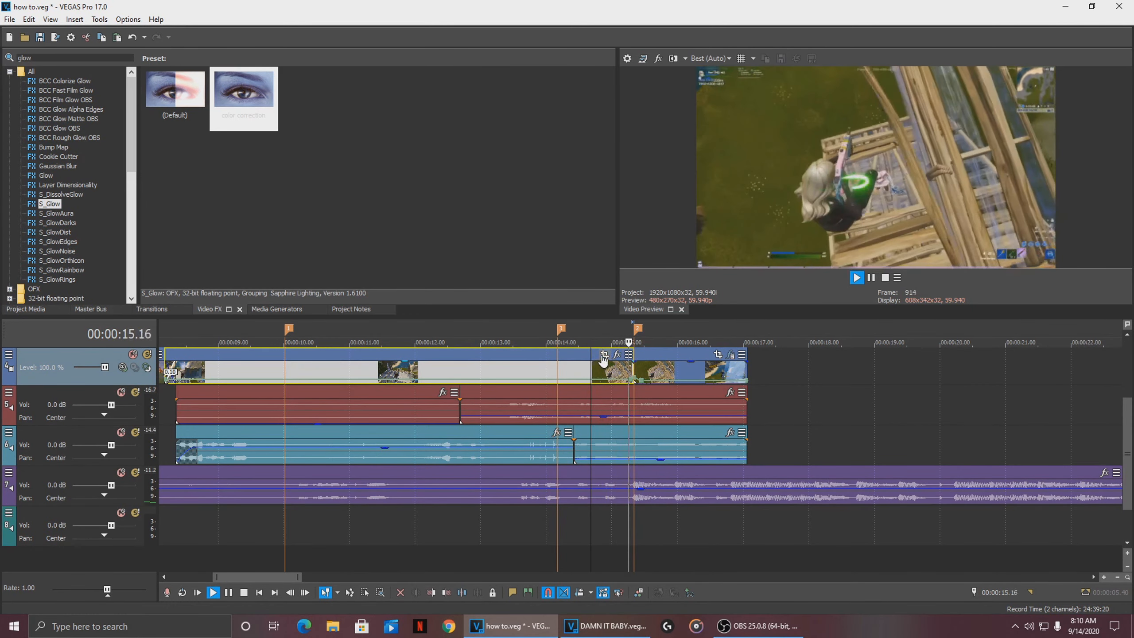
pyautogui.click(545, 367)
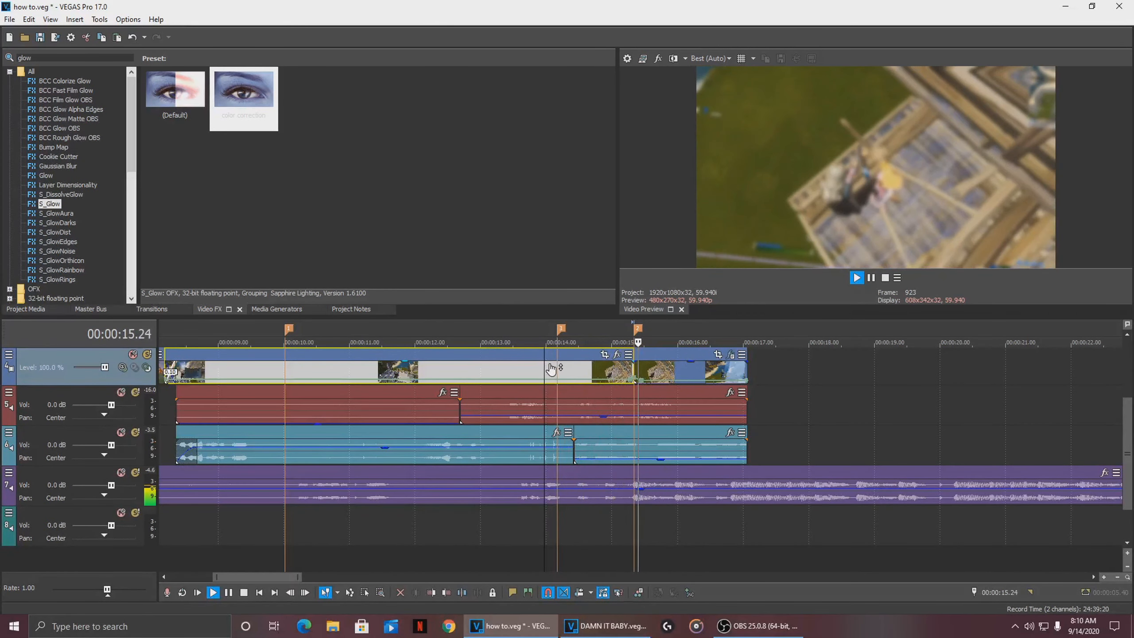
pyautogui.press('space')
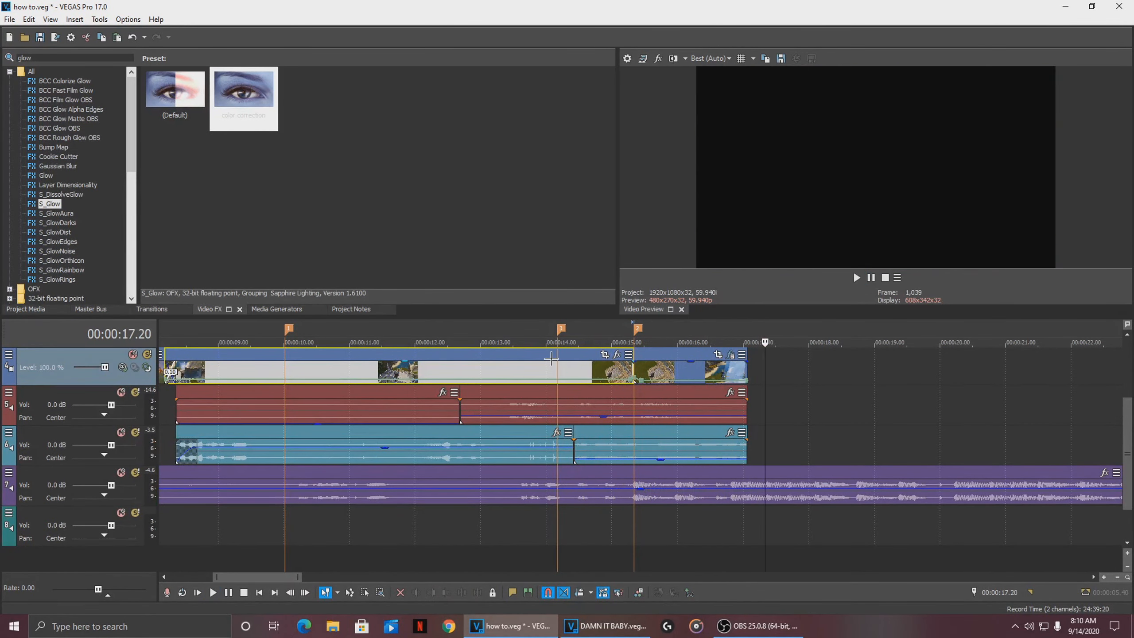
# - Save the project and play back the whole intro from the start of the timeline
pyautogui.scroll(-5, 550, 360)
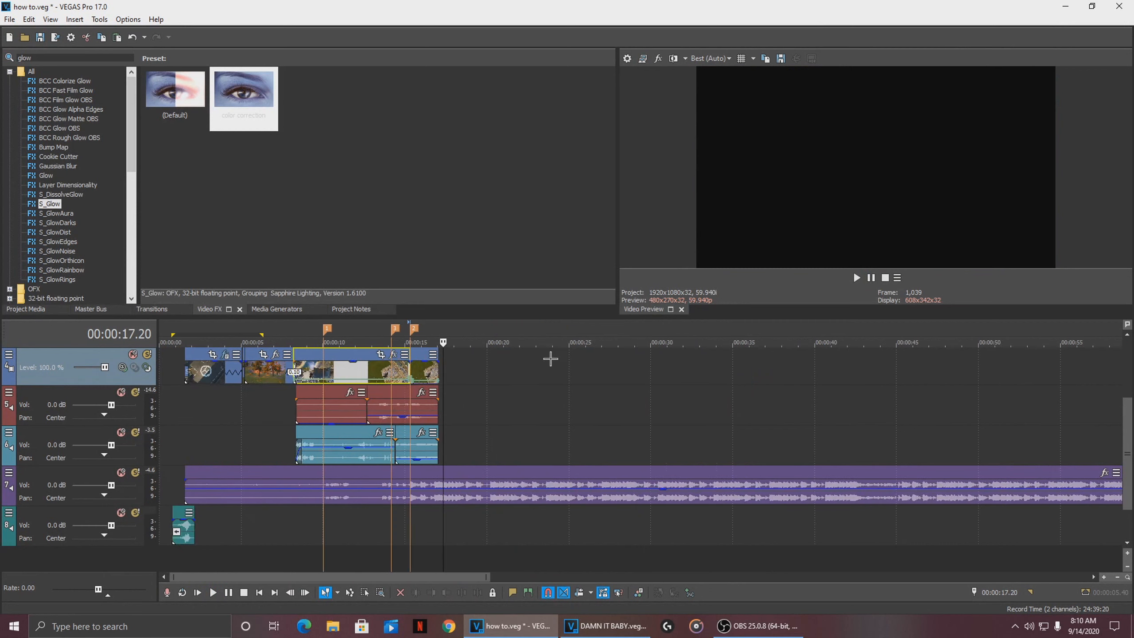
pyautogui.click(166, 399)
pyautogui.hotkey('ctrl', 's')
pyautogui.press('space')
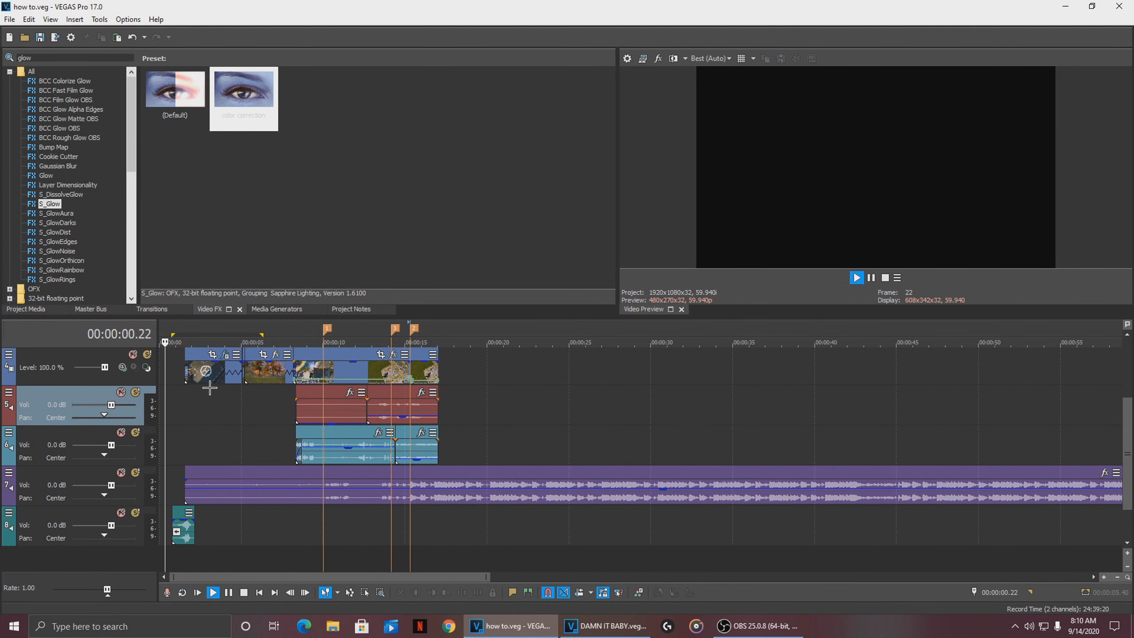
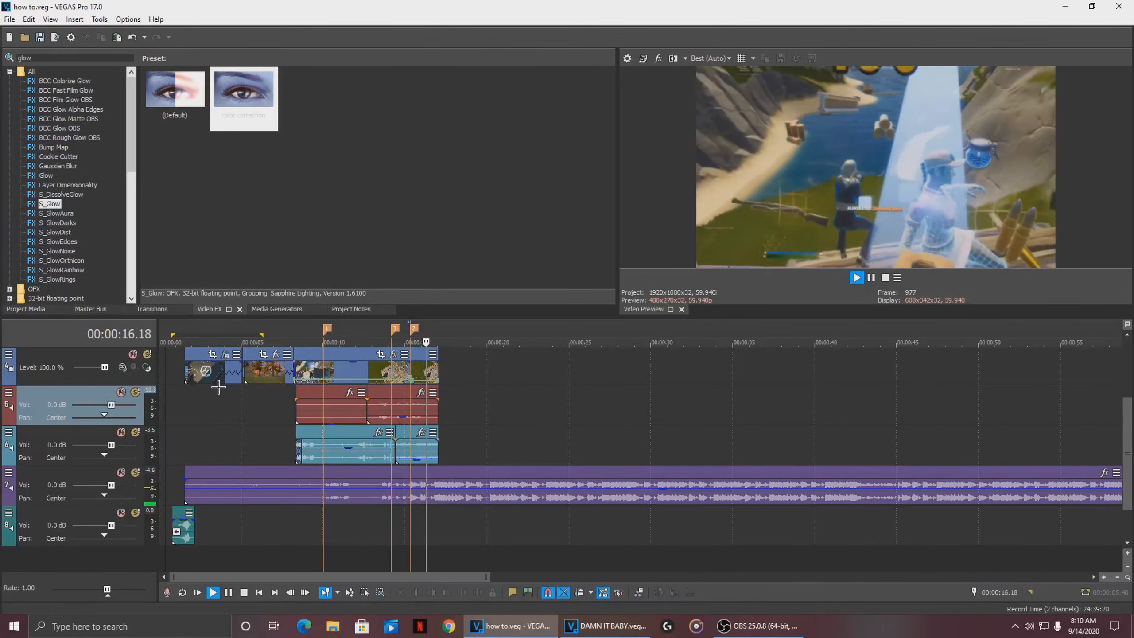
# - Place Swoosh sound.mp3 on audio track 8 around the 00:00:15.20 cut and play back that part to check the timing
pyautogui.click(44, 308)
pyautogui.moveTo(233, 226); pyautogui.dragTo(409, 520)
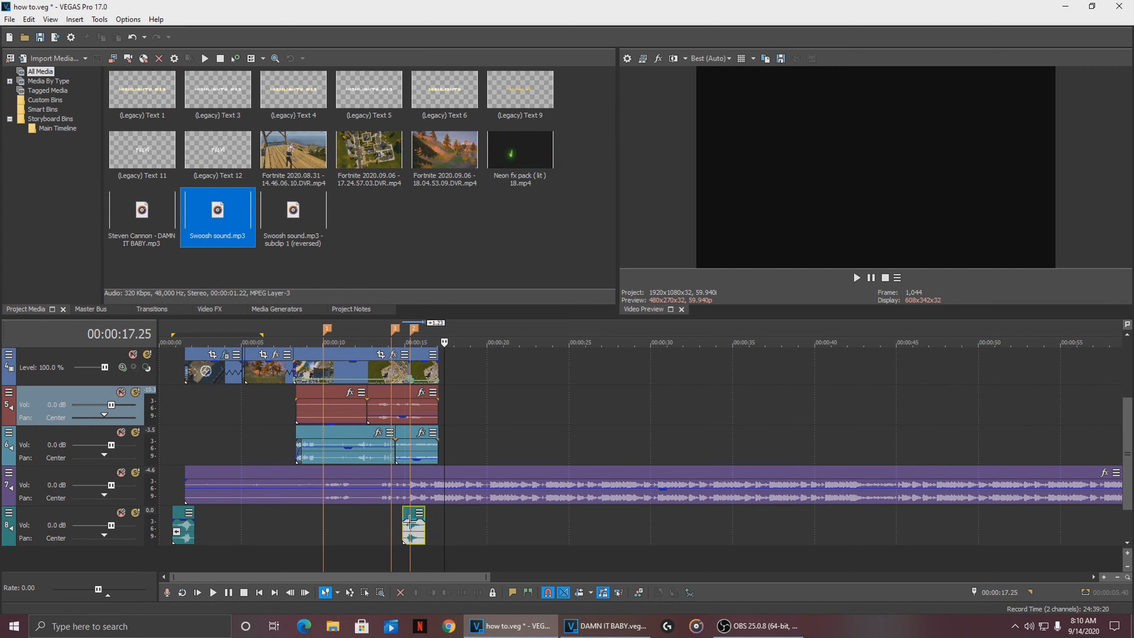
pyautogui.click(409, 520)
pyautogui.scroll(3, 443, 509)
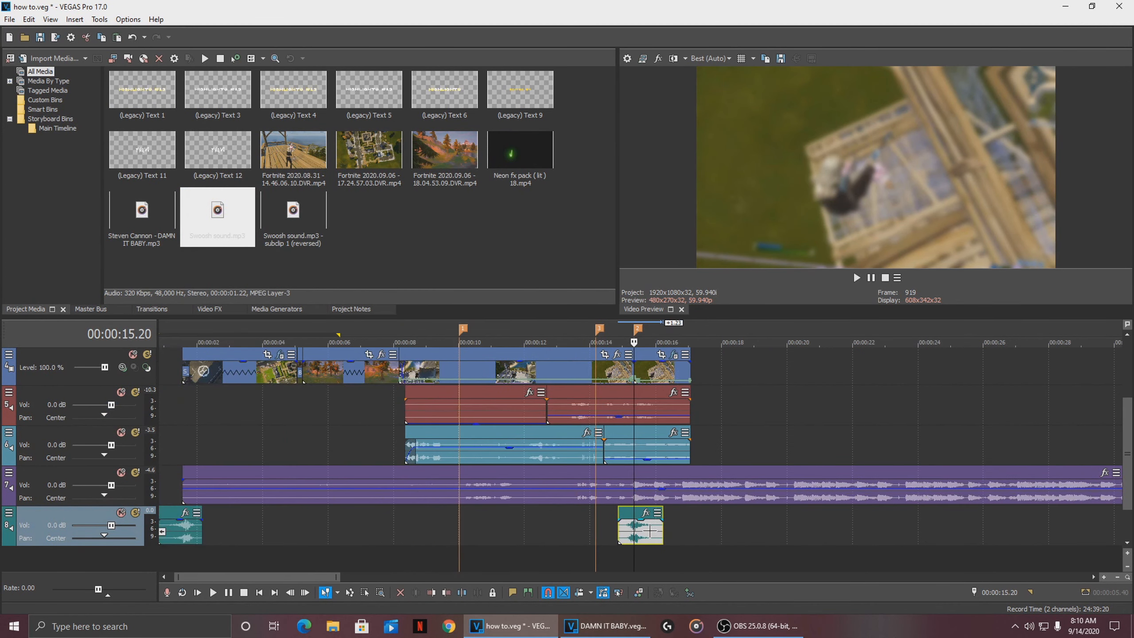
pyautogui.scroll(-2, 650, 531)
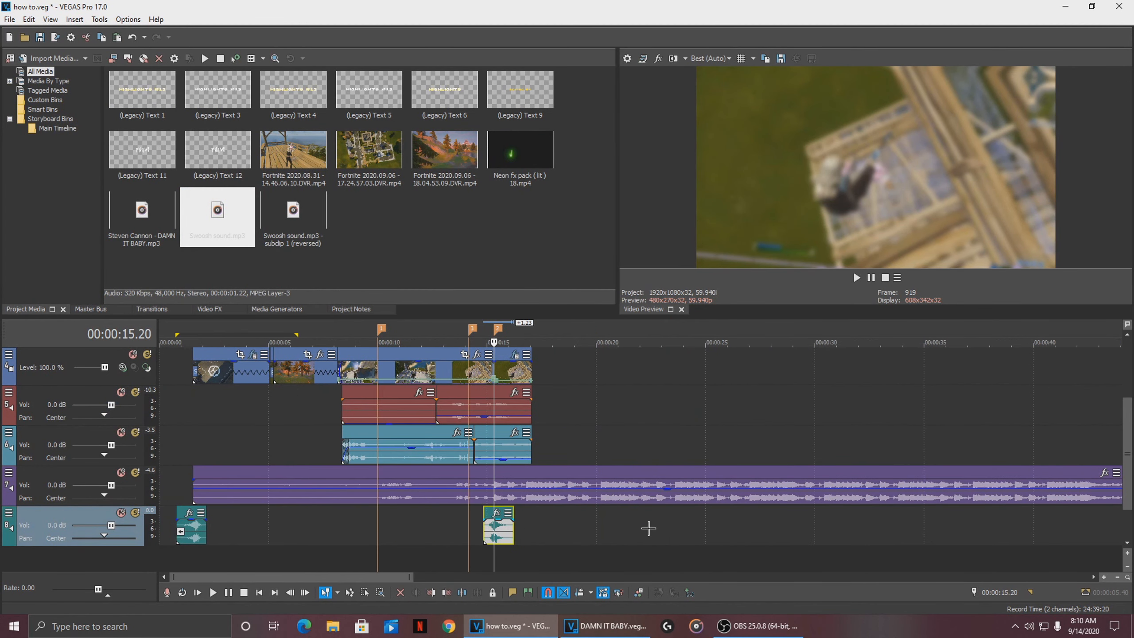
pyautogui.click(445, 529)
pyautogui.press('space')
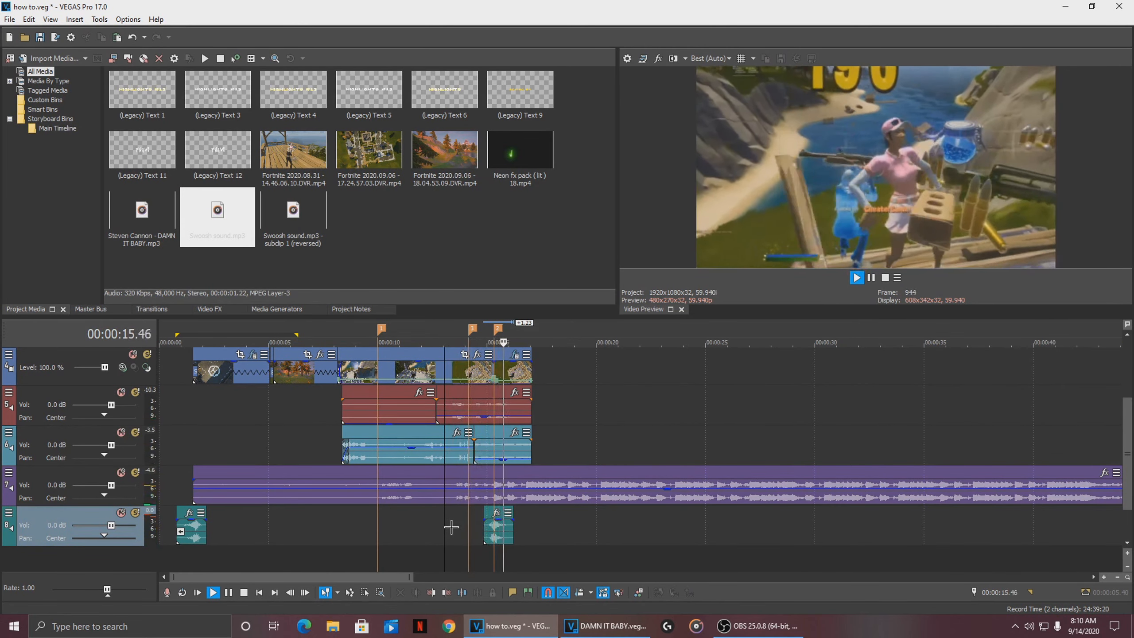
pyautogui.press('Return')
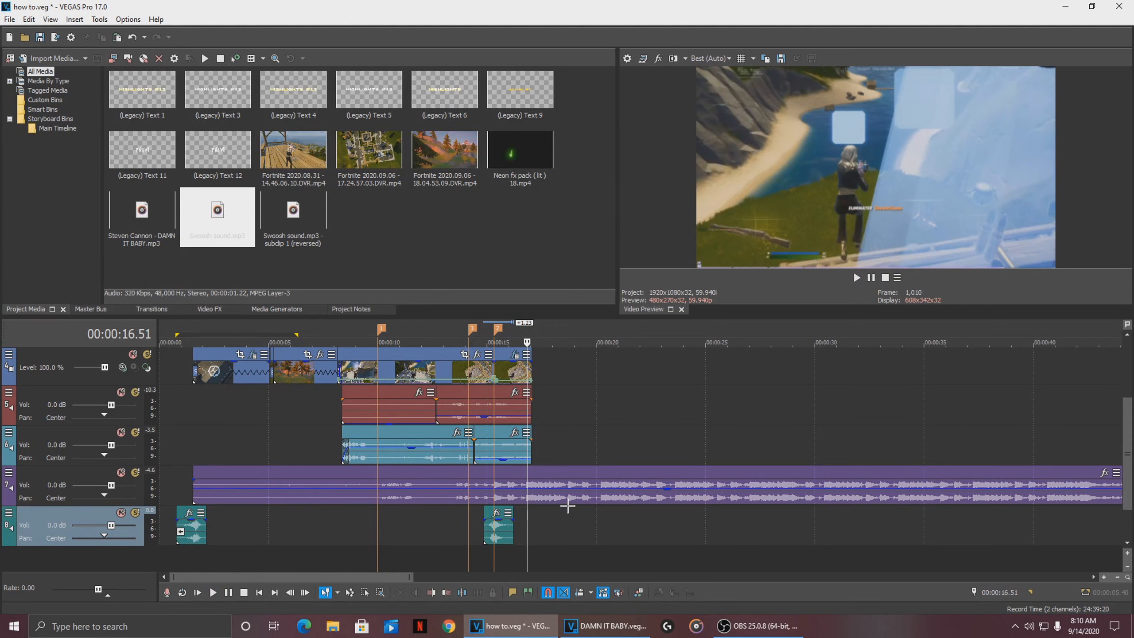
# - Search the video effects for "flicker" and apply the S_Flicker "my fn preset" to the gameplay segment starting at 00:00:15.20
pyautogui.click(533, 371)
pyautogui.click(506, 371)
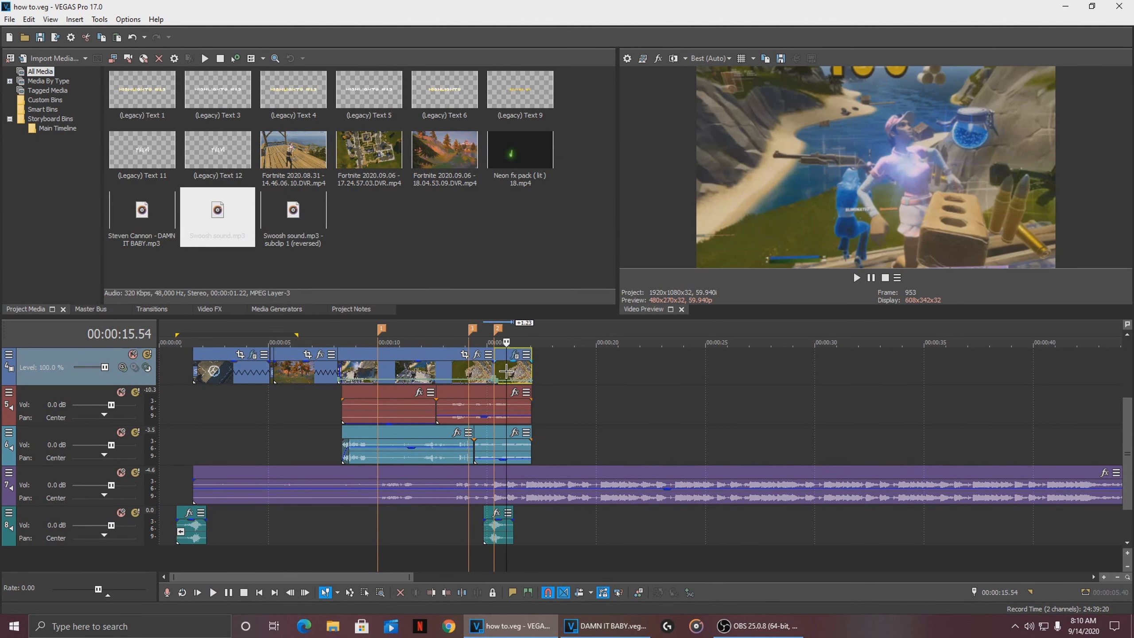
pyautogui.click(494, 371)
pyautogui.click(210, 309)
pyautogui.click(54, 57)
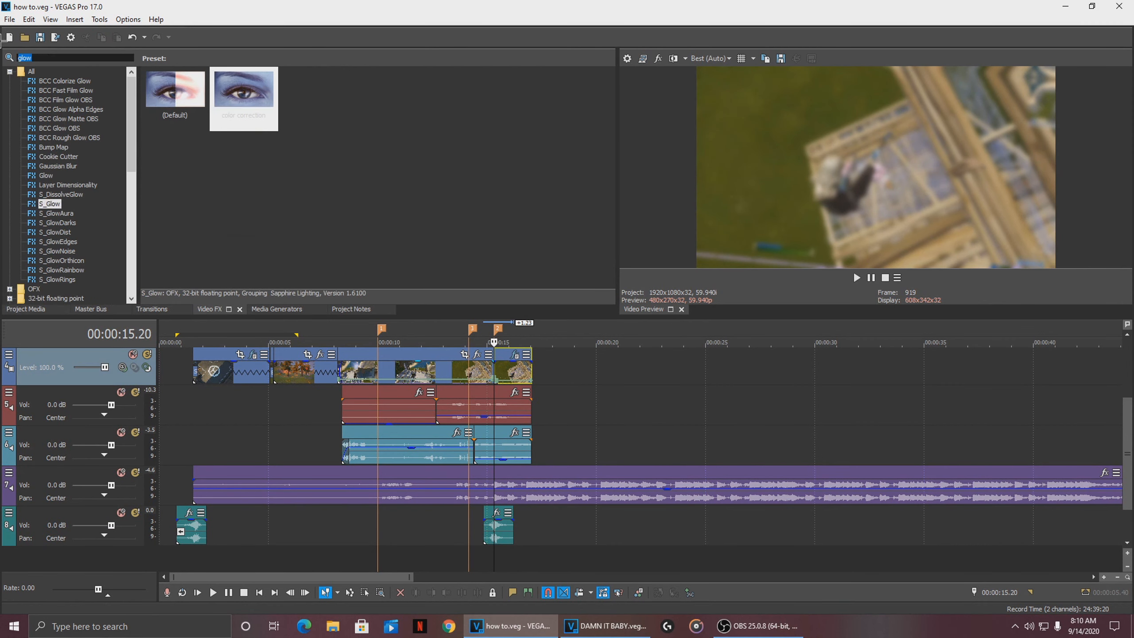
pyautogui.write('flicker')
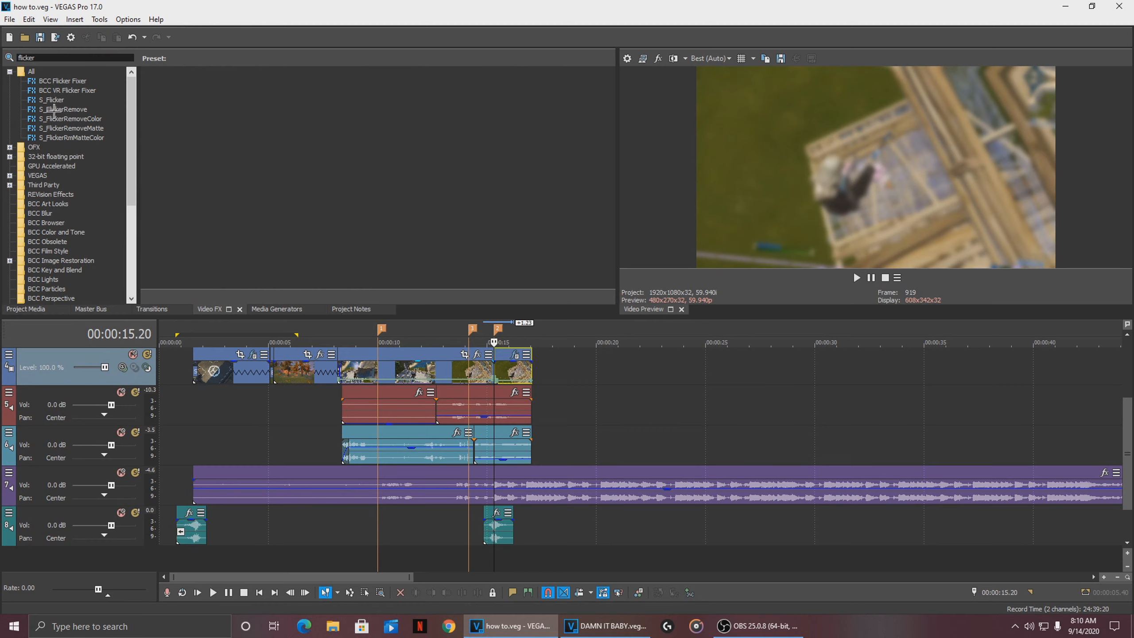
pyautogui.click(51, 100)
pyautogui.moveTo(252, 120); pyautogui.dragTo(429, 291)
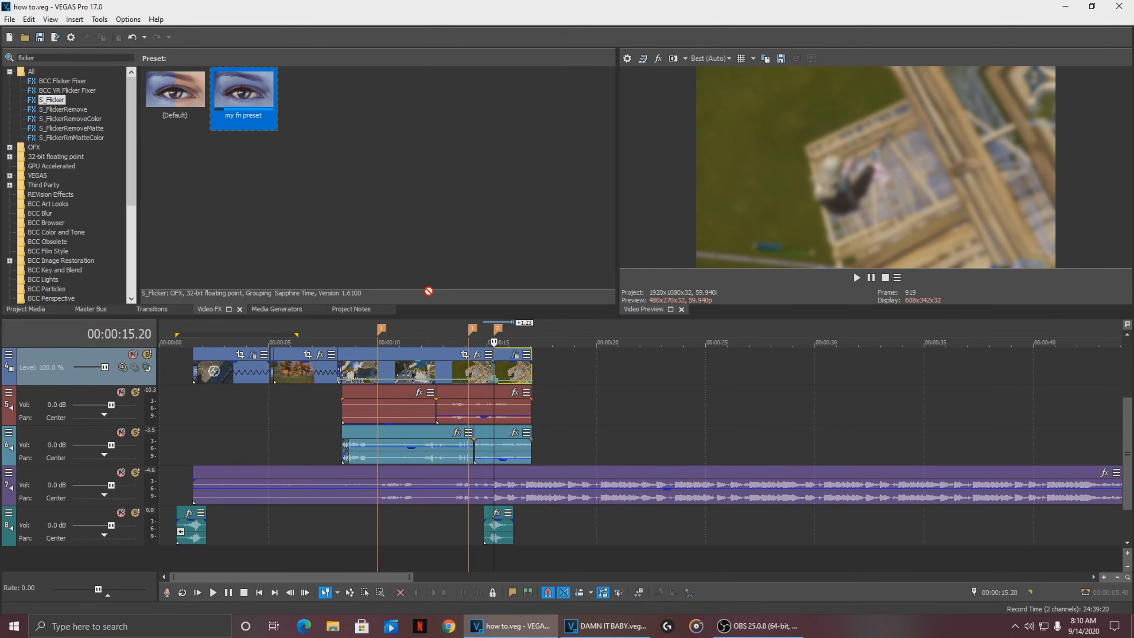
pyautogui.moveTo(501, 372); pyautogui.dragTo(500, 370)
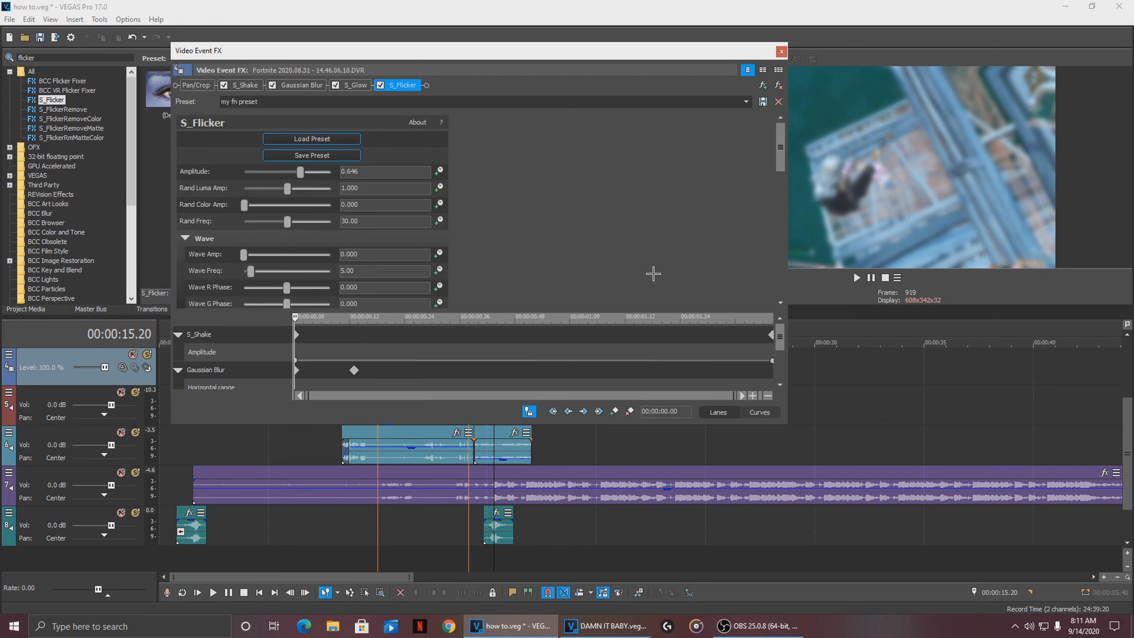
# - Animate the S_Flicker amplitude from 0.610 at the segment's start to 0 at its end, and disable the segment's S_Glow effect
pyautogui.moveTo(780, 332); pyautogui.dragTo(790, 404)
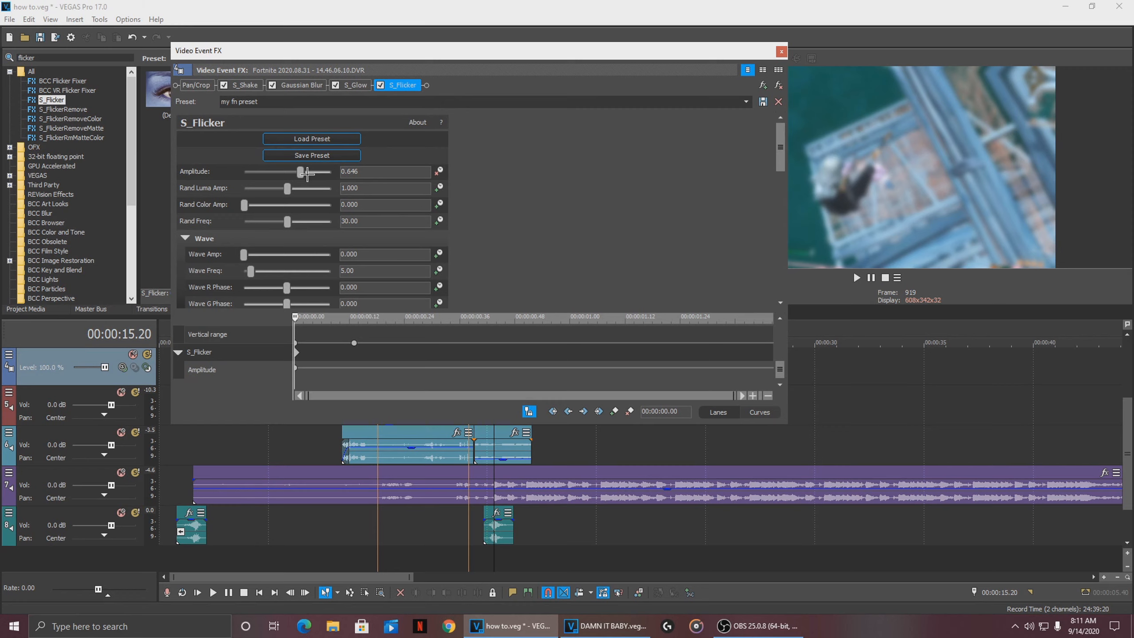
pyautogui.moveTo(296, 316); pyautogui.dragTo(261, 320)
pyautogui.moveTo(294, 317); pyautogui.dragTo(862, 333)
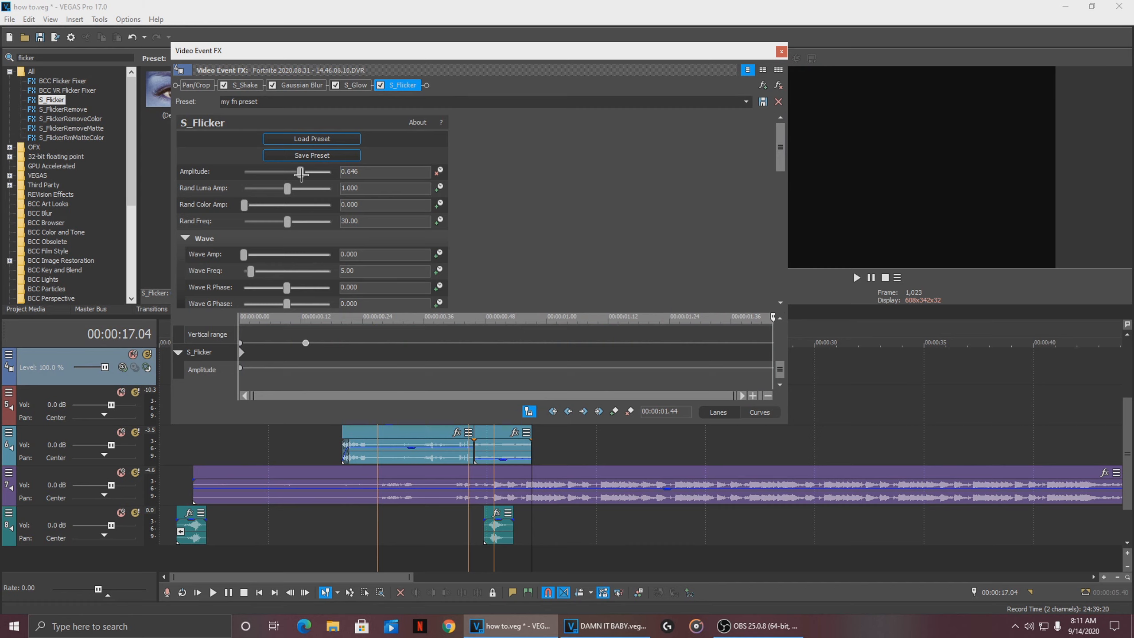
pyautogui.moveTo(300, 172); pyautogui.dragTo(229, 186)
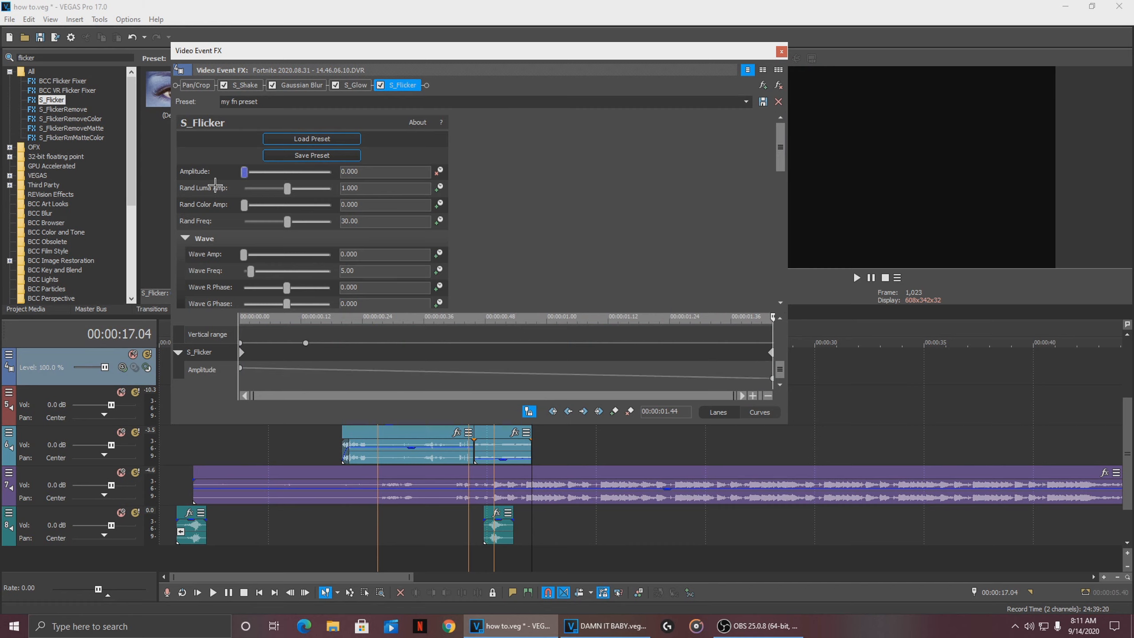
pyautogui.moveTo(249, 335); pyautogui.dragTo(214, 308)
pyautogui.click(375, 86)
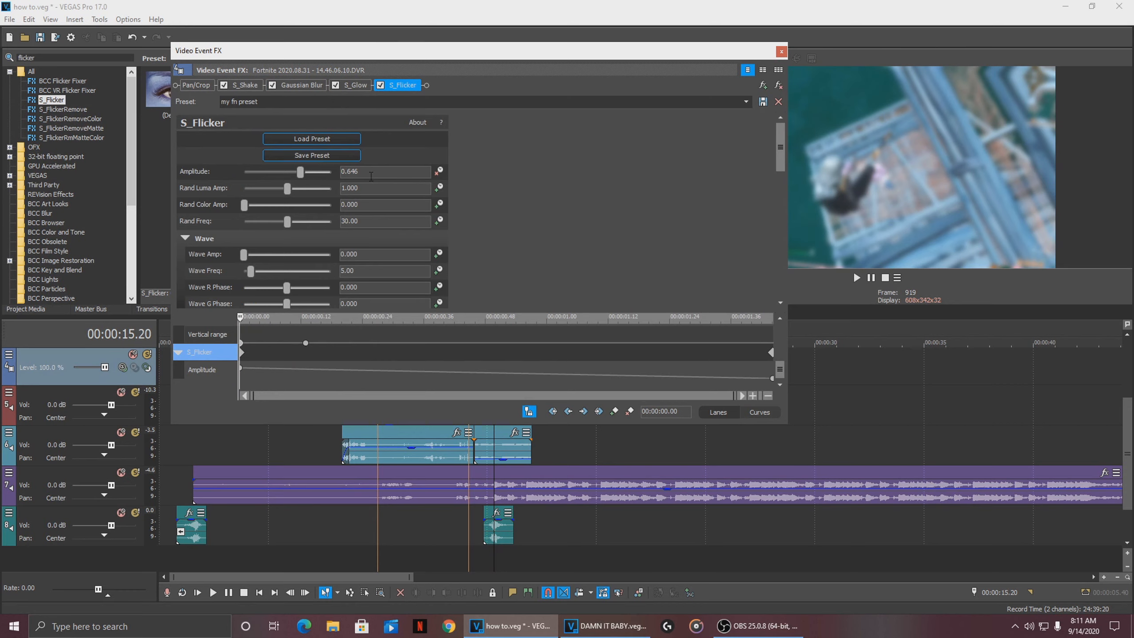
pyautogui.moveTo(316, 175); pyautogui.dragTo(317, 174)
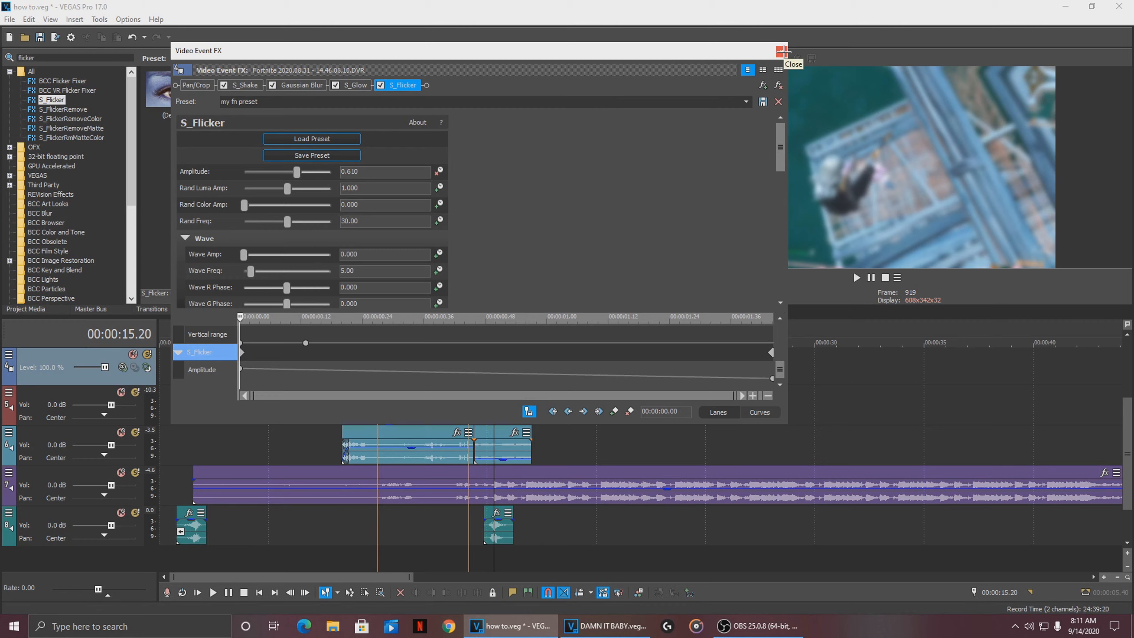
pyautogui.click(339, 85)
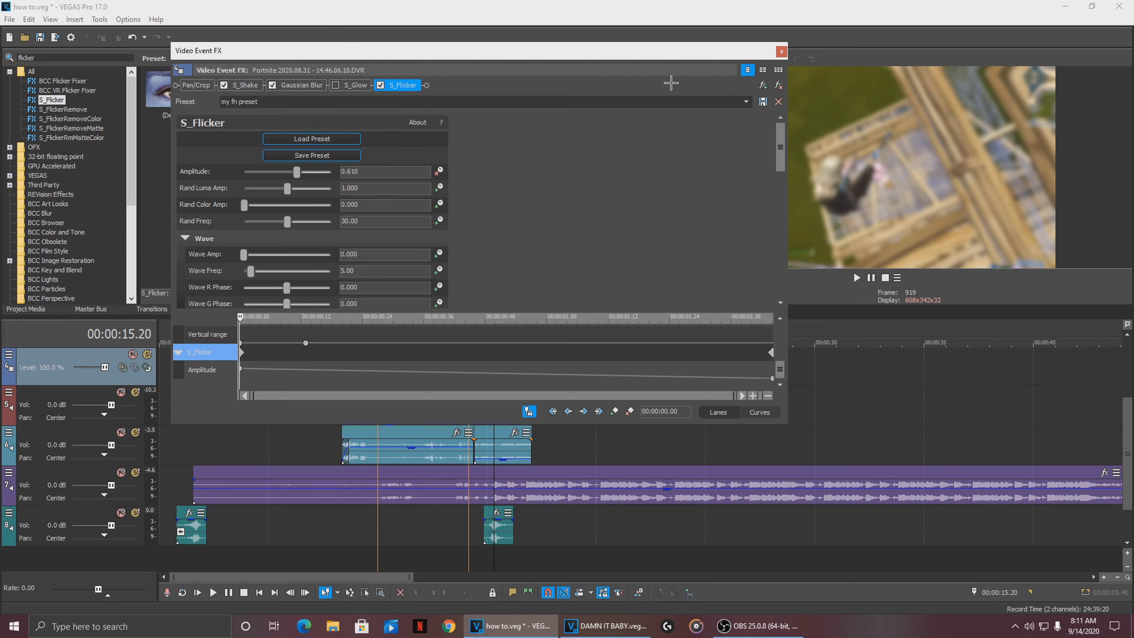
pyautogui.click(782, 52)
# - Play back the end of the intro to check the flicker and save the project
pyautogui.scroll(-3, 588, 348)
pyautogui.click(278, 366)
pyautogui.press('space')
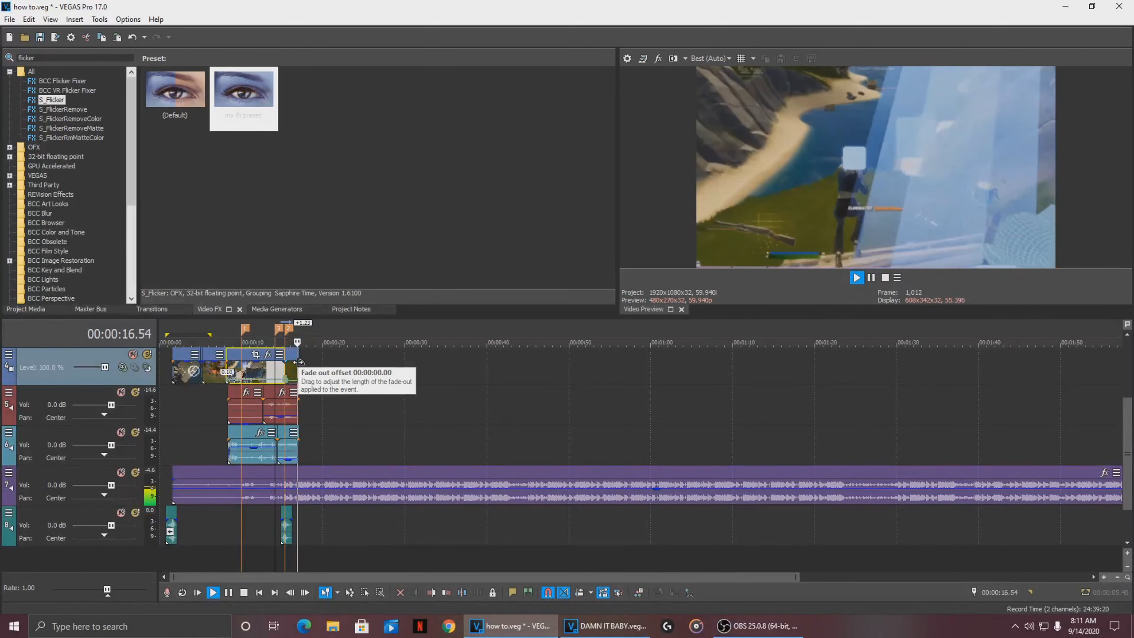
pyautogui.press('Return')
pyautogui.hotkey('ctrl', 's')
# - Inspect preview frames at several points across the intro and gameplay clips
pyautogui.scroll(2, 321, 373)
pyautogui.scroll(2, 321, 374)
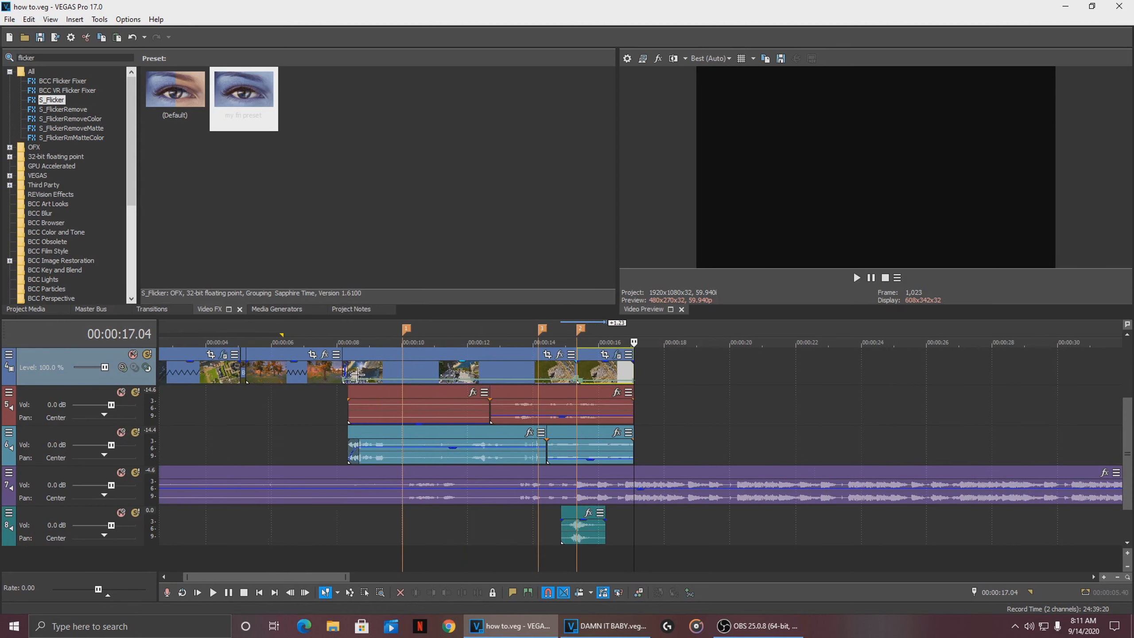
pyautogui.click(334, 405)
pyautogui.scroll(-2, 332, 405)
pyautogui.click(181, 404)
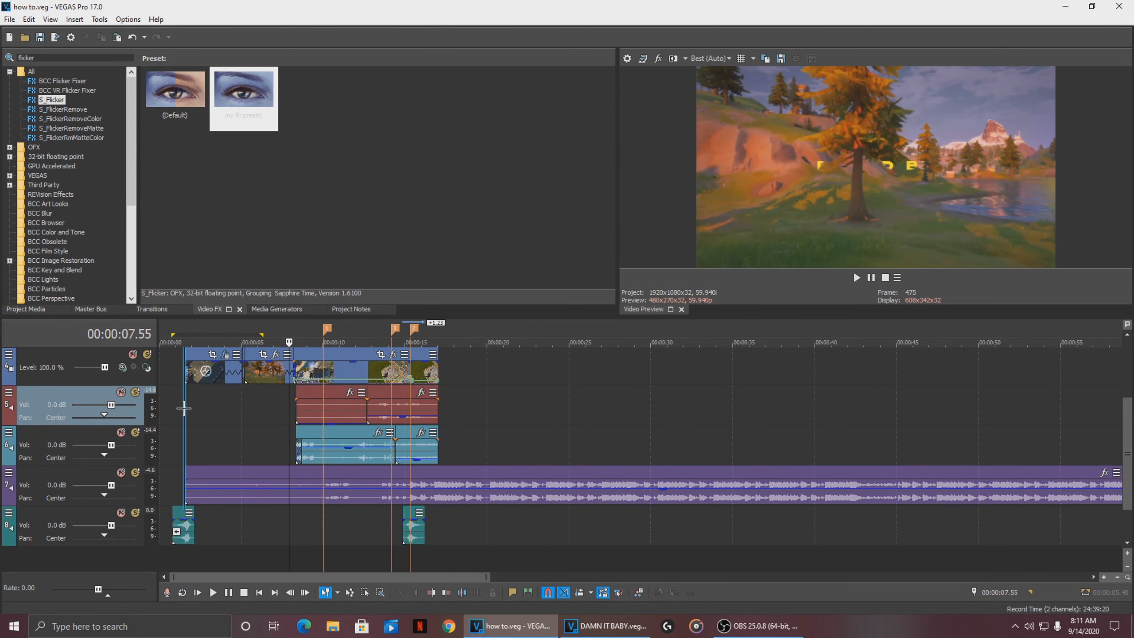
pyautogui.click(265, 400)
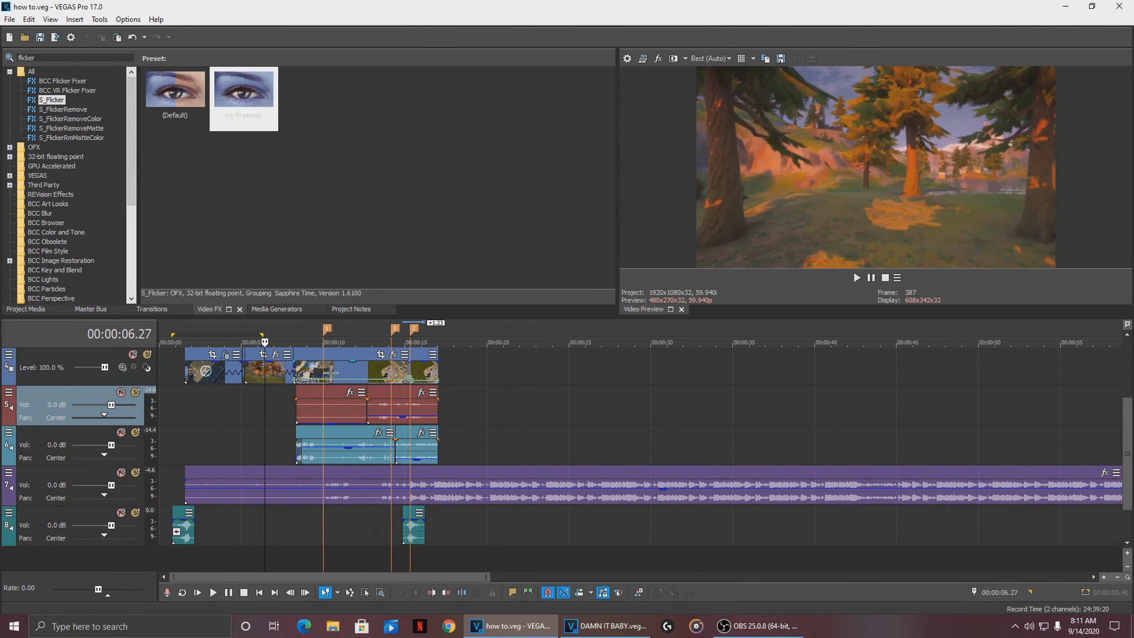
pyautogui.click(342, 371)
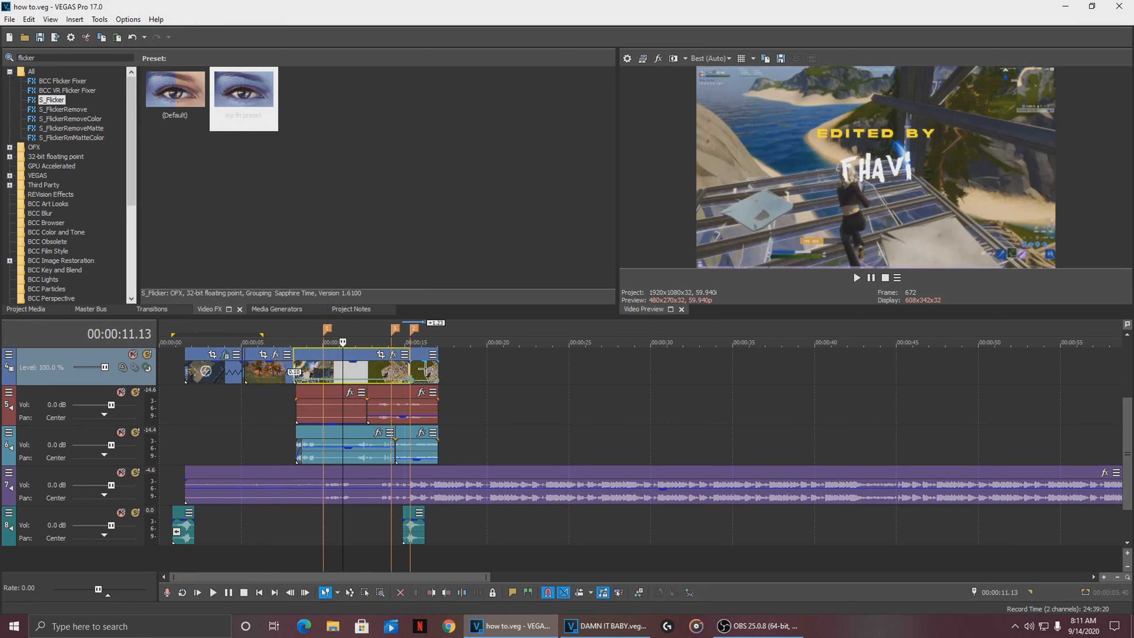
pyautogui.click(424, 369)
# - Search the video effects for "sat" and apply the S_HueSatBright "fn cc" preset to the gameplay segment before the 00:00:15.20 cut
pyautogui.click(367, 371)
pyautogui.scroll(1, 368, 370)
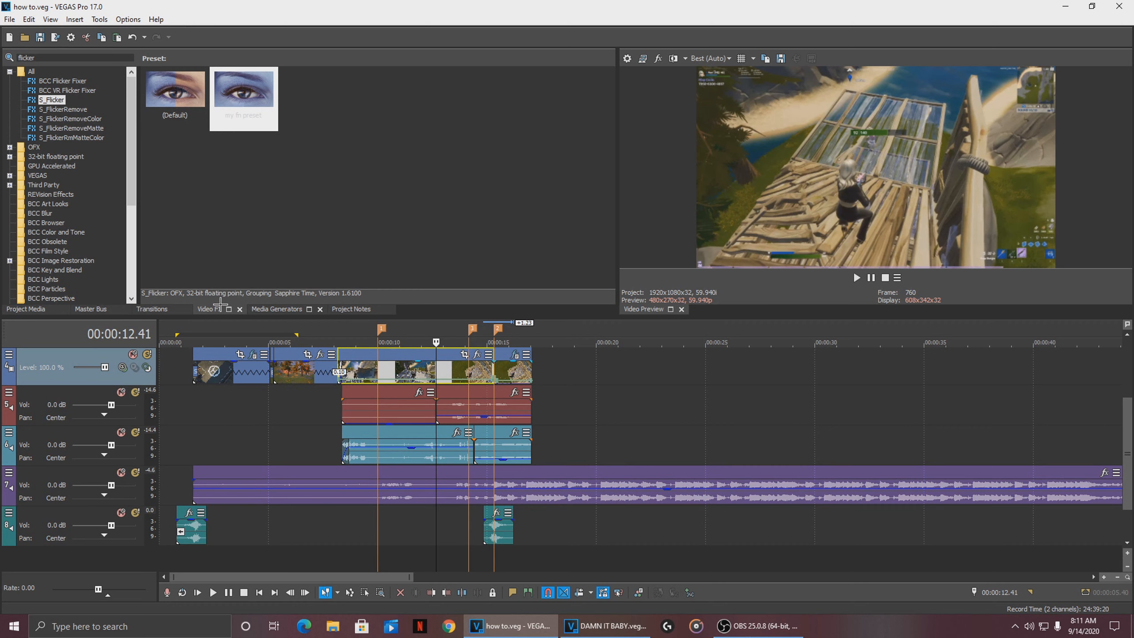
pyautogui.click(7, 58)
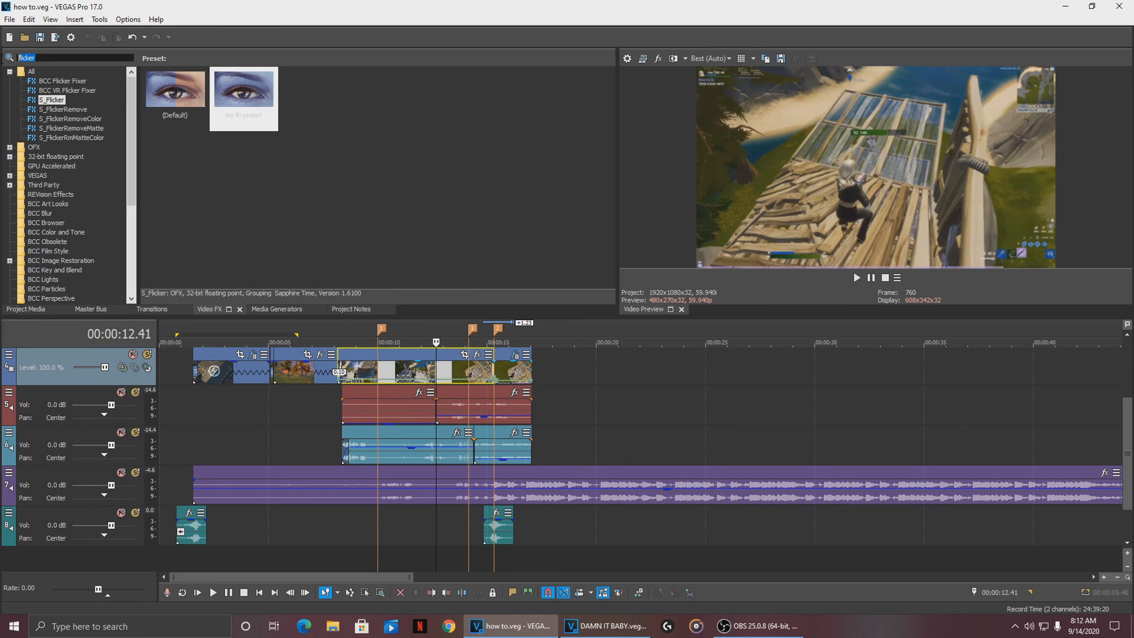
pyautogui.write('sat')
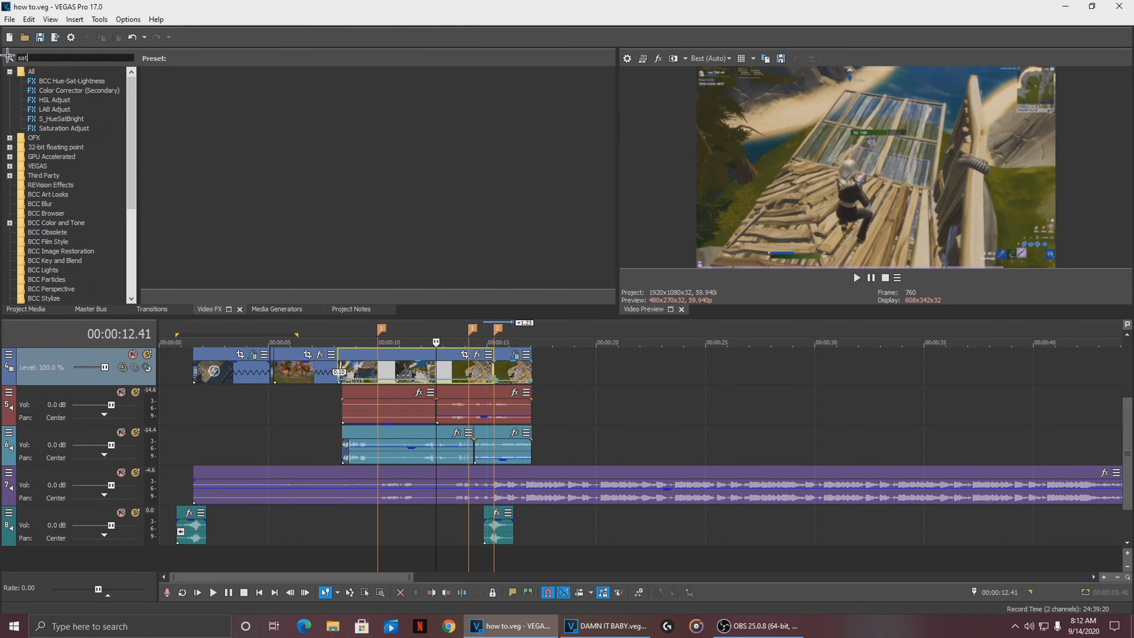
pyautogui.click(74, 118)
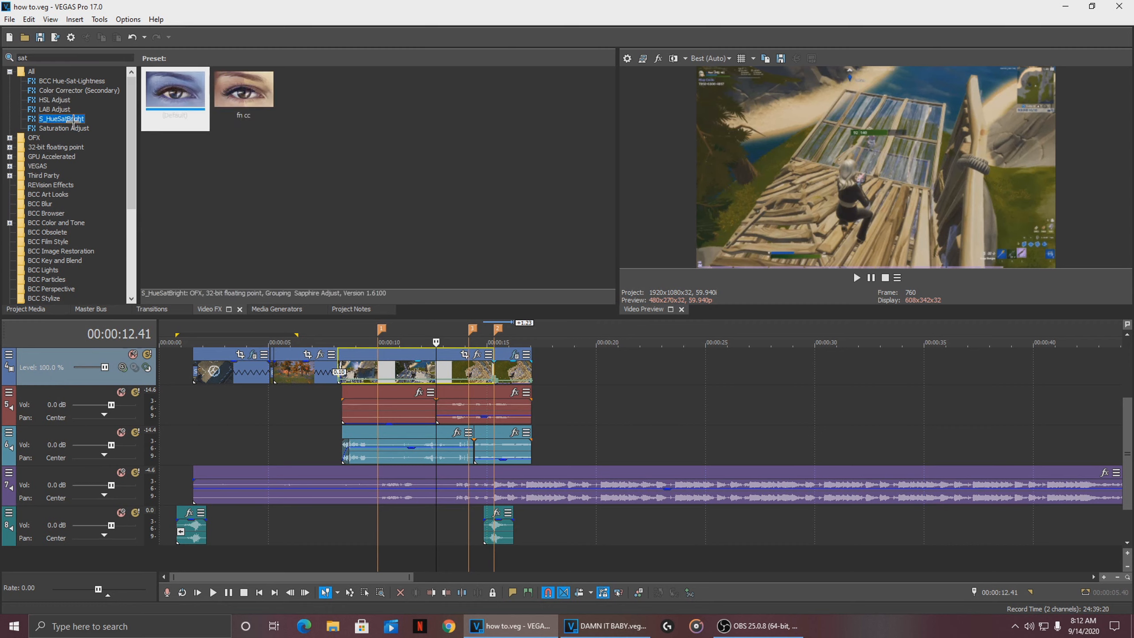
pyautogui.click(245, 124)
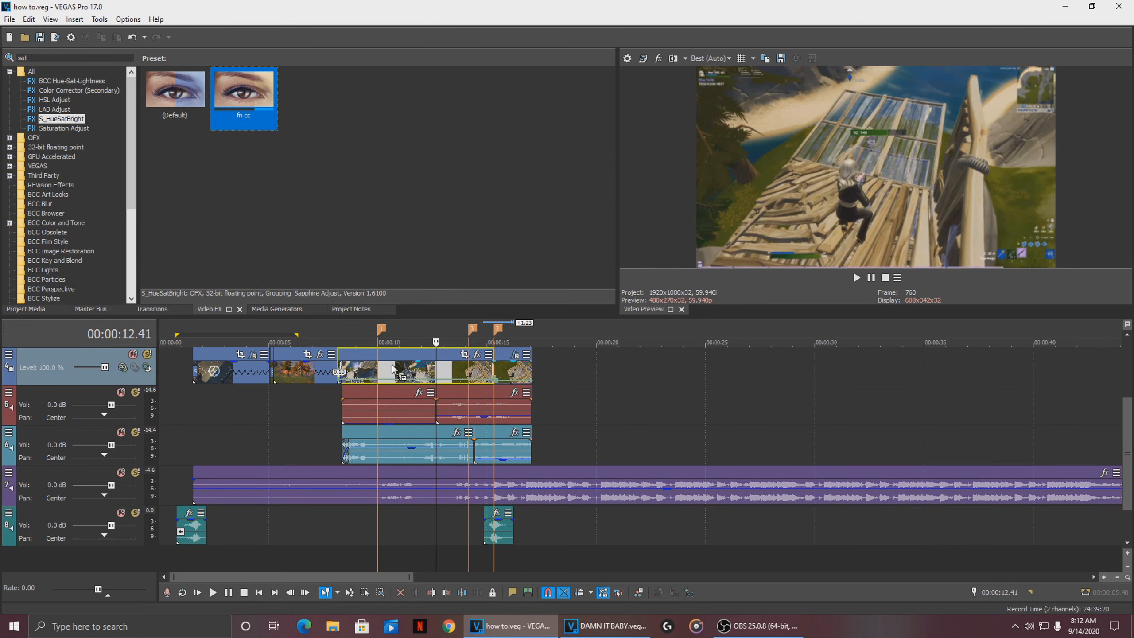
pyautogui.moveTo(396, 373); pyautogui.dragTo(397, 372)
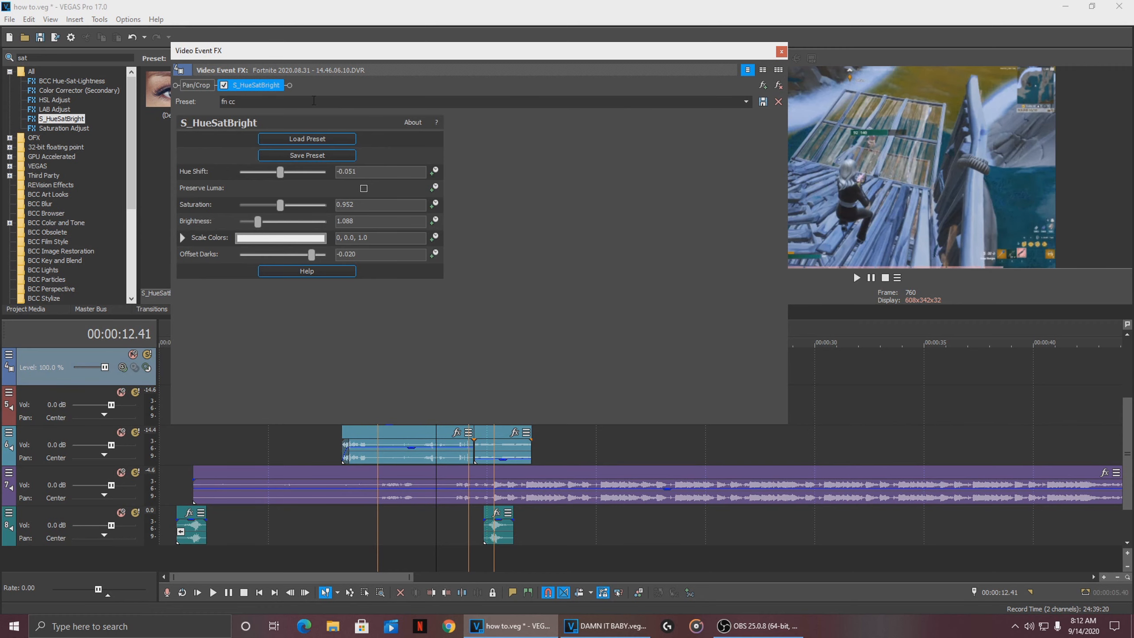
pyautogui.click(781, 51)
# - Apply the same S_HueSatBright "fn cc" preset to the gameplay segment after the 00:00:15.20 cut
pyautogui.moveTo(244, 105); pyautogui.dragTo(246, 109)
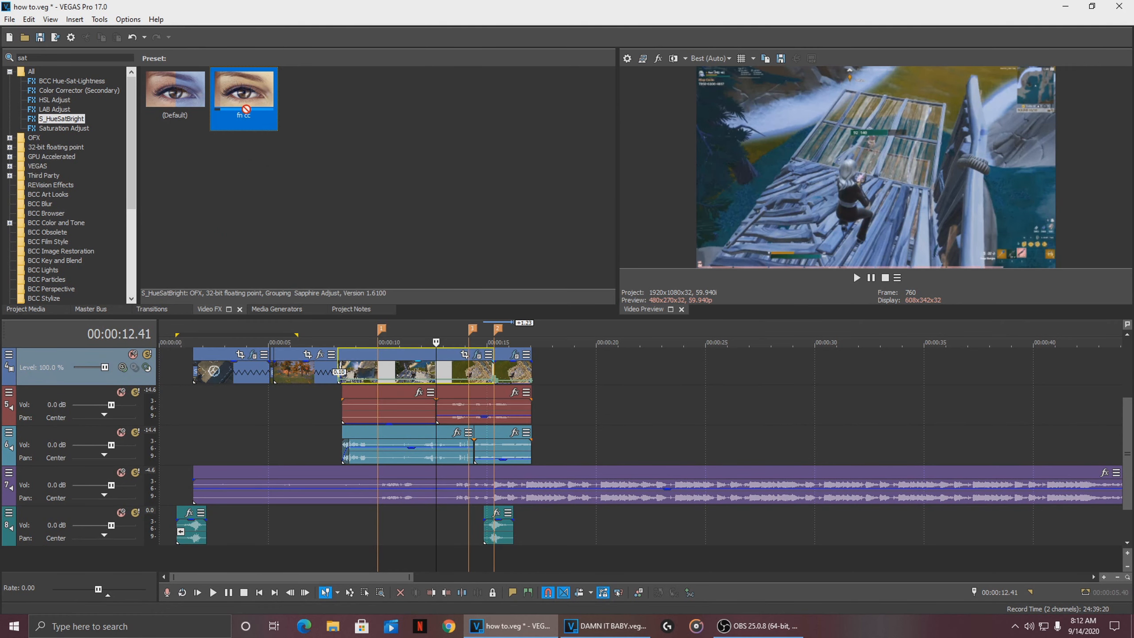
pyautogui.moveTo(508, 374); pyautogui.dragTo(506, 373)
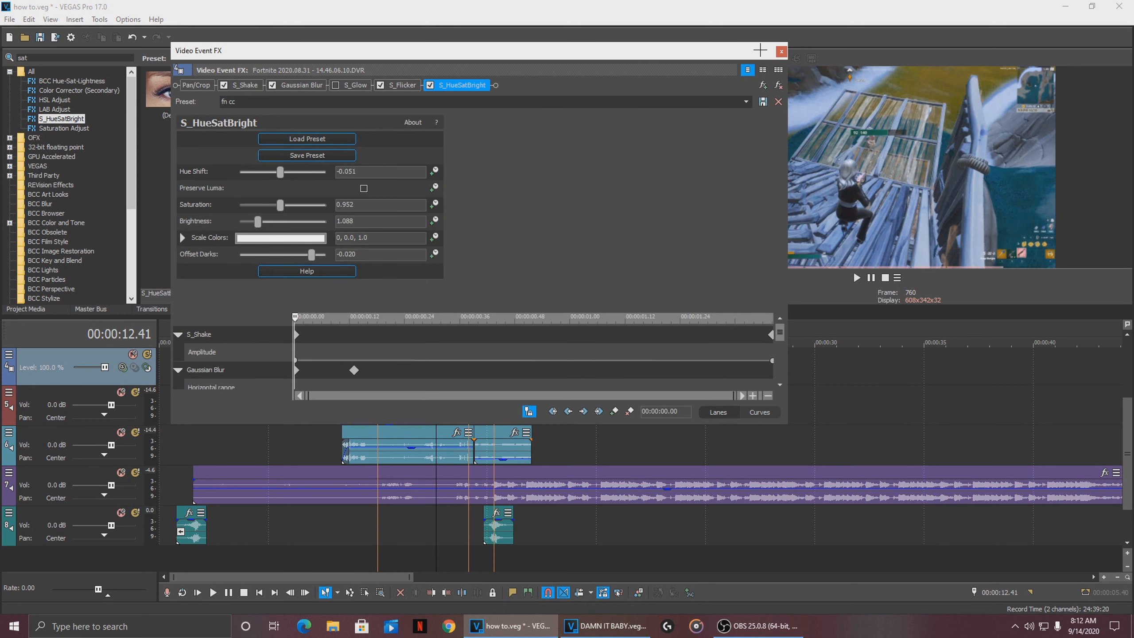
pyautogui.click(781, 51)
# - Compare the colors of both gameplay segments and review the S_HueSatBright settings of the earlier one
pyautogui.click(451, 367)
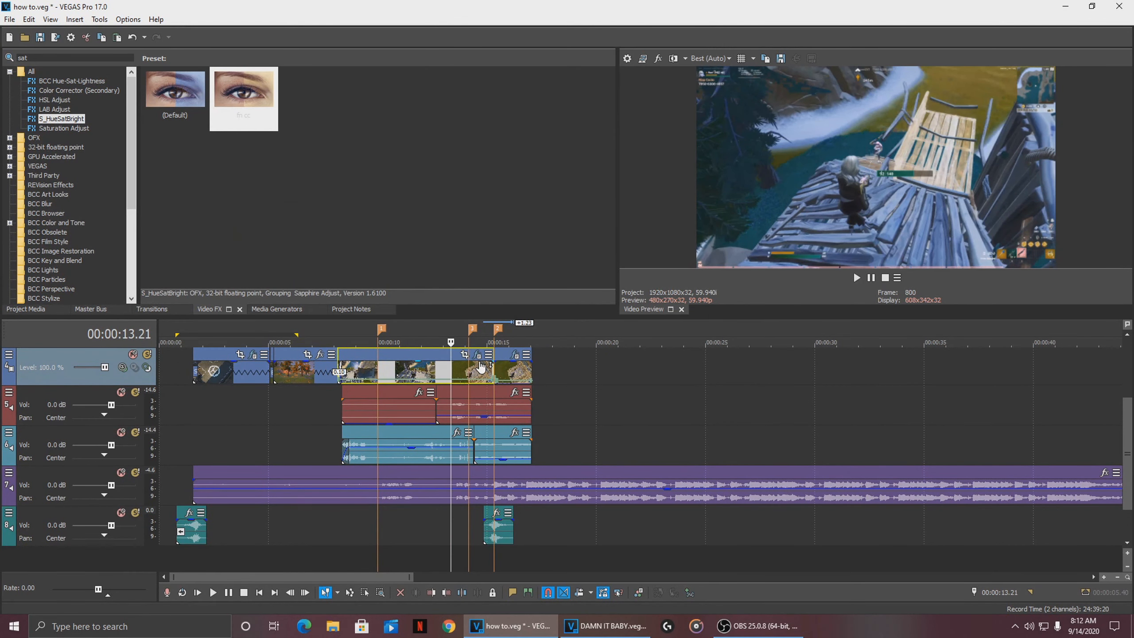
pyautogui.click(514, 371)
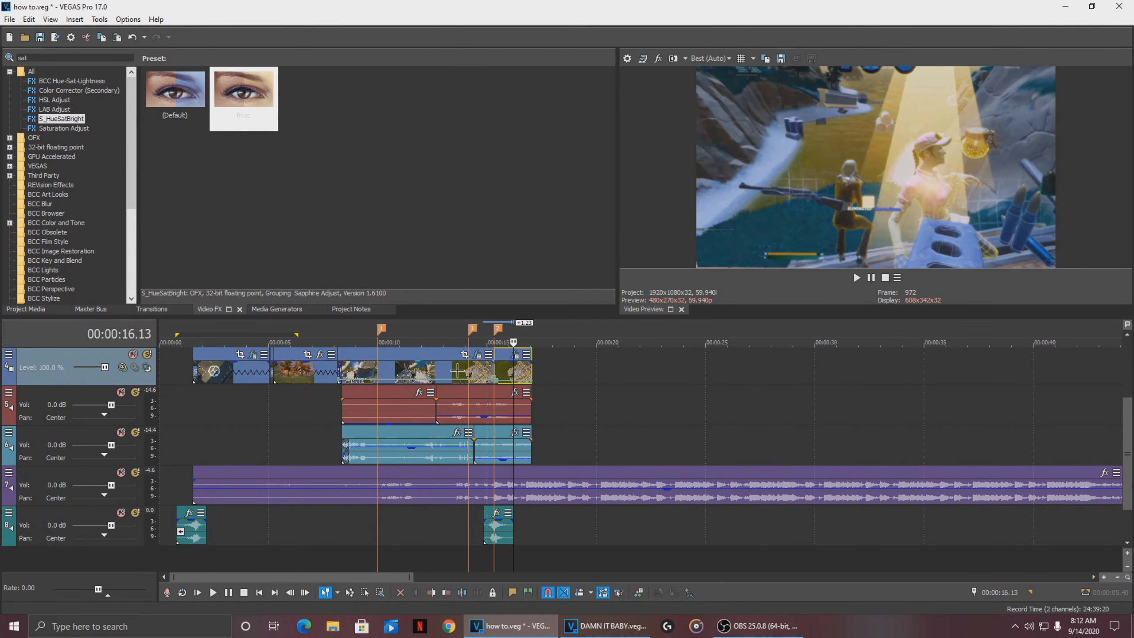
pyautogui.click(430, 370)
pyautogui.click(477, 354)
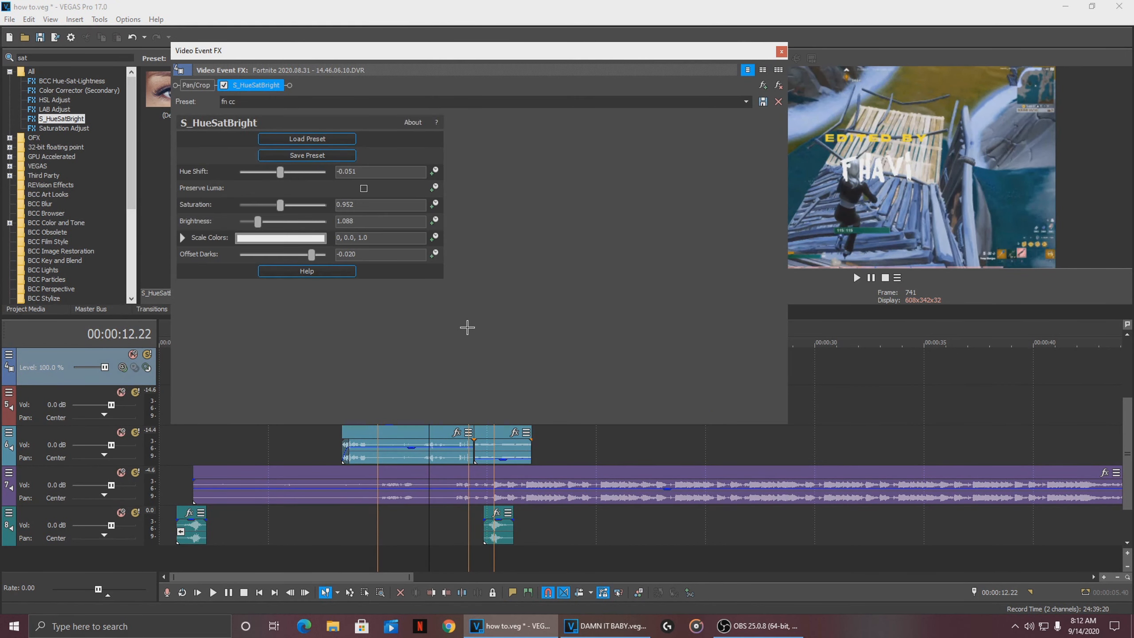
pyautogui.click(781, 51)
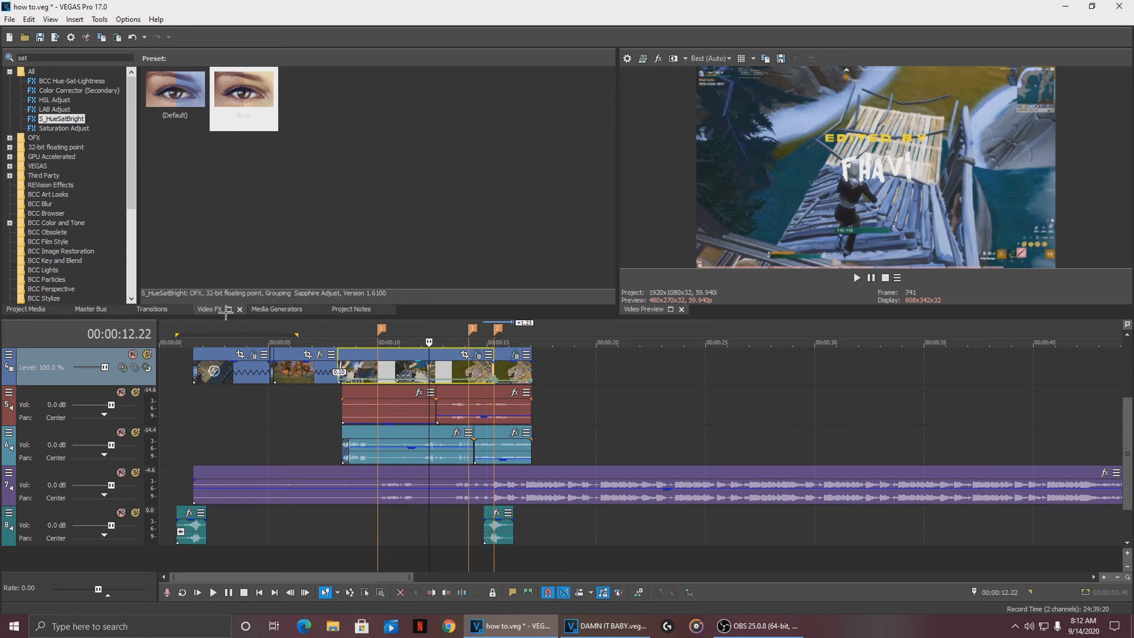
# - Search the video effects for "glow" and apply the S_Glow color correction preset to the gameplay segment before the 00:00:15.20 cut
pyautogui.doubleClick(32, 58)
pyautogui.write('glow')
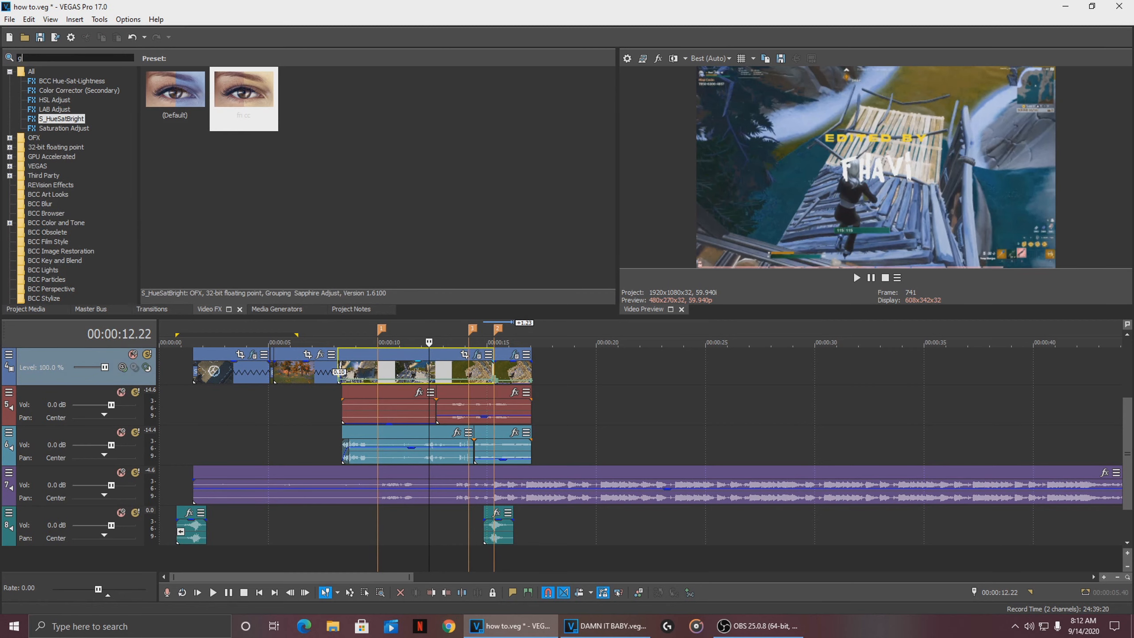
pyautogui.moveTo(50, 203); pyautogui.dragTo(265, 127)
pyautogui.moveTo(423, 377); pyautogui.dragTo(422, 373)
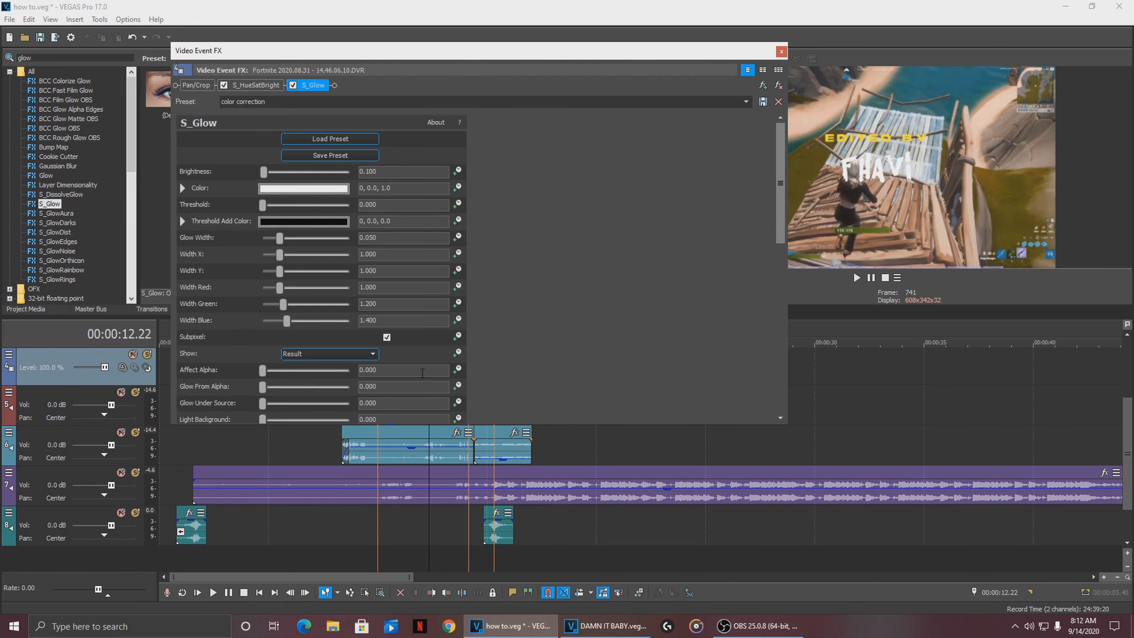
pyautogui.click(781, 52)
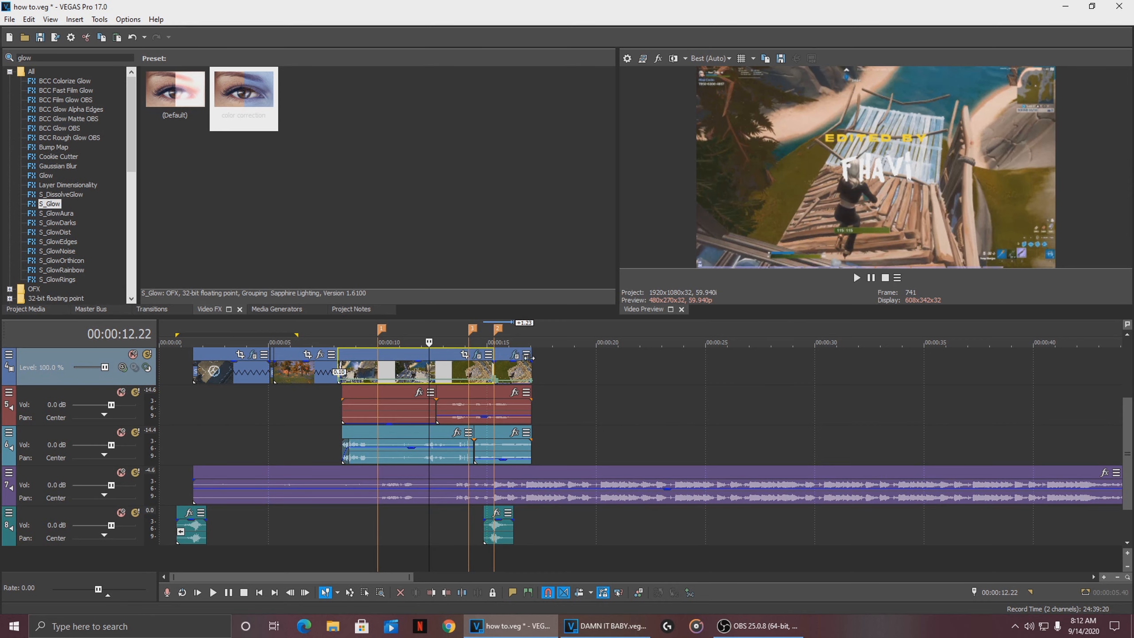
# - Enable the S_Glow effect on the gameplay segment after the 00:00:15.20 cut and return to the timeline's beginning
pyautogui.click(509, 368)
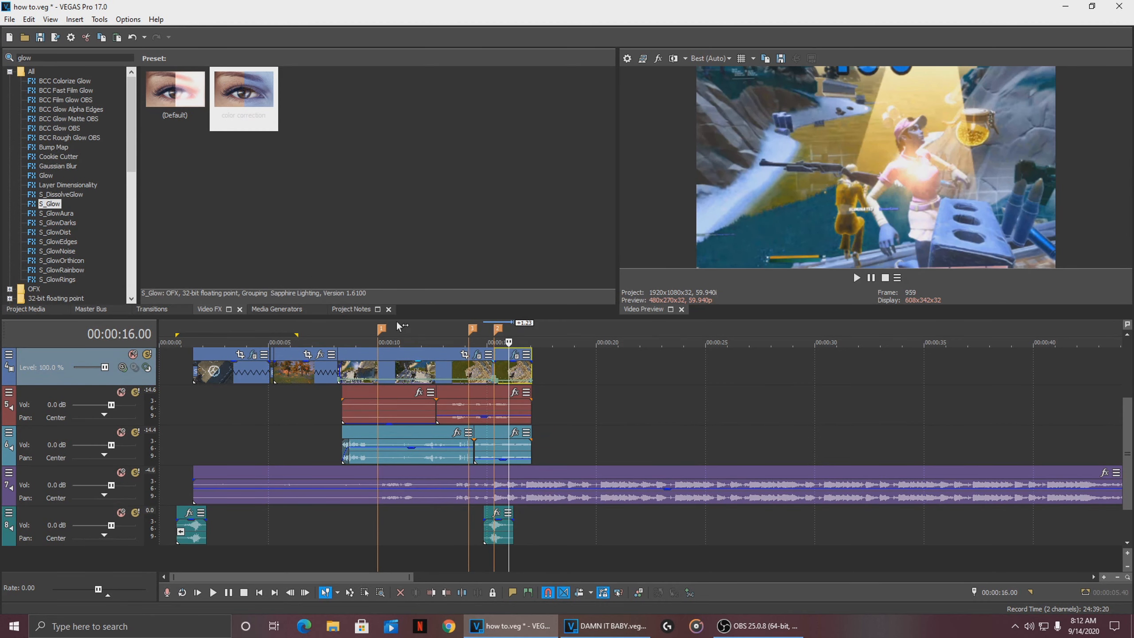
pyautogui.click(515, 354)
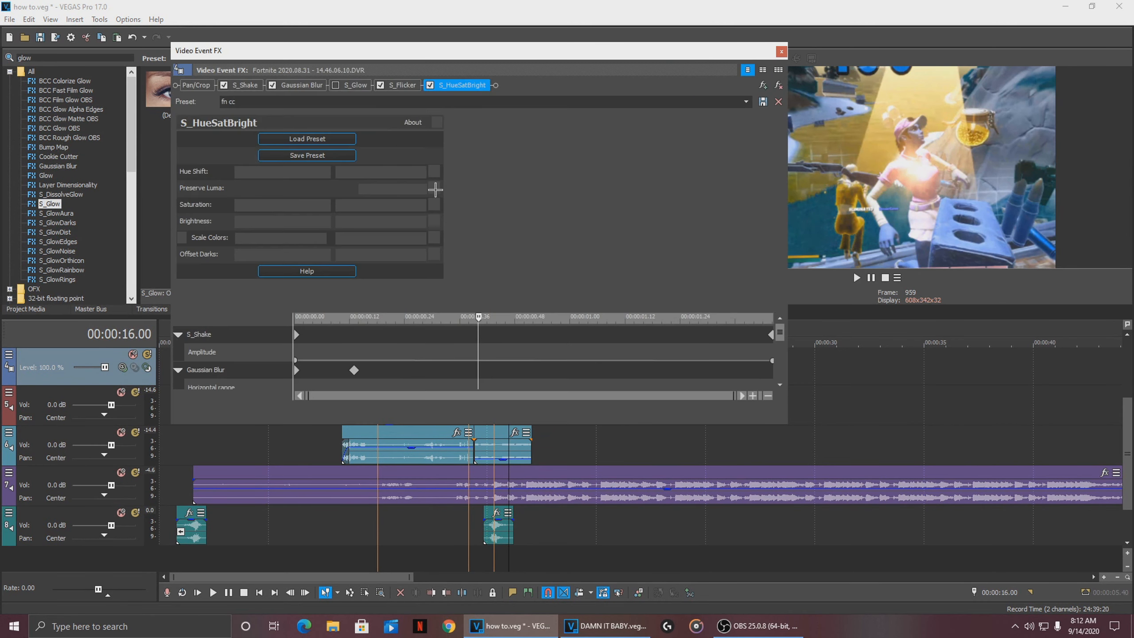
pyautogui.click(334, 85)
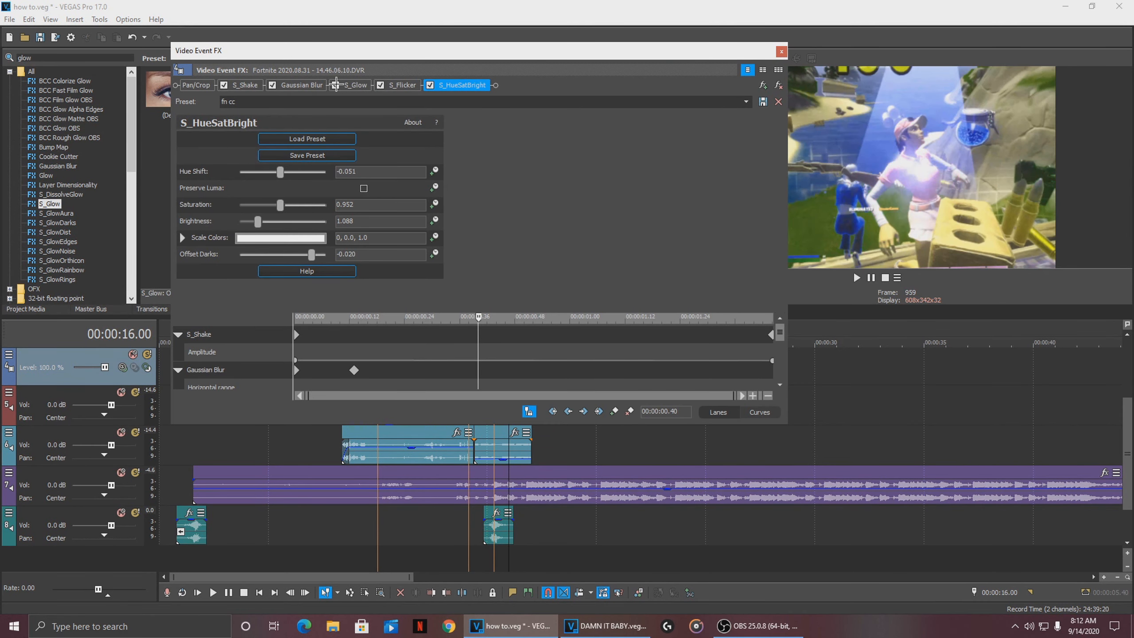
pyautogui.click(779, 50)
pyautogui.click(167, 428)
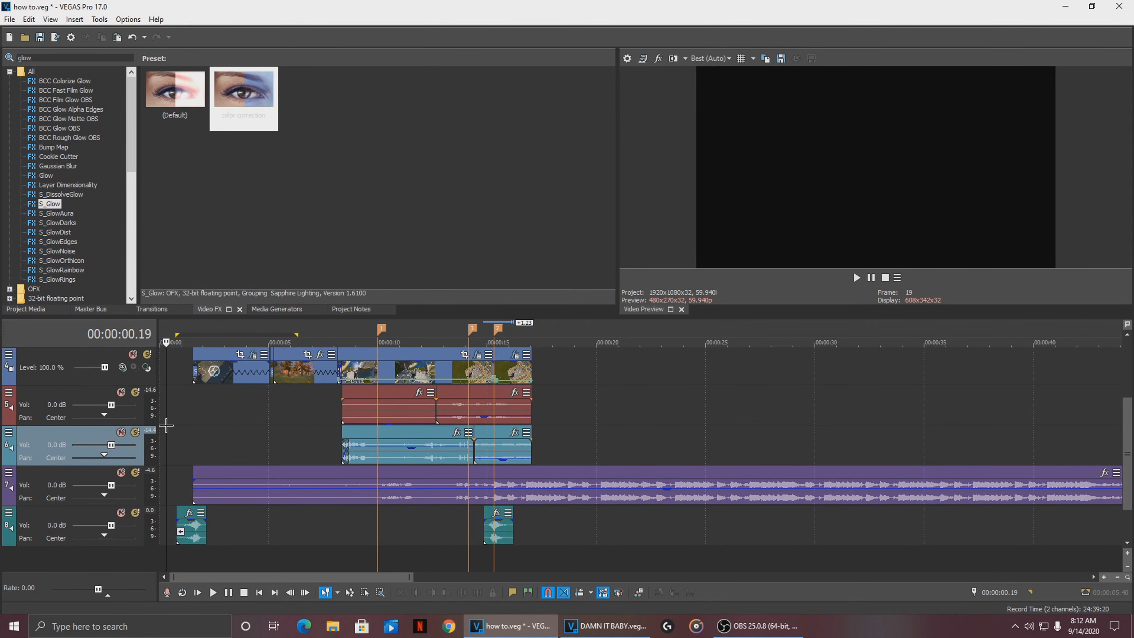
# - Play the edit and the music past the last gameplay clip, and place a marker on the beat at 00:00:18.44
pyautogui.press('space')
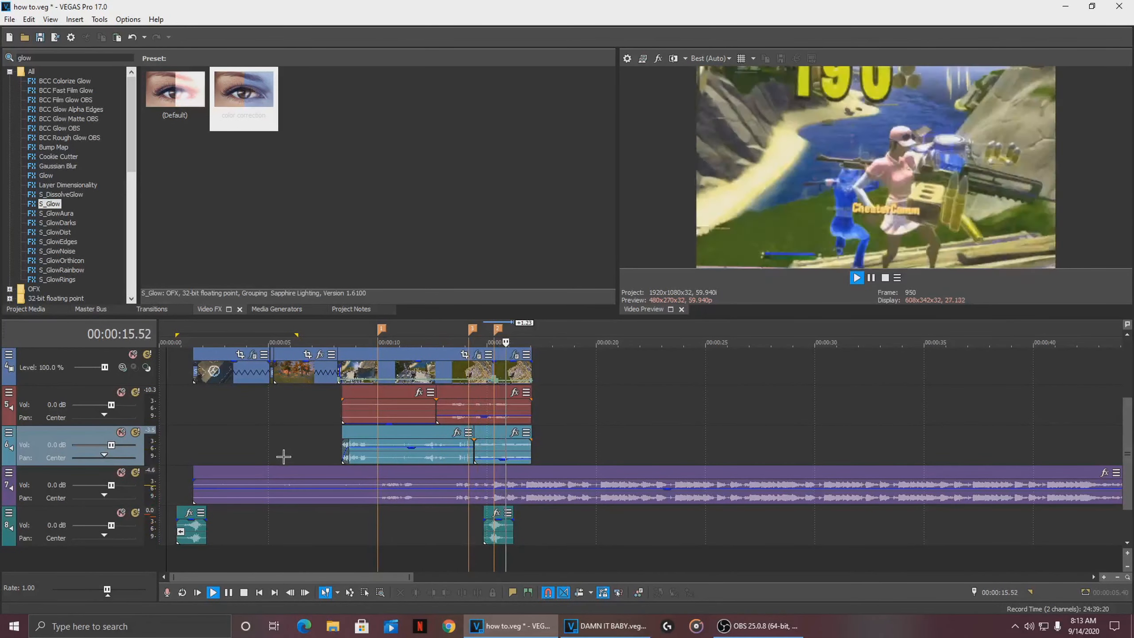
pyautogui.press('Return')
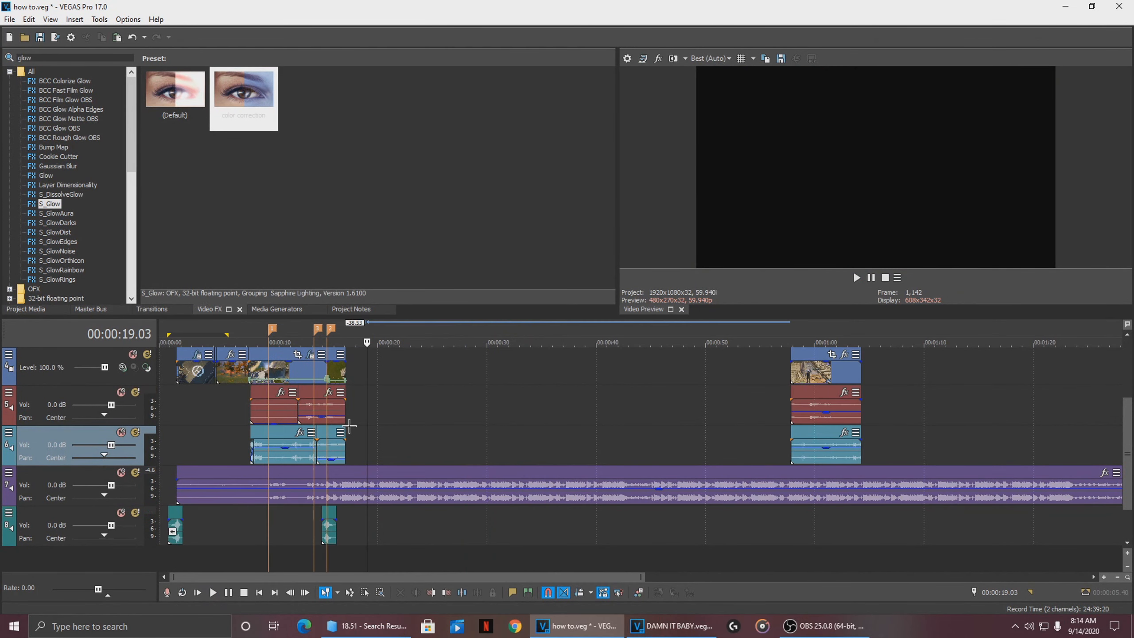
pyautogui.click(348, 426)
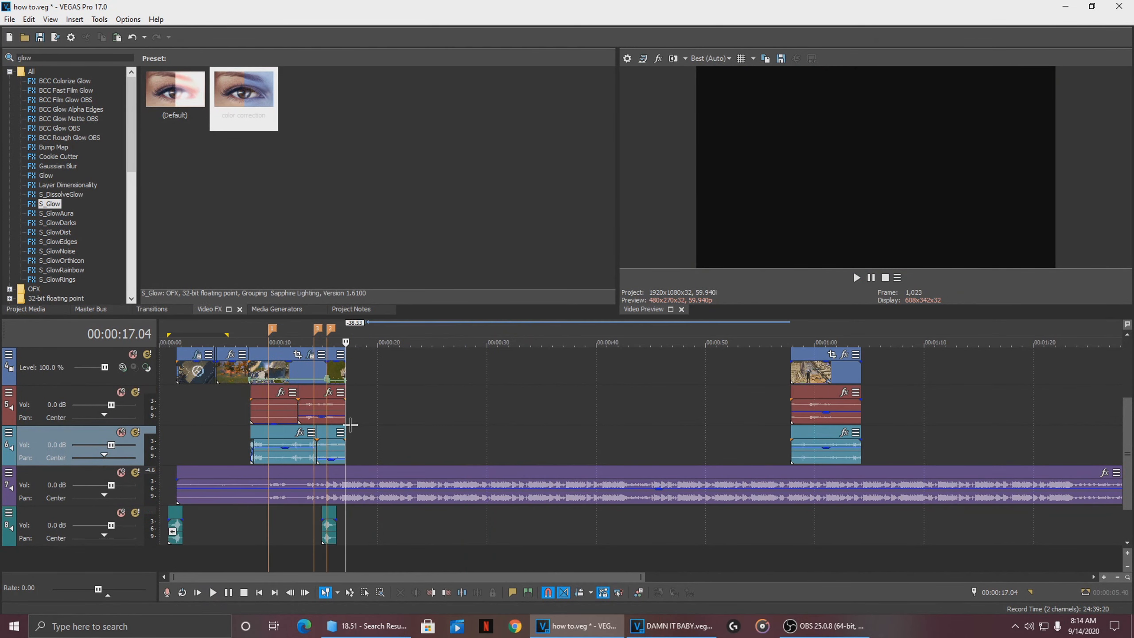
pyautogui.scroll(3, 352, 426)
pyautogui.press('Return')
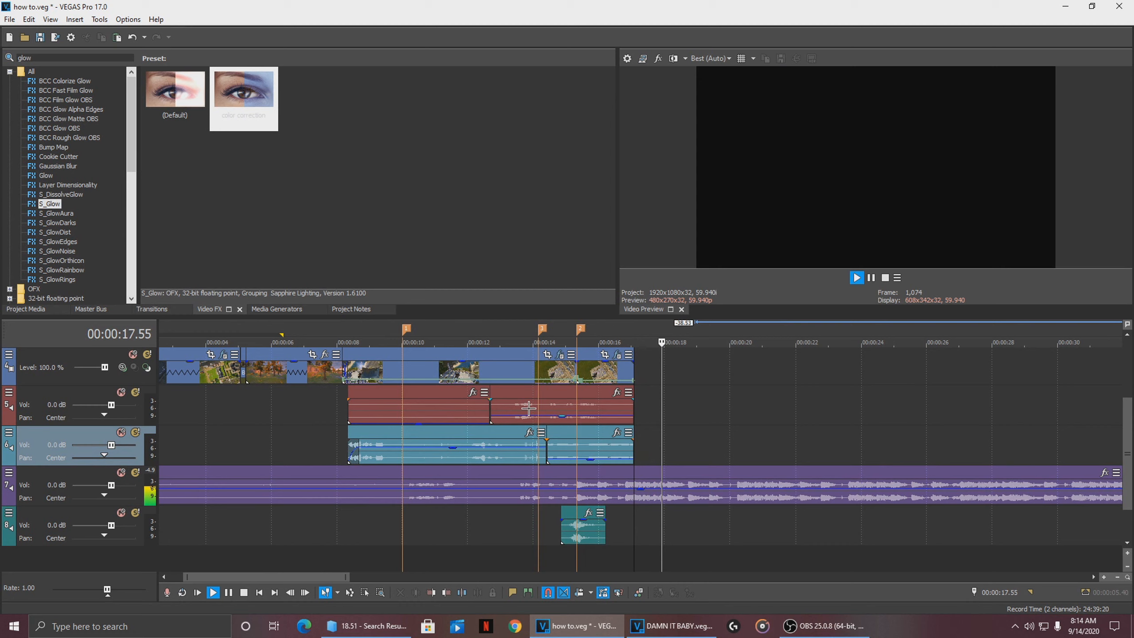
pyautogui.press('Return')
pyautogui.scroll(3, 572, 406)
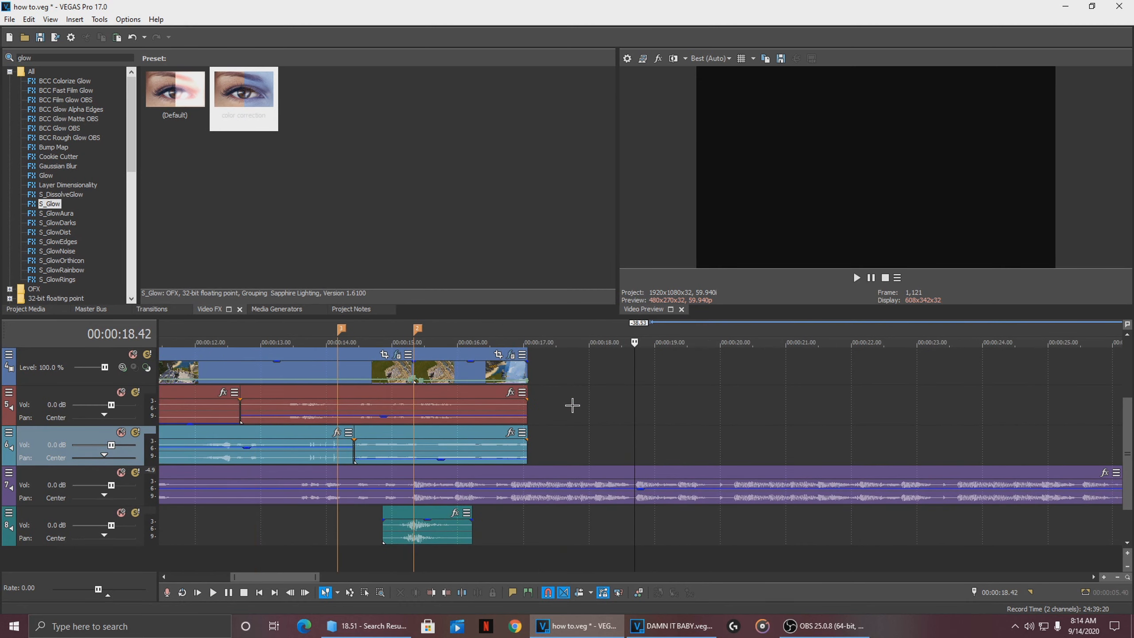
pyautogui.scroll(-4, 572, 406)
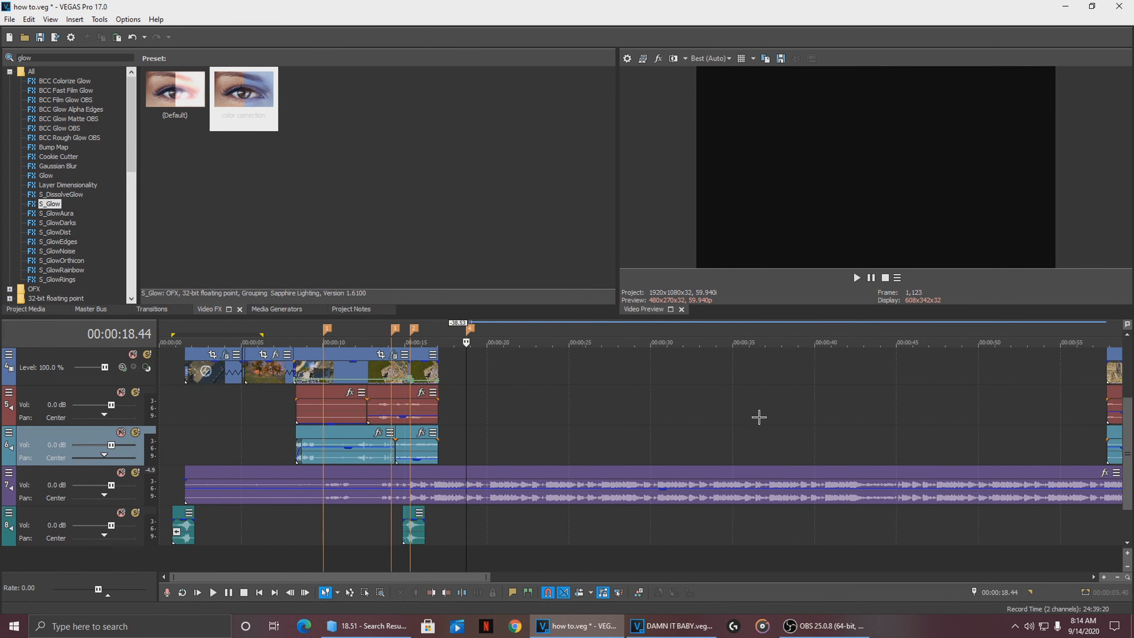
# - Bring the next gameplay clip beside the 00:00:18.44 marker, split it just after the marker, and delete the part before the split
pyautogui.moveTo(1113, 370); pyautogui.dragTo(489, 371)
pyautogui.click(494, 371)
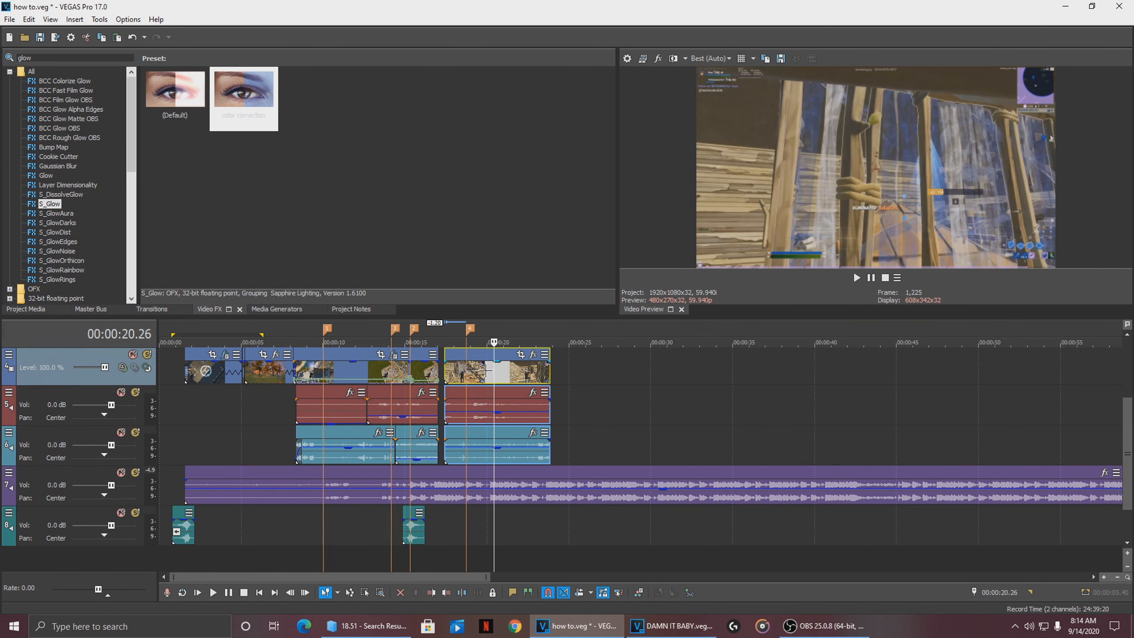
pyautogui.click(485, 370)
pyautogui.click(472, 371)
pyautogui.press('s')
pyautogui.click(457, 373)
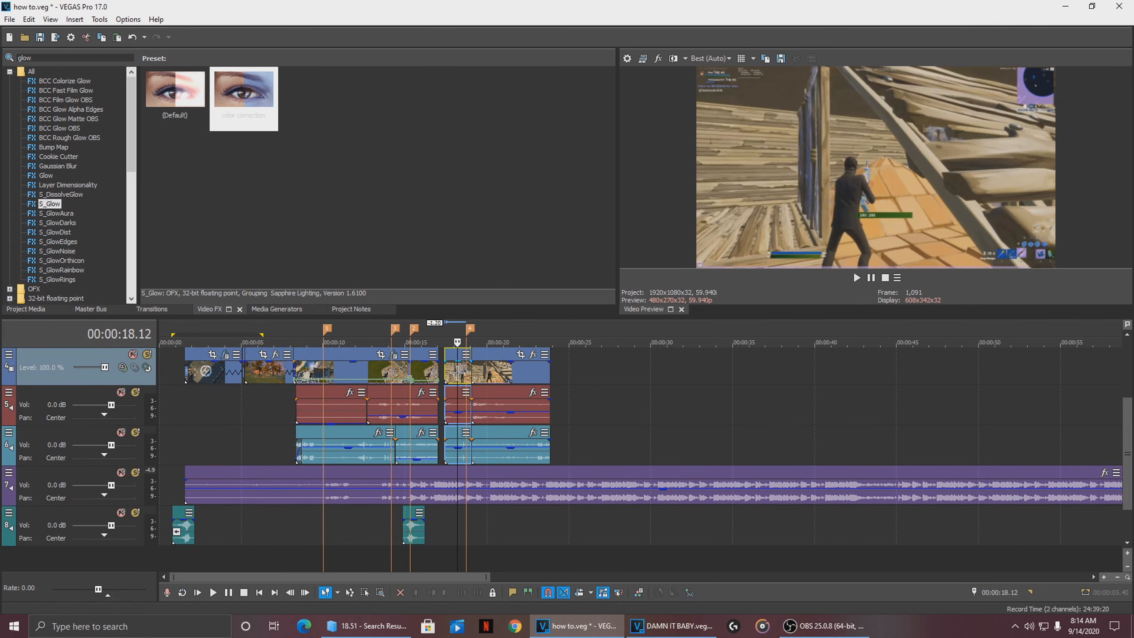
pyautogui.press('Delete')
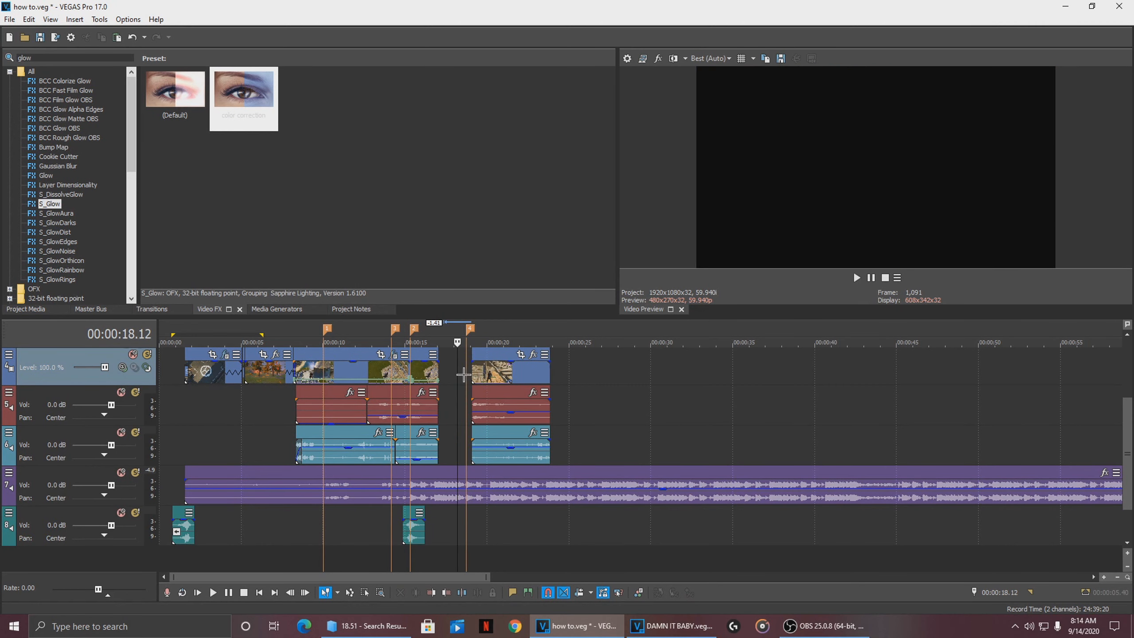
# - Shift the trimmed gameplay clip and its audio so the shot lands on the 00:00:18.44 marker
pyautogui.click(466, 373)
pyautogui.moveTo(526, 373); pyautogui.dragTo(515, 373)
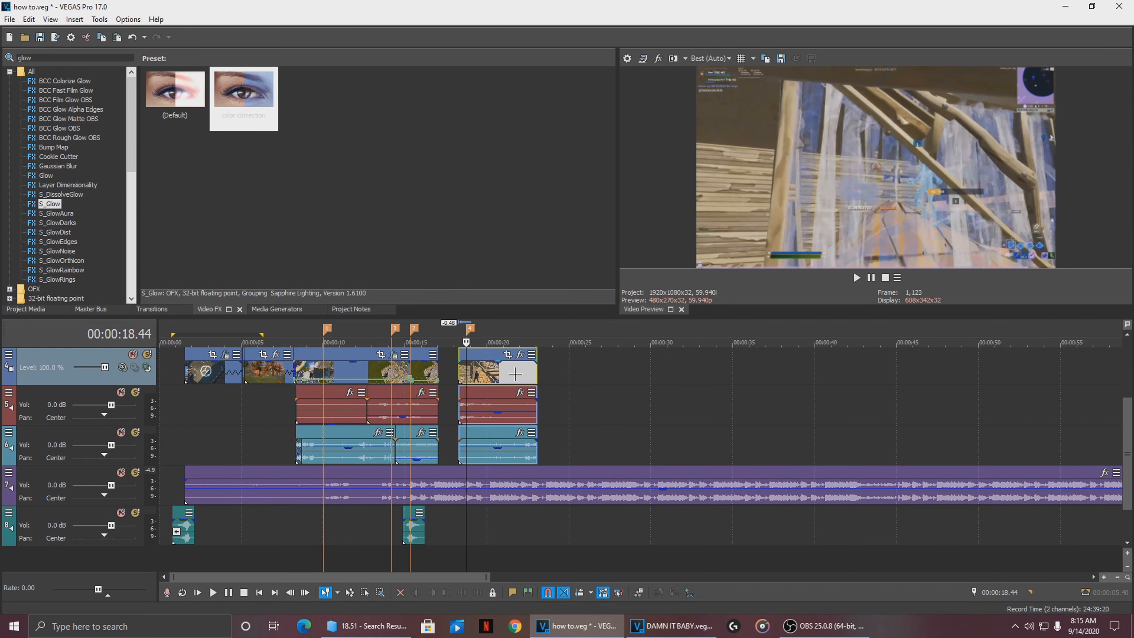
pyautogui.scroll(8, 516, 373)
pyautogui.moveTo(693, 374); pyautogui.dragTo(778, 384)
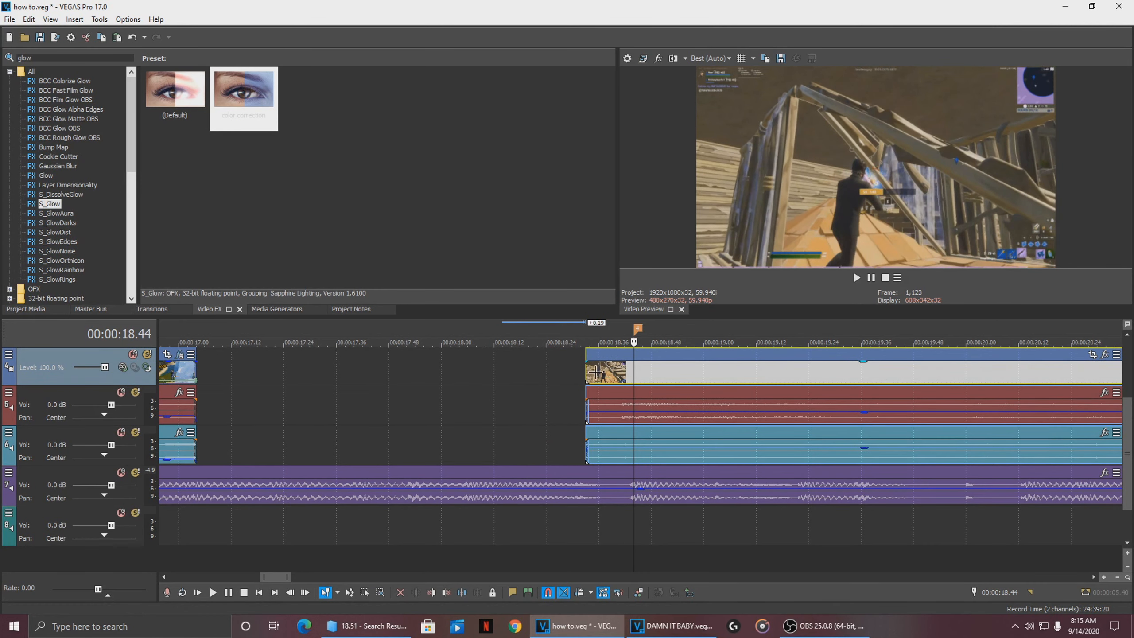
# - Extend the start of the gameplay clip back to the end of the previous clip at about 00:00:17.04
pyautogui.moveTo(586, 370); pyautogui.dragTo(280, 370)
pyautogui.scroll(-3, 310, 372)
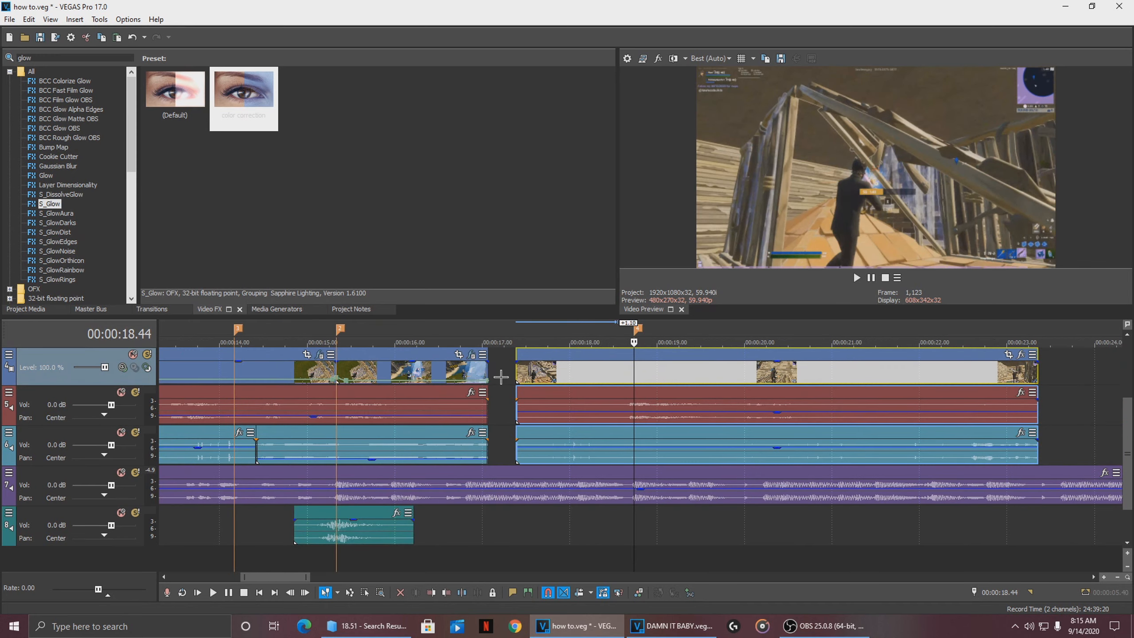
pyautogui.moveTo(516, 370); pyautogui.dragTo(488, 370)
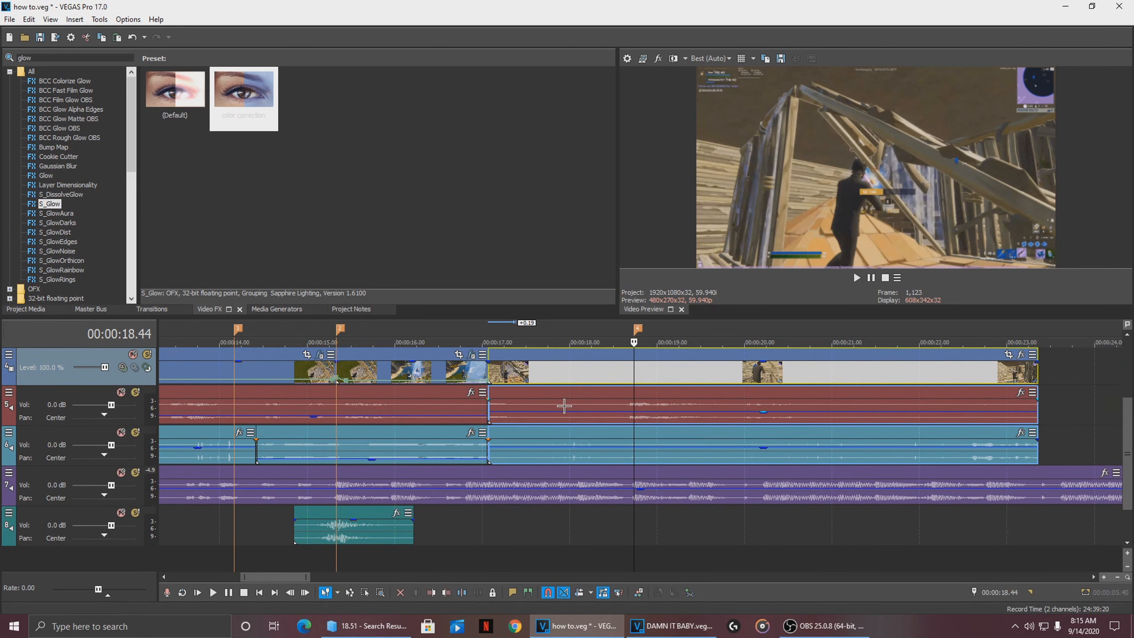
pyautogui.click(462, 385)
pyautogui.scroll(5, 498, 387)
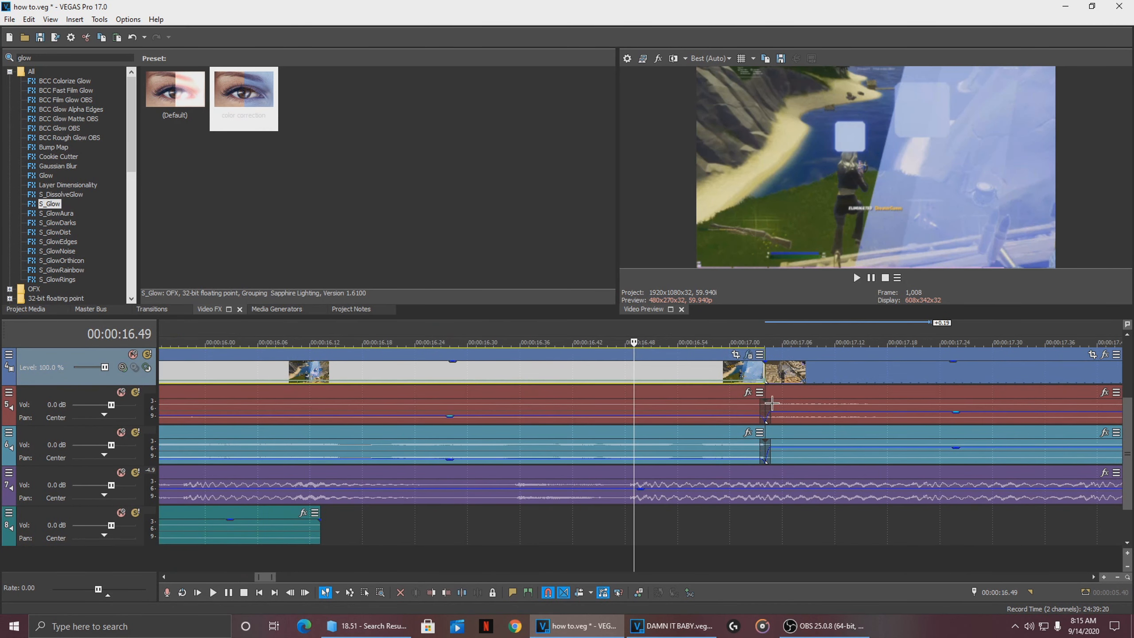
pyautogui.scroll(-6, 767, 405)
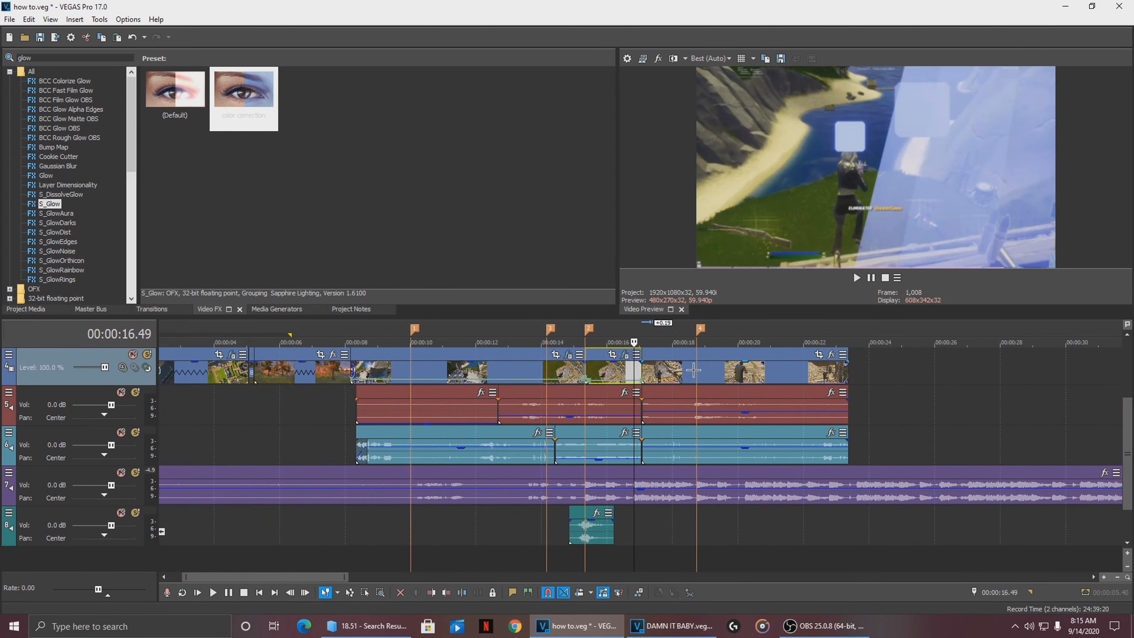
# - Split the new gameplay clip shortly before 00:00:20.00 and delete the remainder after the split
pyautogui.click(694, 370)
pyautogui.click(770, 374)
pyautogui.click(734, 375)
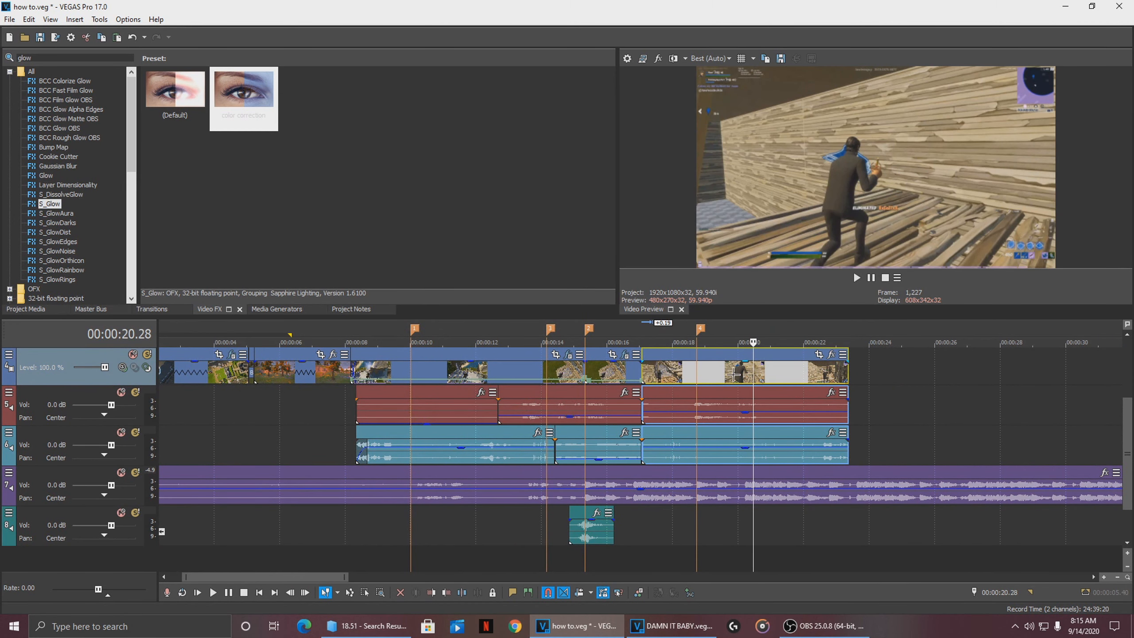
pyautogui.press('s')
pyautogui.press('Delete')
# - Insert a velocity envelope on the last gameplay clip, with the cursor at the 00:00:18.44 marker
pyautogui.click(690, 368)
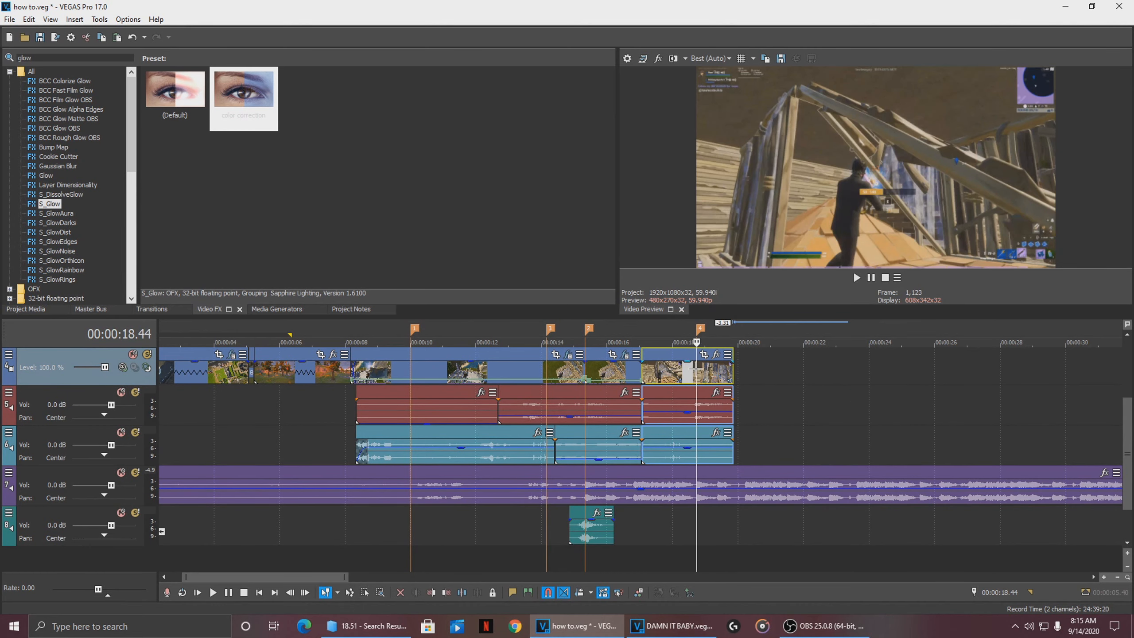
pyautogui.rightClick(698, 369)
pyautogui.moveTo(755, 490)
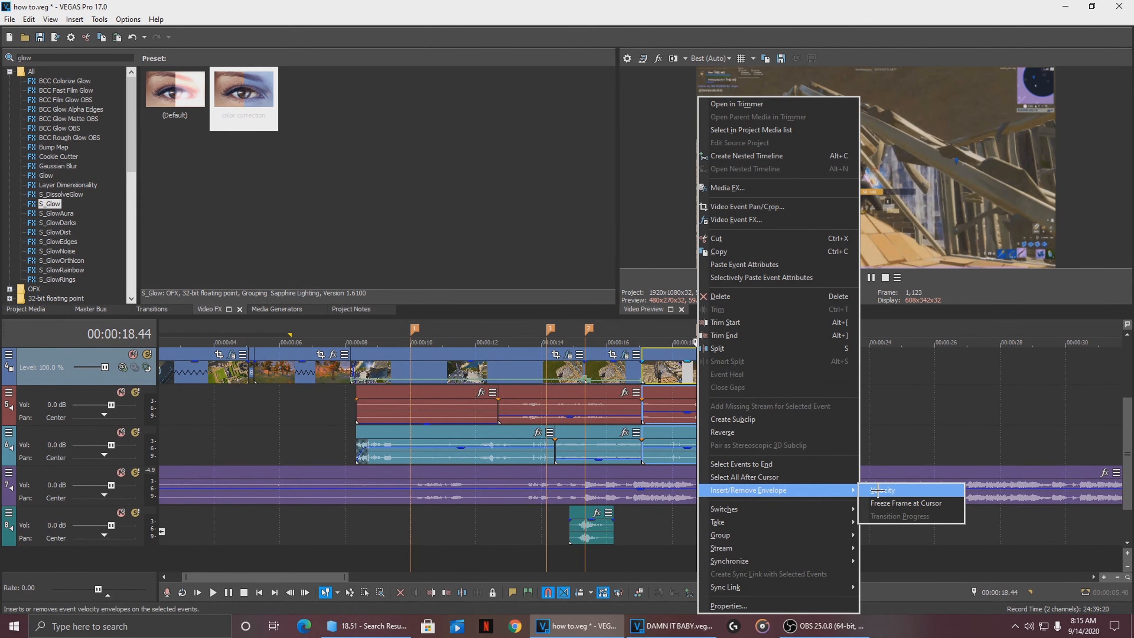
pyautogui.click(877, 491)
# - Add velocity points at the 00:00:18.44 marker and a few frames before it at 00:00:18.41
pyautogui.scroll(10, 639, 384)
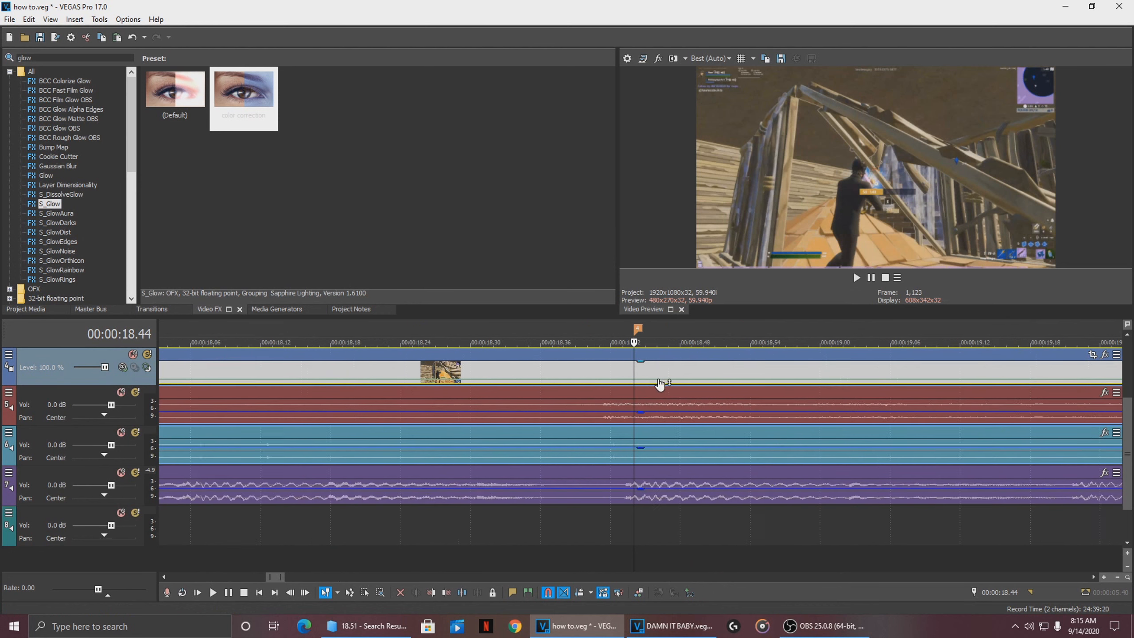
pyautogui.doubleClick(633, 380)
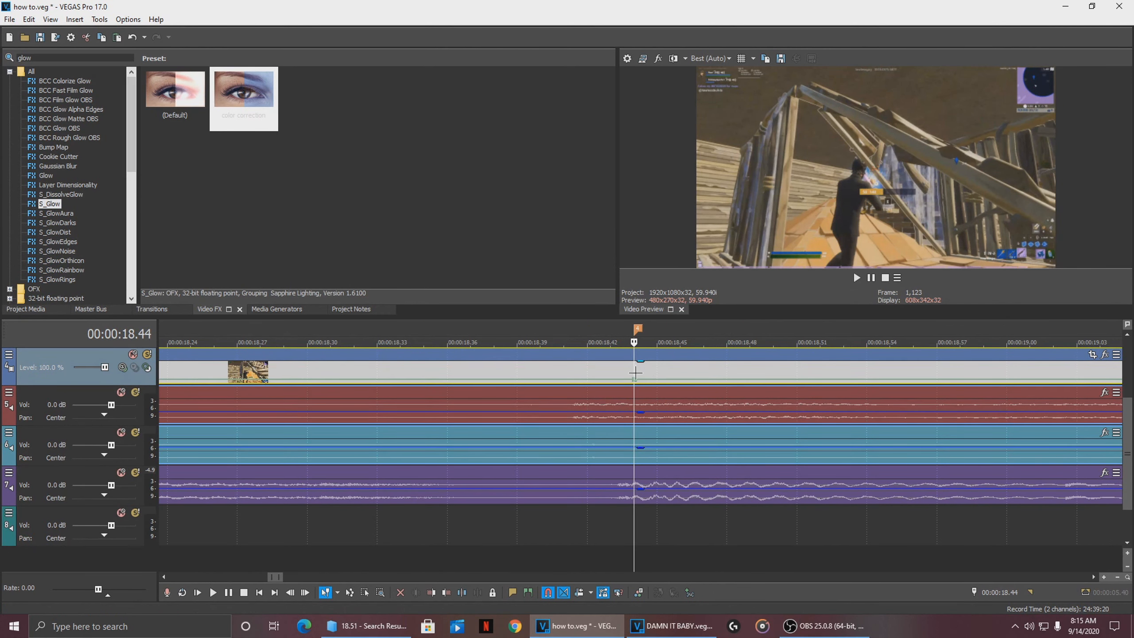
pyautogui.press('Left')
pyautogui.press('Left')
pyautogui.press('Left')
pyautogui.doubleClick(563, 380)
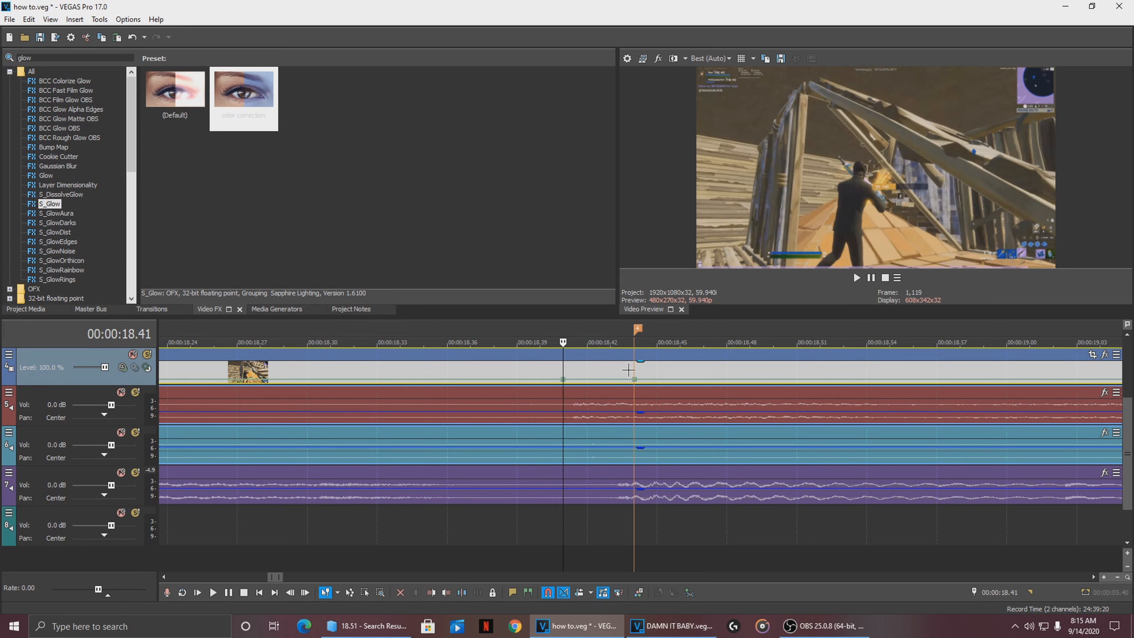
pyautogui.press('Right')
pyautogui.press('Right')
pyautogui.press('Right')
pyautogui.press('space')
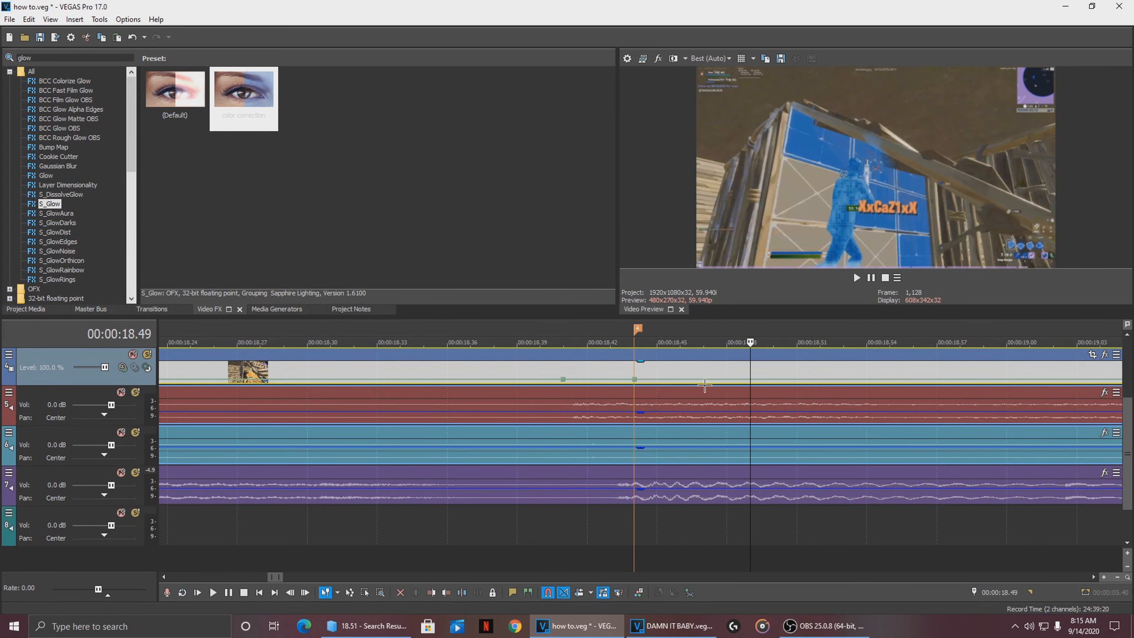
# - Set the velocity at the 00:00:18.44 marker to 200% and lower it again at 00:00:18.49
pyautogui.rightClick(634, 379)
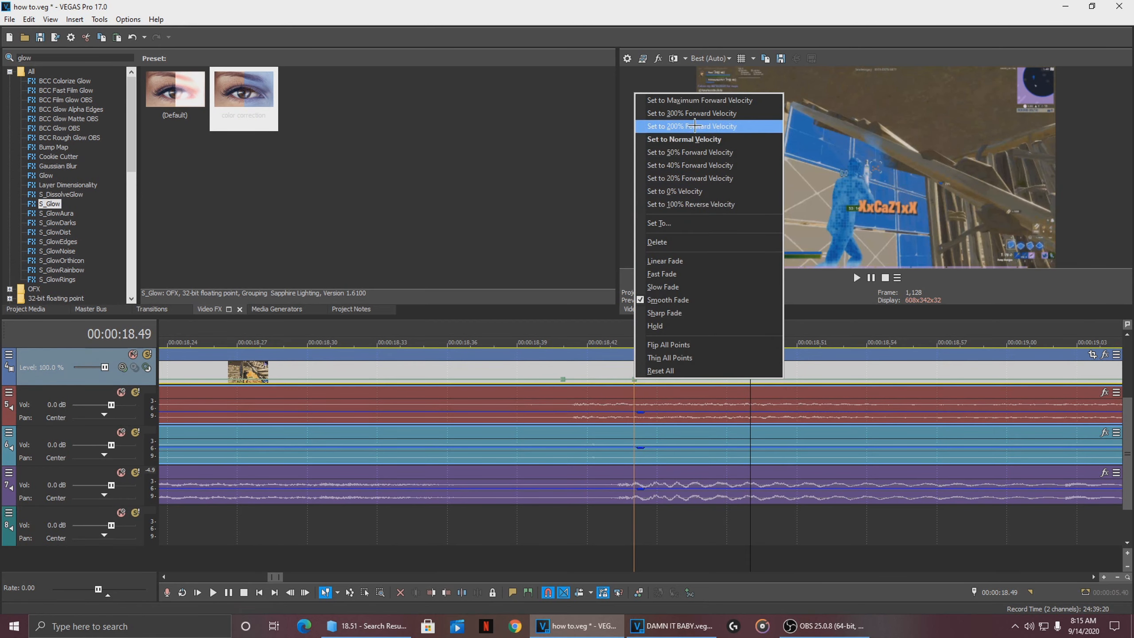
pyautogui.click(681, 125)
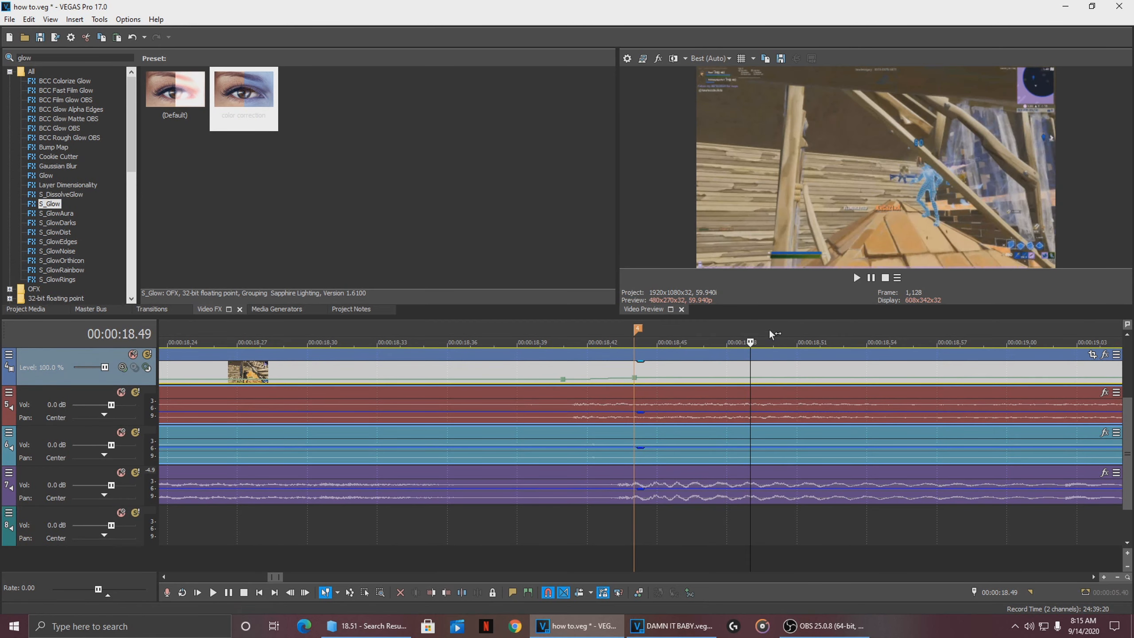
pyautogui.rightClick(749, 380)
pyautogui.click(788, 148)
pyautogui.scroll(-5, 768, 362)
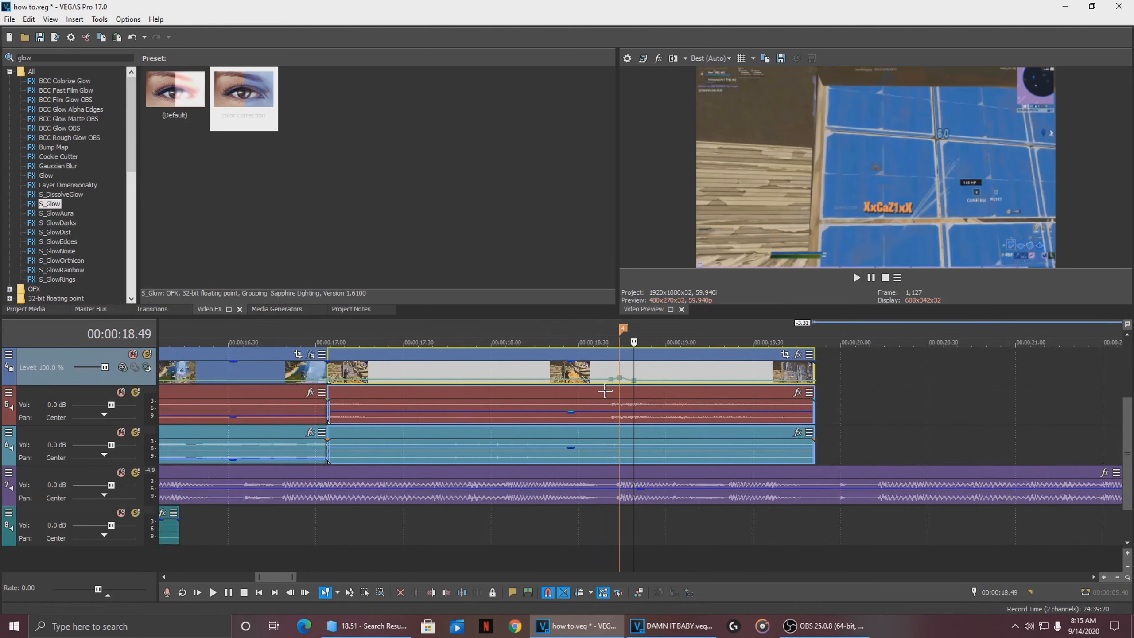
pyautogui.click(601, 372)
pyautogui.press('space')
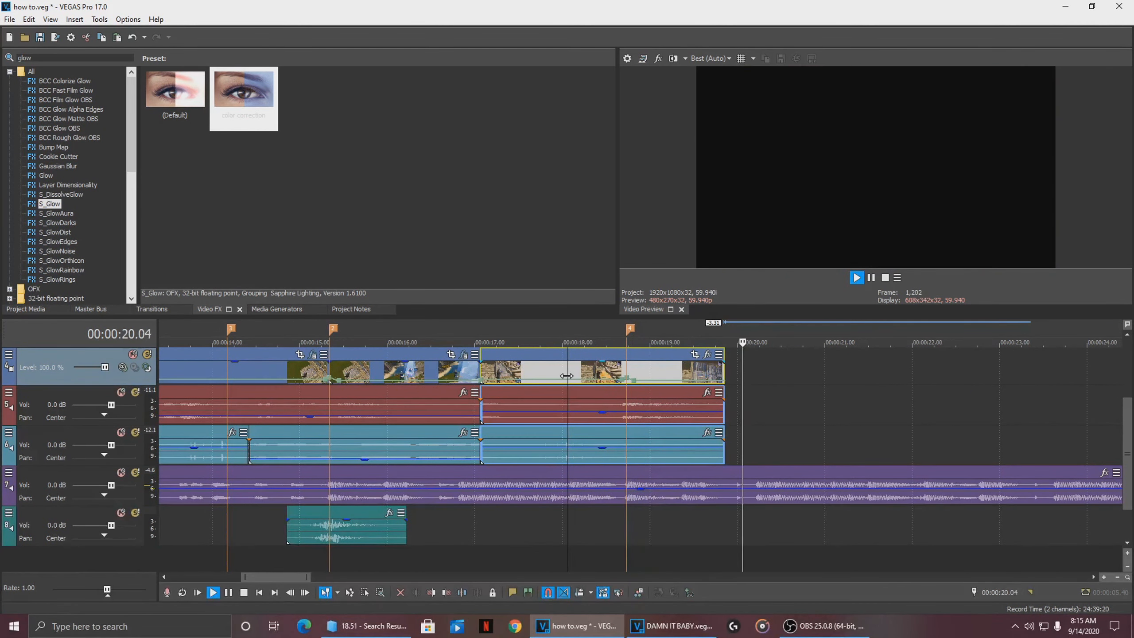
# - Split the last gameplay clip at the 00:00:18.44 marker and preview frames of the part after the cut
pyautogui.click(627, 375)
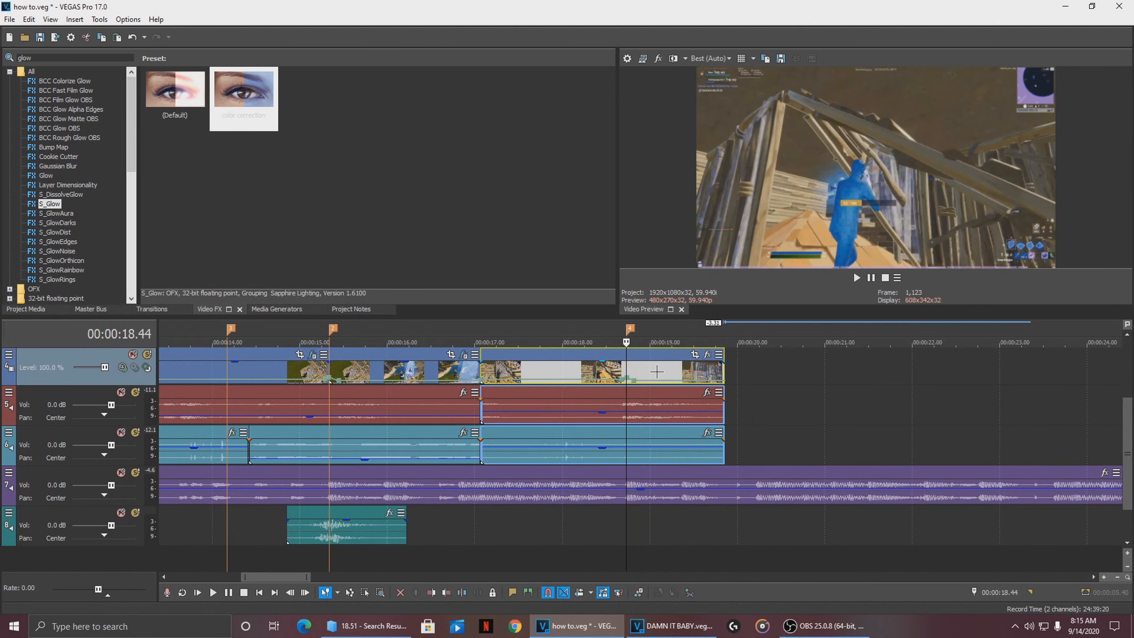
pyautogui.press('s')
pyautogui.click(634, 369)
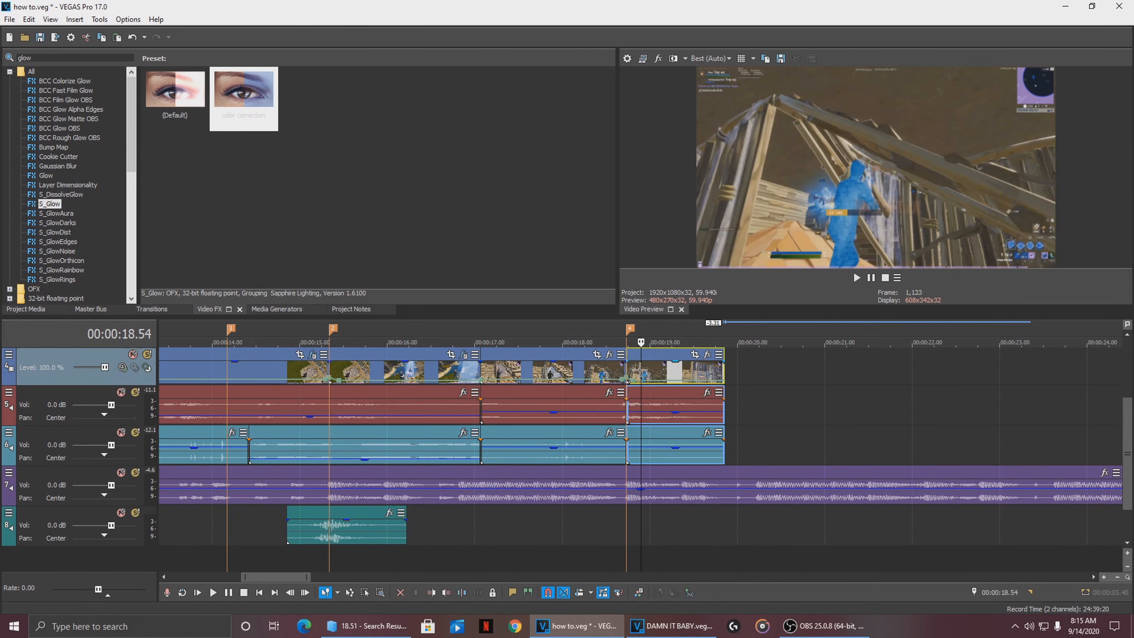
pyautogui.click(642, 371)
pyautogui.click(680, 372)
pyautogui.click(659, 371)
pyautogui.click(668, 370)
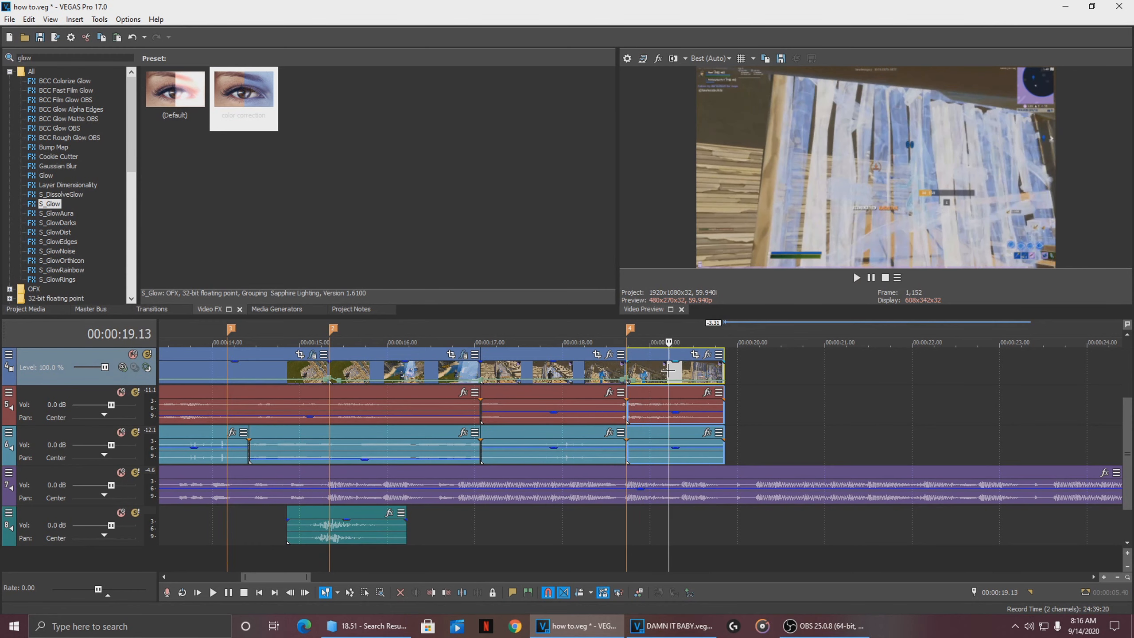
# - Copy the last gameplay clip after the cut and return the cursor to the 00:00:18.44 marker
pyautogui.rightClick(666, 370)
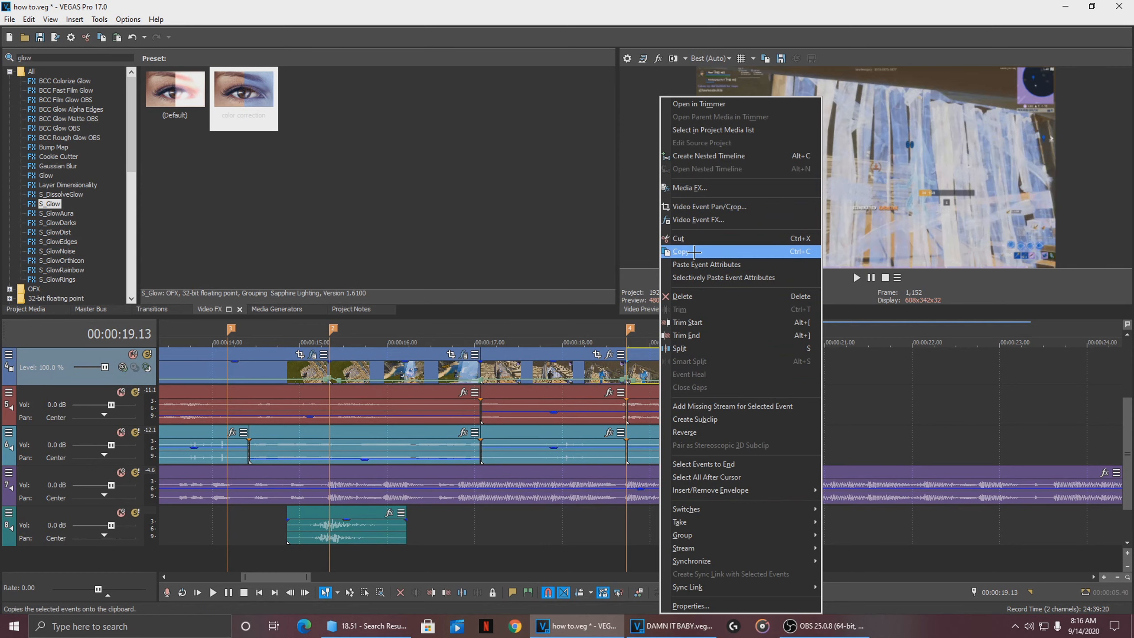
pyautogui.click(680, 252)
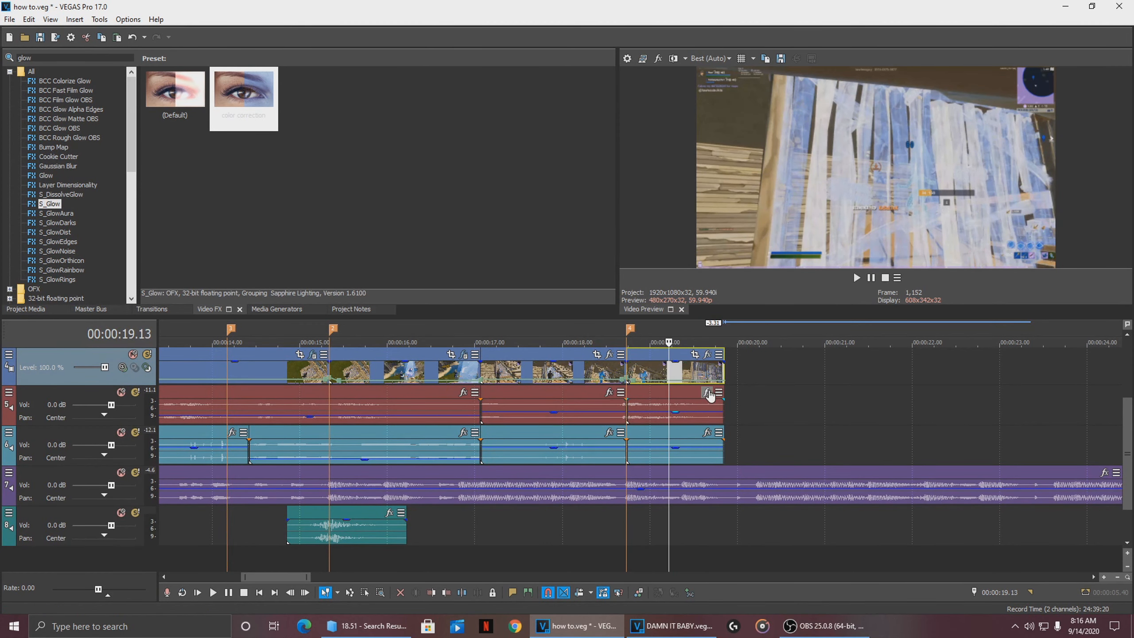
pyautogui.scroll(3, 759, 396)
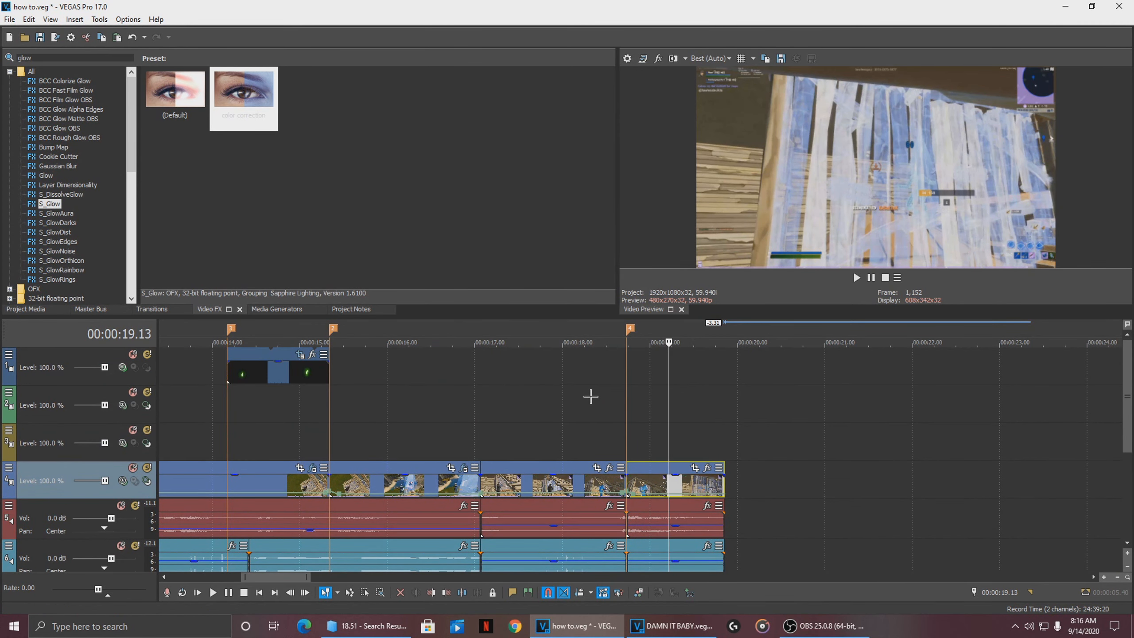
pyautogui.click(605, 369)
pyautogui.click(626, 369)
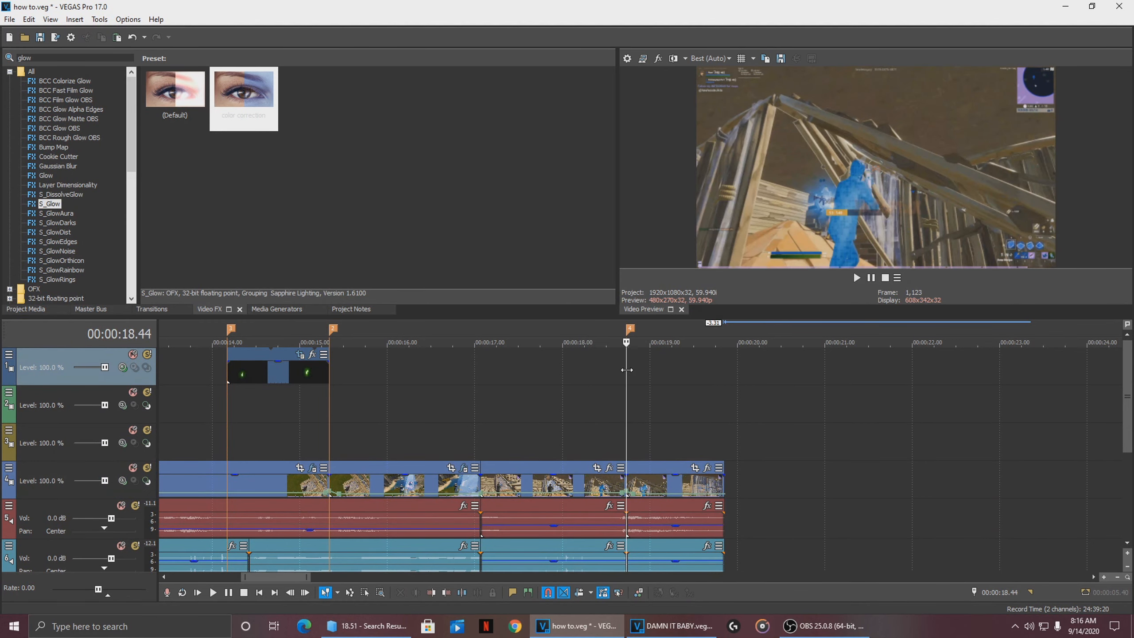
# - Insert a new empty video track just below the first track, above the other gameplay tracks
pyautogui.scroll(-3, 597, 396)
pyautogui.scroll(2, 597, 397)
pyautogui.scroll(-3, 597, 397)
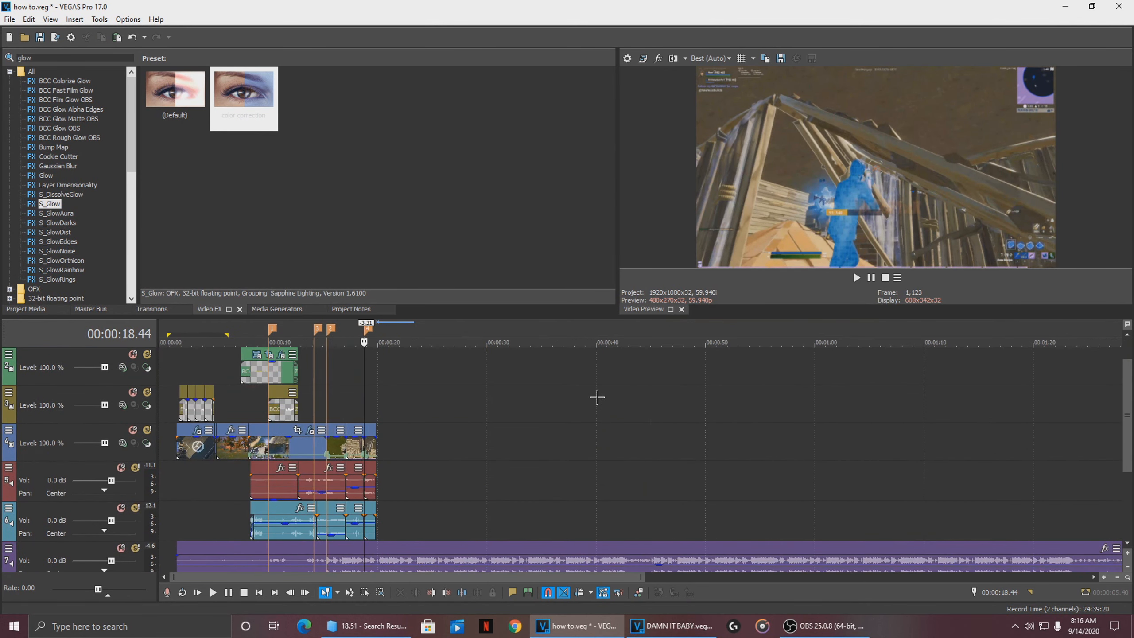
pyautogui.scroll(6, 597, 397)
pyautogui.click(634, 377)
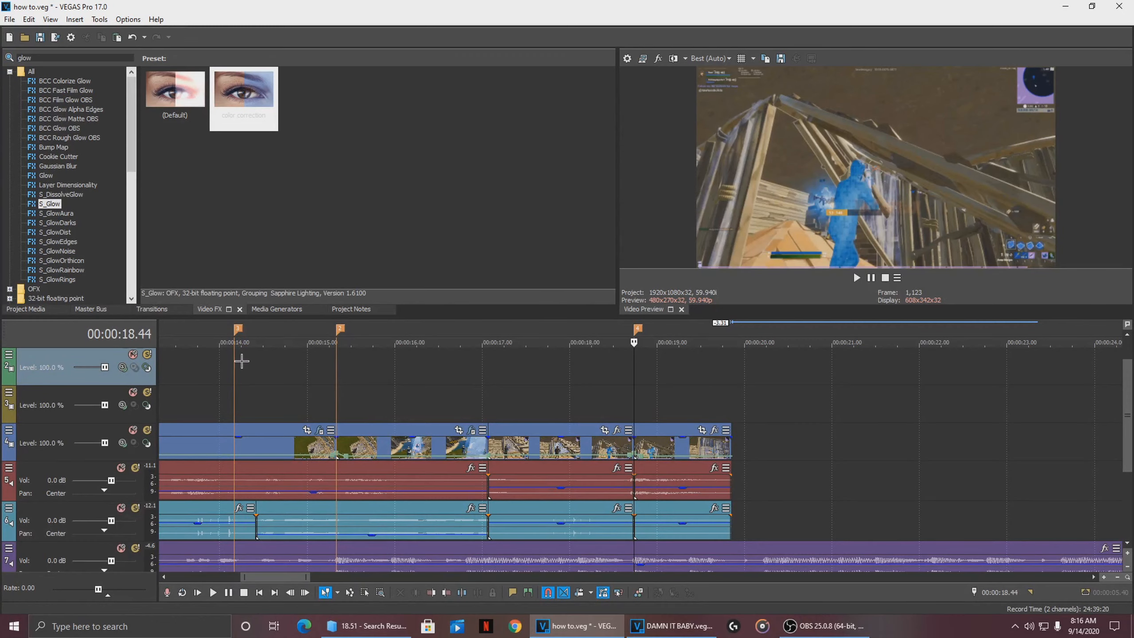
pyautogui.rightClick(599, 360)
pyautogui.click(651, 229)
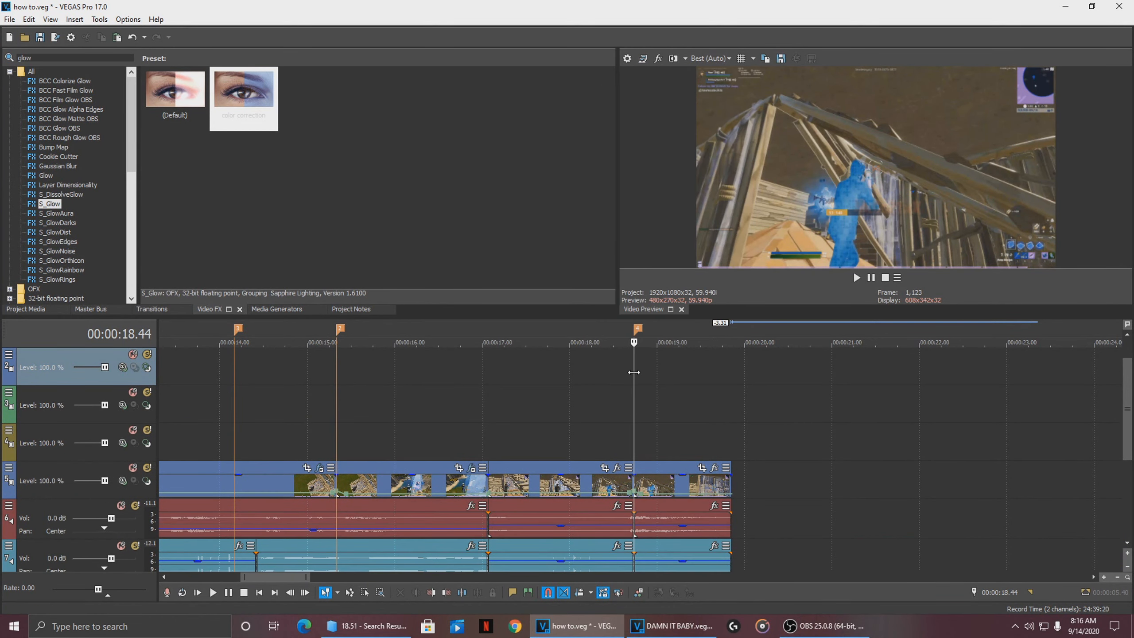
# - Paste the copied gameplay clip onto the new video track at the 00:00:18.44 marker
pyautogui.scroll(-5, 631, 374)
pyautogui.scroll(7, 629, 375)
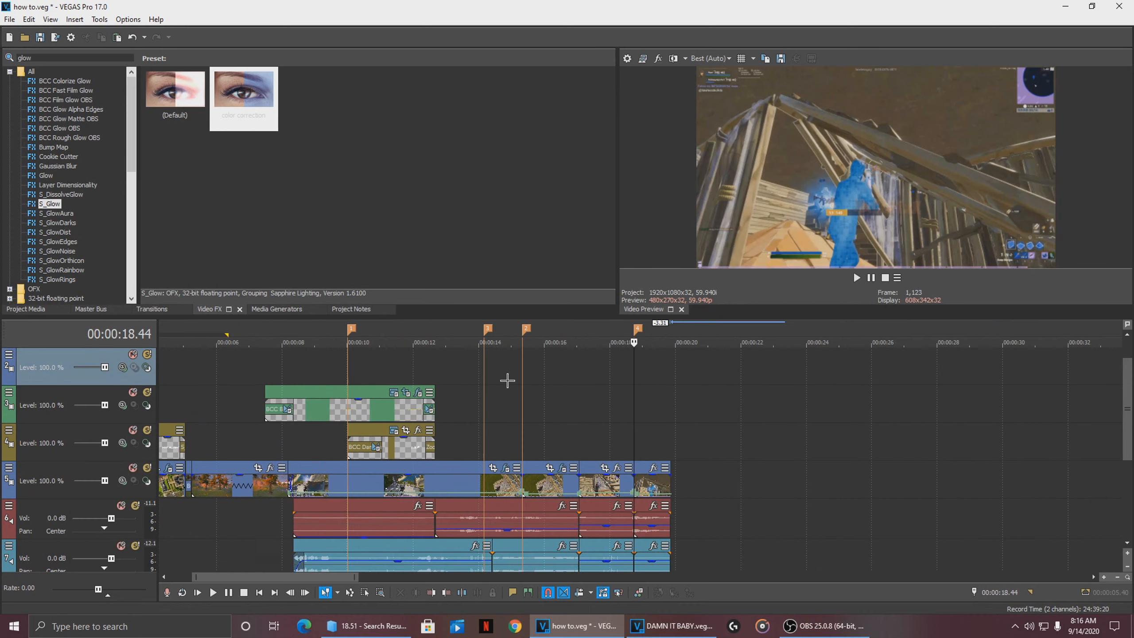
pyautogui.rightClick(633, 366)
pyautogui.click(651, 97)
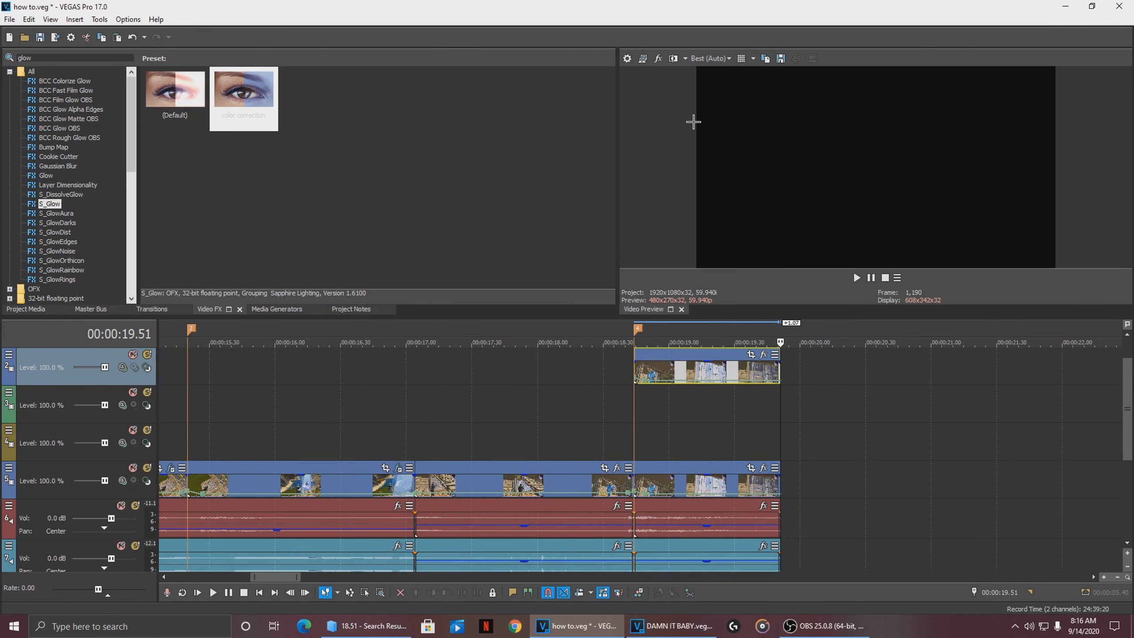
# - Return the cursor to the 00:00:18.44 marker and search the transitions for "lens"
pyautogui.click(703, 474)
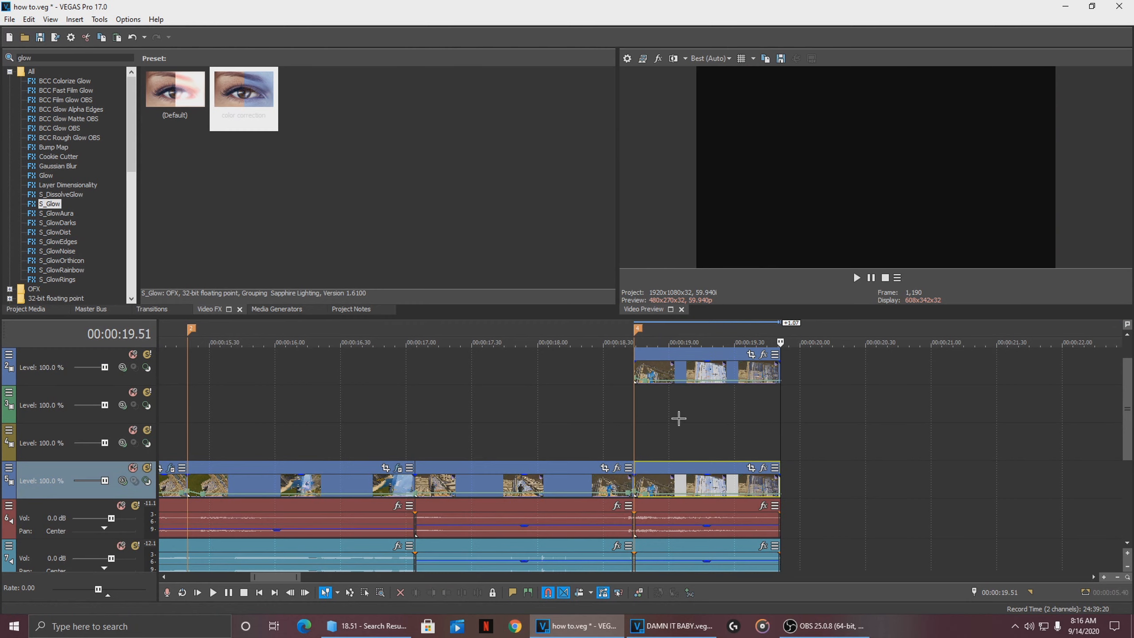
pyautogui.click(656, 412)
pyautogui.click(632, 405)
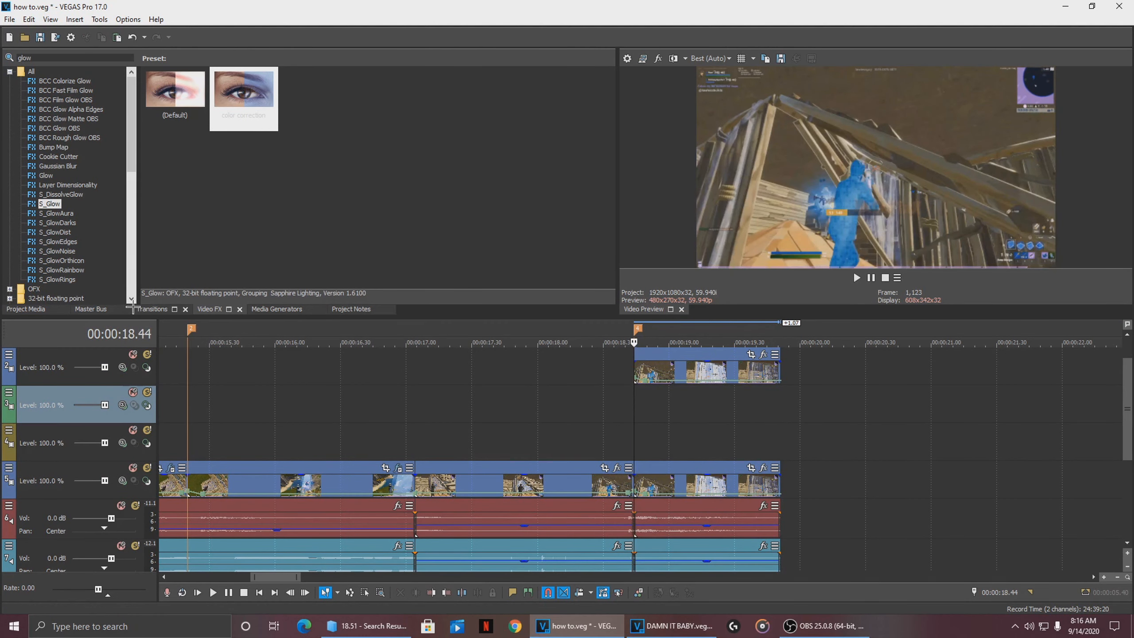
pyautogui.click(151, 308)
pyautogui.click(7, 56)
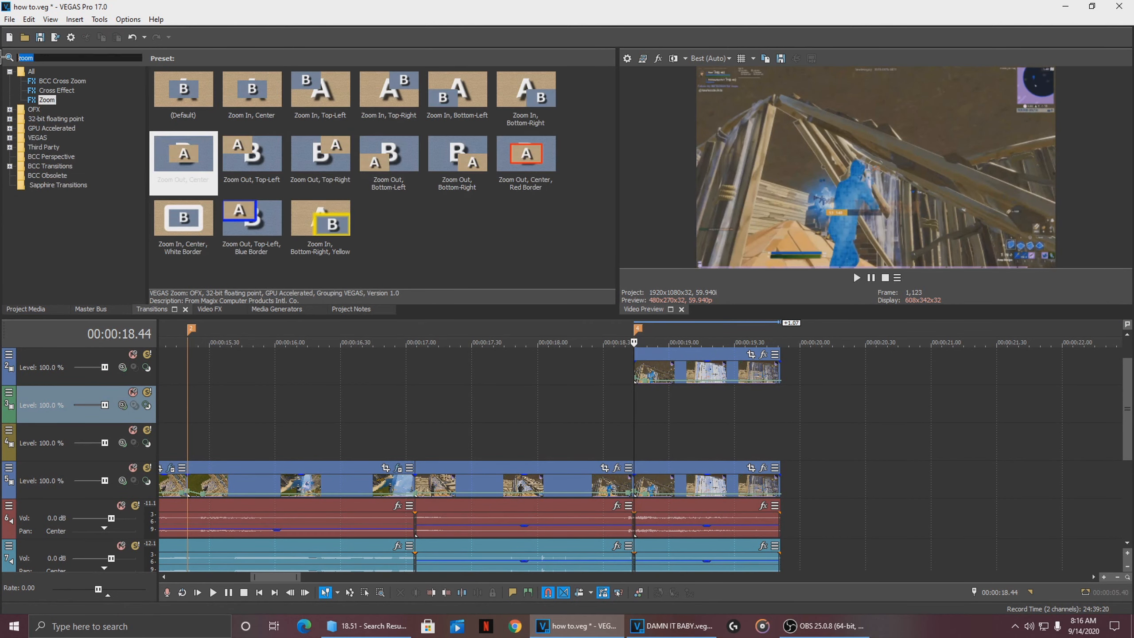
pyautogui.write('lens')
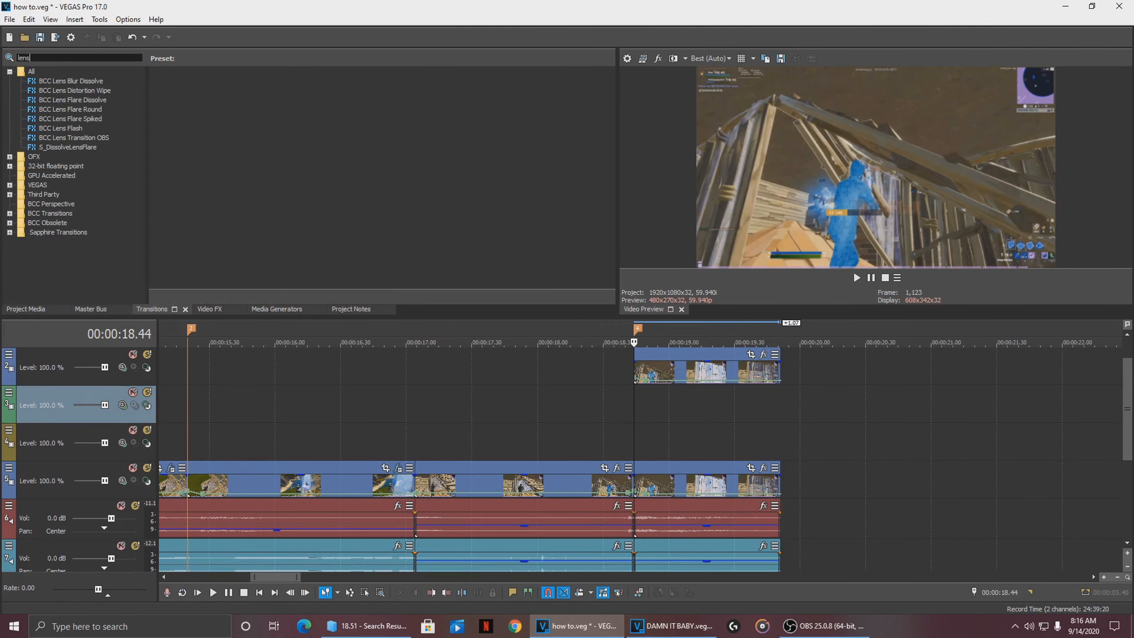
# - Compare the previews of the BCC Lens transitions and check which one the DAMN IT BABY.veg project uses
pyautogui.click(93, 101)
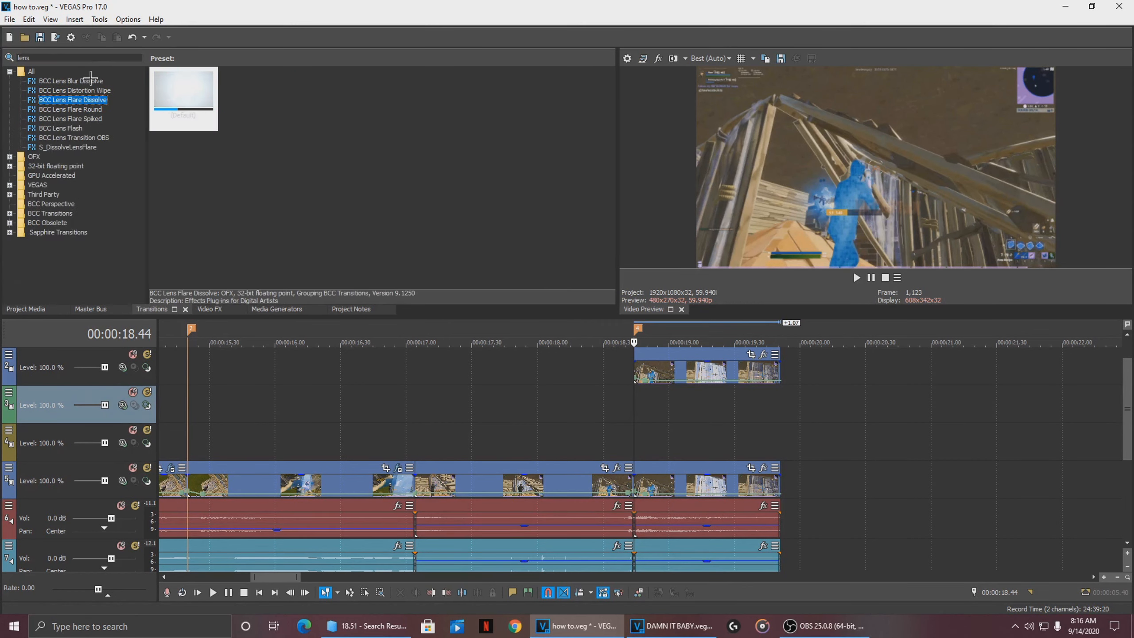
pyautogui.click(88, 110)
pyautogui.click(87, 119)
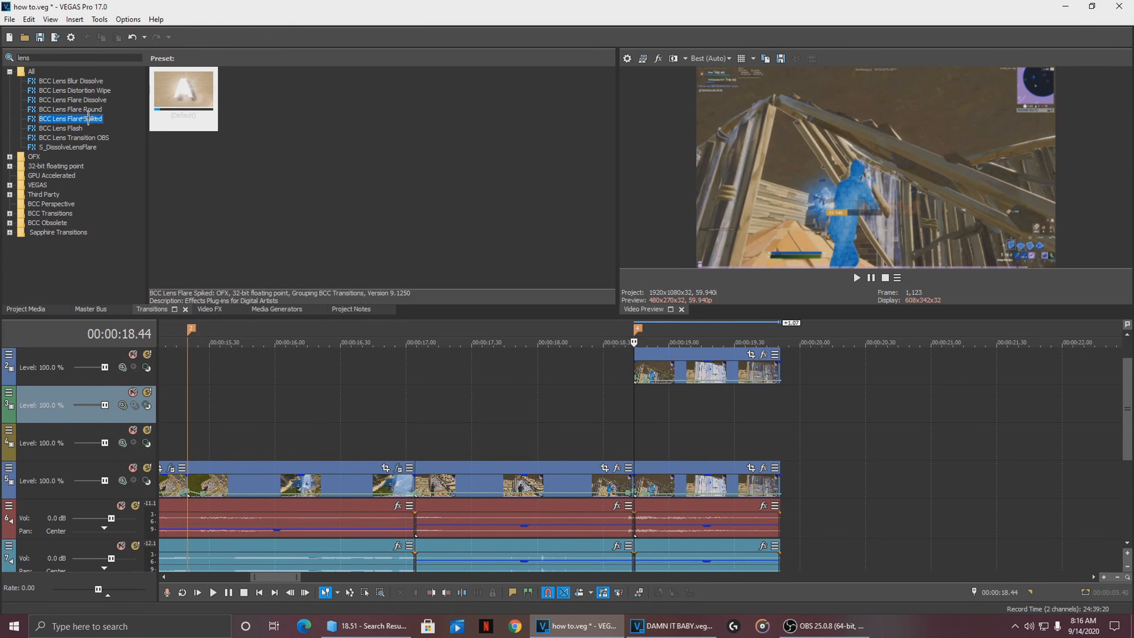
pyautogui.click(97, 82)
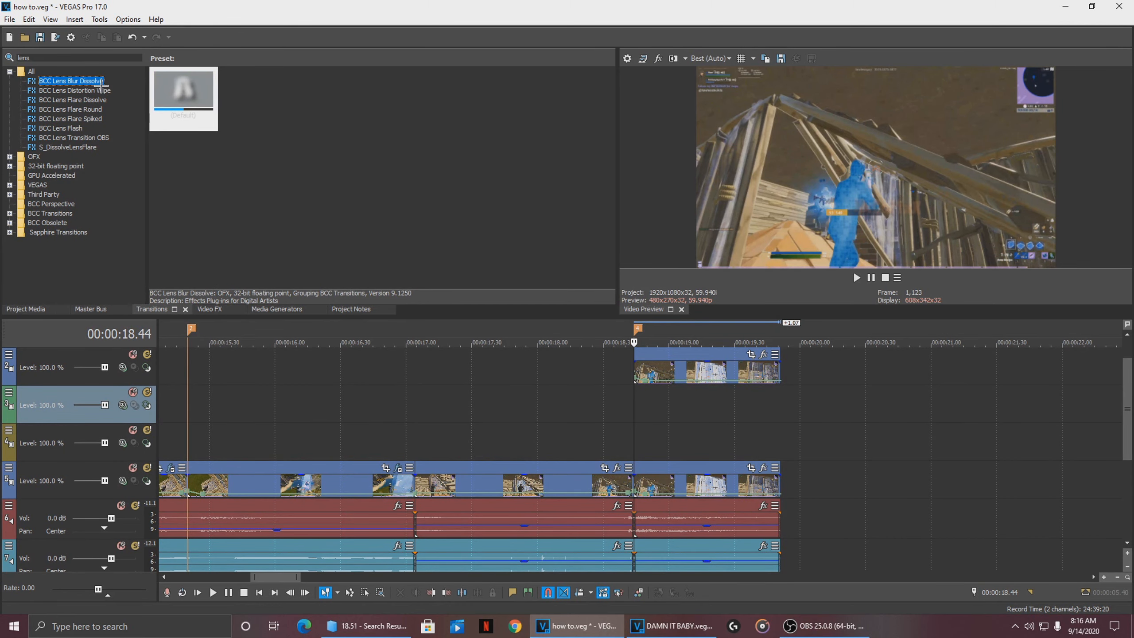
pyautogui.click(669, 625)
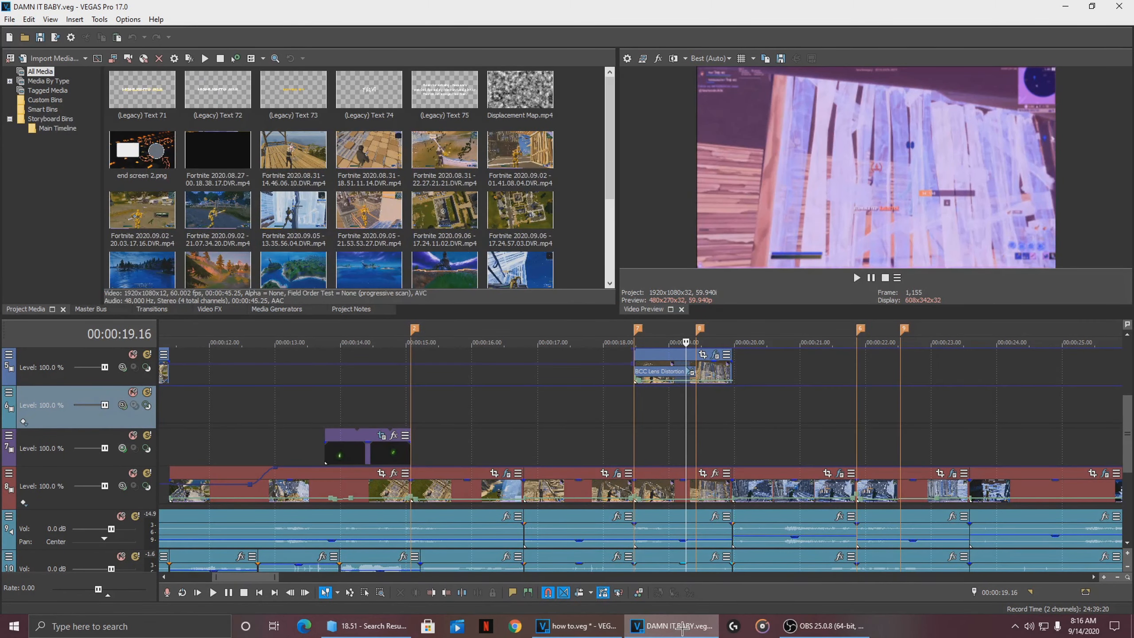
pyautogui.click(682, 626)
pyautogui.click(113, 92)
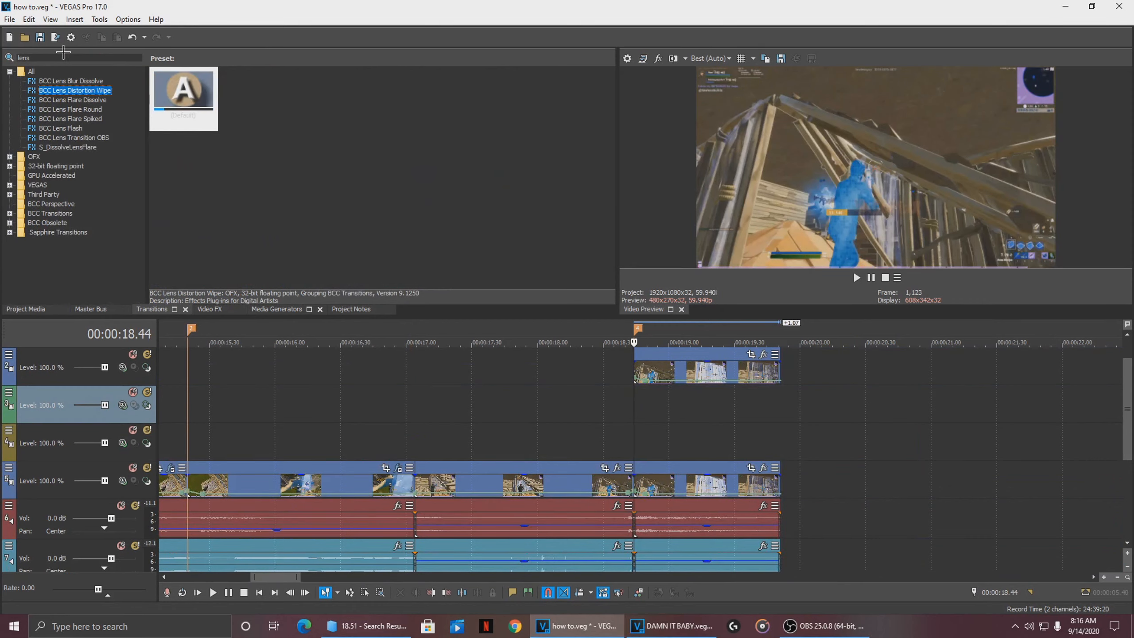
# - Apply the default BCC Lens Distortion Wipe to the start of the pasted gameplay clip, keeping its default settings
pyautogui.click(28, 56)
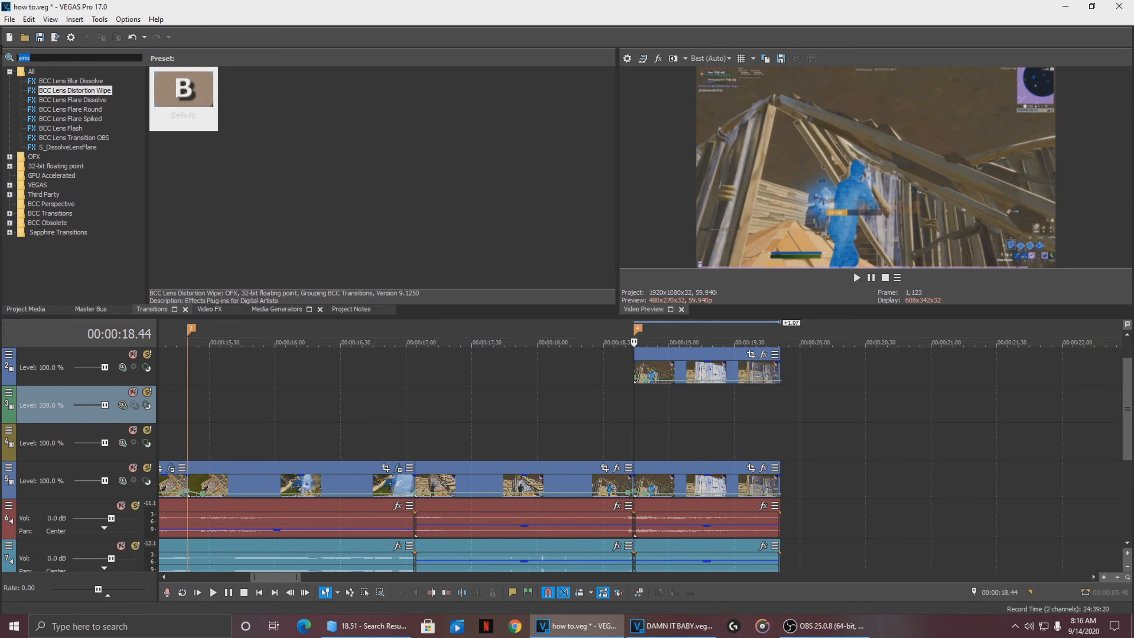
pyautogui.click(84, 91)
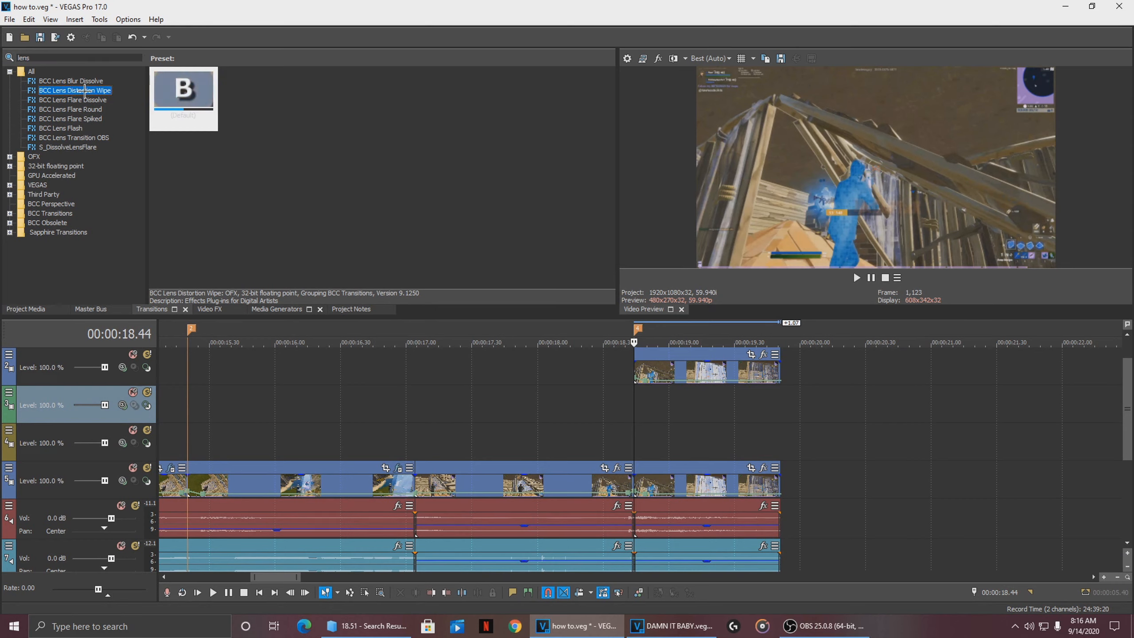
pyautogui.moveTo(183, 96); pyautogui.dragTo(479, 380)
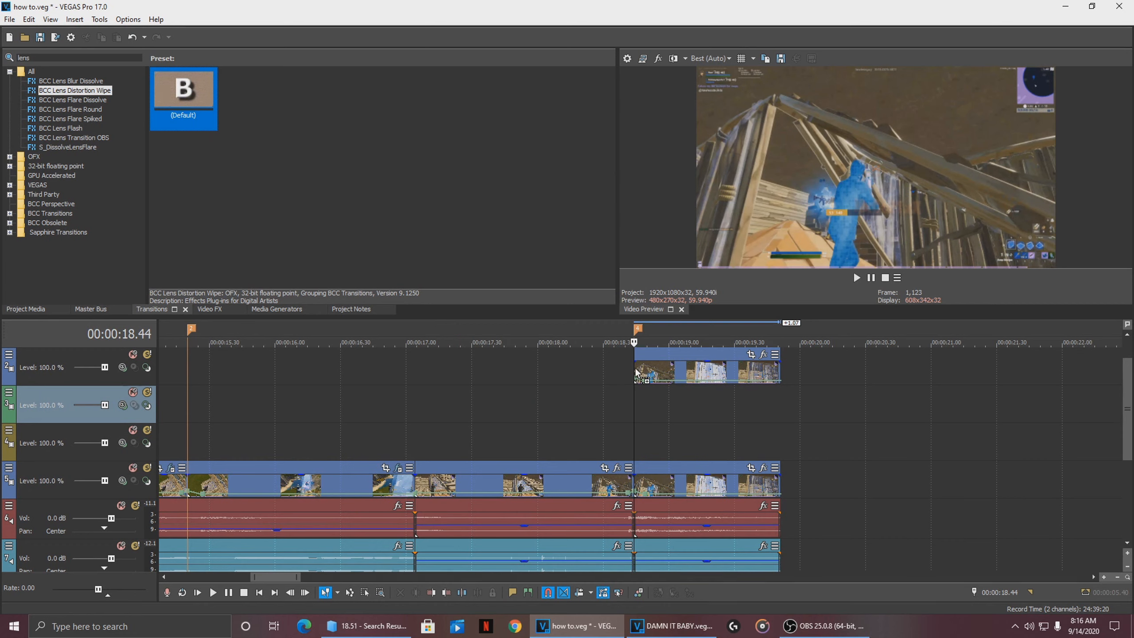
pyautogui.moveTo(637, 373); pyautogui.dragTo(638, 373)
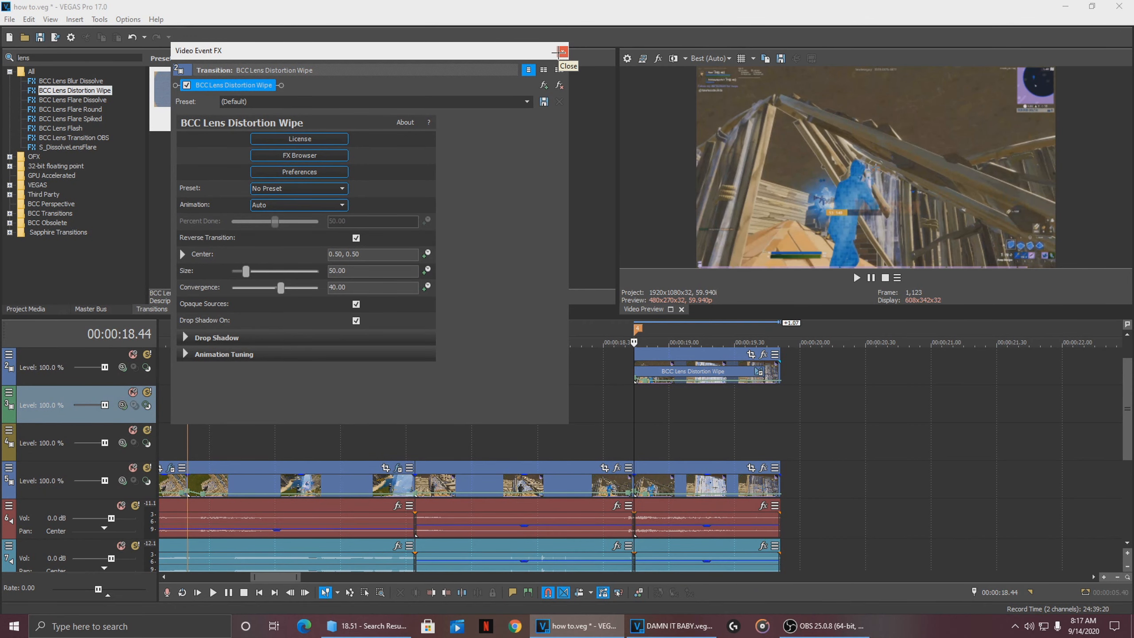
pyautogui.click(561, 52)
# - Shorten the lens distortion wipe to about the first third of the pasted clip and play it from just before the marker
pyautogui.moveTo(767, 378); pyautogui.dragTo(678, 389)
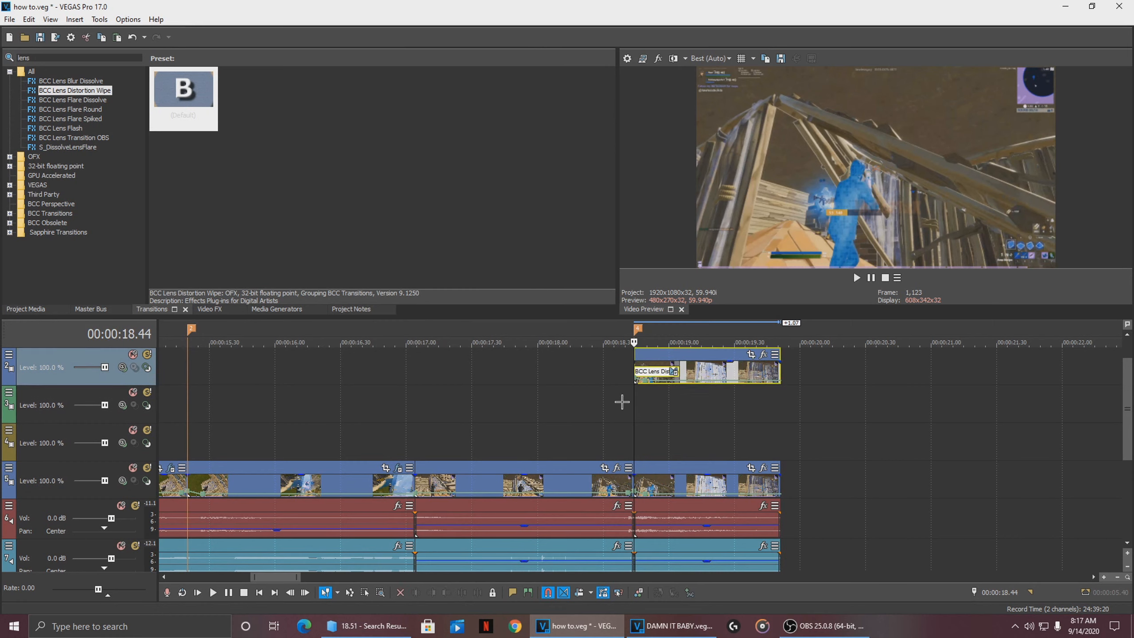
pyautogui.click(623, 401)
pyautogui.press('space')
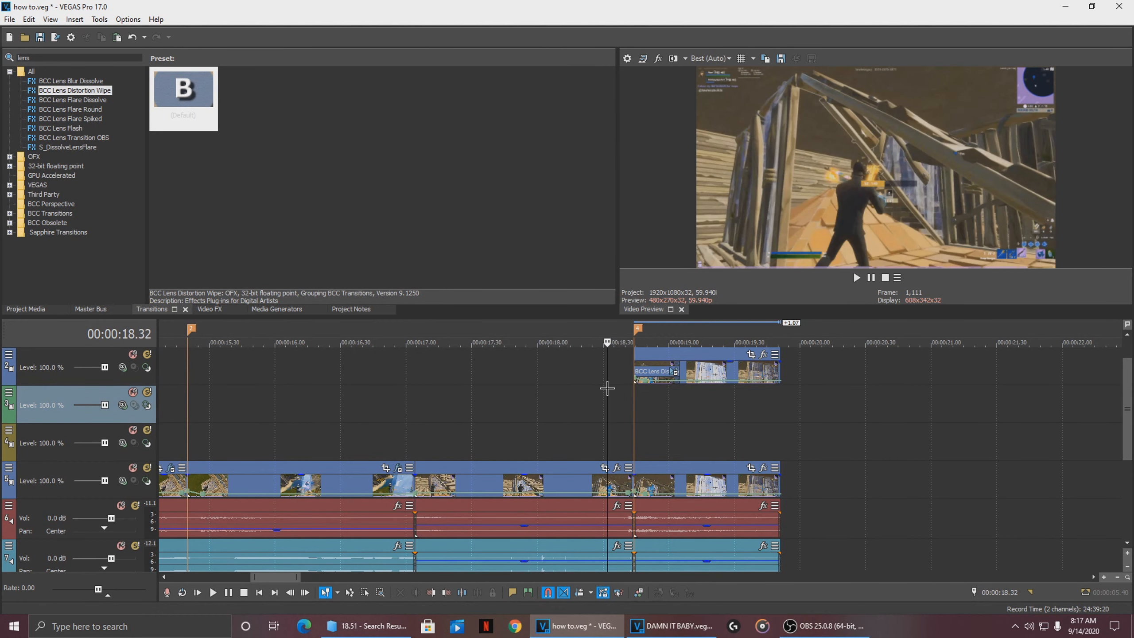
pyautogui.click(607, 388)
pyautogui.press('space')
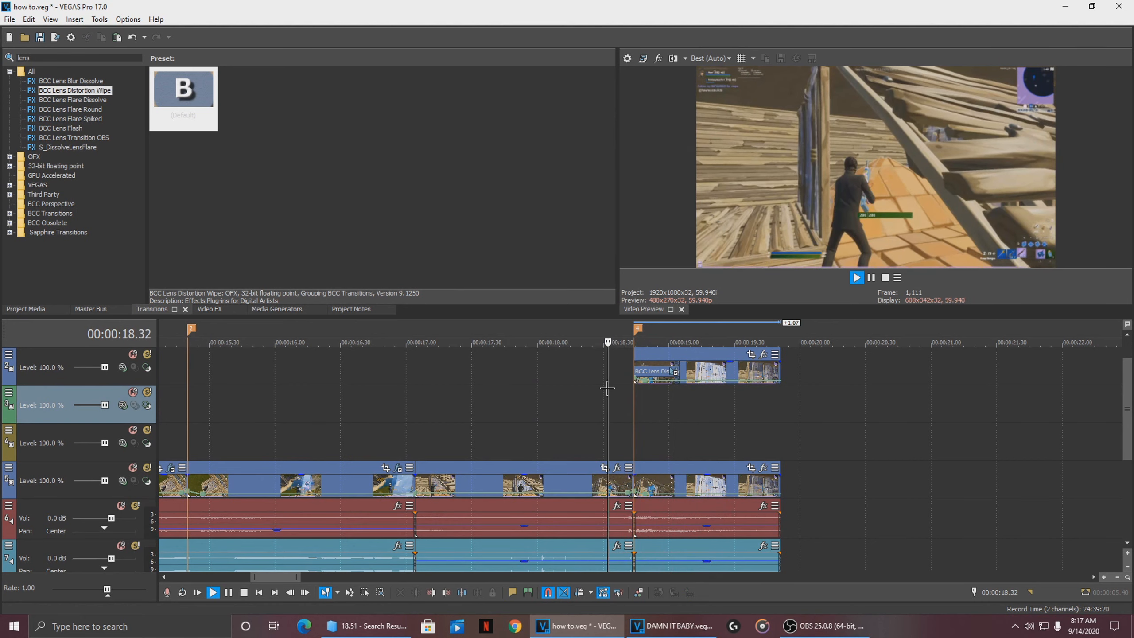
pyautogui.press('space')
# - Extend the lens distortion wipe to end at about 00:00:19.27 and play it back from before the marker
pyautogui.moveTo(679, 372); pyautogui.dragTo(727, 372)
pyautogui.click(575, 416)
pyautogui.press('space')
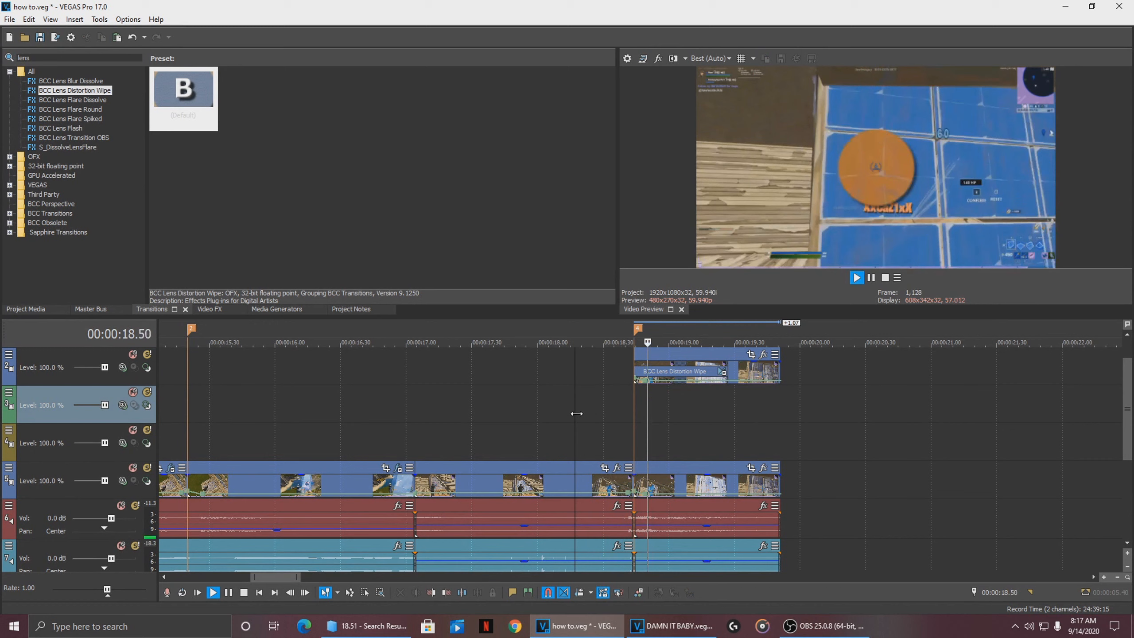
pyautogui.press('space')
pyautogui.click(613, 425)
pyautogui.press('space')
pyautogui.press('space')
# - Check frames around the wipe's end and place the cursor exactly there, at 00:00:19.27
pyautogui.click(689, 401)
pyautogui.click(729, 392)
pyautogui.click(759, 393)
pyautogui.click(716, 399)
pyautogui.click(725, 393)
pyautogui.scroll(5, 723, 392)
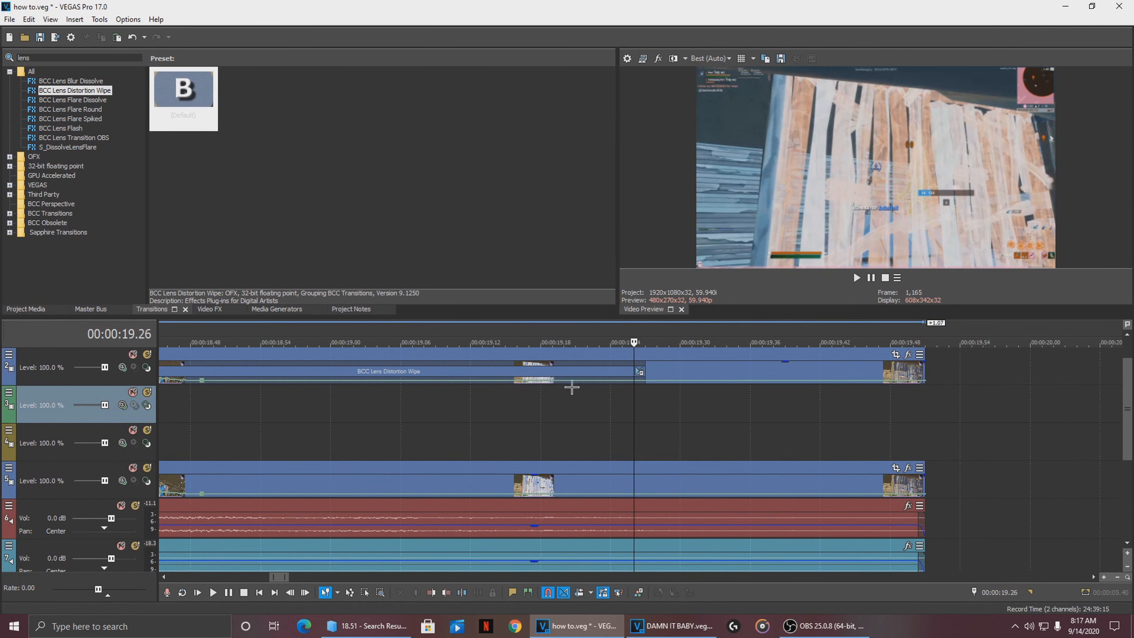
pyautogui.click(646, 388)
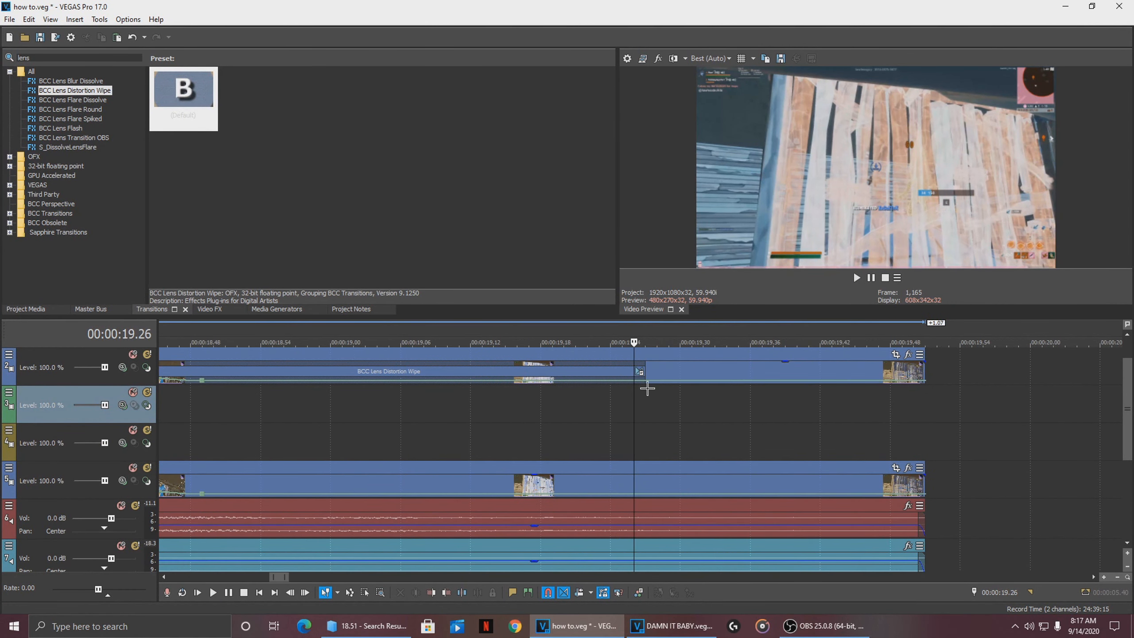
pyautogui.click(627, 402)
pyautogui.click(641, 392)
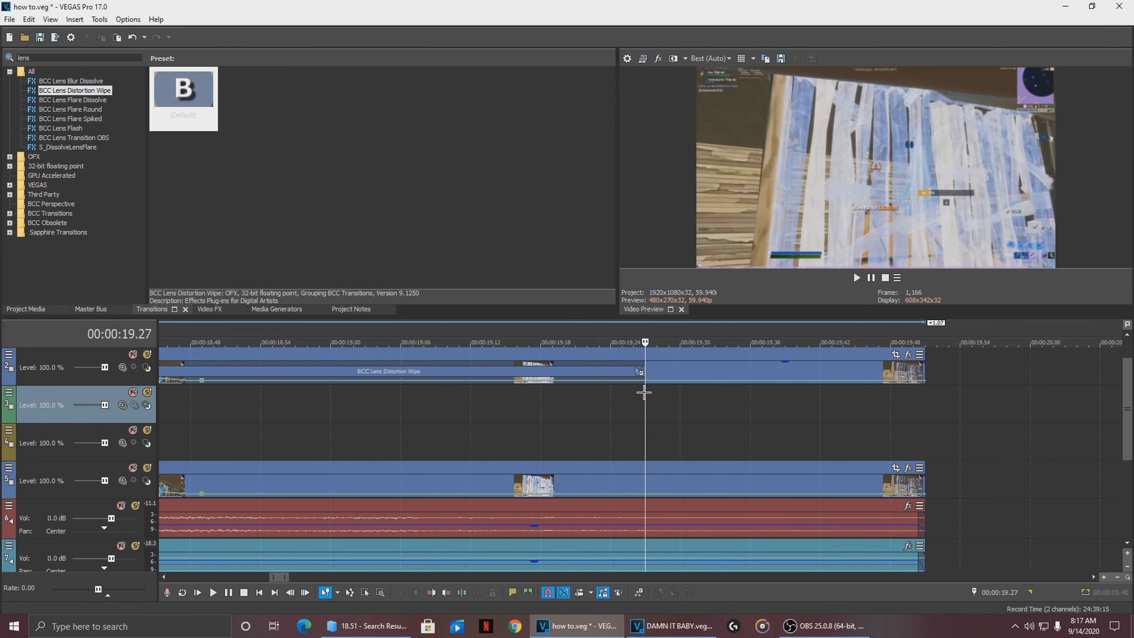
# - Apply the S_Glow effect with the "color correction" preset to the pasted gameplay clip on the upper track
pyautogui.scroll(-3, 641, 392)
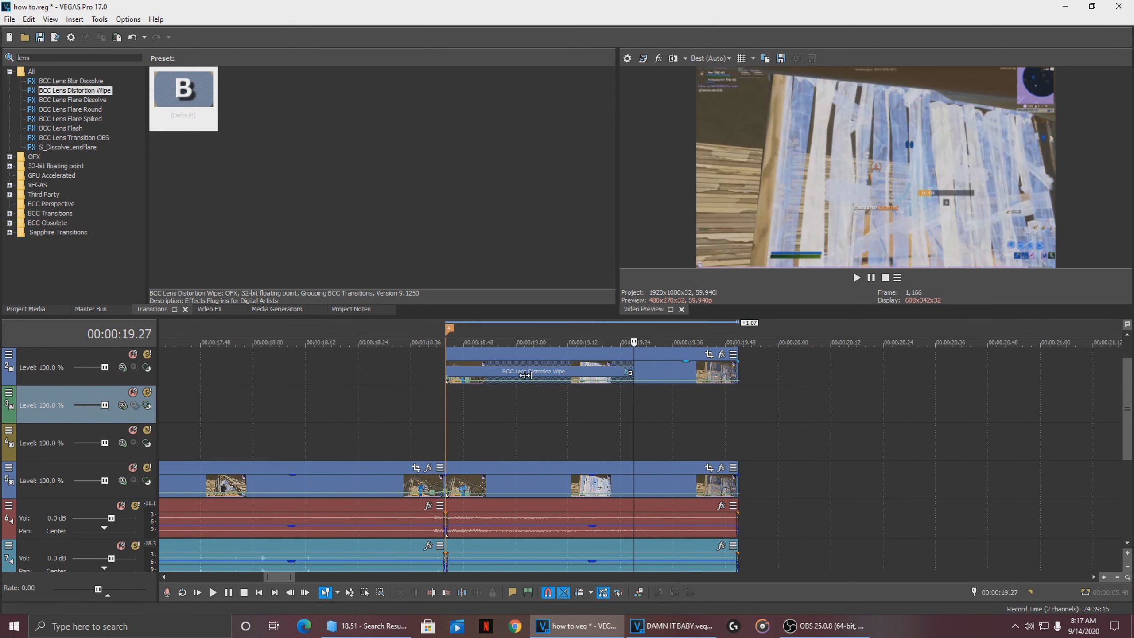
pyautogui.click(194, 306)
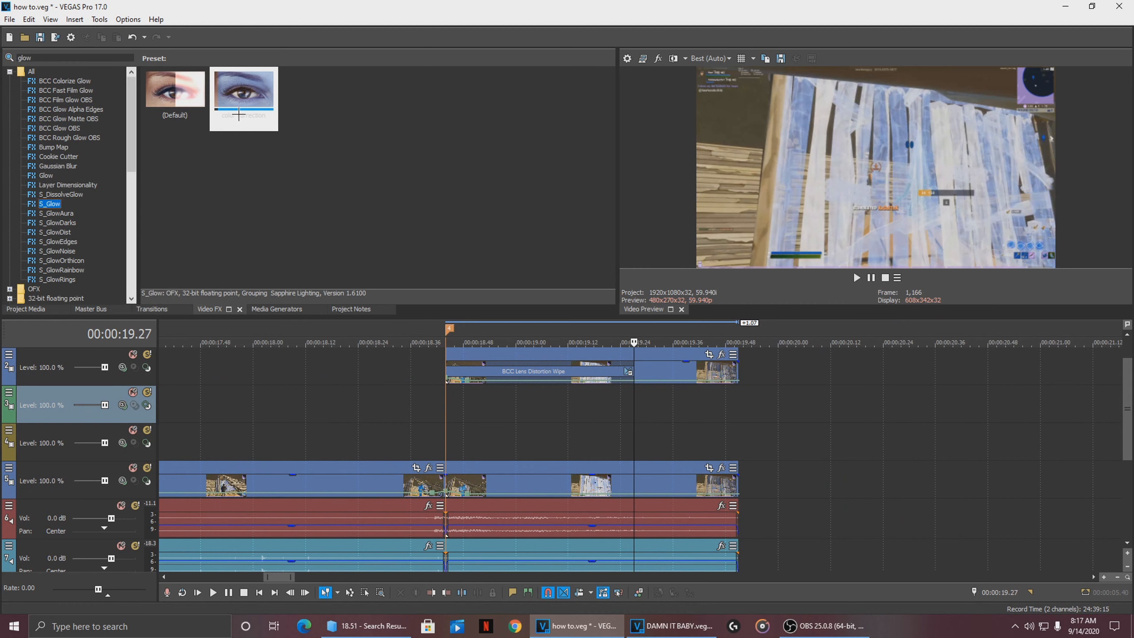
pyautogui.moveTo(238, 115); pyautogui.dragTo(530, 251)
pyautogui.moveTo(583, 366); pyautogui.dragTo(582, 366)
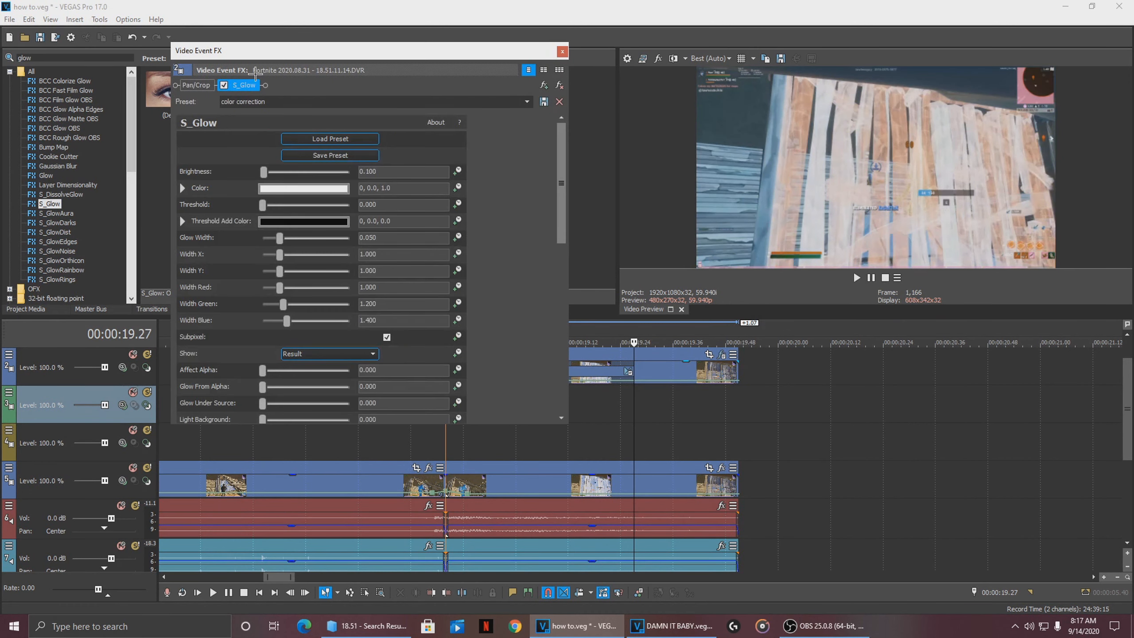
# - Animate the S_Glow brightness and set it to 0.000 at the wipe's end, 00:00:19.27
pyautogui.click(458, 171)
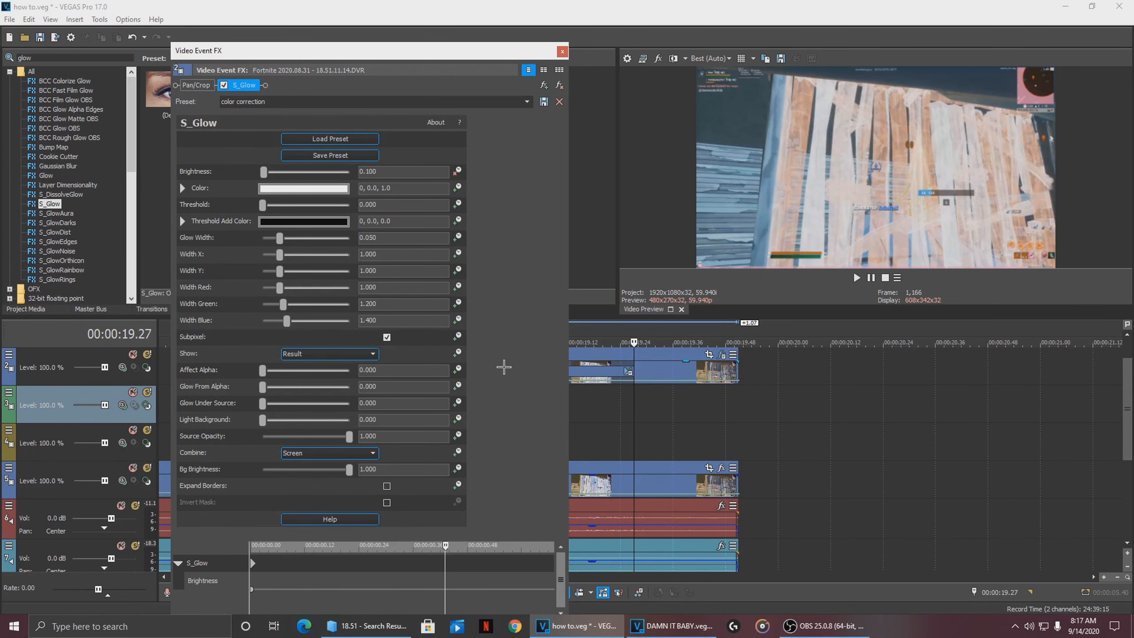
pyautogui.moveTo(491, 42); pyautogui.dragTo(477, 119)
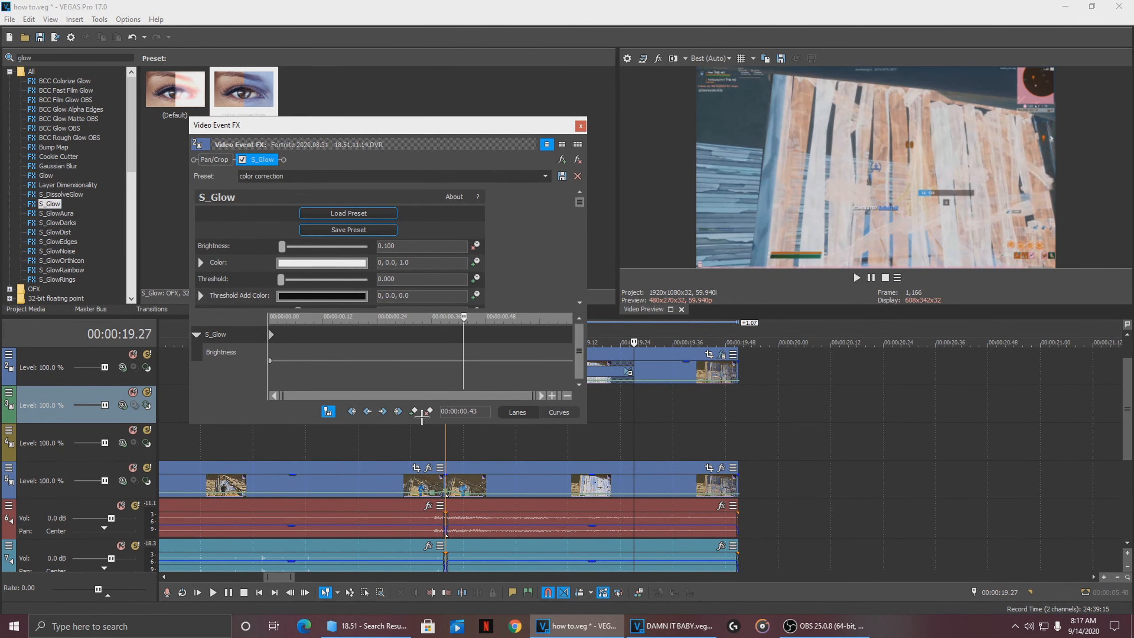
pyautogui.moveTo(282, 246); pyautogui.dragTo(165, 247)
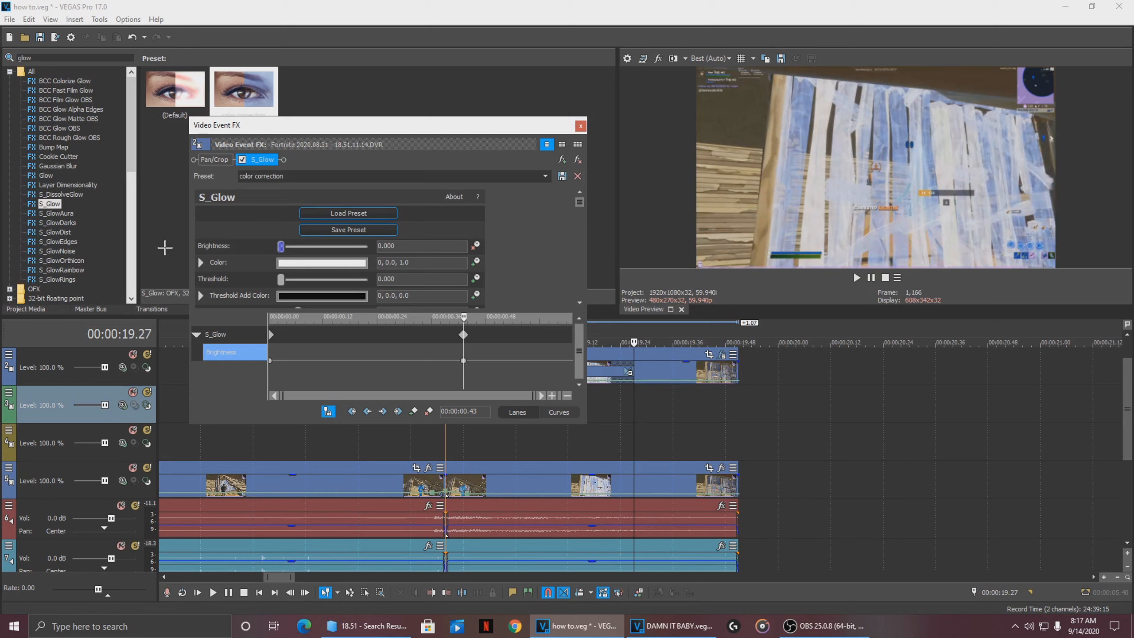
# - Play back the glow effect from just before the marker and return the cursor to the wipe's end at 00:00:19.27
pyautogui.click(579, 126)
pyautogui.click(566, 402)
pyautogui.click(502, 408)
pyautogui.click(415, 410)
pyautogui.press('space')
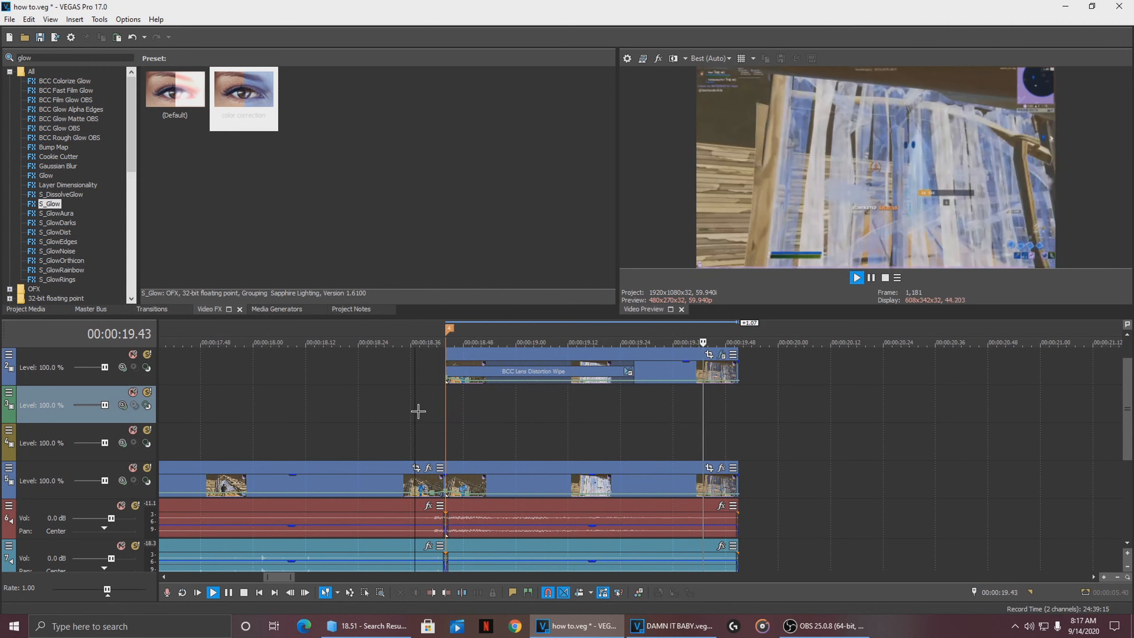
pyautogui.press('space')
pyautogui.click(637, 405)
pyautogui.click(632, 402)
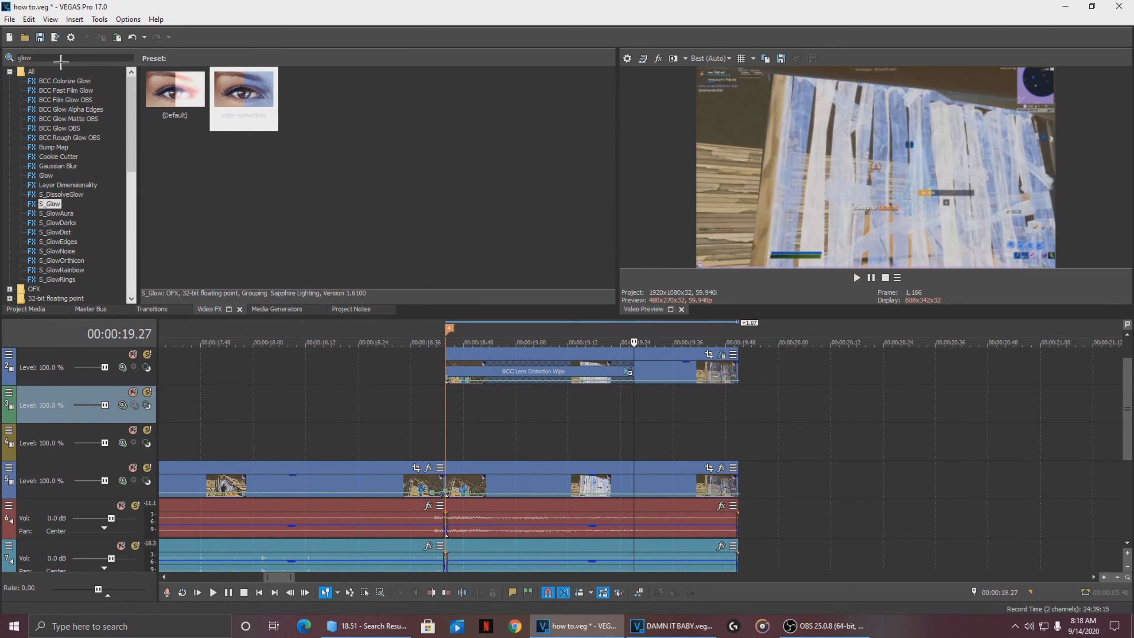
# - Search the video effects for "color corre" and apply the default Color Corrector to the gameplay clip on the upper track
pyautogui.doubleClick(43, 56)
pyautogui.write('co')
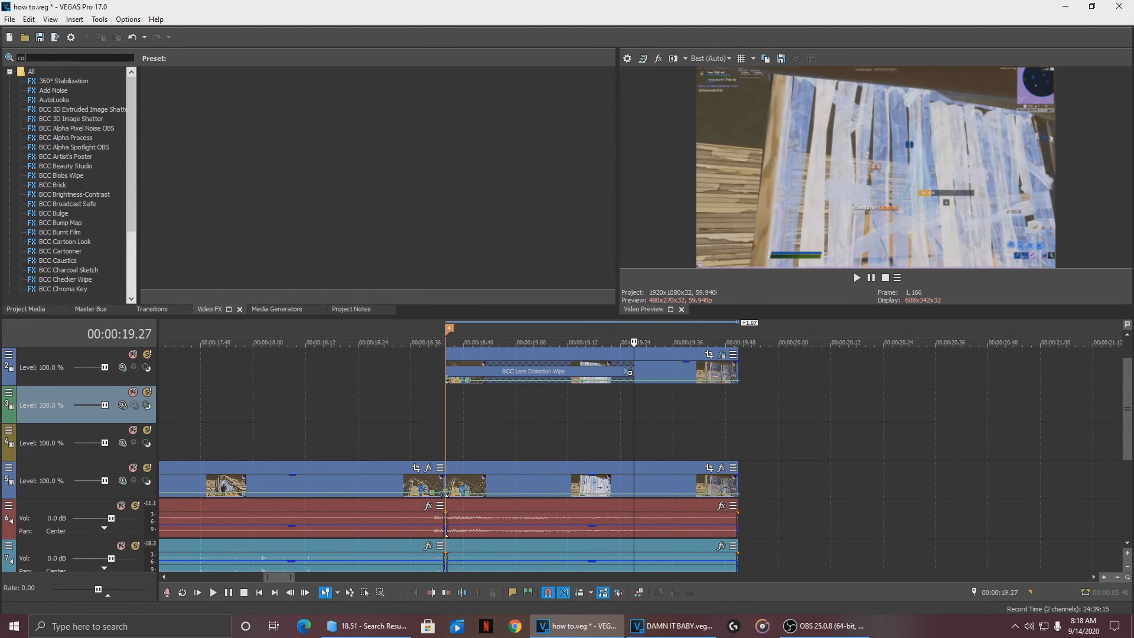
pyautogui.write('lor cor')
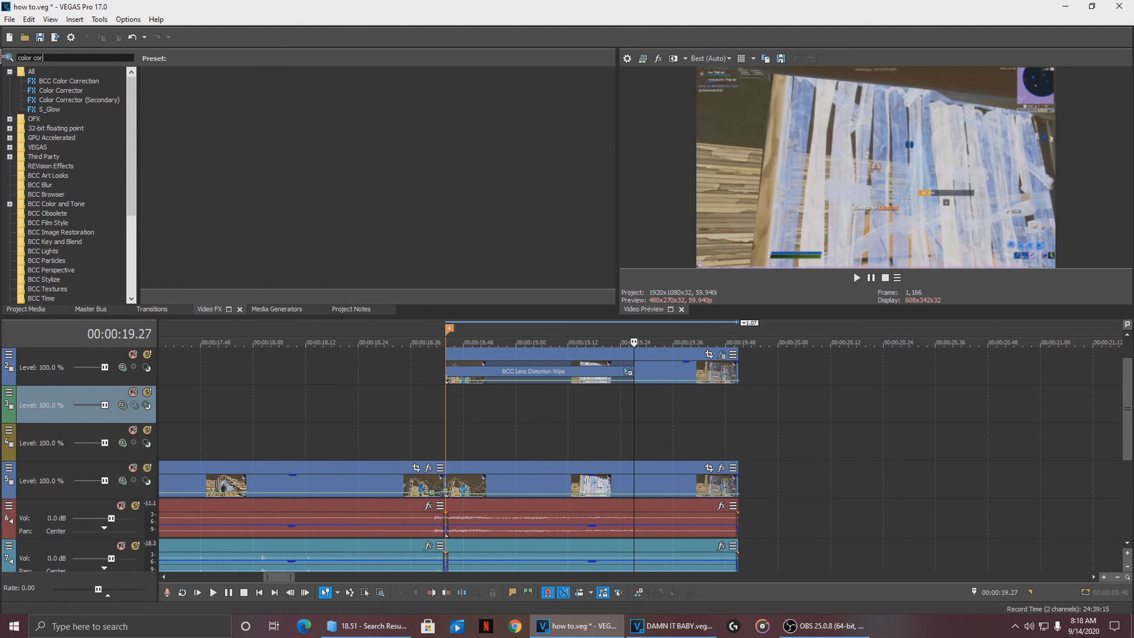
pyautogui.click(89, 104)
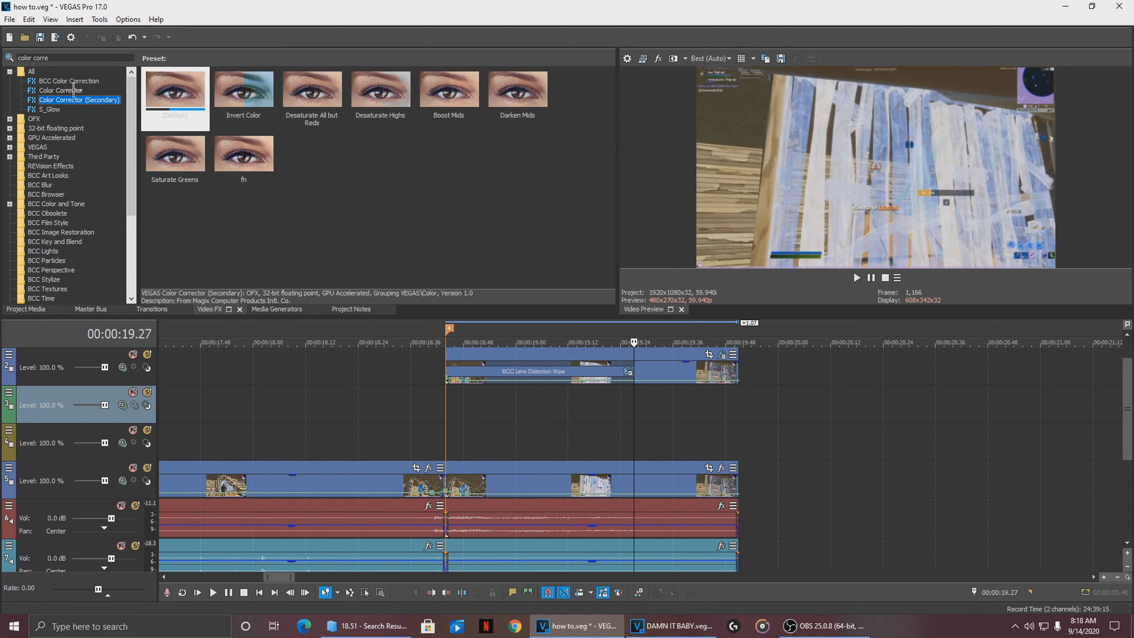
pyautogui.click(74, 91)
pyautogui.click(158, 88)
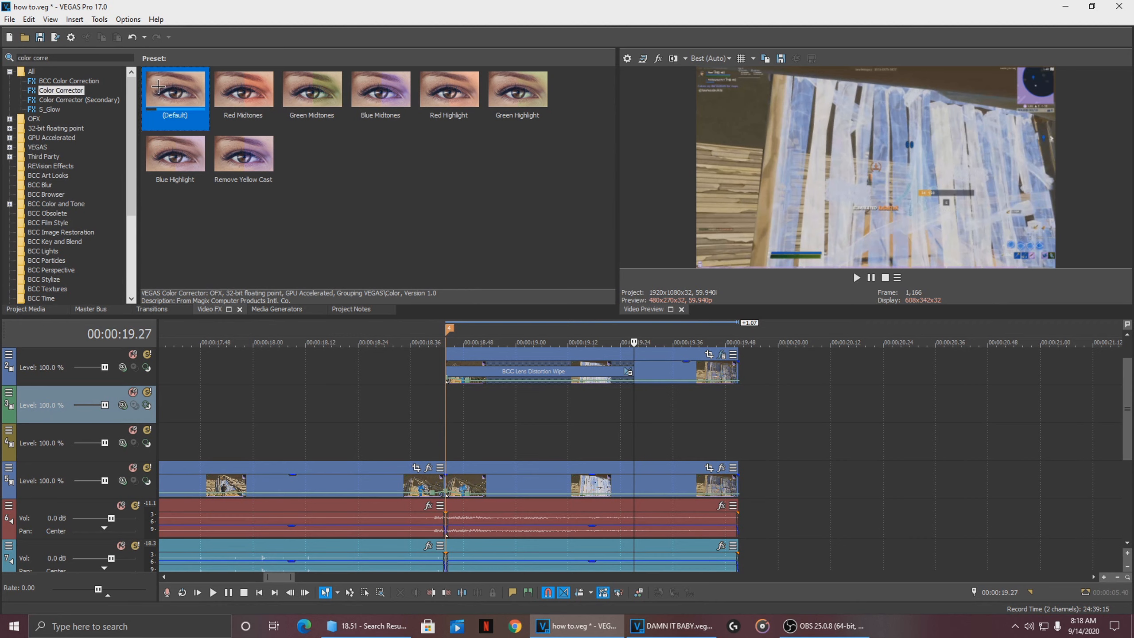
pyautogui.click(61, 90)
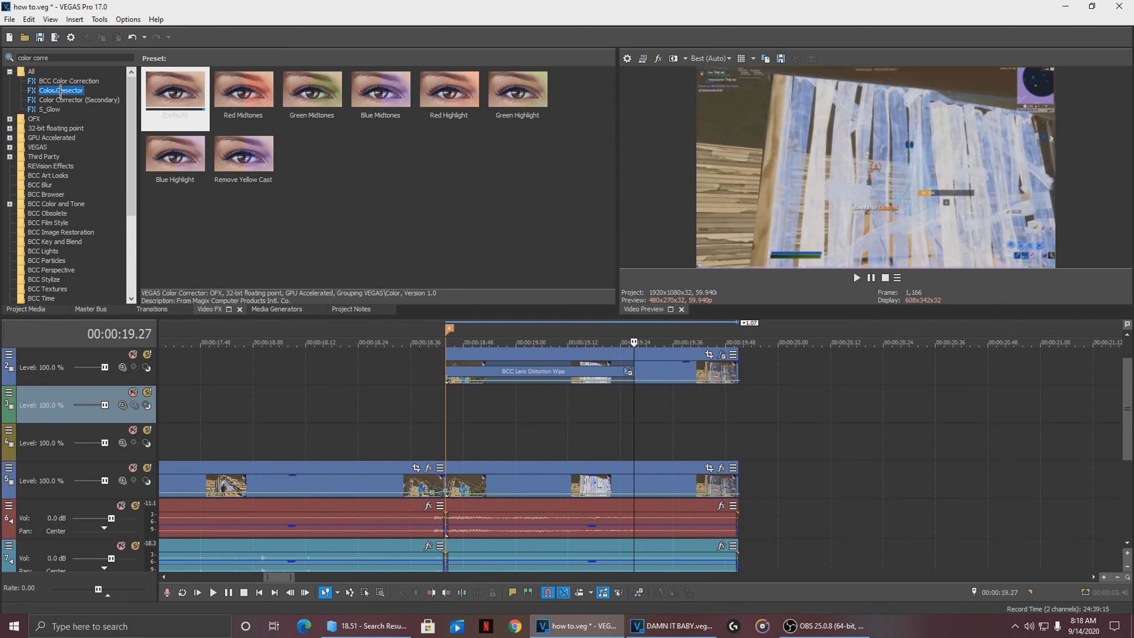
pyautogui.moveTo(106, 93); pyautogui.dragTo(310, 224)
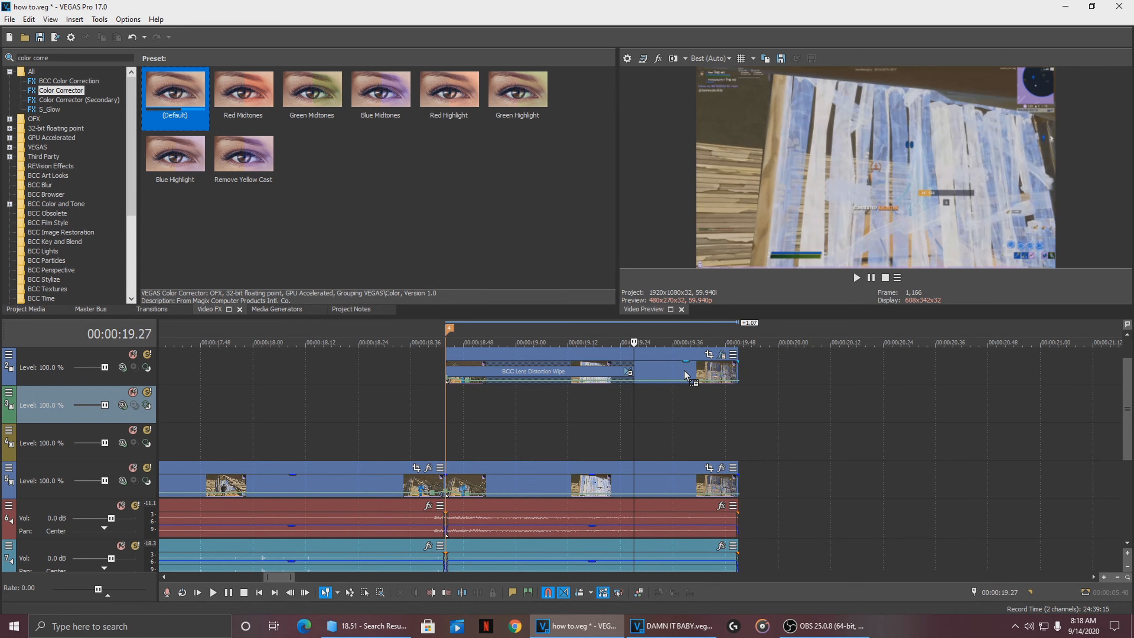
pyautogui.moveTo(684, 371); pyautogui.dragTo(683, 370)
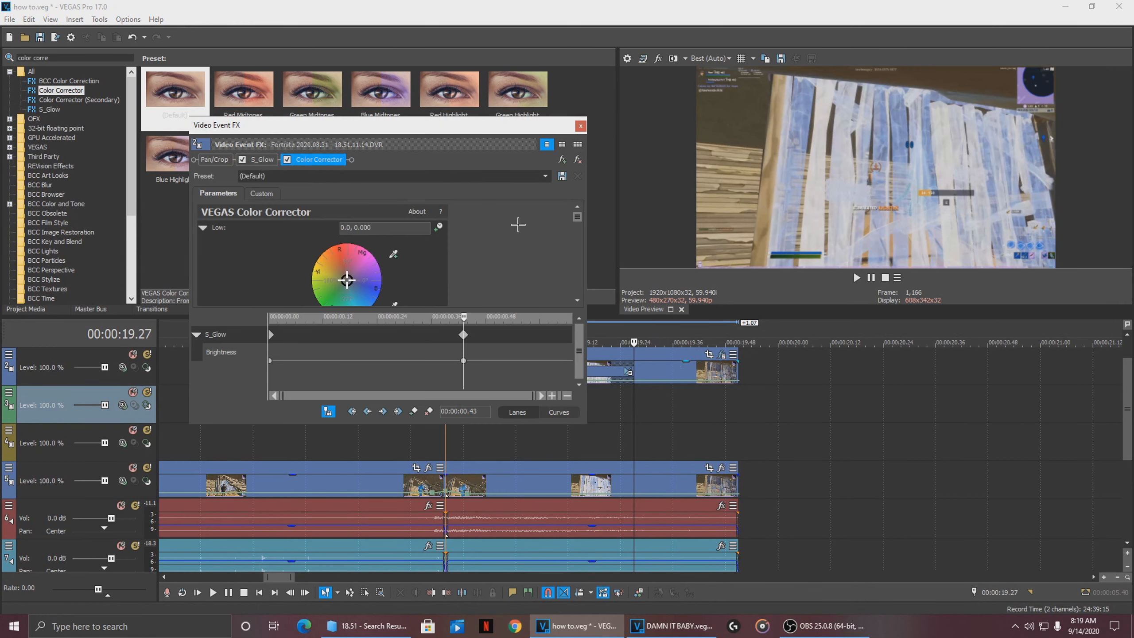
# - Tint the Color Corrector's low, mid and high wheels toward pink, with mid at 81.47, 0.4494 and high at 78.95, 0.6954
pyautogui.moveTo(526, 128); pyautogui.dragTo(468, 122)
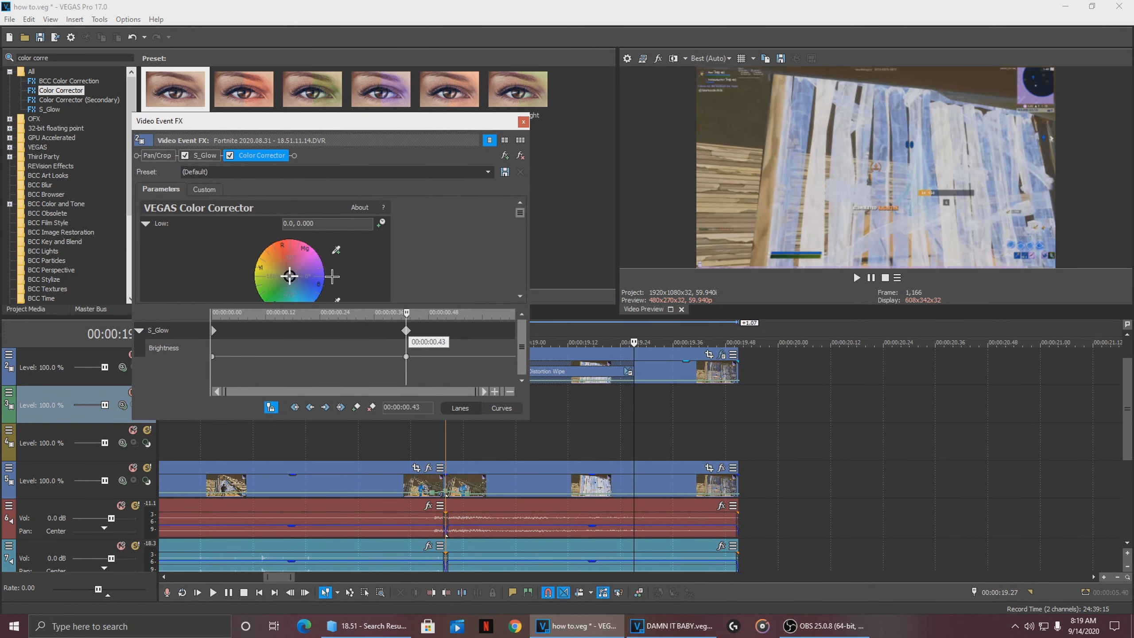
pyautogui.scroll(-1, 384, 256)
pyautogui.moveTo(407, 420); pyautogui.dragTo(404, 576)
pyautogui.moveTo(291, 255); pyautogui.dragTo(301, 230)
pyautogui.moveTo(288, 360); pyautogui.dragTo(305, 334)
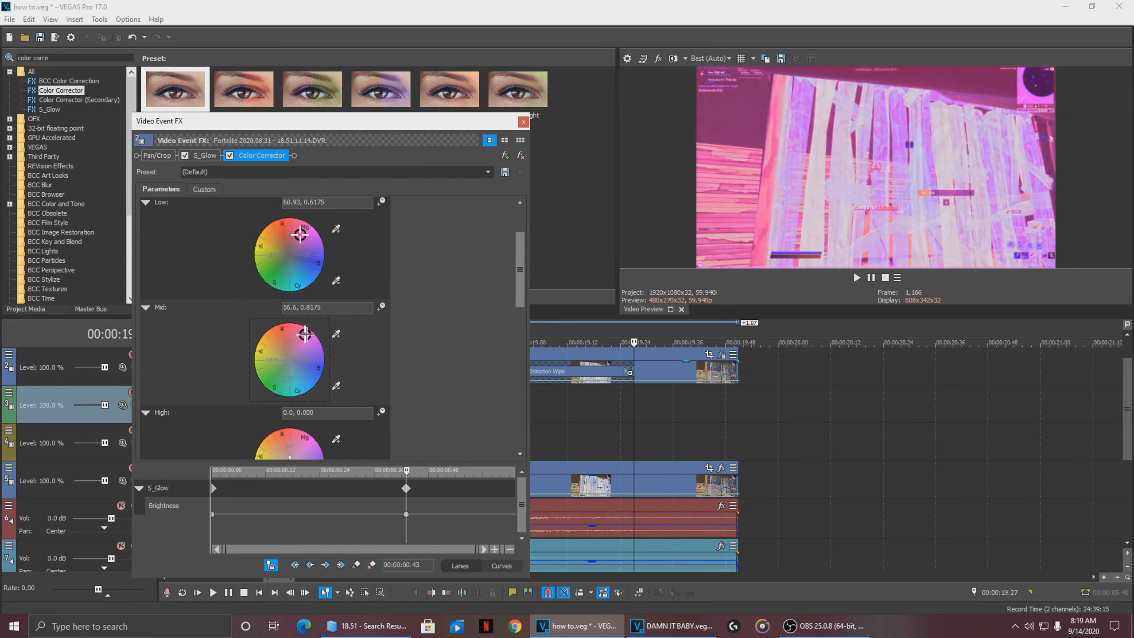
pyautogui.moveTo(307, 348); pyautogui.dragTo(303, 327)
pyautogui.scroll(-3, 291, 342)
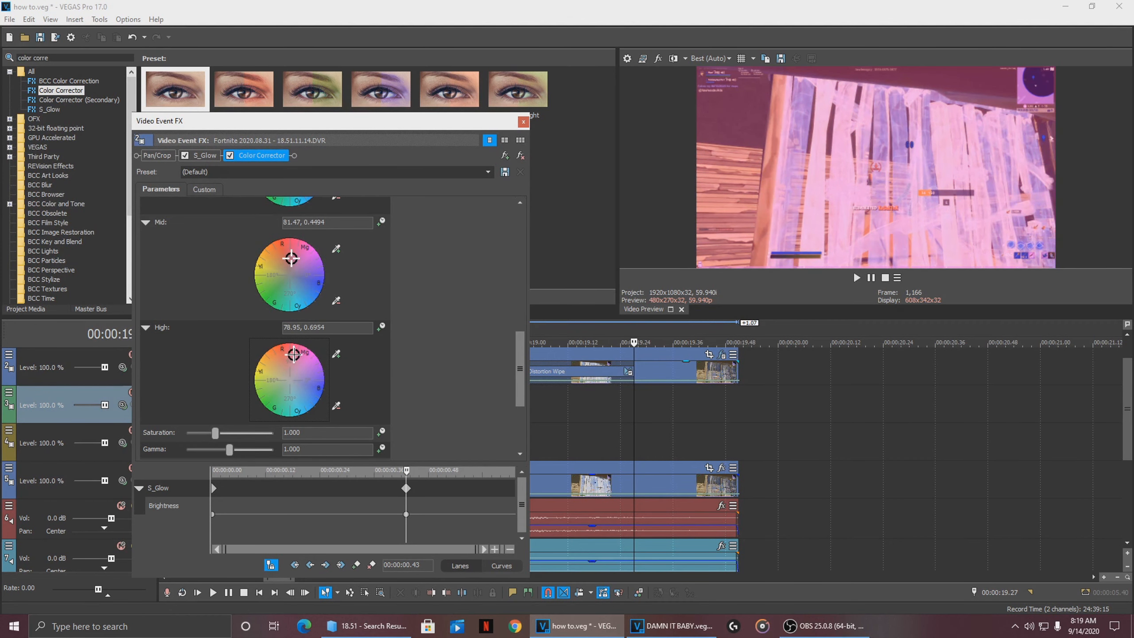
pyautogui.click(519, 121)
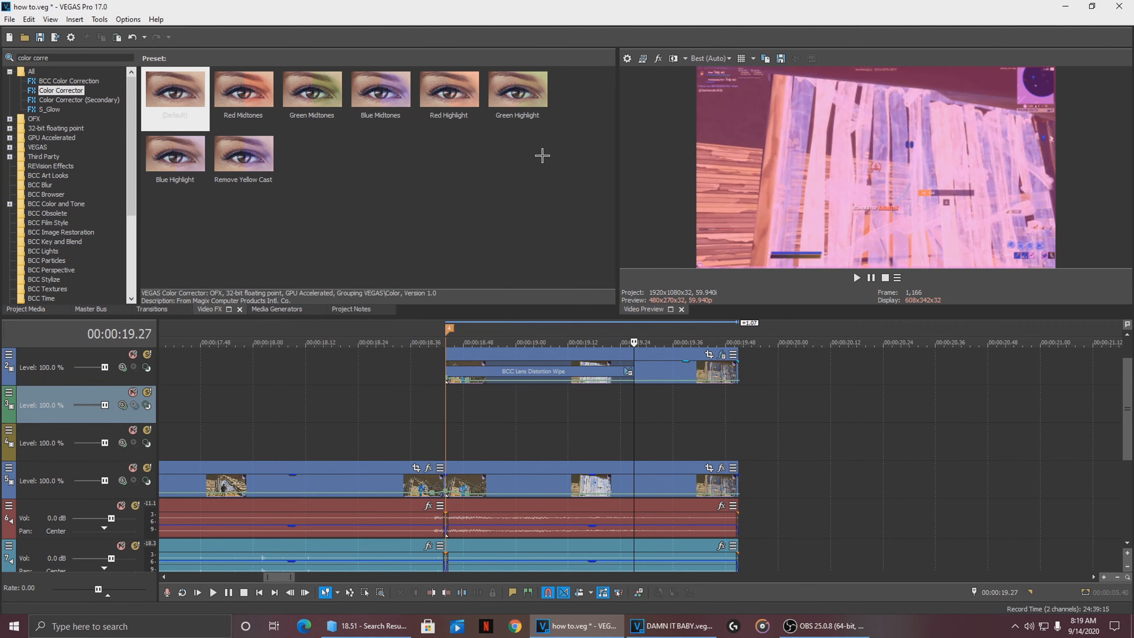
# - Play back the color-corrected clip from just before the marker, starting at 00:00:18.38
pyautogui.click(419, 408)
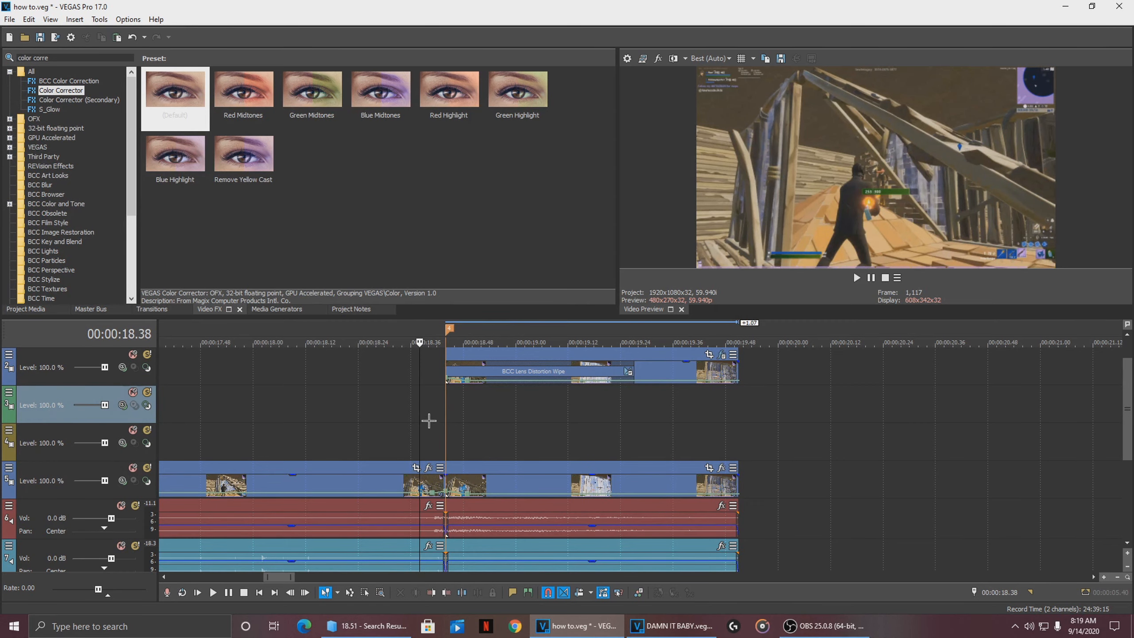
pyautogui.press('space')
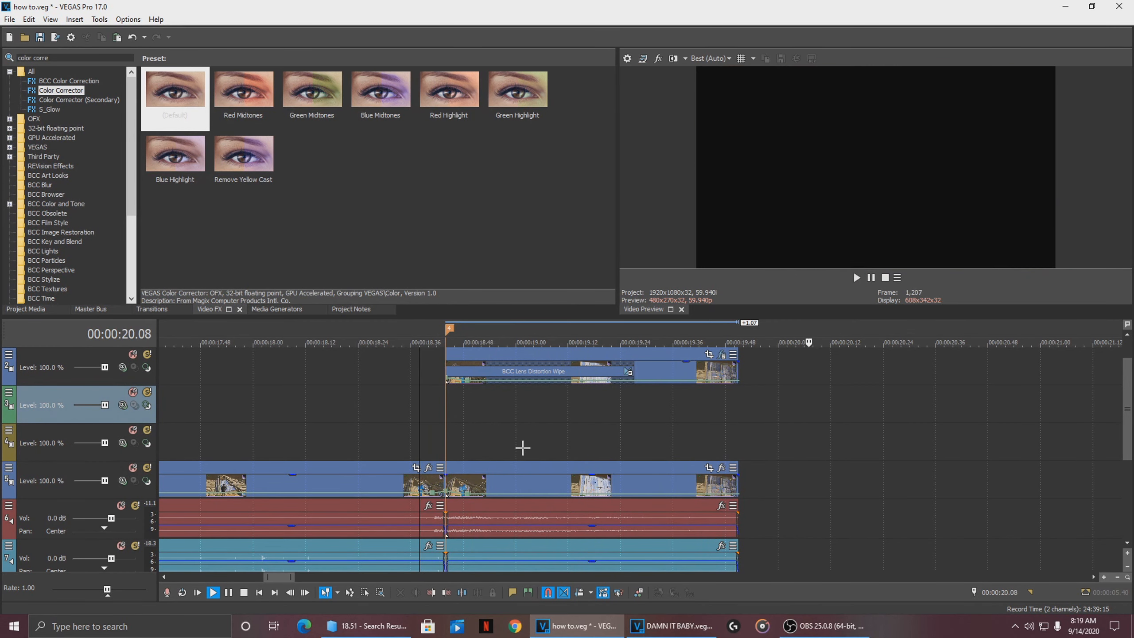
pyautogui.press('Return')
# - Examine the overall timeline and the music beyond the gameplay clips, placing the cursor just past the last clip at 00:00:20.41
pyautogui.scroll(-1, 523, 446)
pyautogui.scroll(-6, 523, 447)
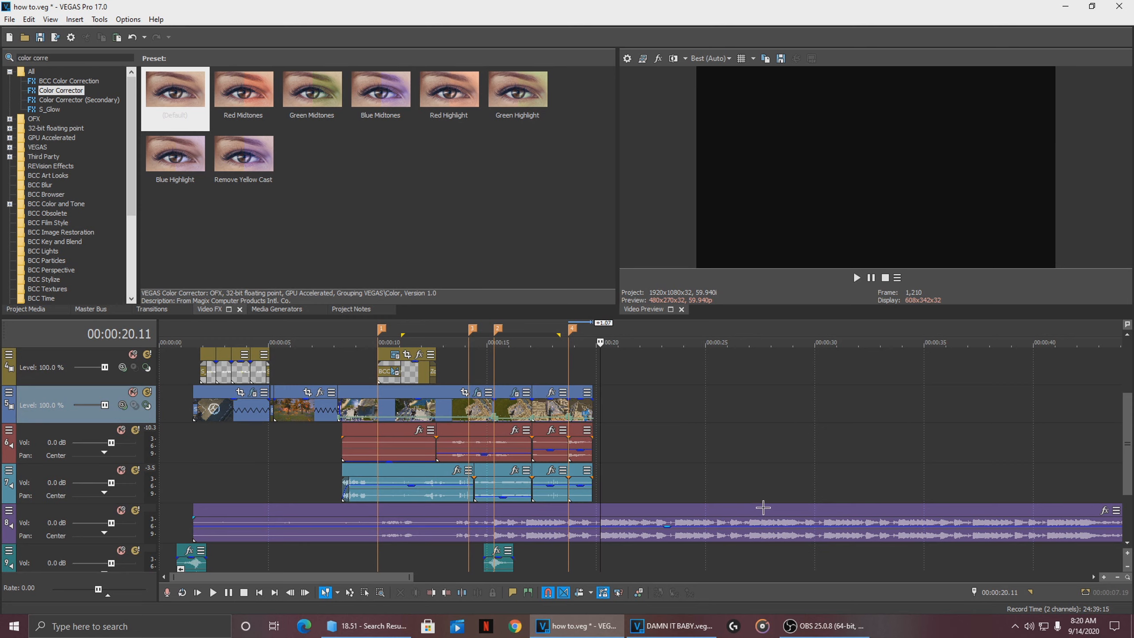
pyautogui.scroll(-2, 588, 497)
pyautogui.scroll(-2, 588, 496)
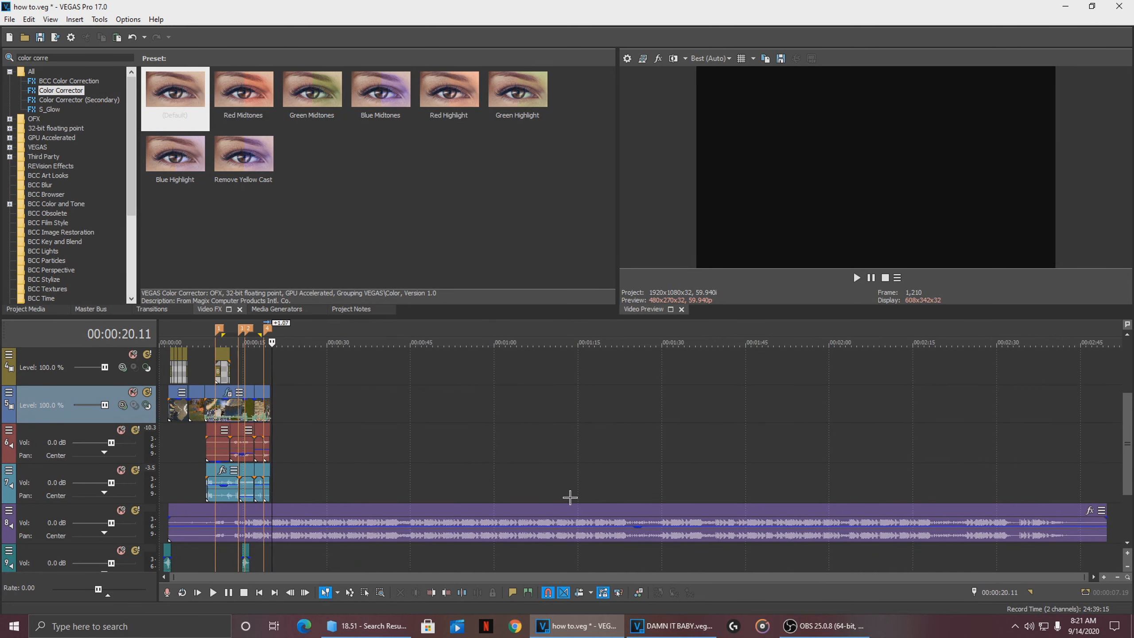
pyautogui.scroll(5, 569, 496)
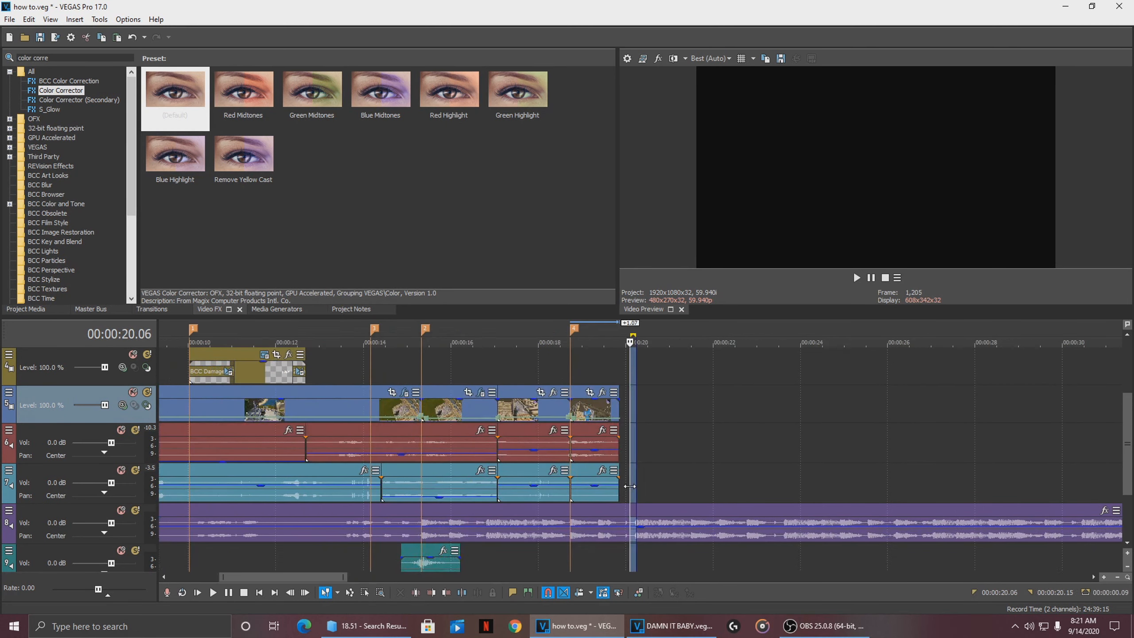
pyautogui.click(635, 484)
pyautogui.click(613, 481)
pyautogui.moveTo(613, 481); pyautogui.dragTo(506, 489)
pyautogui.scroll(-4, 505, 480)
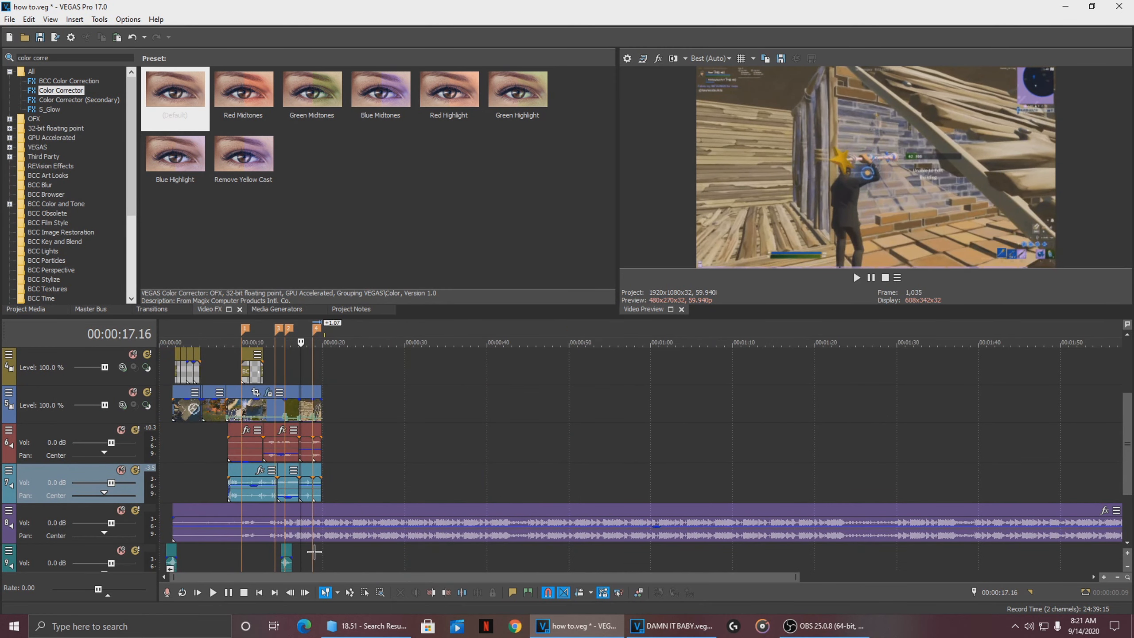
pyautogui.moveTo(302, 560); pyautogui.dragTo(329, 527)
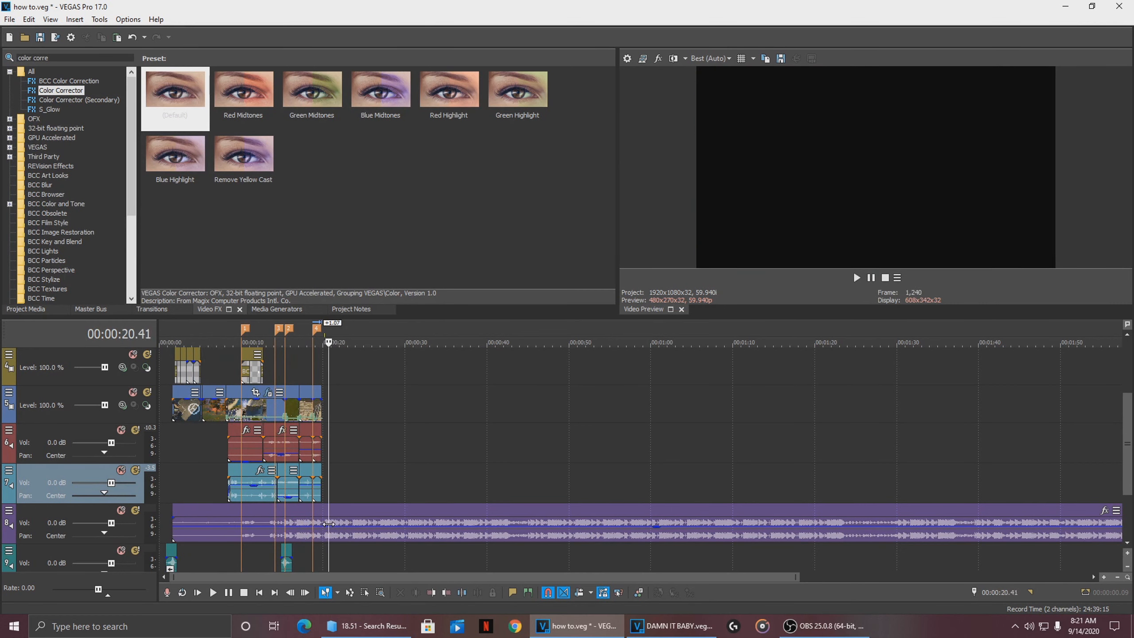